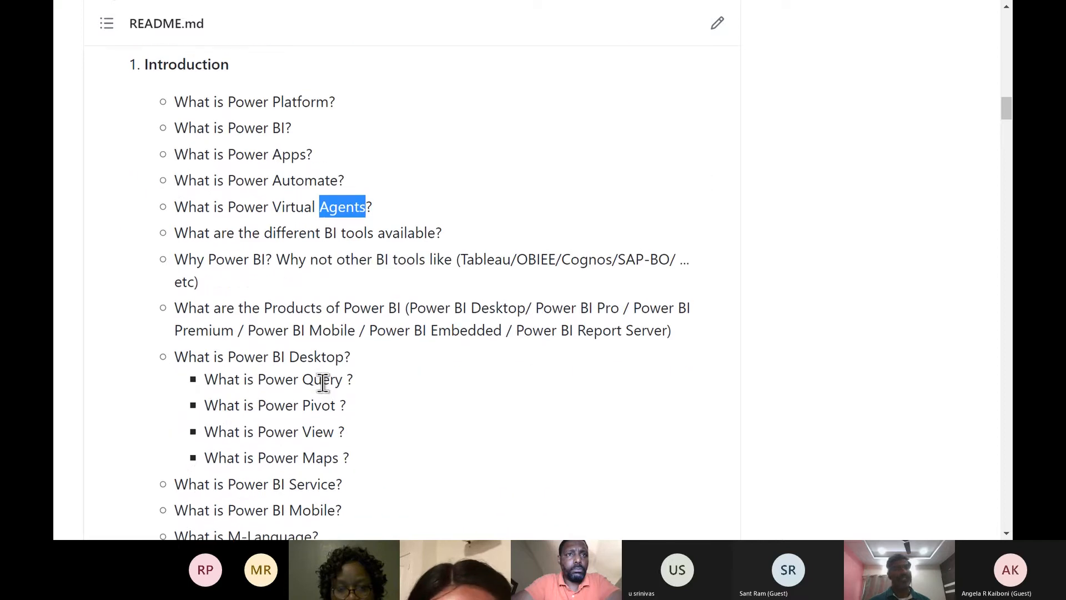
Review the README's architecture diagram and course outline, covering Introduction, Data Warehousing Concepts, Power BI Desktop and Power Query Editor
scroll(322, 382, down, 3)
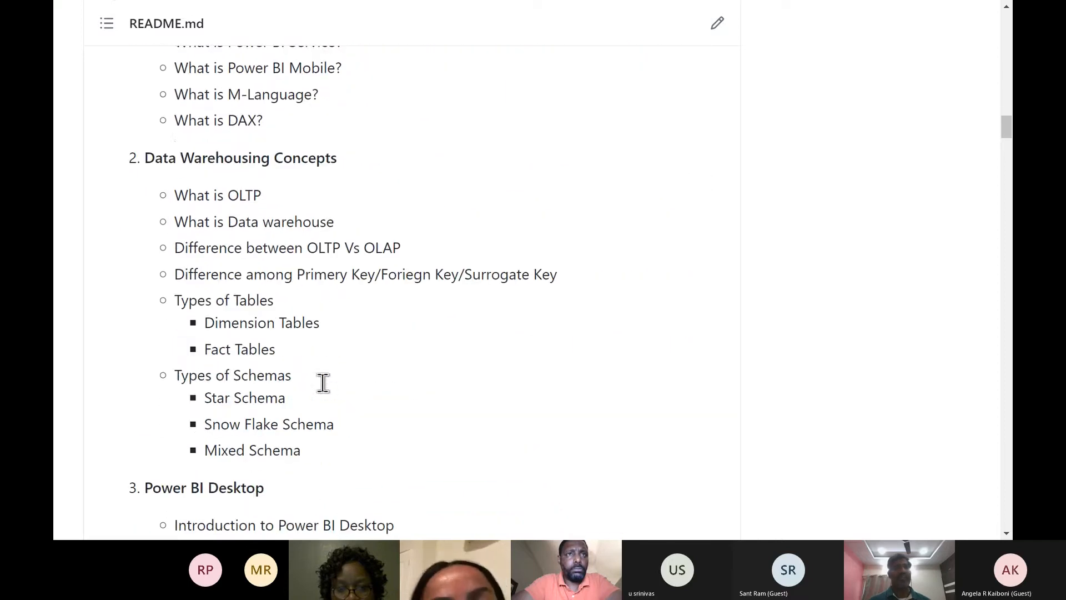
double_click(250, 161)
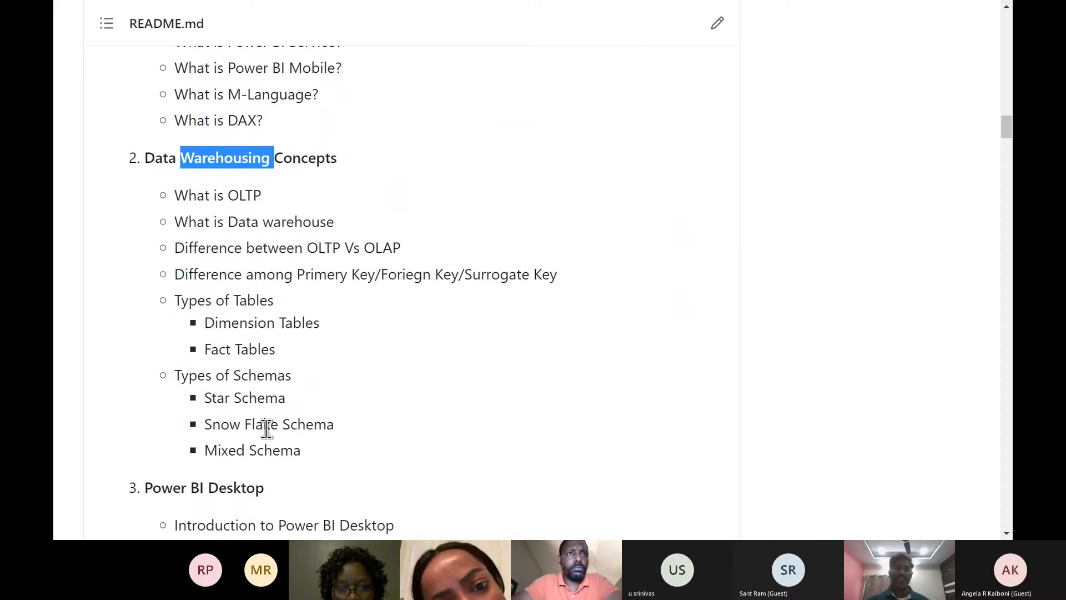
scroll(274, 417, down, 5)
scroll(276, 416, down, 3)
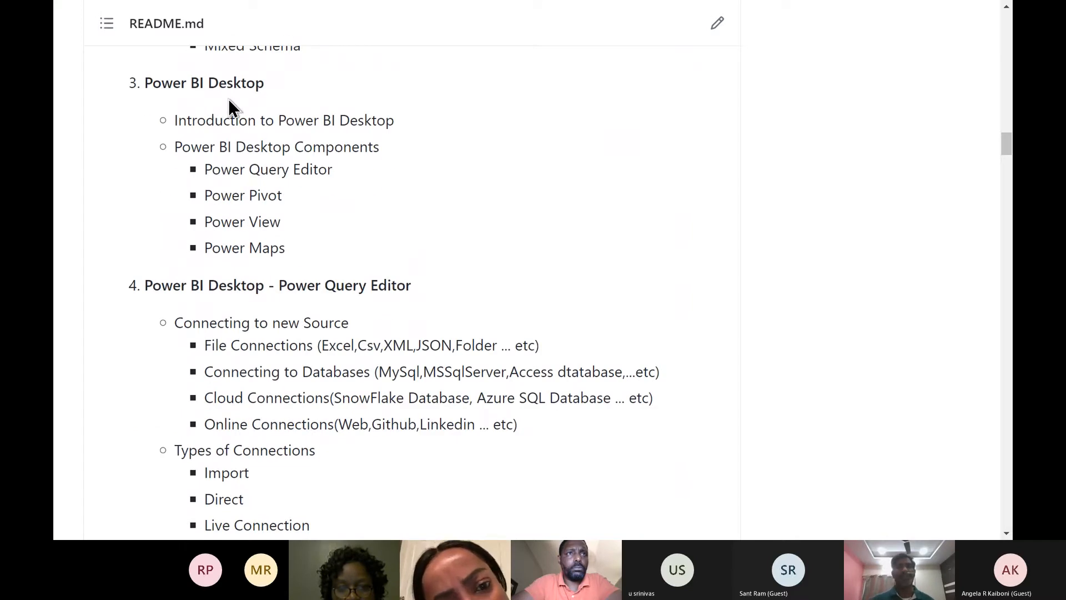
scroll(229, 99, up, 15)
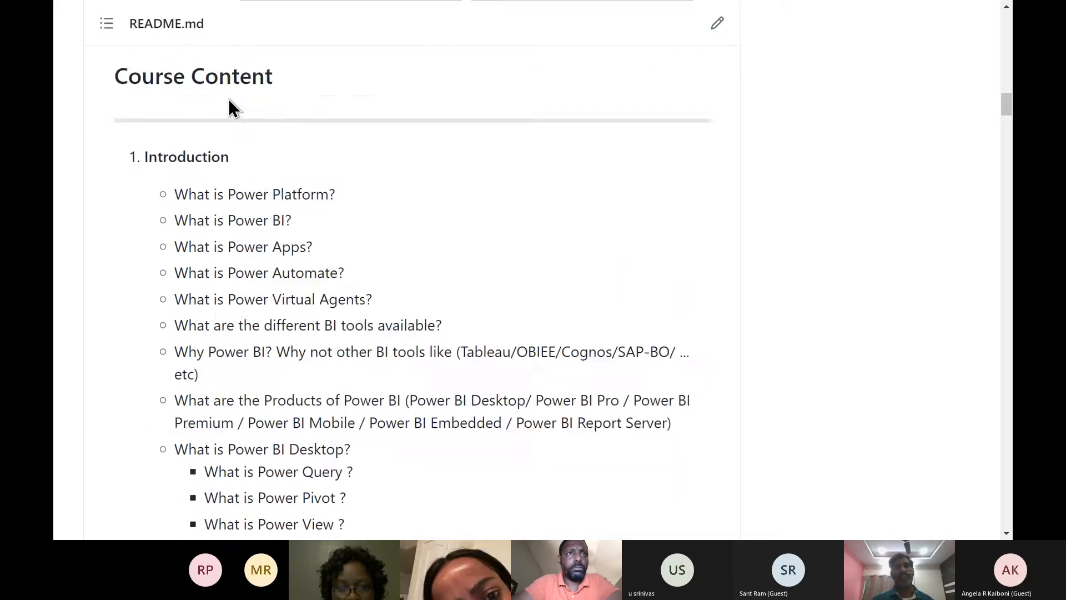
scroll(228, 99, up, 5)
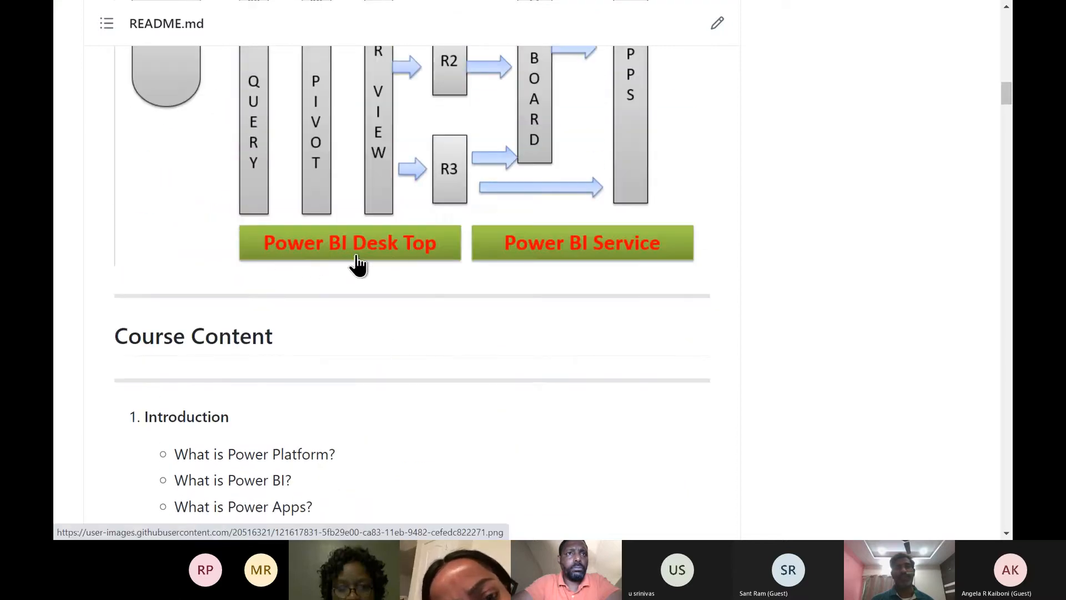
scroll(333, 266, down, 9)
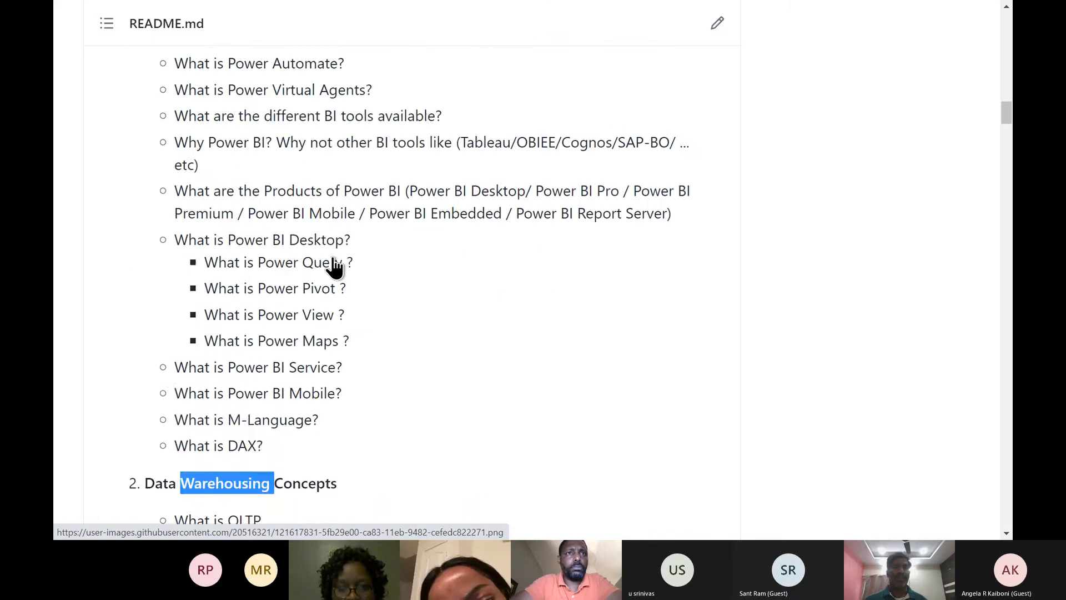
scroll(335, 266, down, 12)
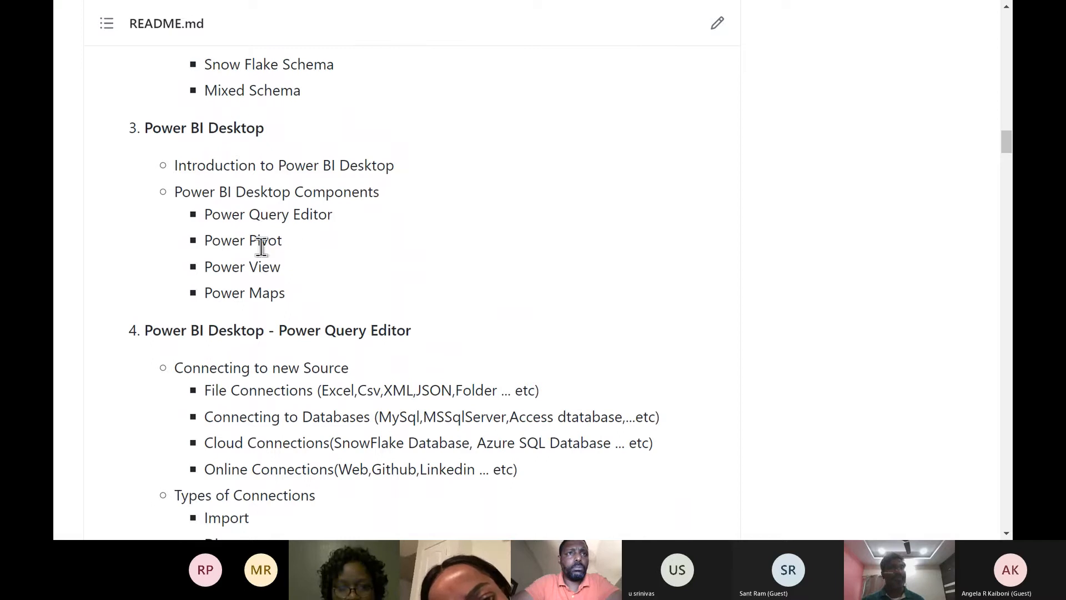
scroll(272, 265, up, 5)
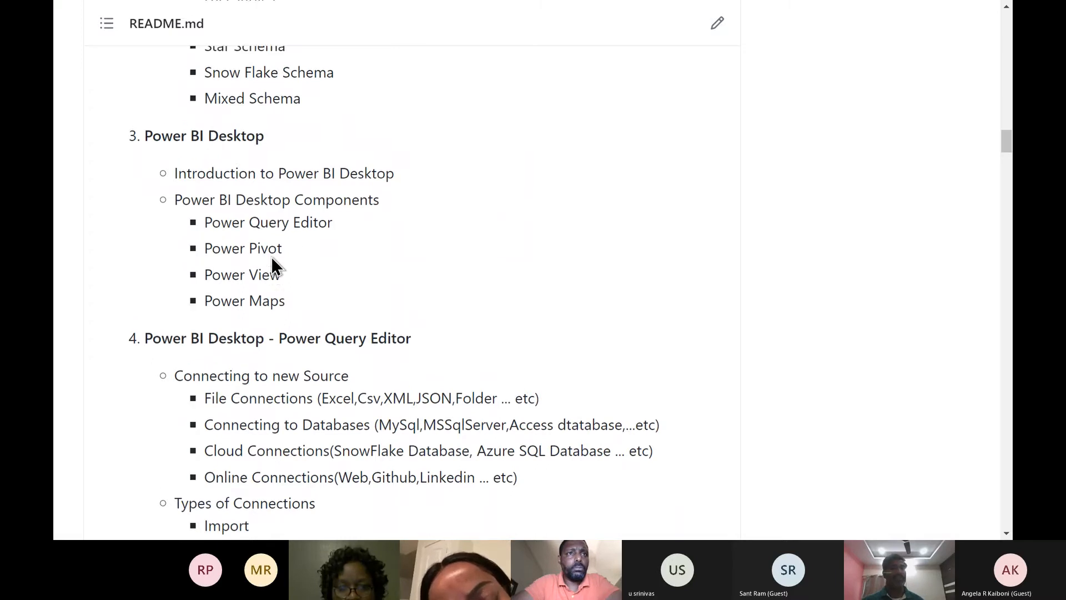
scroll(272, 261, up, 18)
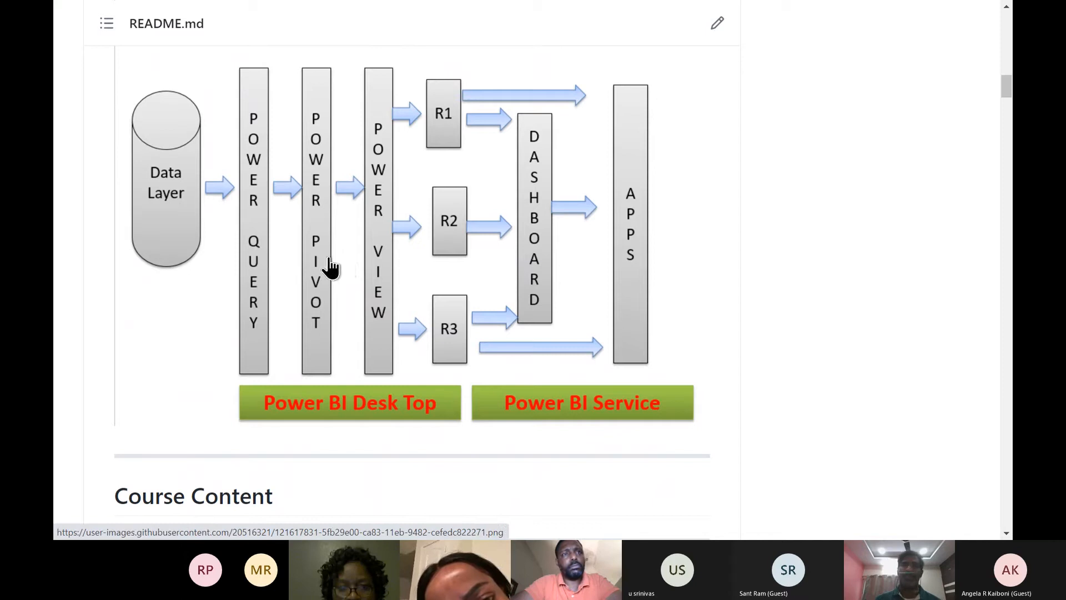
scroll(446, 434, down, 10)
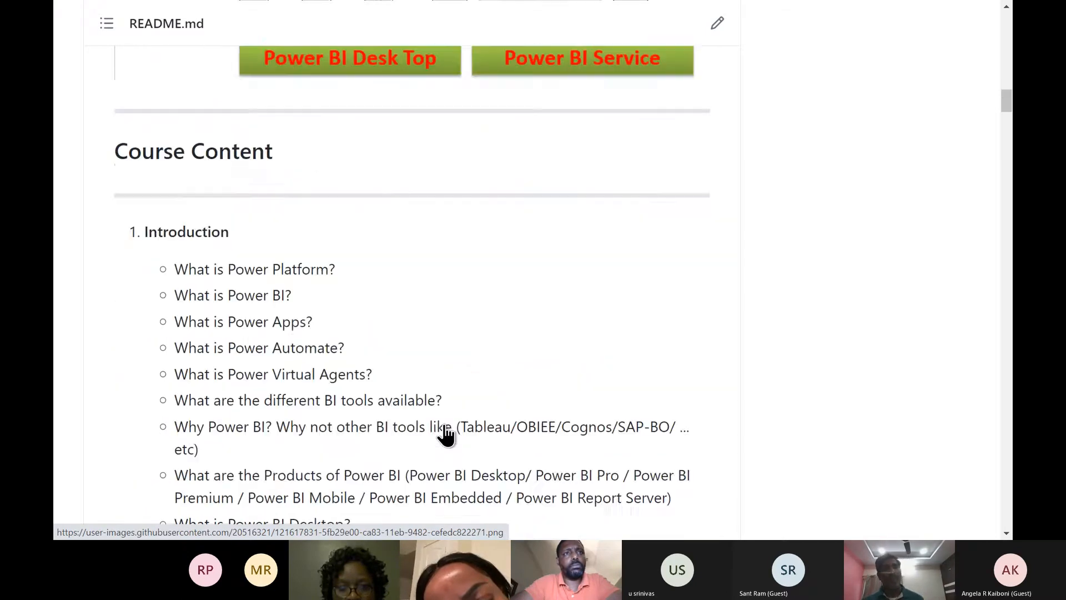
scroll(445, 426, down, 2)
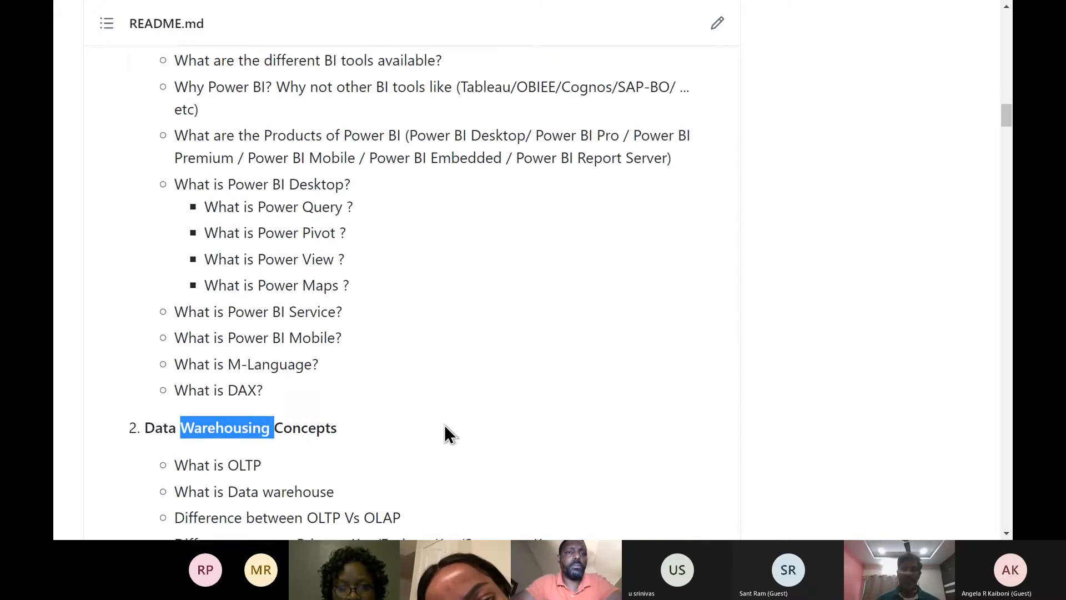
scroll(444, 425, down, 12)
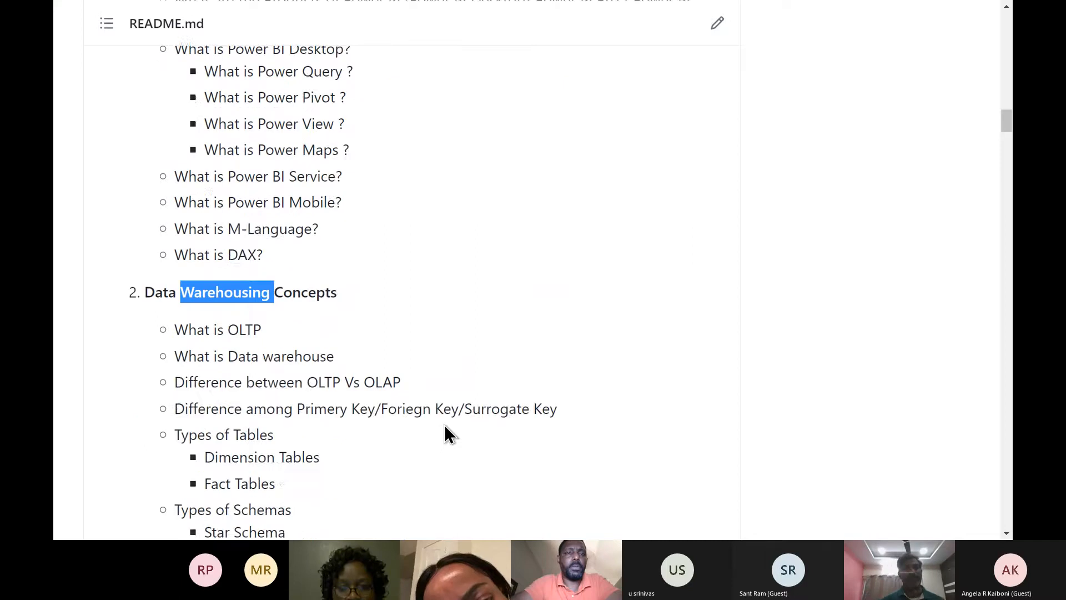
scroll(445, 424, down, 4)
scroll(445, 433, up, 3)
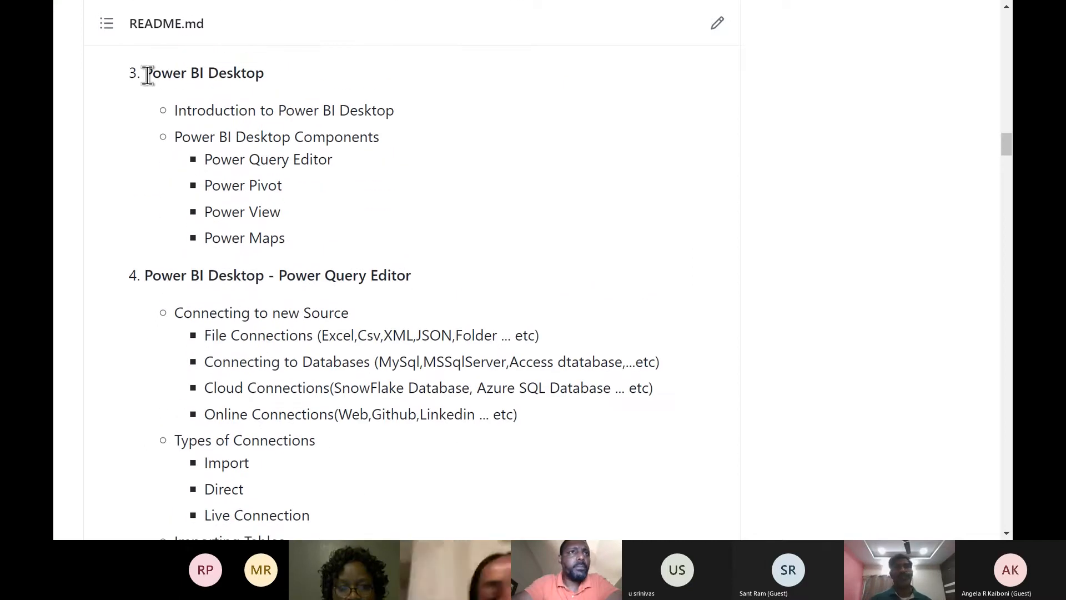
drag(148, 76, 258, 81)
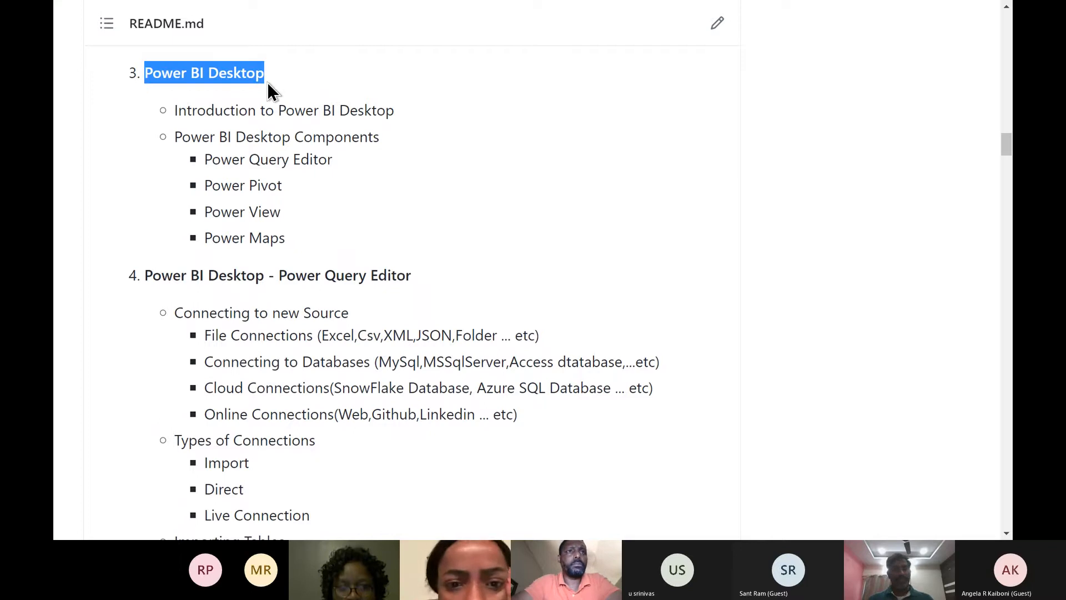
Find and launch Power BI Desktop through the Windows search, switch to it and close its start screen
key(super+s)
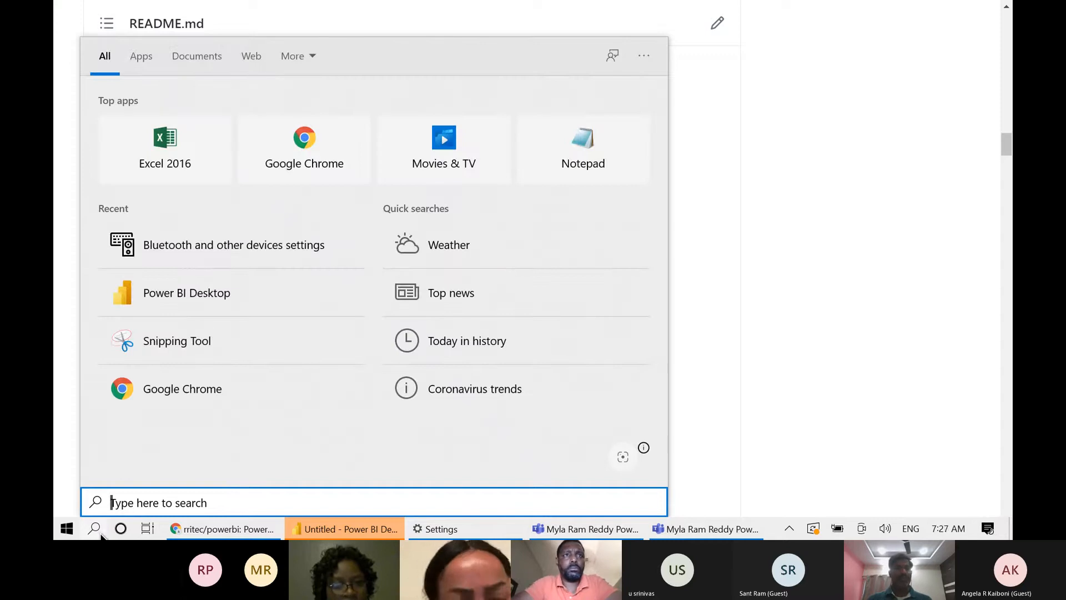
text(po)
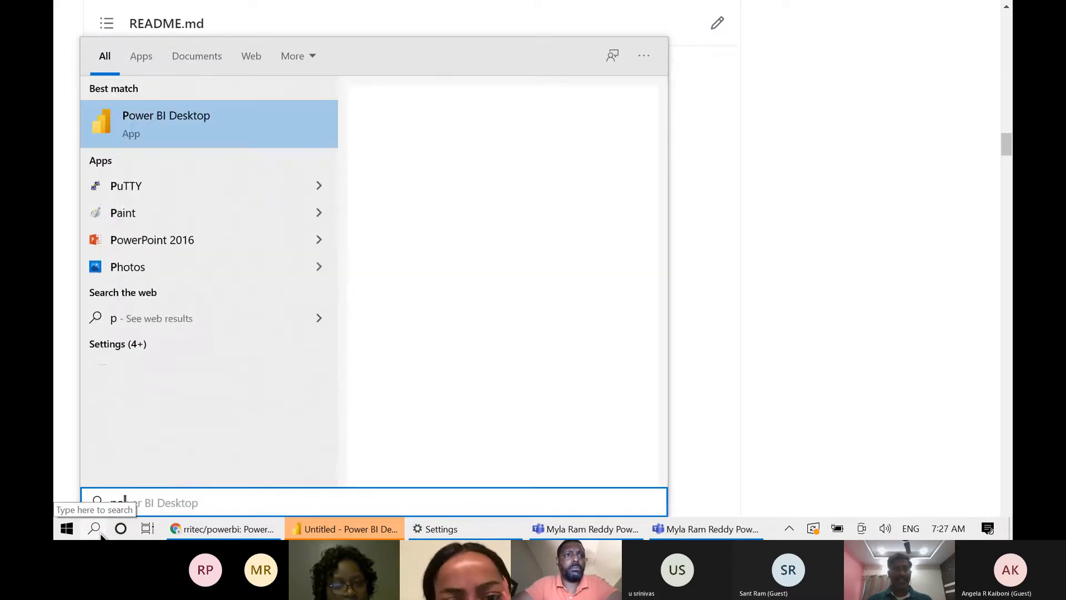
text(wer)
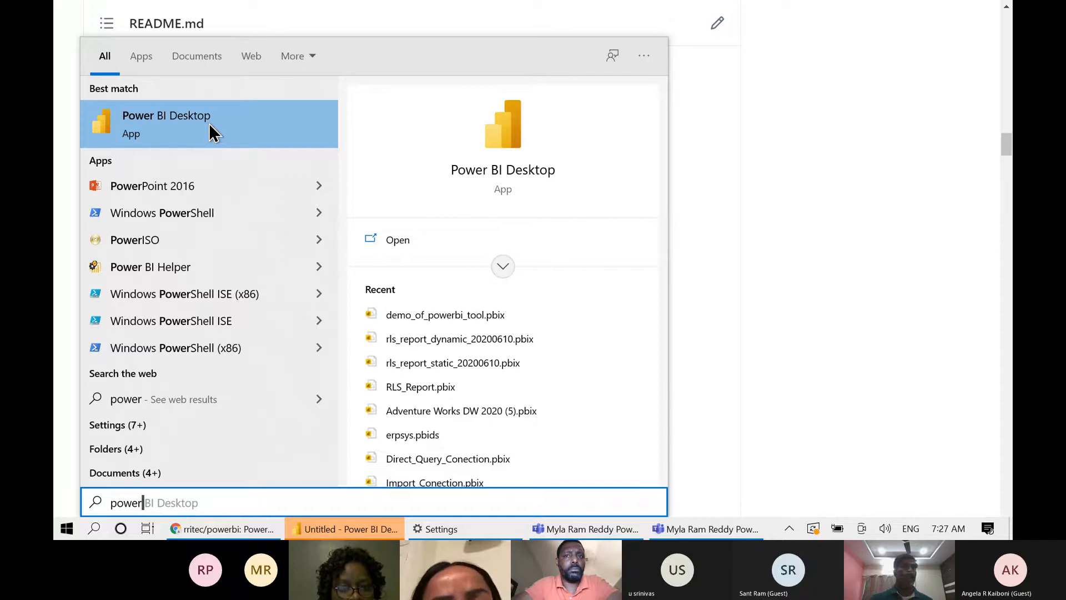
click(209, 123)
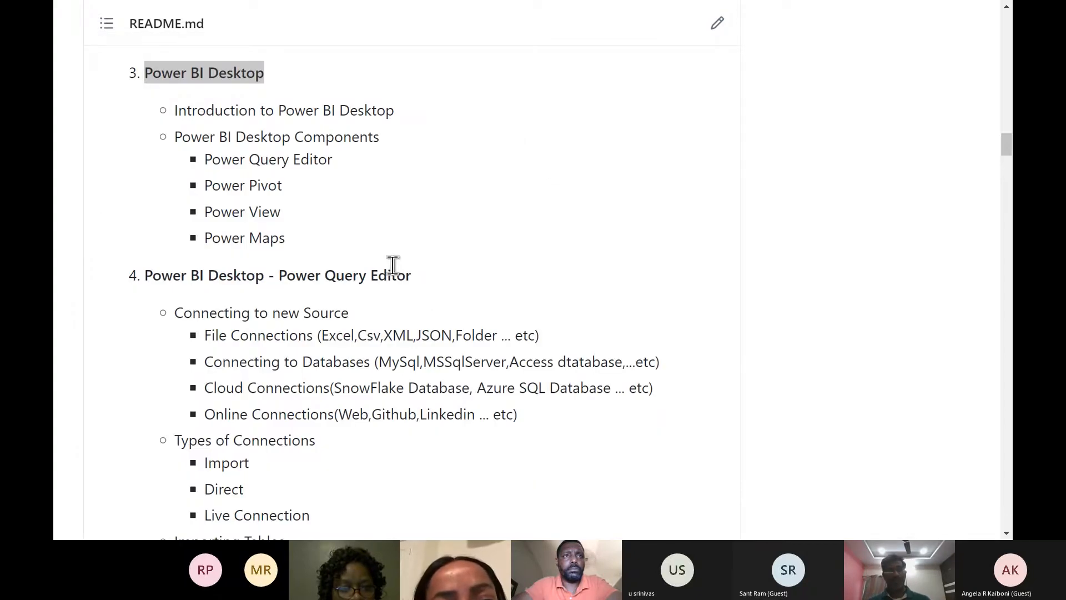
key(alt+Tab)
key(alt+Tab)
key(alt+Tab)
key(alt+Tab)
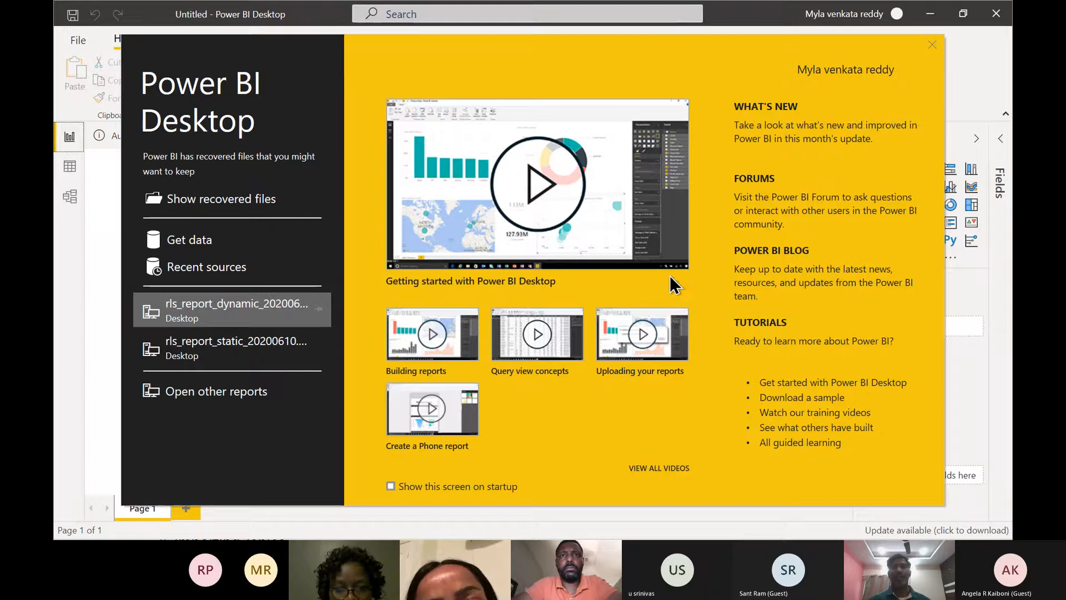
click(933, 45)
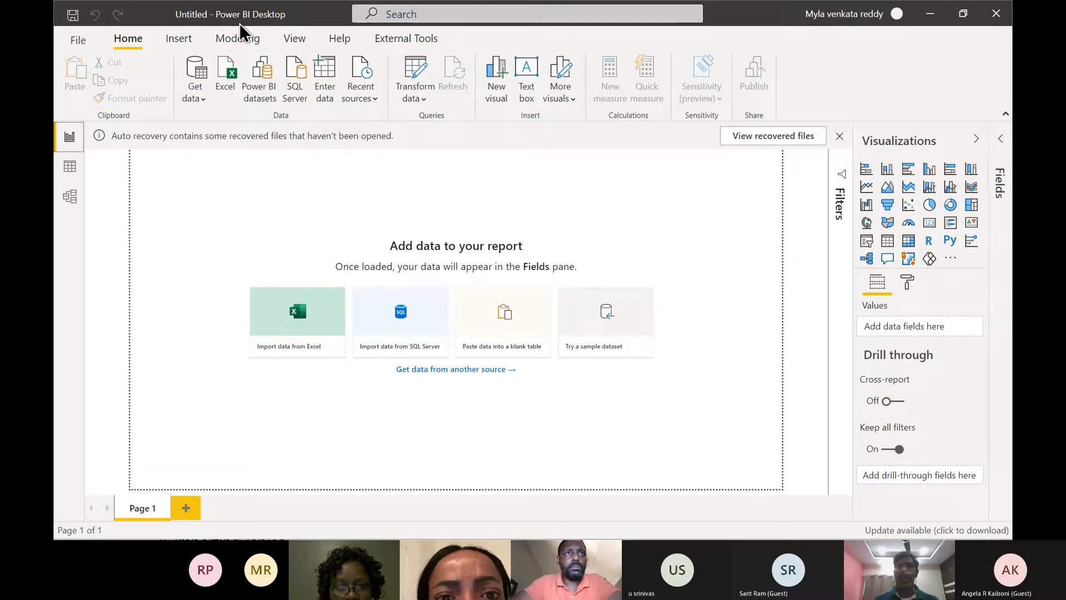
Check the Teams meeting window and its participants, and return to the blank report in Power BI Desktop
key(alt+Tab)
key(alt+Tab)
key(alt+Tab)
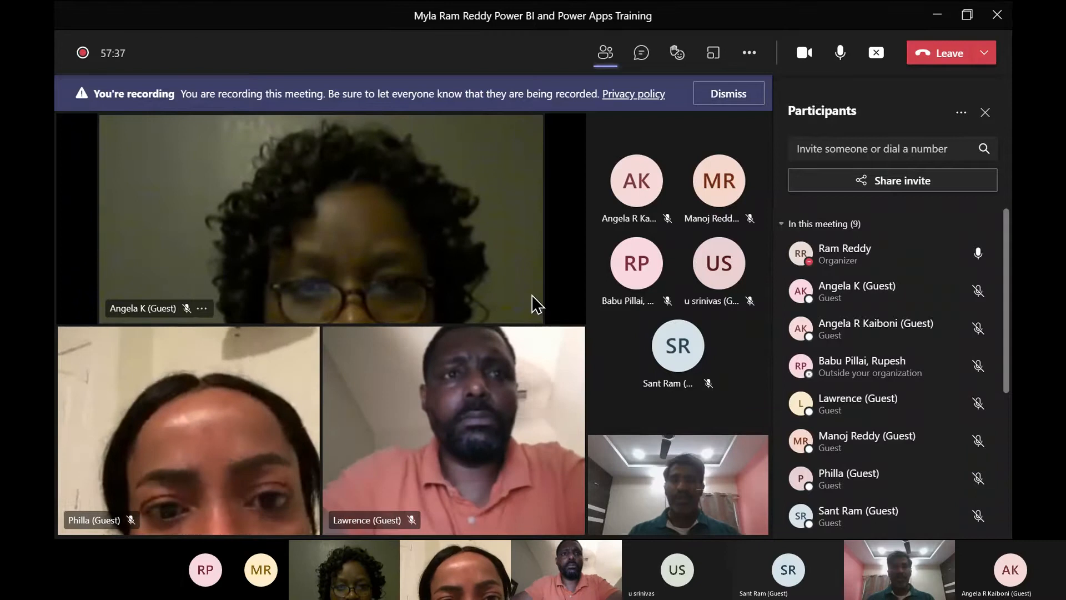
key(alt+Tab)
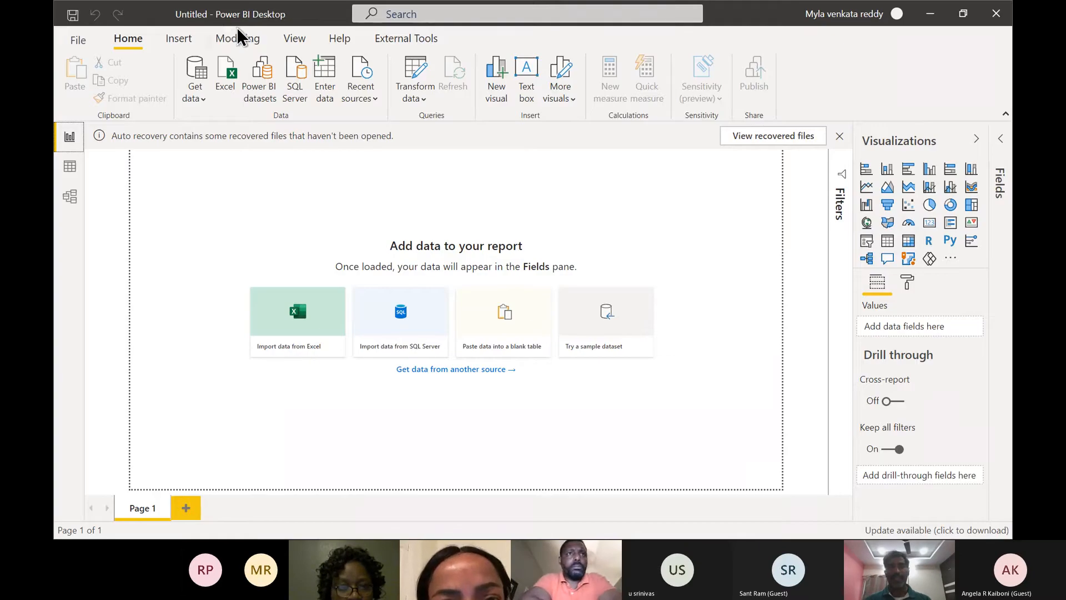
key(alt+Tab)
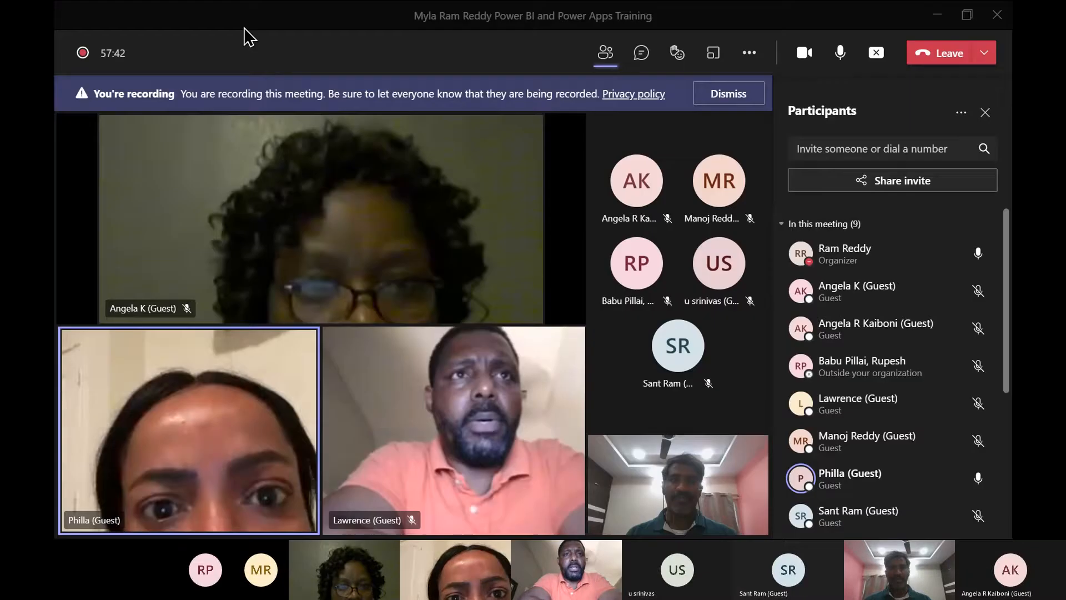
key(alt+Tab)
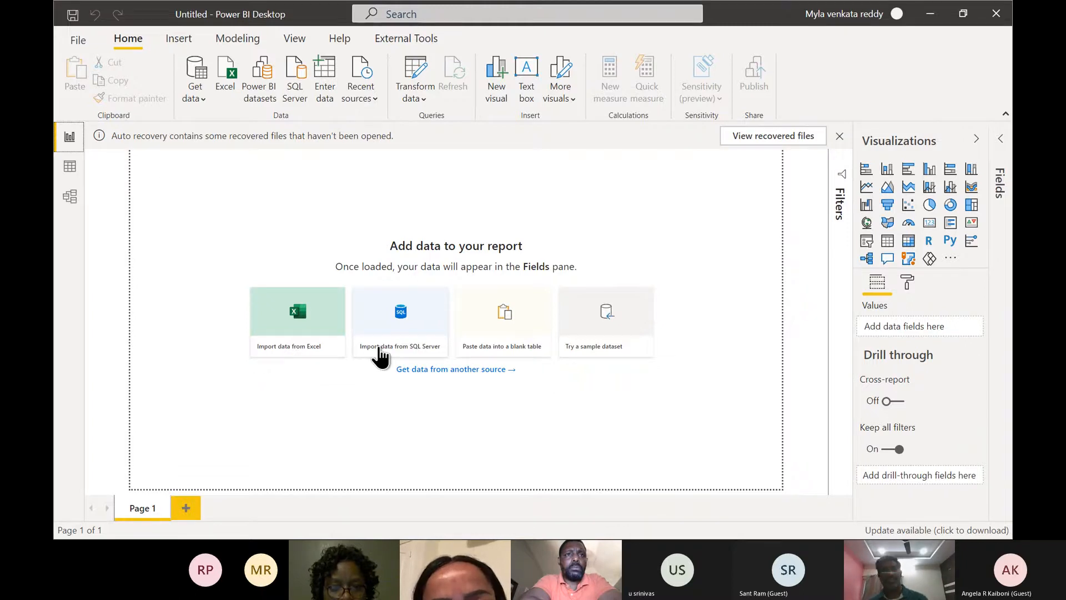
Start saving the untitled report and browse to the rritec folder on the Desktop
click(85, 49)
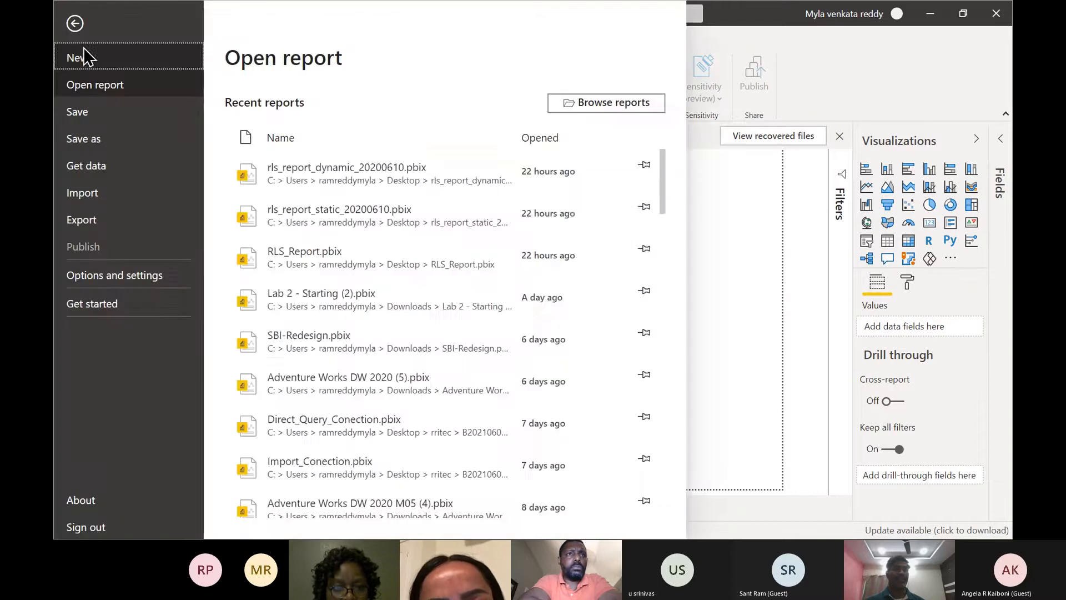
click(89, 118)
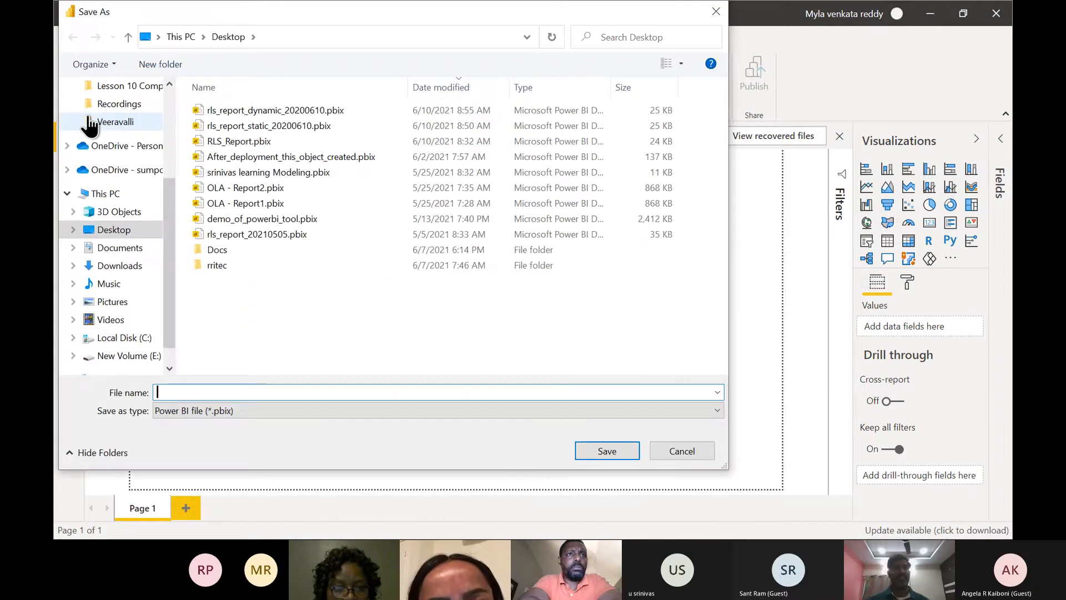
click(121, 235)
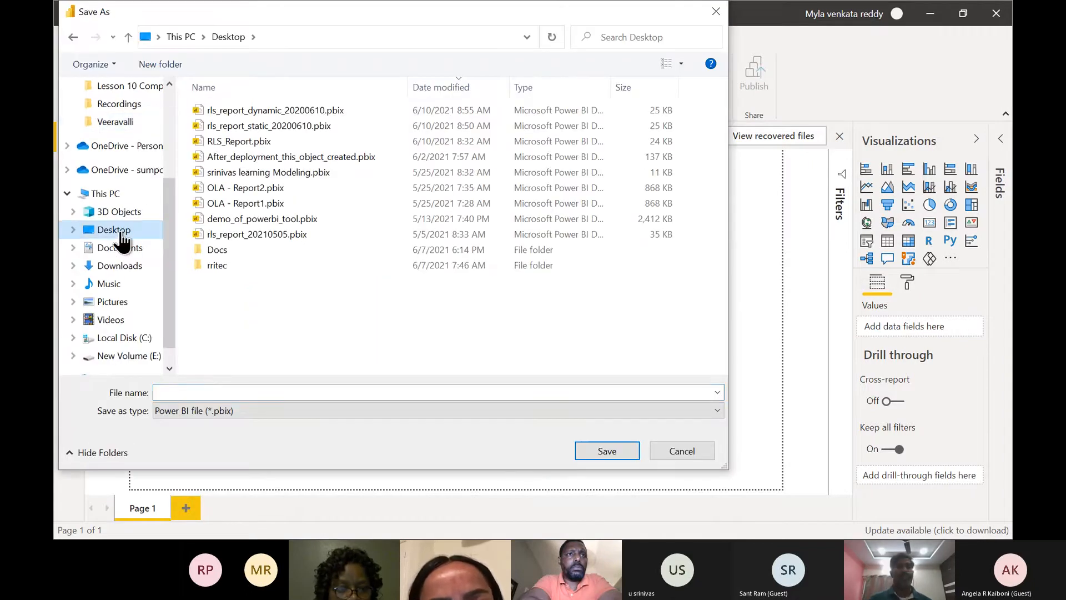
double_click(222, 268)
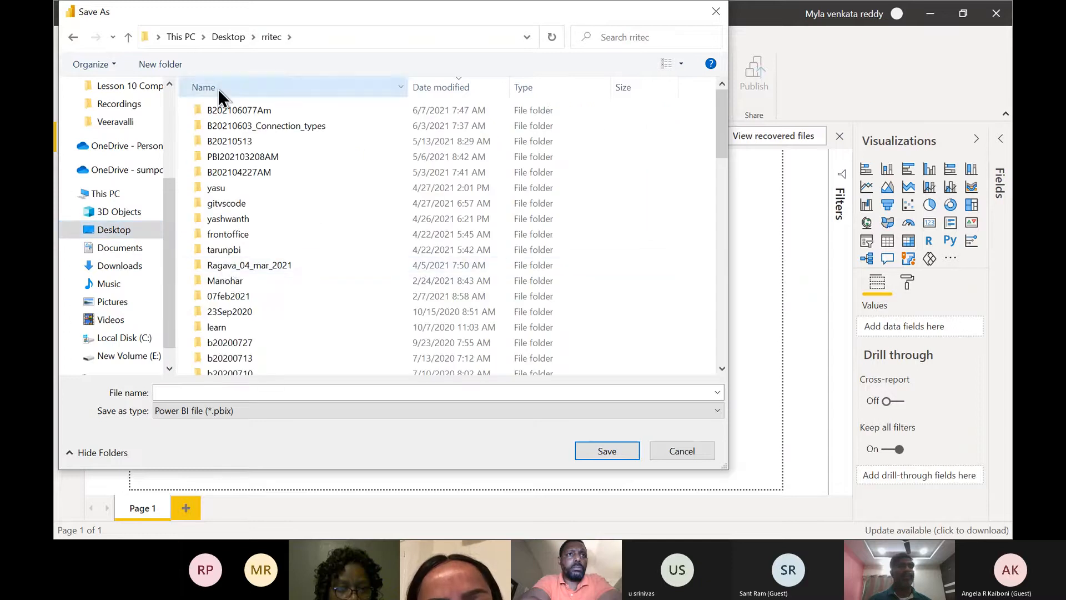
Create a folder named B20210611 inside rritec and open it as the save location
click(170, 69)
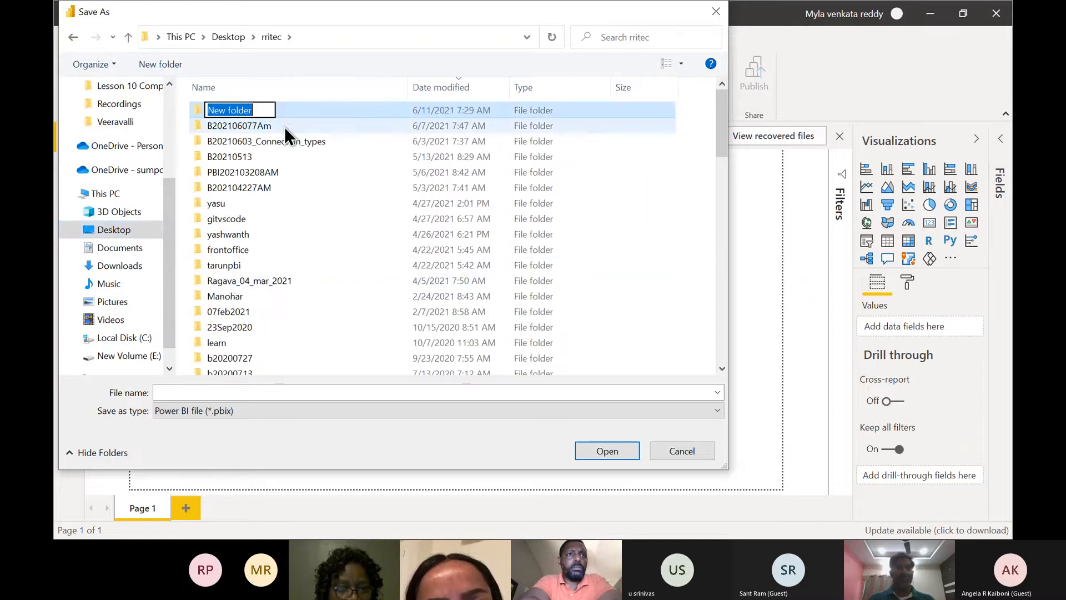
text(B2020)
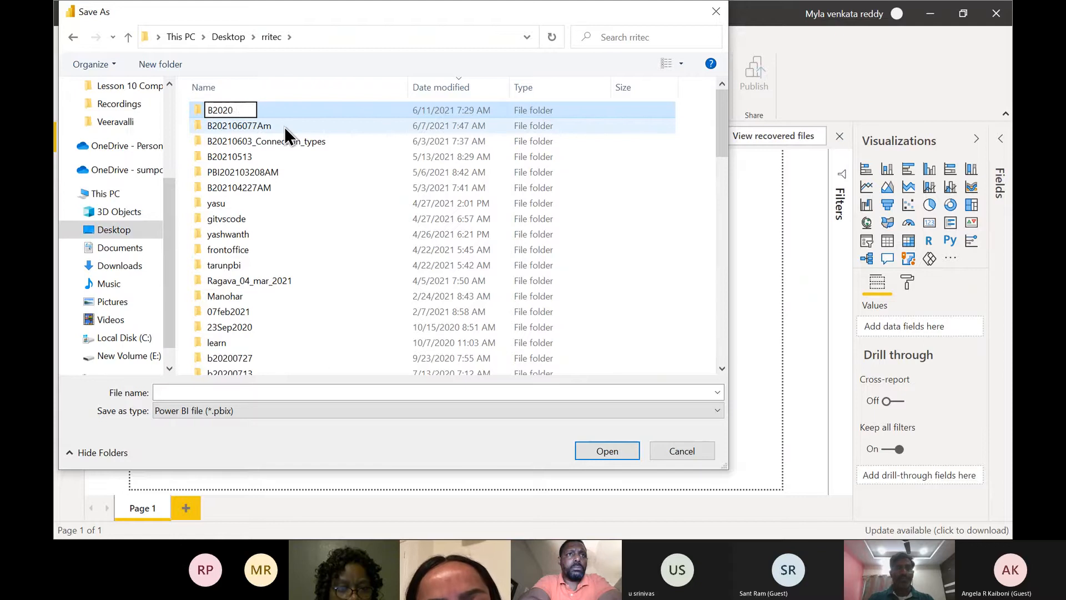
key(BackSpace)
text(1)
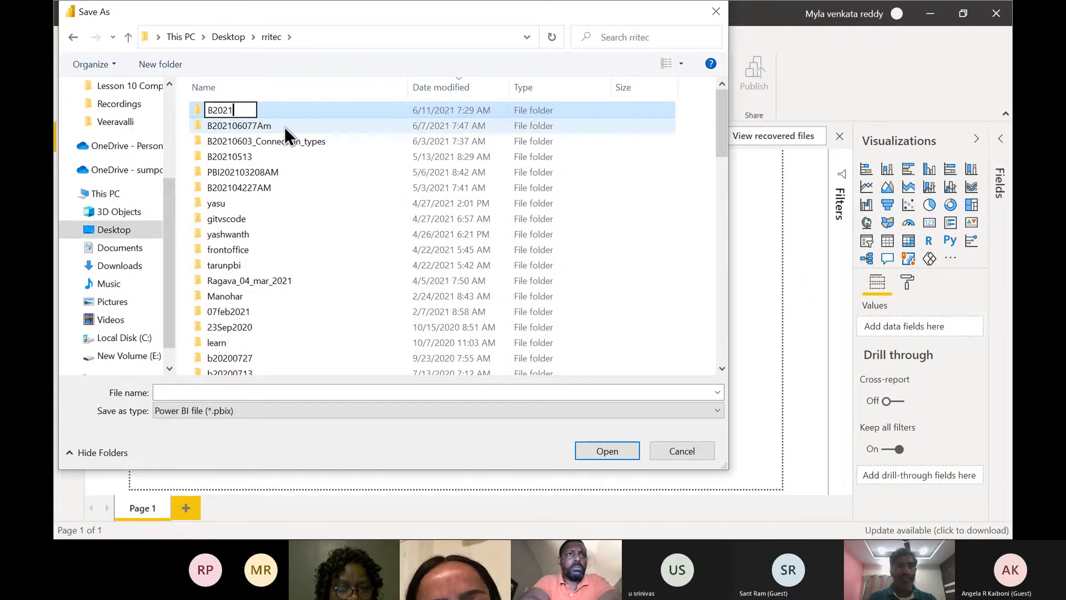
text(06)
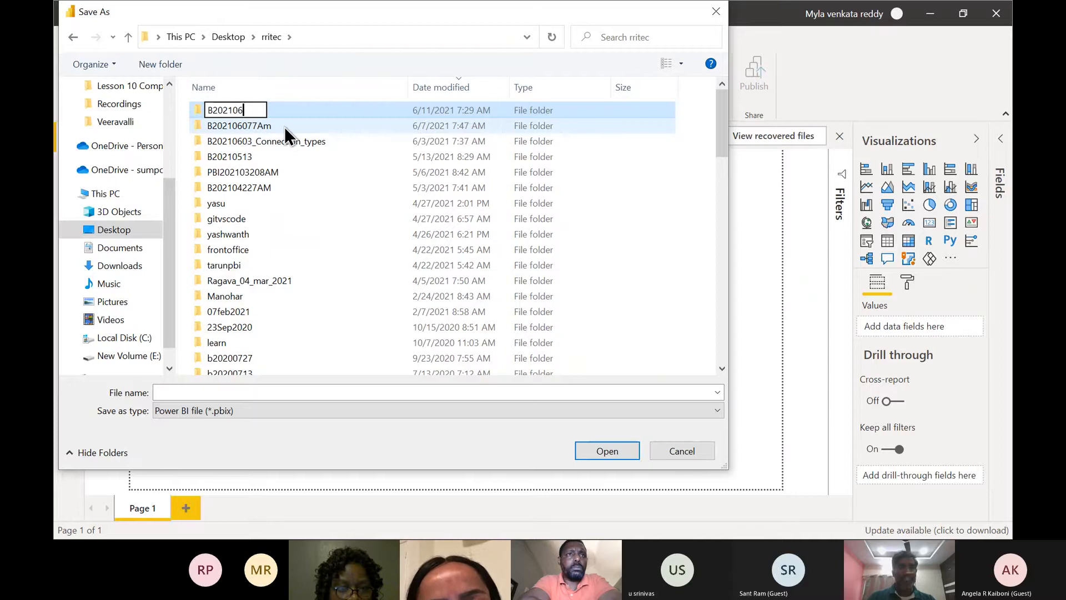
text(11)
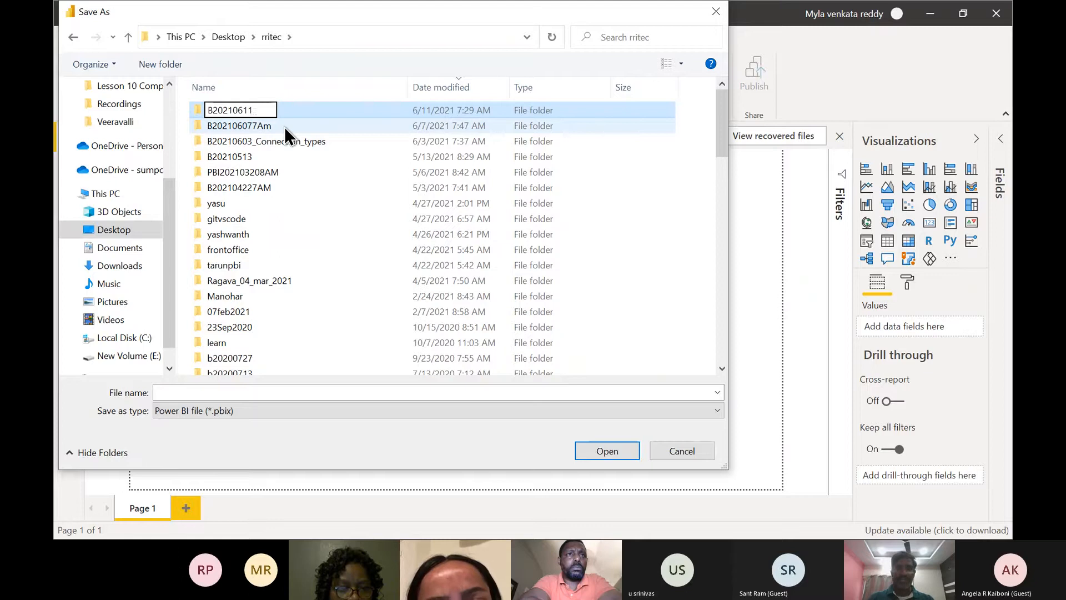
key(Return)
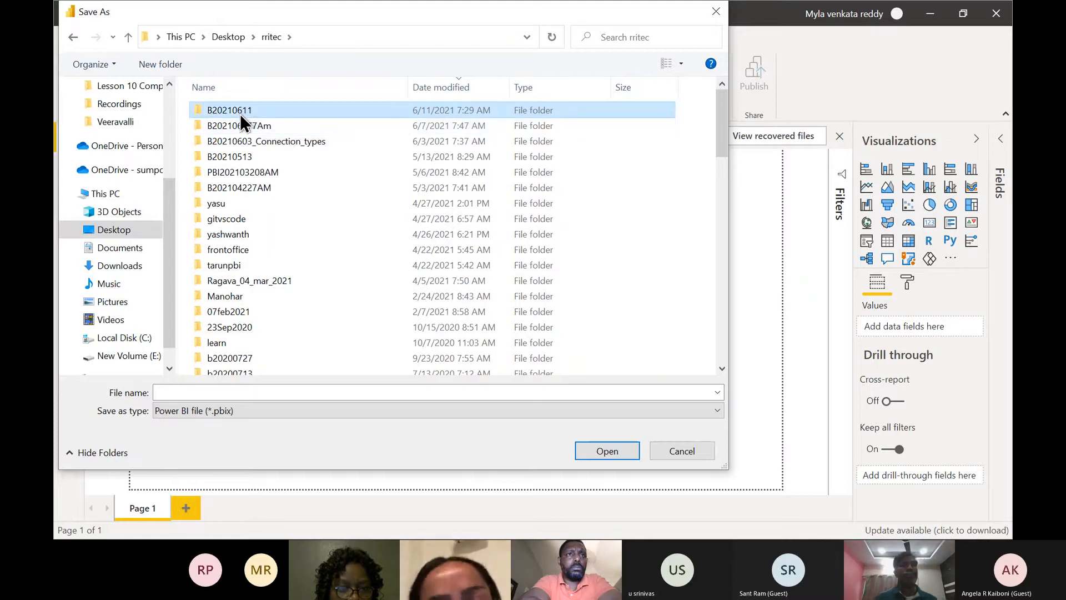
double_click(239, 111)
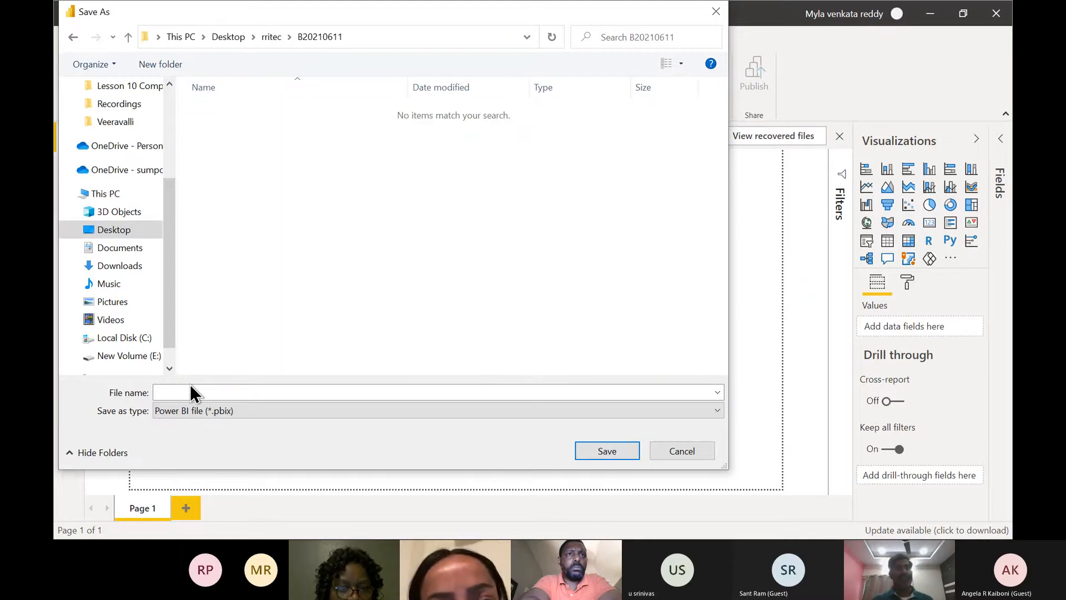
Save the report as Power BI Demo Report in the B20210611 folder
click(206, 392)
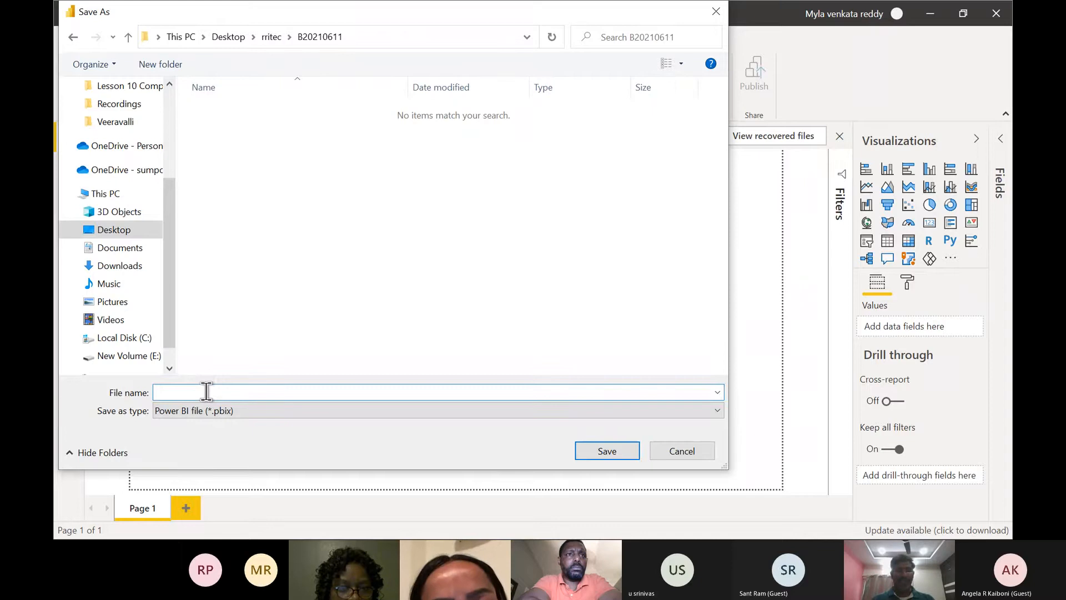
text(Power)
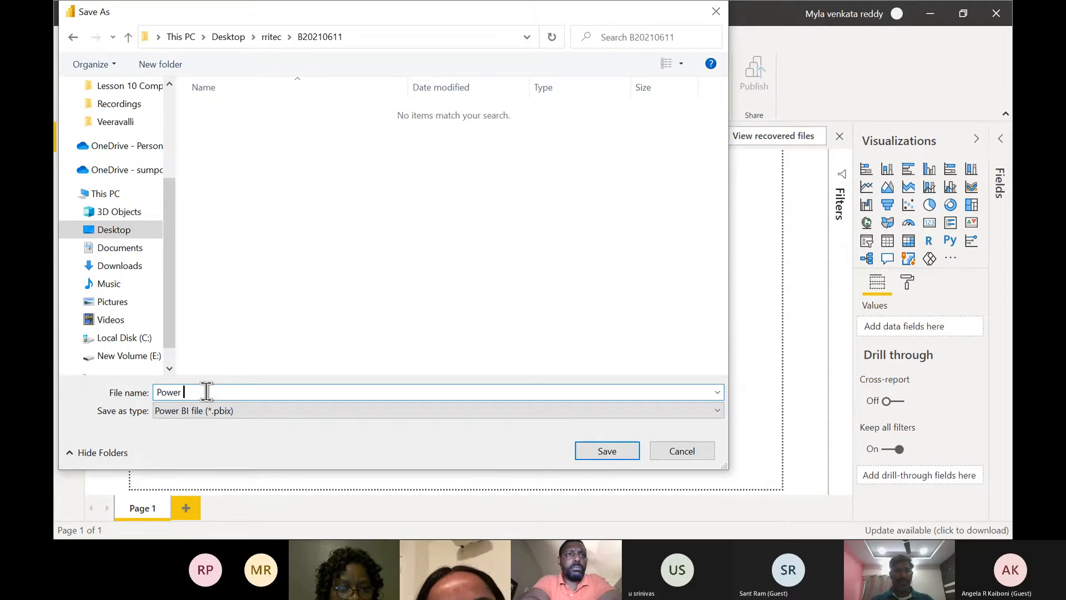
text( BI D)
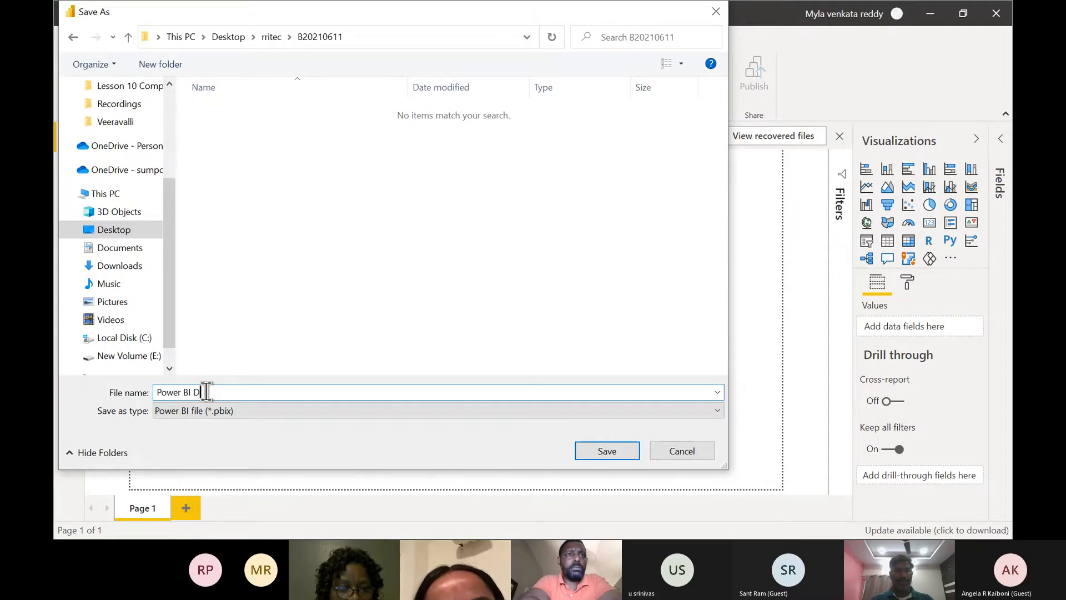
text(emo Report)
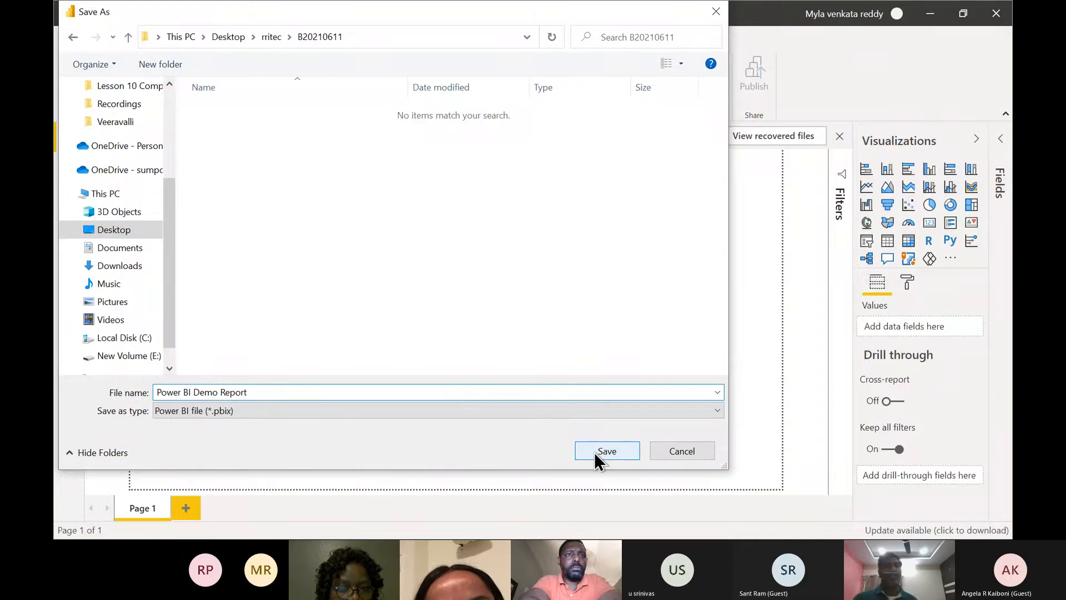
click(596, 452)
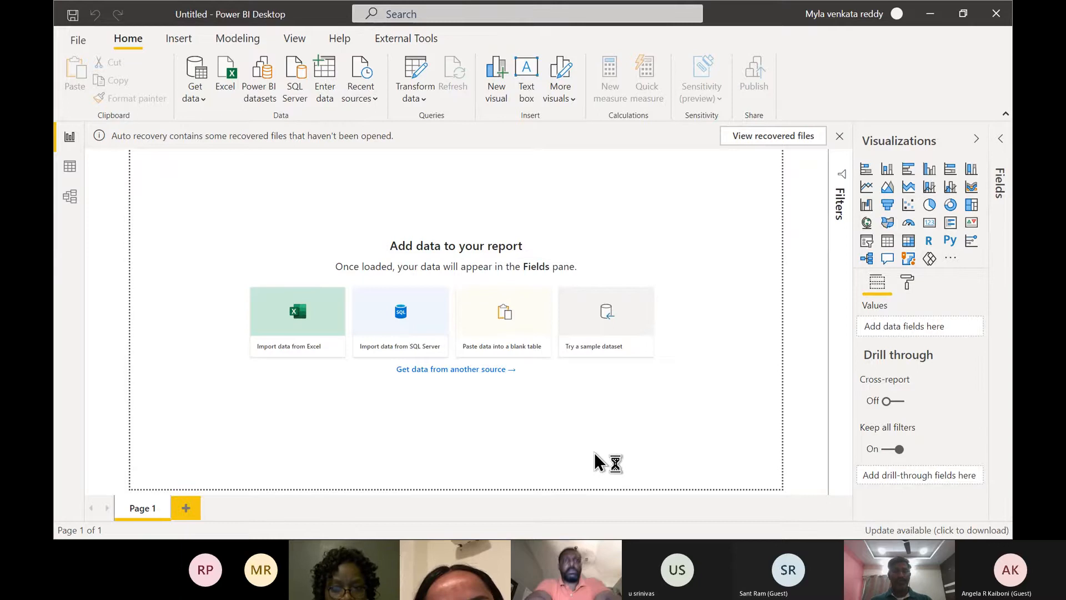
Browse in File Explorer to Desktop > rritec > B20210611, check the saved report's full file type, and return to Power BI Desktop
key(super+e)
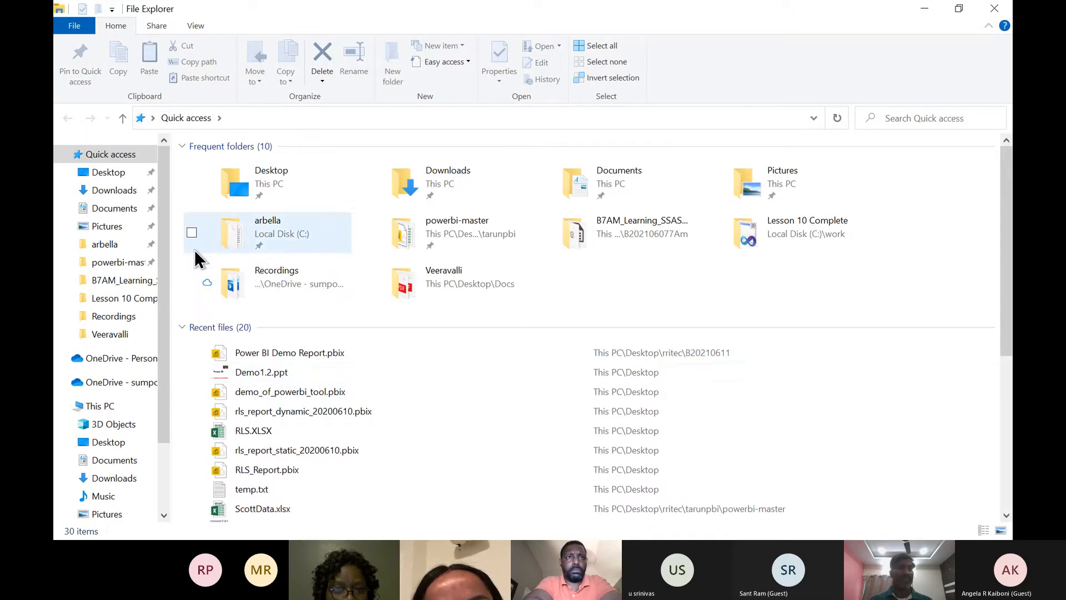
click(290, 180)
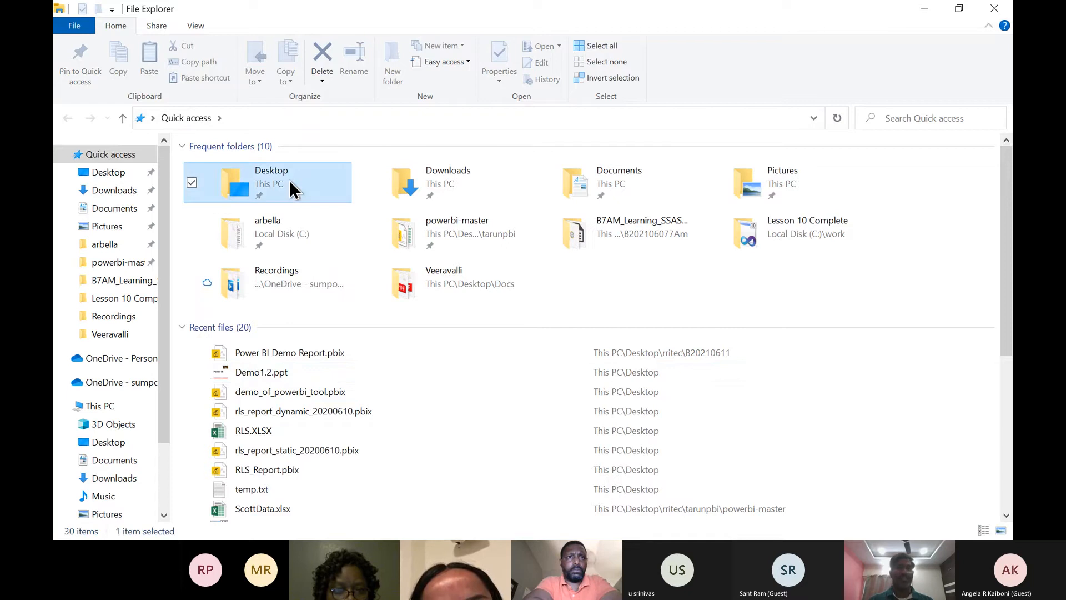
double_click(289, 180)
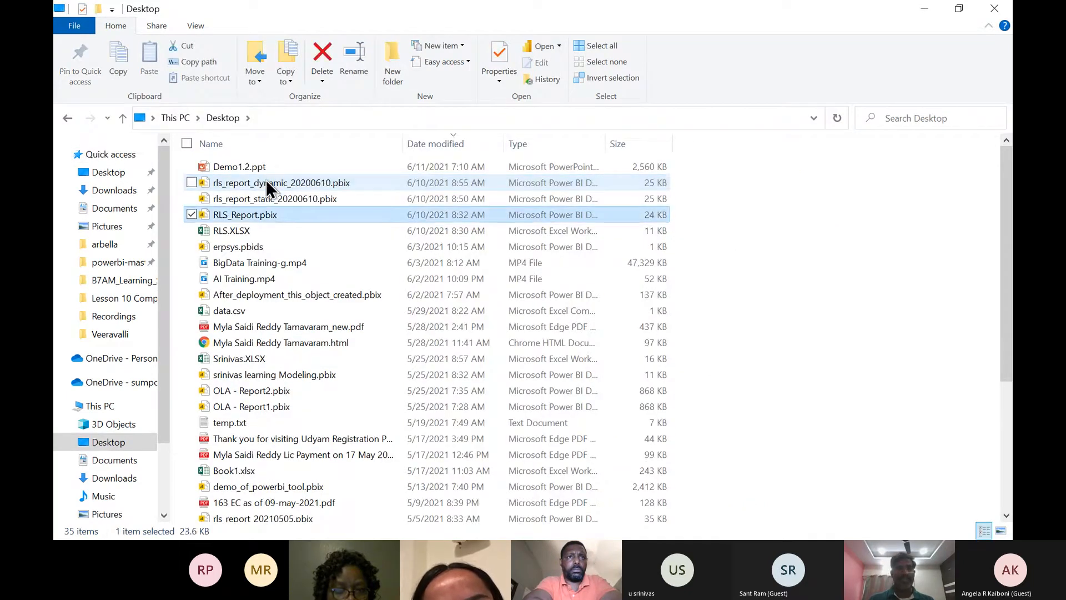
scroll(333, 379, down, 4)
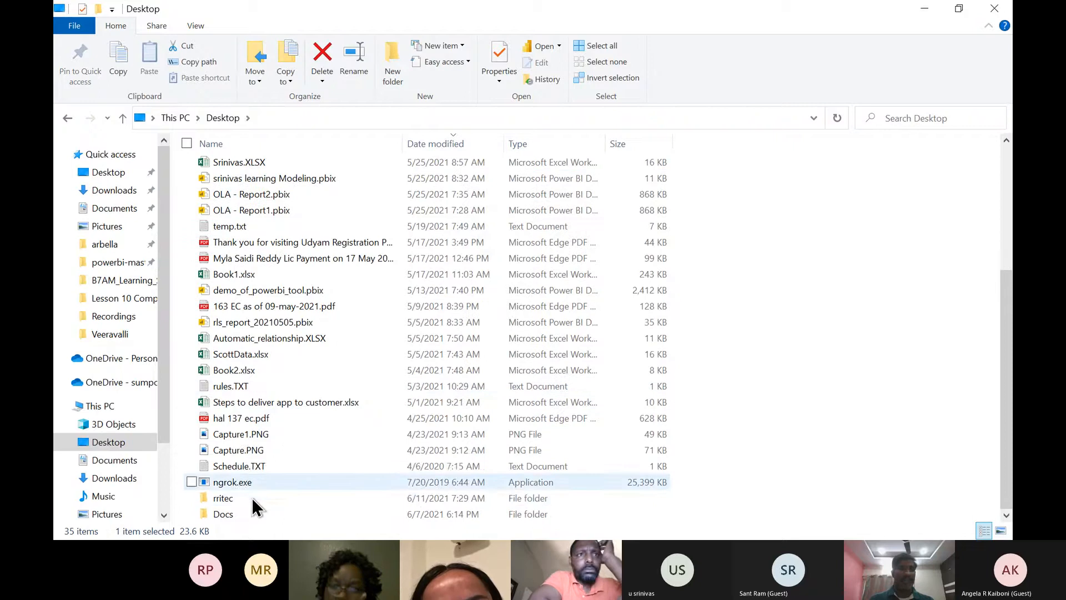
double_click(235, 499)
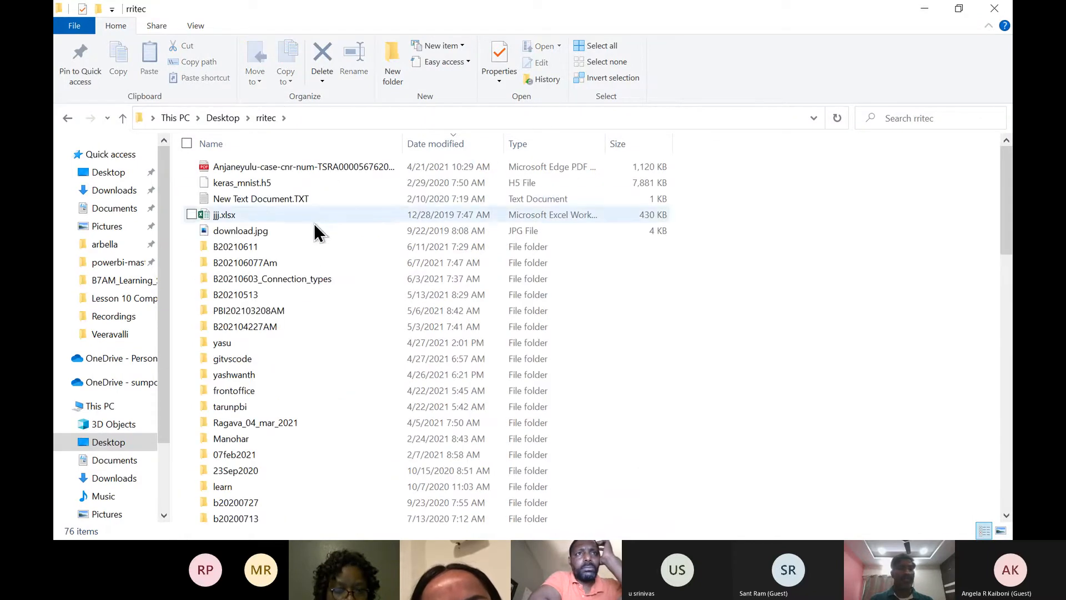
double_click(254, 247)
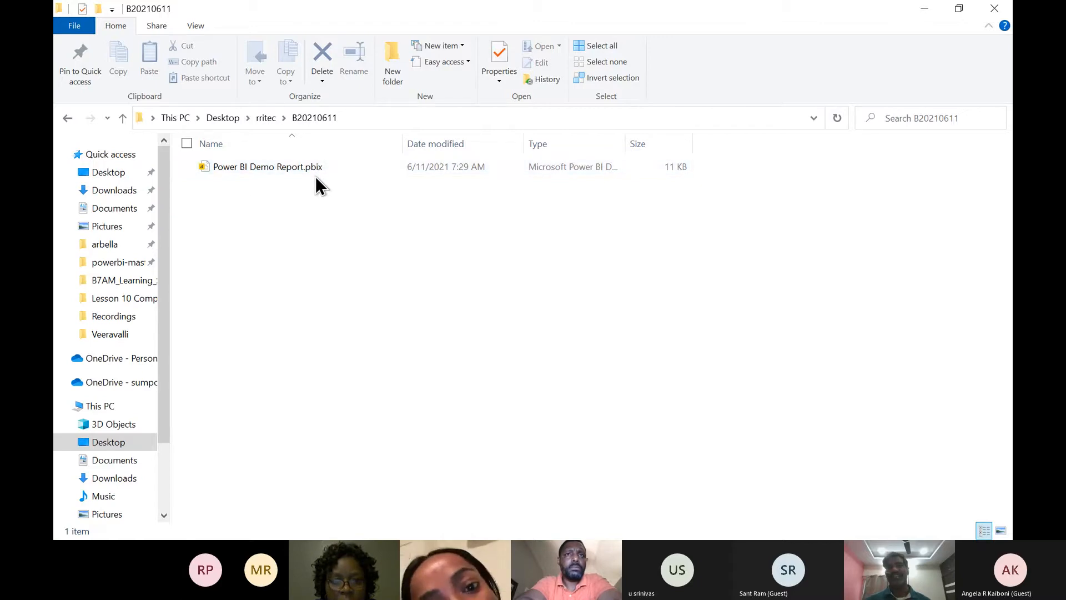
double_click(626, 143)
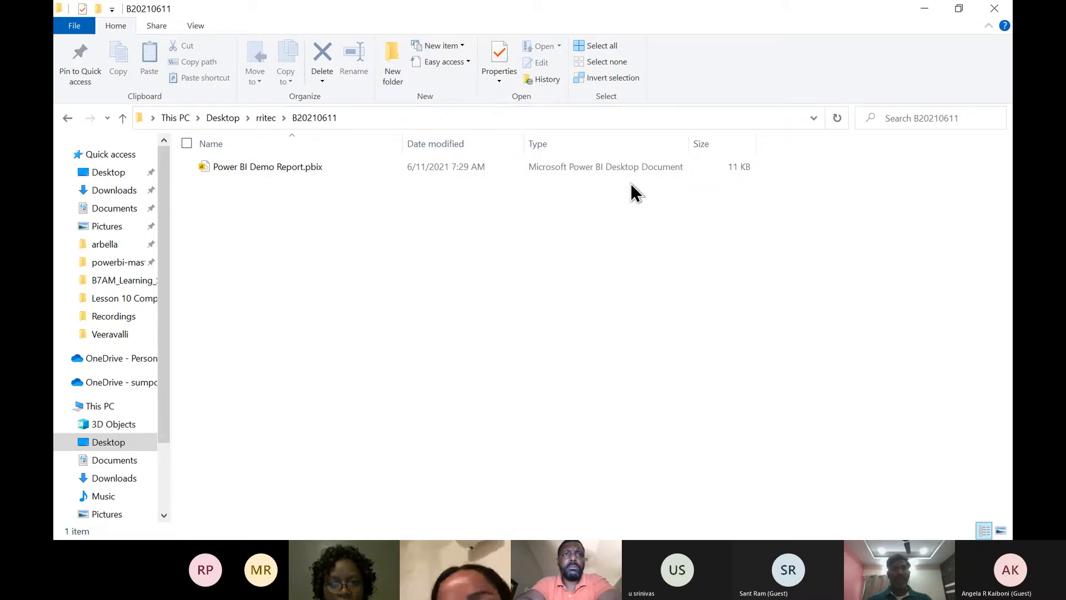
key(alt+Tab)
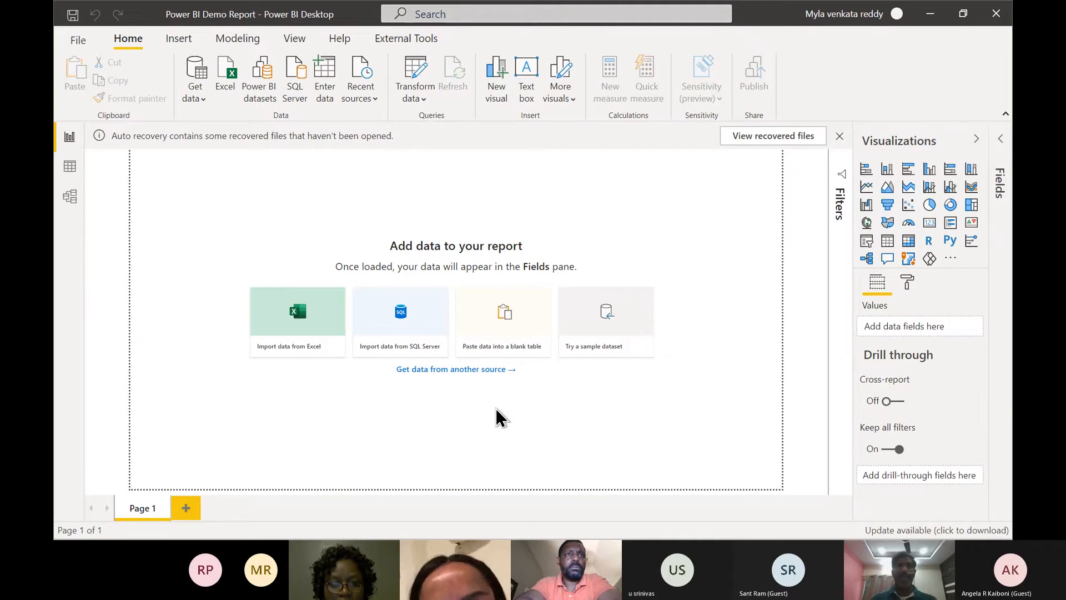
Insert a text box on Page 1 and dismiss the auto recovery notice, choosing to remove the recovered files
click(526, 86)
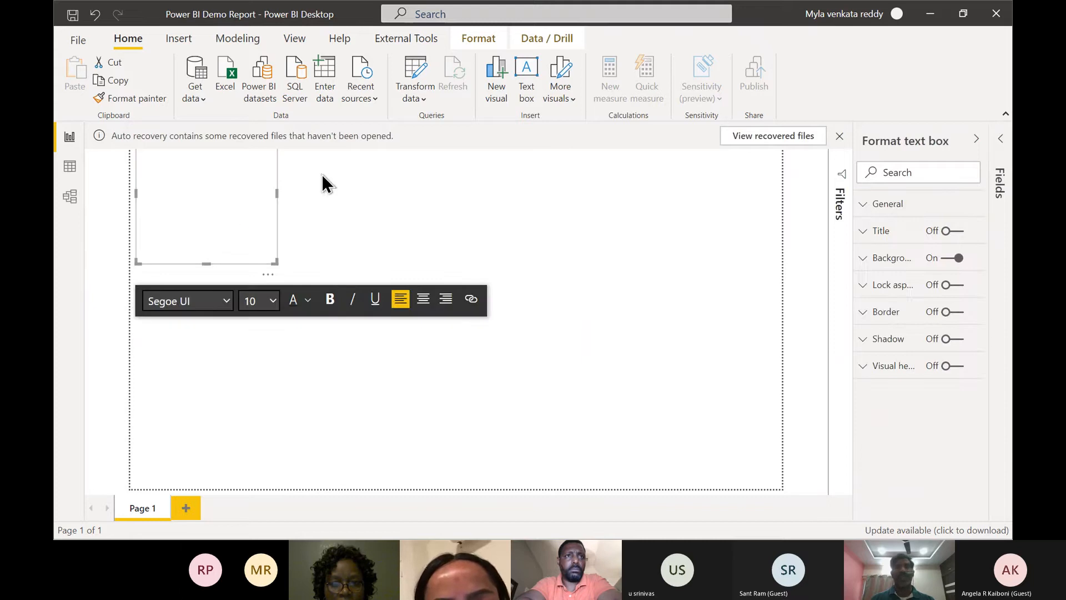
click(840, 136)
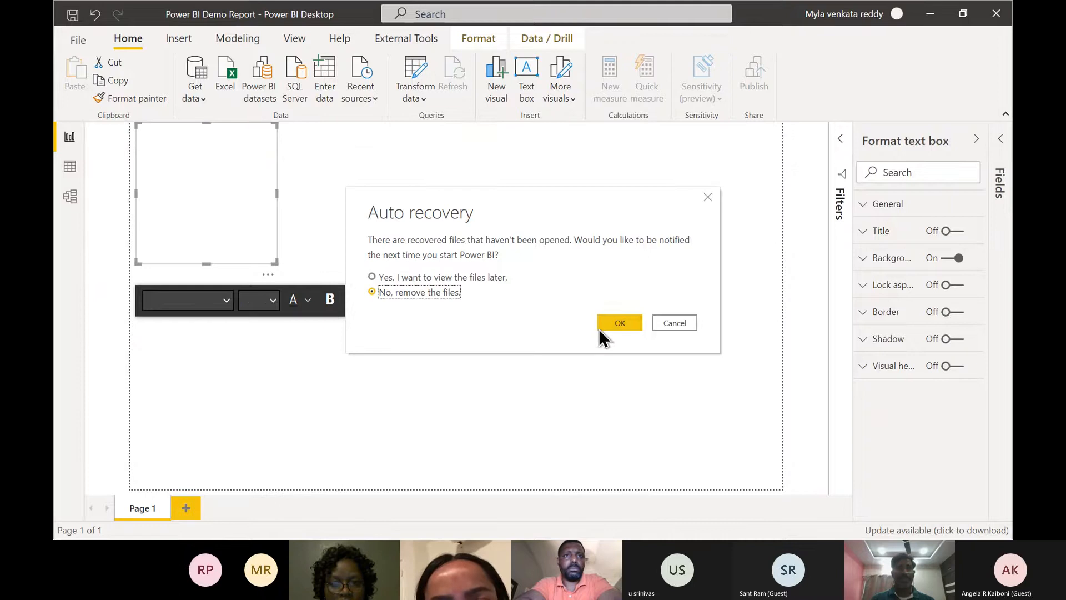
click(606, 327)
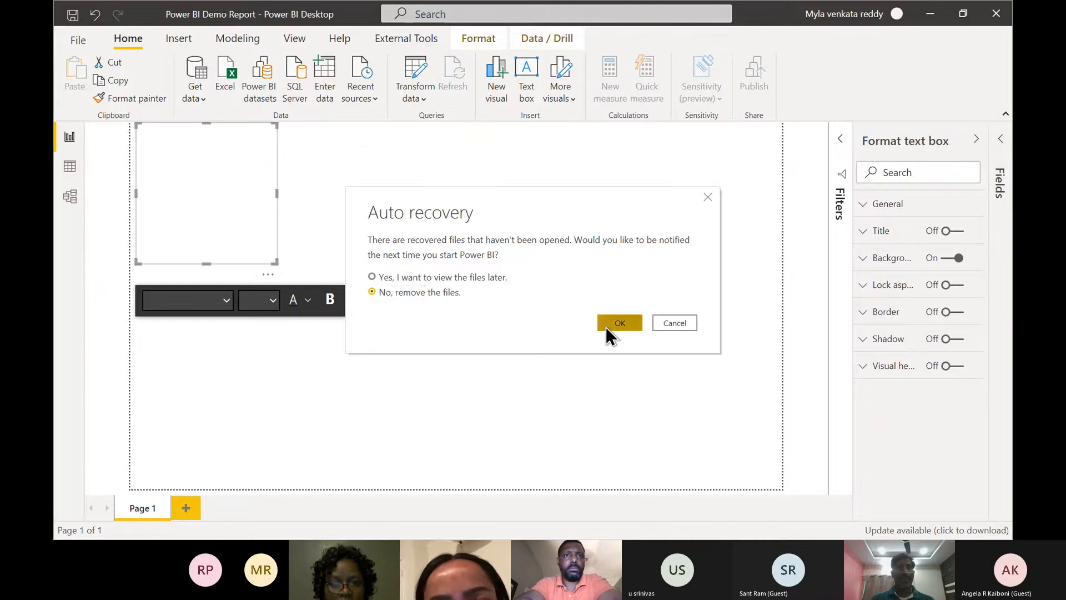
Enter "Business Question: Top 10 Products Sales Revenue Wise" in the text box
click(209, 195)
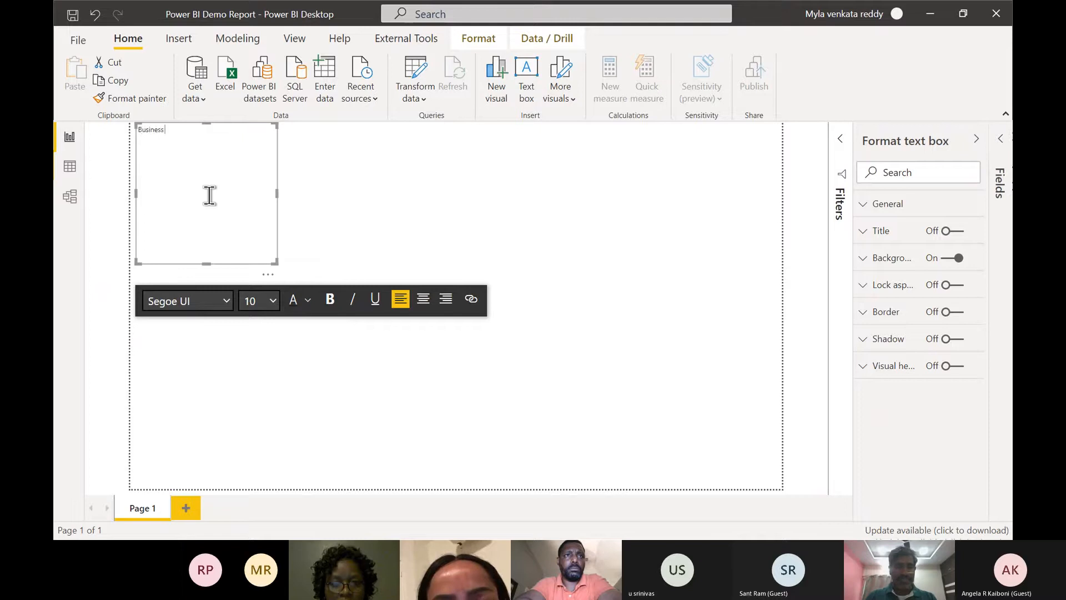
text(Question:)
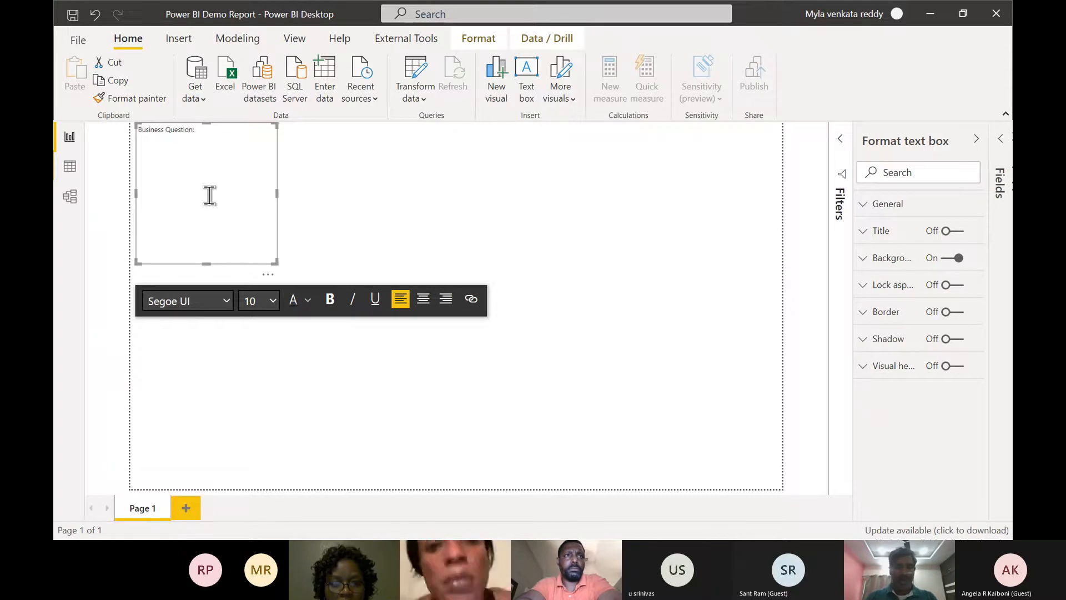
text( Top 10)
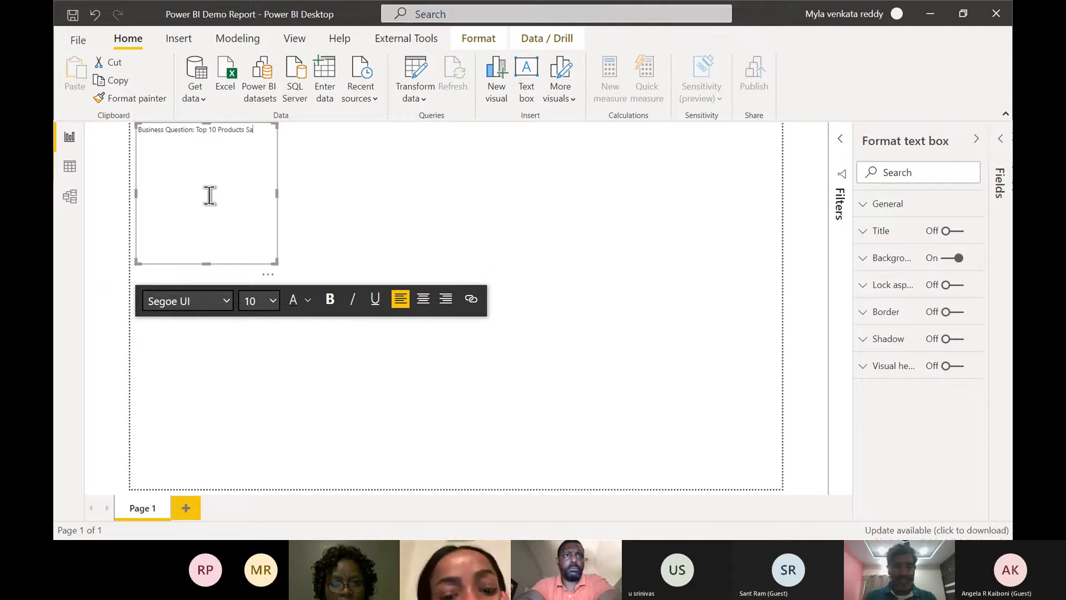
text(Products Sales Revenu)
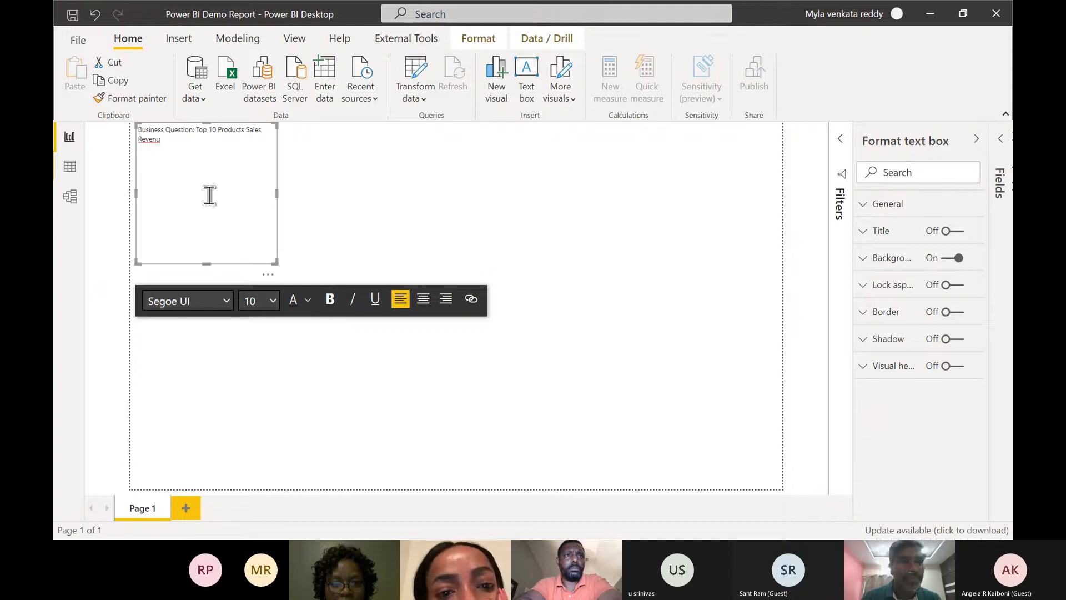
text(e Wi)
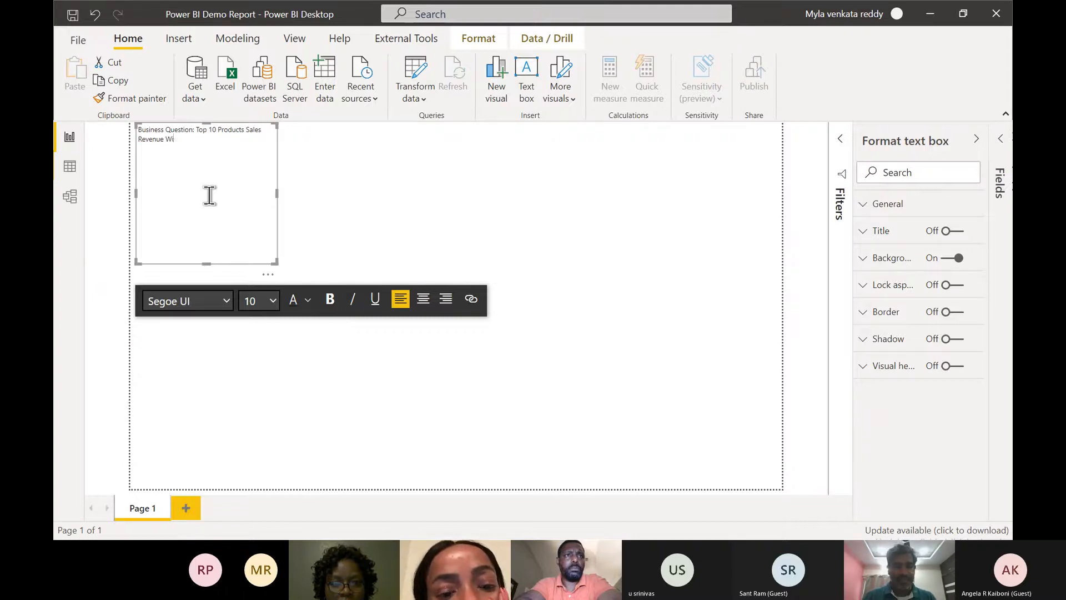
text(se)
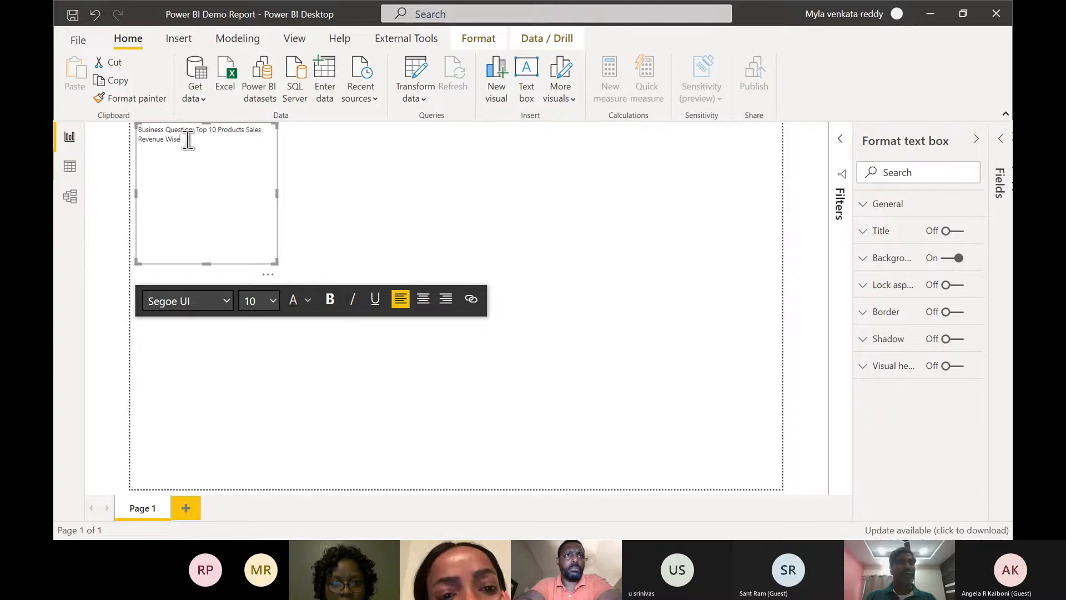
Format the business question as bold at size 16 and widen the text box so the question fits on one line
drag(188, 140, 134, 125)
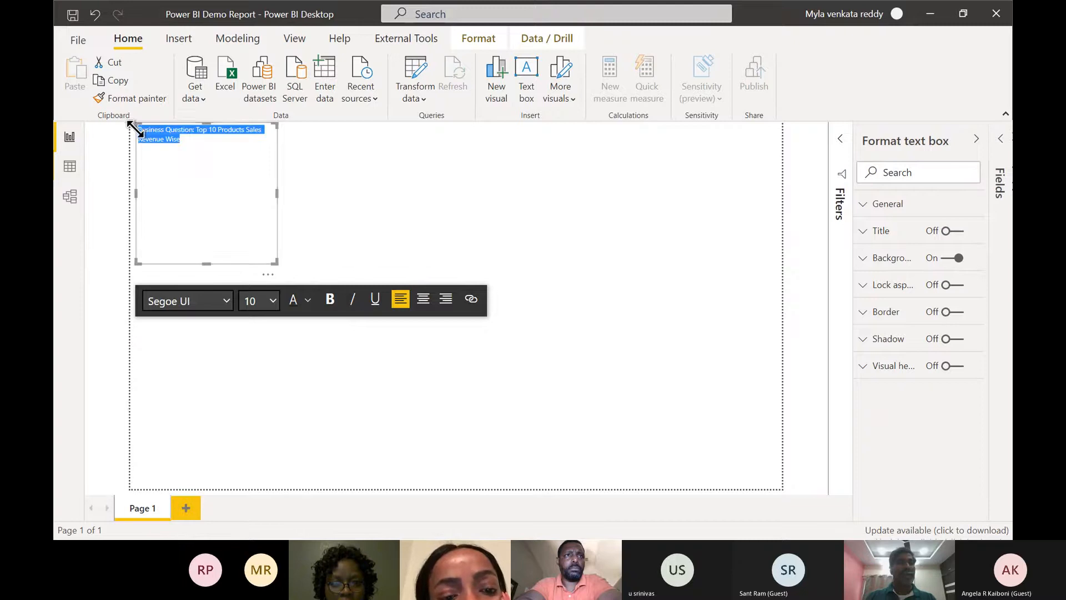
click(328, 301)
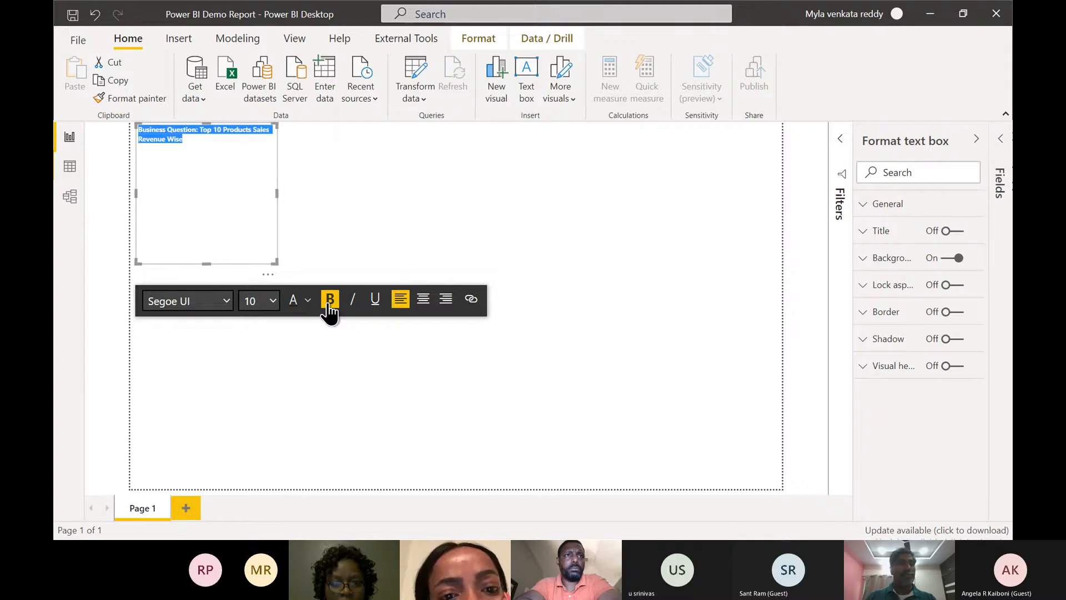
click(275, 303)
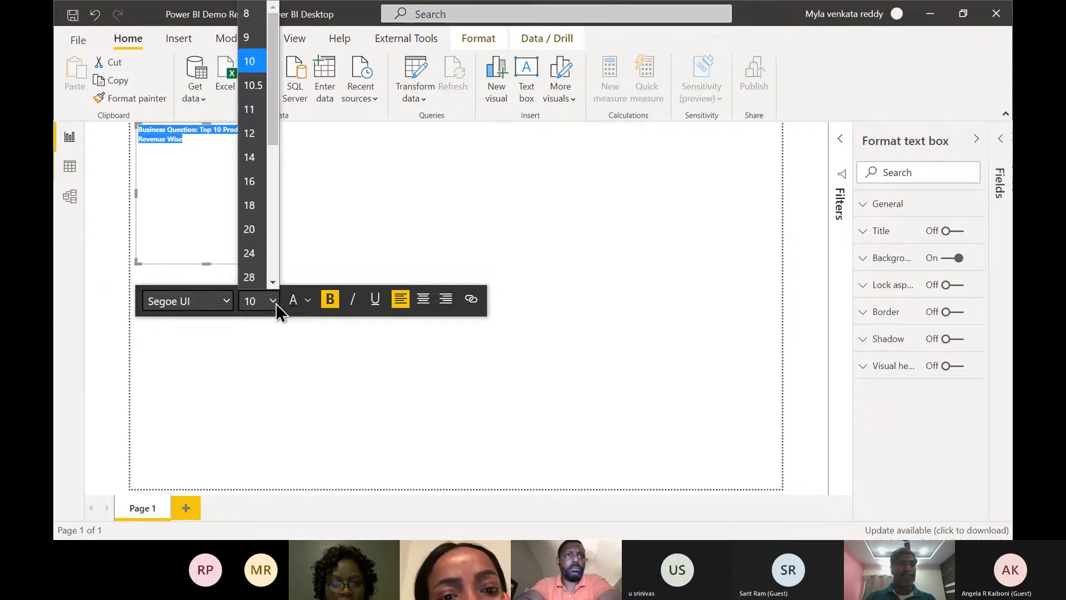
click(252, 187)
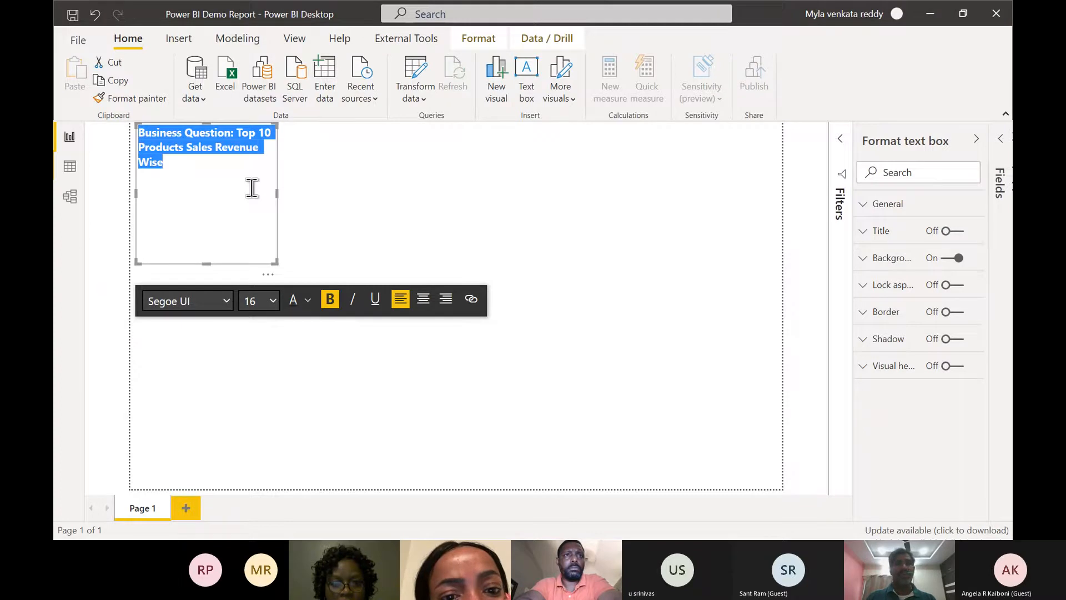
drag(277, 193, 525, 201)
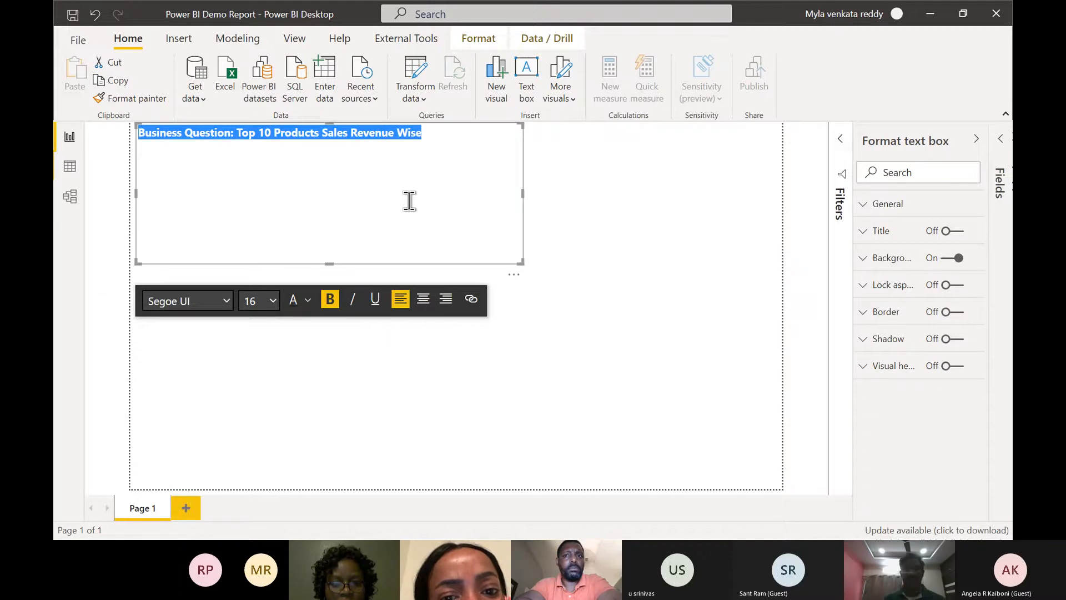
Add a second line "Business Question: Best 10 Customers (Based on the Revenue)" to the text box and deselect it
click(439, 134)
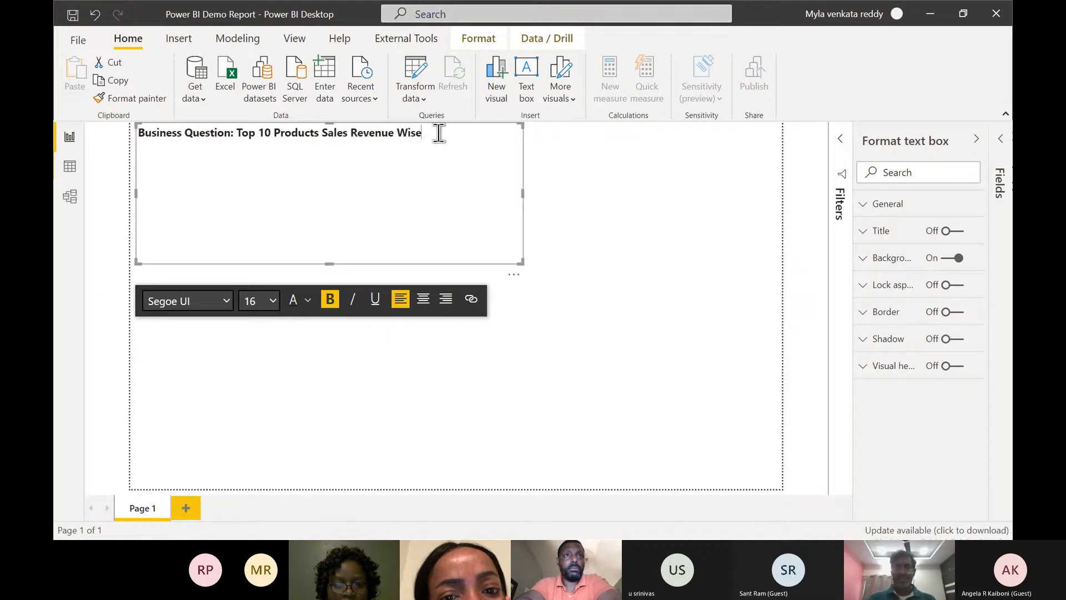
key(Return)
text(Bu)
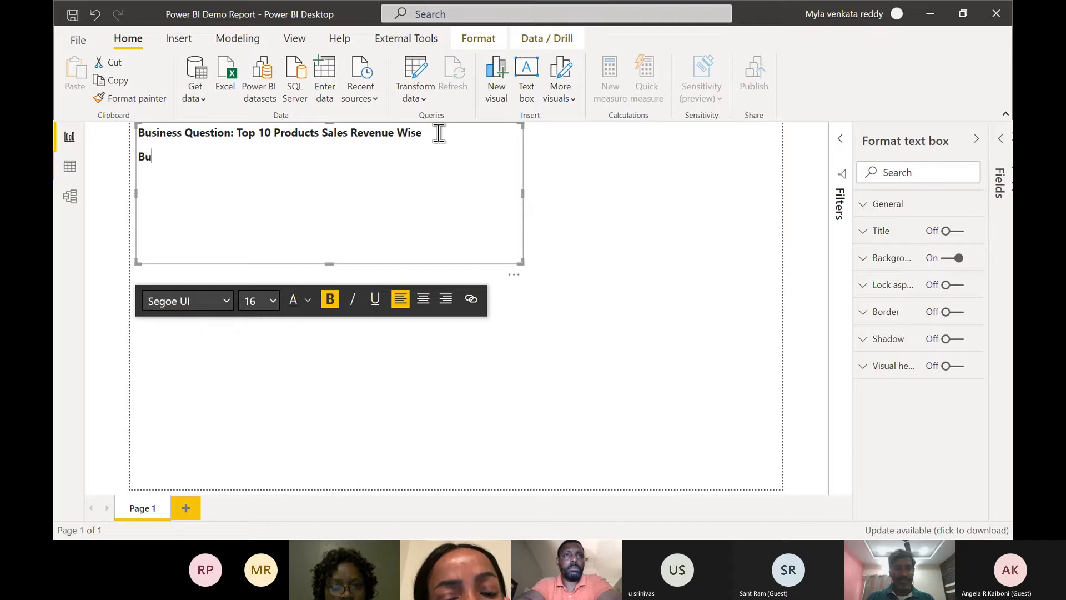
text(siness Quest)
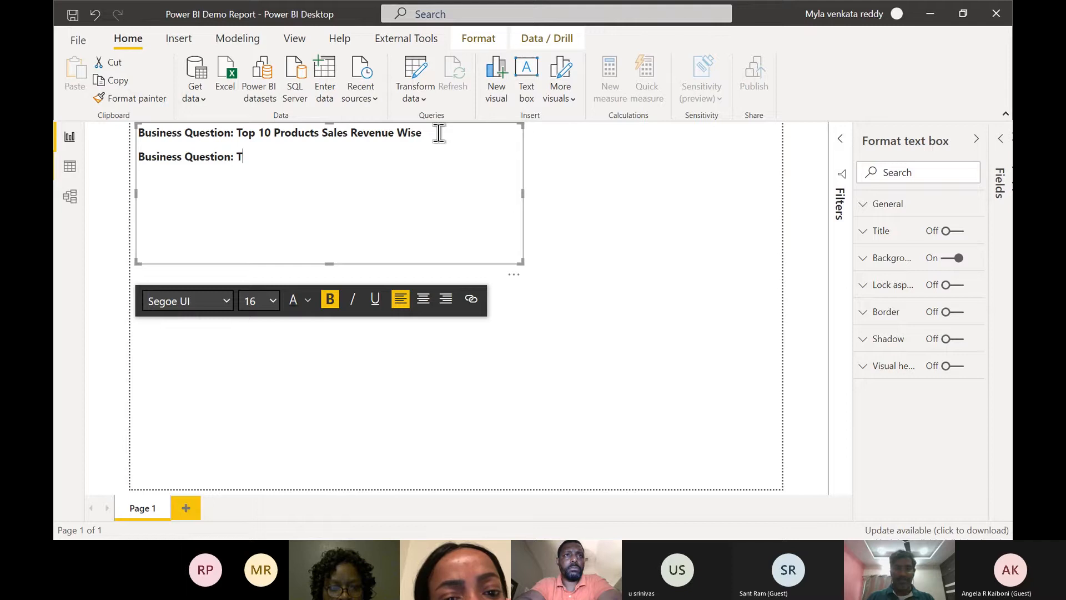
text(ion: Best)
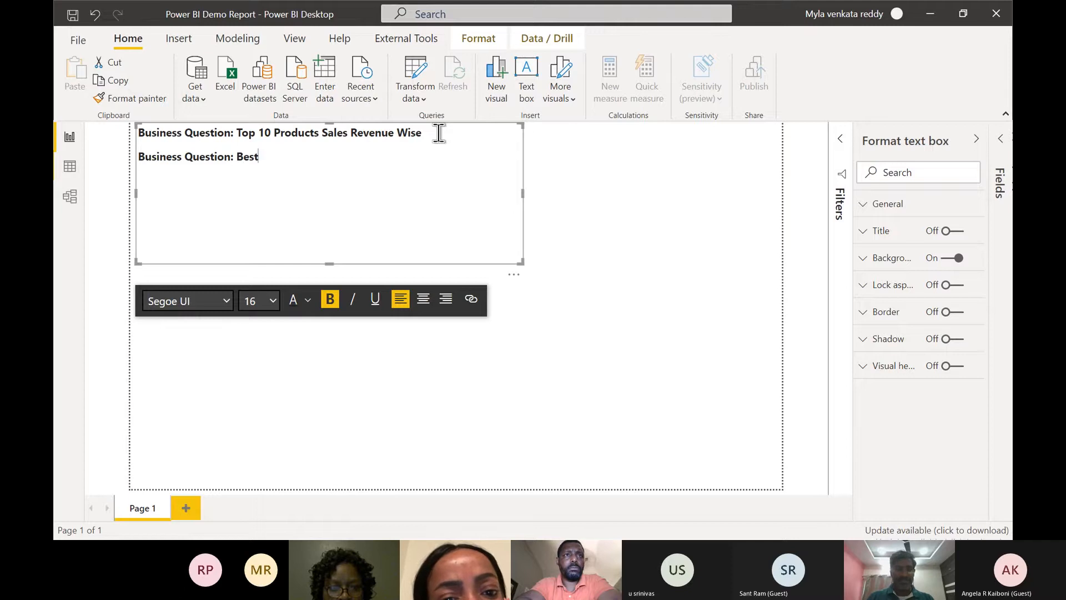
text( 10)
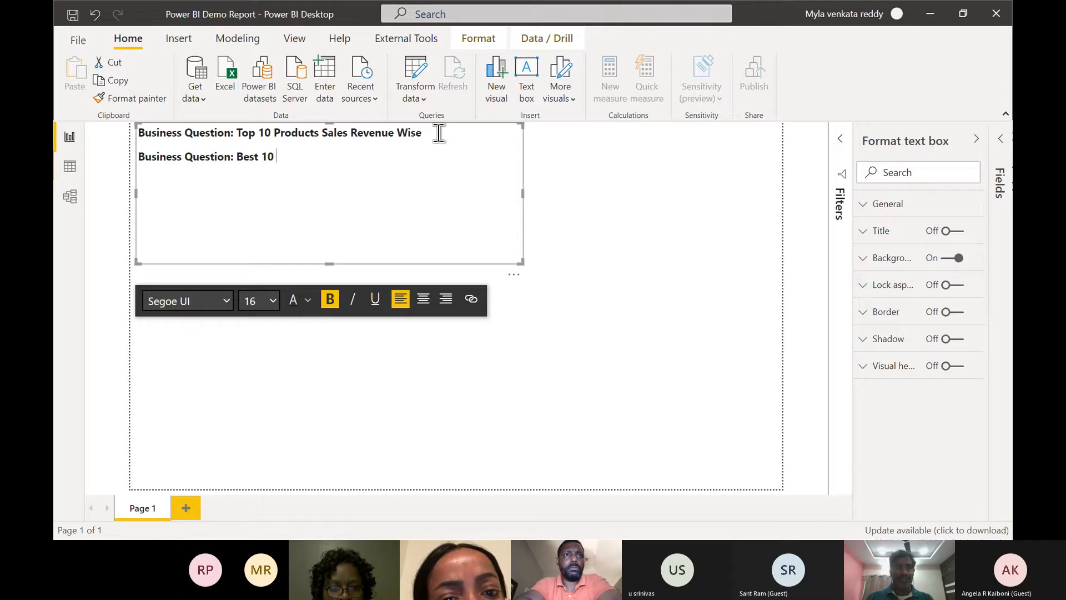
text( Customers)
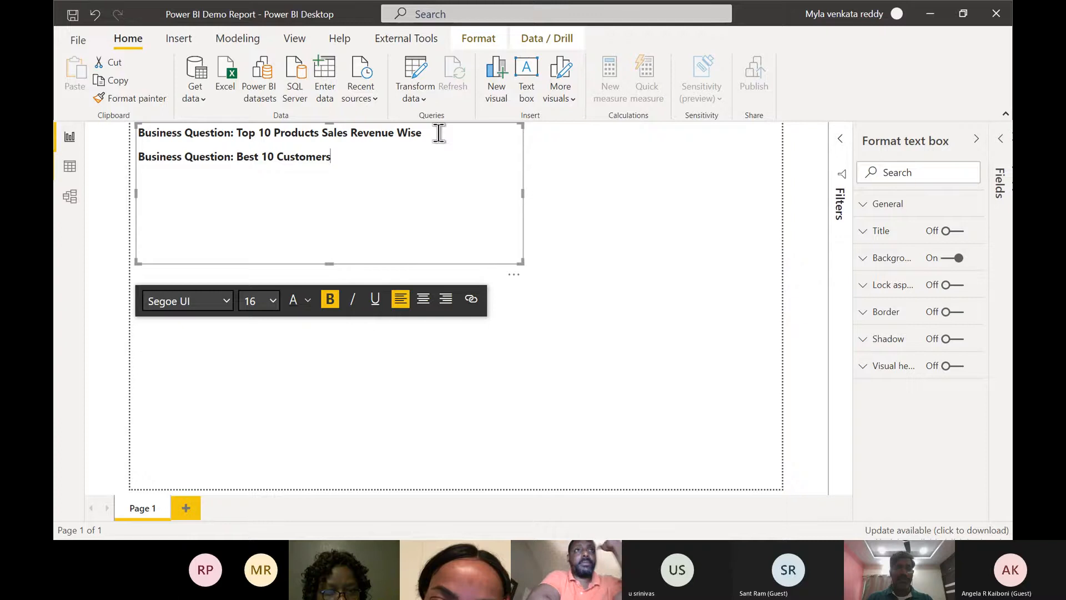
text((Based on the Revenue))
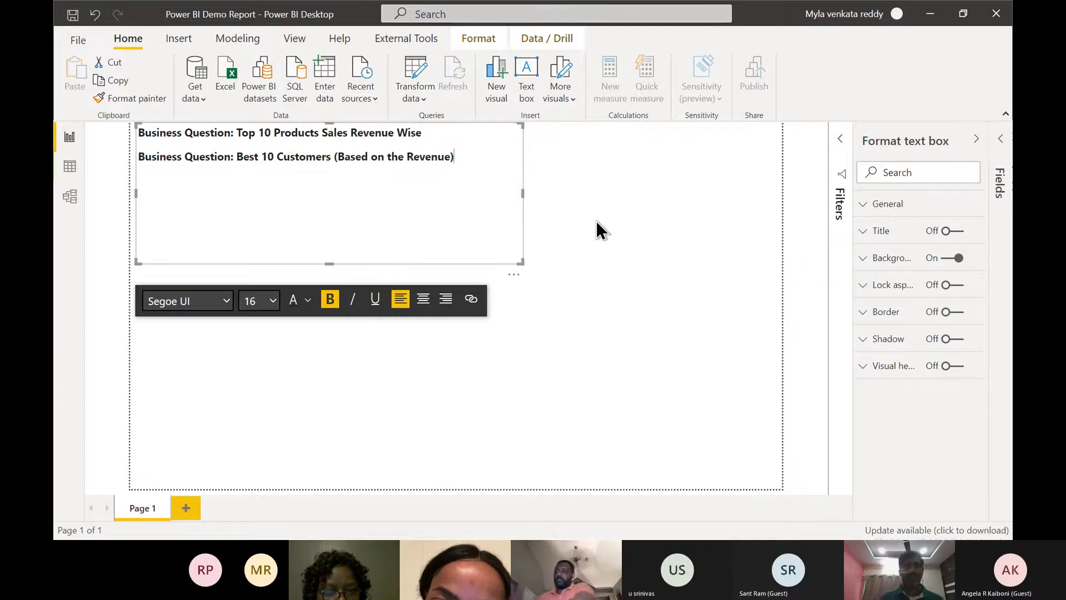
click(595, 221)
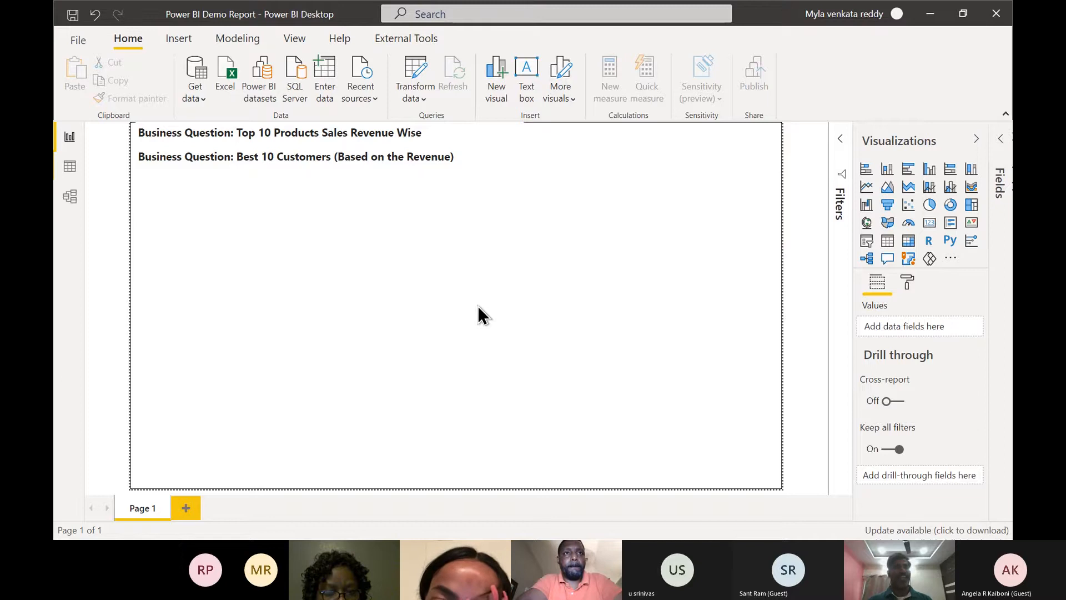
Save the demo report and check the saved Power BI Demo Report.pbix in the B20210611 folder
click(84, 47)
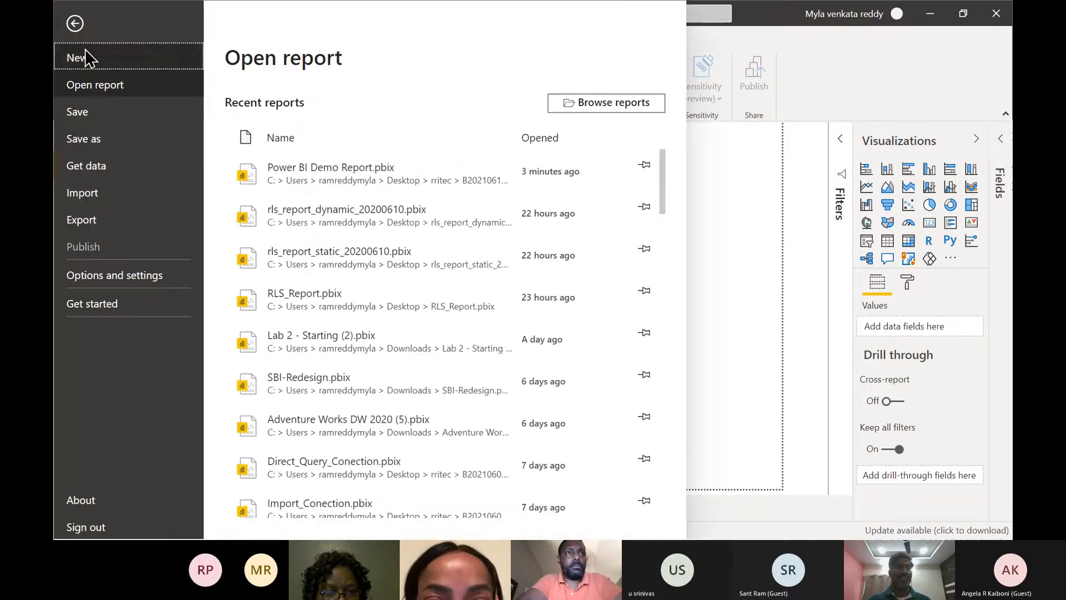
click(89, 120)
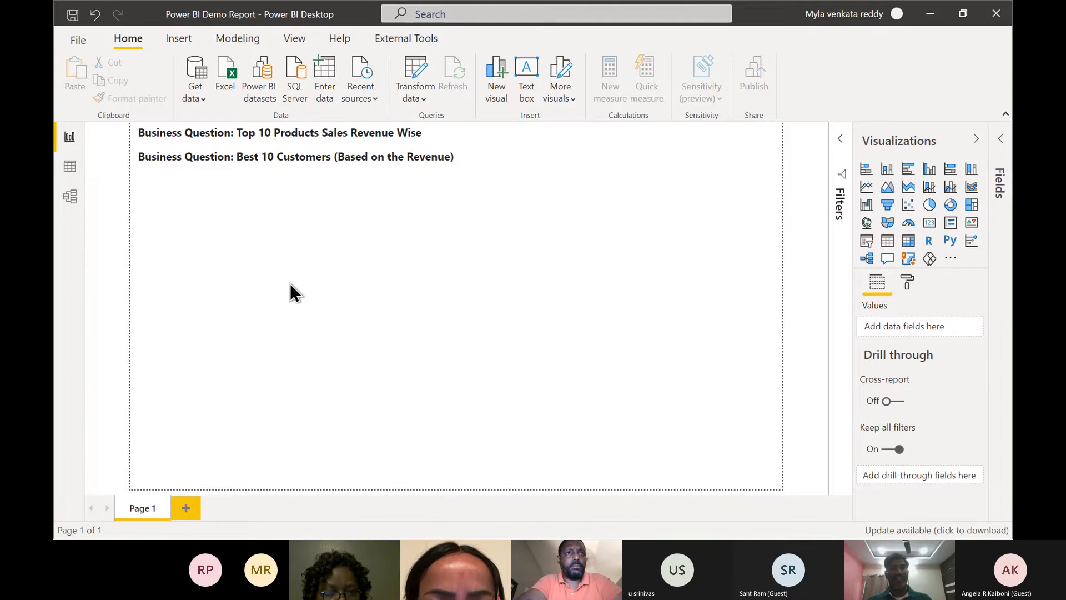
key(alt+Tab)
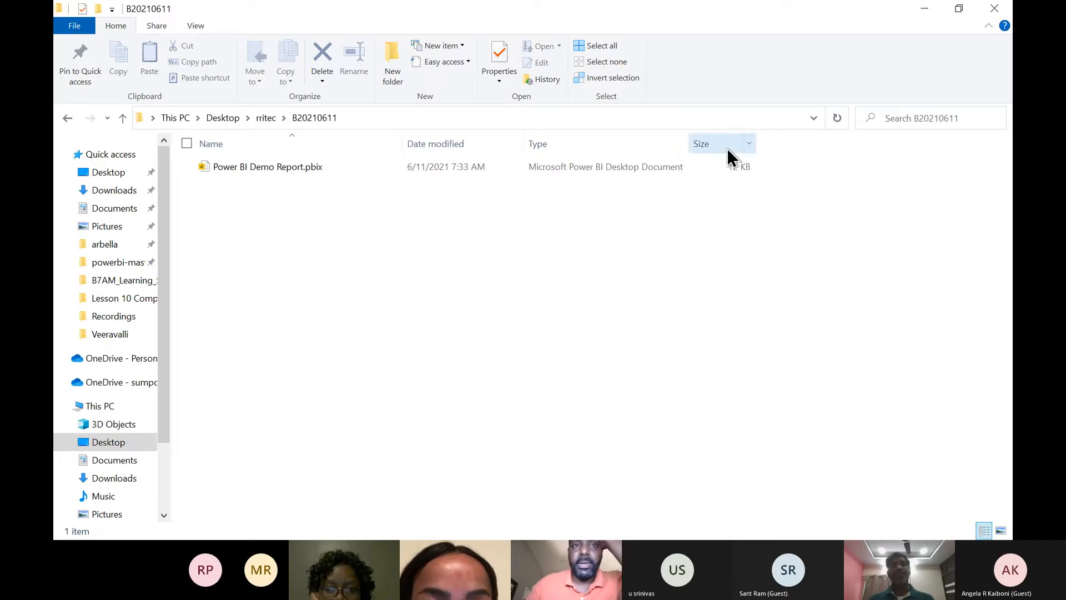
key(alt+Tab)
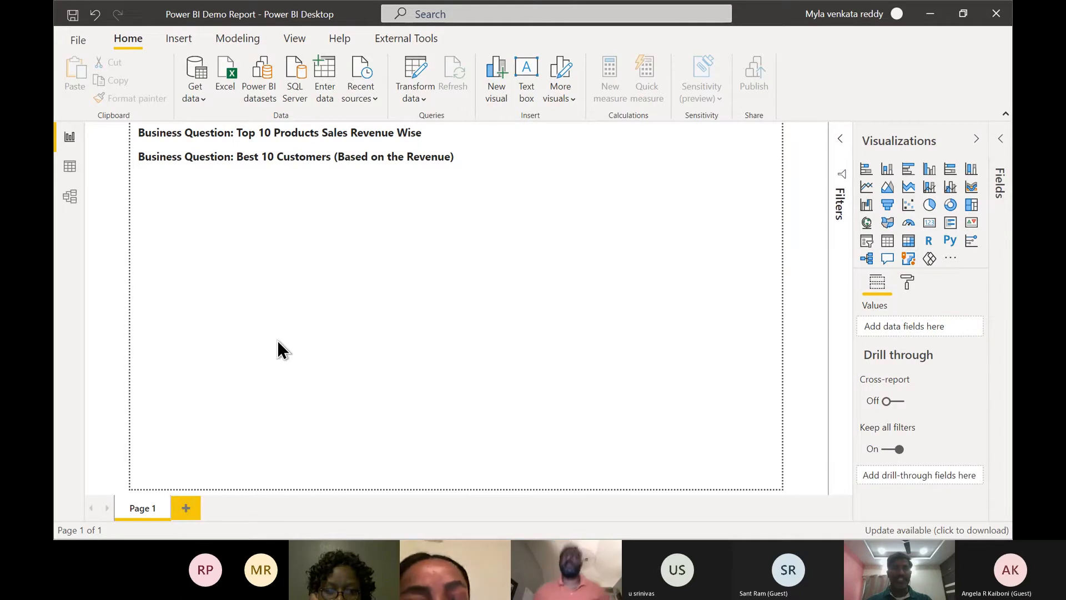
Switch to the course README in the browser and review the Power Query Editor source connection topics, highlighting Databases, Cloud Connections and MSSqlServer
key(alt+Tab)
key(alt+Tab)
key(alt+Tab)
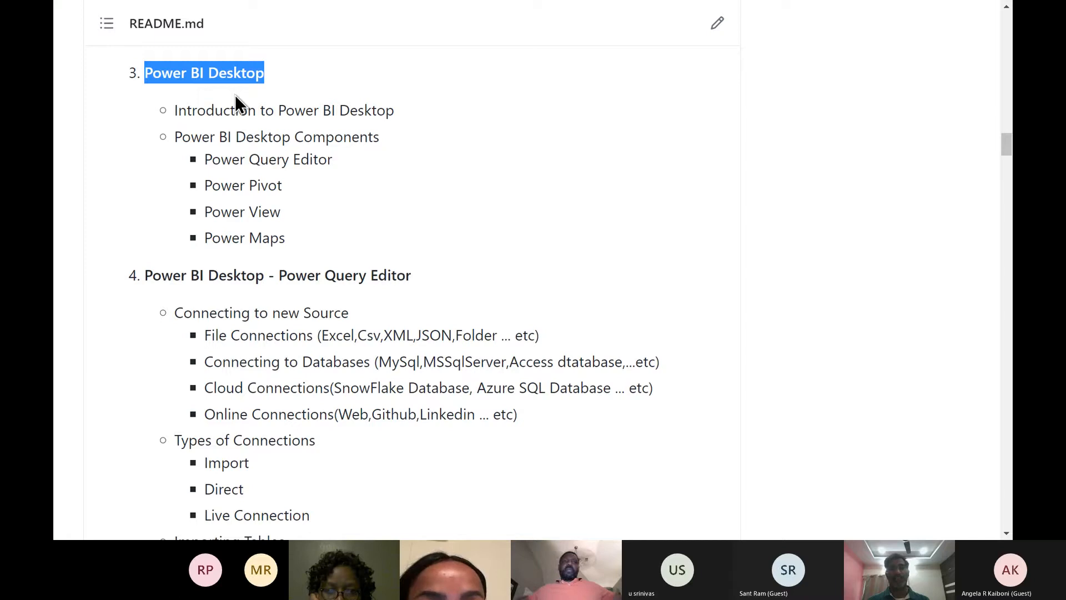
scroll(359, 235, down, 2)
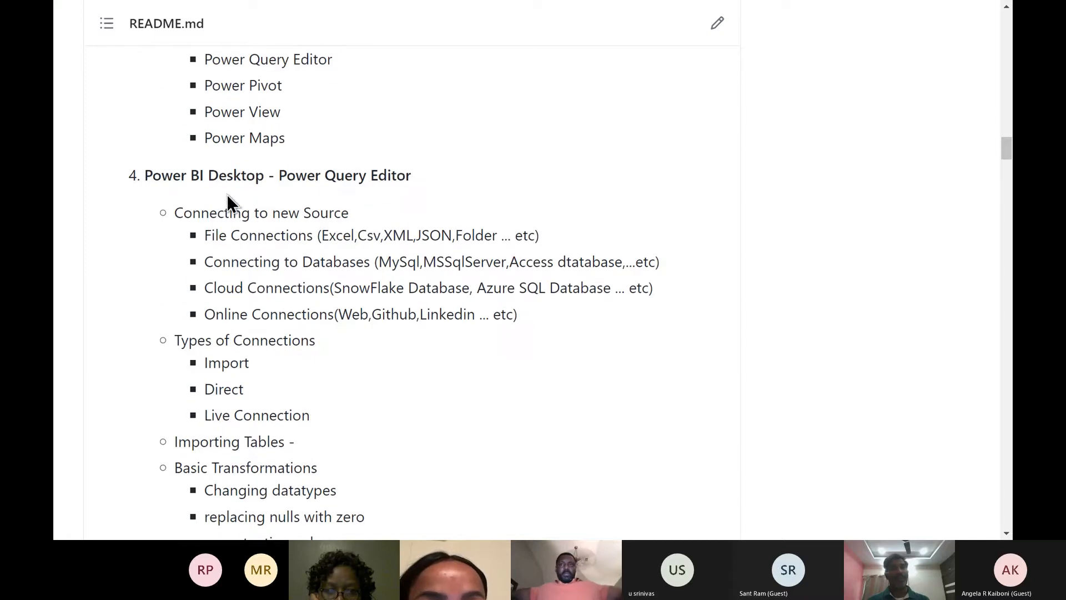
drag(279, 177, 412, 183)
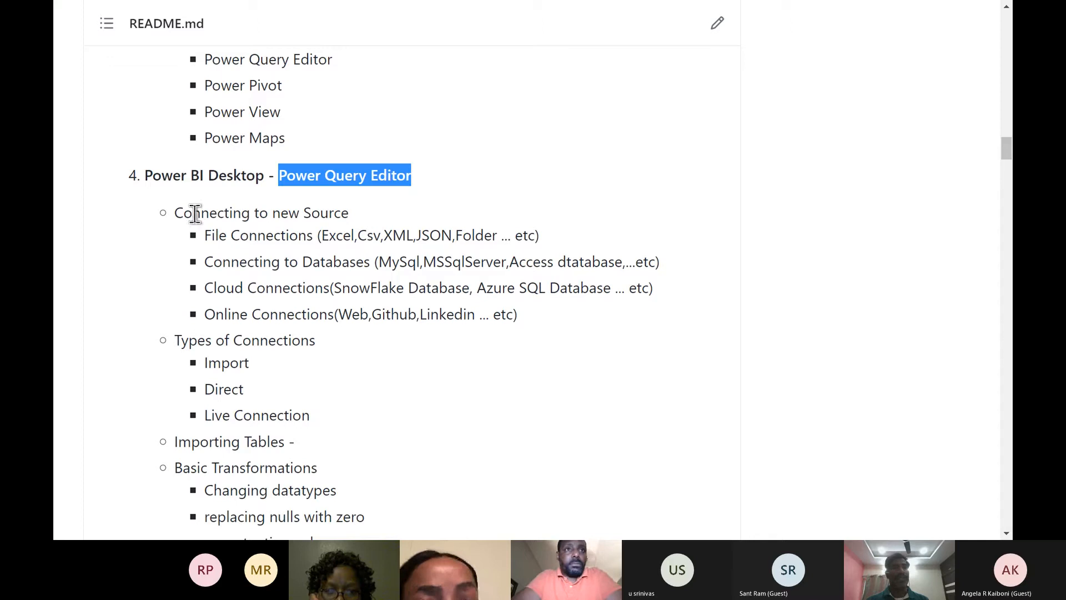
drag(175, 214, 249, 212)
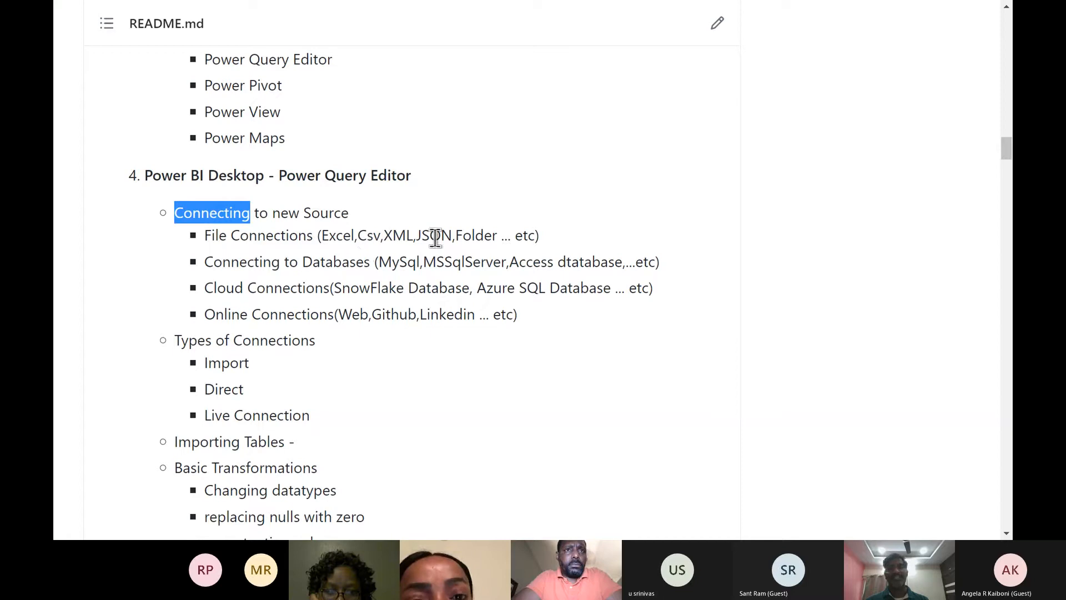
double_click(322, 265)
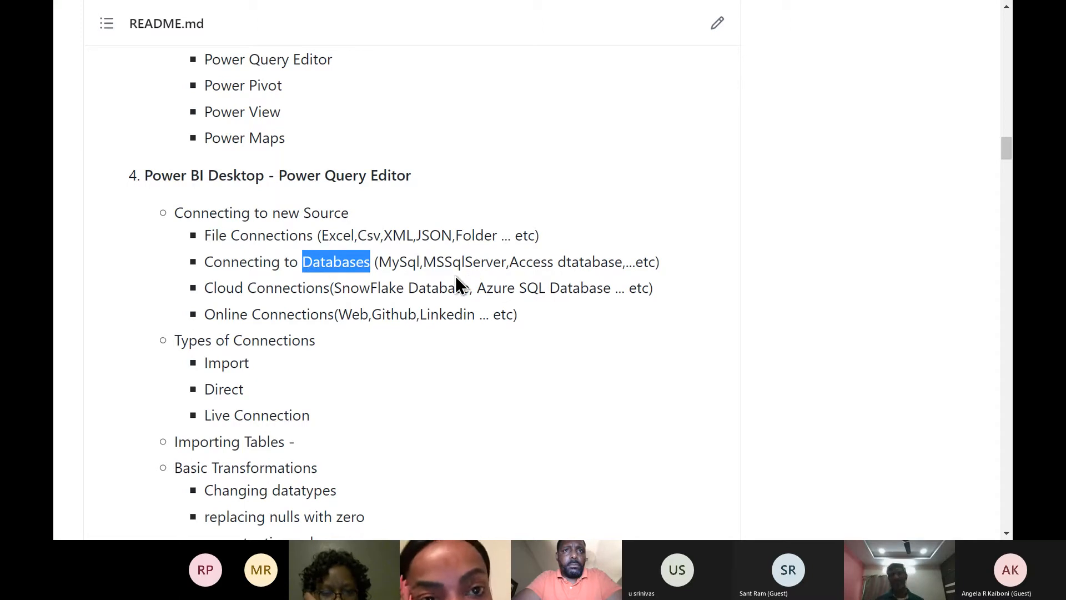
double_click(292, 287)
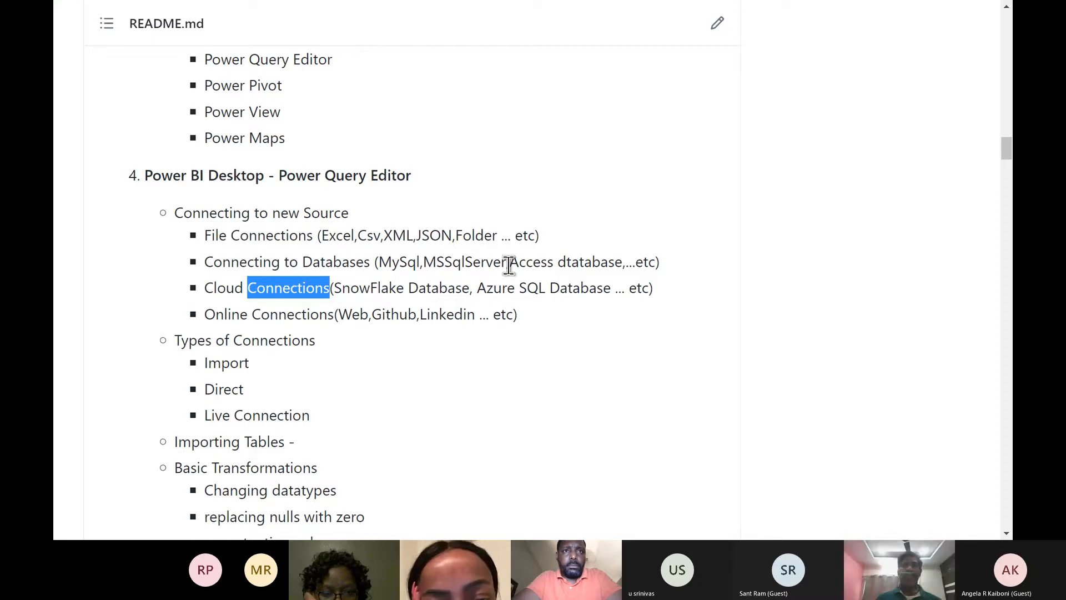
drag(423, 263, 505, 261)
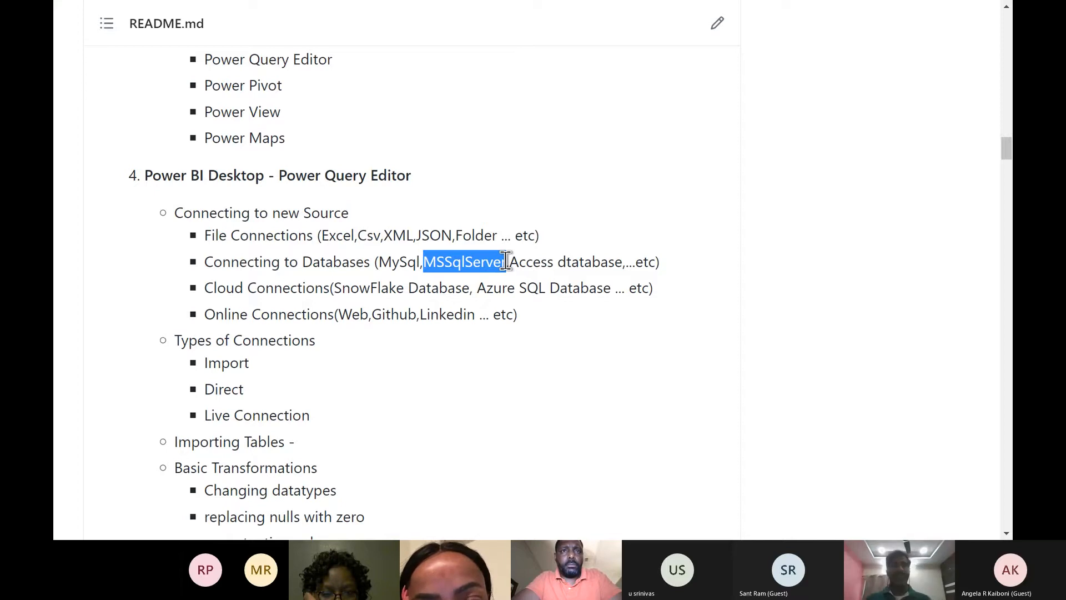
key(alt+Tab)
key(alt+Tab)
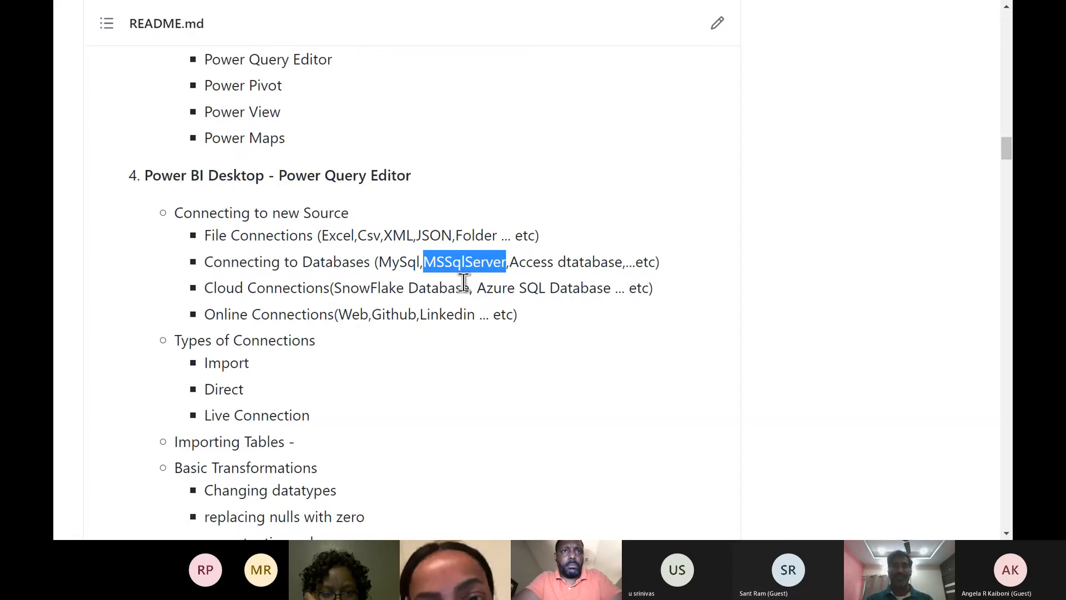
Examine the data layer in the README's Power BI architecture diagram and return to the Power Query Editor topics
scroll(463, 282, up, 20)
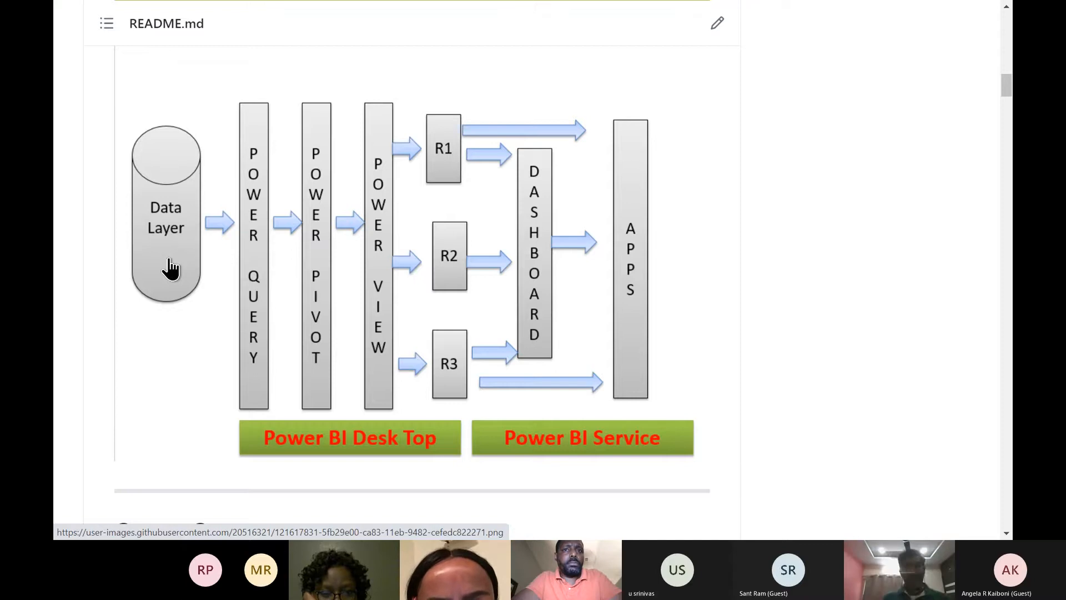
scroll(171, 268, down, 3)
scroll(171, 268, down, 20)
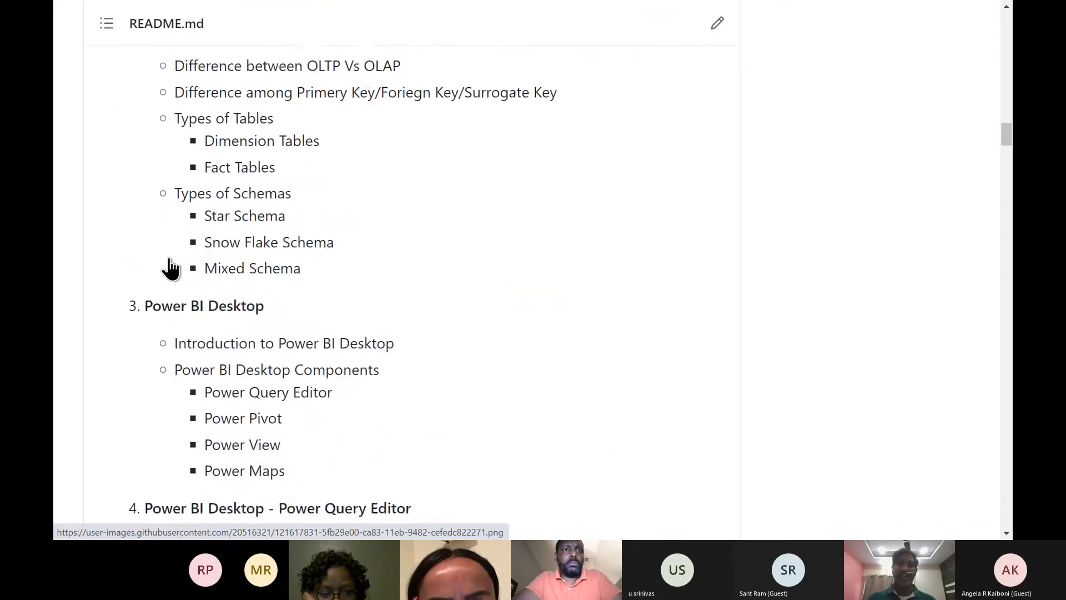
scroll(171, 269, down, 1)
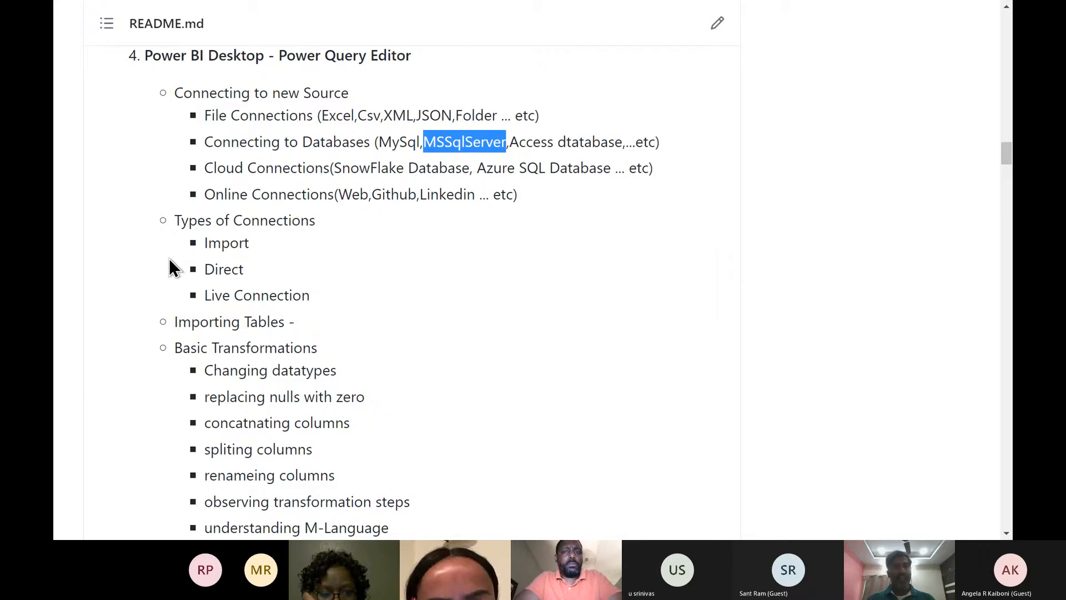
Search Windows for "ssms" and launch Microsoft SQL Server Management Studio 18
key(super+s)
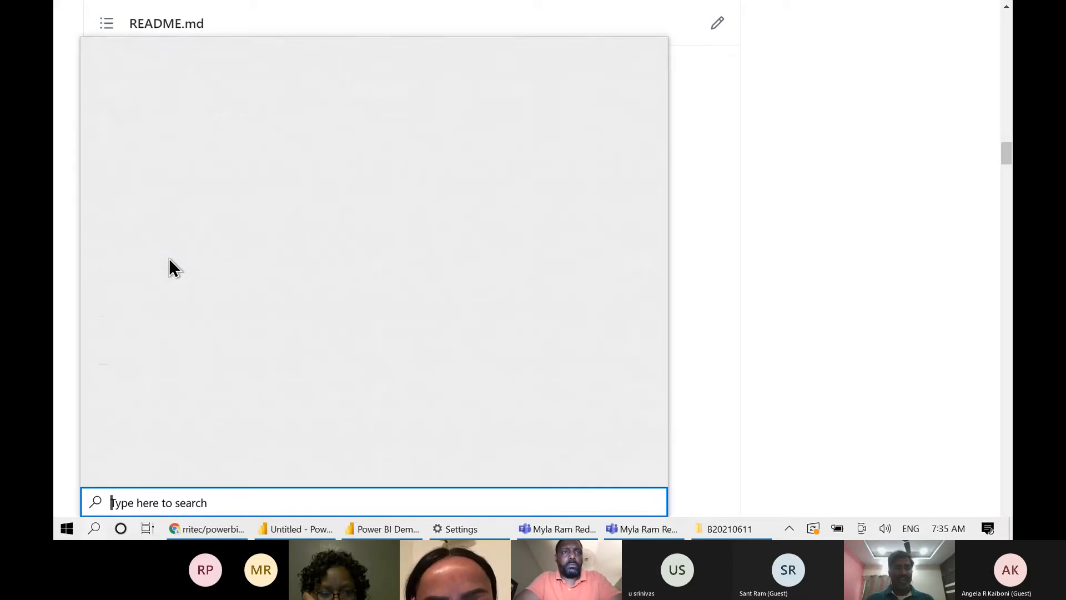
text(ssm)
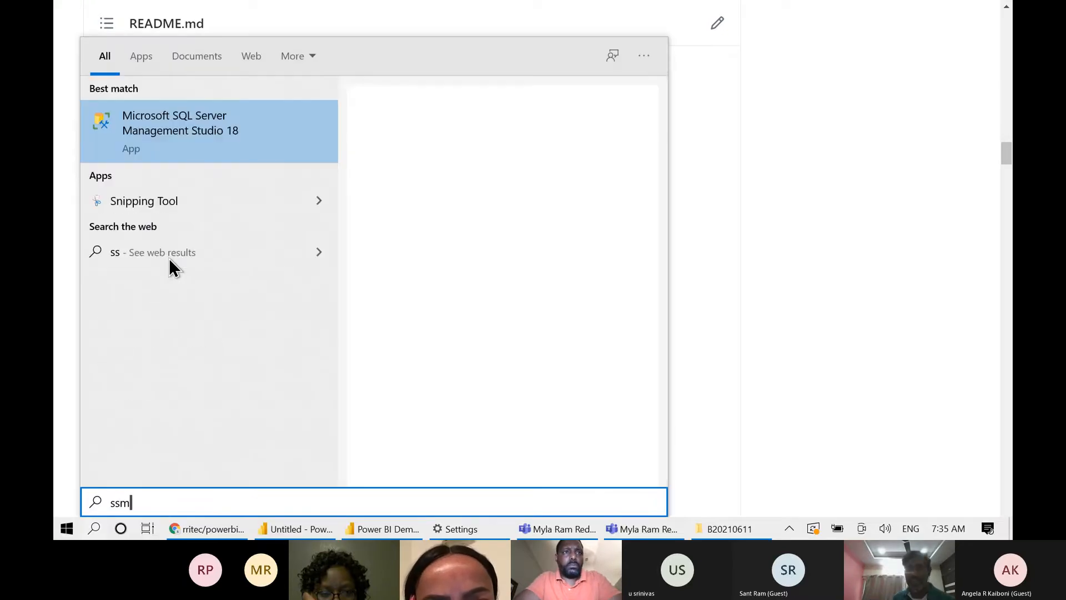
text(s)
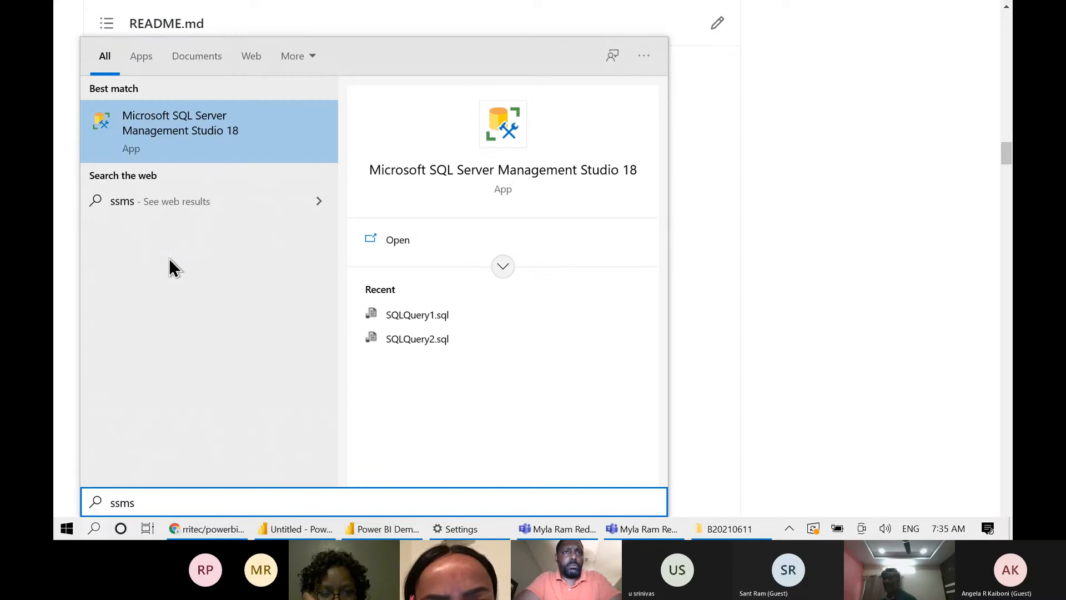
key(Return)
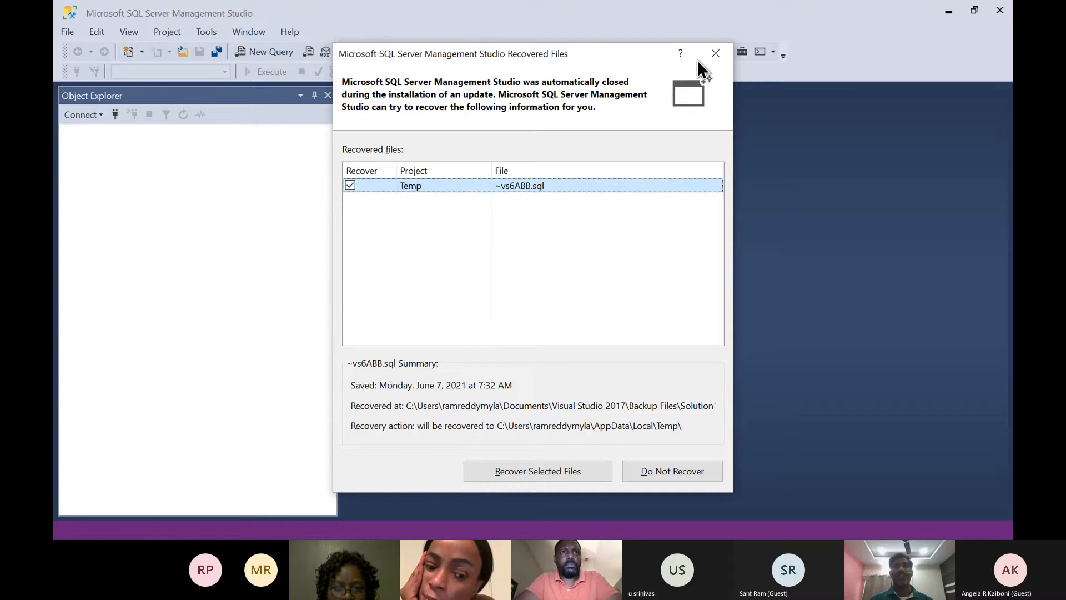
Dismiss the file recovery offer, connect to the localhost Database Engine with Windows Authentication and expand its Databases folder
click(715, 57)
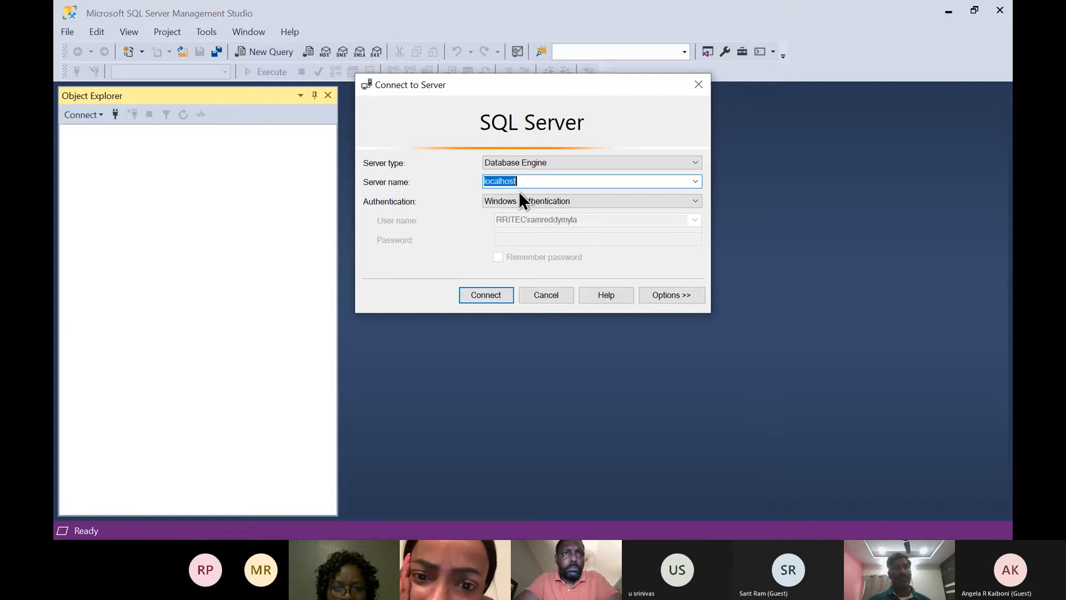
click(485, 301)
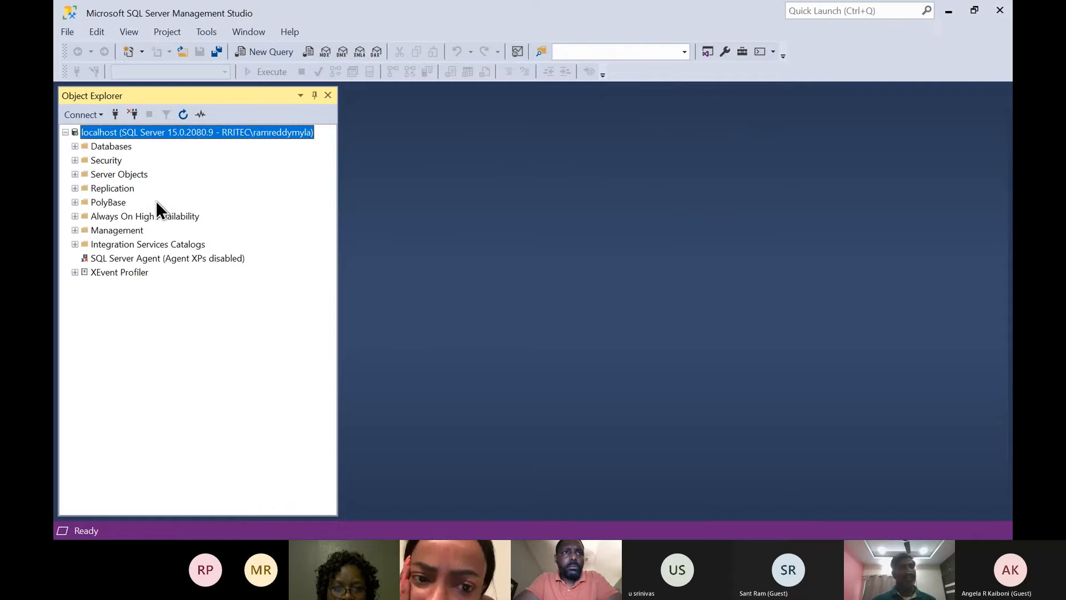
click(75, 146)
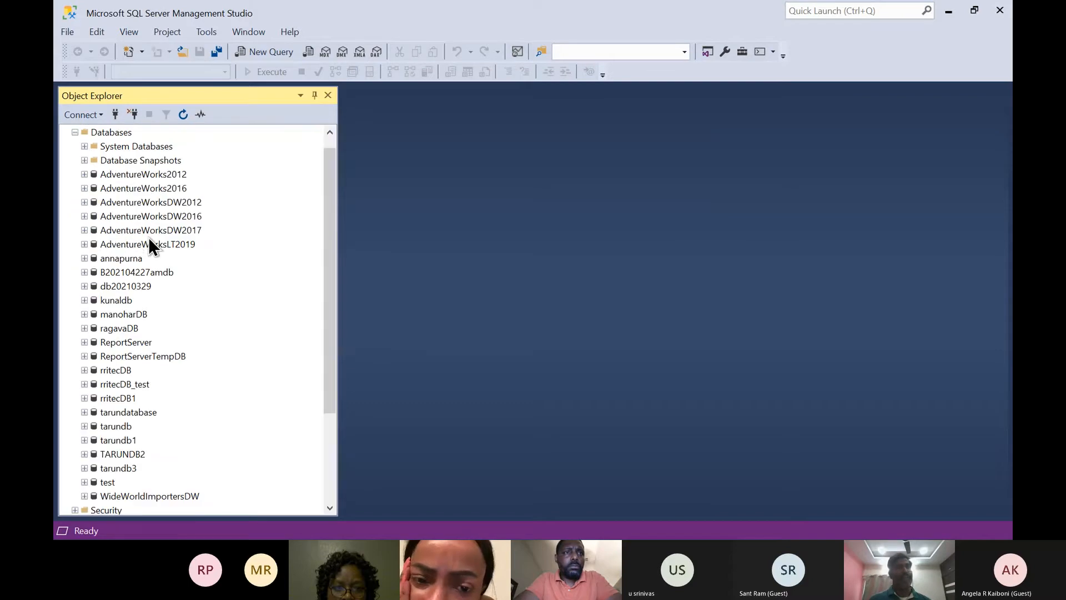
Look through the server's databases from AdventureWorks2012 to WideWorldImportersDW and return to AdventureWorksDW2012
click(147, 175)
click(157, 188)
key(Down)
key(Down)
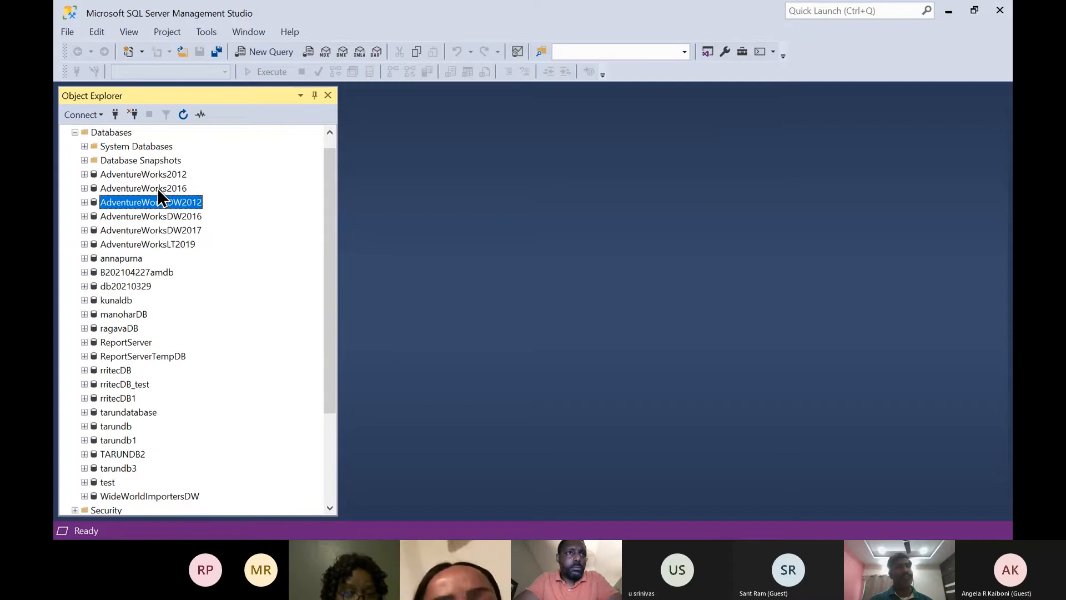
key(Down)
key(Down)
key(Down)
key(Down)
key(Down)
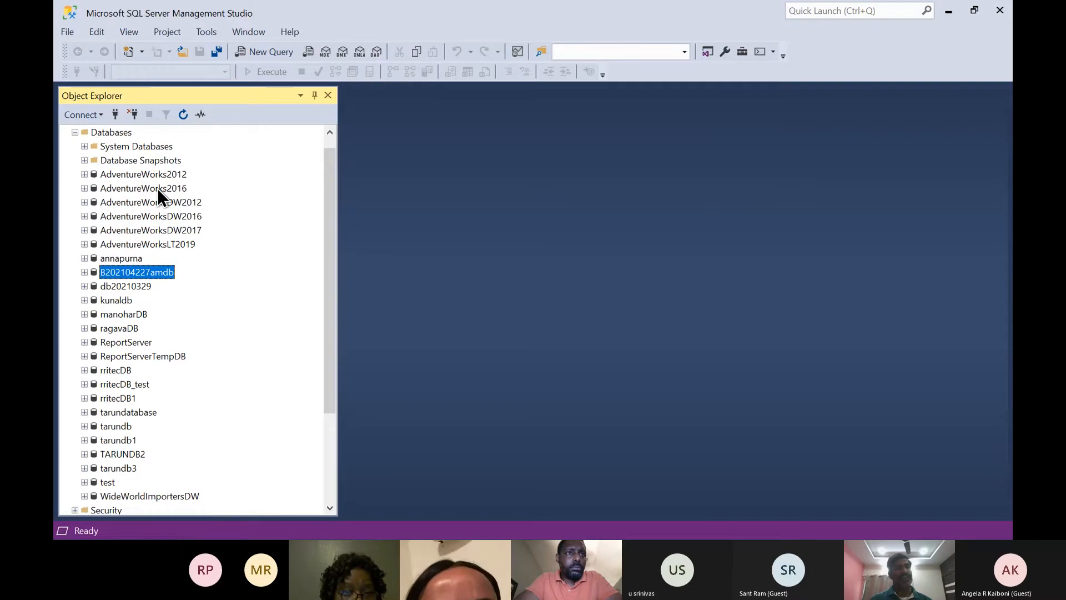
key(Down)
key(Down)
key(Down)
key(Down)
key(Down)
key(Down)
key(Down)
key(Down)
key(Down)
key(Down)
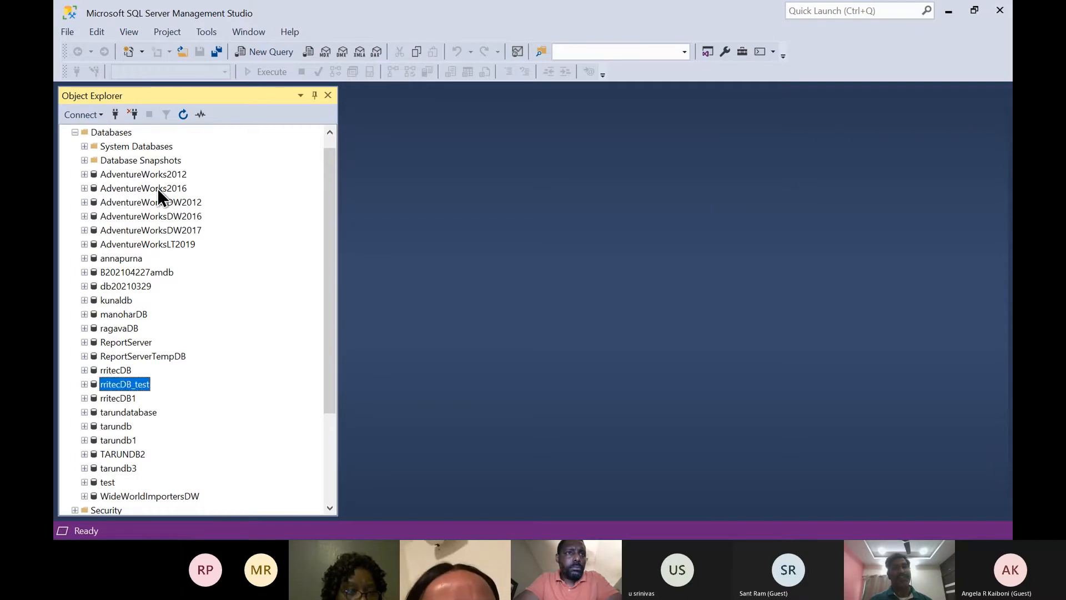
key(Down)
key(Down)
key(Down)
key(Down)
key(Down)
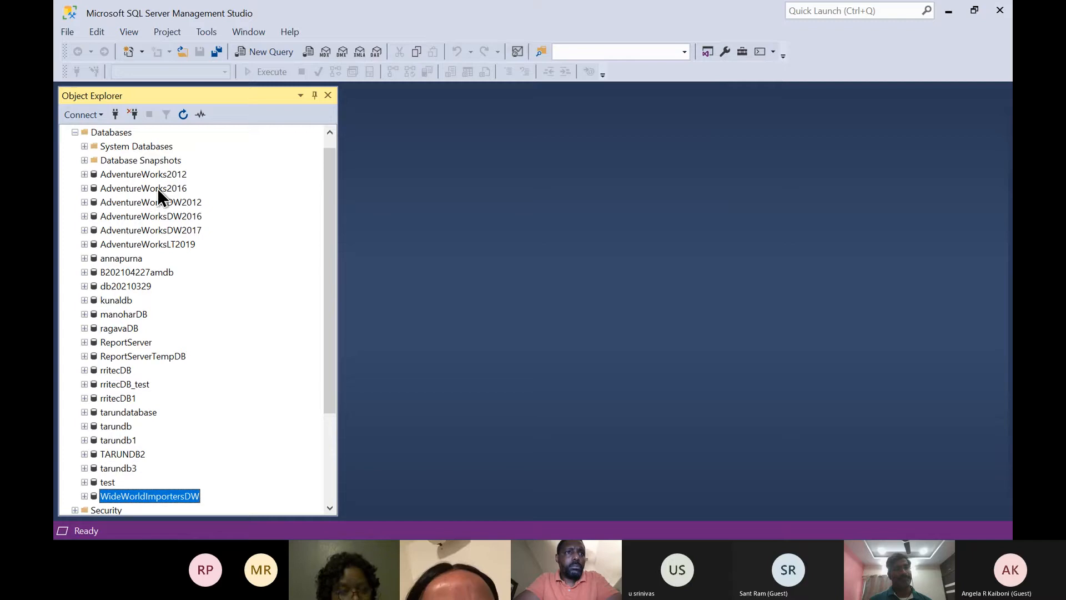
key(Up)
key(Up)
key(Up)
key(Up)
key(Up)
key(Up)
key(Up)
key(Up)
key(Up)
key(Up)
key(Up)
key(Up)
key(Up)
key(Up)
key(Up)
key(Up)
key(Up)
key(Up)
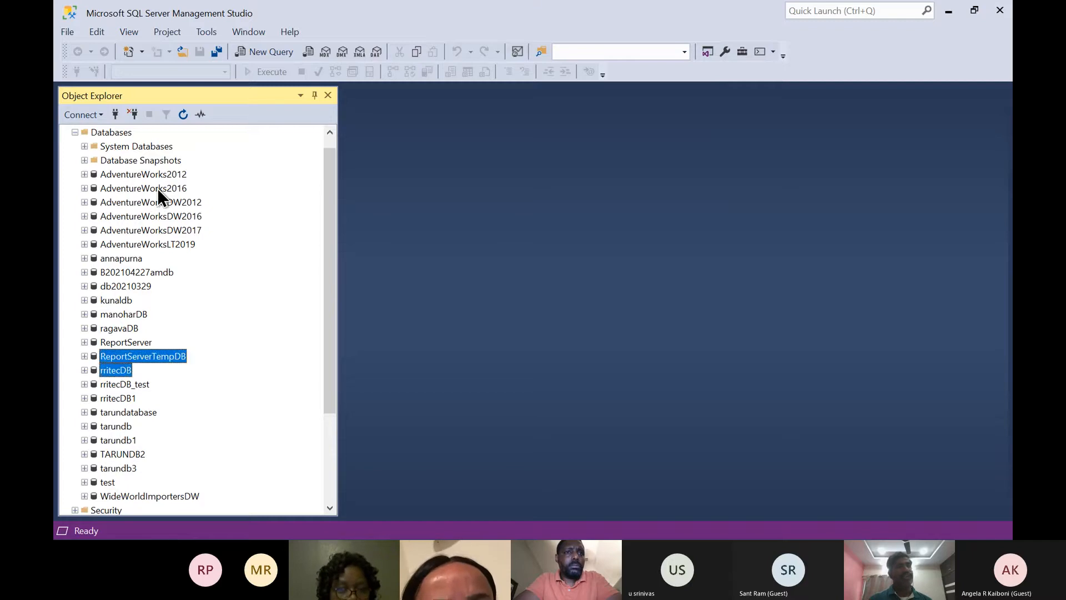
key(Up)
key(Up)
key(Up)
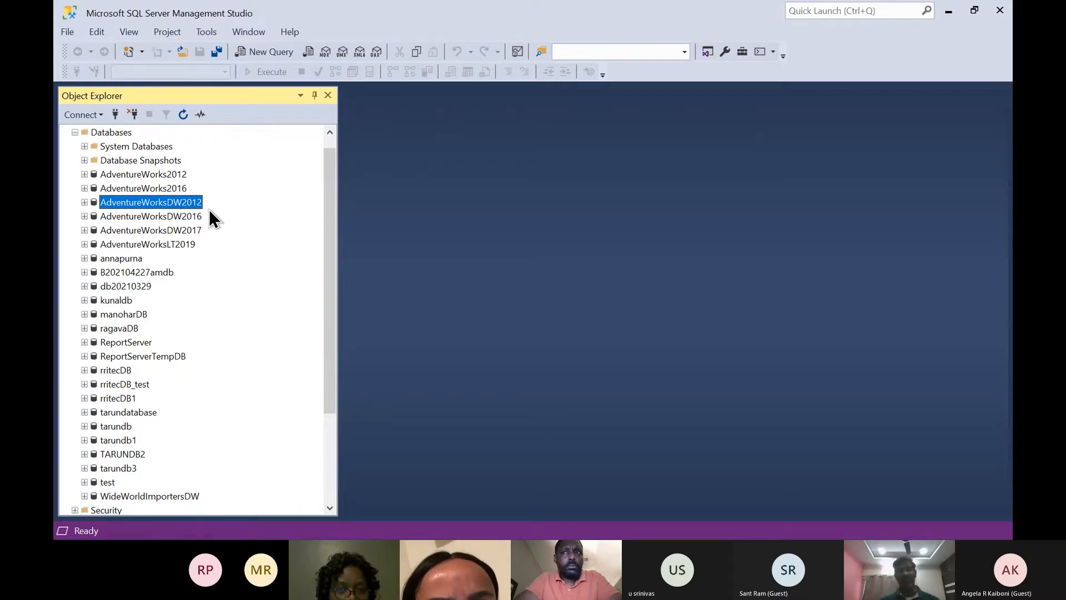
Expand the AdventureWorksDW2012 database and its Tables folder to view the tables, and select the database
key(Right)
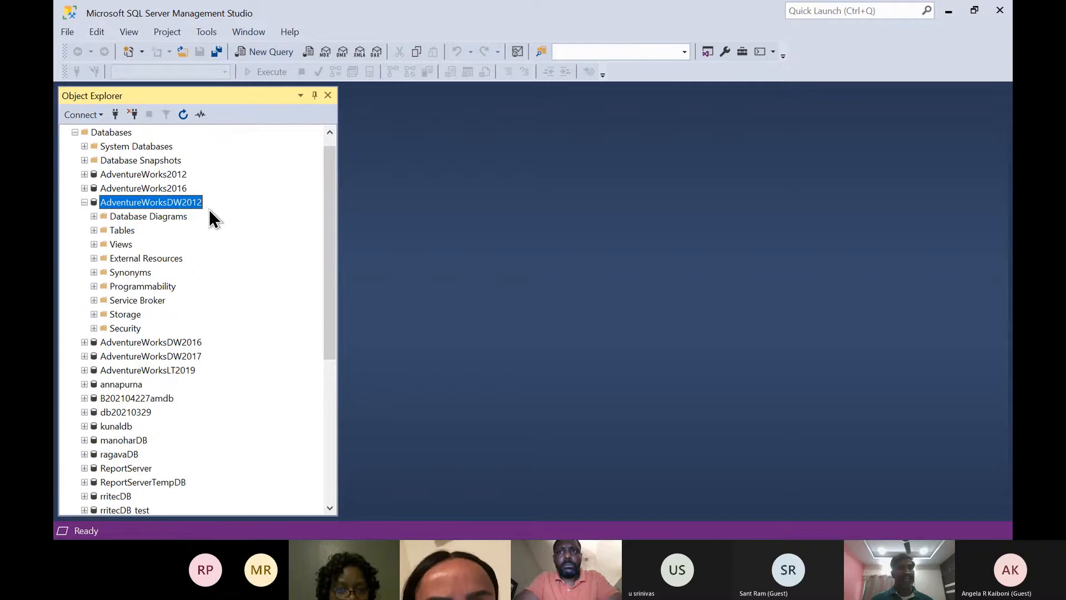
key(Down)
key(Down)
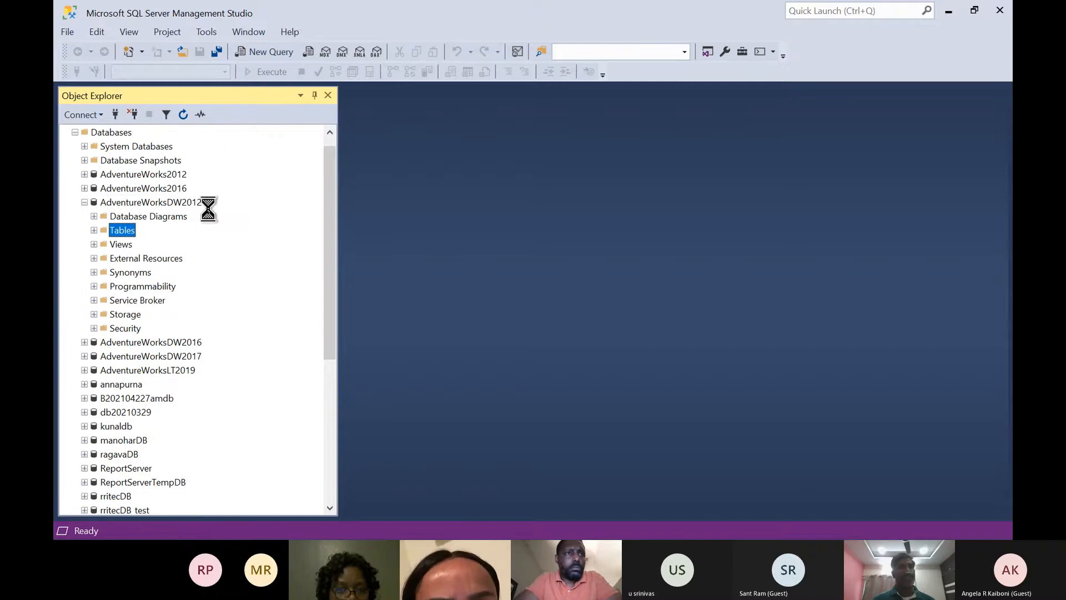
key(Right)
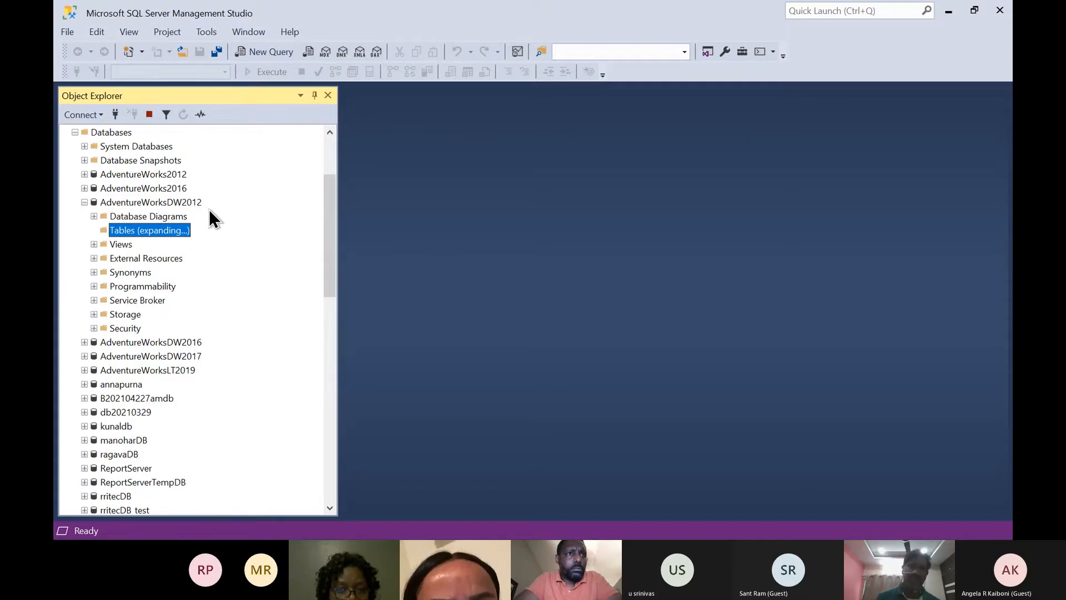
scroll(210, 215, up, 3)
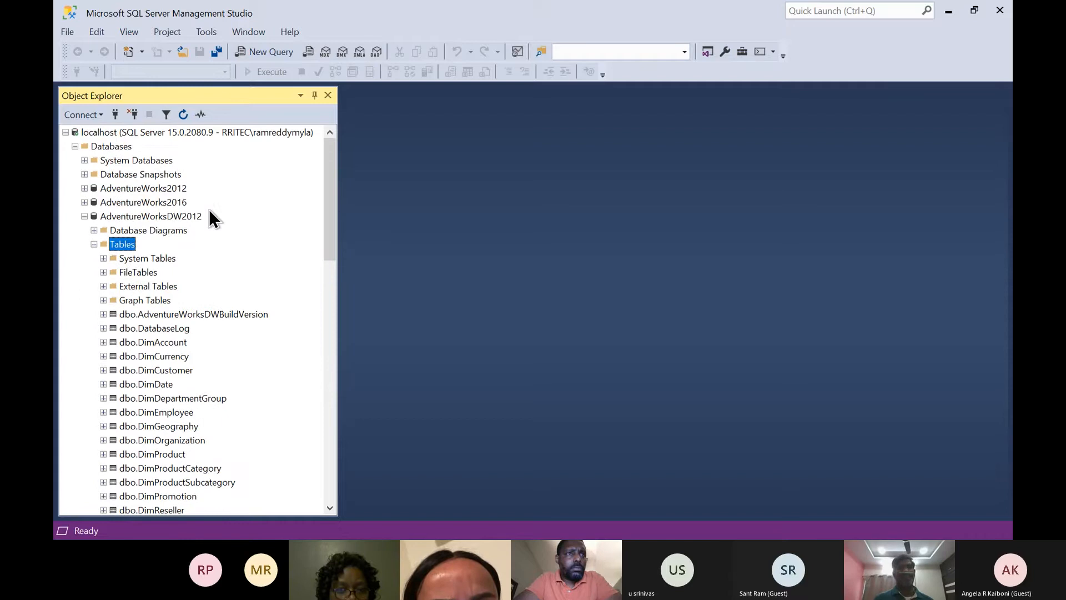
click(155, 220)
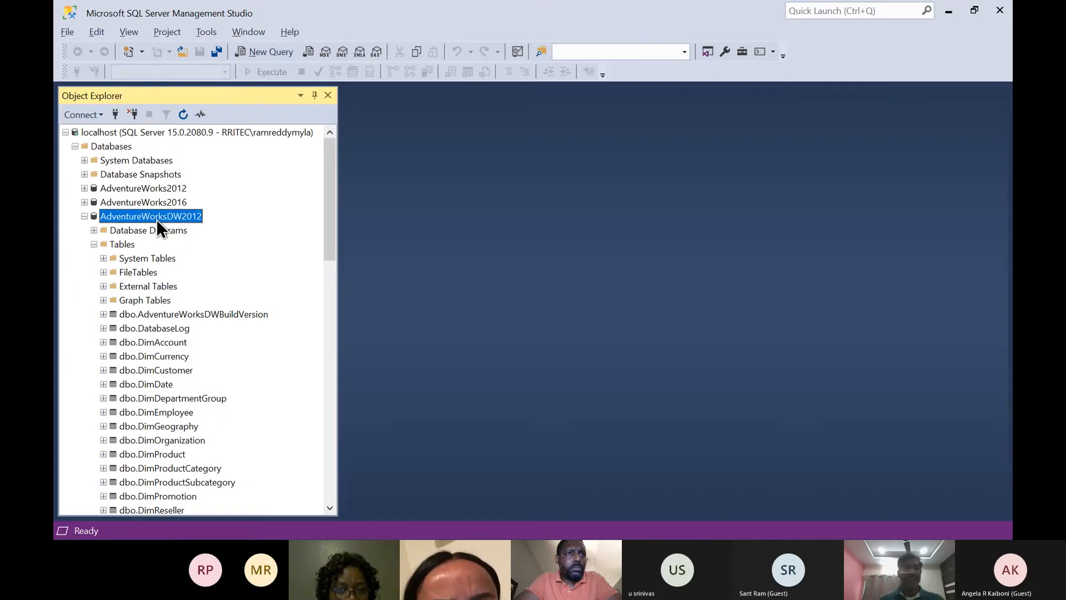
Switch back to the Power BI demo report and highlight the word "Products" in the first business question
key(alt+Tab)
key(alt+Tab)
key(alt+Tab)
key(Tab)
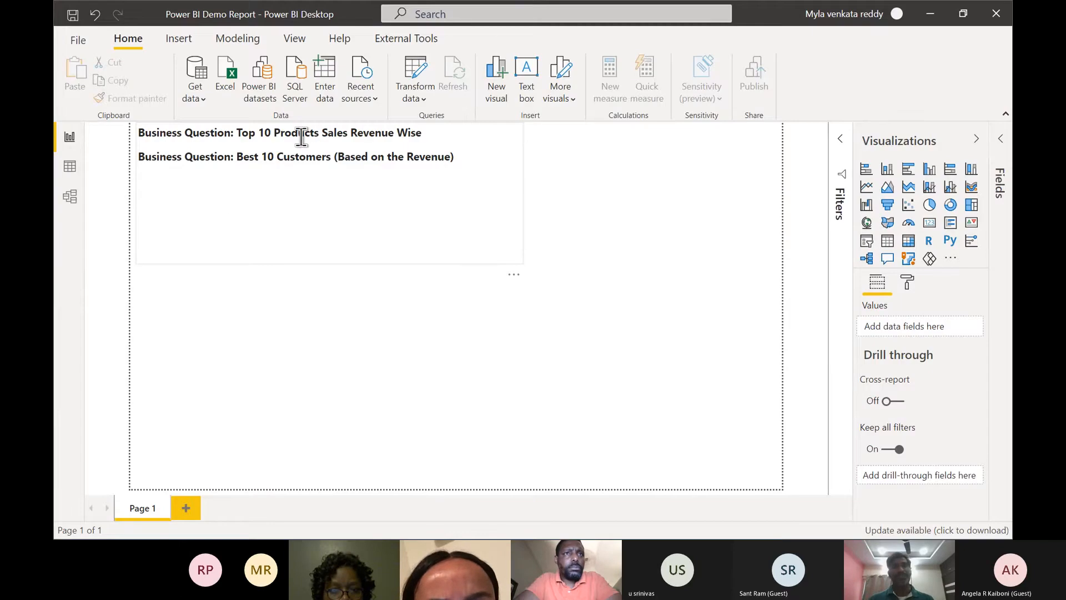
double_click(301, 133)
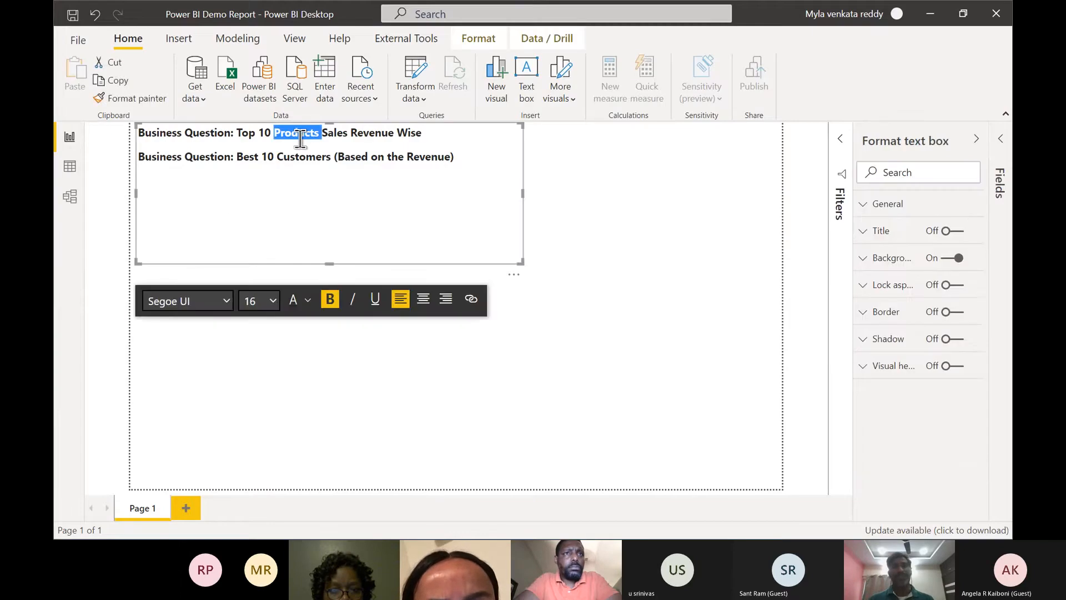
Highlight "Sales" and "Customers" in the business questions, and select the matching DimProduct, DimCustomer and FactInternetSales tables in SQL Server Management Studio
double_click(336, 133)
double_click(295, 158)
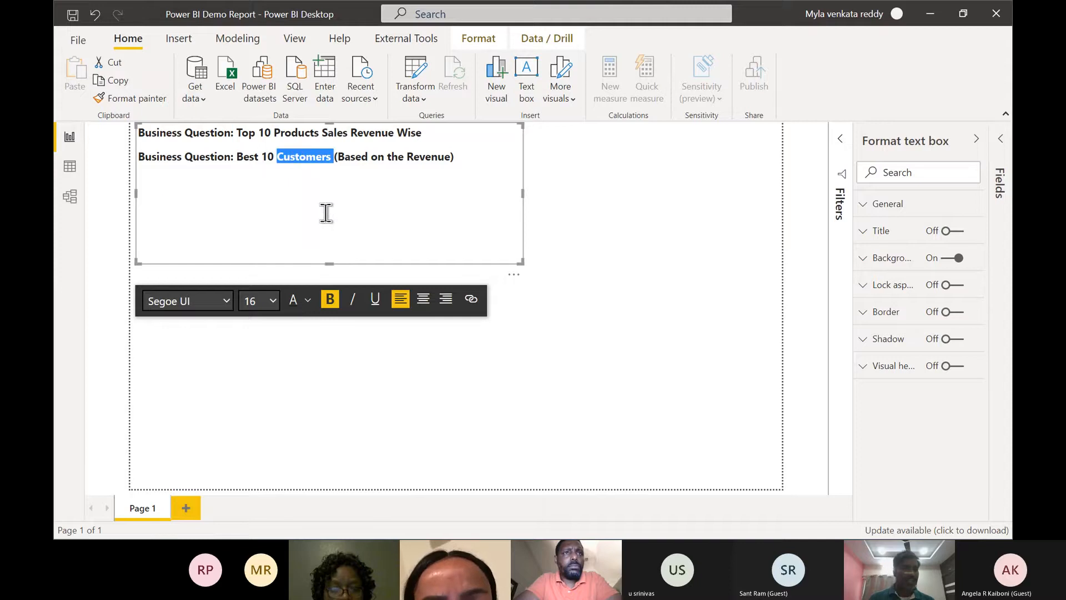
key(alt+Tab)
click(166, 371)
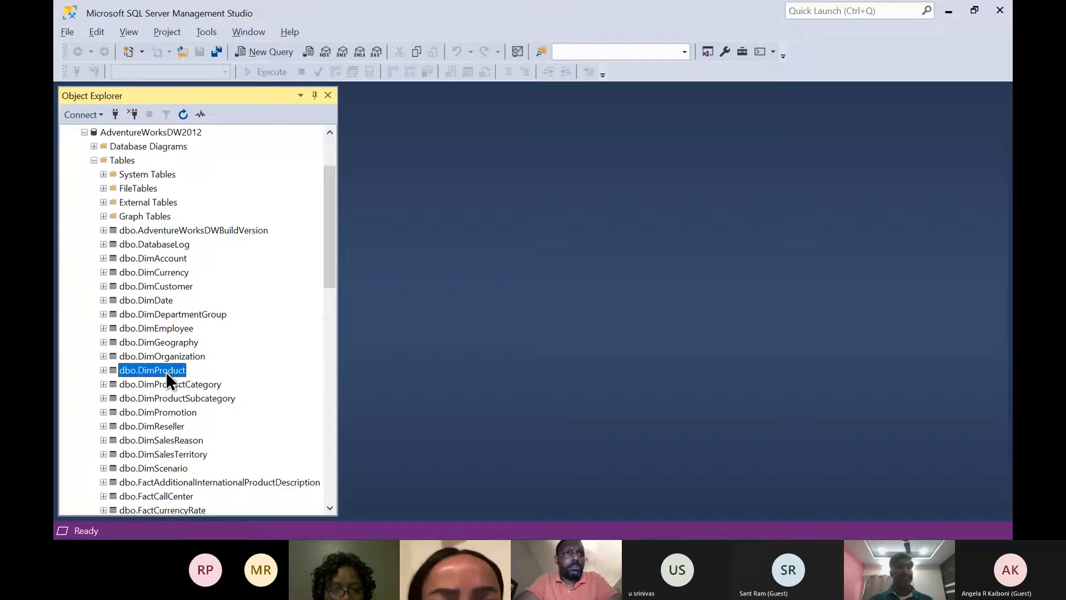
click(183, 288)
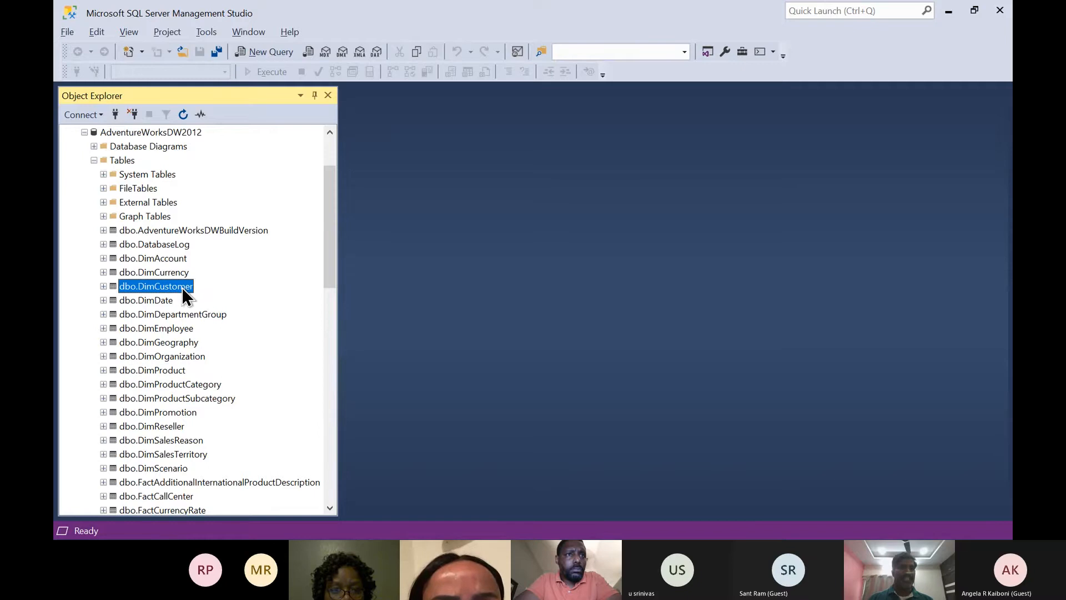
scroll(191, 466, down, 2)
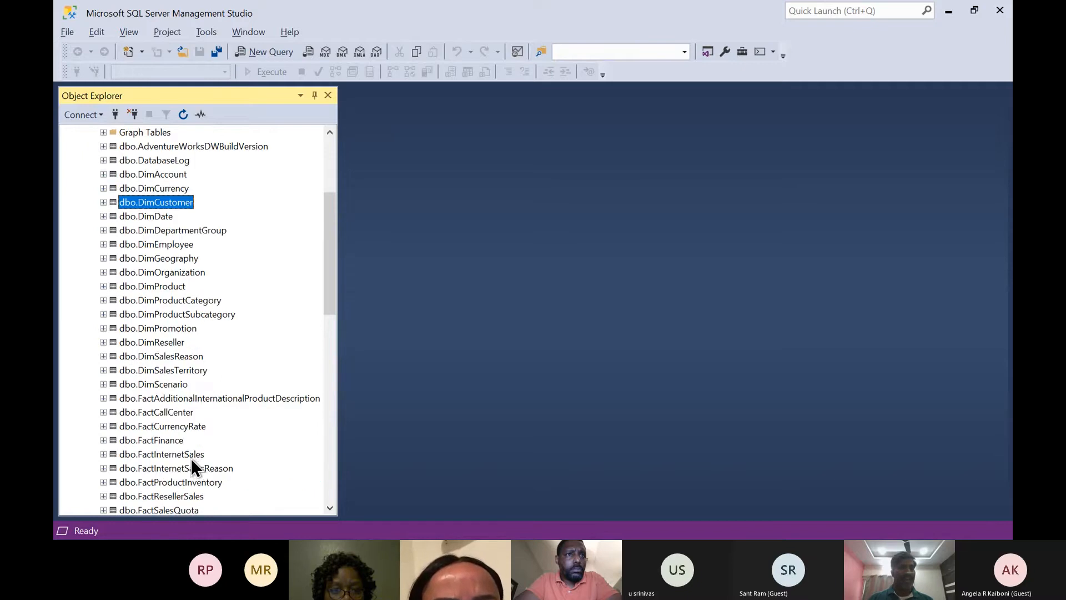
click(187, 454)
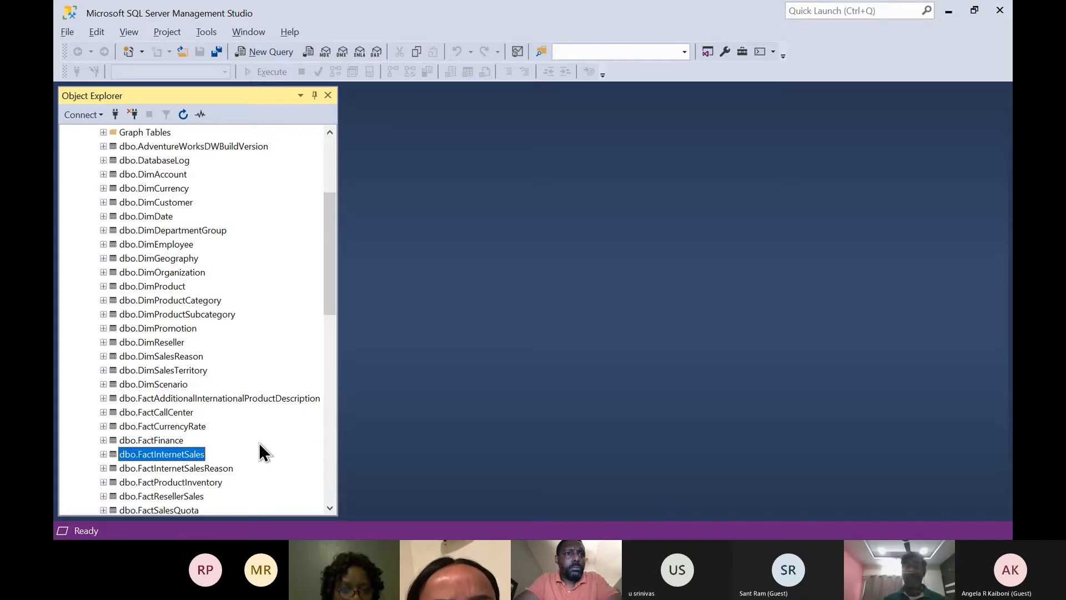
Open a new query on AdventureWorksDW2012 and run "select * from dbo.FactInternetSales"
click(275, 55)
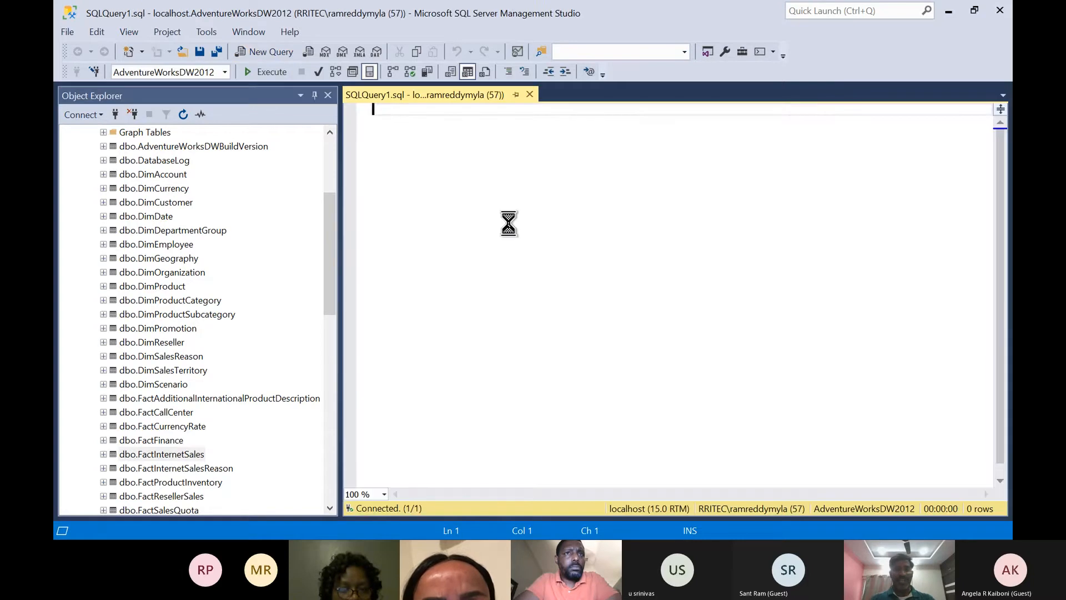
text(select *)
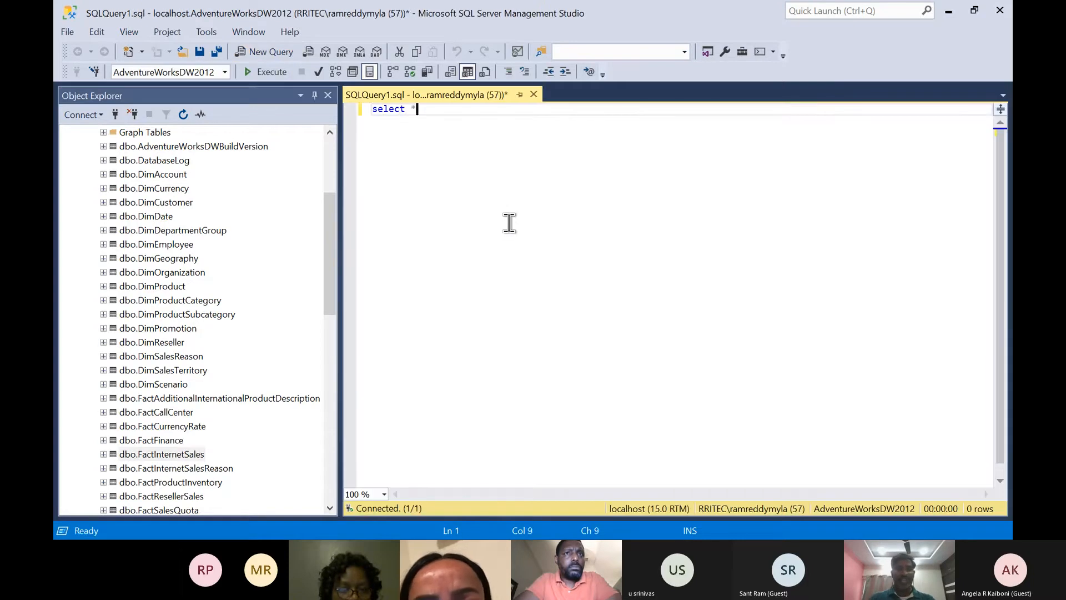
text( from )
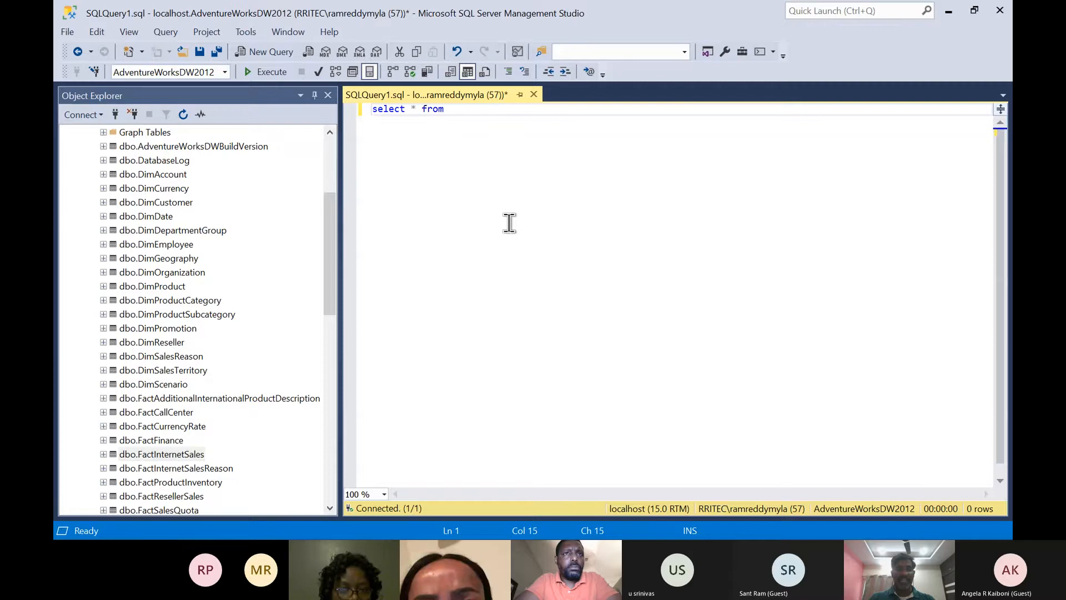
text(dbo.)
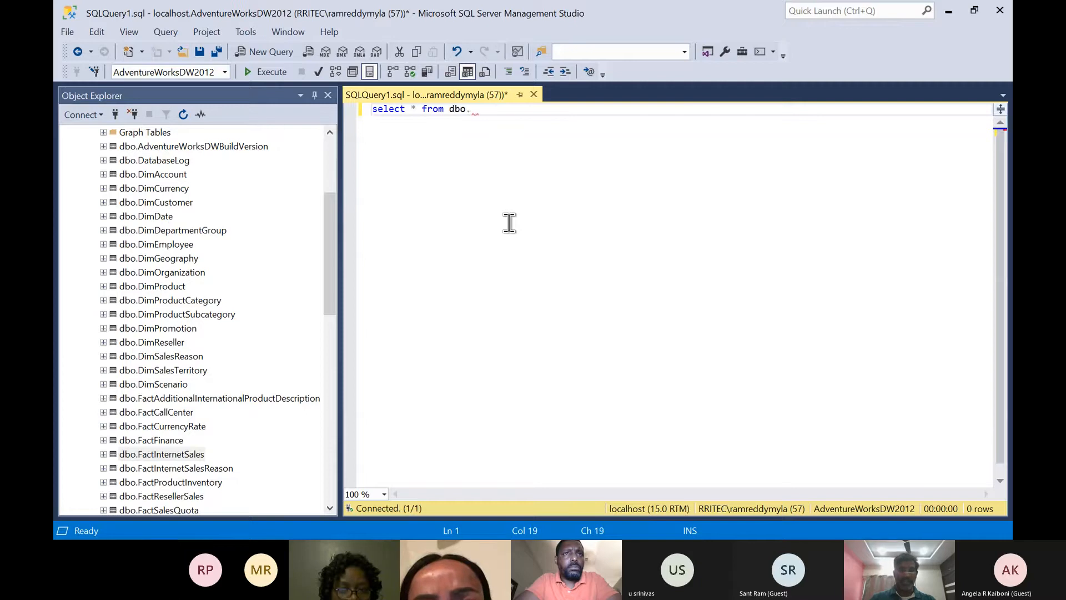
text(fa)
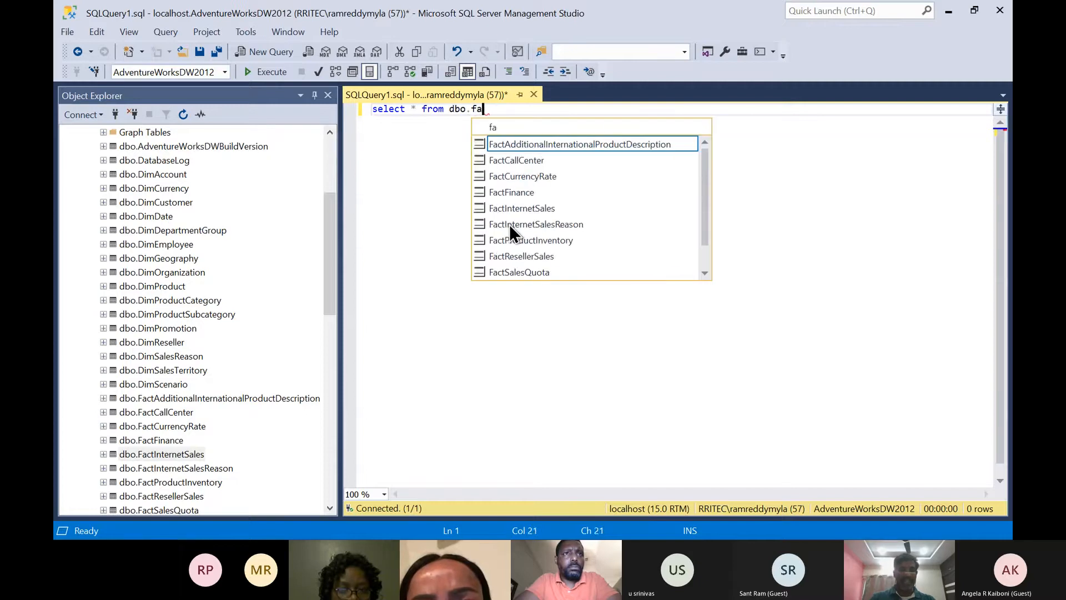
text(ct)
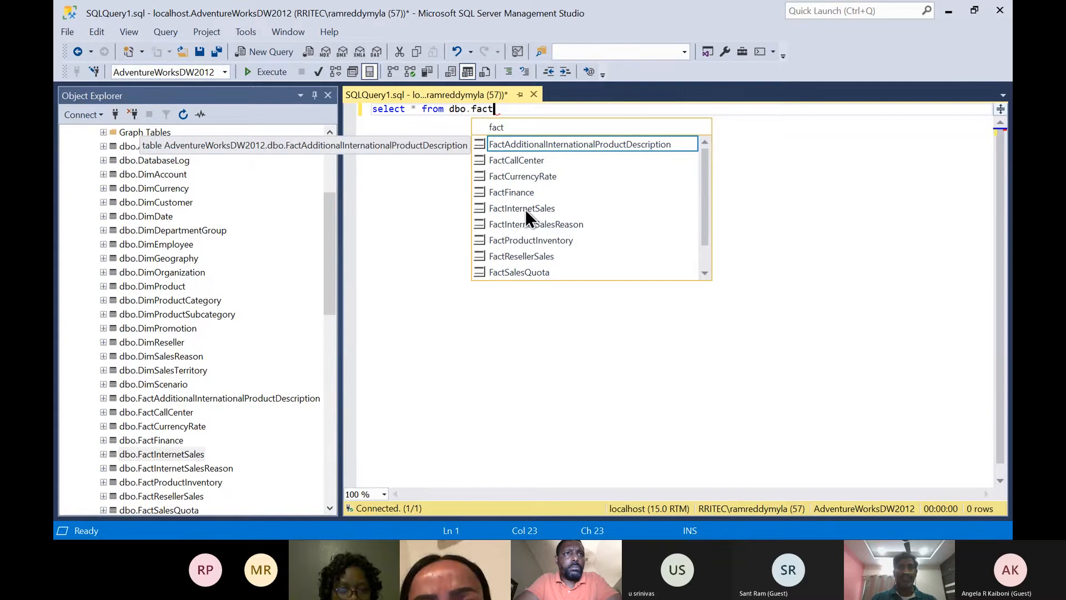
double_click(525, 209)
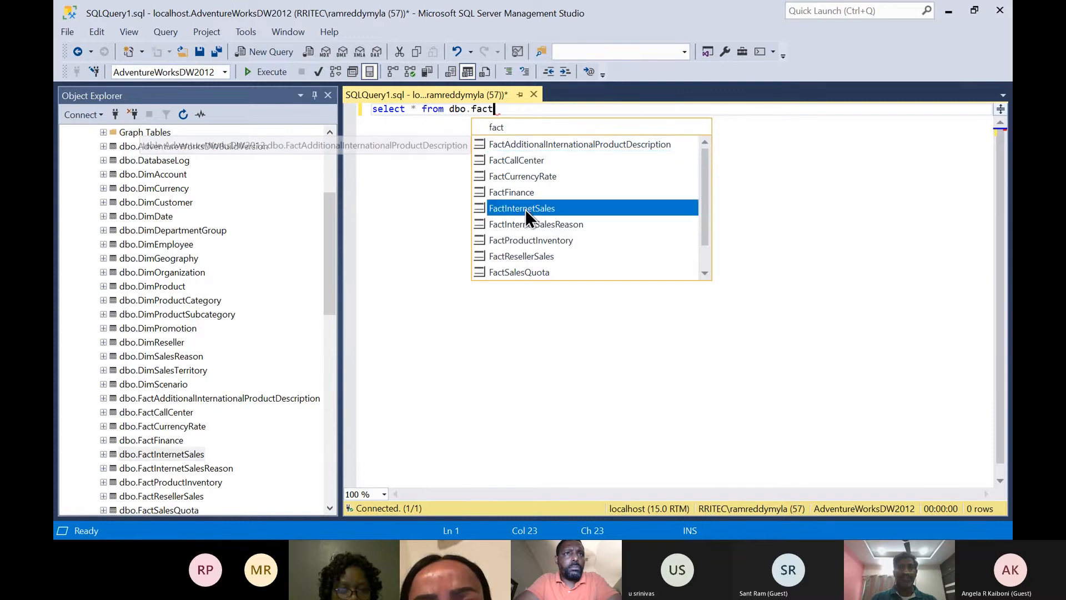
click(268, 72)
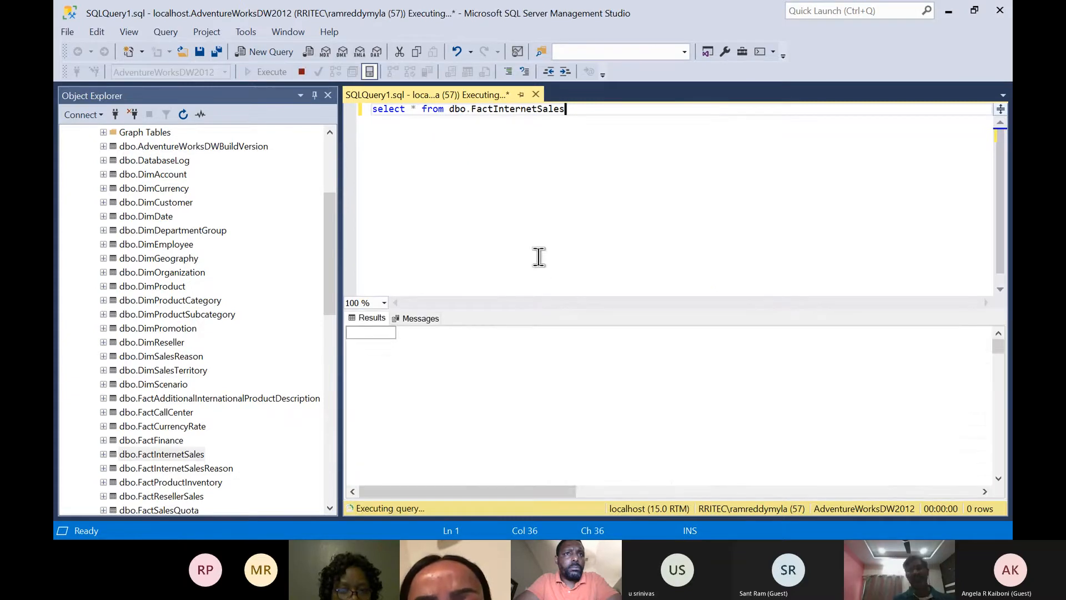
Examine the first row of the FactInternetSales results column by column from ProductKey to CarrierTrackingNumber, and return to SalesAmount
click(582, 418)
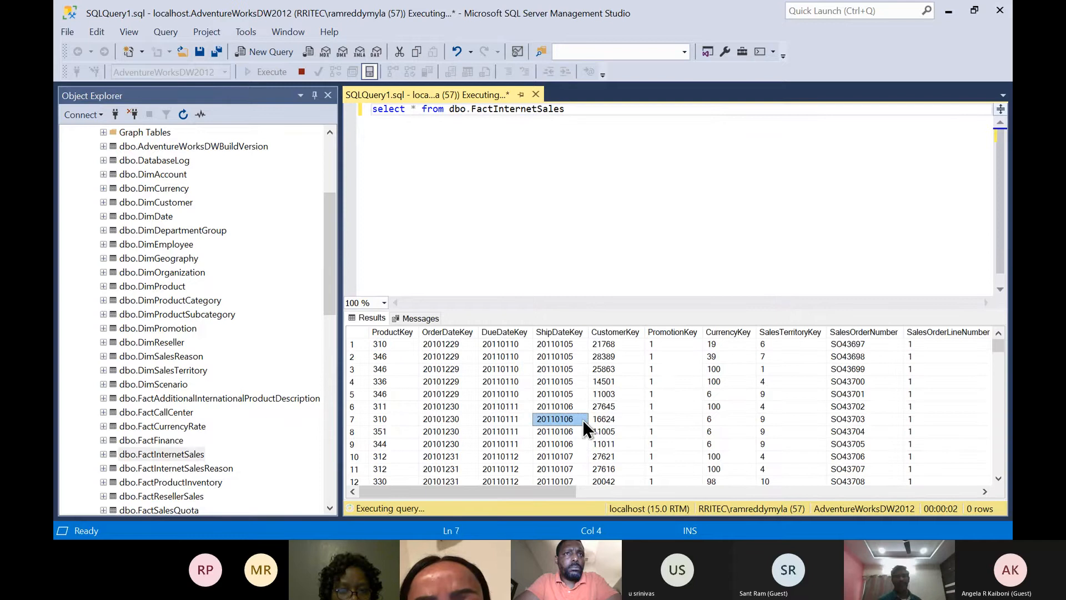
key(Up)
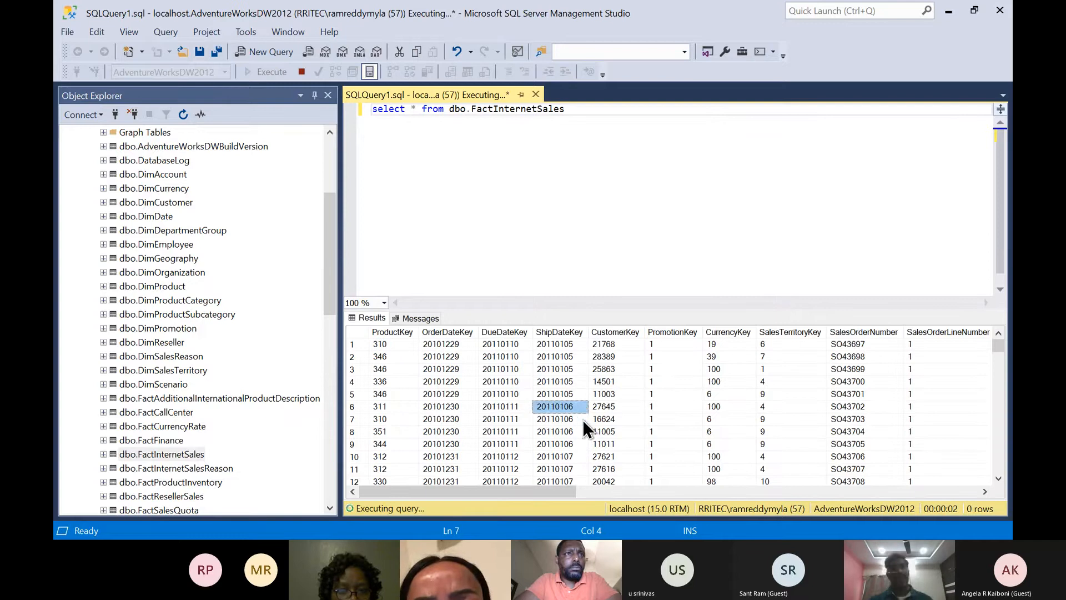
key(Left)
key(Left)
key(Left)
key(Up)
key(Up)
key(Up)
key(Up)
key(Up)
key(Right)
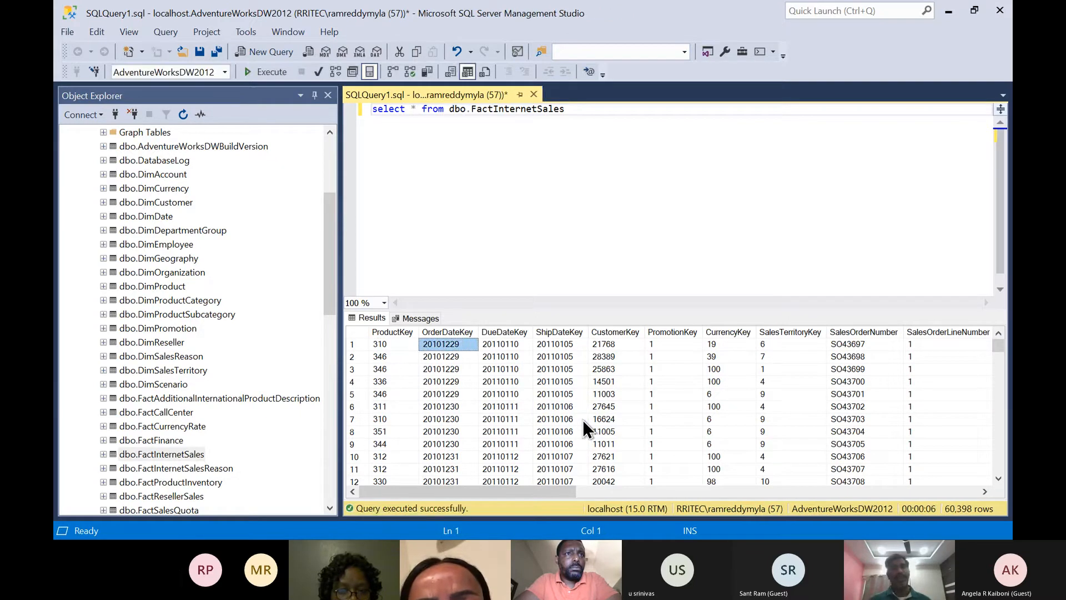
key(Right)
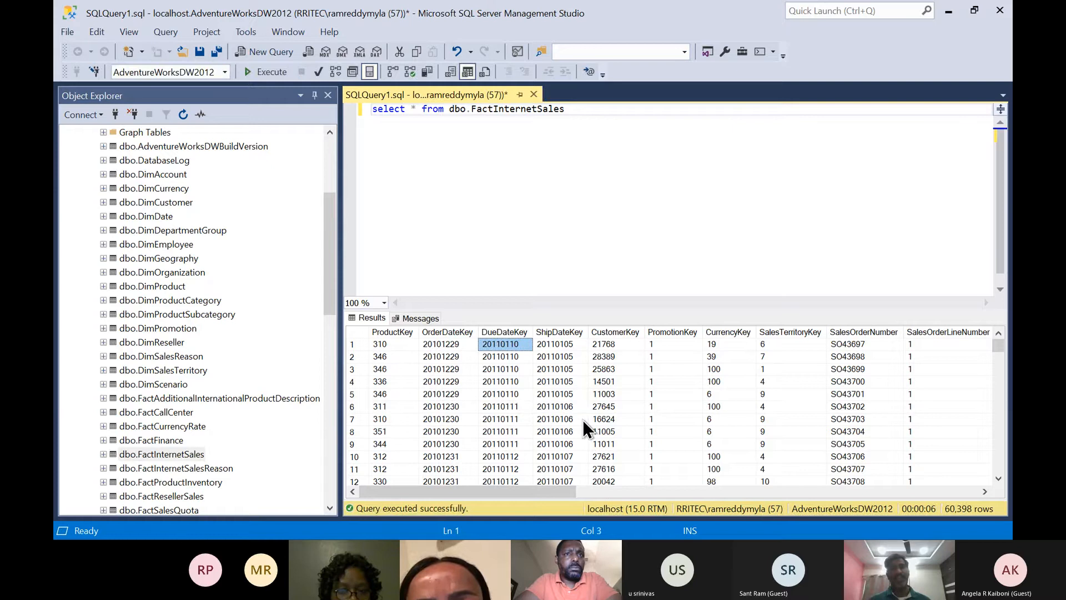
key(Right)
key(Right)
key(Right)
key(Right)
key(Right)
key(Right)
key(Right)
key(Right)
key(Right)
key(Right)
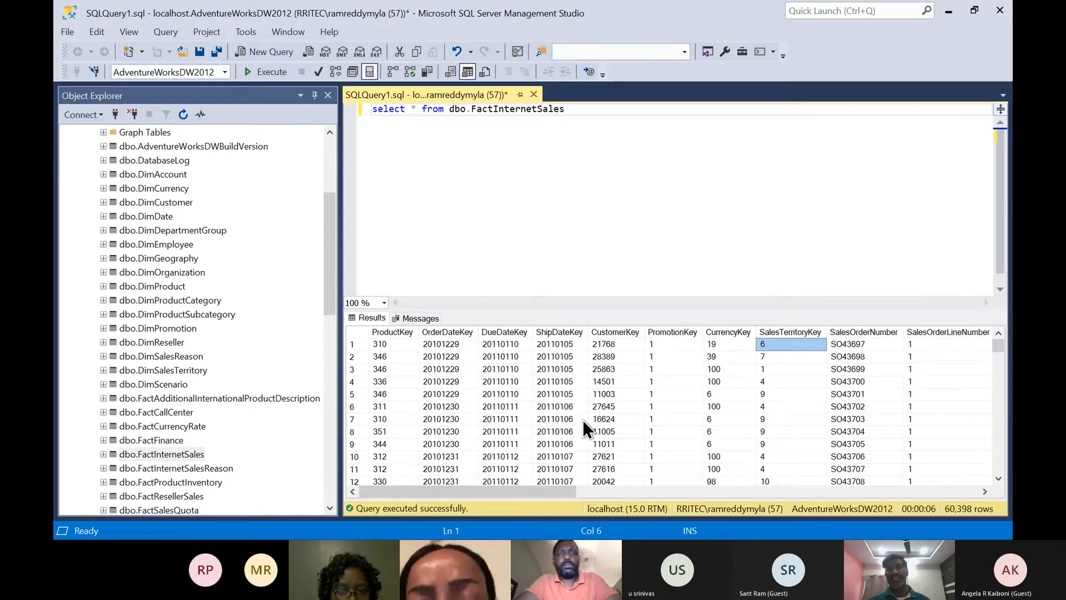
key(Right)
key(Right)
key(Right)
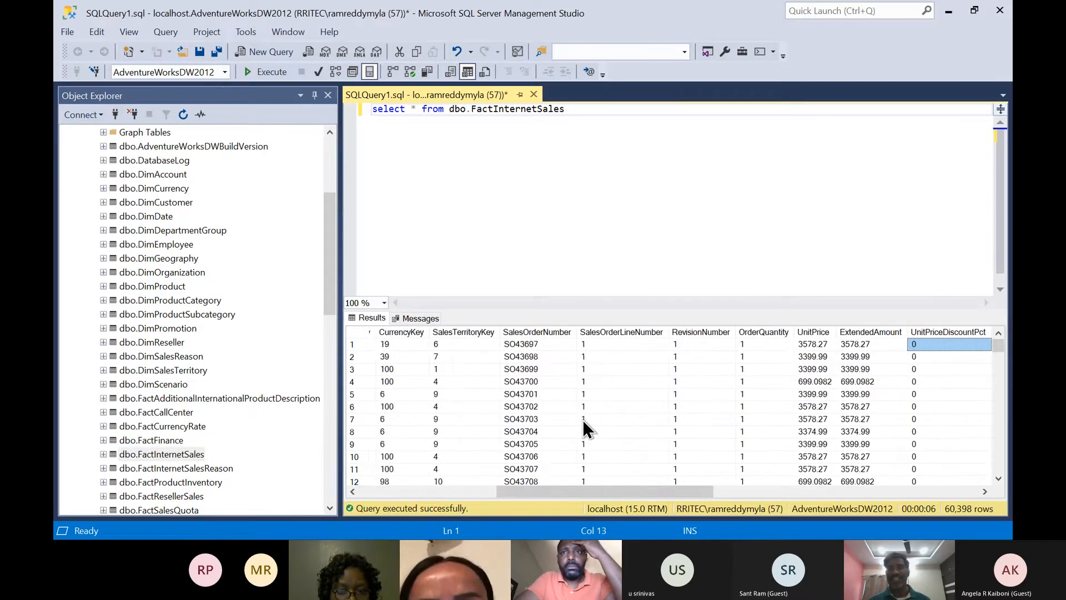
key(Left)
key(Left)
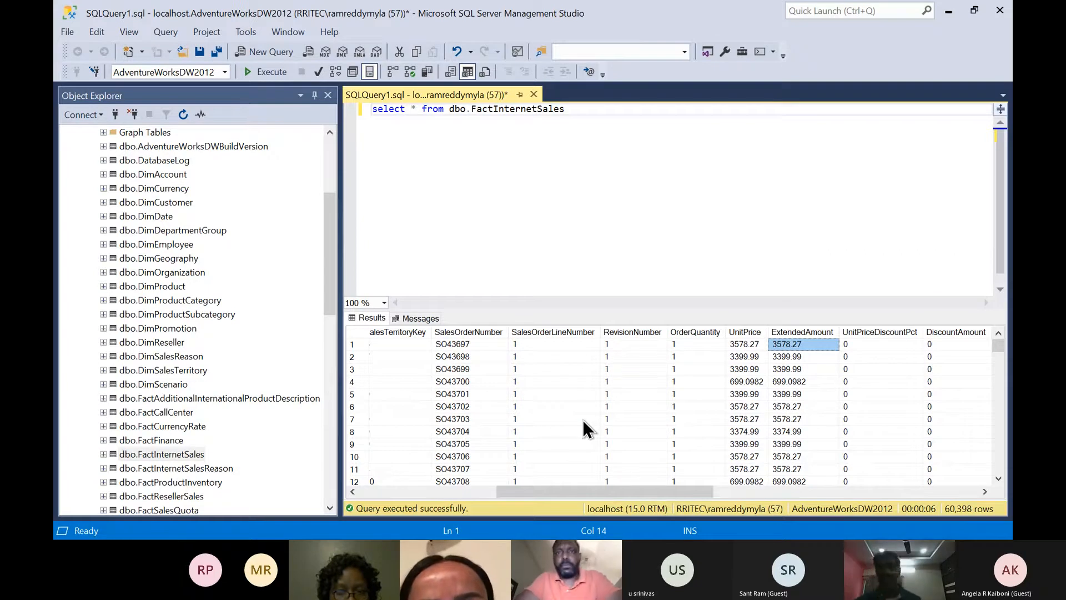
key(Right)
key(Right)
key(Right)
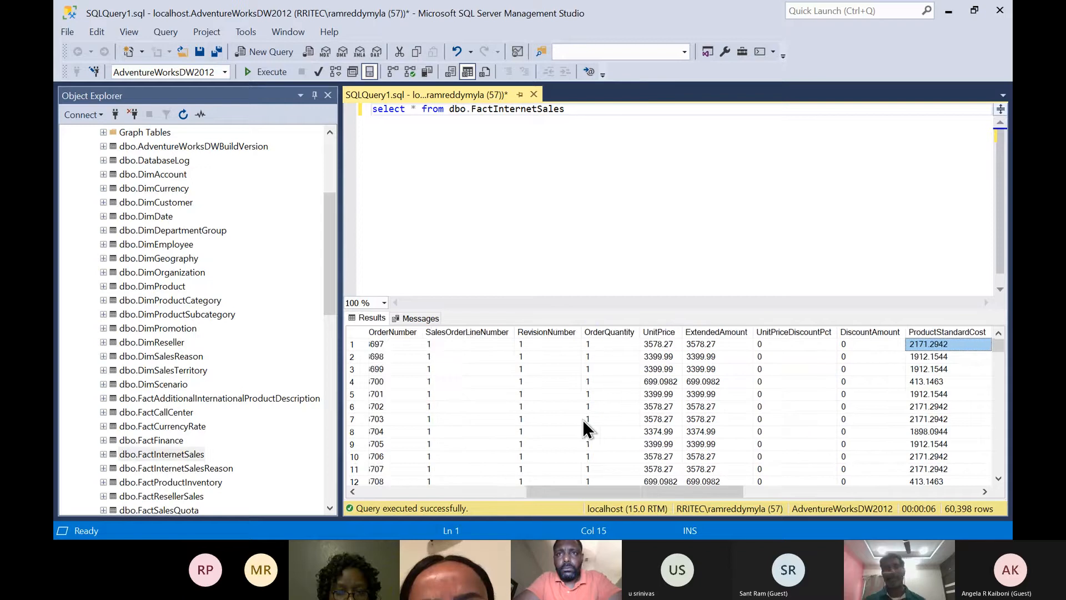
key(Right)
key(Right)
key(Right)
key(Right)
key(Right)
key(Right)
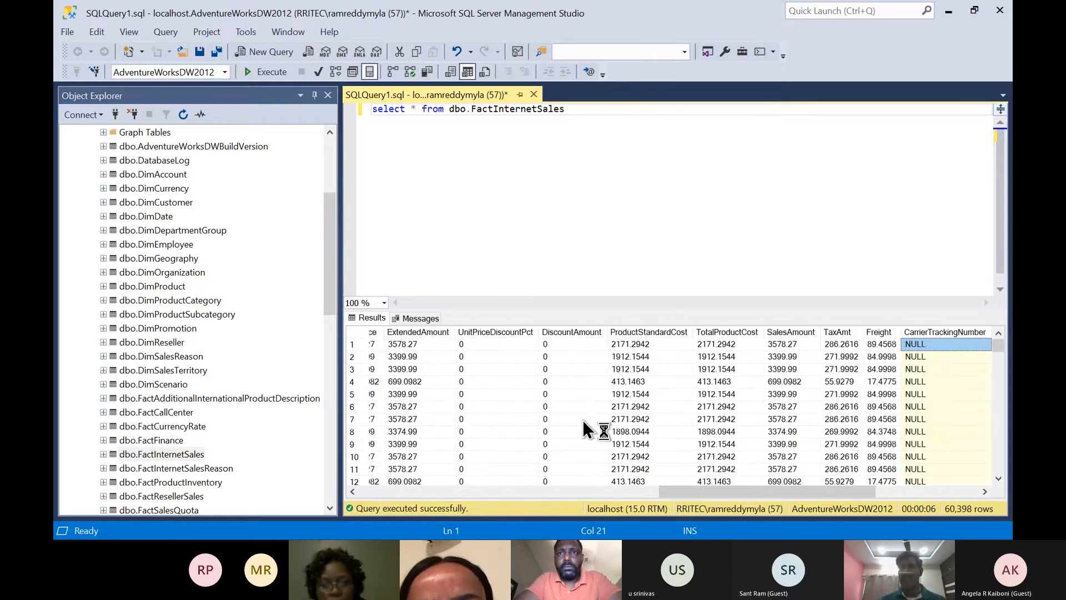
key(Left)
key(Left)
key(Left)
key(Left)
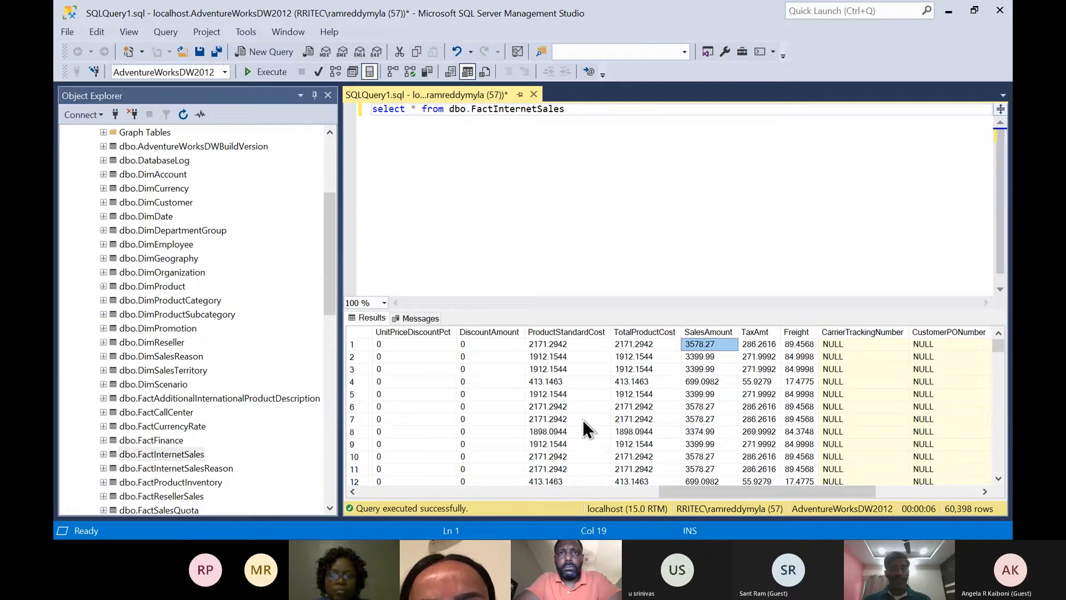
Switch to the rritec/powerbi README in Chrome to view the Data Layer in the architecture diagram, and return to the query results
key(alt+Tab)
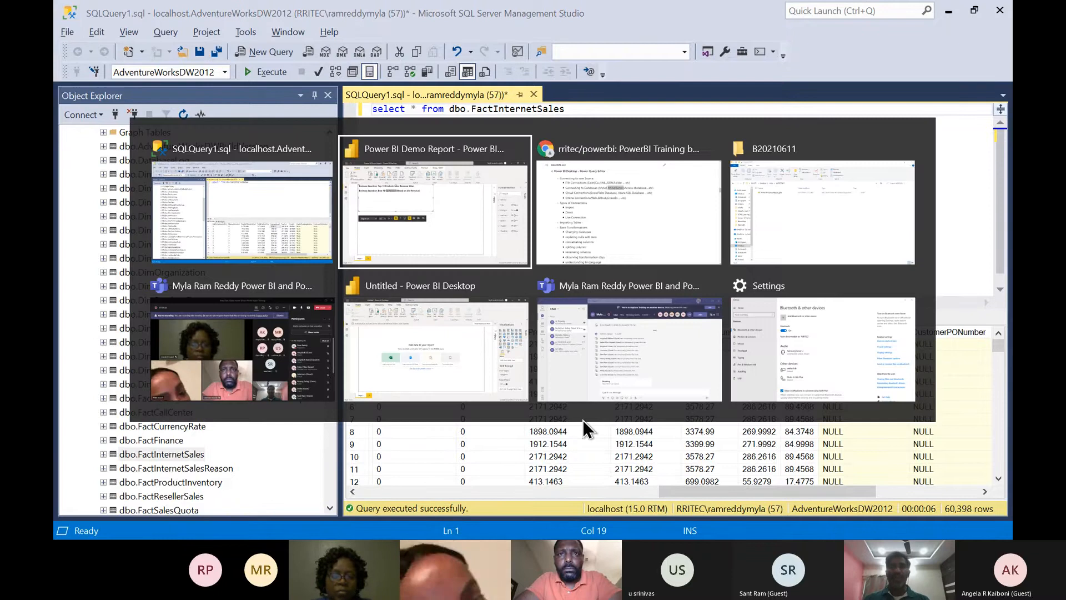
key(alt+Tab)
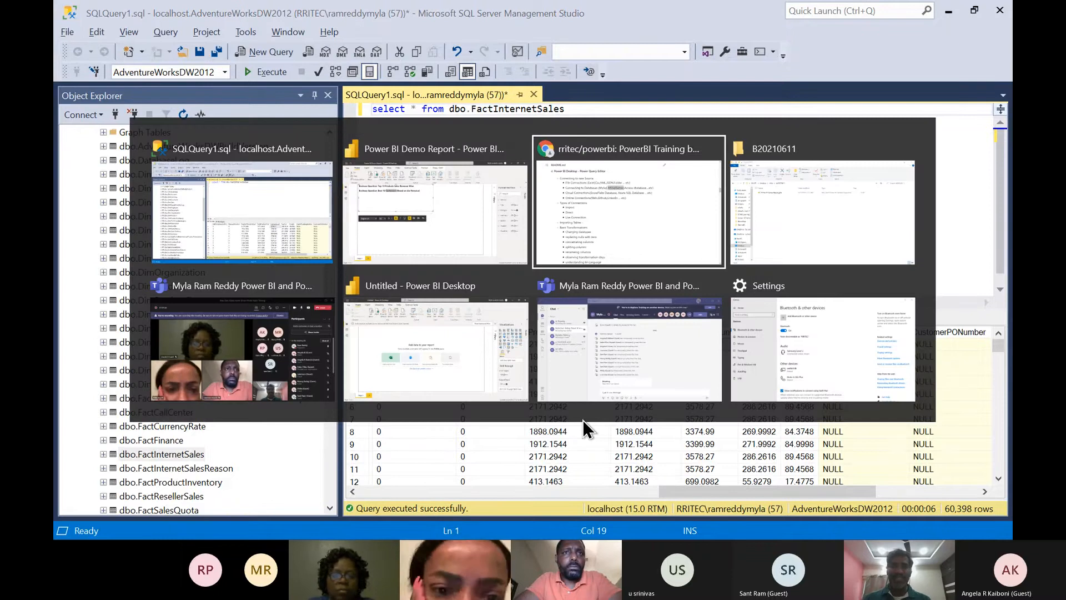
scroll(584, 427, up, 15)
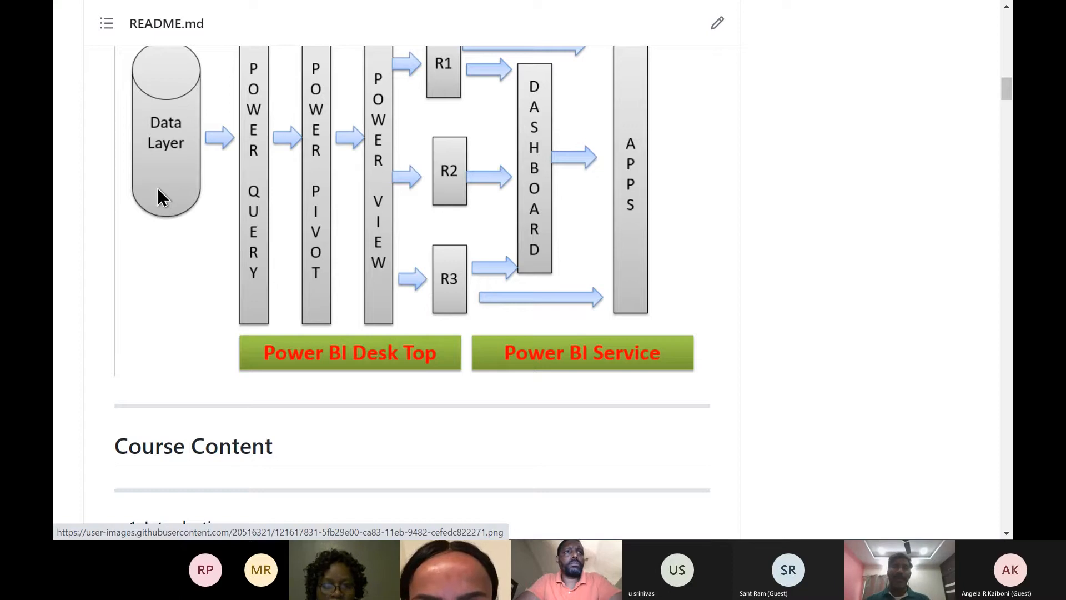
key(alt+Tab)
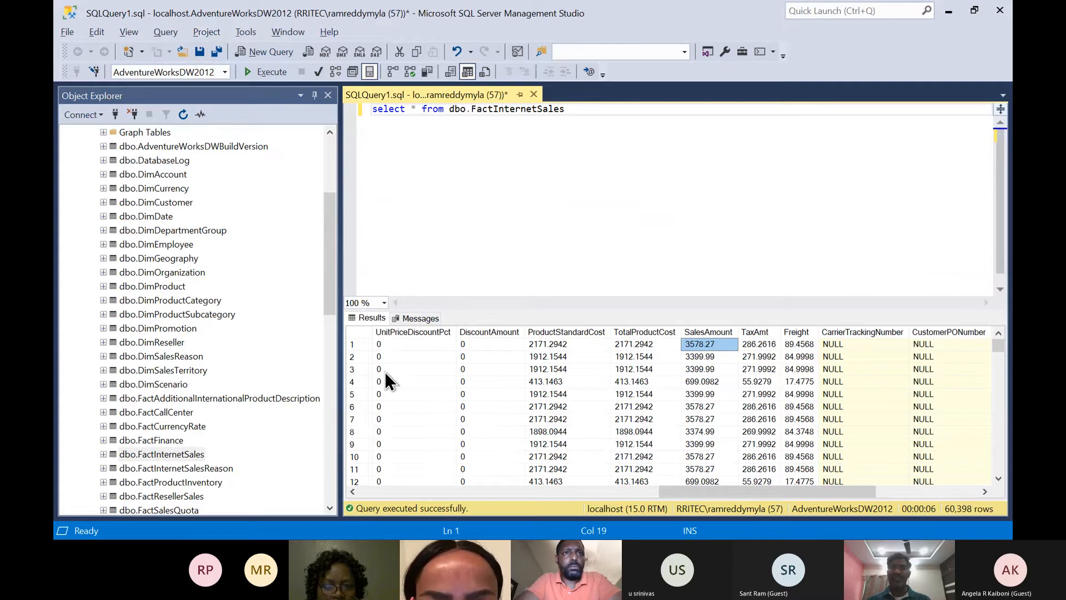
Switch to the Power BI demo report and open the full Get Data list of data sources
key(alt+Tab)
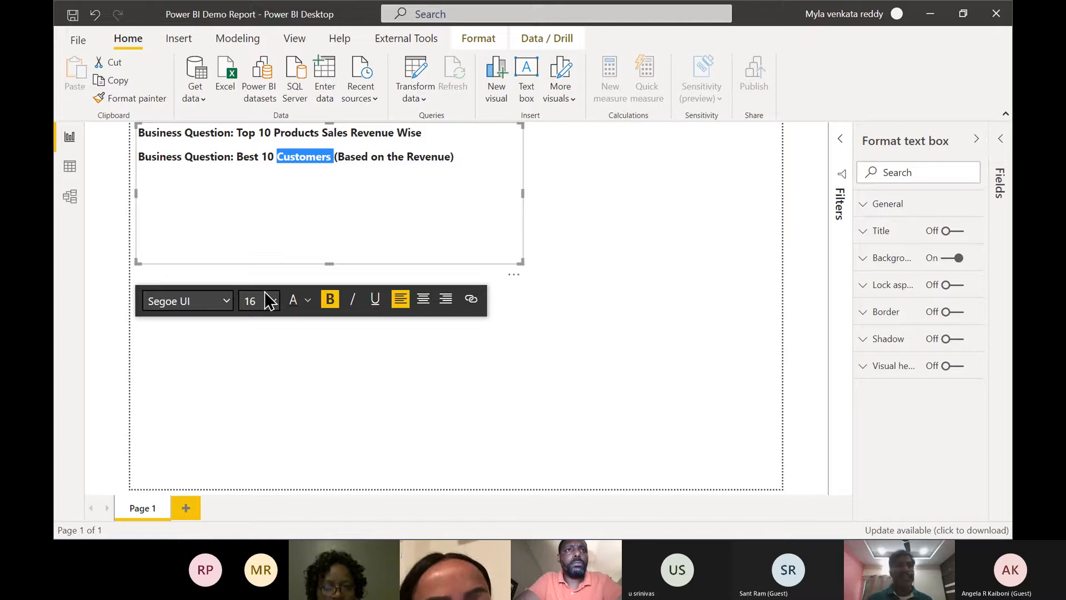
click(201, 99)
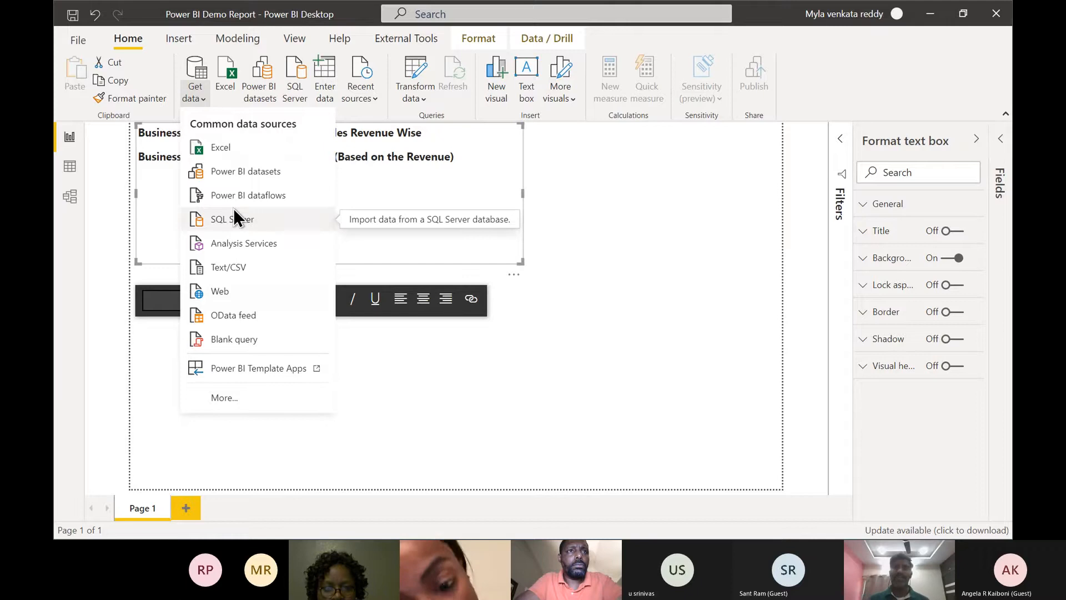
click(227, 399)
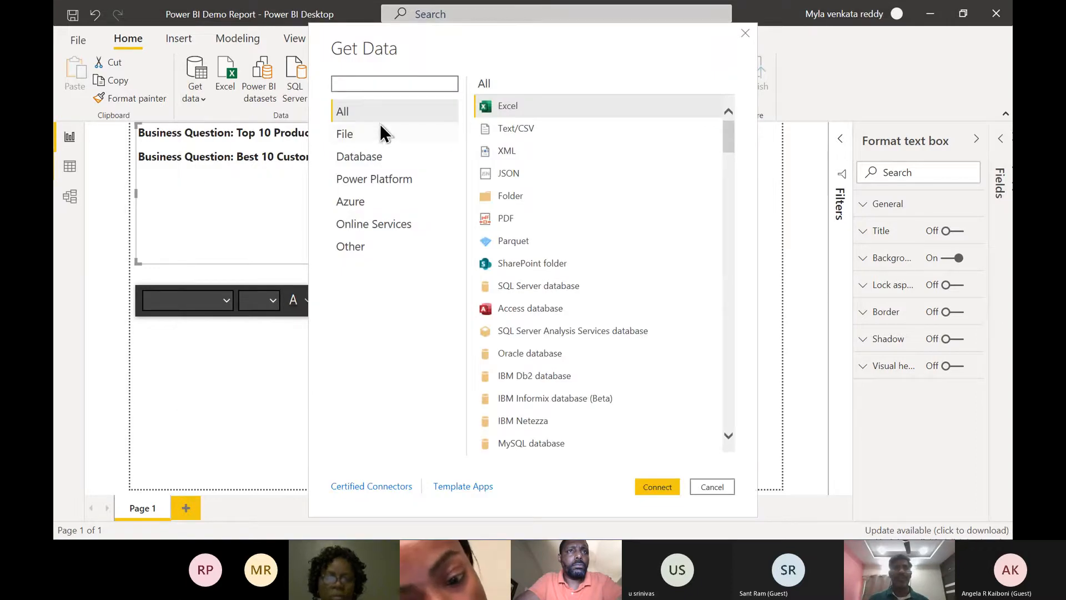
Examine the File and Database source categories in Get Data, including Oracle, Teradata, SAP HANA, Amazon Redshift and Impala
click(349, 135)
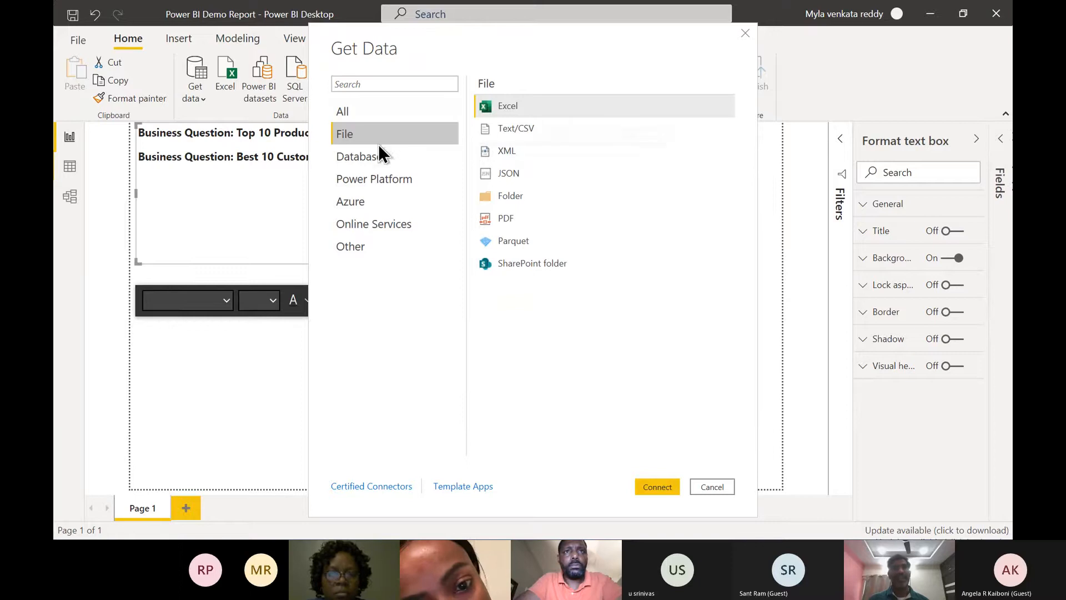
click(368, 157)
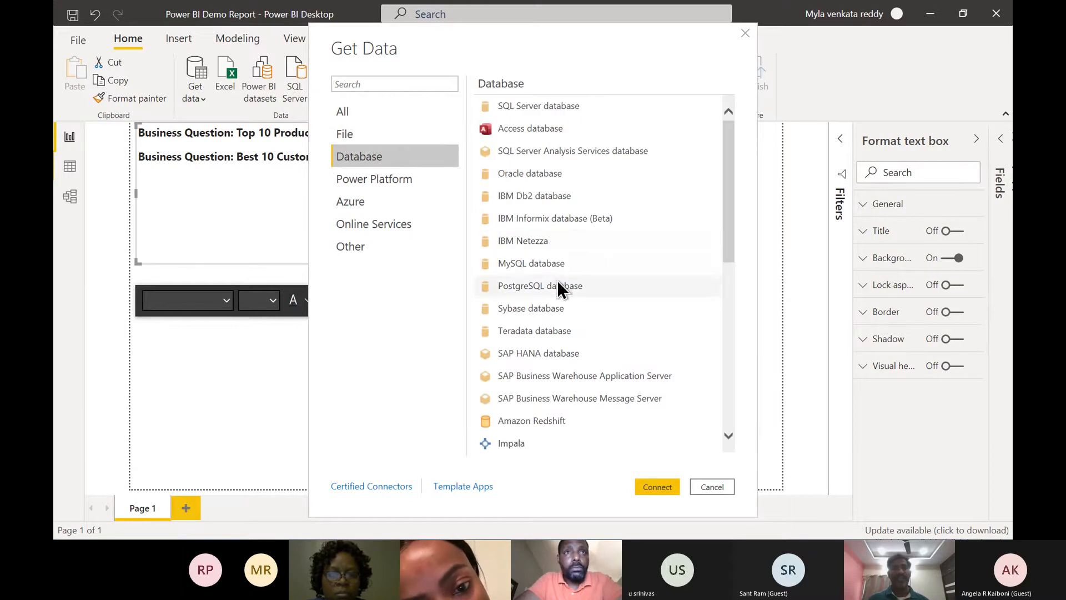
click(541, 172)
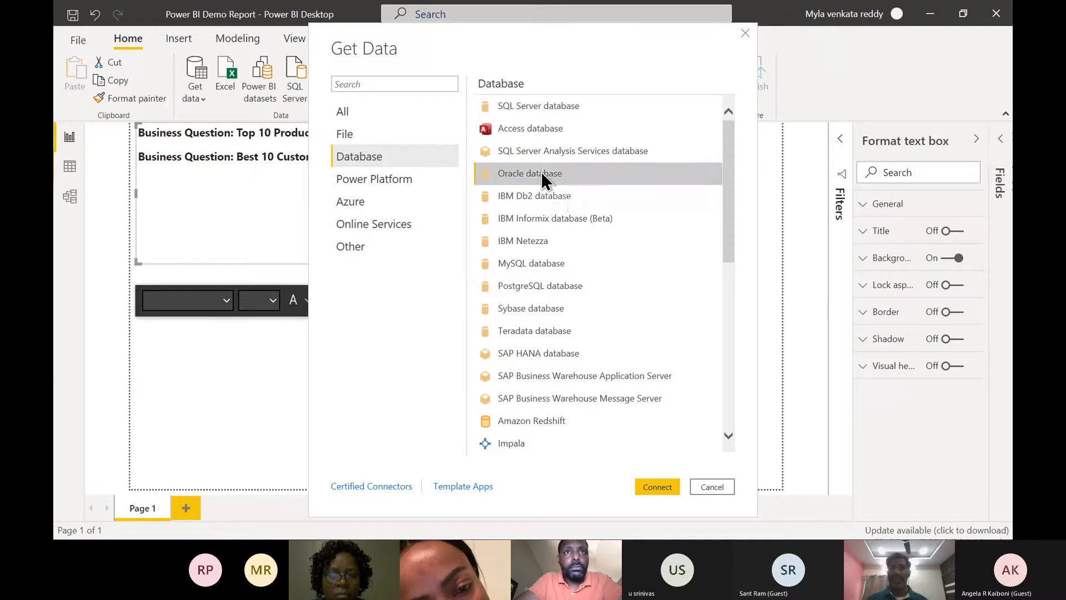
click(520, 333)
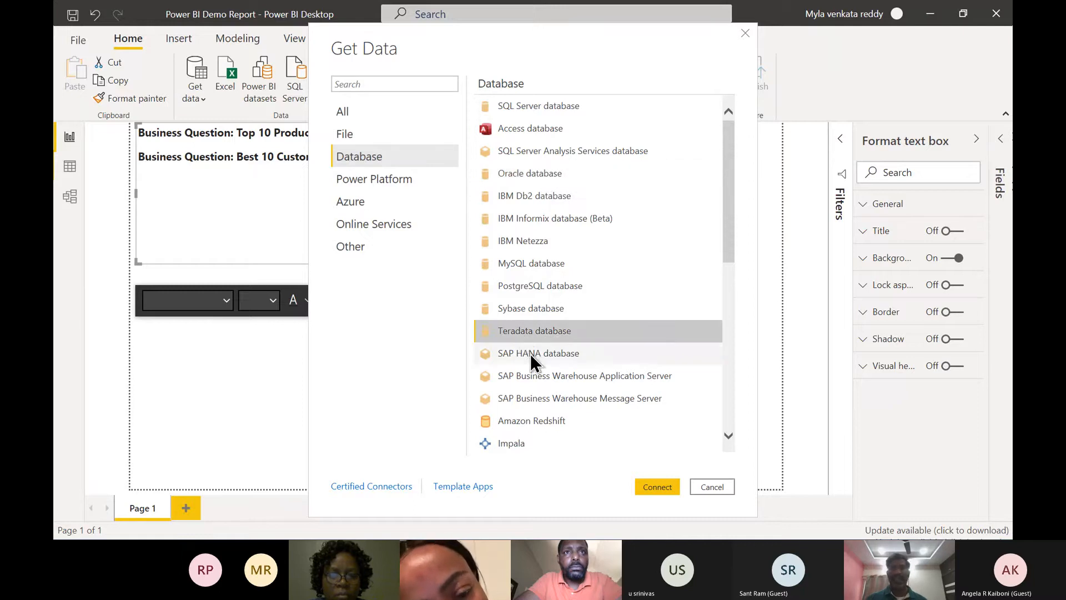
click(528, 354)
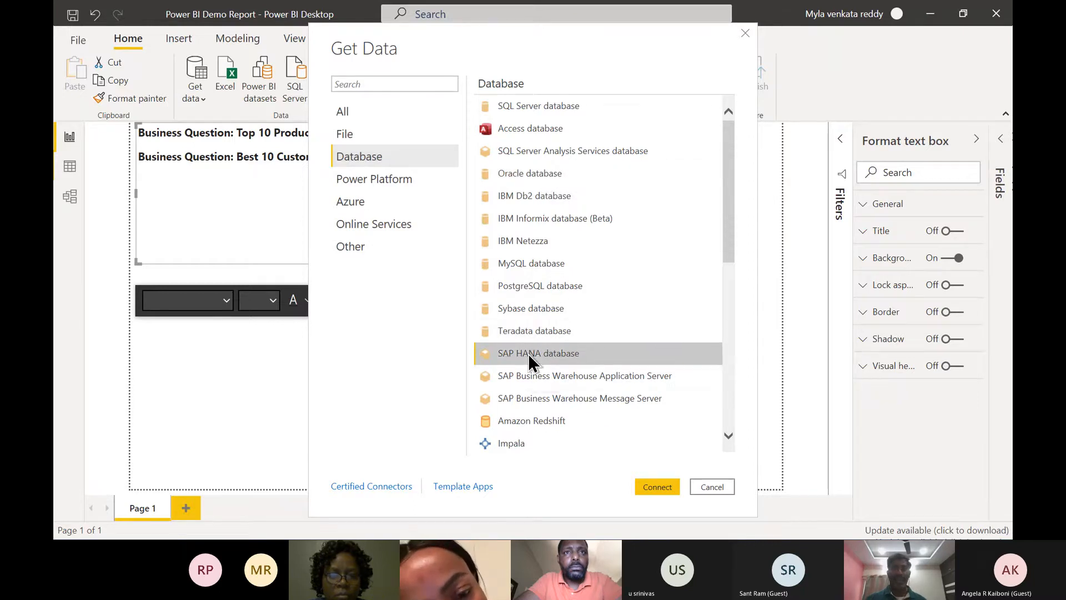
click(524, 426)
scroll(524, 425, down, 2)
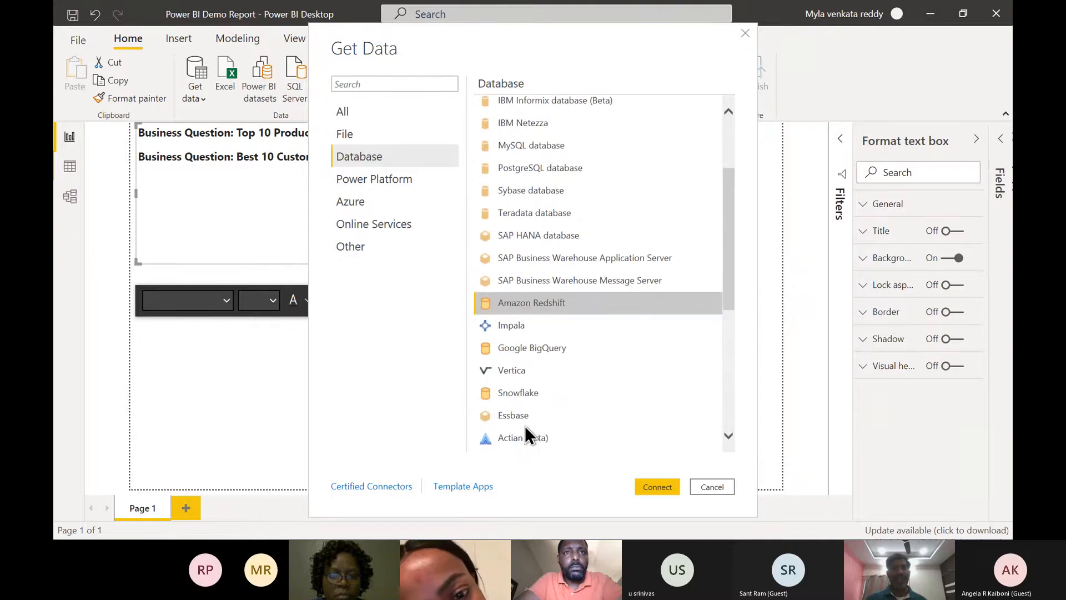
scroll(525, 425, down, 3)
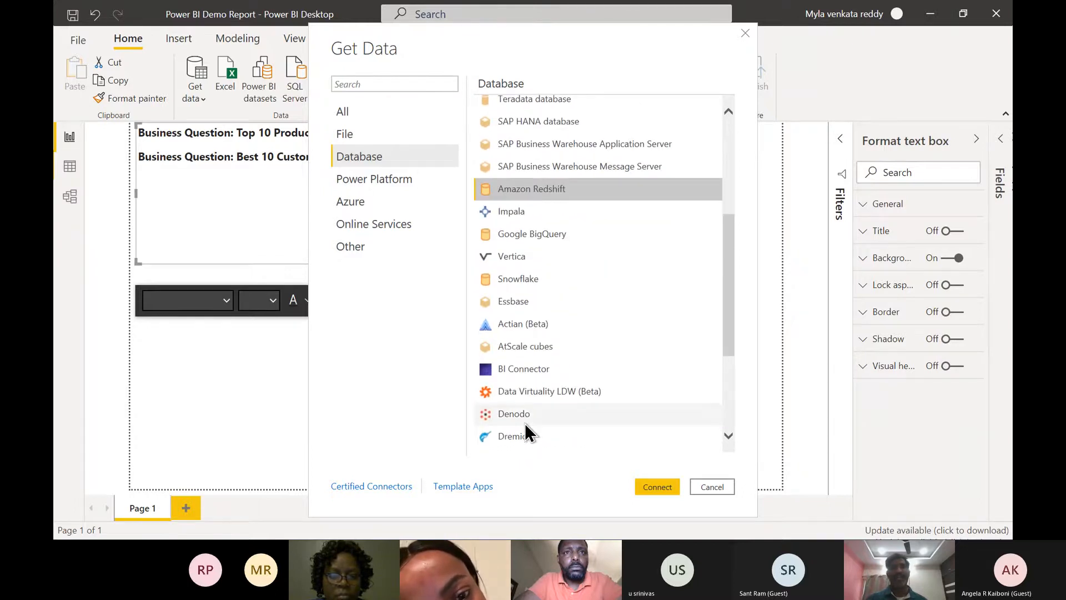
click(517, 215)
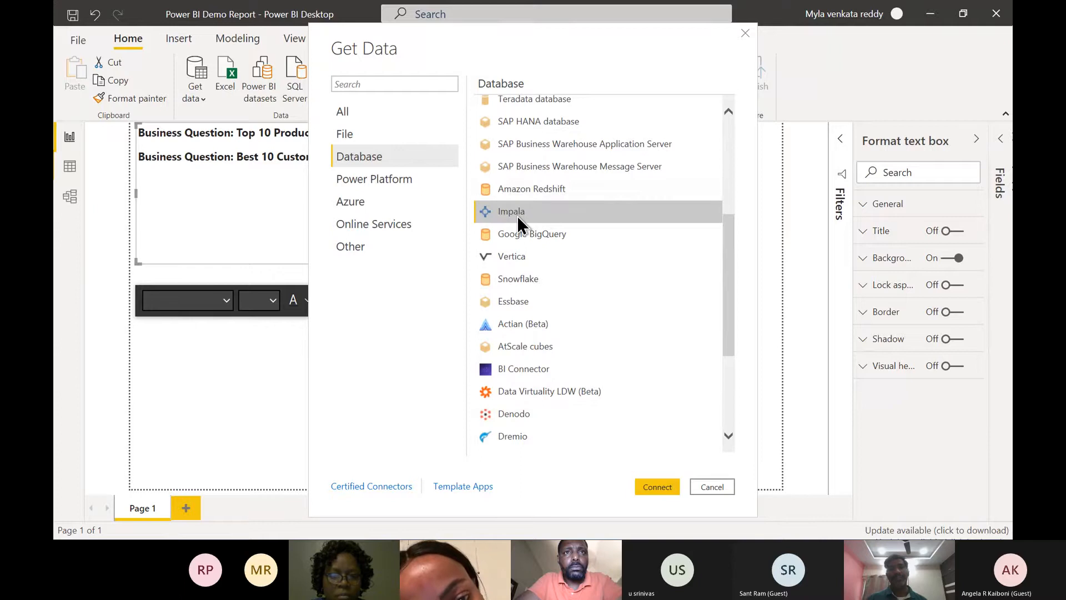
scroll(561, 349, down, 3)
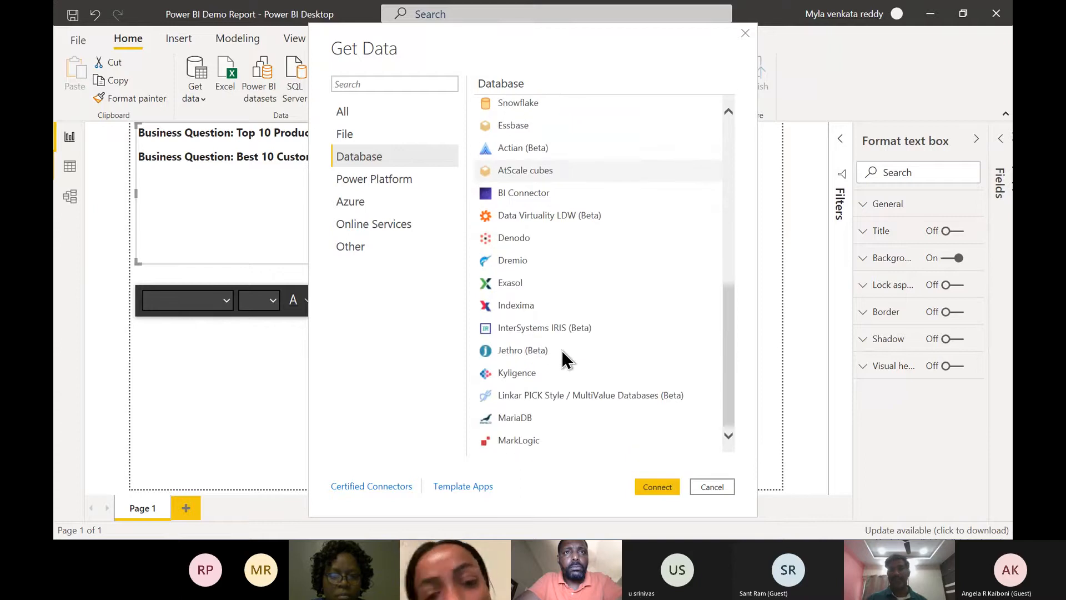
Look through the Power Platform, Azure and Online Services source categories
click(402, 186)
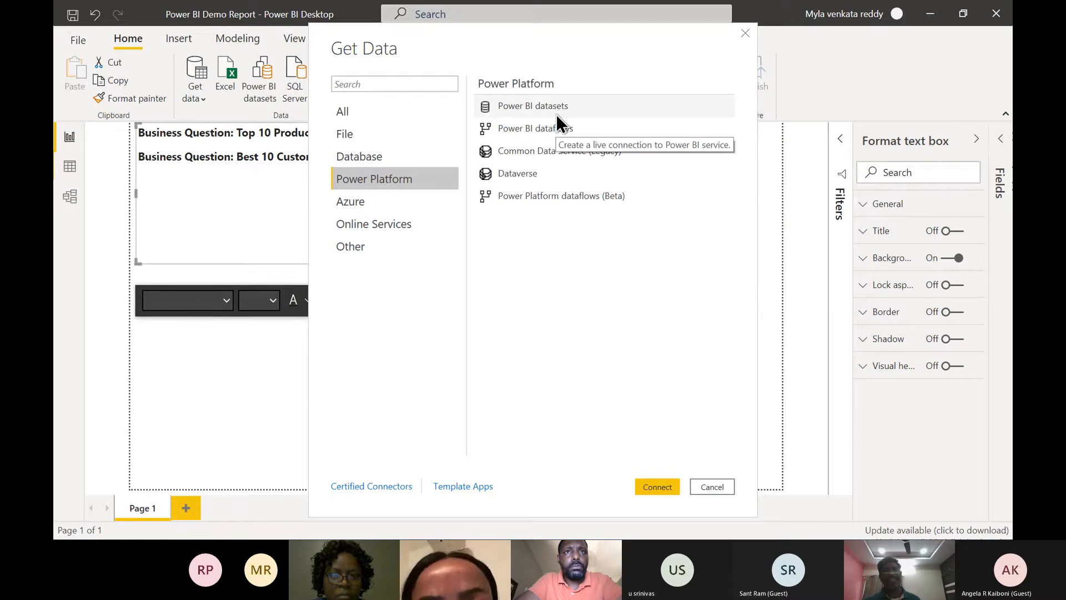
click(429, 206)
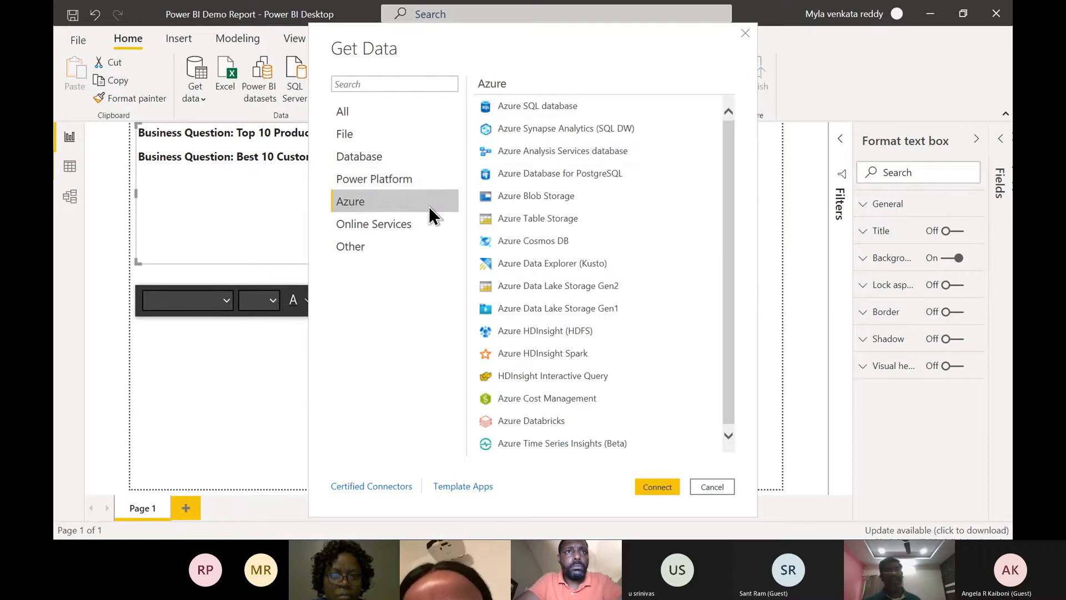
click(389, 229)
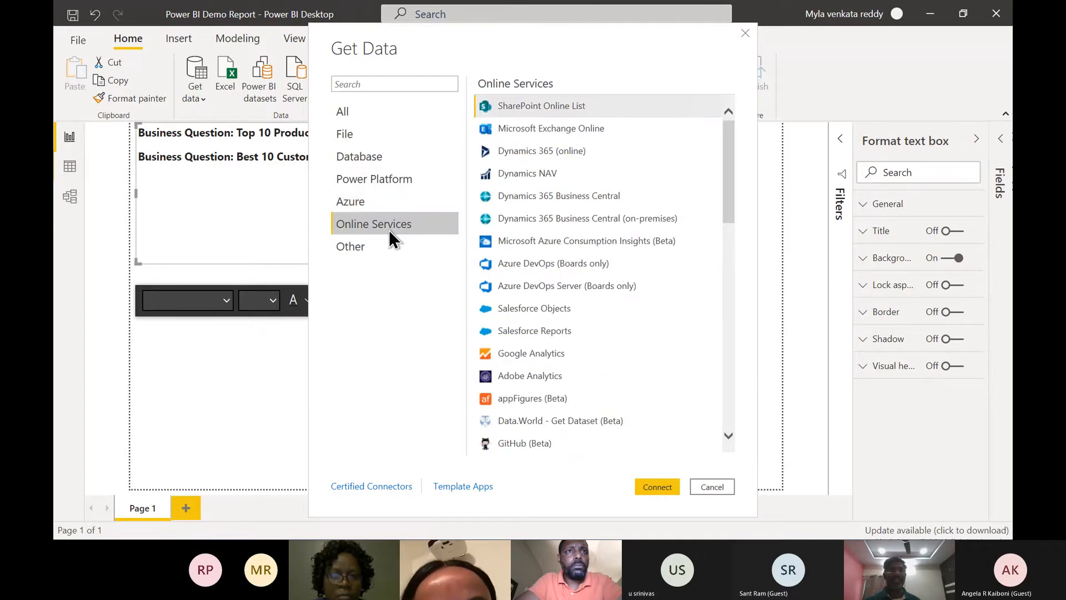
scroll(571, 228, down, 1)
scroll(572, 228, down, 8)
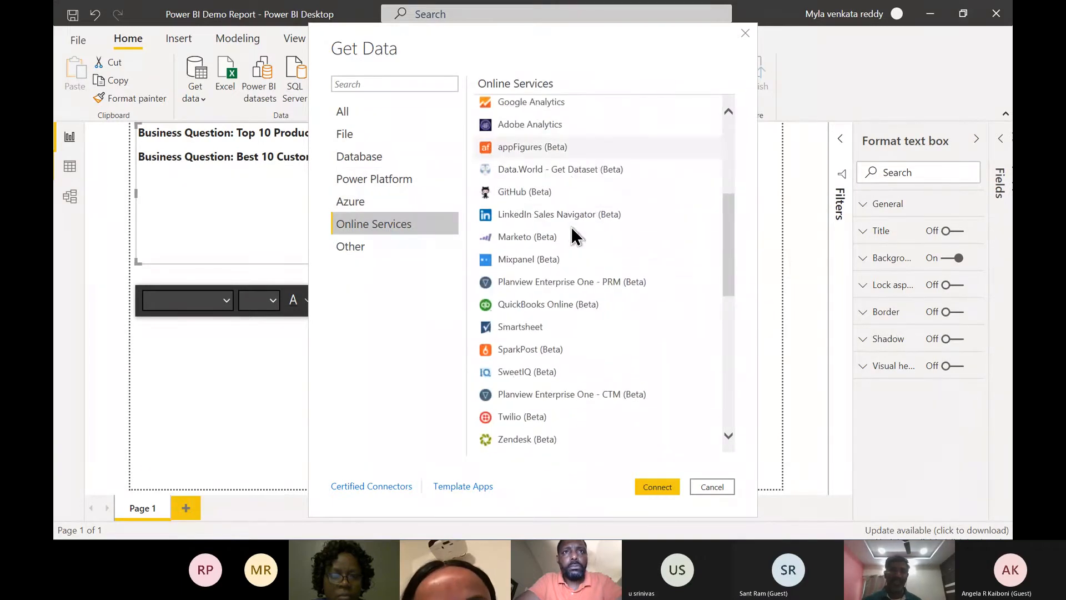
scroll(572, 228, down, 5)
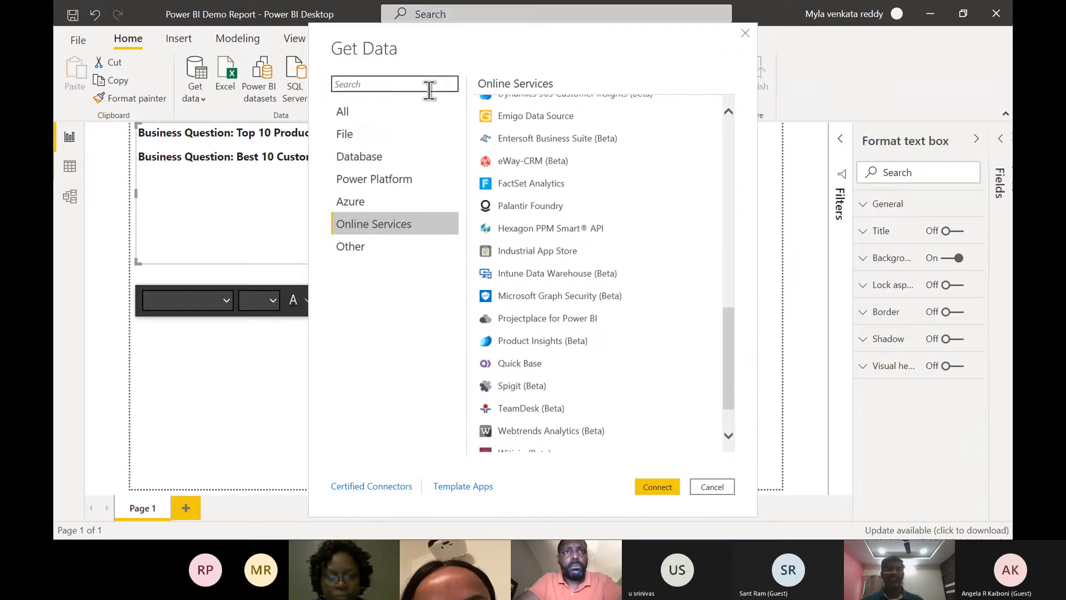
Search the data sources for "git" to look at the GitHub connector, and clear the search
click(429, 88)
text(git)
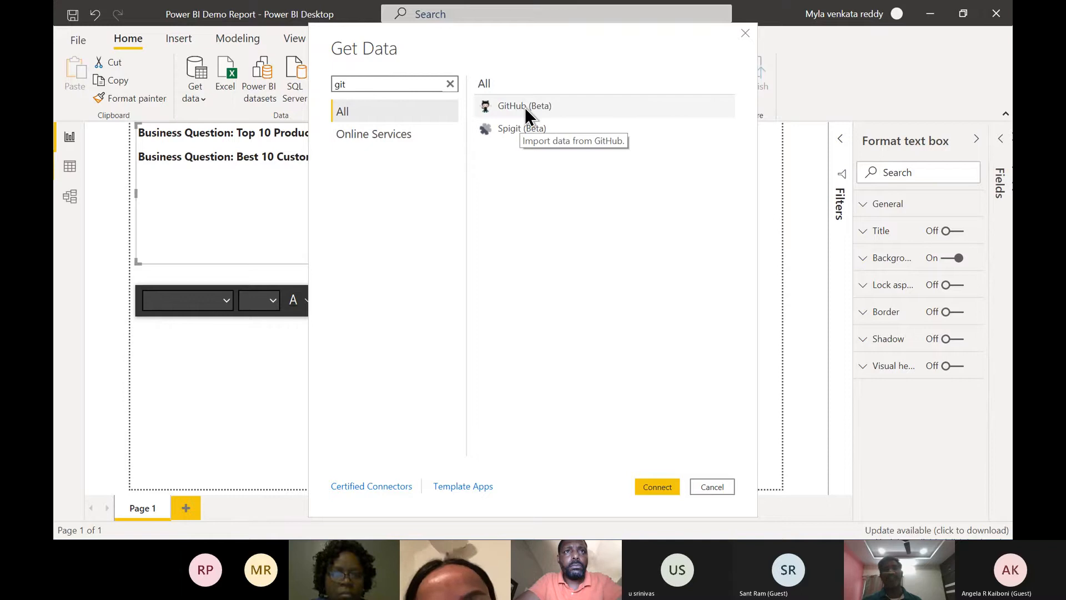
key(BackSpace)
key(BackSpace)
key(BackSpace)
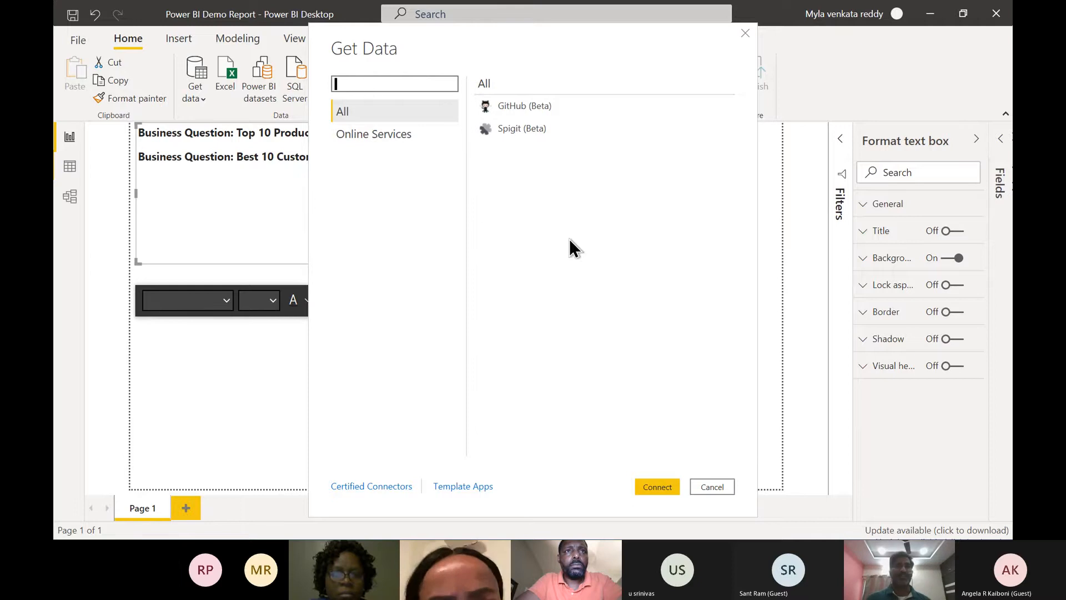
Connect to a SQL Server database on server "." in Import mode, leaving the optional database name blank
click(348, 136)
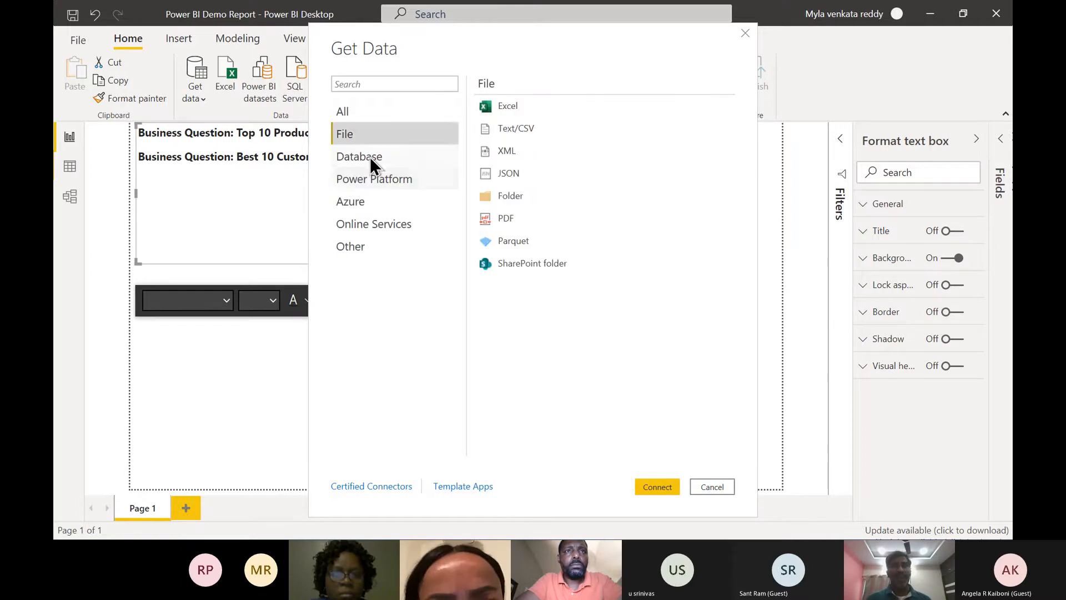
click(366, 159)
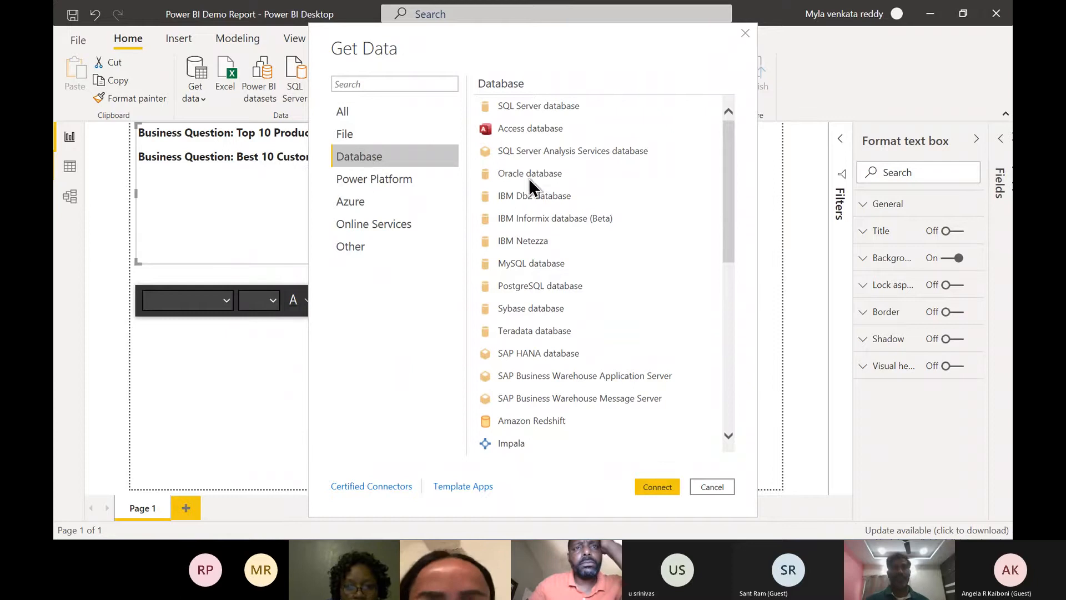
click(558, 106)
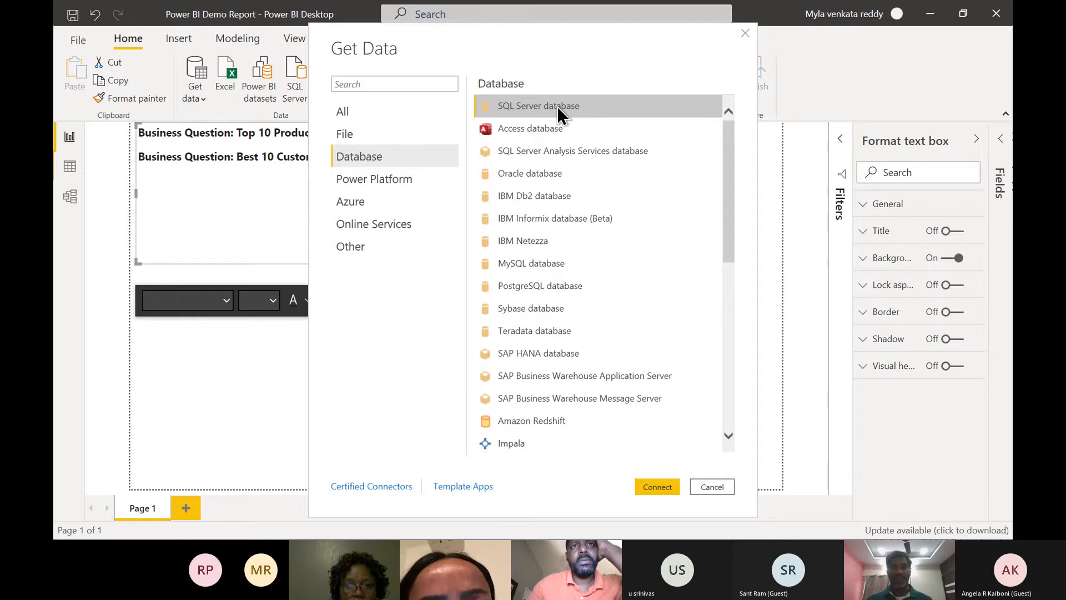
click(658, 487)
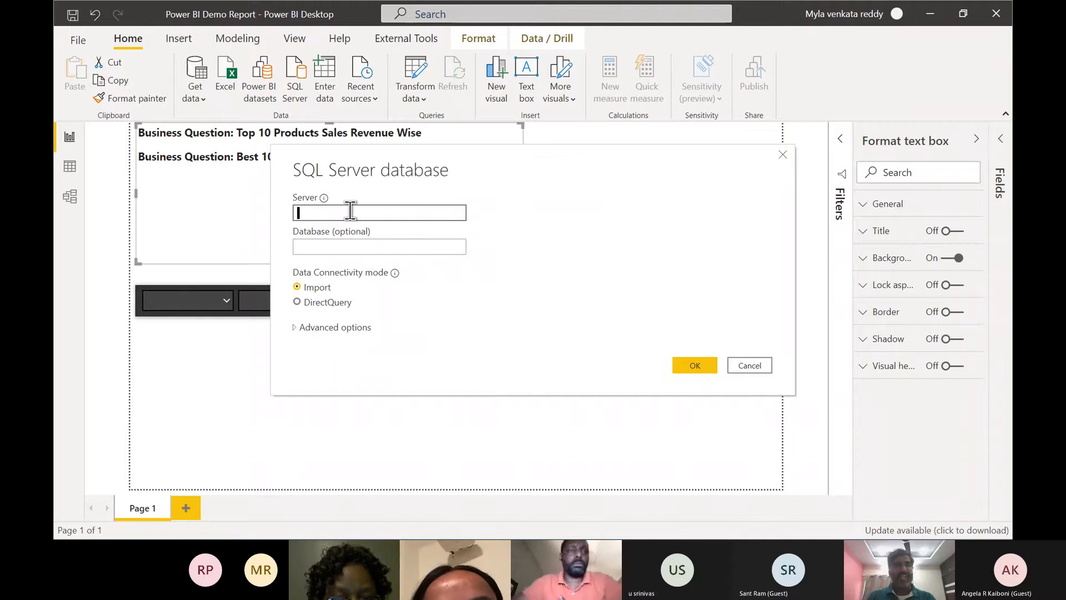
text(.)
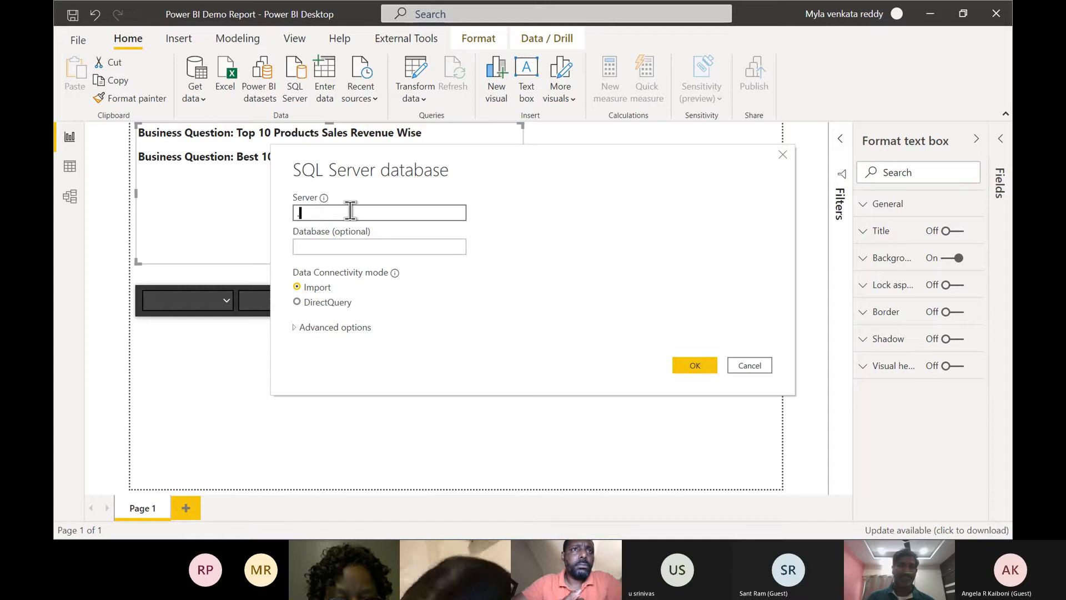
click(329, 246)
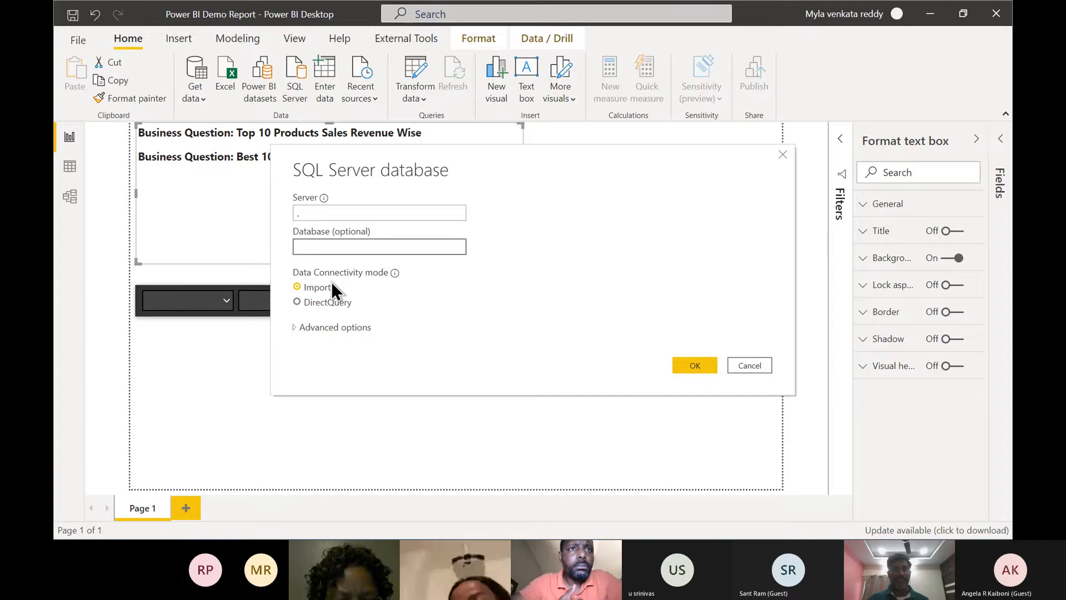
click(684, 369)
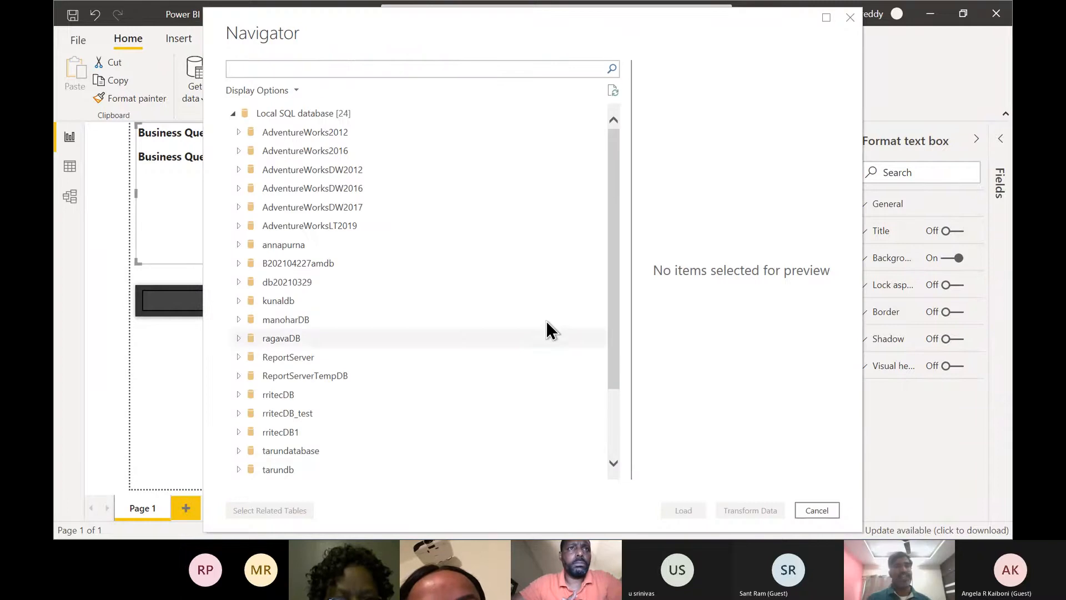
Compare the Navigator's databases with the collapsed Object Explorer list in SQL Server Management Studio, from AdventureWorks2012 to WideWorldImportersDW, and return to Power BI
click(314, 134)
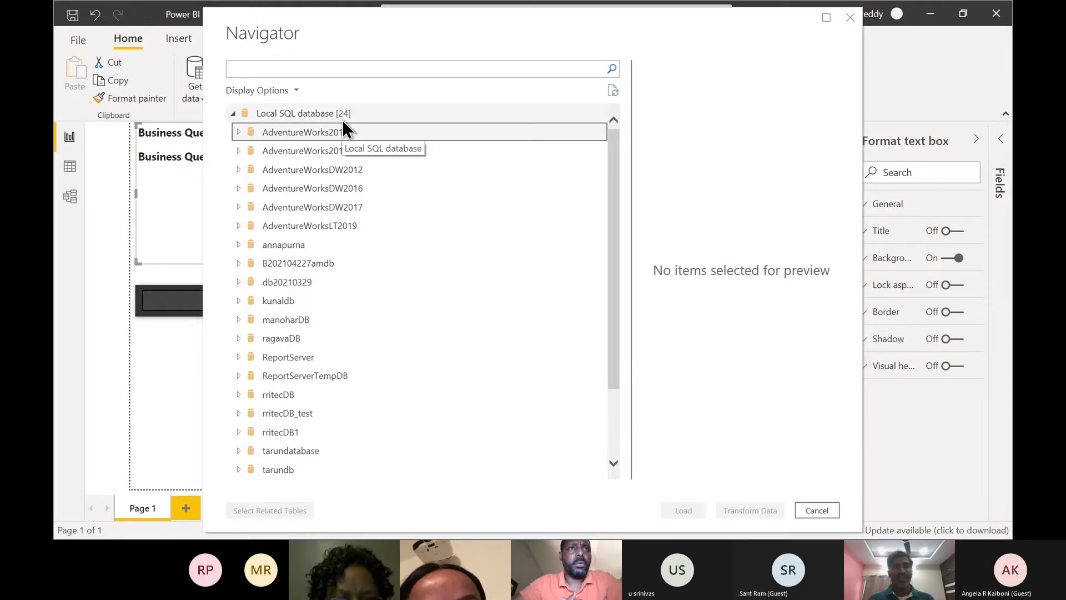
key(alt+Tab)
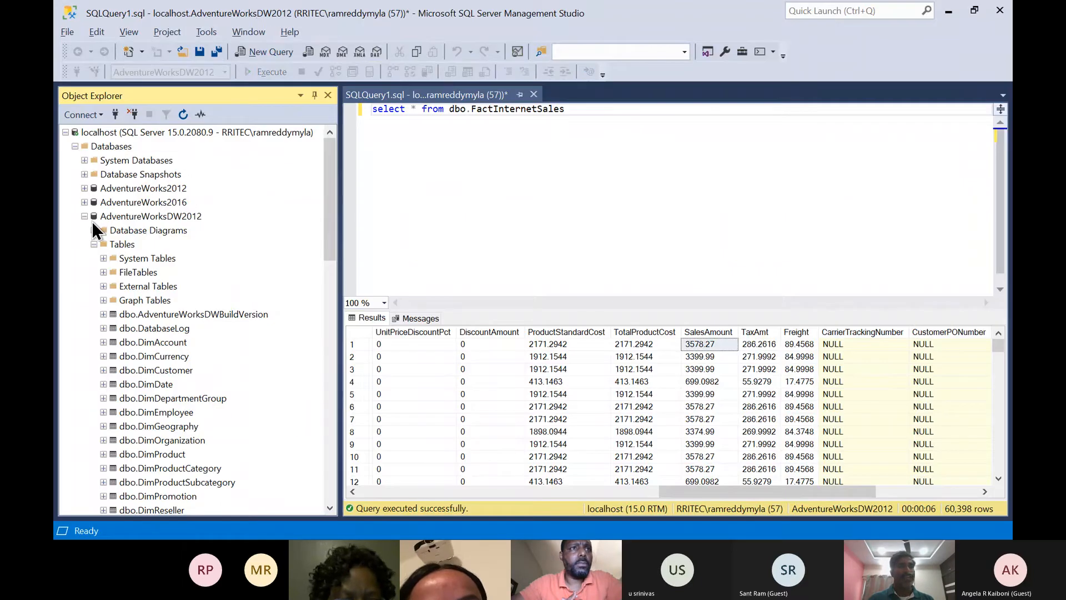
click(85, 216)
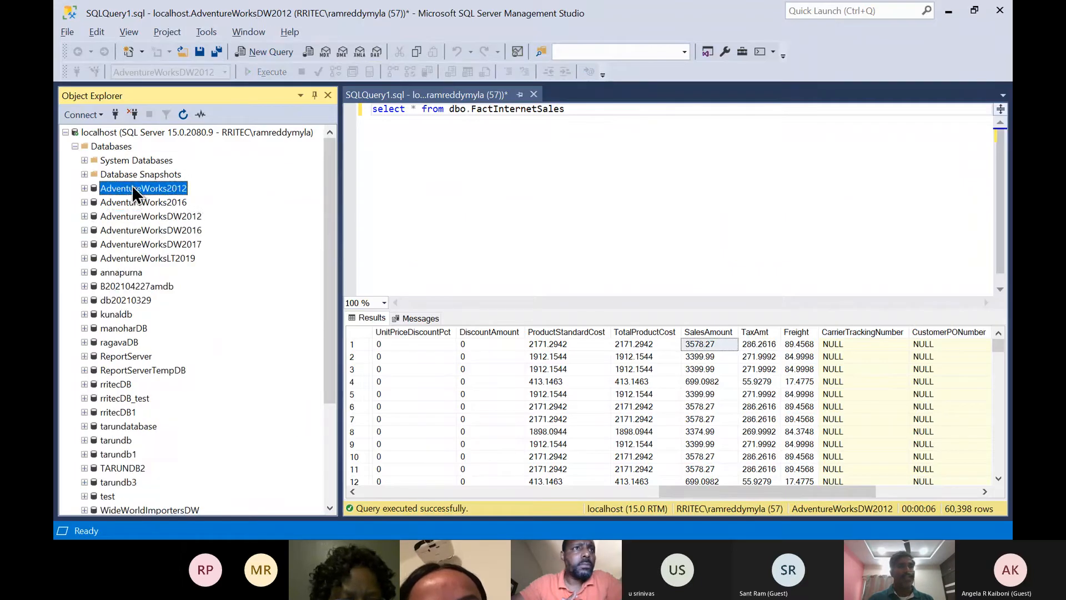
scroll(218, 312, down, 2)
click(157, 427)
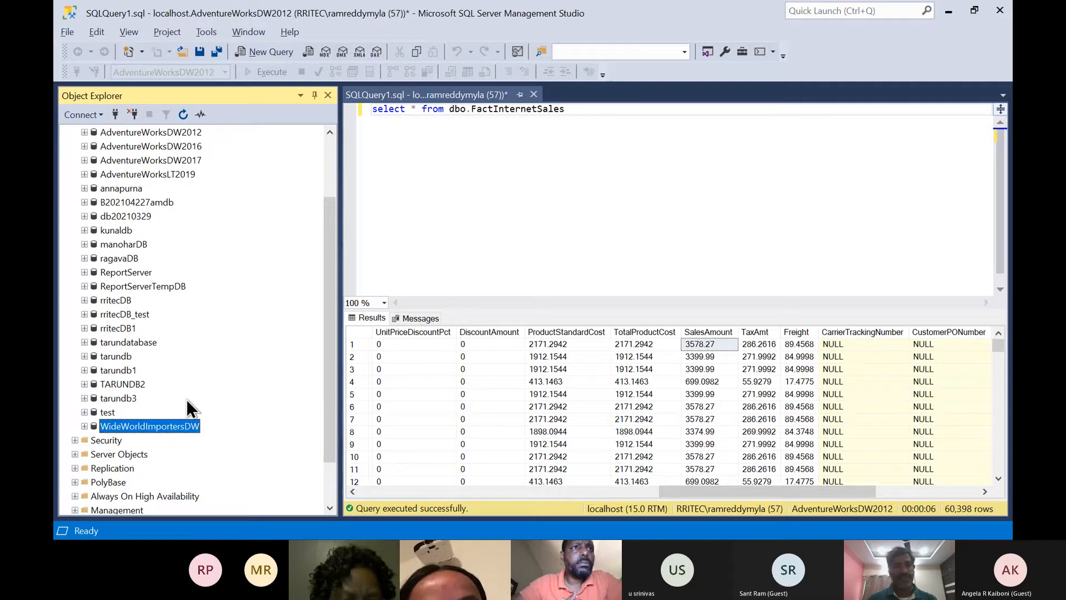
scroll(185, 399, up, 2)
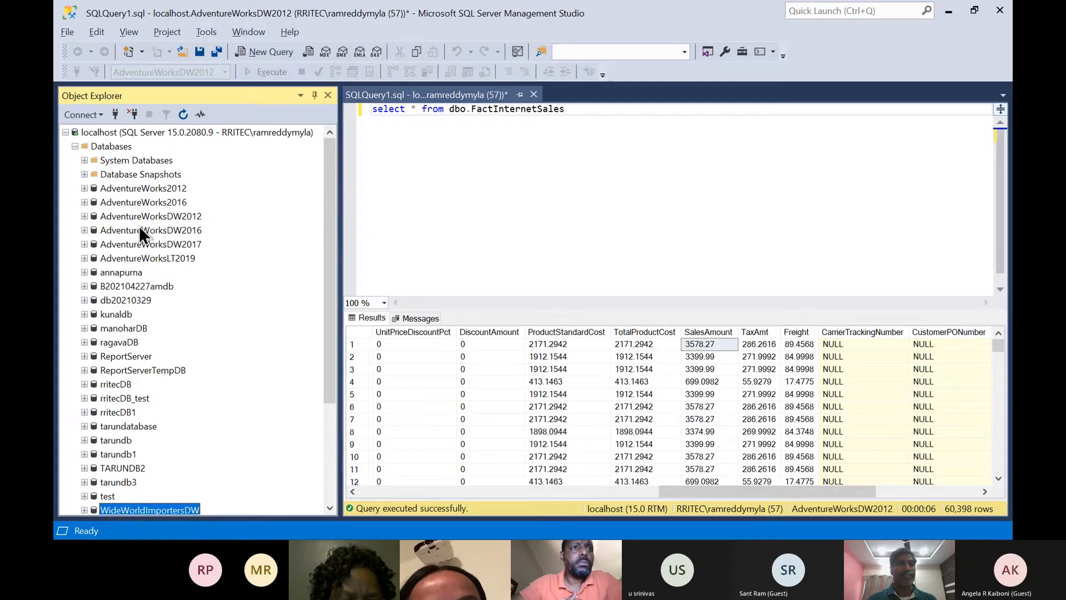
click(126, 189)
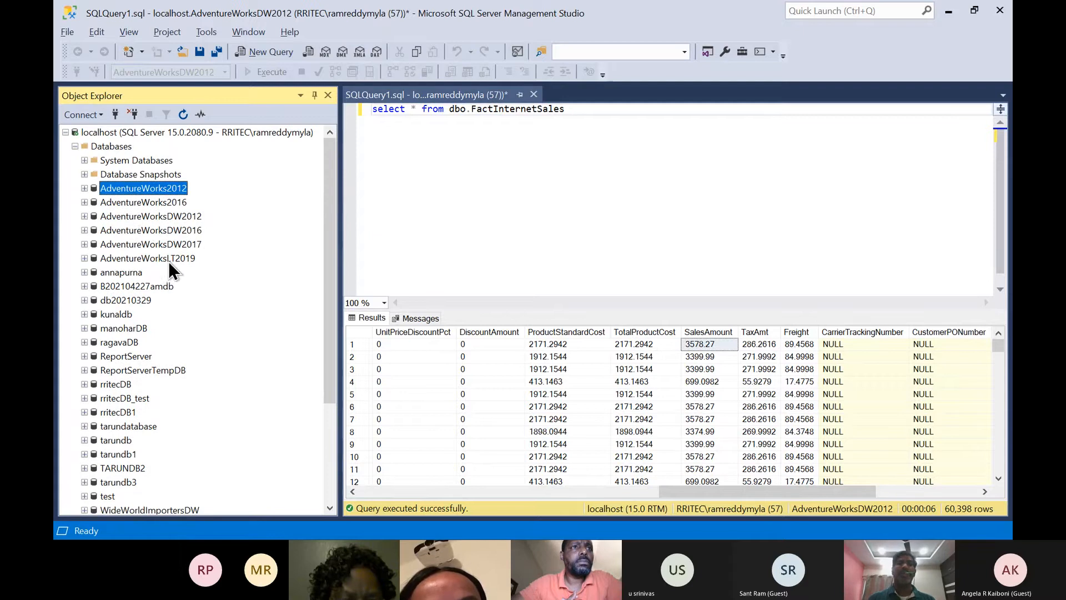
key(alt+Tab)
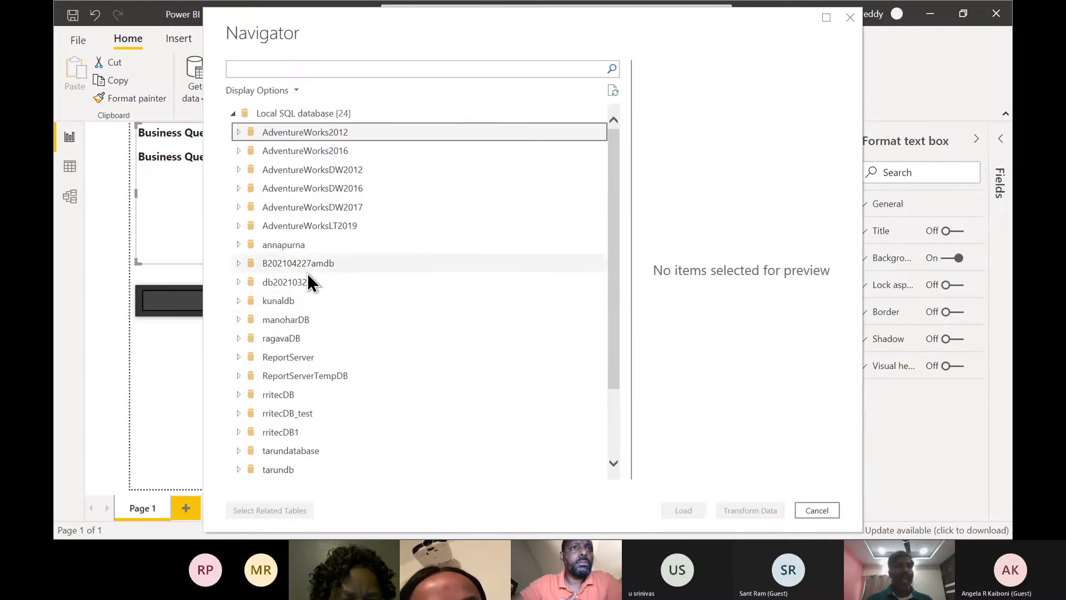
Compare AdventureWorksLT2019 in the Navigator with its Management Studio entry, and return to the Navigator's database list
click(314, 228)
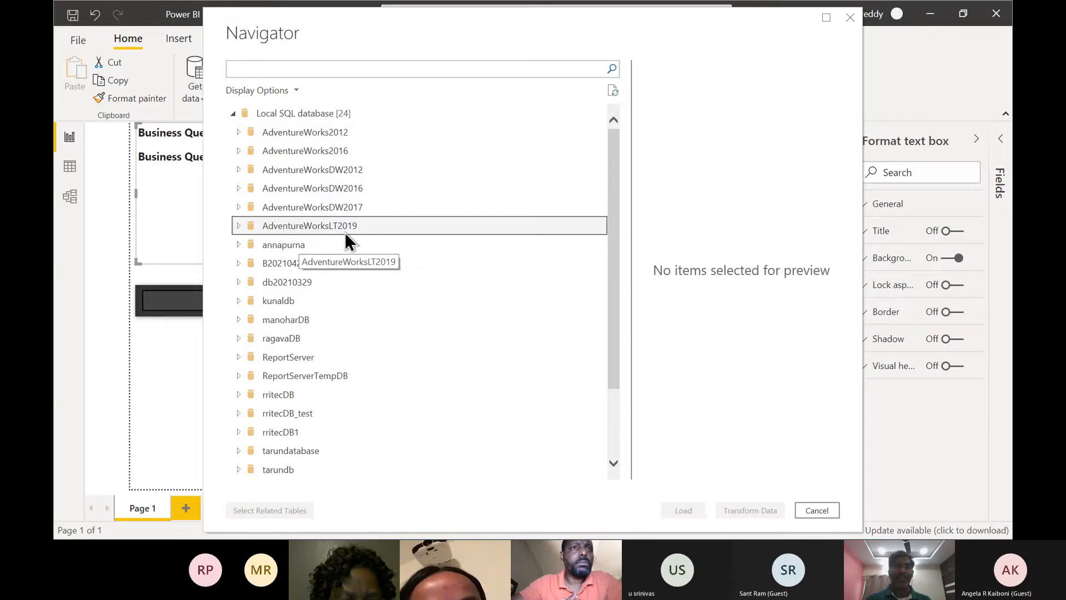
key(alt+Tab)
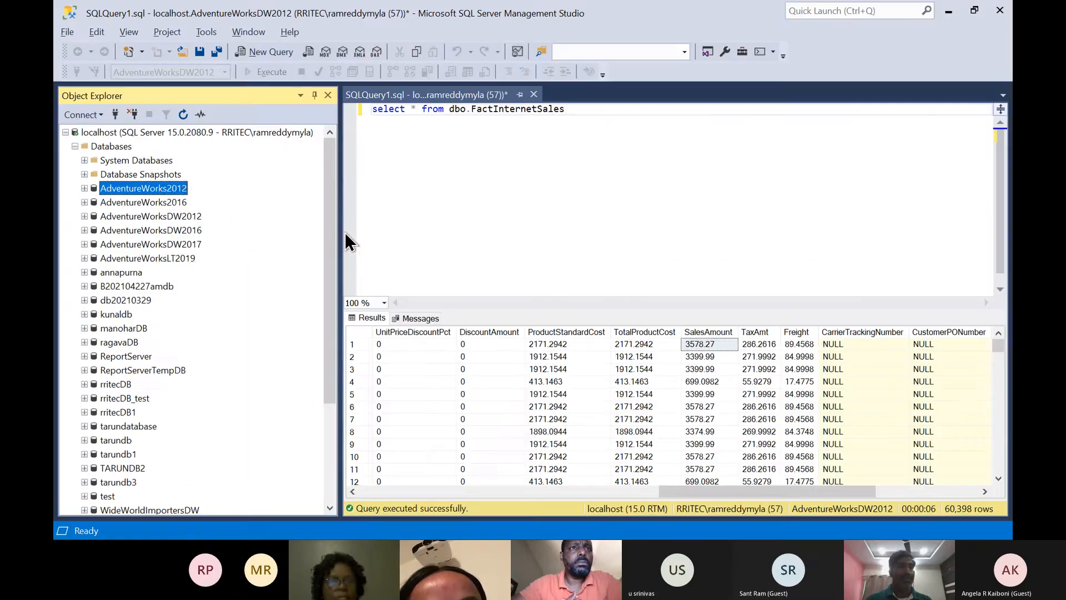
click(162, 258)
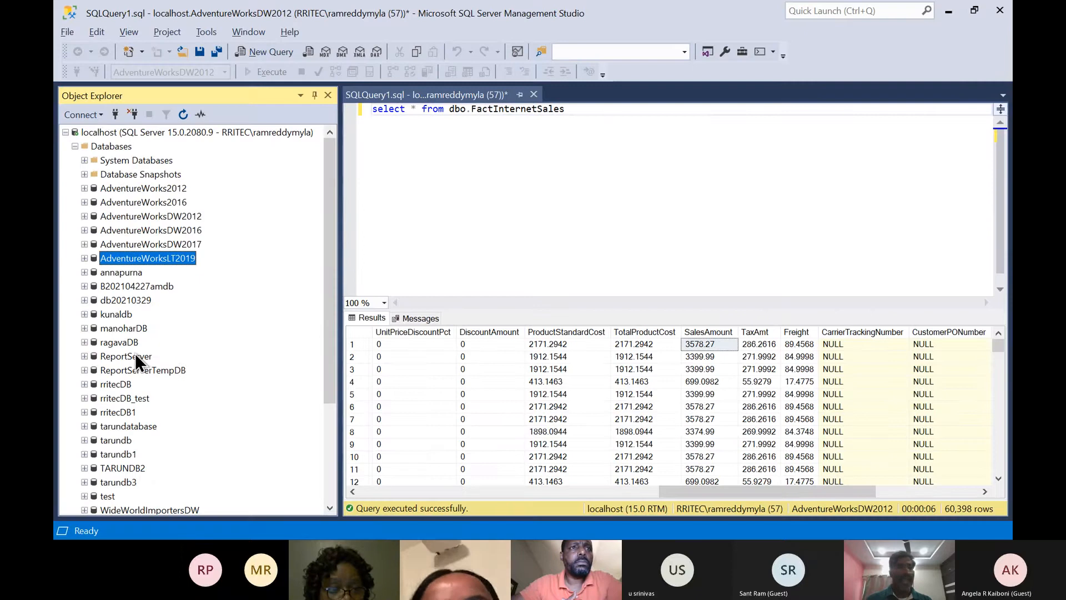
key(alt+Tab)
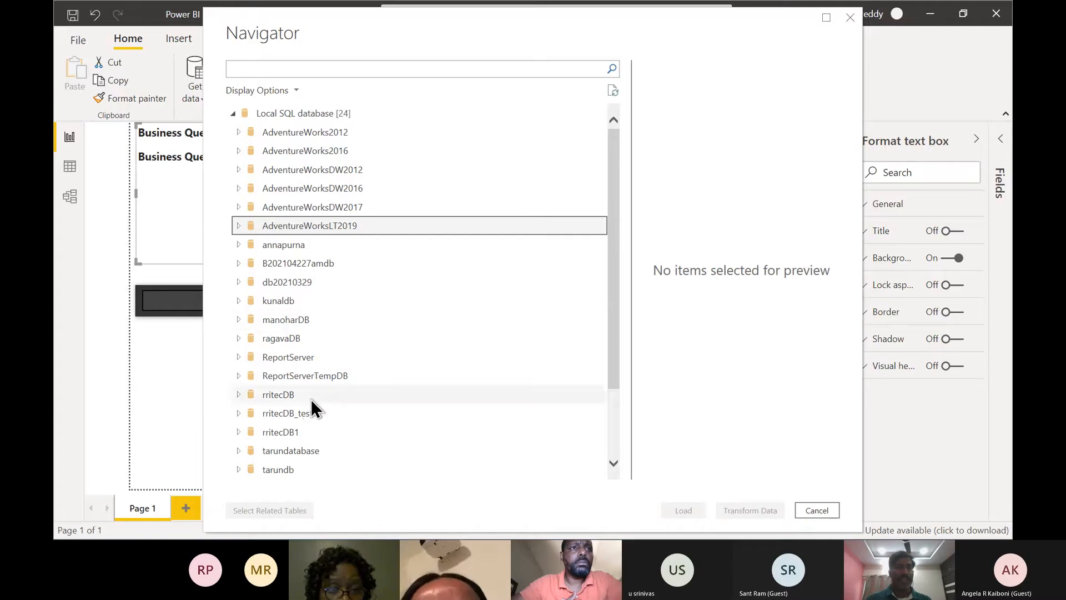
click(302, 361)
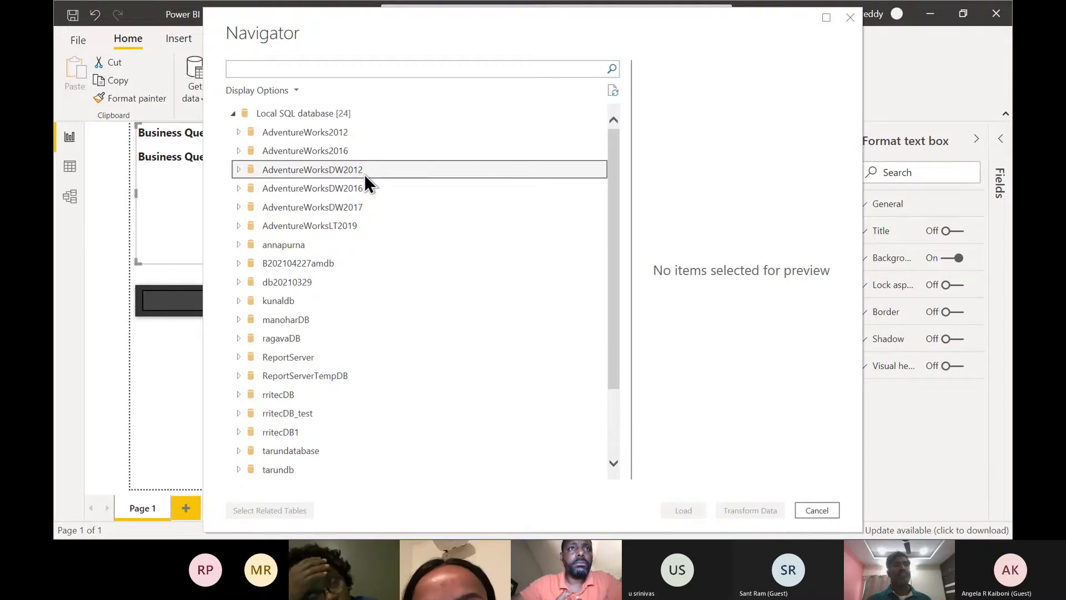
Select the DimCustomer, DimProduct and FactInternetSales tables of the AdventureWorksDW2012 database for import
click(239, 170)
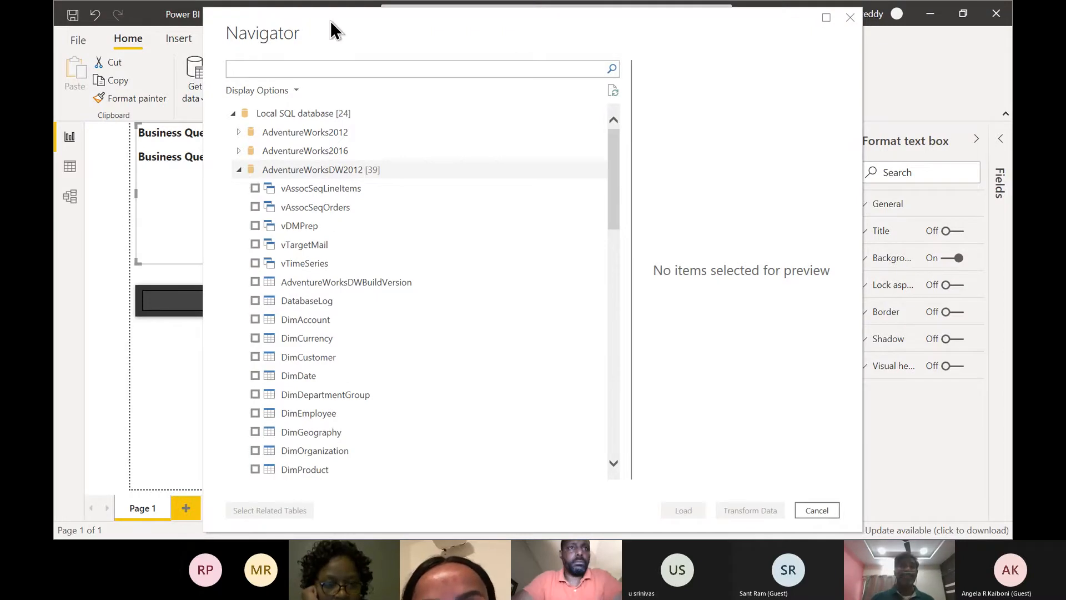
drag(331, 21, 575, 60)
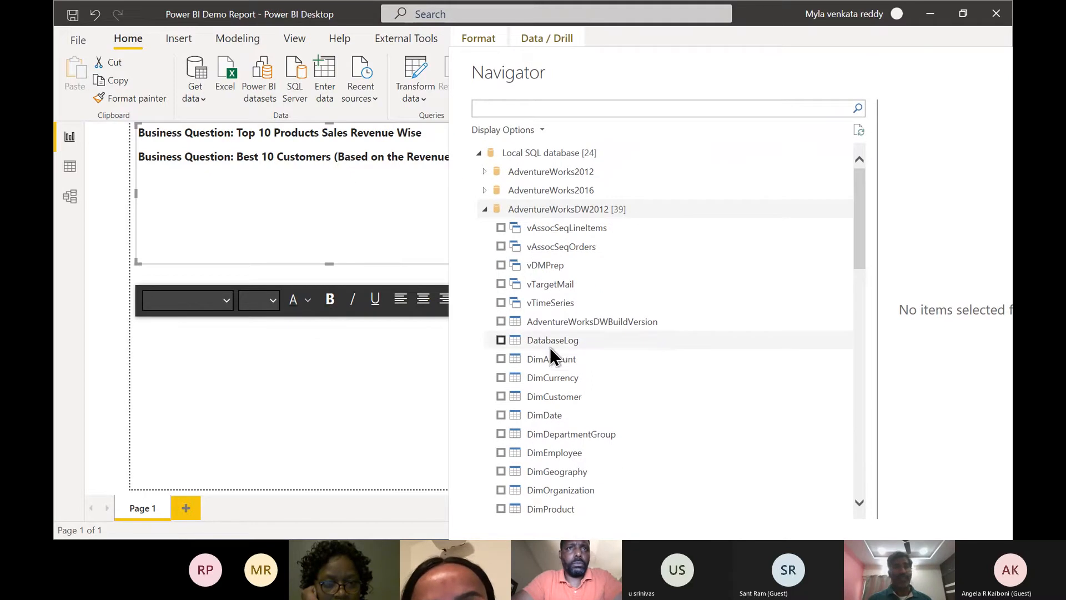
click(562, 399)
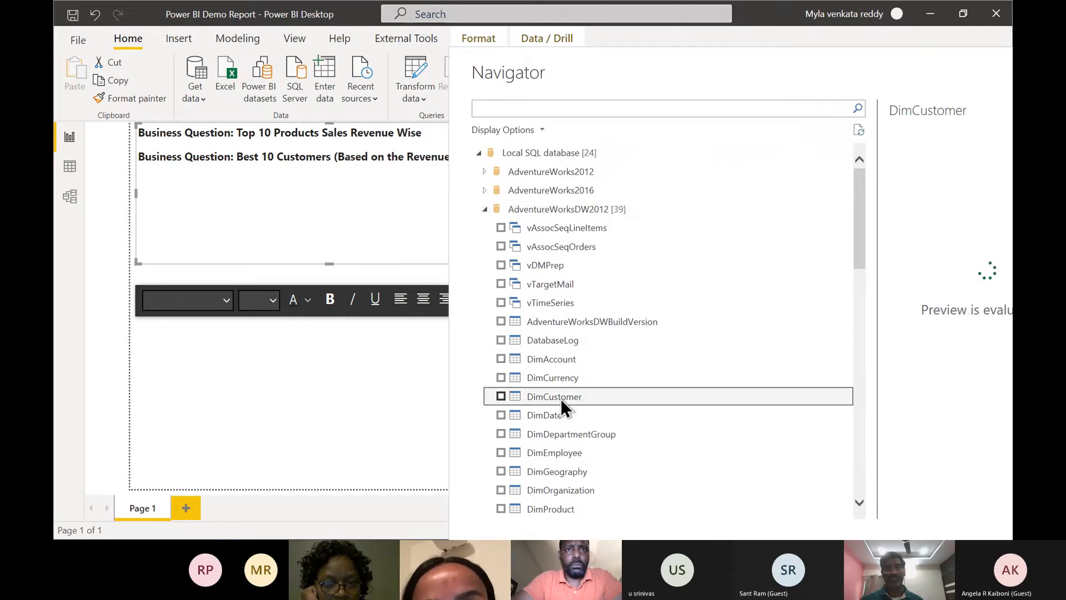
click(501, 395)
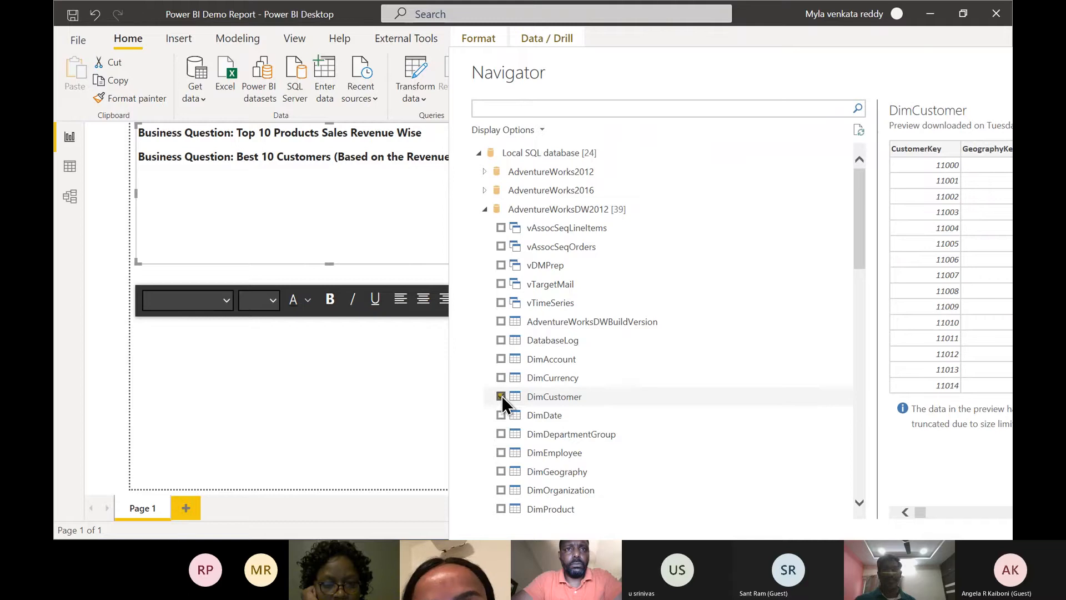
scroll(618, 382, down, 2)
scroll(619, 381, down, 1)
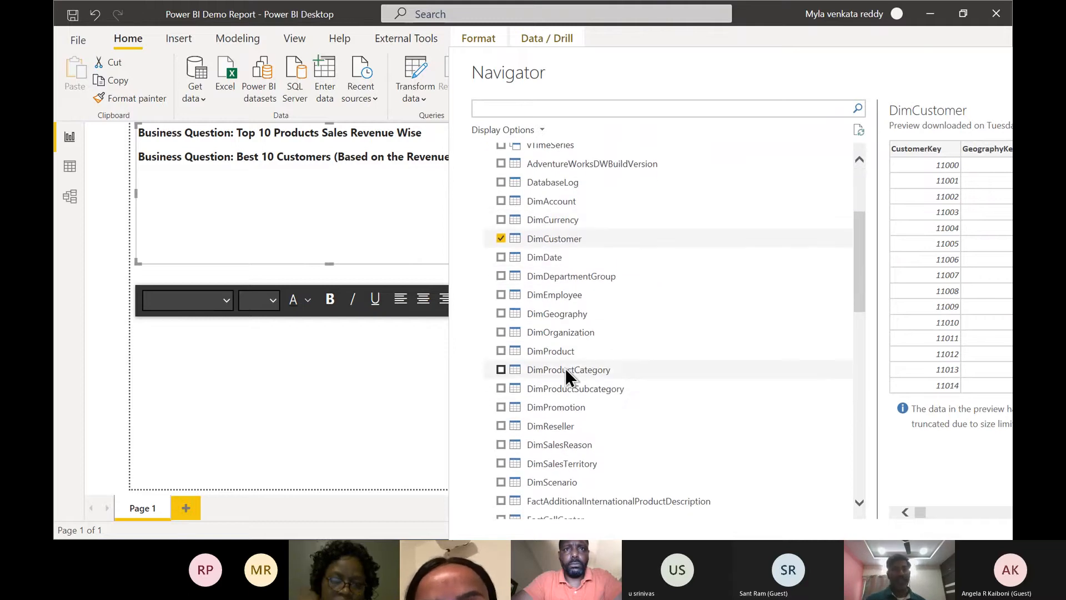
click(501, 351)
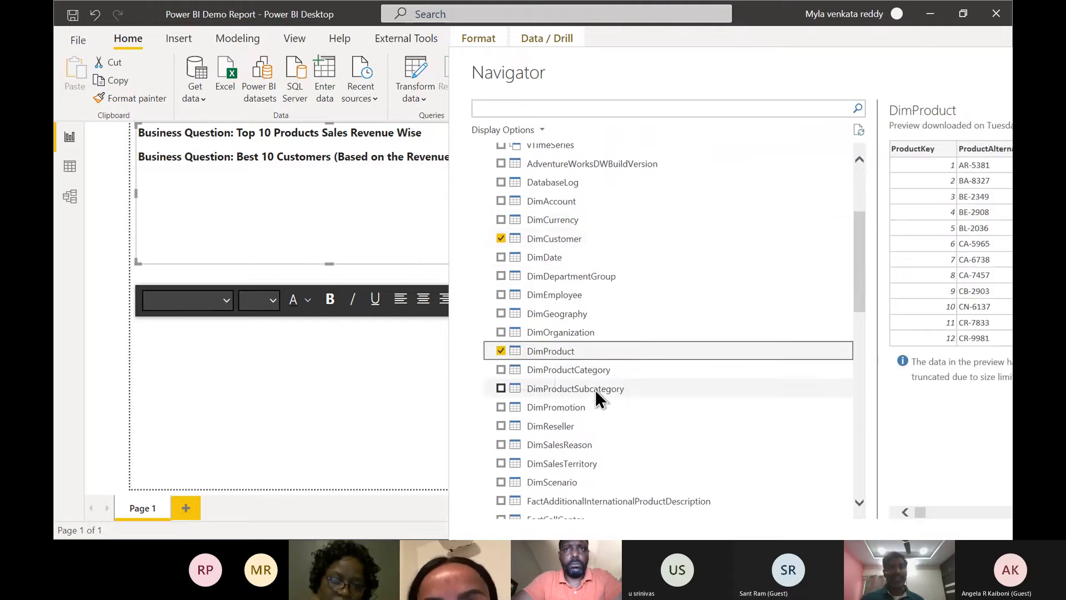
scroll(595, 390, down, 3)
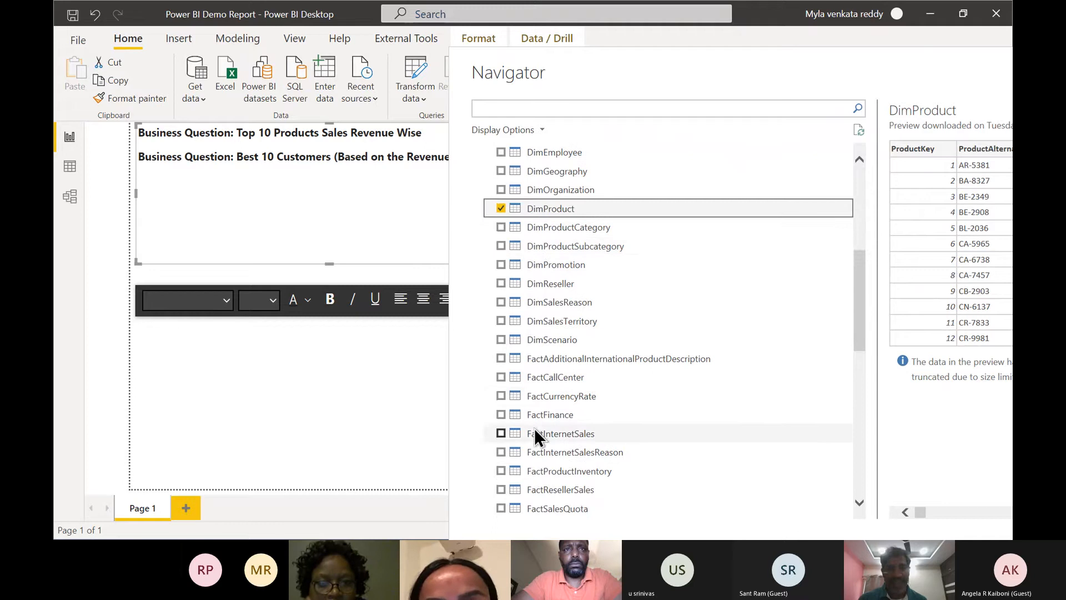
click(502, 433)
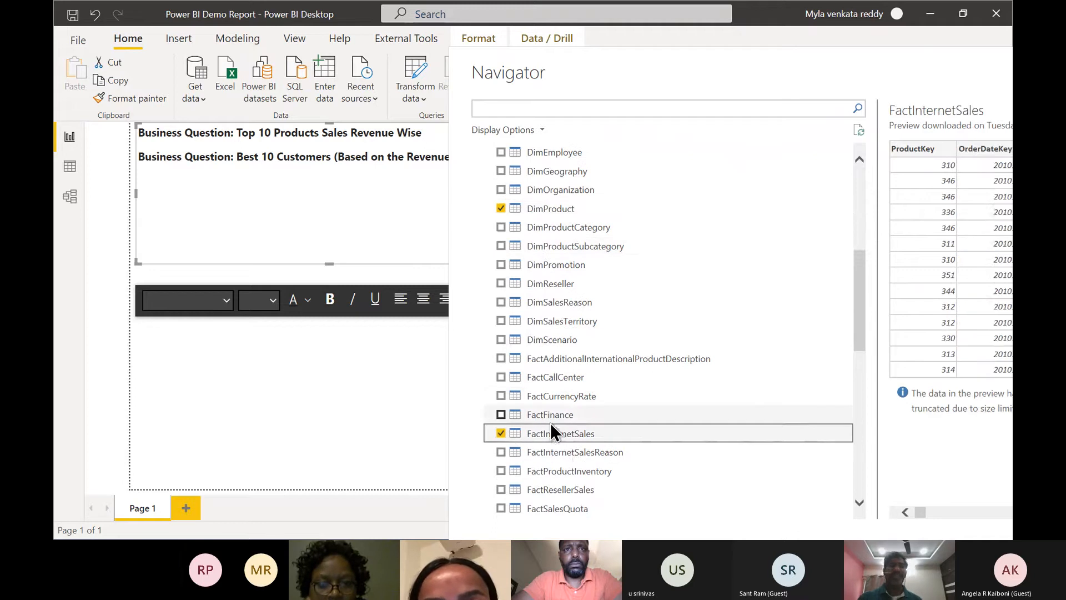
Review the selected tables in the Navigator and open them in the Power Query Editor for transformation
scroll(573, 414, up, 2)
scroll(572, 412, up, 2)
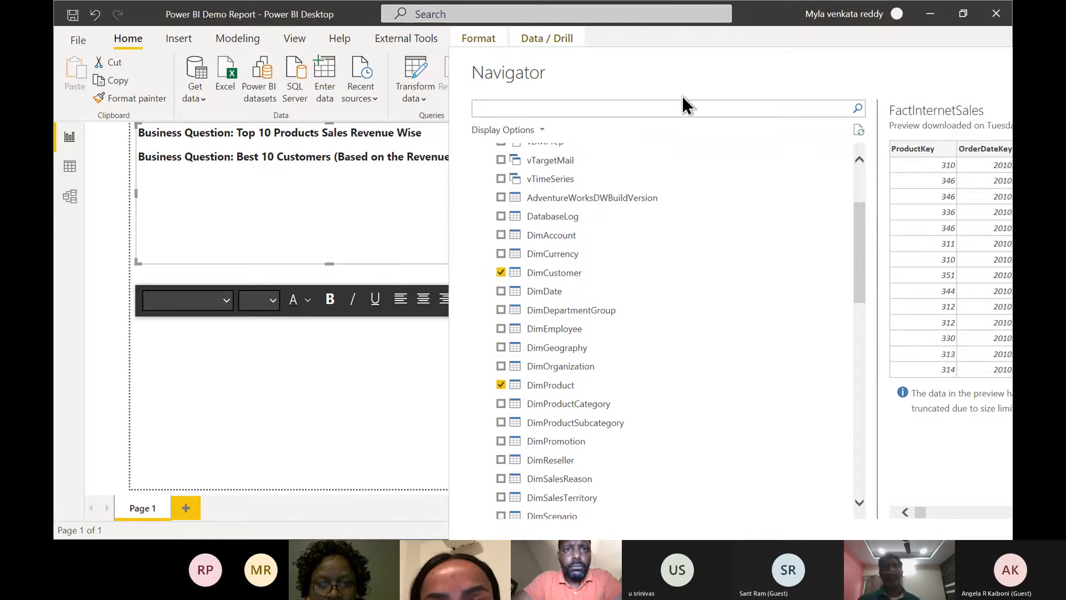
drag(684, 55, 456, 4)
scroll(455, 182, up, 2)
scroll(454, 181, down, 3)
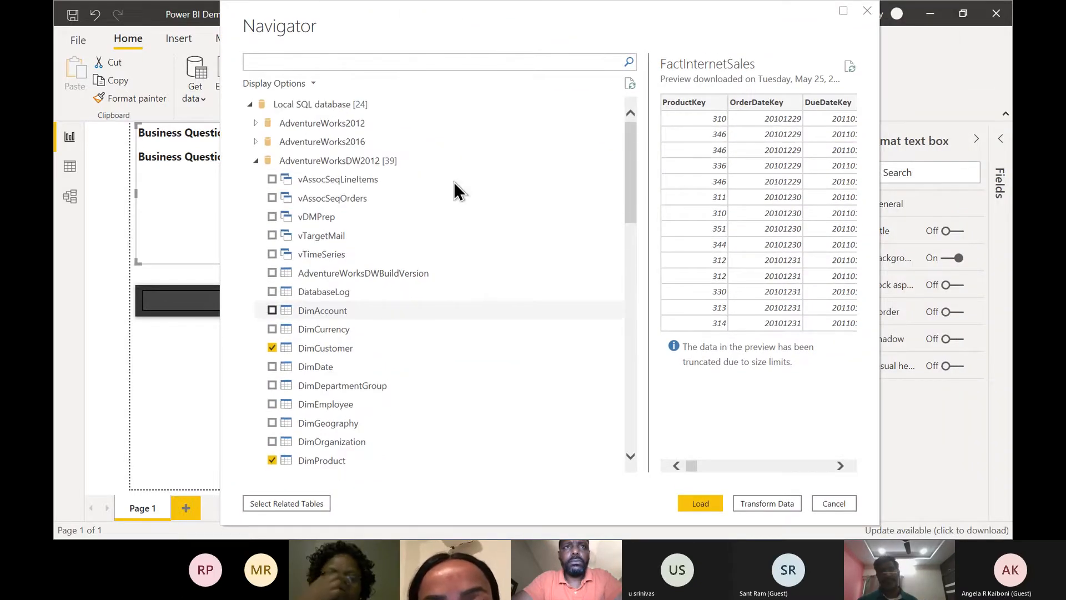
scroll(454, 182, down, 1)
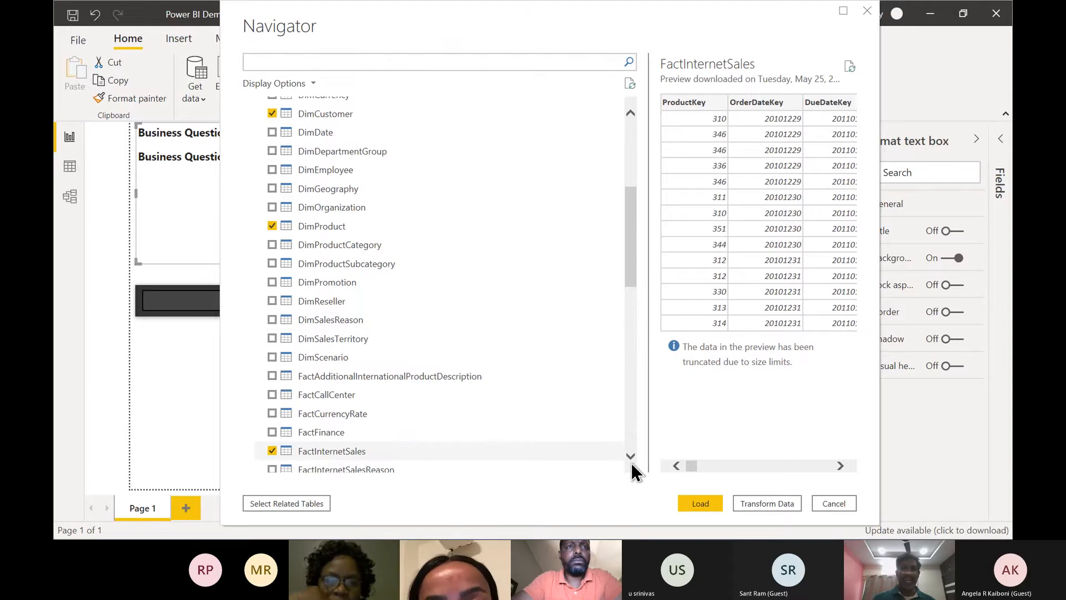
click(759, 506)
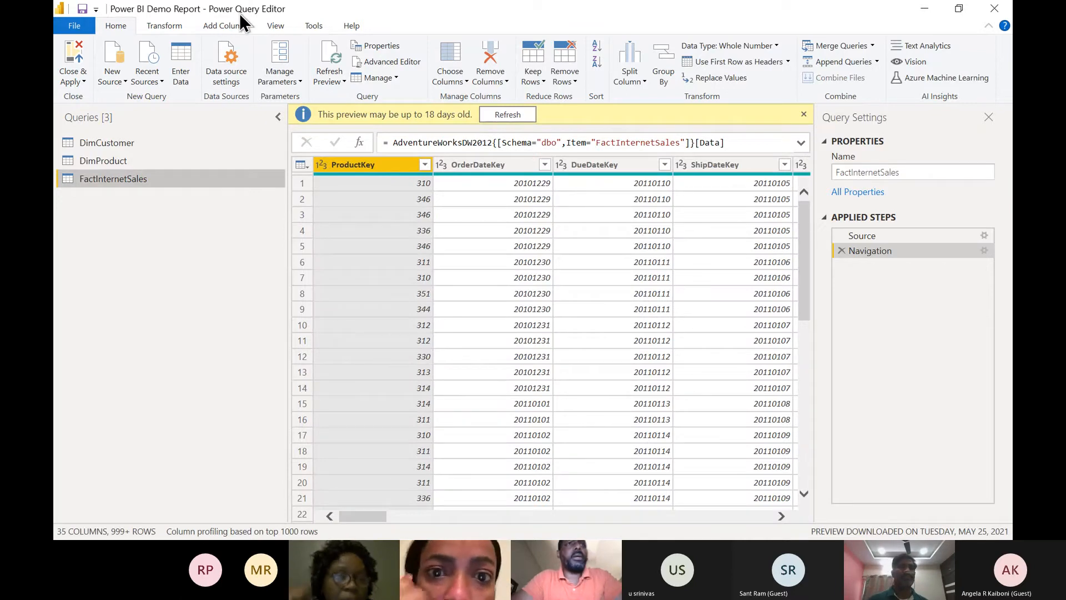
Review the Power Query Editor topics in the course README in Chrome, and return to the maximized Power Query Editor
drag(316, 16, 428, 116)
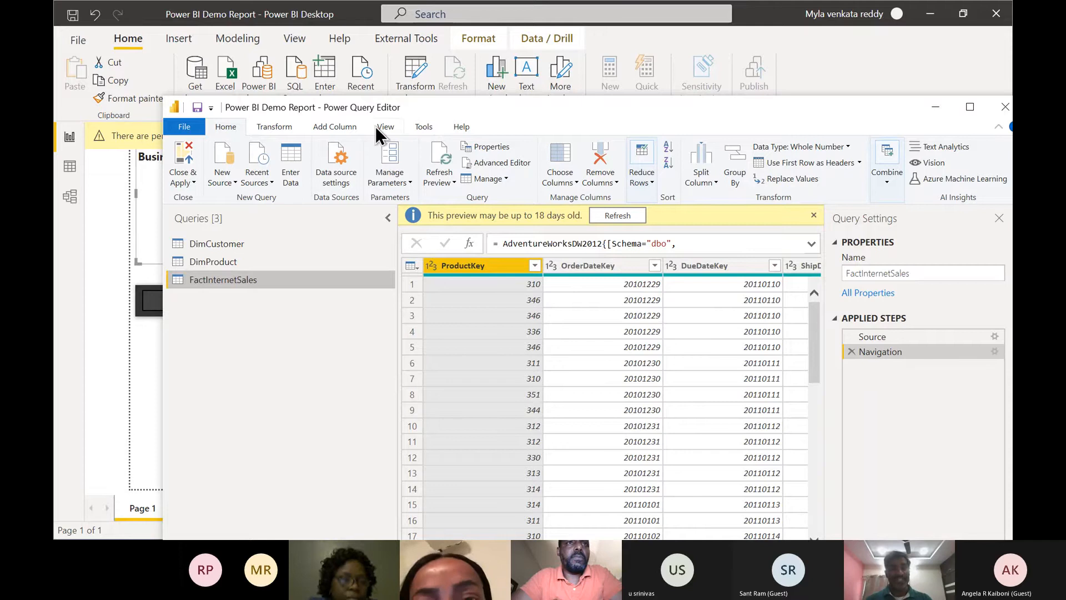
key(alt+Tab)
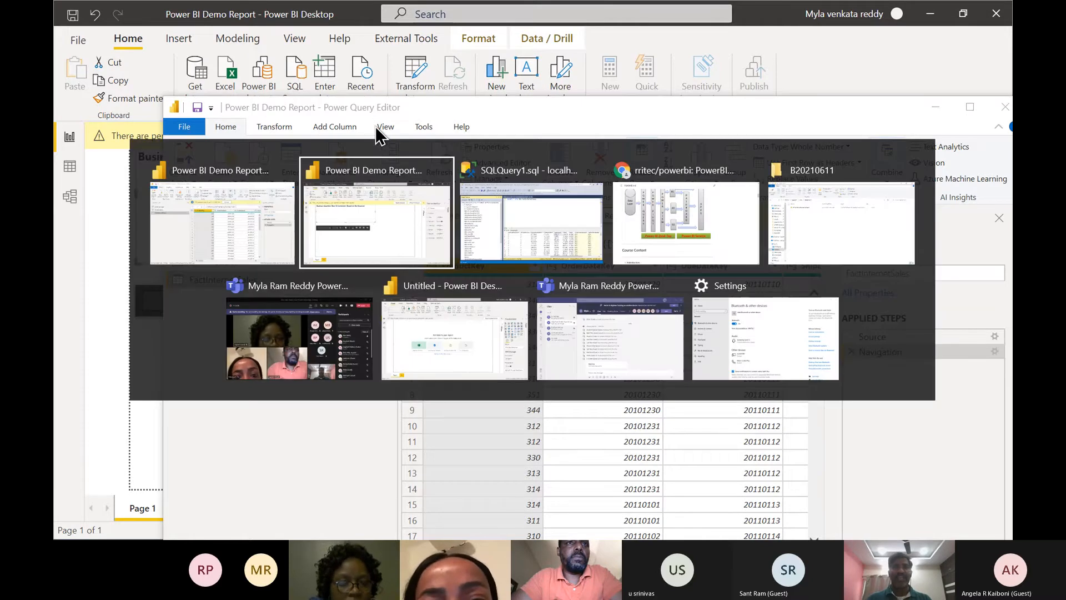
key(Tab)
key(Tab)
scroll(414, 335, down, 15)
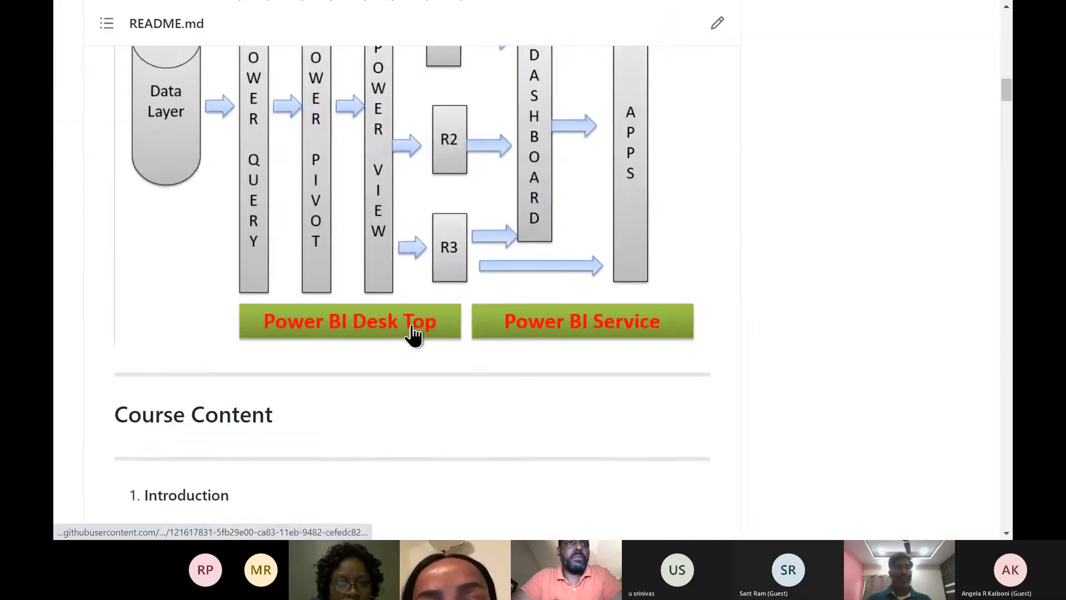
scroll(412, 327, down, 9)
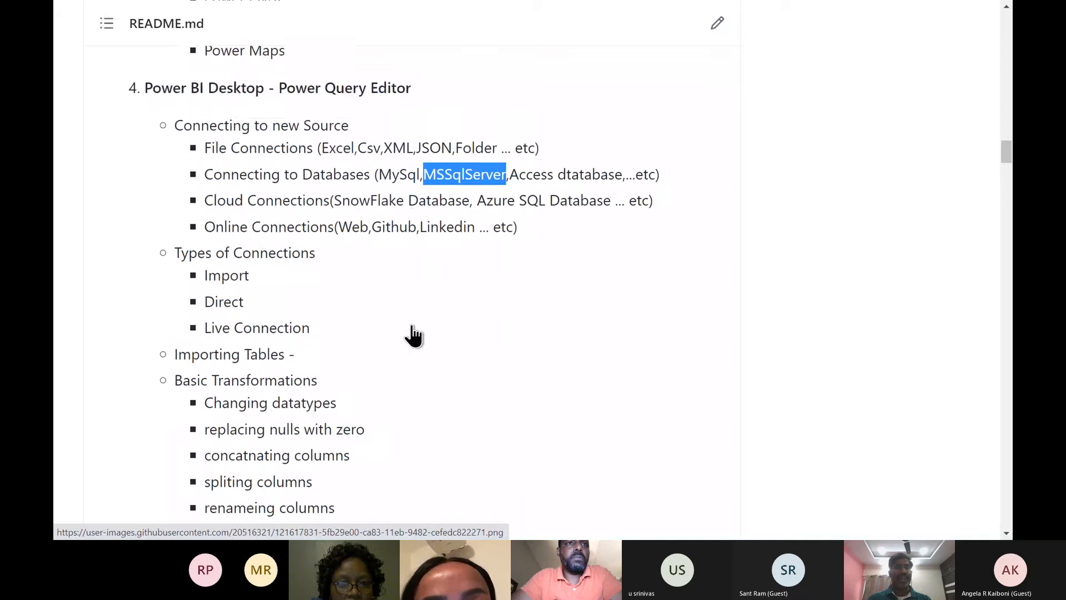
scroll(413, 327, up, 3)
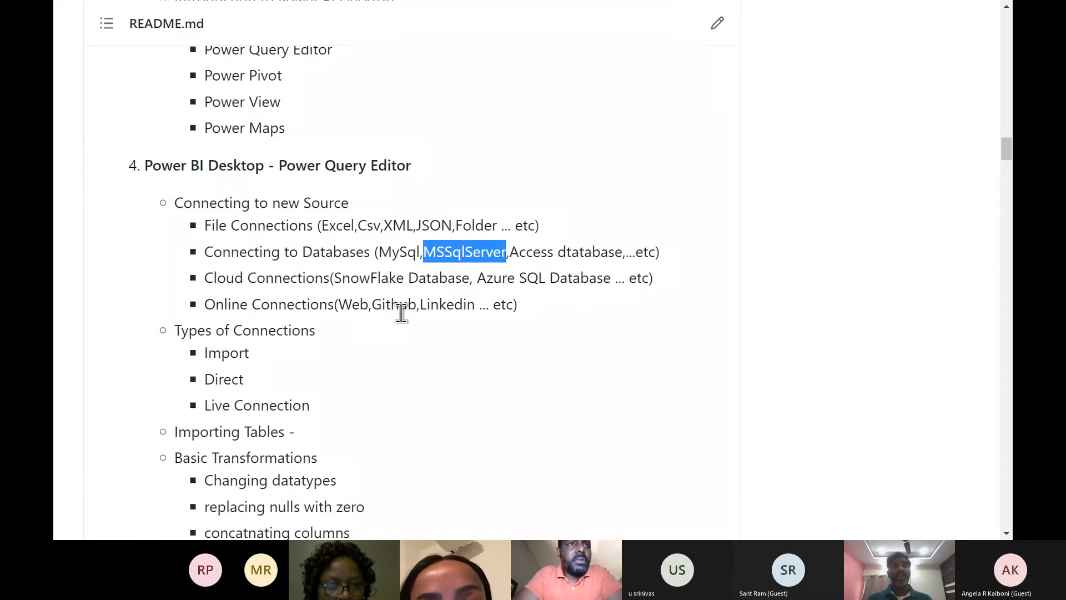
key(alt+Tab)
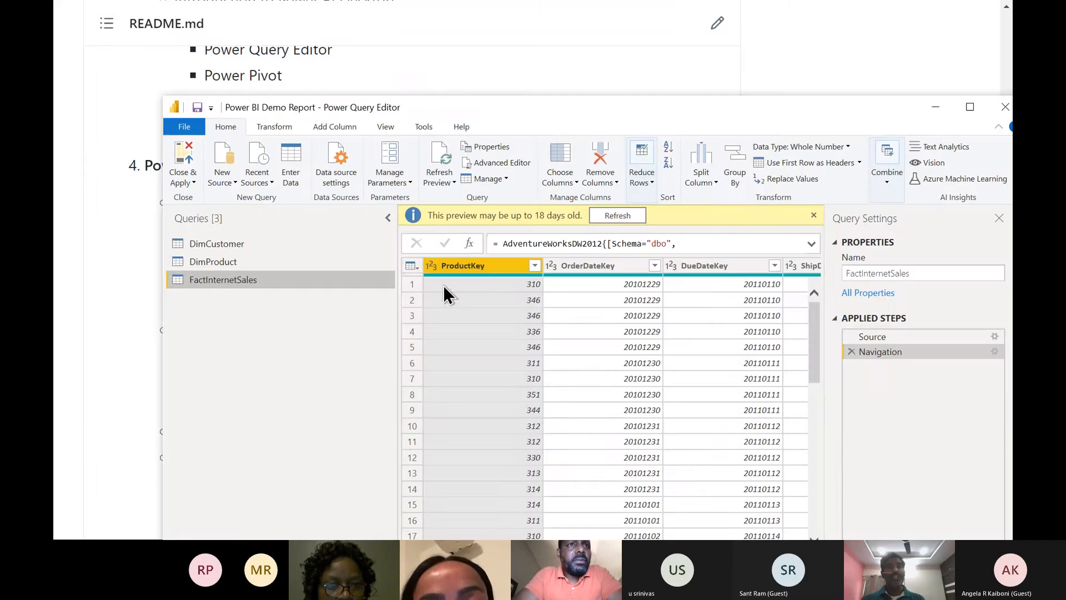
double_click(542, 115)
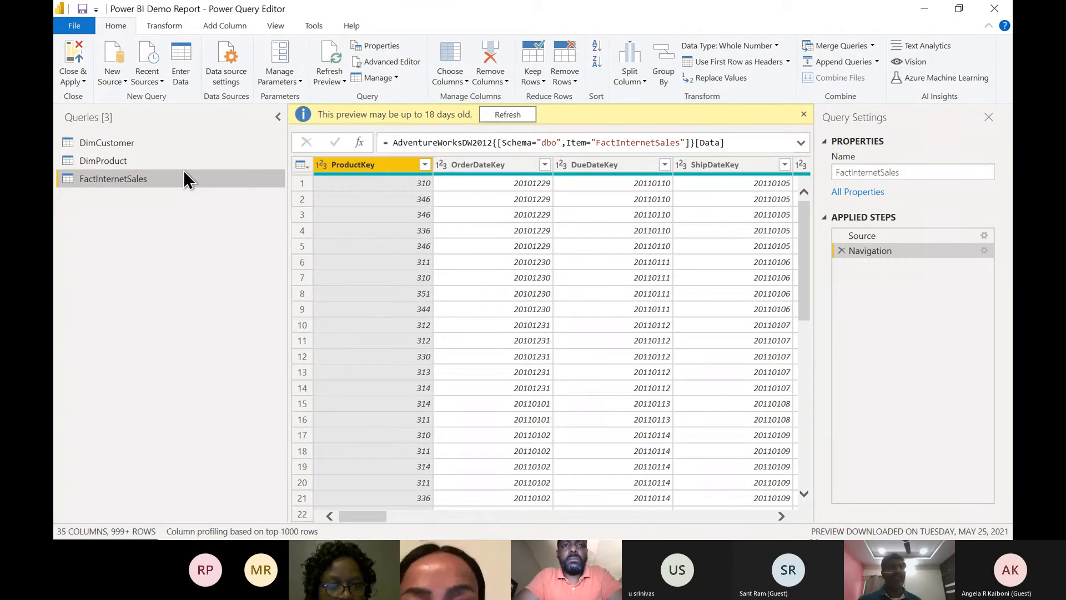
Open the DimCustomer query and examine its first columns, from CustomerKey through the name columns to NameStyle
click(124, 142)
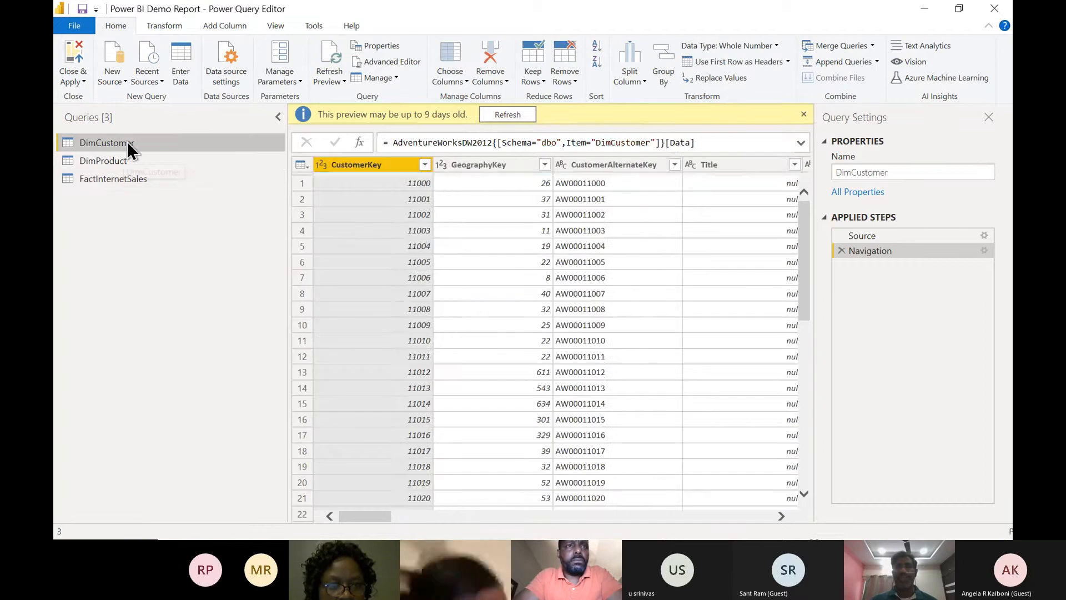
click(382, 188)
key(Right)
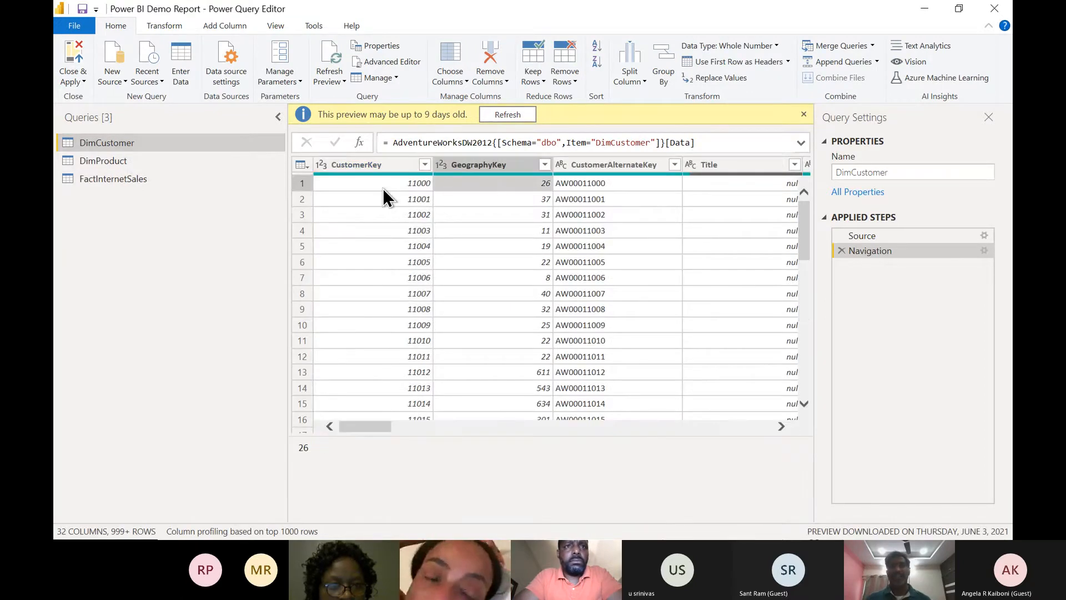
key(Right)
key(Right)
key(Right)
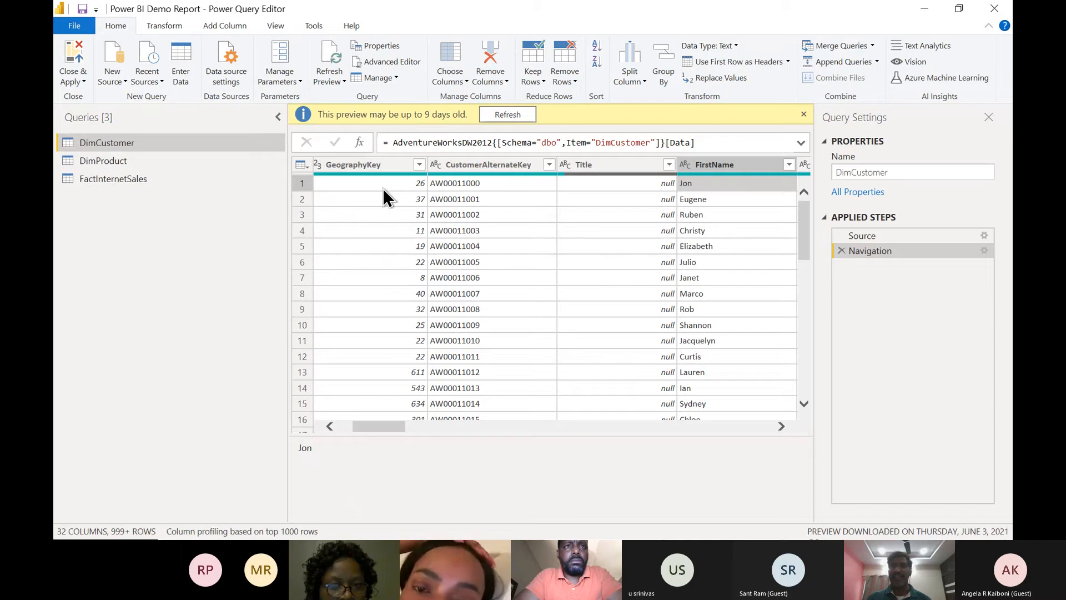
key(Right)
key(Right)
key(Right)
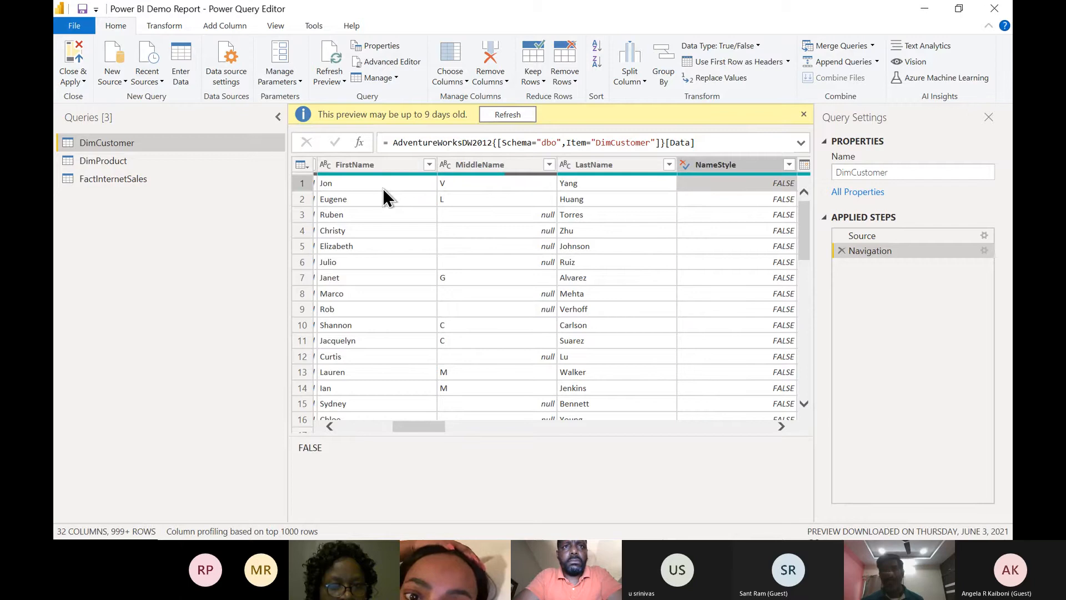
key(Left)
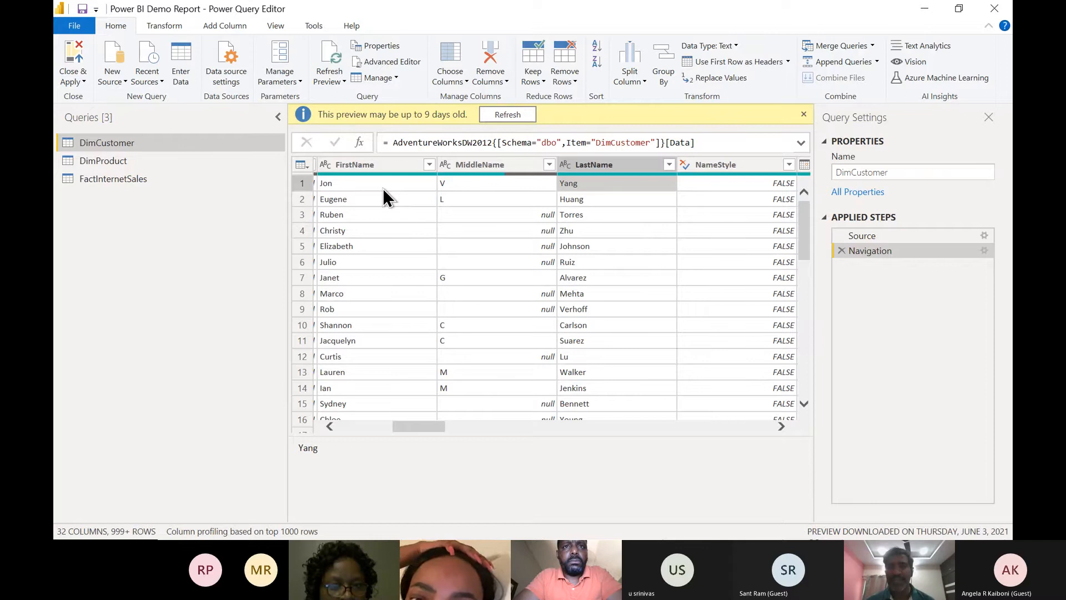
Examine the remaining DimCustomer columns, from NameStyle through education, occupation and CommuteDistance to the related-table columns
key(Right)
key(Right)
key(Right)
key(Right)
key(Right)
key(Right)
key(Right)
key(Right)
key(Right)
key(Right)
key(Right)
key(Right)
key(Right)
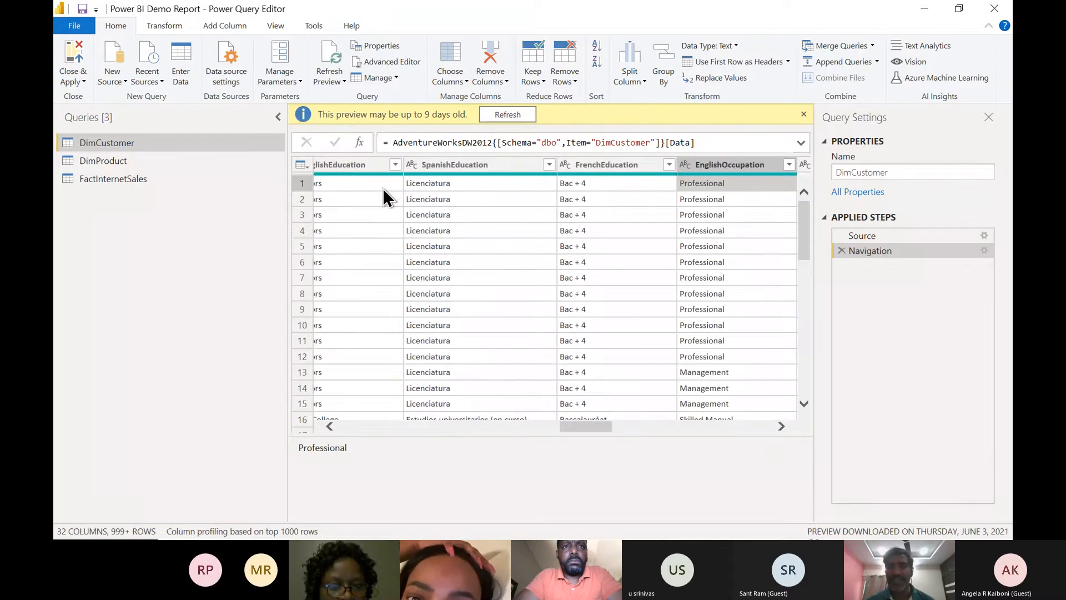
key(Right)
key(Right)
key(Right)
key(Right)
key(Right)
key(Right)
key(Right)
key(Right)
key(Right)
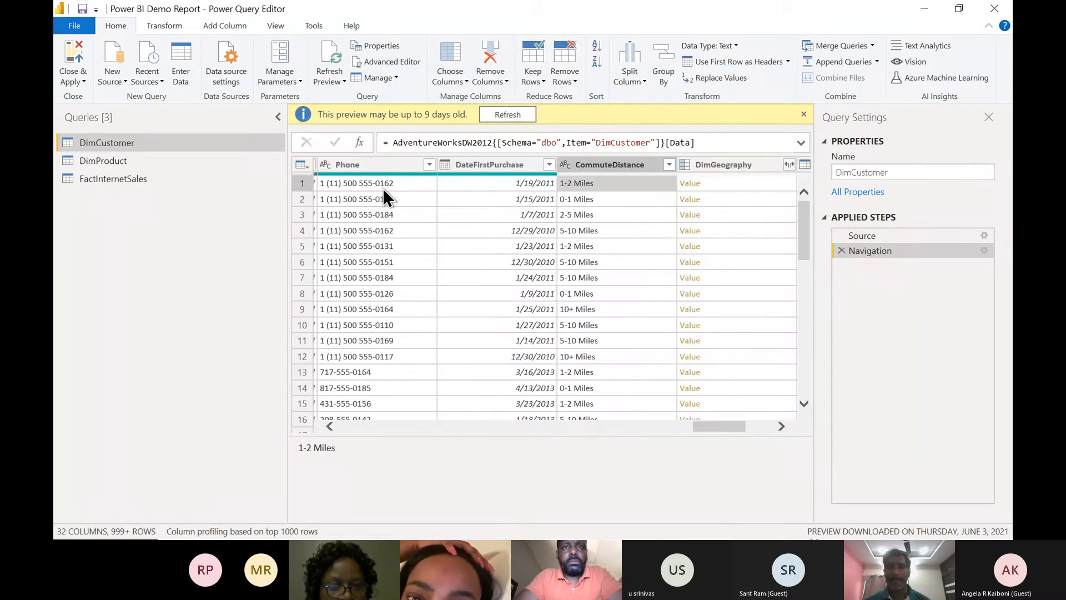
key(Right)
key(Right)
key(Right)
Look back through the DimCustomer columns from the related-table columns to Title
key(Left)
key(Left)
key(Left)
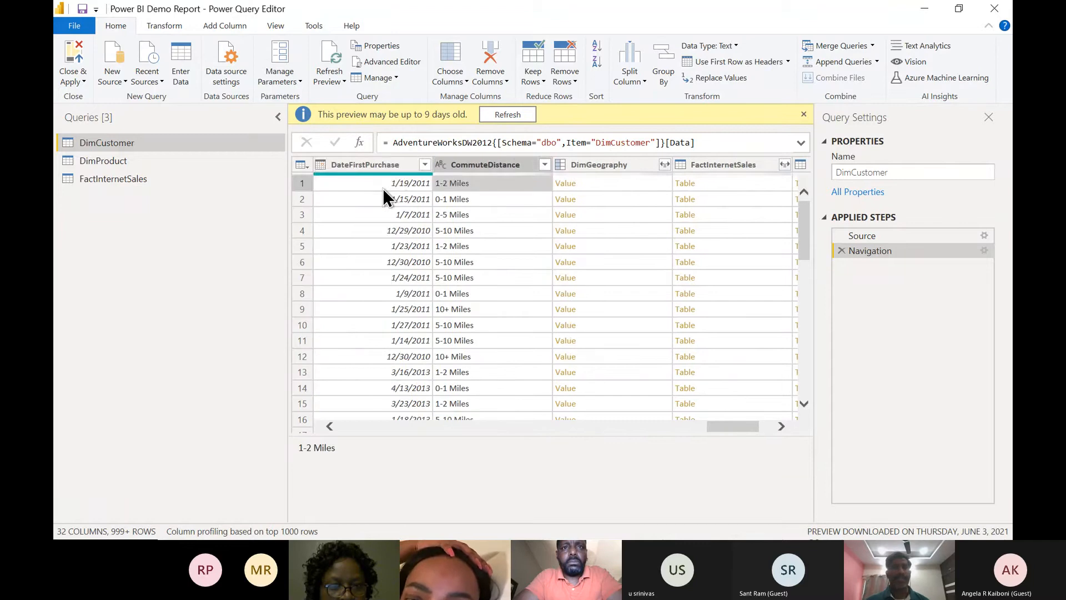
key(Left)
key(Left)
key(Left)
key(Left)
key(Left)
key(Left)
key(Left)
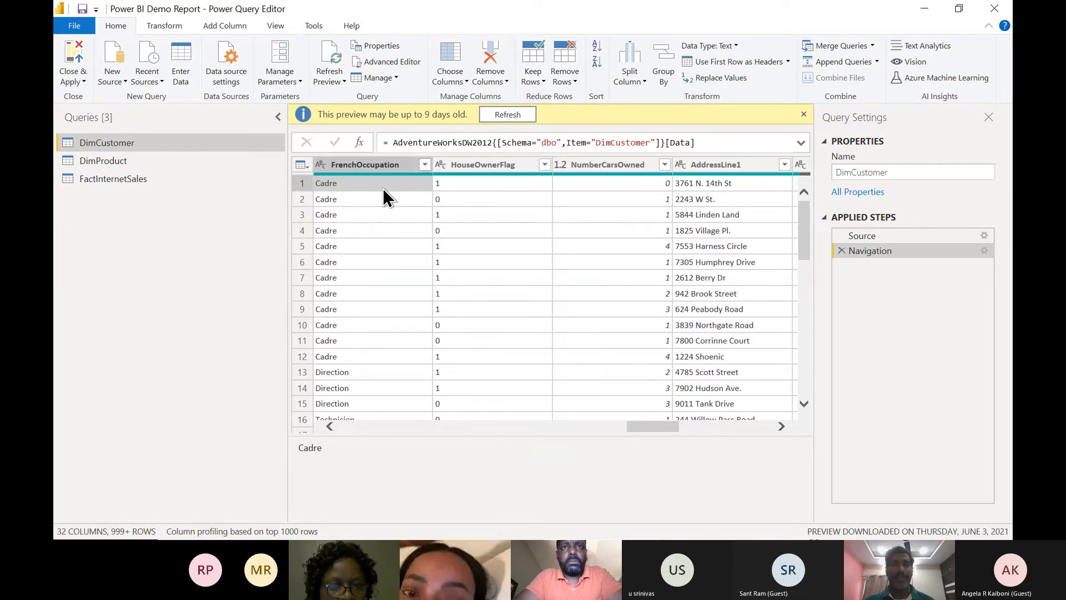
key(Left)
key(Left)
key(Left)
key(Left)
key(Left)
key(Left)
key(Left)
key(Left)
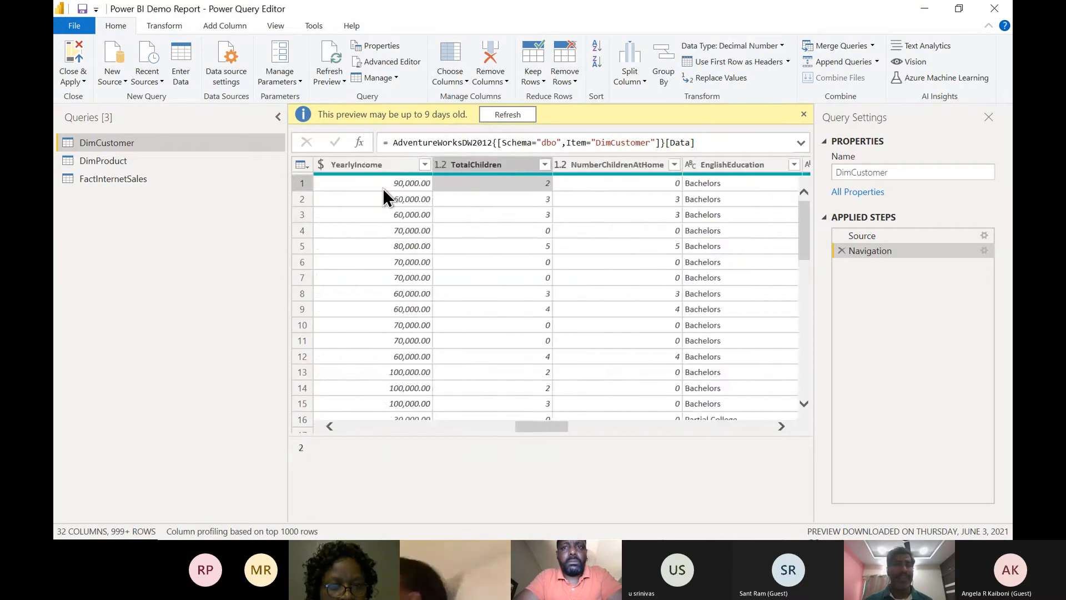
key(Left)
key(Left)
key(Left)
key(Left)
key(Left)
key(Left)
key(Left)
key(Left)
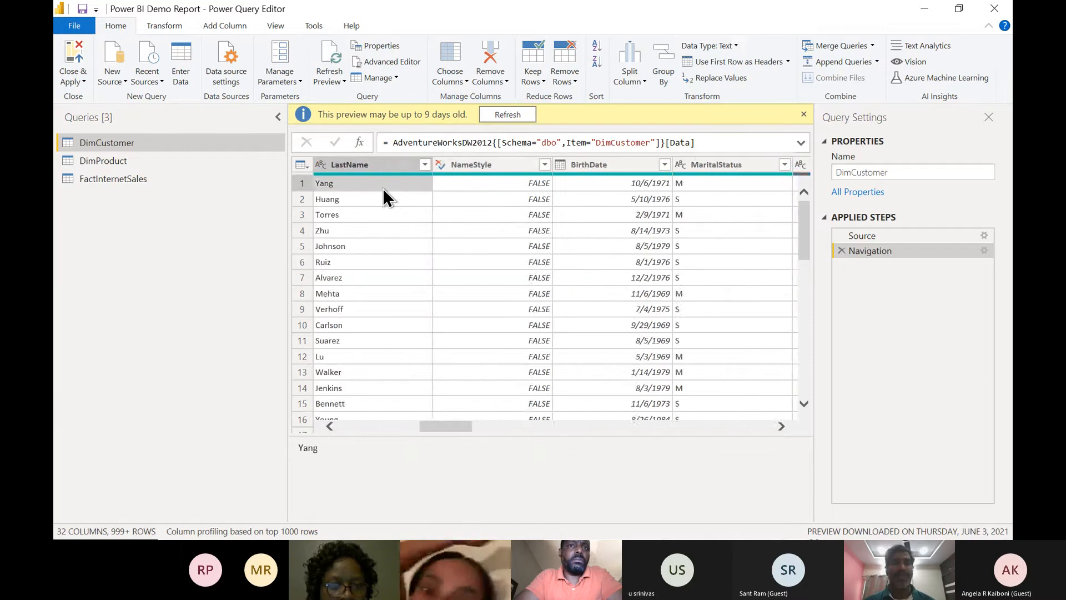
key(Left)
key(Left)
key(Left)
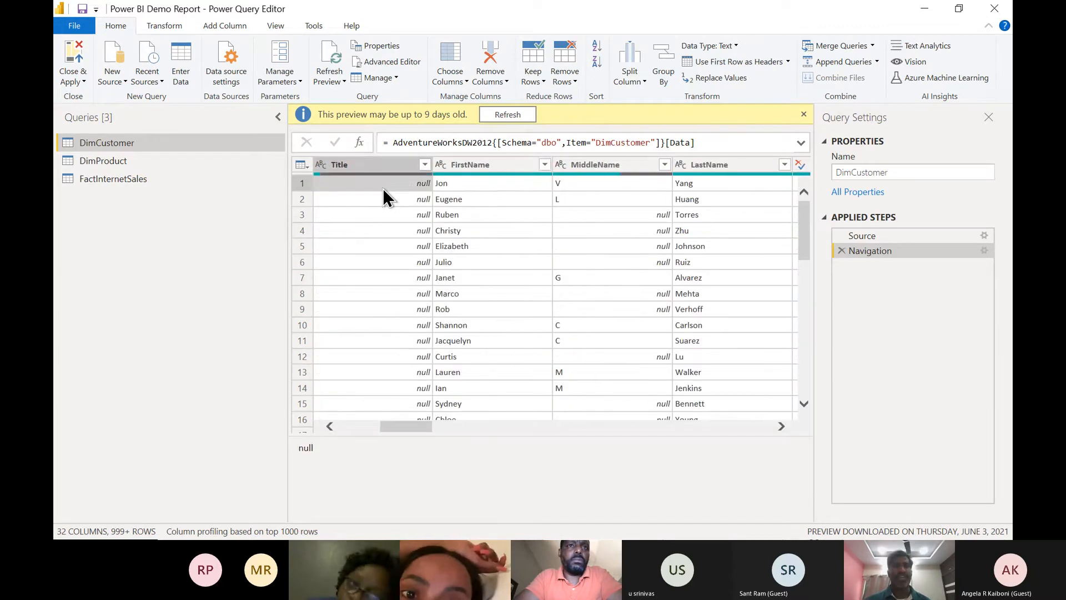
Examine DimCustomer's FirstName, MiddleName and LastName values in the first row, and return to its Title cell
key(Right)
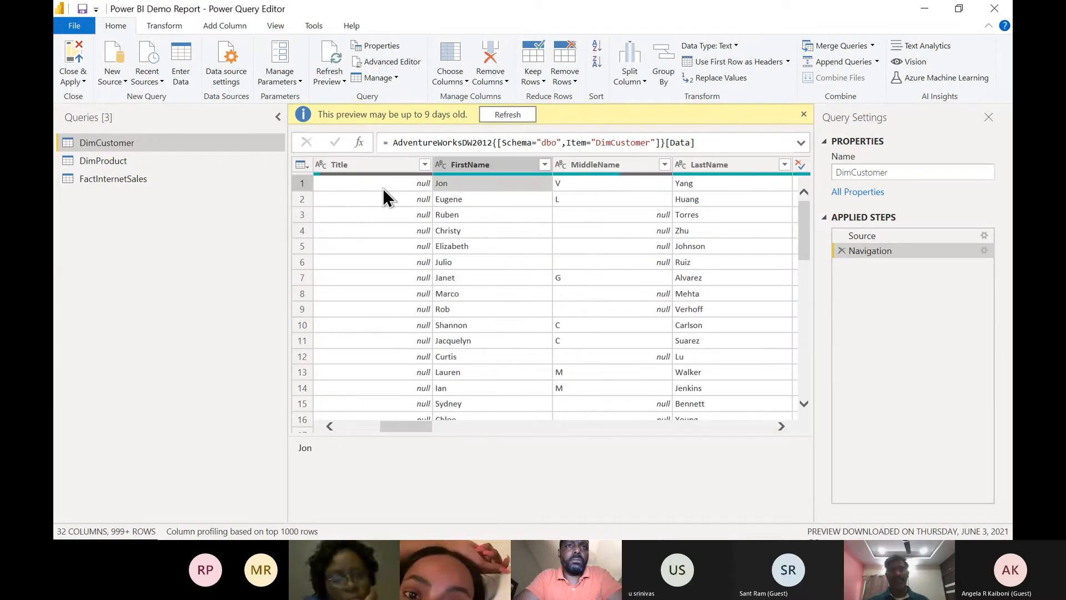
key(Right)
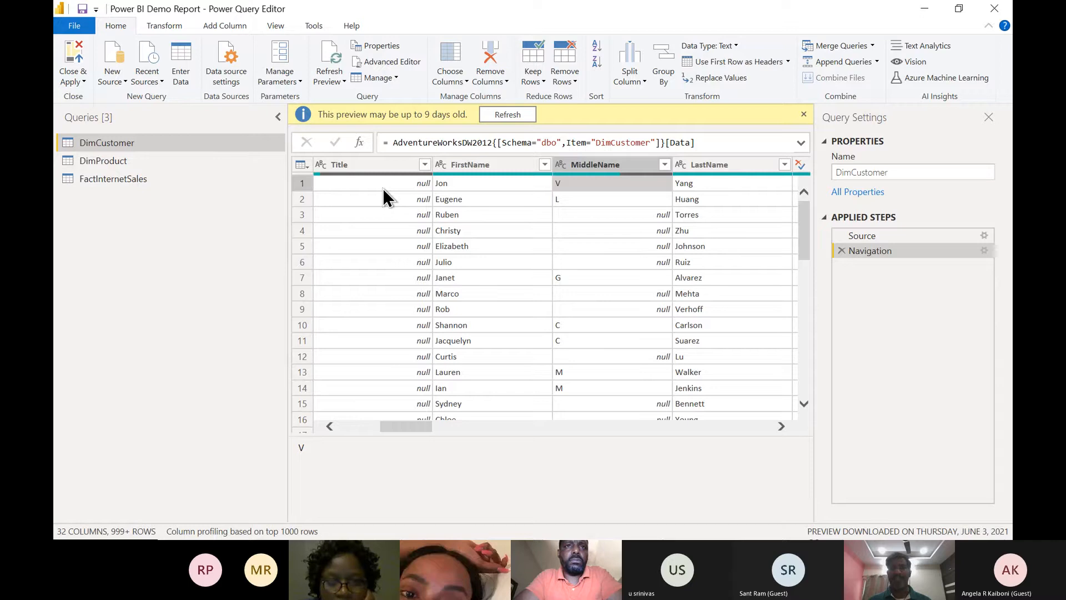
key(Right)
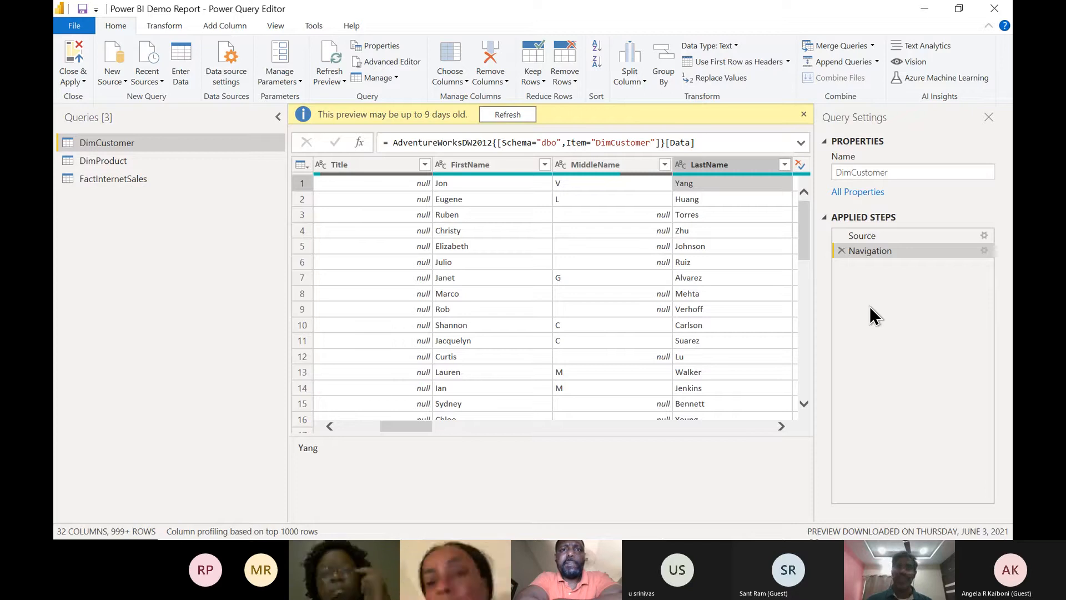
click(391, 184)
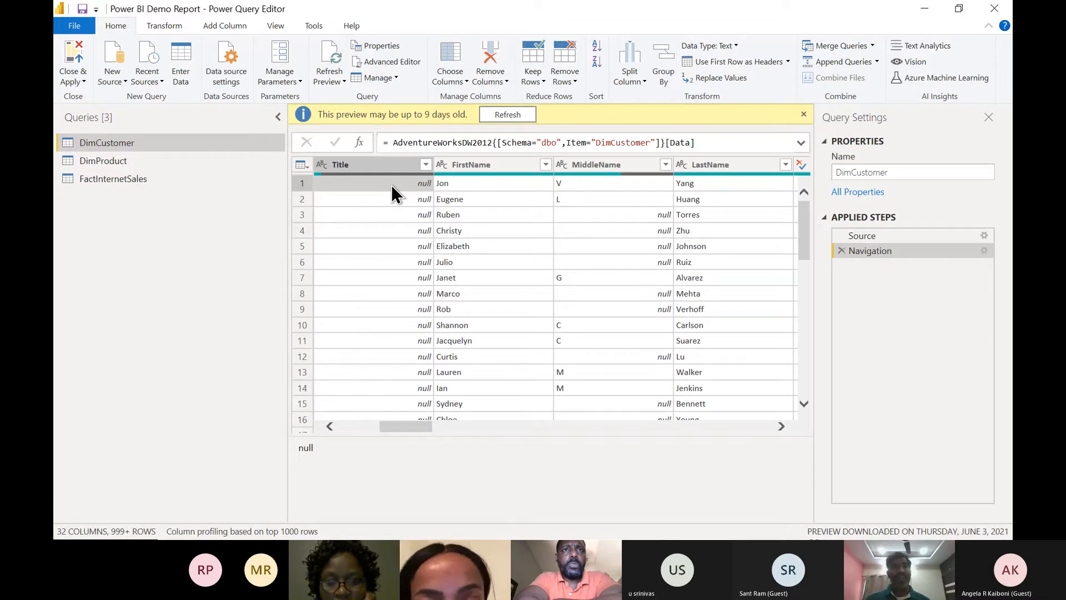
Switch to the README course outline and review the Import connection type and the Basic Transformations topics through Computed columns/calculations
key(Left)
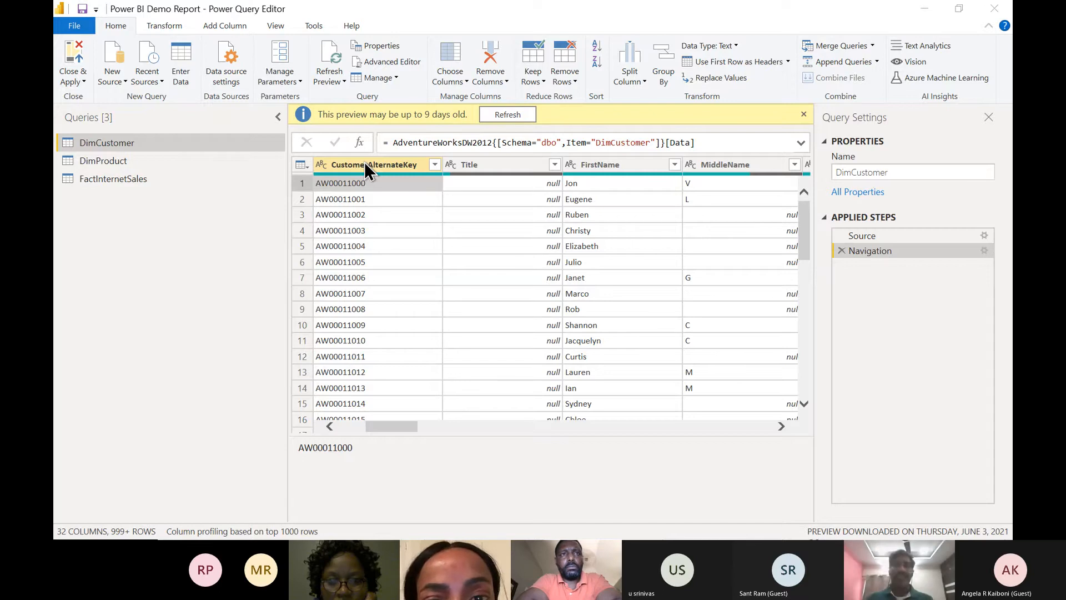
key(alt+Tab)
scroll(361, 161, down, 3)
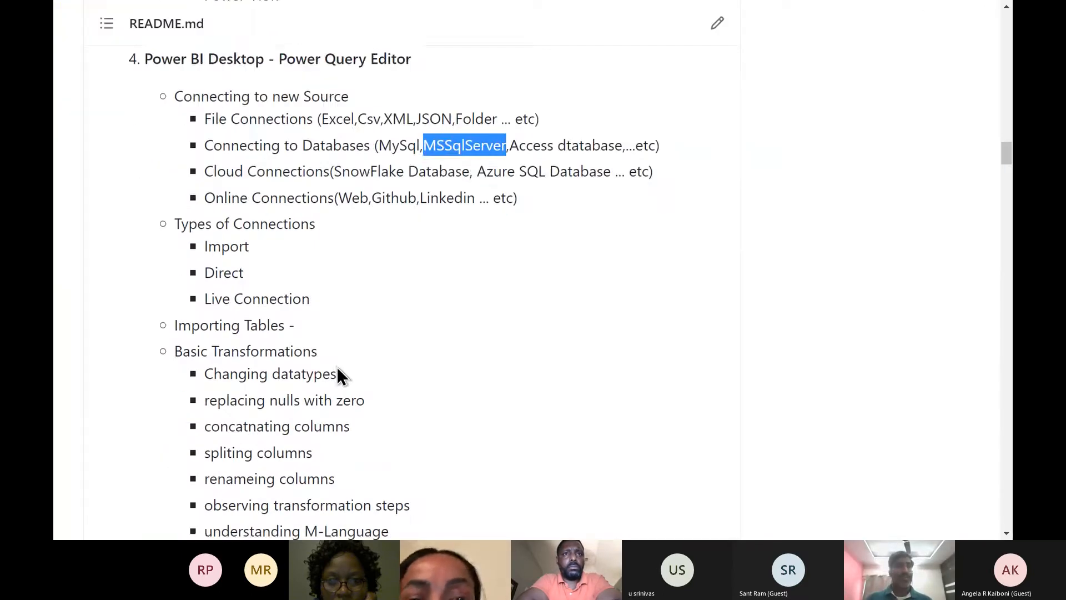
double_click(224, 116)
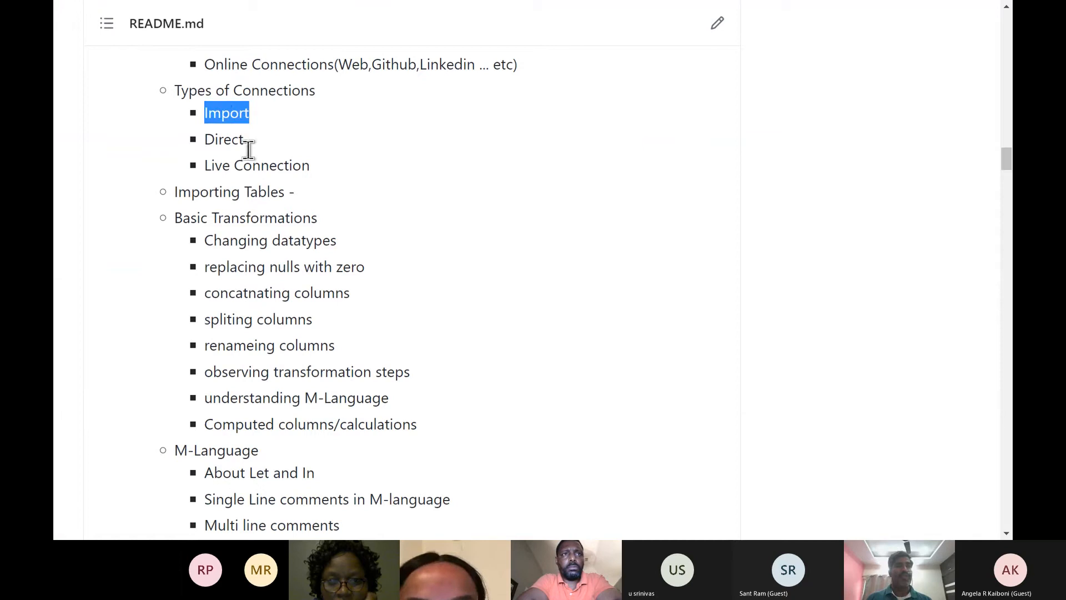
drag(205, 240, 375, 289)
drag(376, 287, 456, 419)
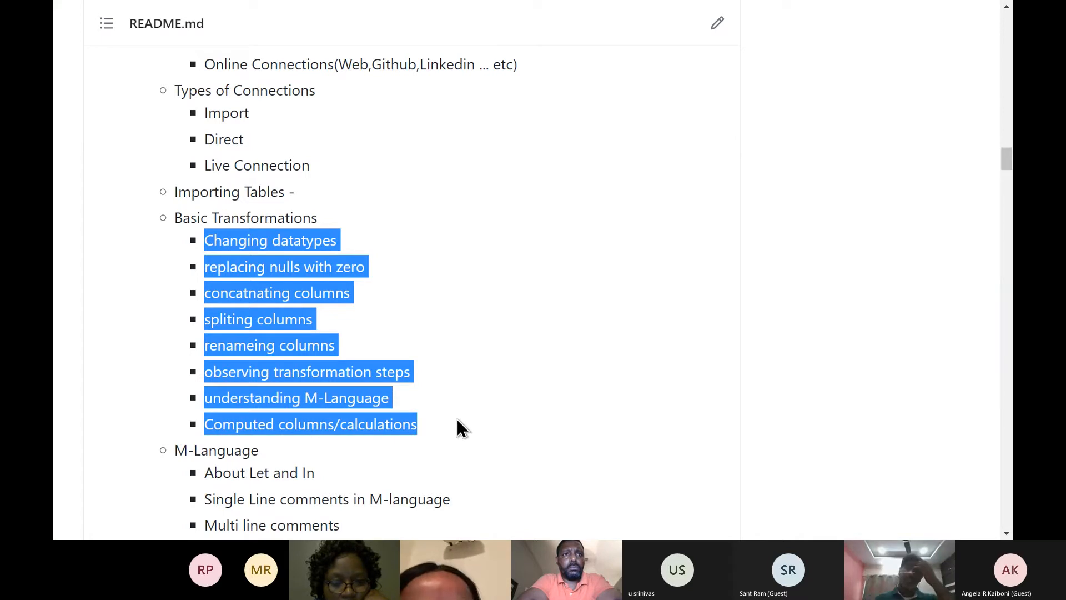
scroll(456, 418, down, 3)
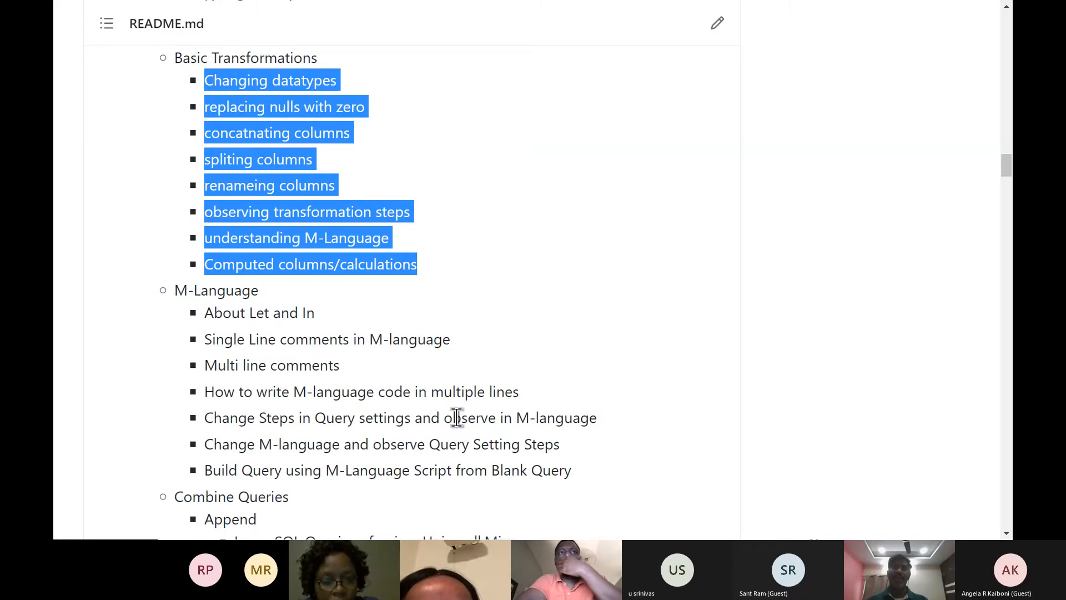
Switch back to Power Query Editor and replace null with Mr in DimCustomer's Title column
key(alt+Tab)
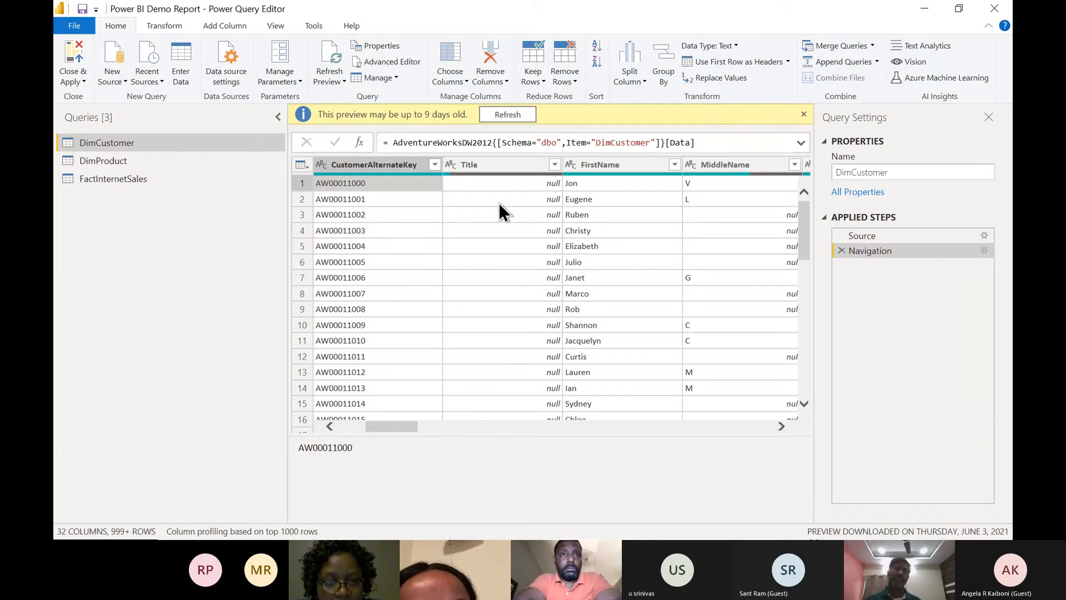
click(508, 166)
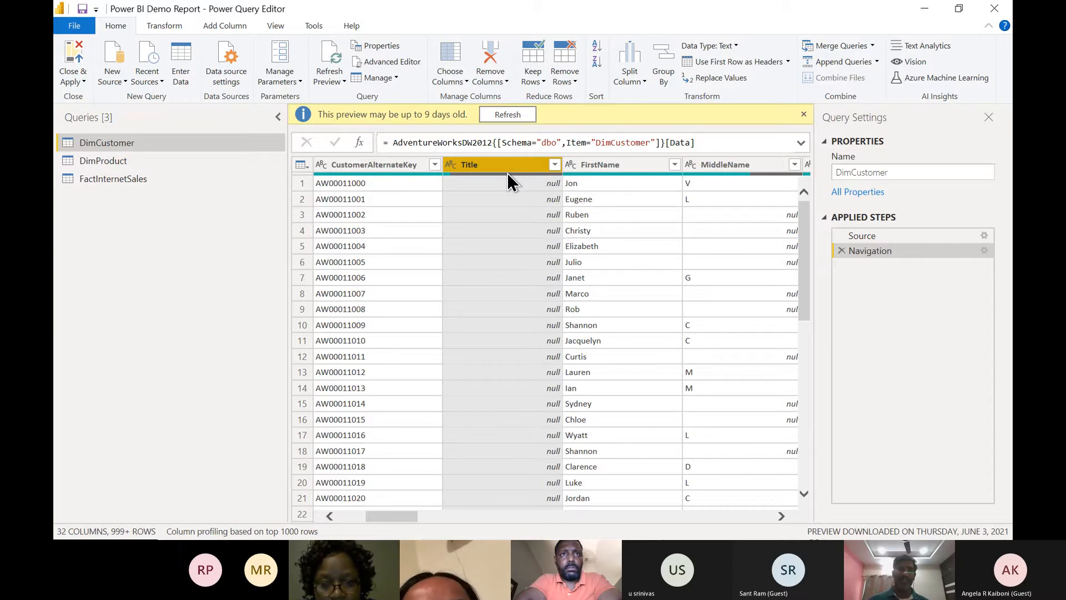
right_click(507, 173)
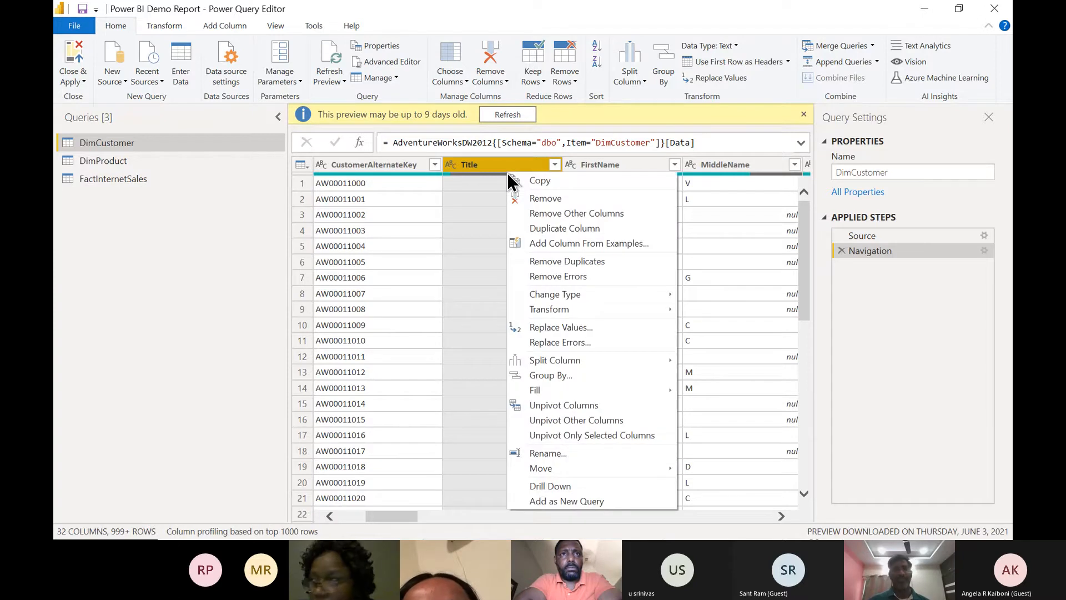
click(584, 325)
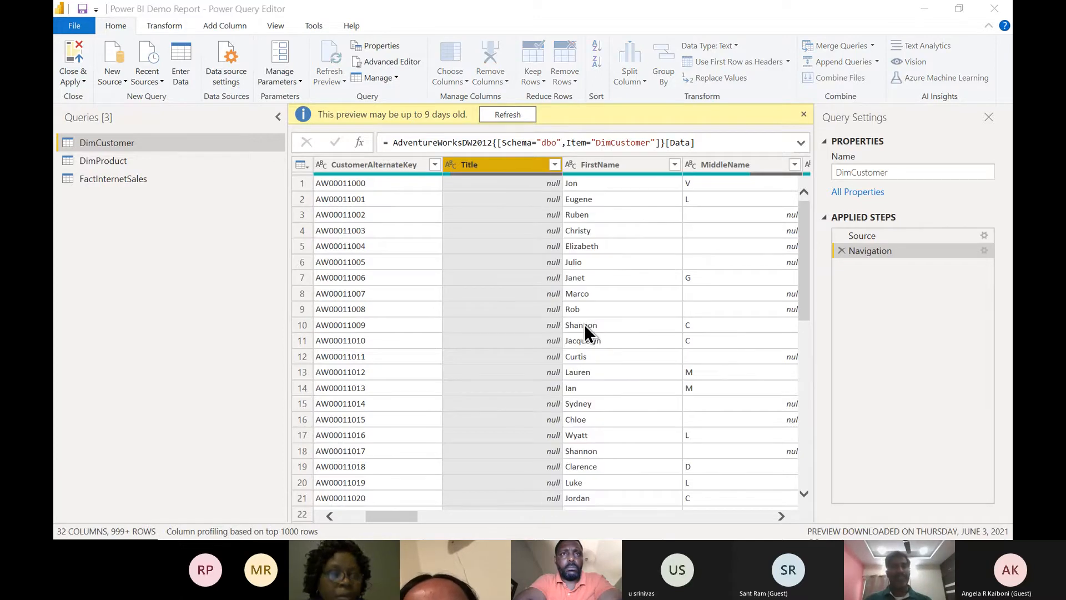
text(n)
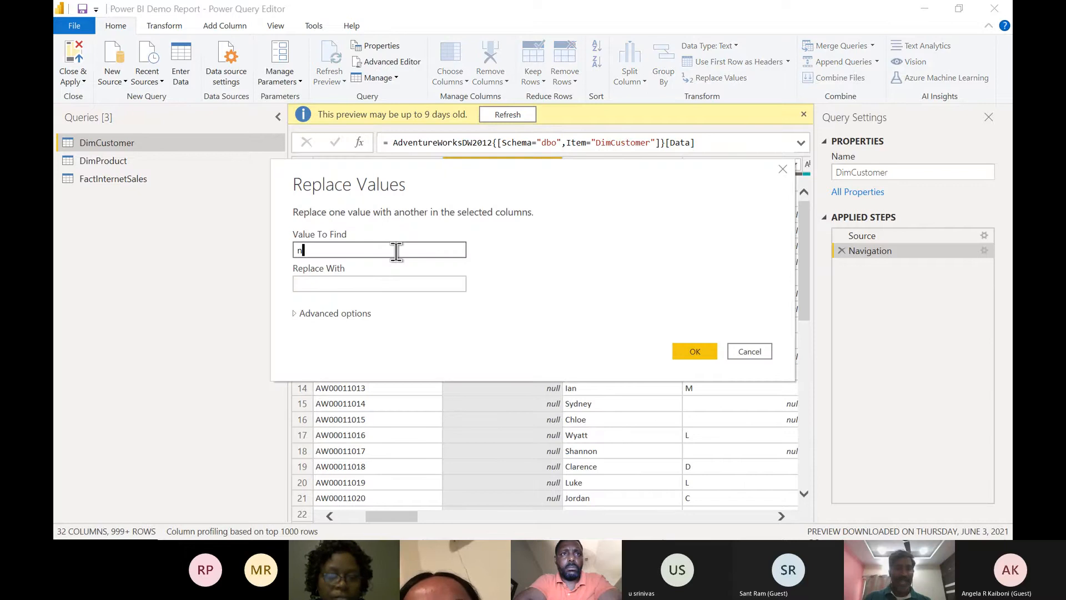
text(ull)
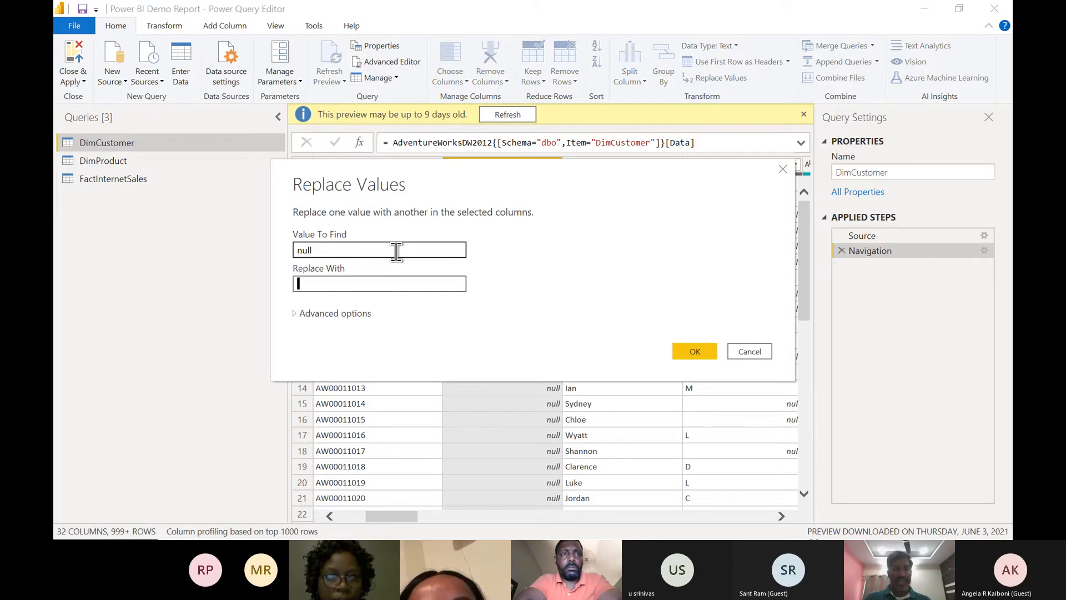
text(Mr)
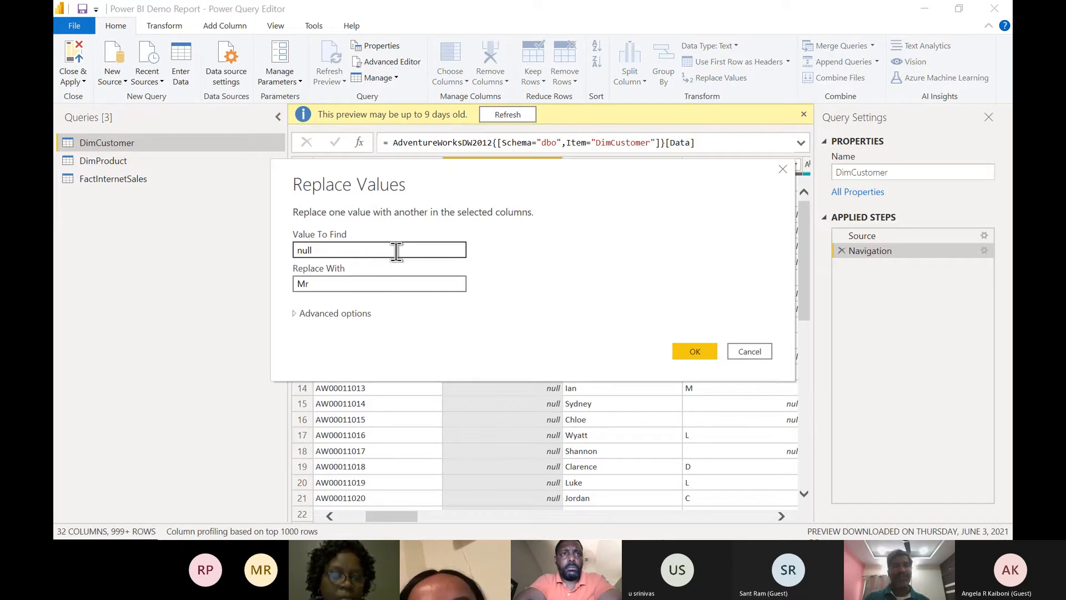
click(701, 351)
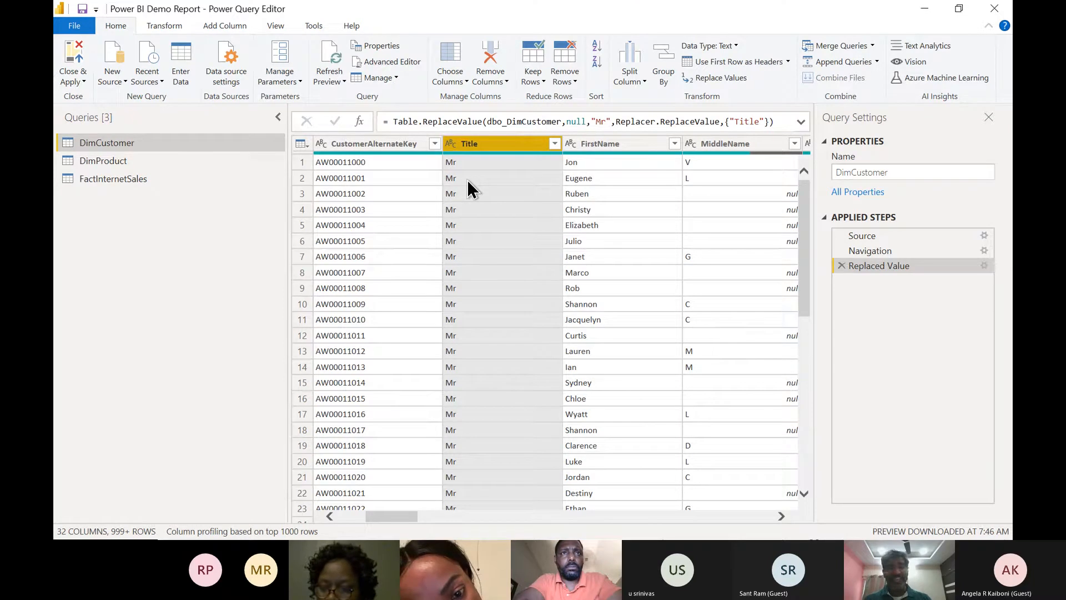
Return to the README outline and look over the M-Language section heading and its topics
key(alt+Tab)
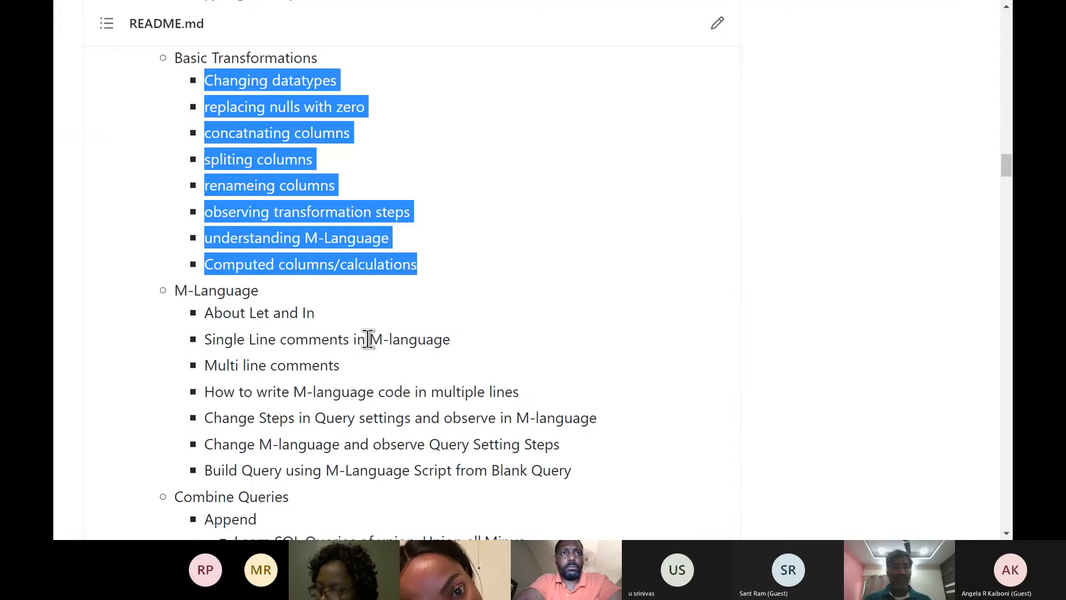
right_click(414, 338)
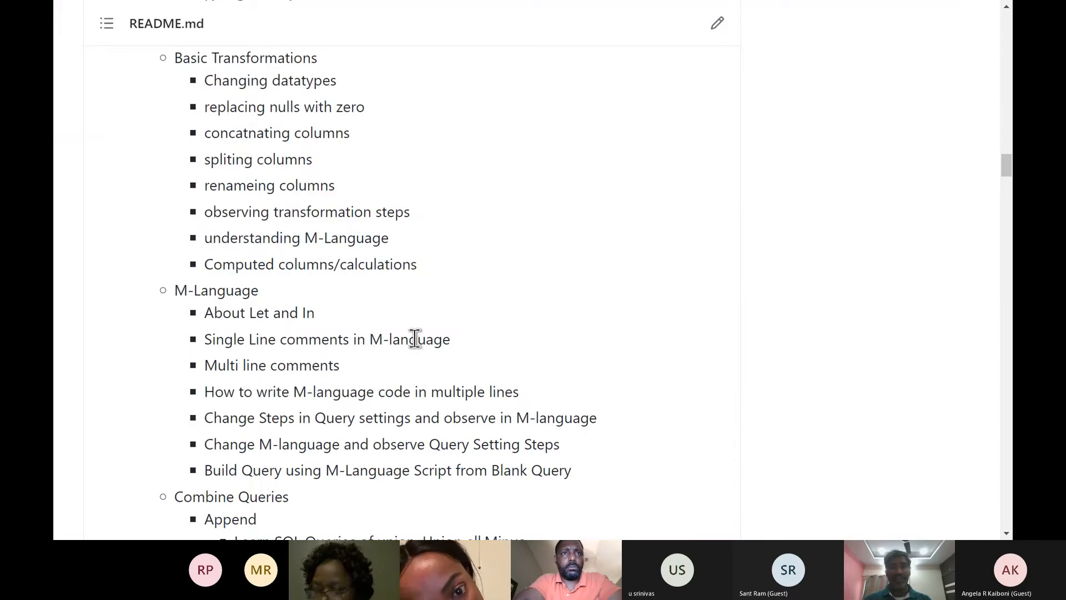
click(175, 289)
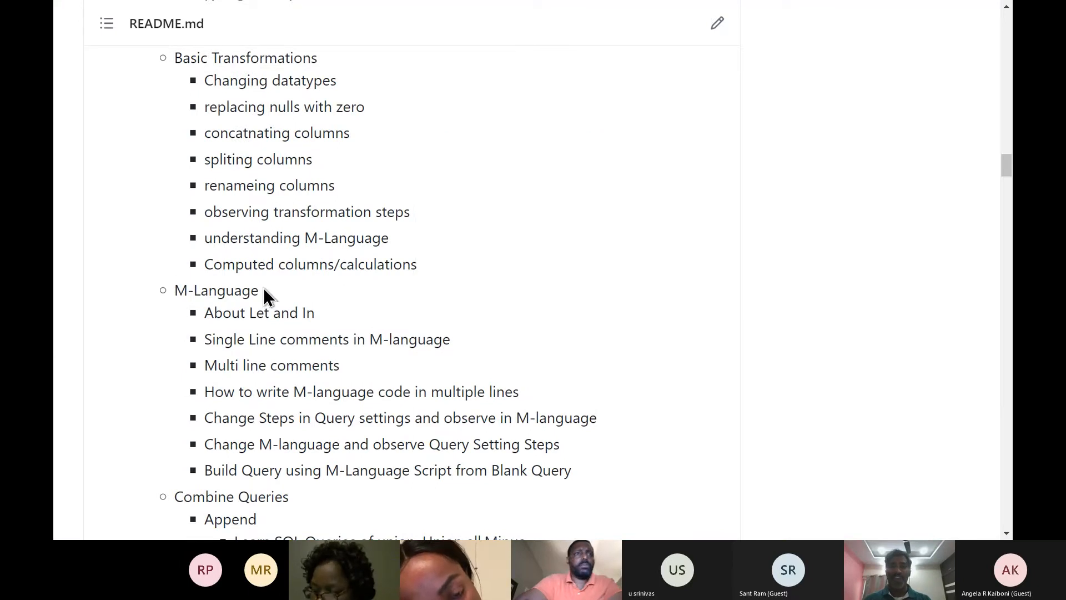
Examine the Replaced Value line of DimCustomer's M code in Power Query's Advanced Editor, and close the editor without changes
key(alt+Tab)
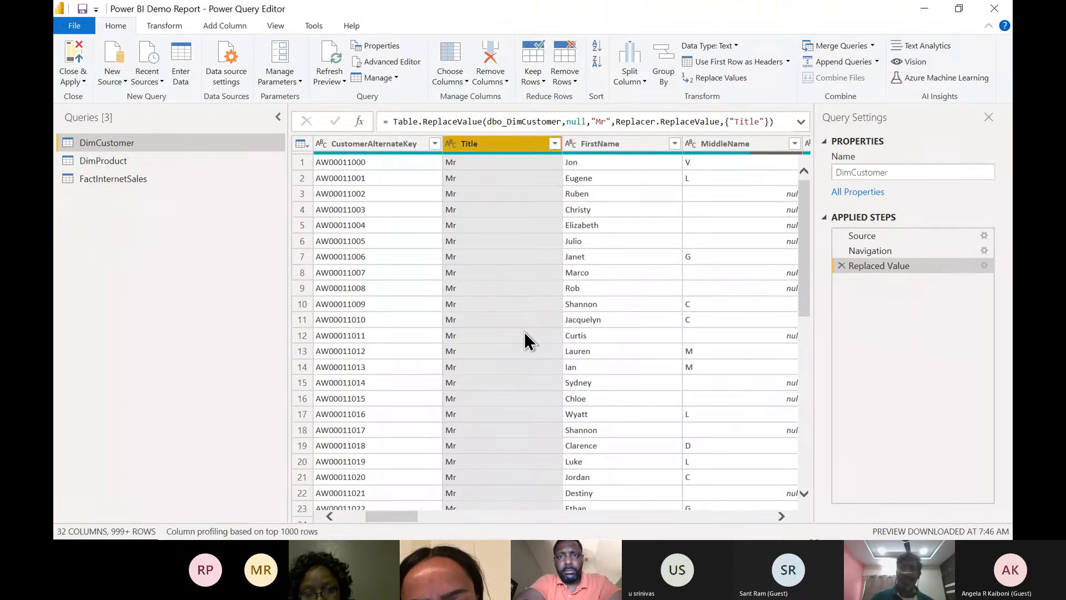
click(413, 62)
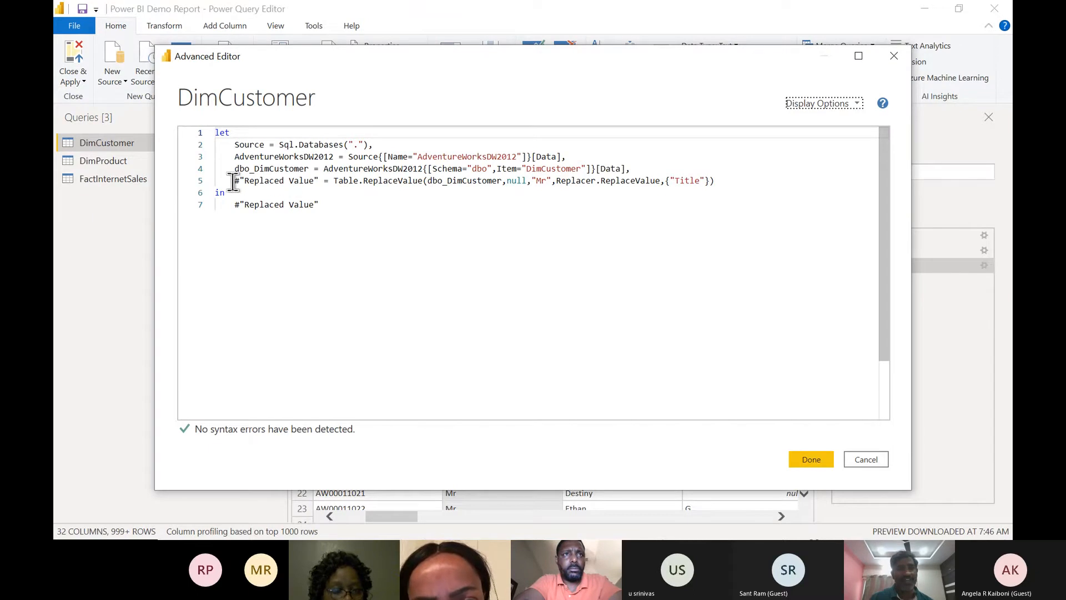
drag(233, 182, 716, 177)
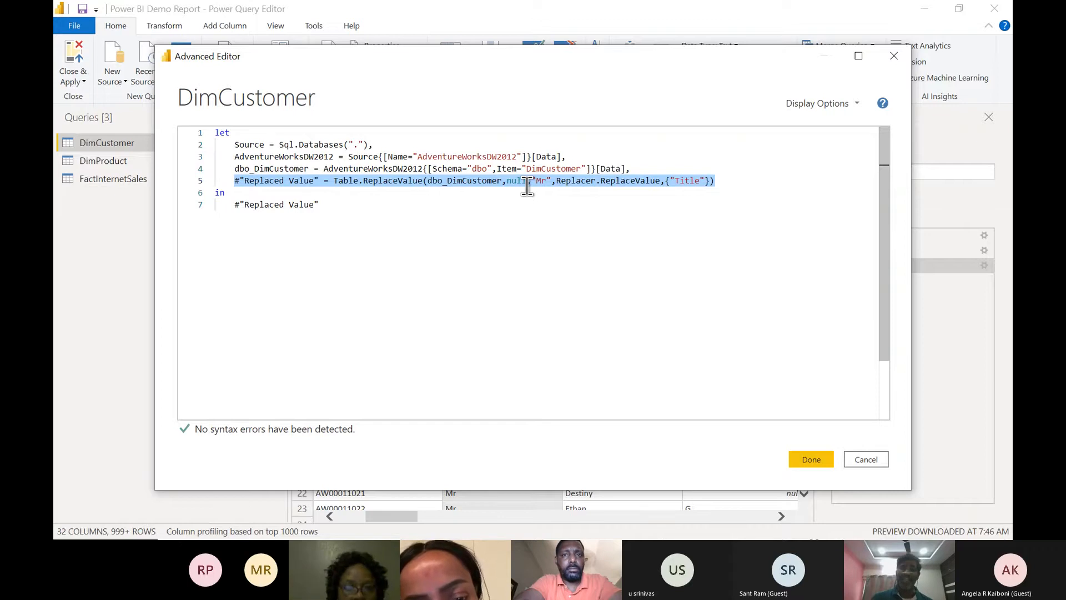
click(866, 460)
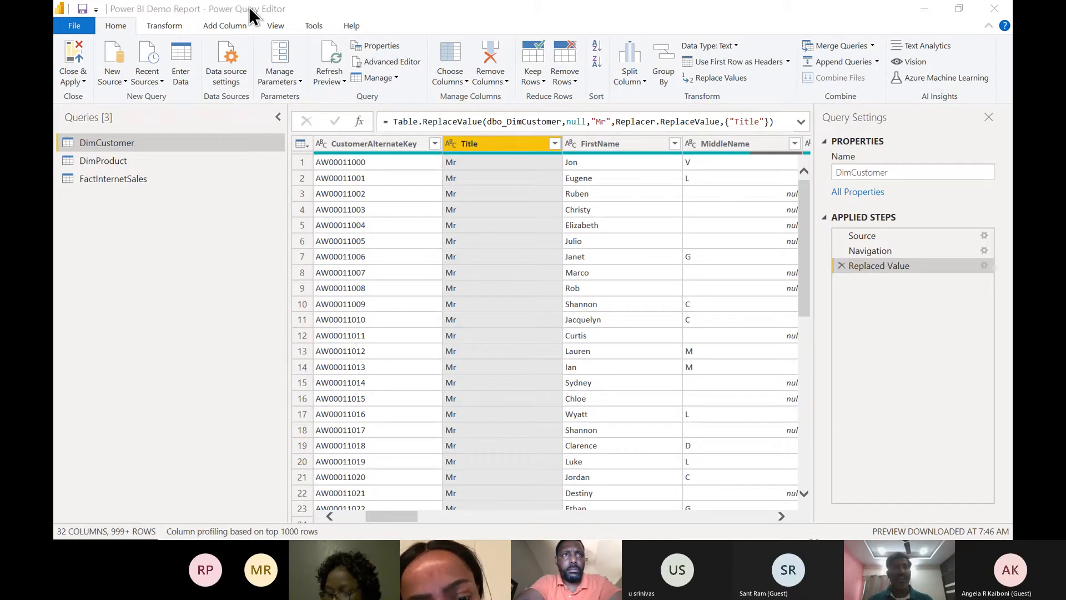
Switch to the README outline and review its M-Language section, highlighting the heading and the word Let
key(alt+Tab)
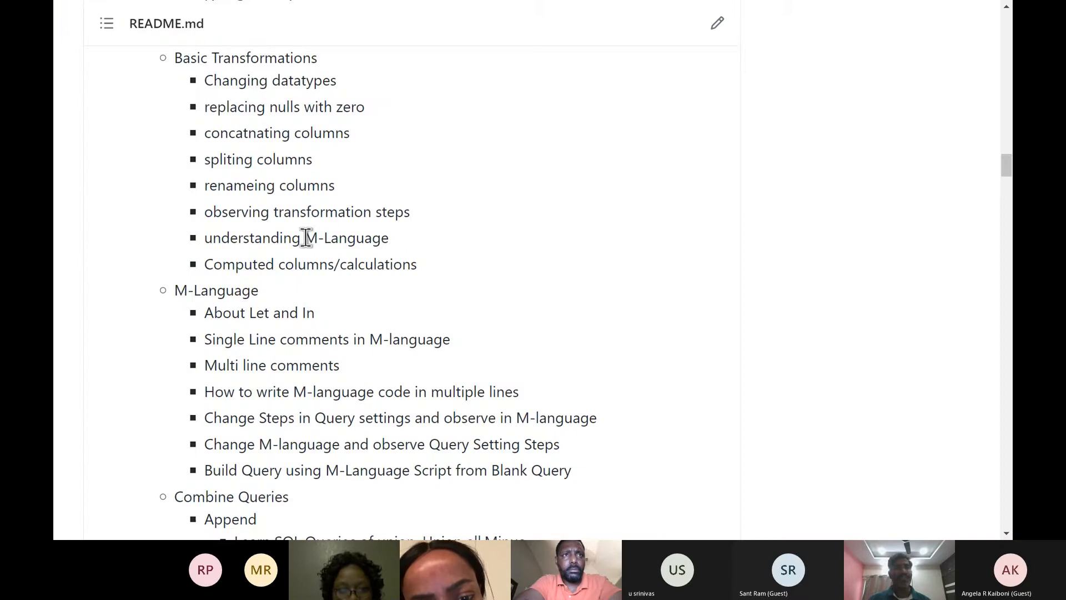
right_click(395, 245)
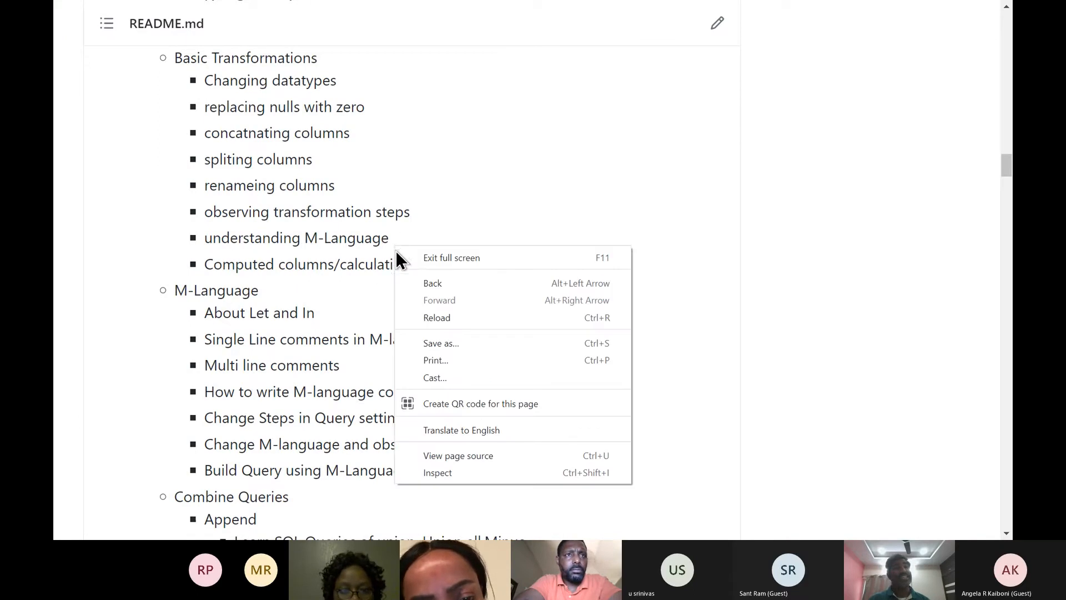
click(311, 355)
scroll(311, 365, down, 2)
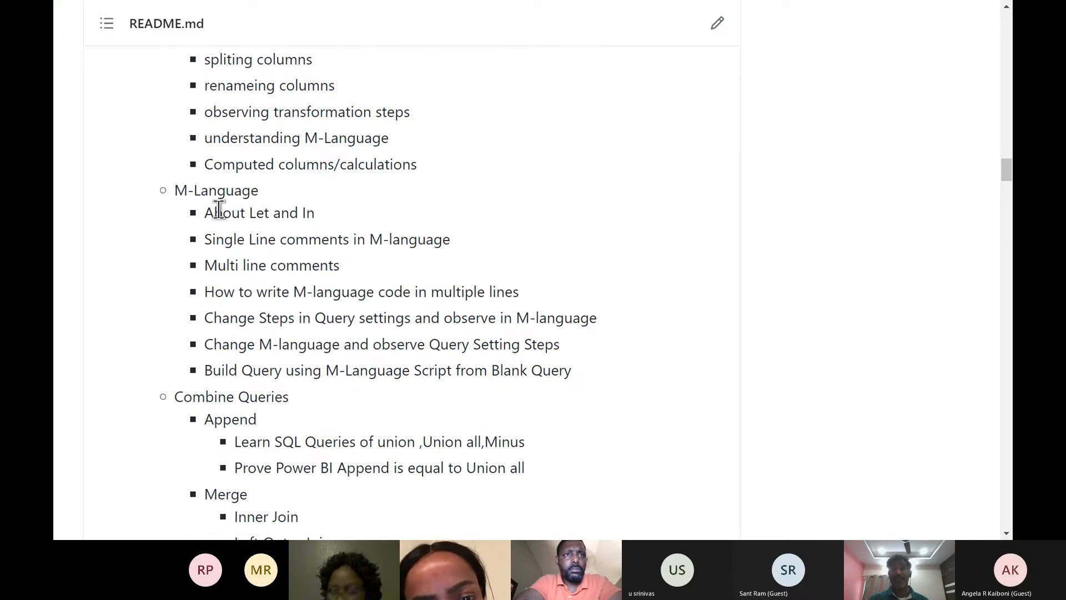
drag(178, 192, 264, 190)
click(268, 192)
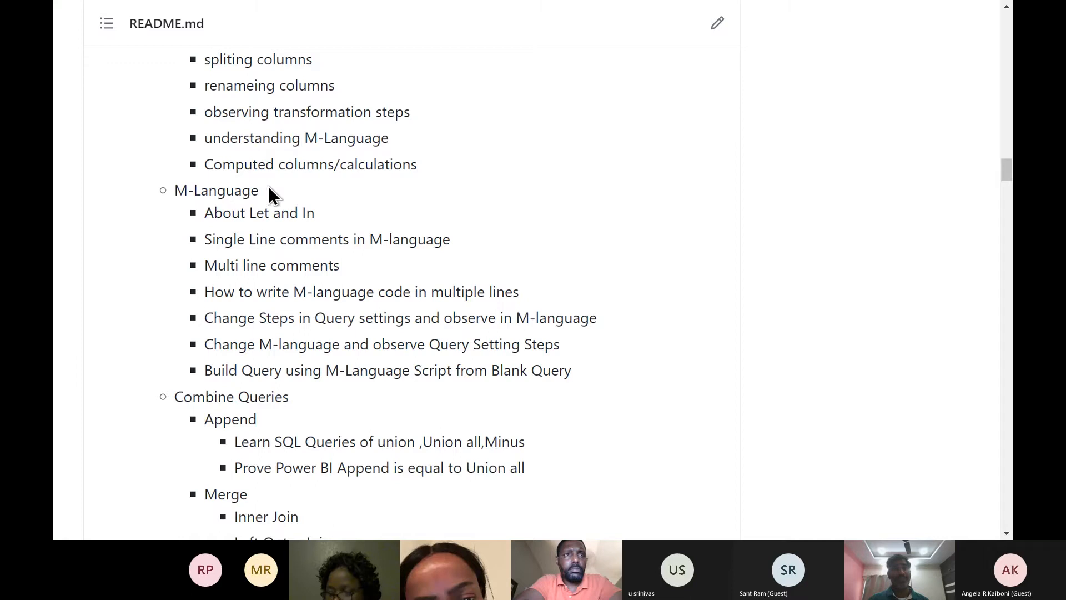
drag(175, 190, 252, 192)
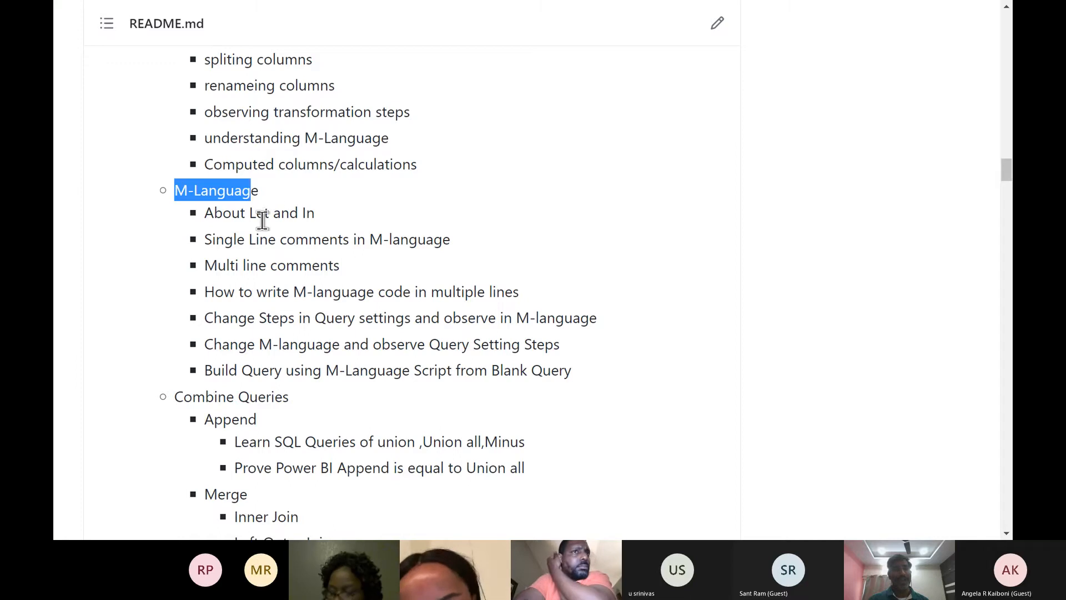
double_click(262, 216)
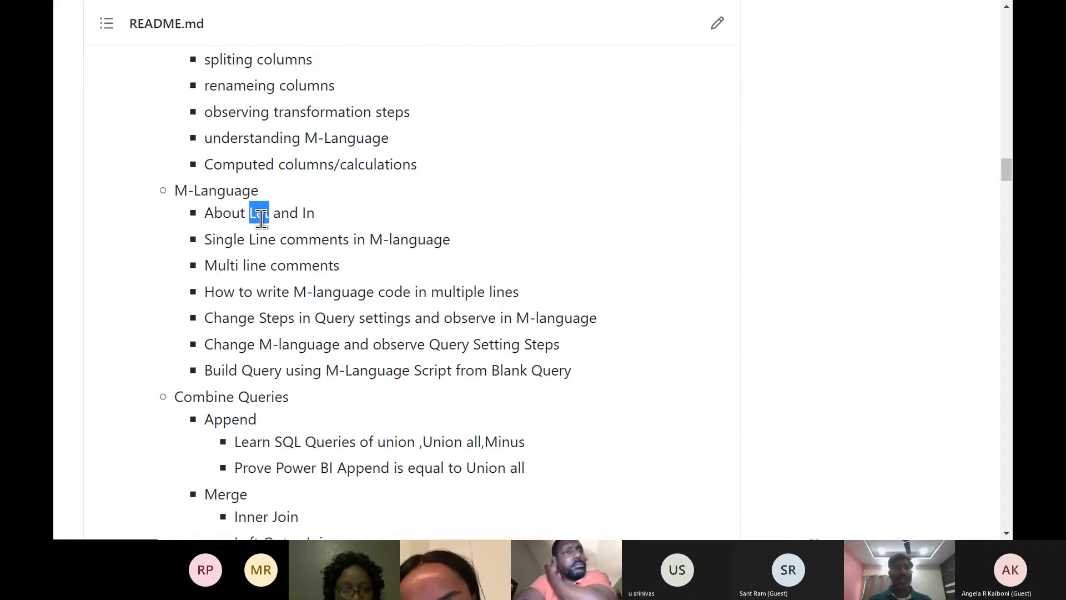
Compare the README's Let and In topic with the let and in keywords in DimCustomer's Advanced Editor, and close the editor without changes
key(alt+Tab)
click(404, 64)
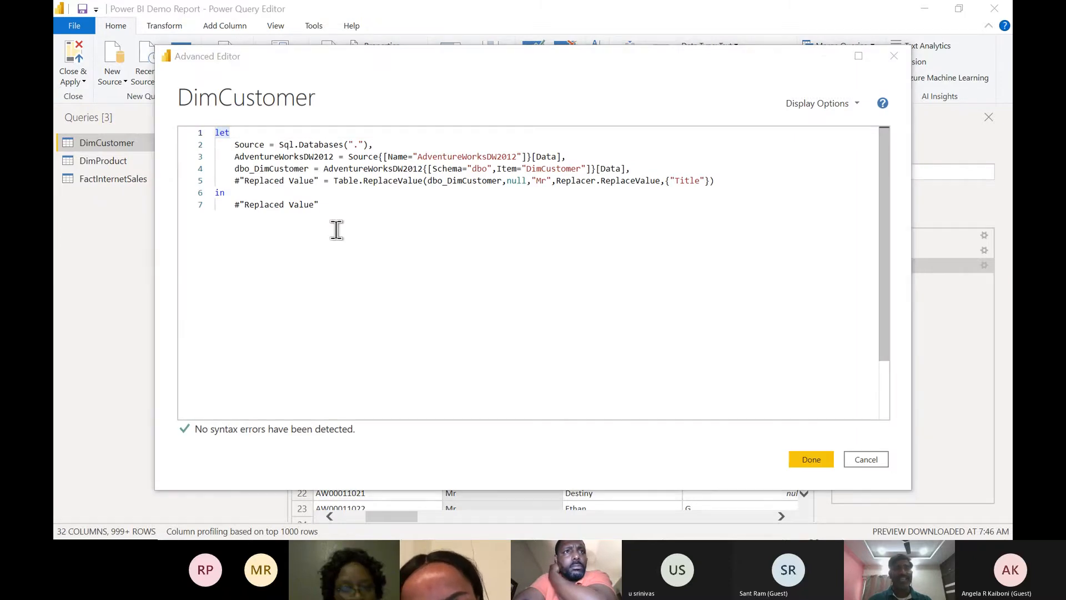
key(alt+Tab)
key(Tab)
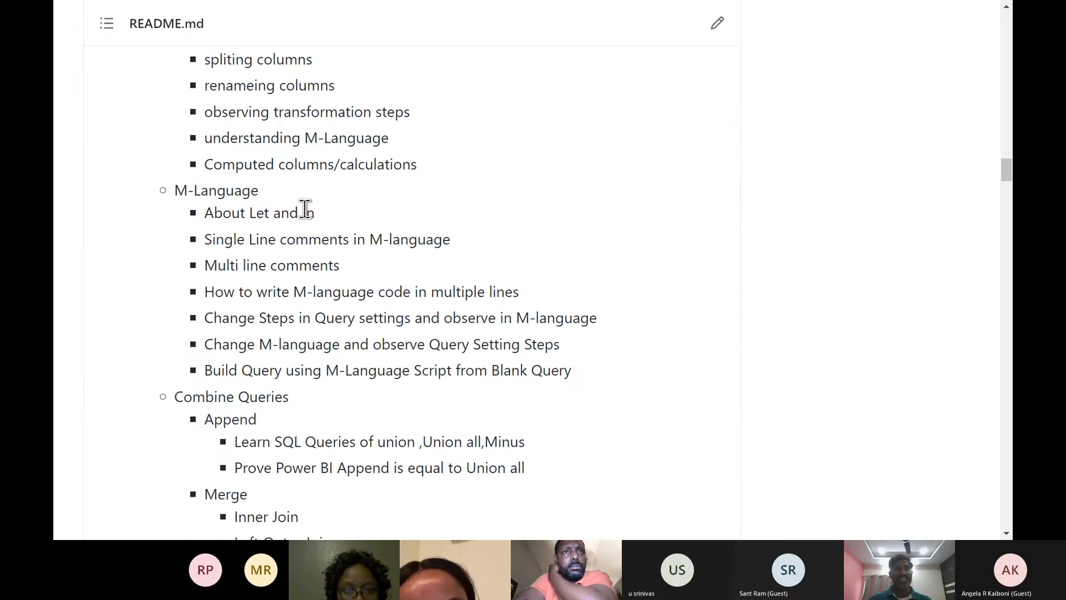
double_click(307, 212)
key(alt+Tab)
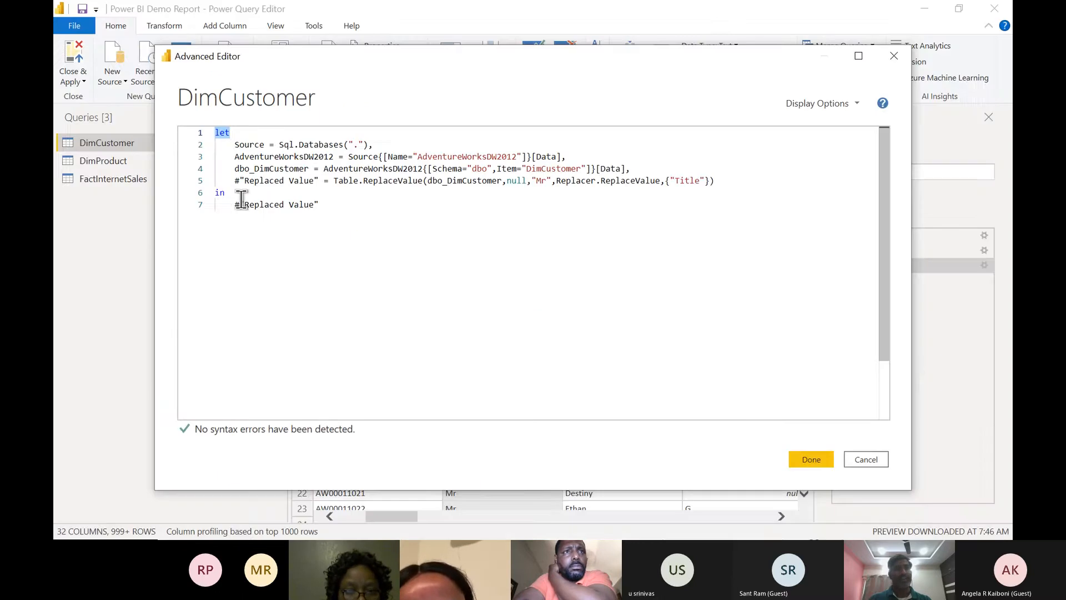
click(220, 193)
double_click(220, 192)
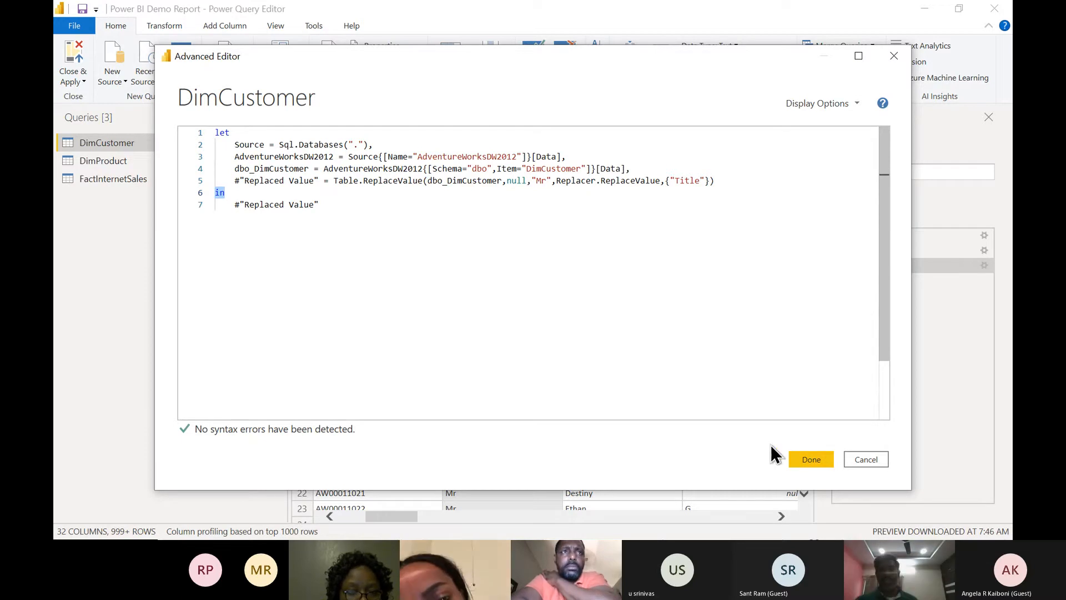
click(865, 461)
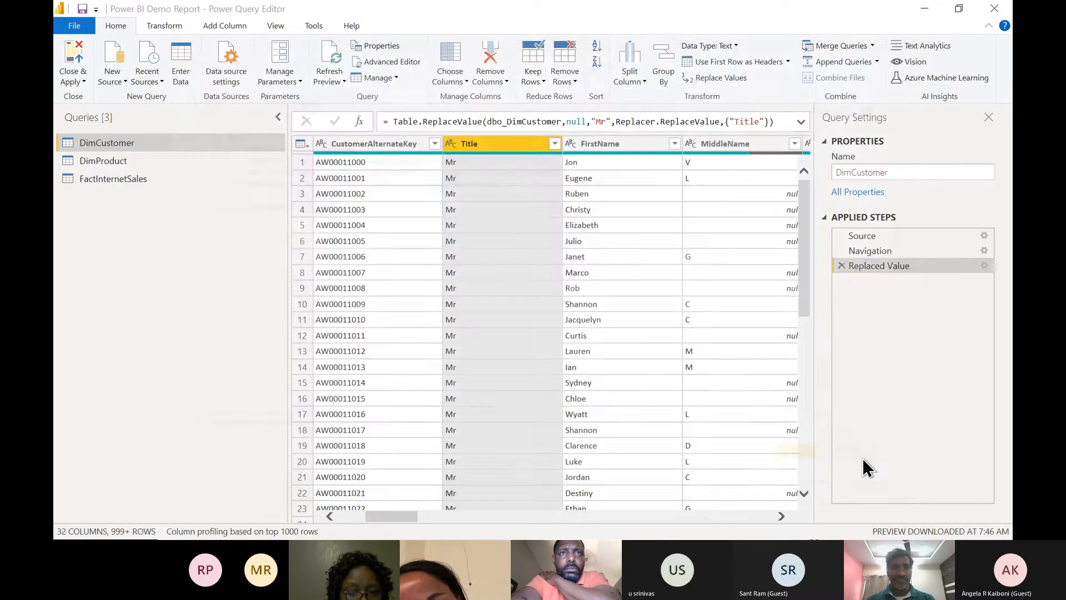
Go back to the README outline and review the topics from M-Language through the Append and Merge joins under Combine Queries
key(alt+Tab)
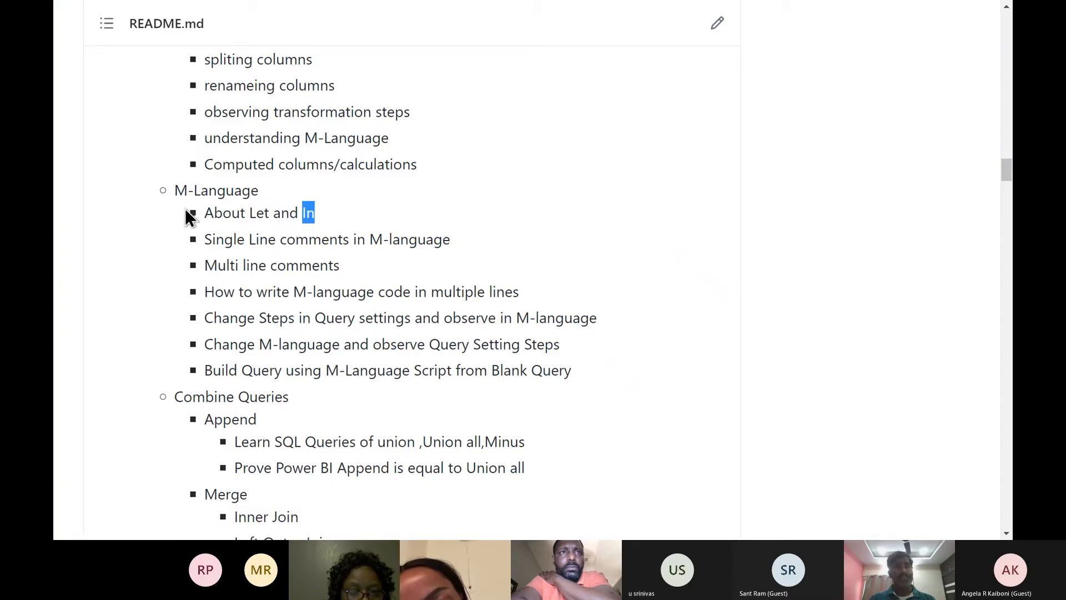
drag(179, 190, 260, 191)
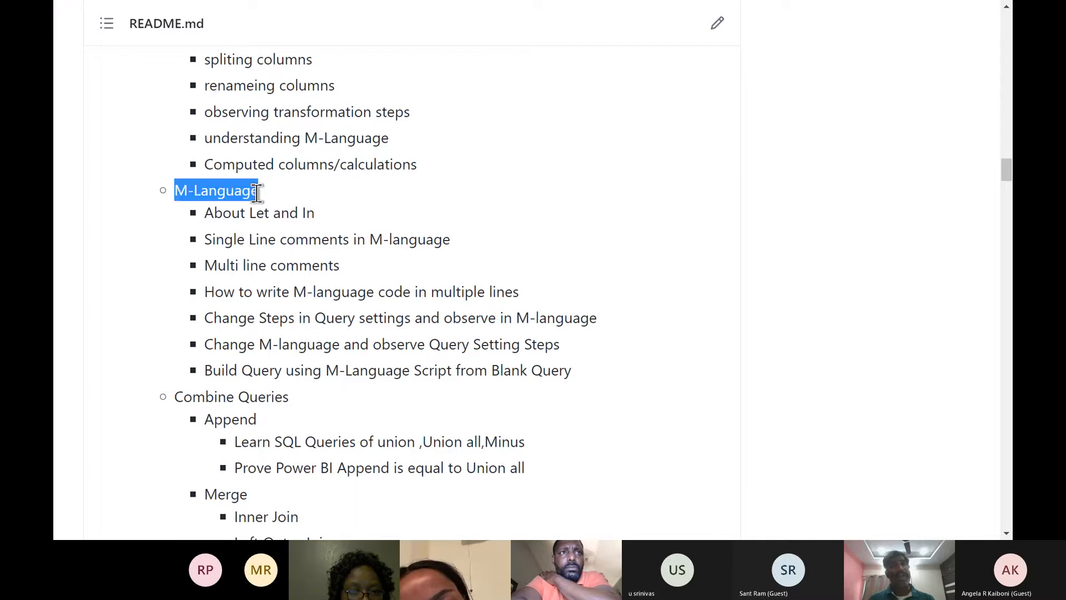
click(261, 195)
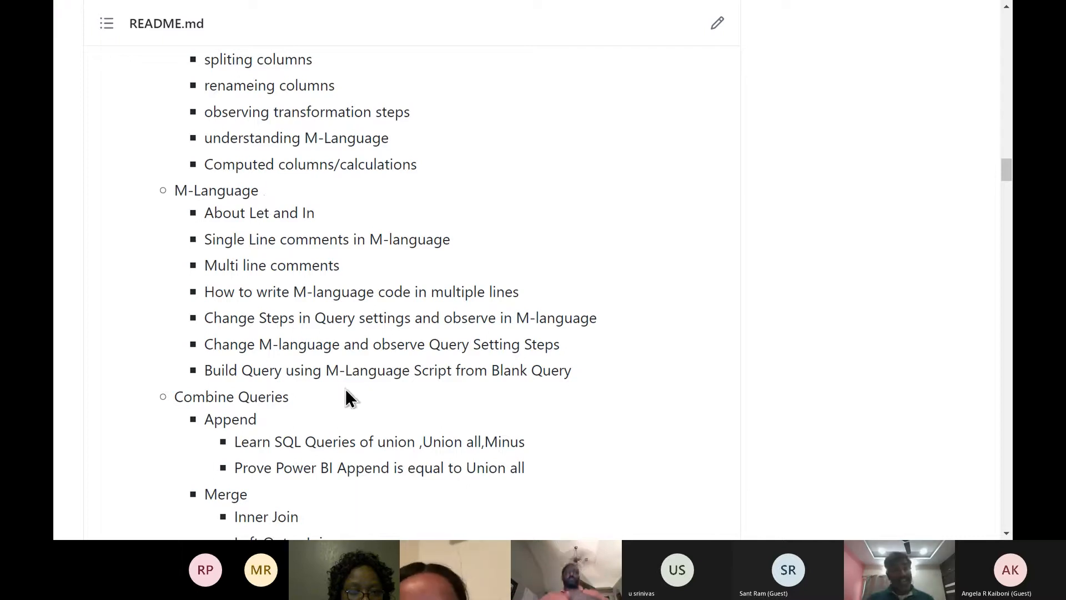
scroll(345, 397, down, 2)
scroll(346, 390, down, 1)
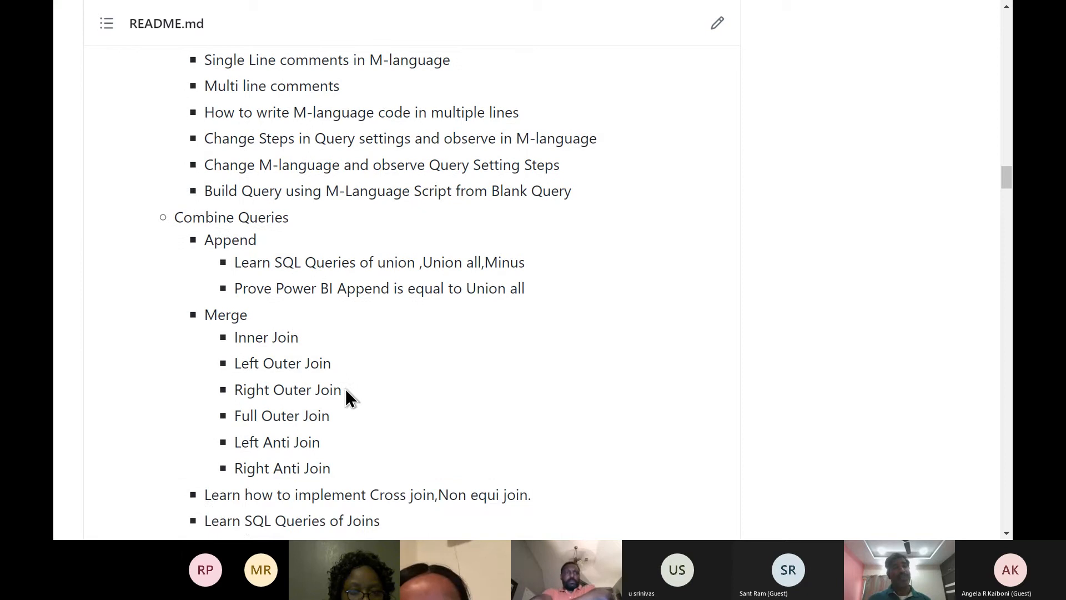
Highlight the README's Combine Queries topics from Append through Right Anti Join and review the topics below them
drag(174, 213, 337, 468)
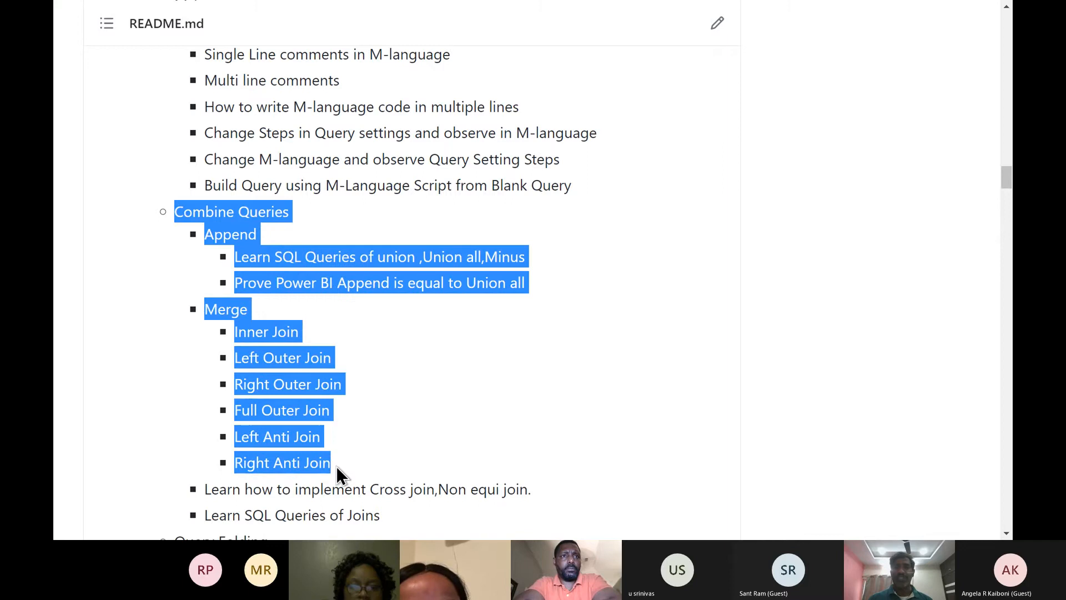
scroll(337, 468, down, 1)
scroll(337, 468, down, 1)
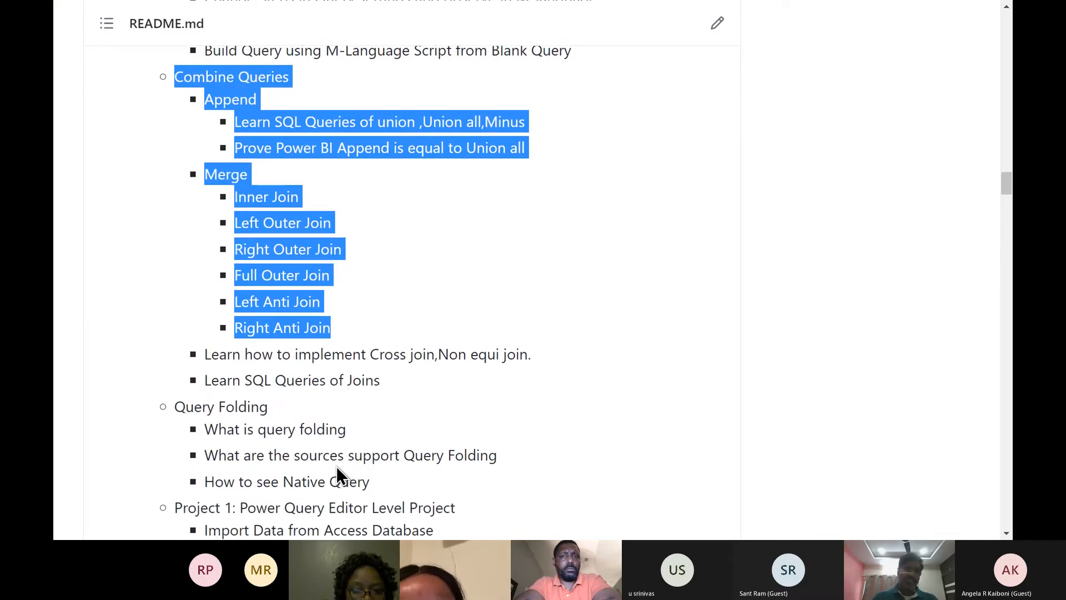
Switch to Power Query Editor, examine the join kinds offered for merging DimCustomer as a new query, and cancel the merge
key(alt+Tab)
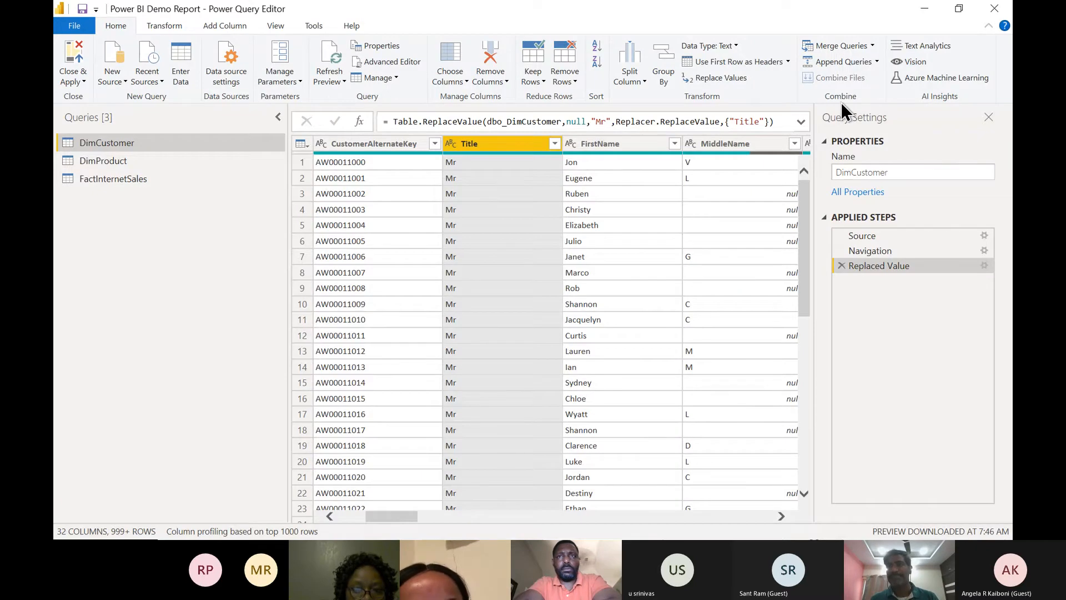
click(873, 47)
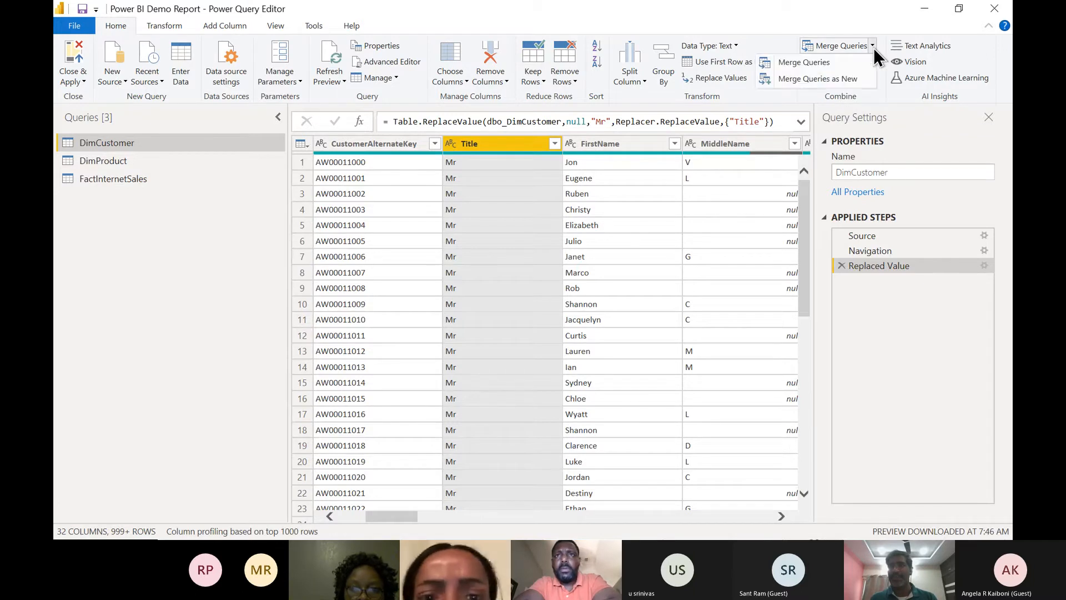
click(841, 79)
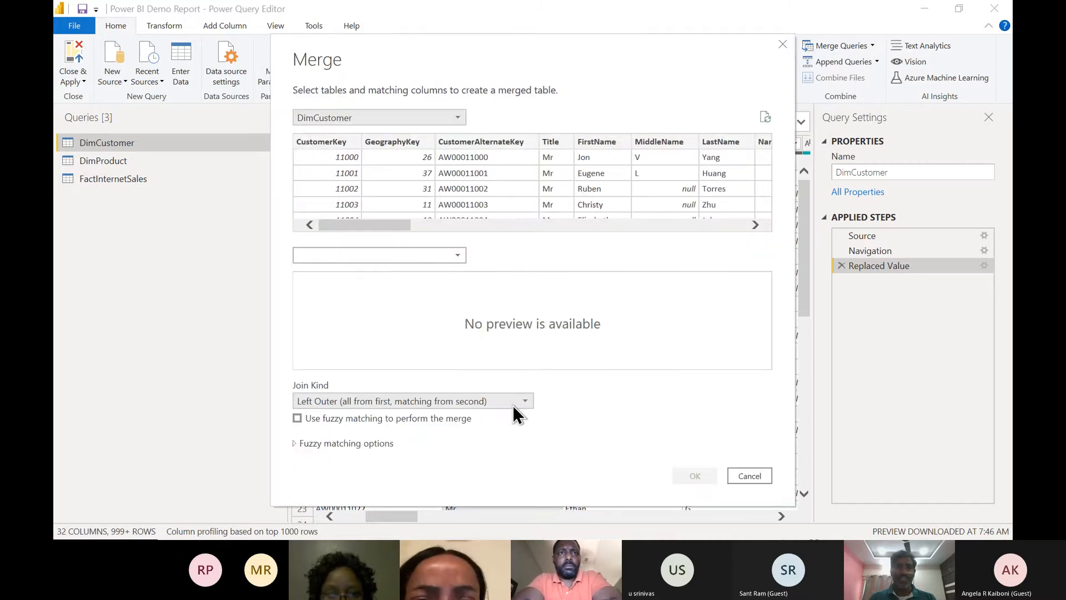
click(512, 405)
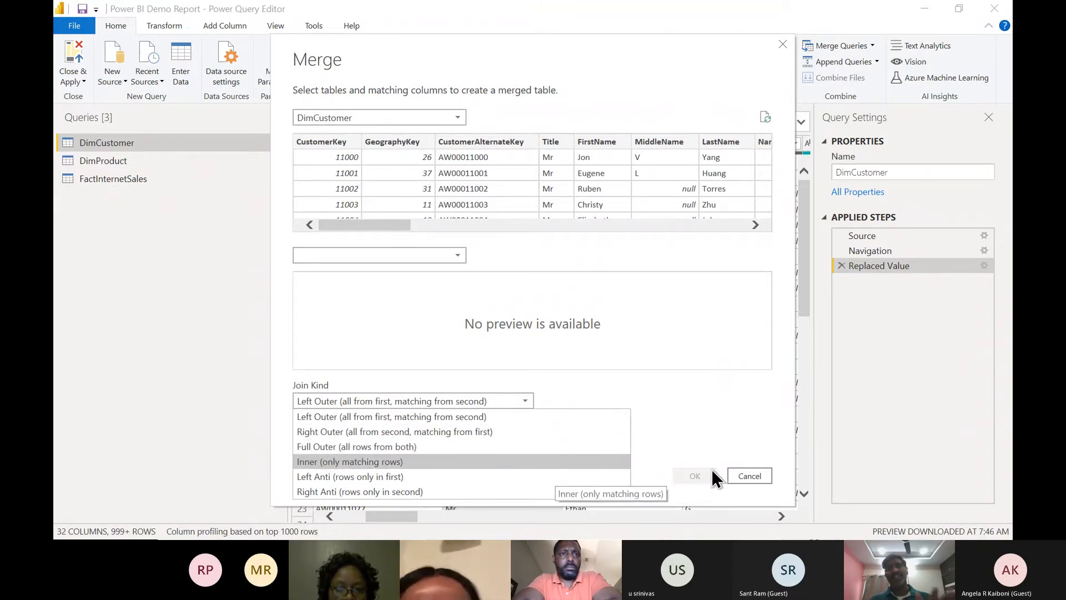
click(755, 474)
click(755, 475)
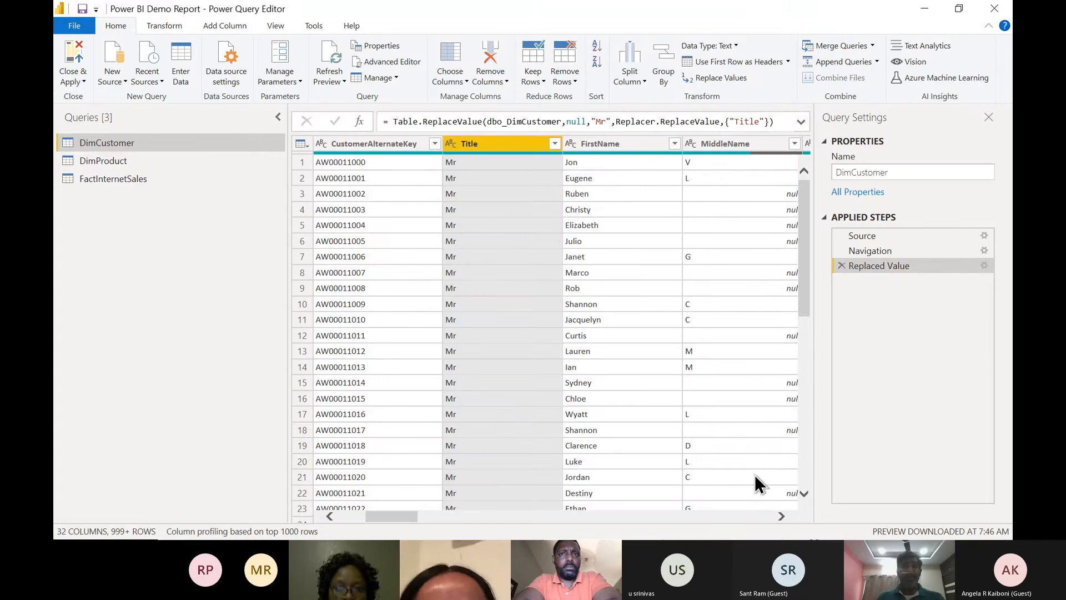
Return to the README outline and highlight the Query Folding heading
key(alt+Tab)
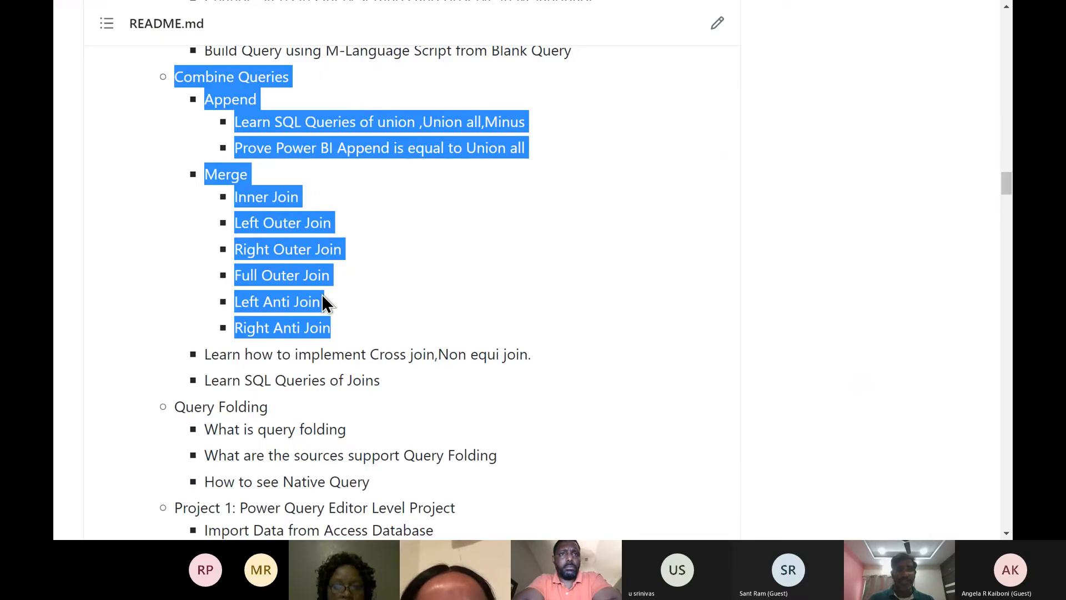
scroll(325, 300, down, 1)
scroll(322, 295, down, 1)
drag(174, 288, 269, 294)
click(271, 295)
triple_click(269, 288)
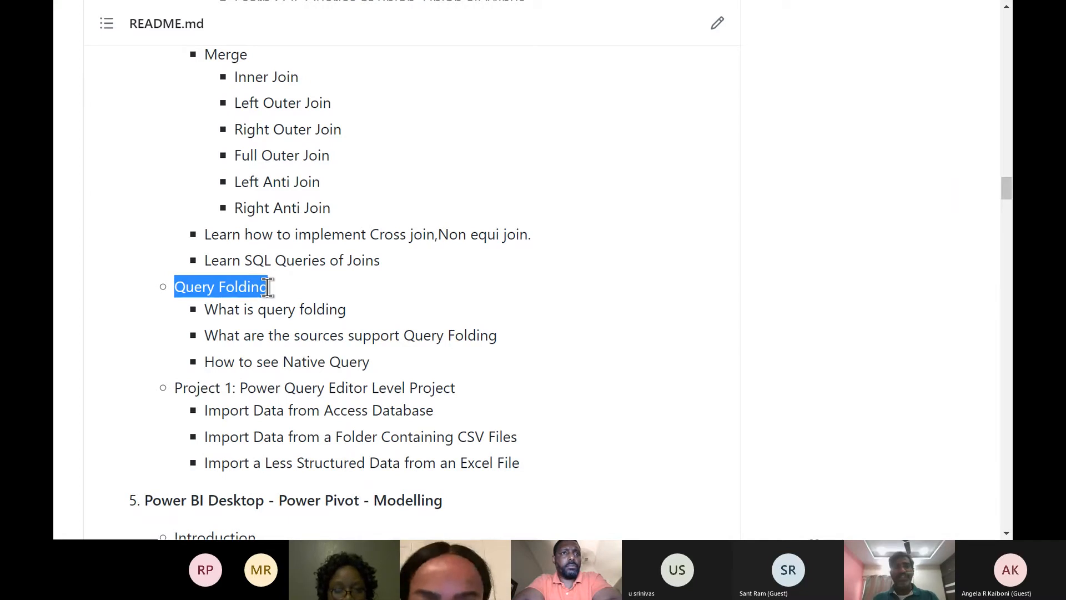
Switch to Power Query Editor, examine the Title case expression in the native query of DimCustomer's Replaced Value step, and close it
key(alt+Tab)
key(alt+Tab)
key(alt+Tab)
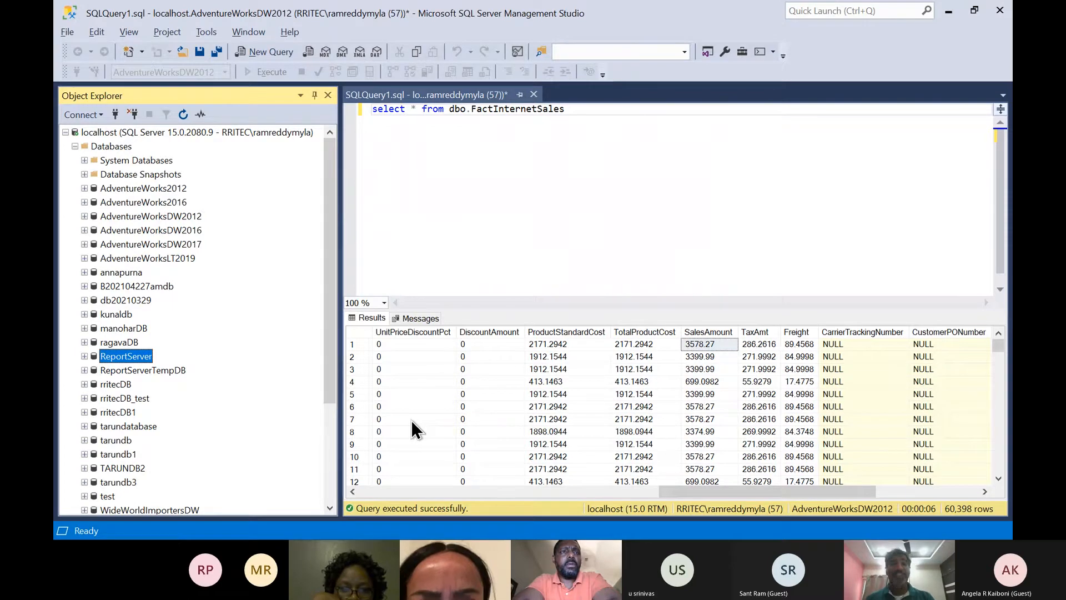
key(alt+Tab)
key(alt+Tab)
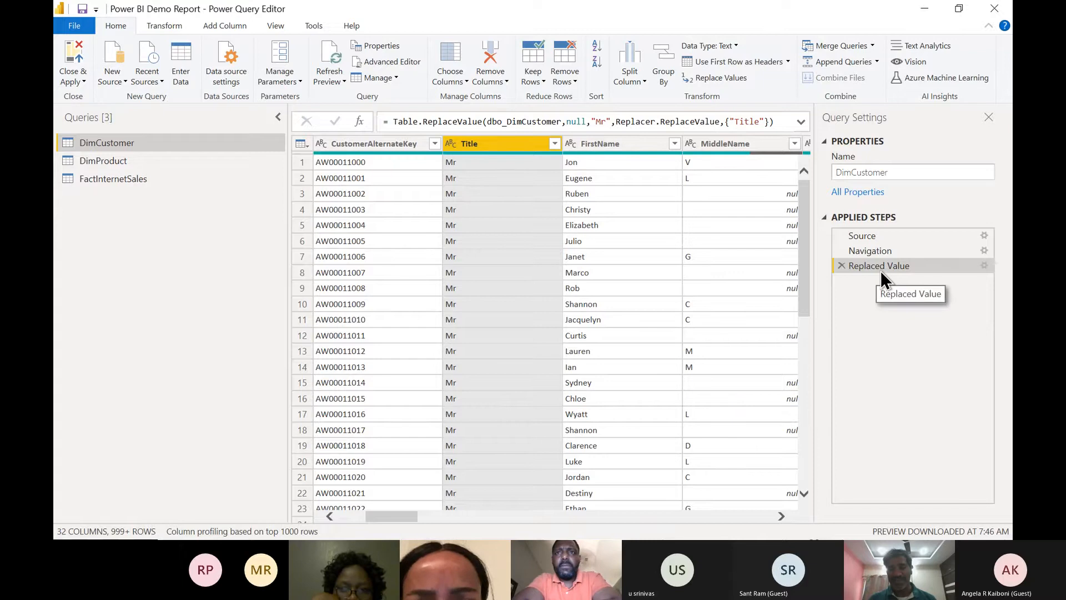
right_click(881, 271)
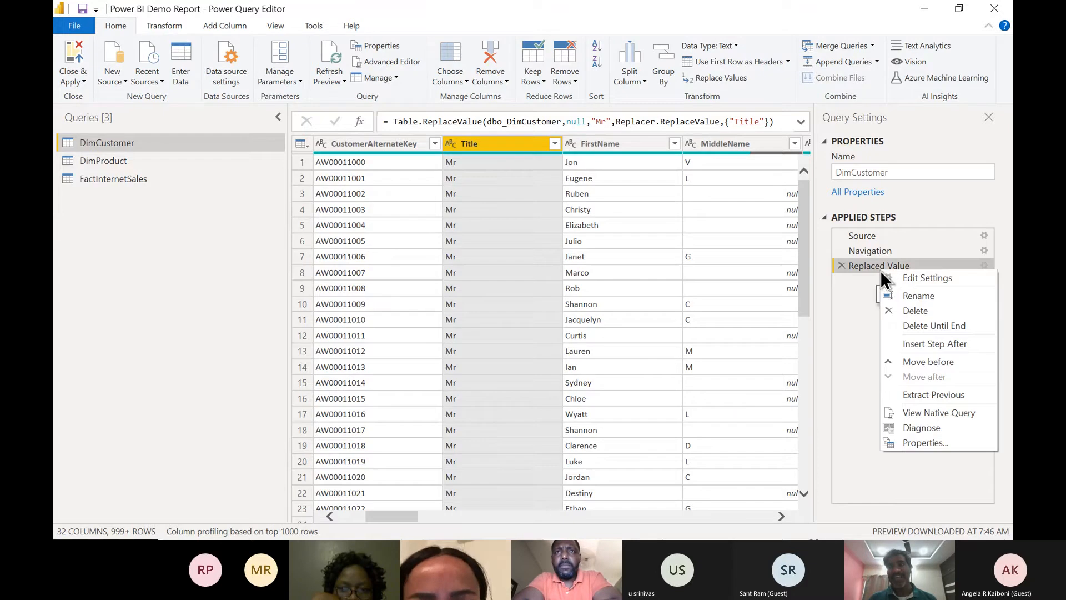
click(962, 416)
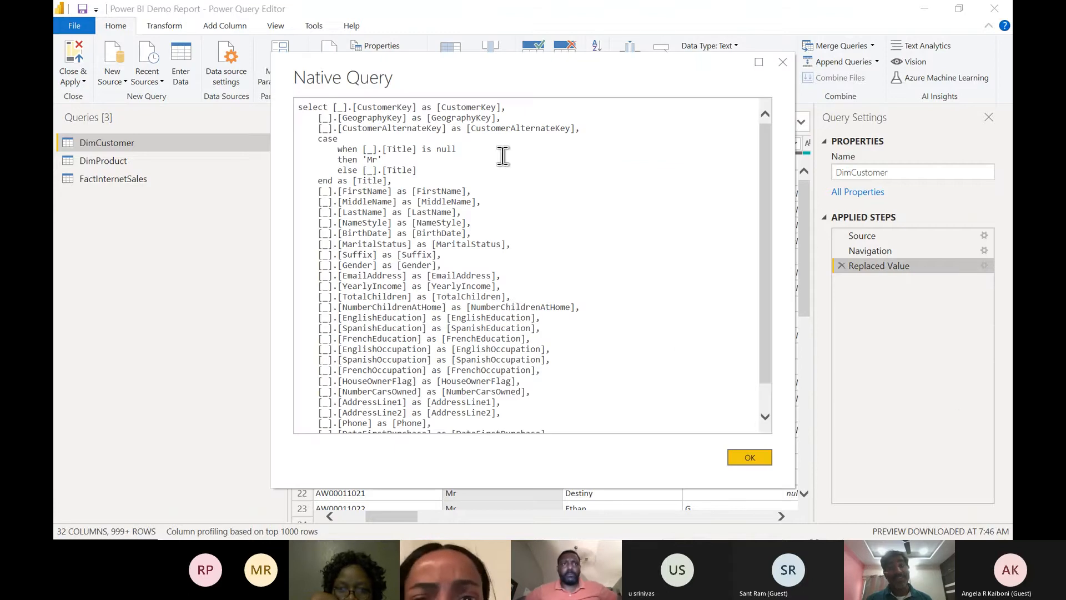
scroll(485, 300, down, 1)
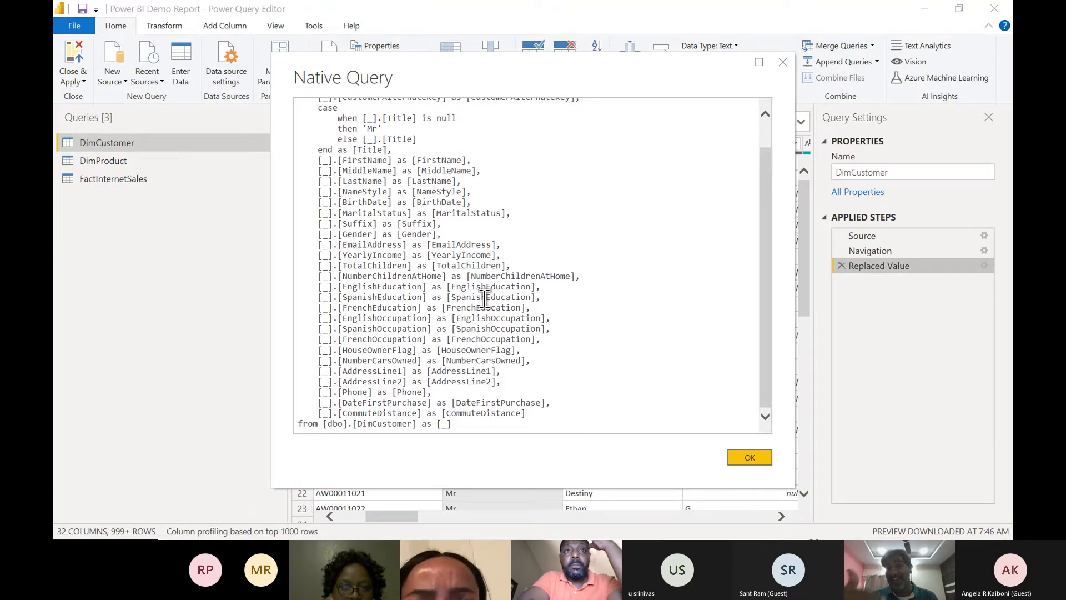
scroll(486, 300, up, 1)
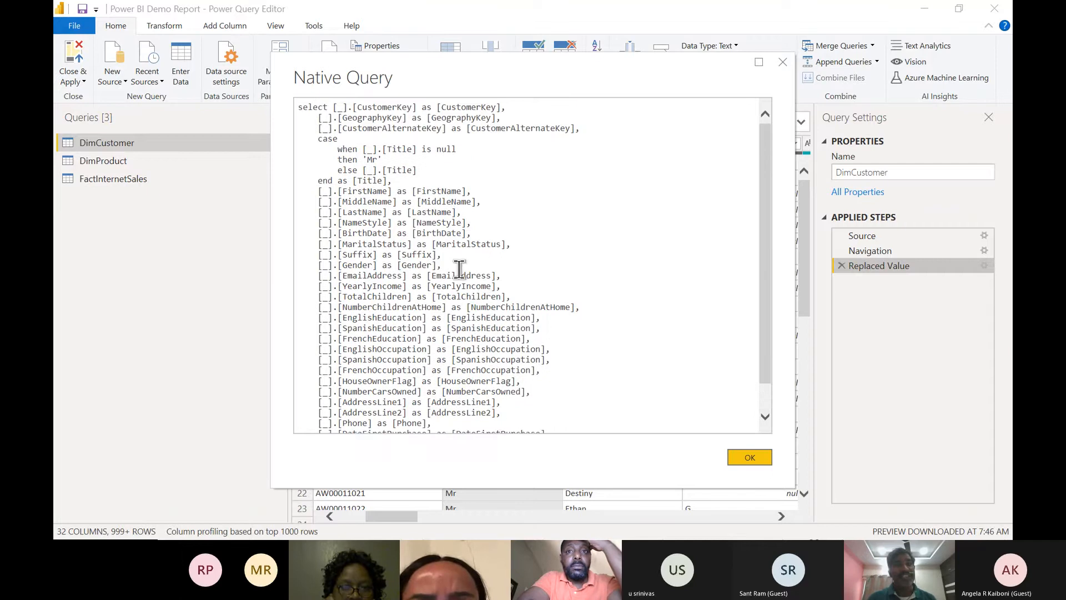
drag(316, 139, 401, 181)
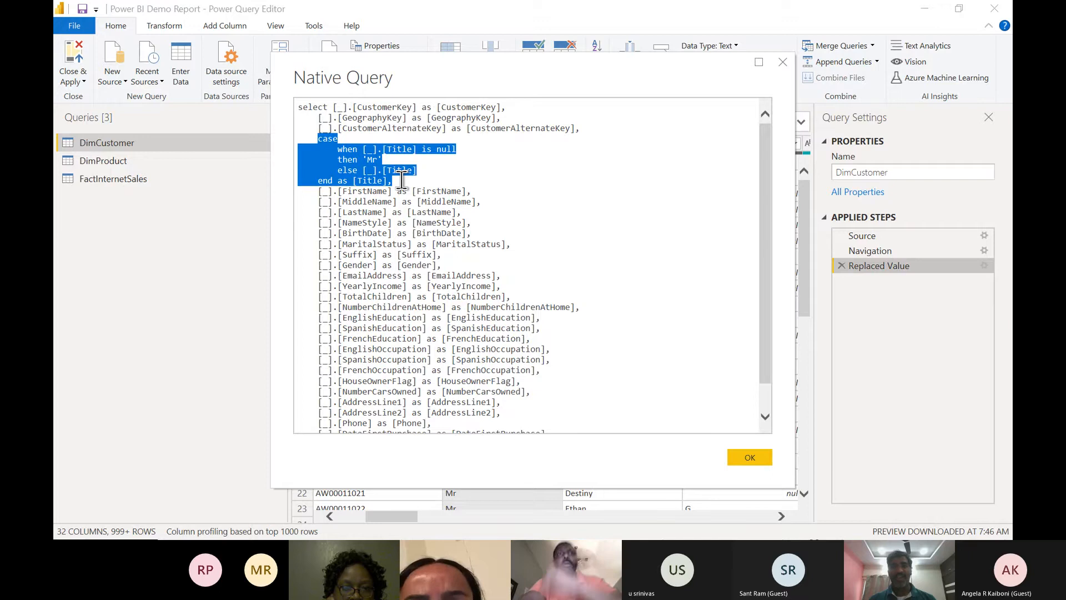
click(747, 458)
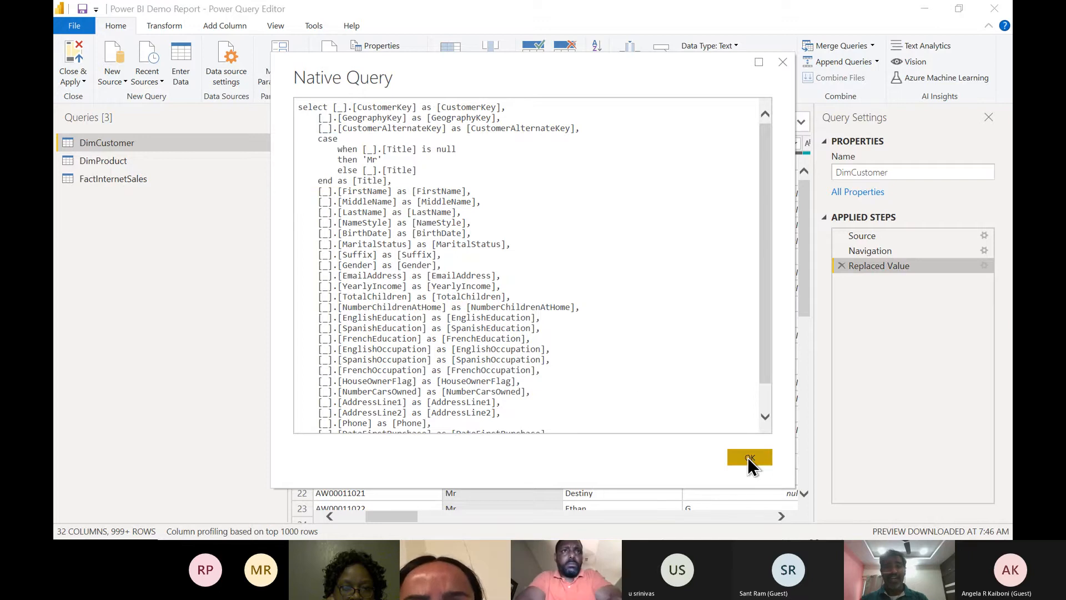
Go back to the README and highlight the Query Folding subtopics and the Project 1: Power Query Editor Level Project topics
key(alt+Tab)
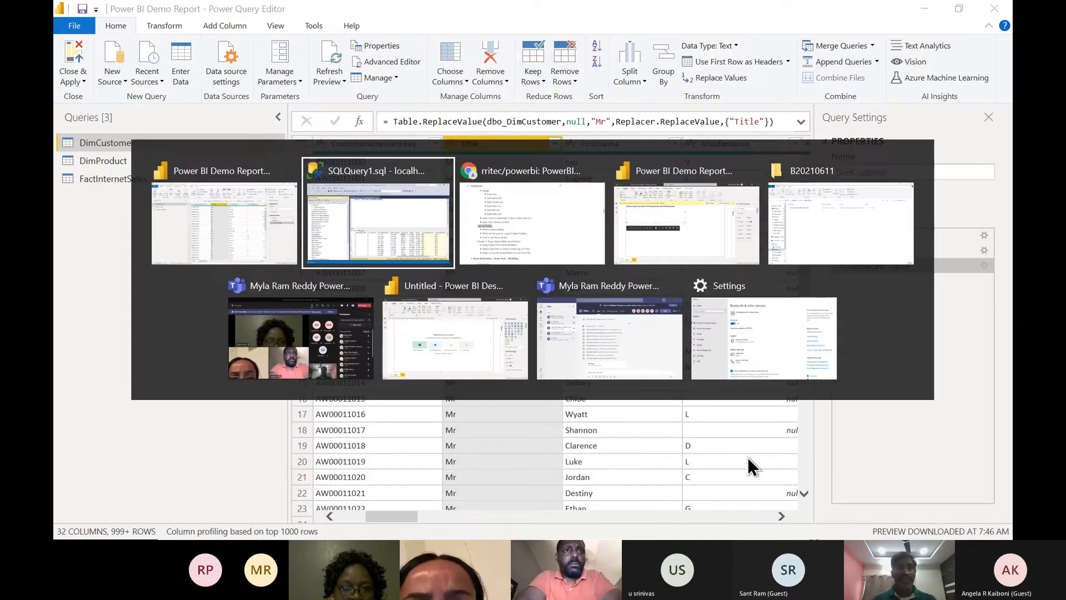
key(alt+Tab)
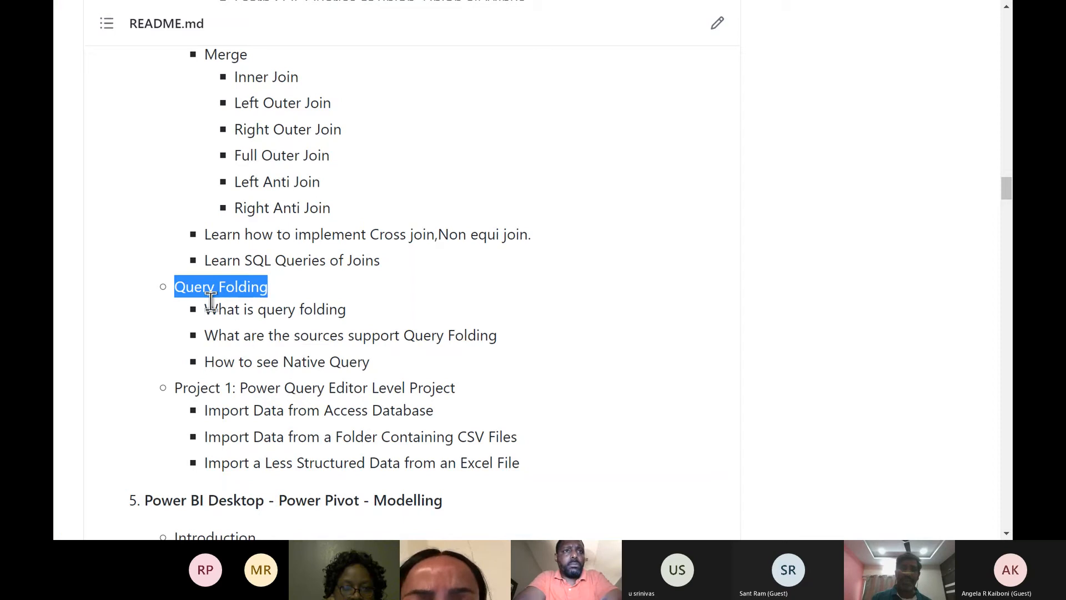
drag(208, 306, 473, 356)
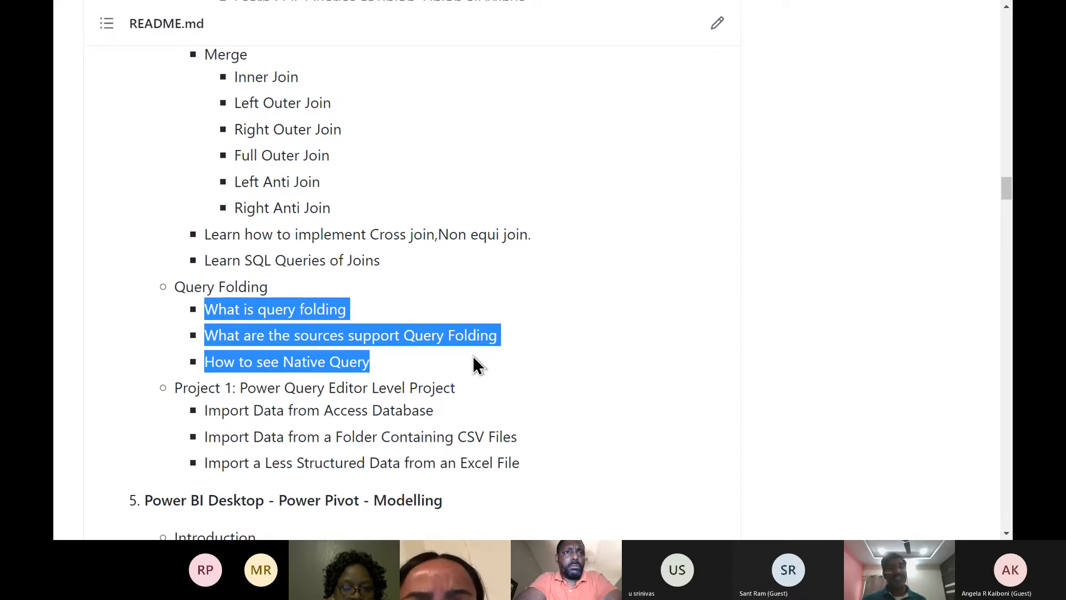
scroll(473, 358, down, 1)
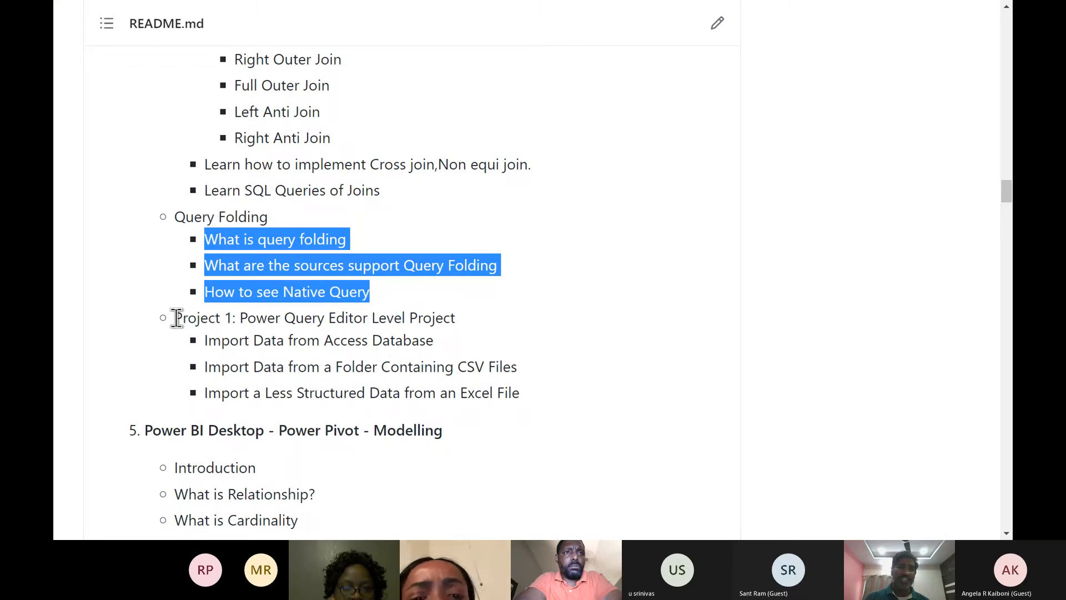
drag(175, 318, 525, 386)
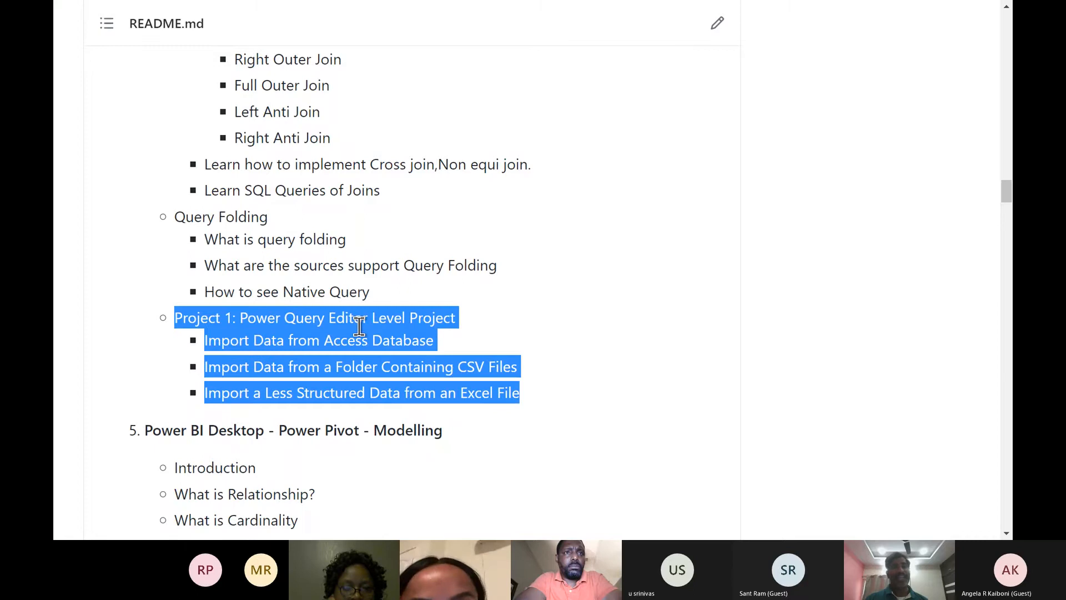
Go to the README's architecture diagram and examine the flow from Data Layer through Power Query, Power Pivot and Power View
scroll(359, 327, up, 15)
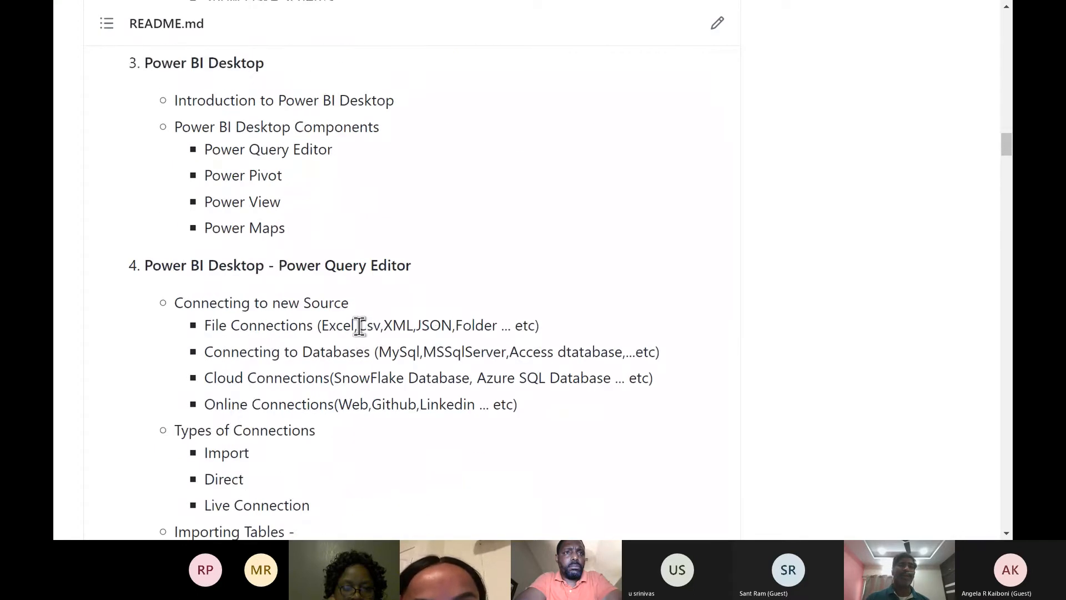
scroll(359, 326, up, 10)
scroll(357, 326, down, 4)
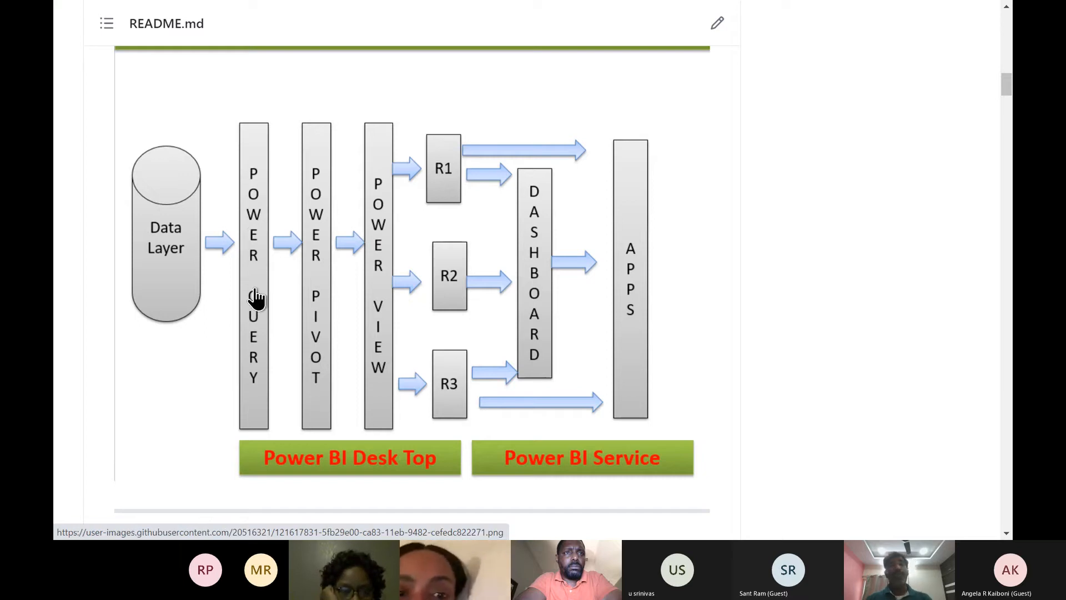
Close Power Query Editor with its changes applied, and switch to the Power BI Desktop report while DimCustomer, DimProduct and FactInternetSales load
key(alt+Tab)
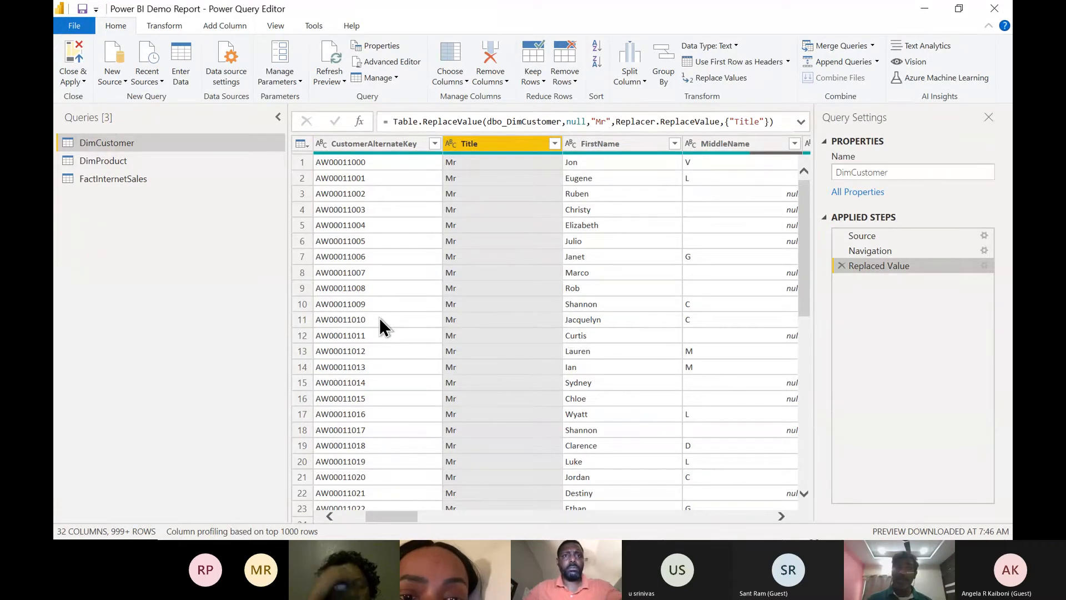
click(84, 84)
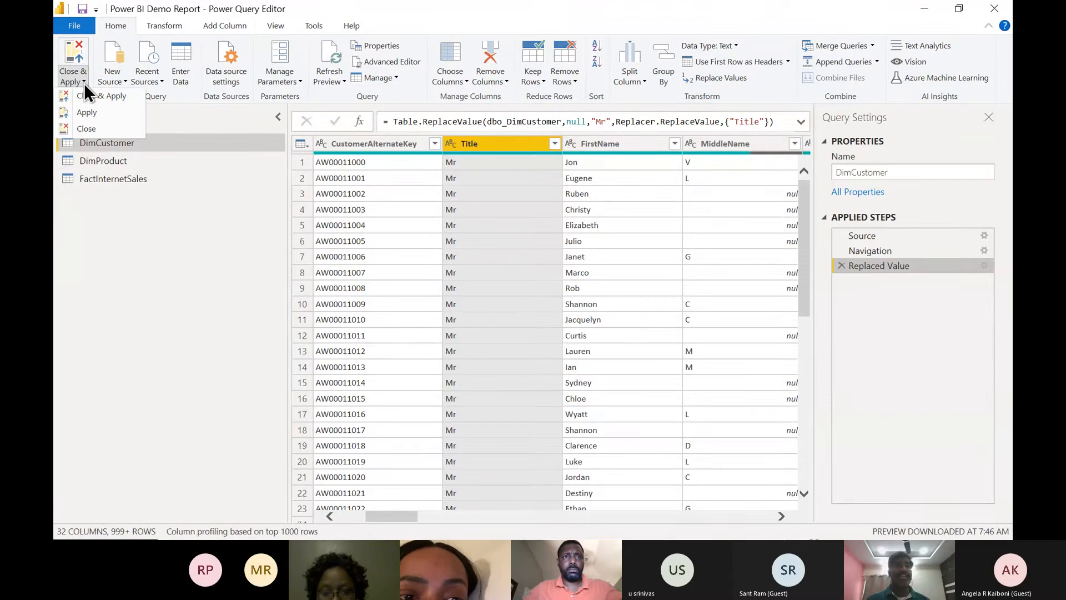
click(110, 99)
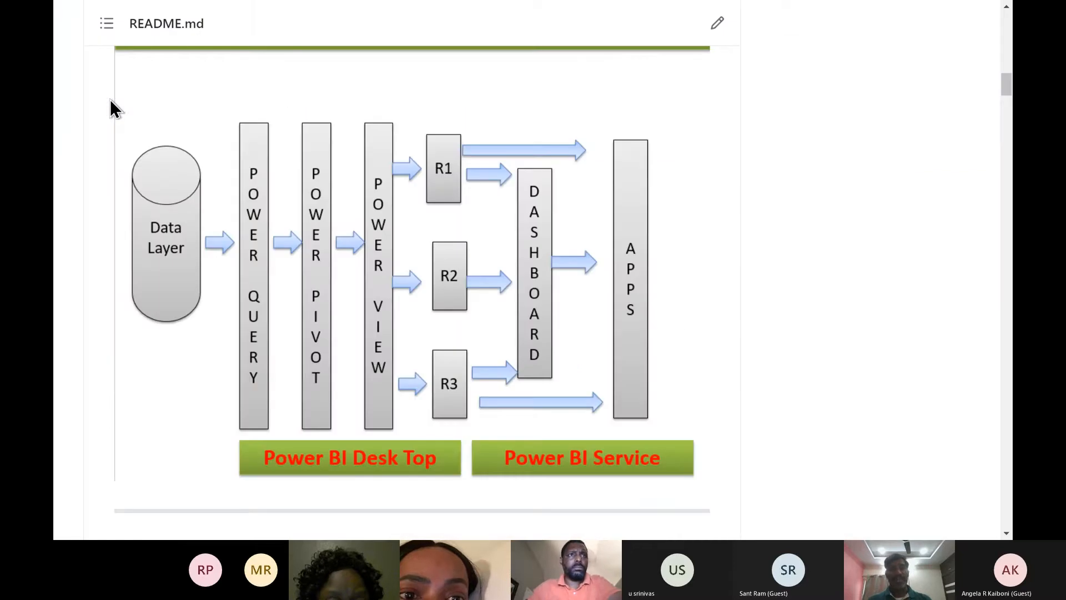
key(alt+Tab)
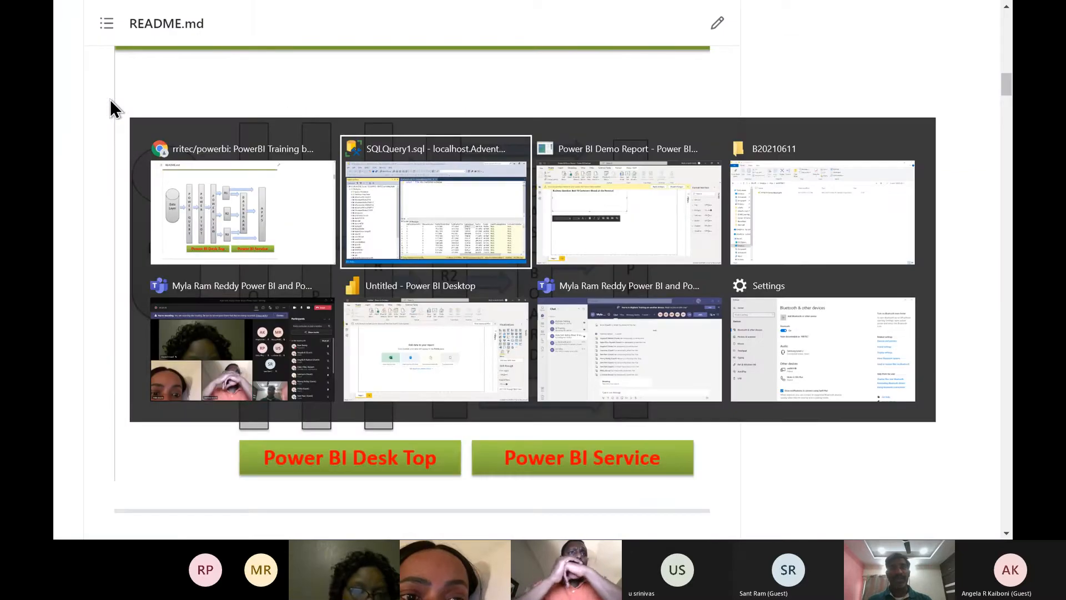
key(alt+Tab)
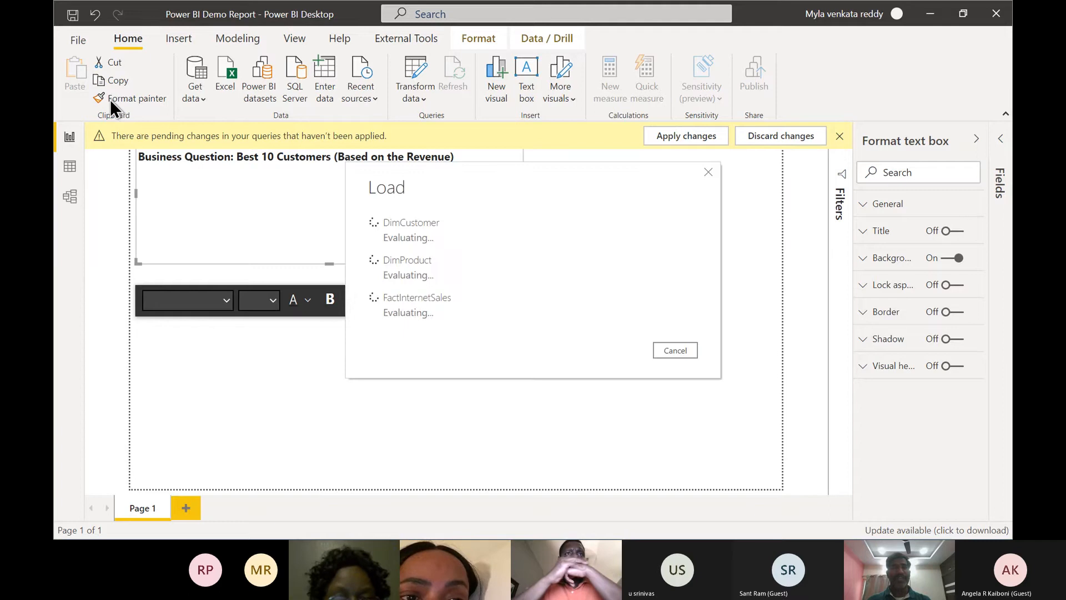
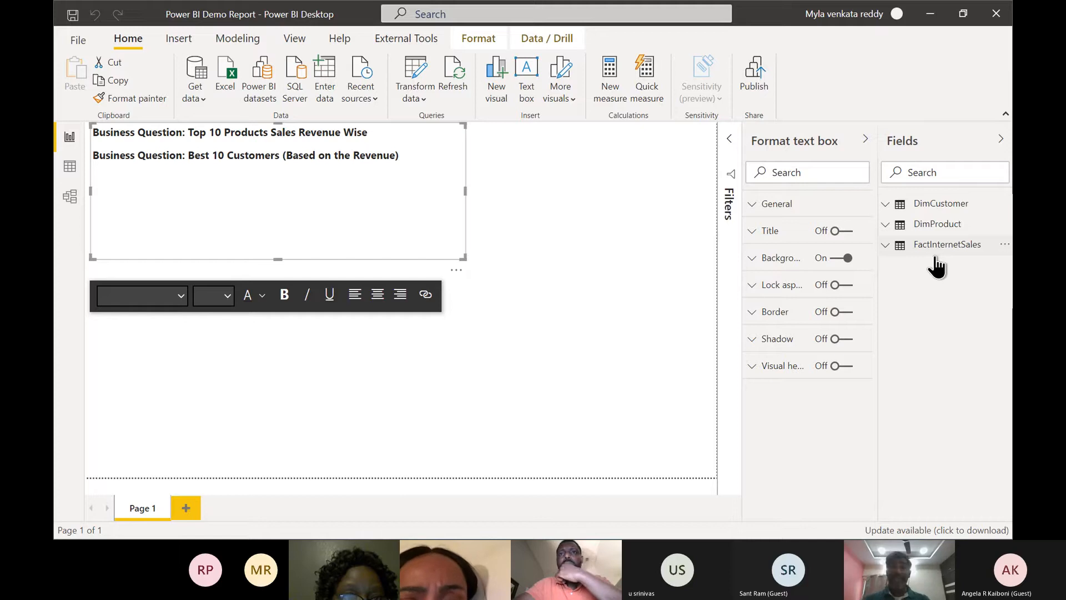
Review the README's Power Pivot - Modelling section, highlighting Modelling in its heading, and return to the Power BI Desktop report
key(alt+Tab)
scroll(550, 373, down, 6)
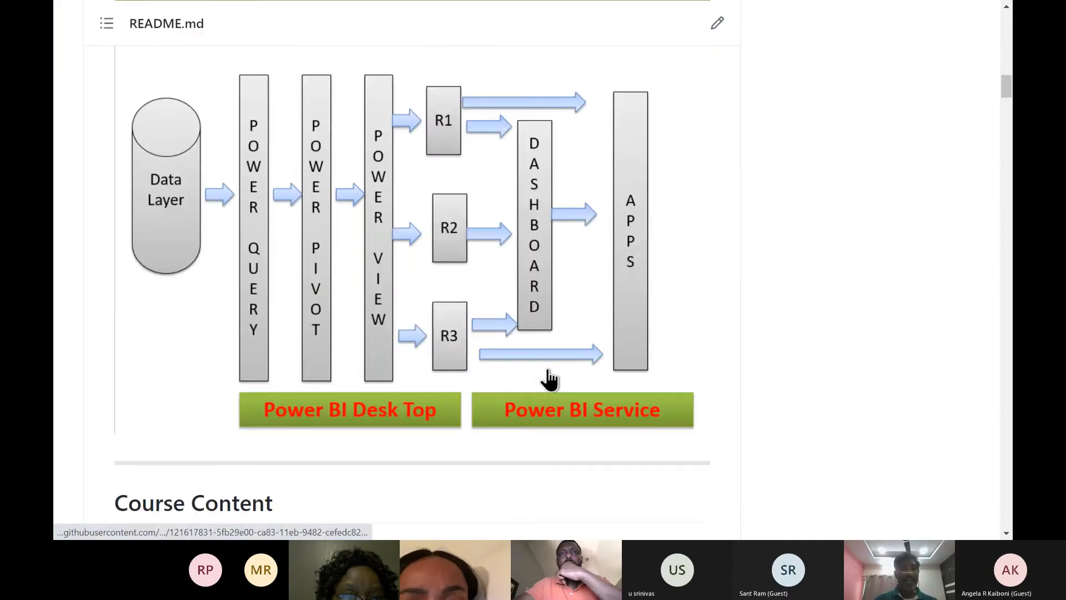
scroll(550, 380, down, 20)
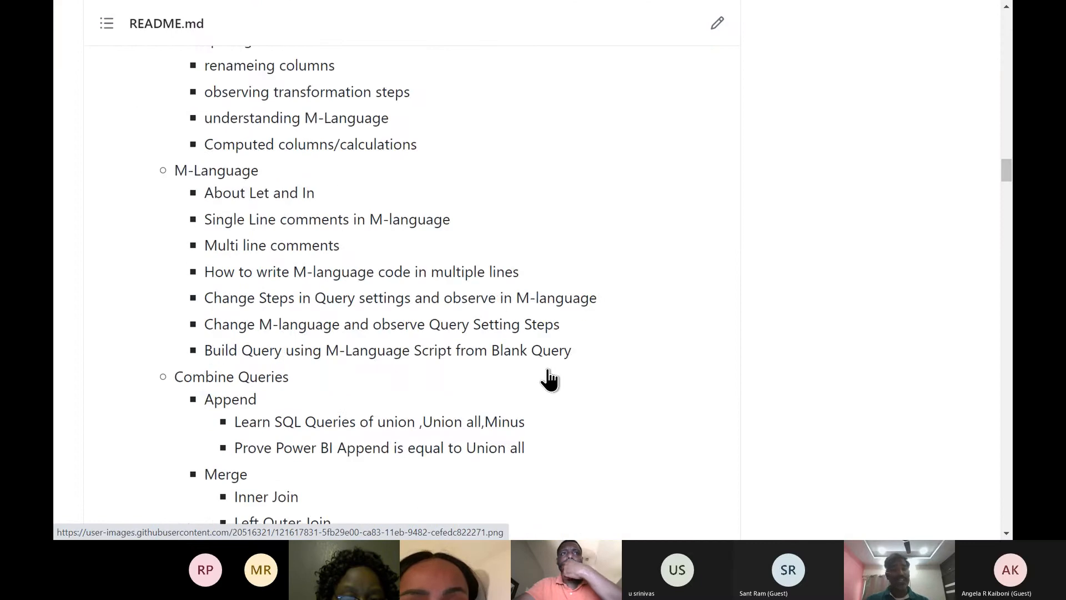
triple_click(550, 380)
scroll(550, 379, down, 6)
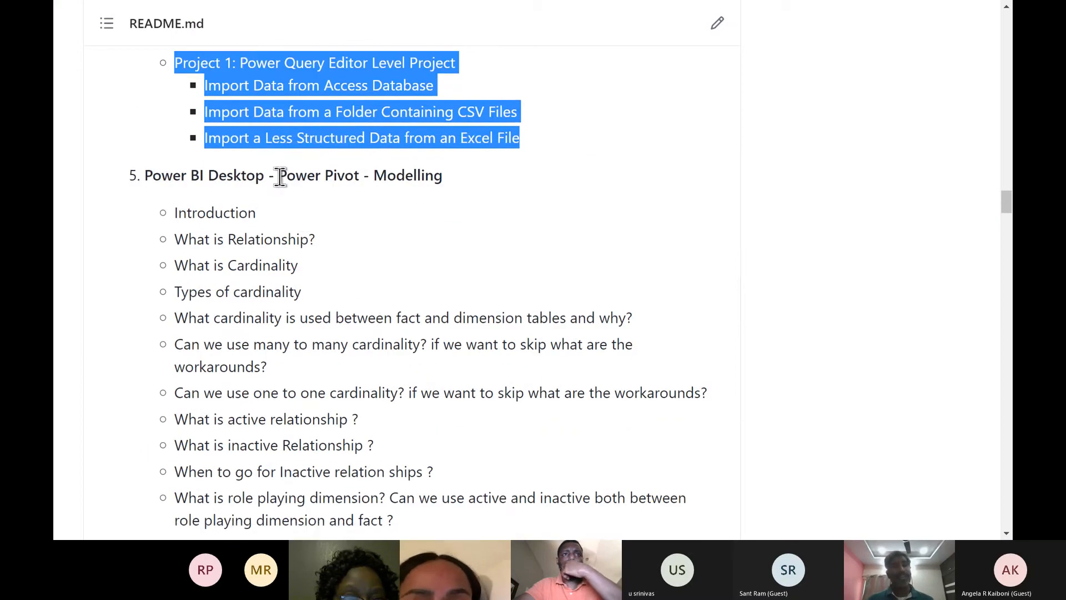
drag(279, 176, 435, 173)
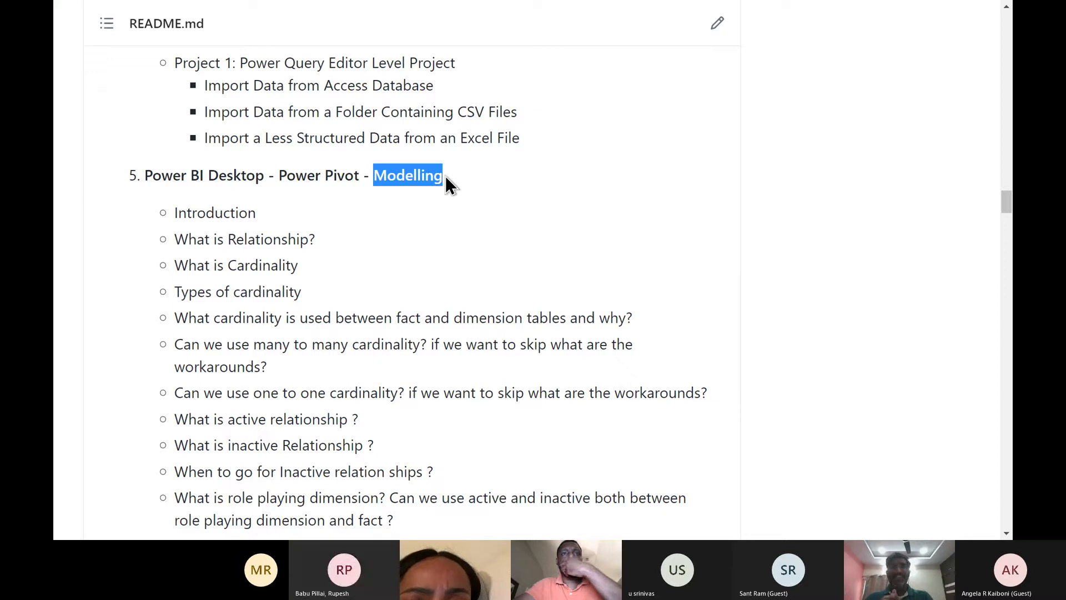
key(alt+Tab)
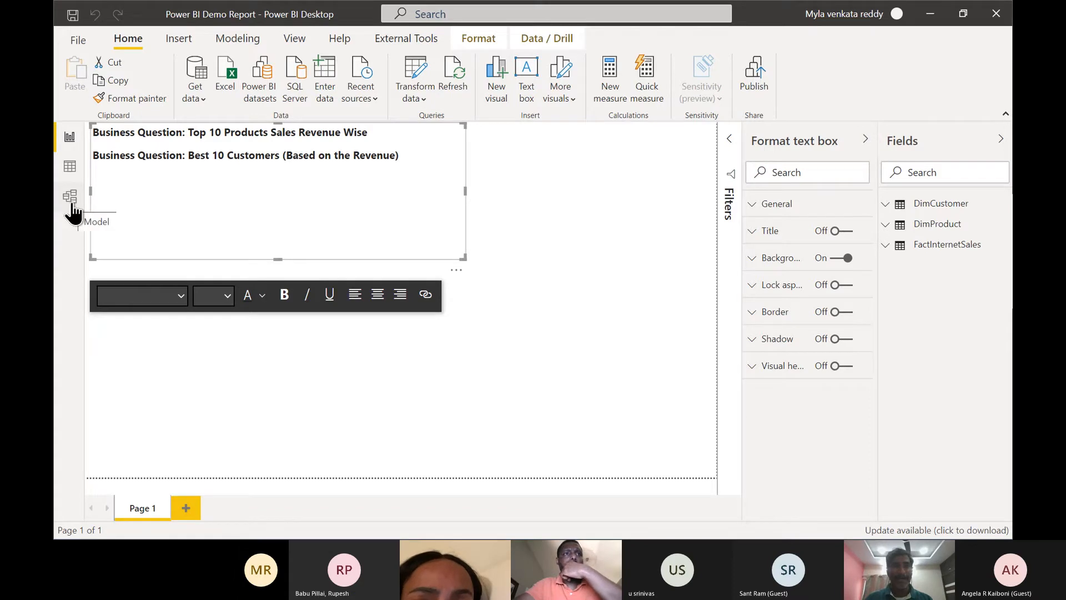
Open the Model view, dismiss the model view upgrade notice and collapse the Properties pane
click(71, 197)
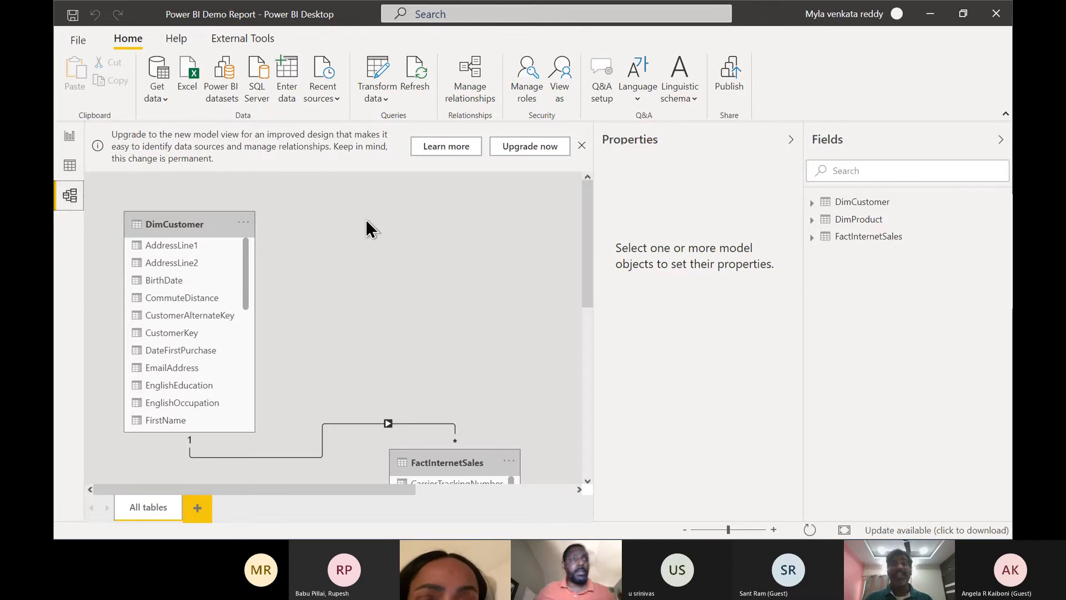
click(582, 146)
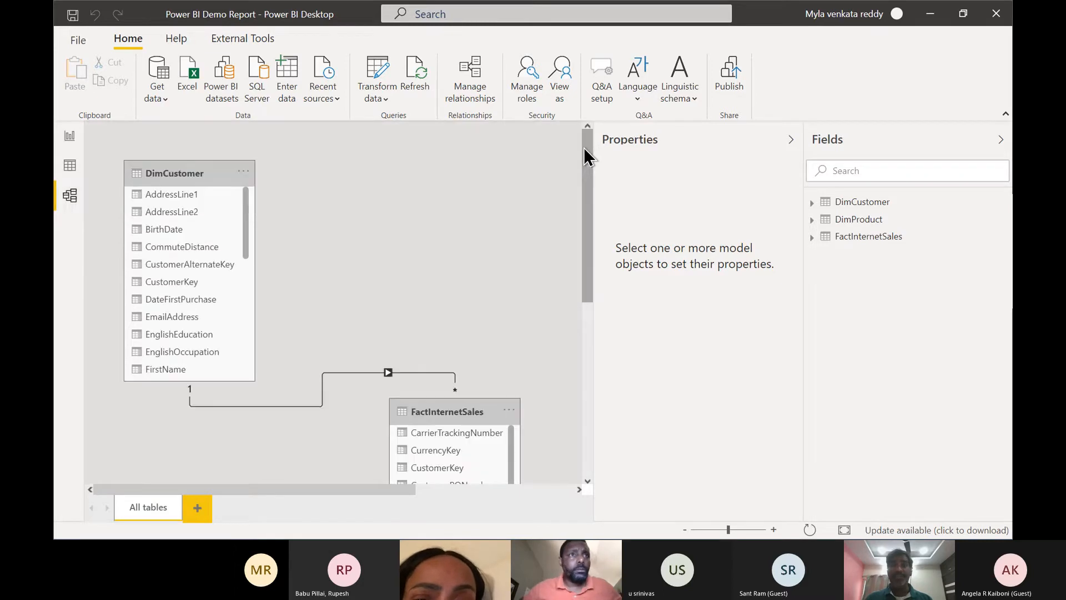
click(792, 140)
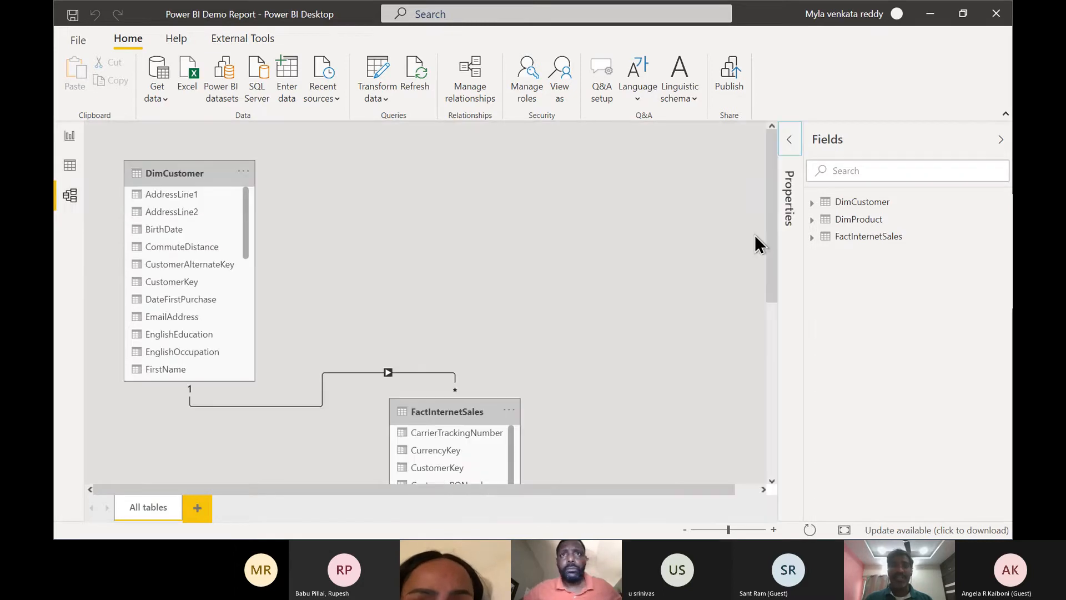
Rearrange the model diagram so FactInternetSales sits between DimCustomer and DimProduct, with all three tables side by side
drag(774, 278, 780, 342)
drag(478, 269, 473, 167)
click(693, 454)
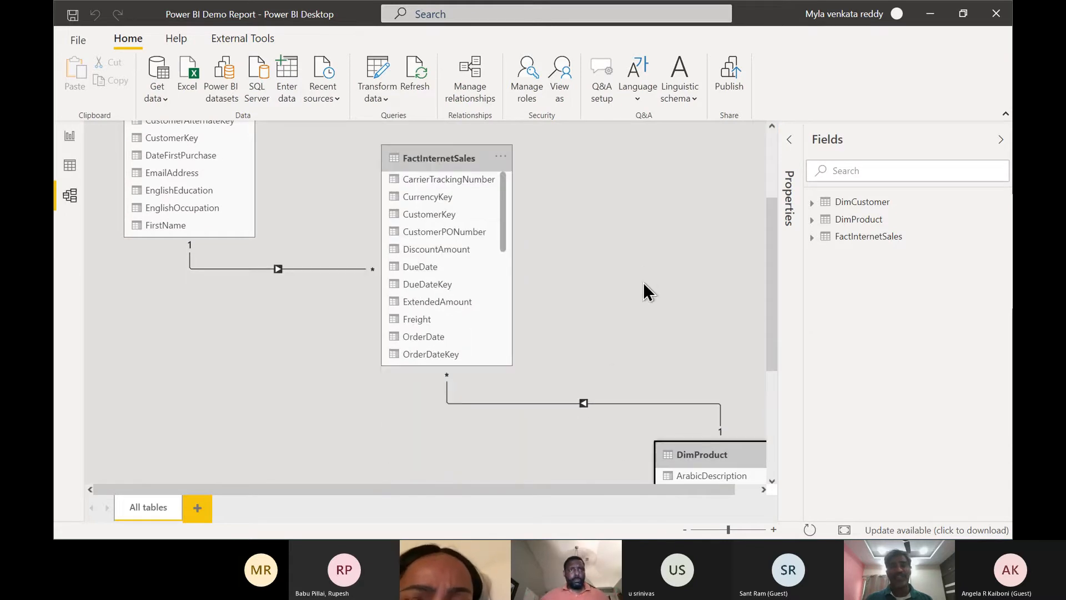
right_click(645, 271)
click(681, 454)
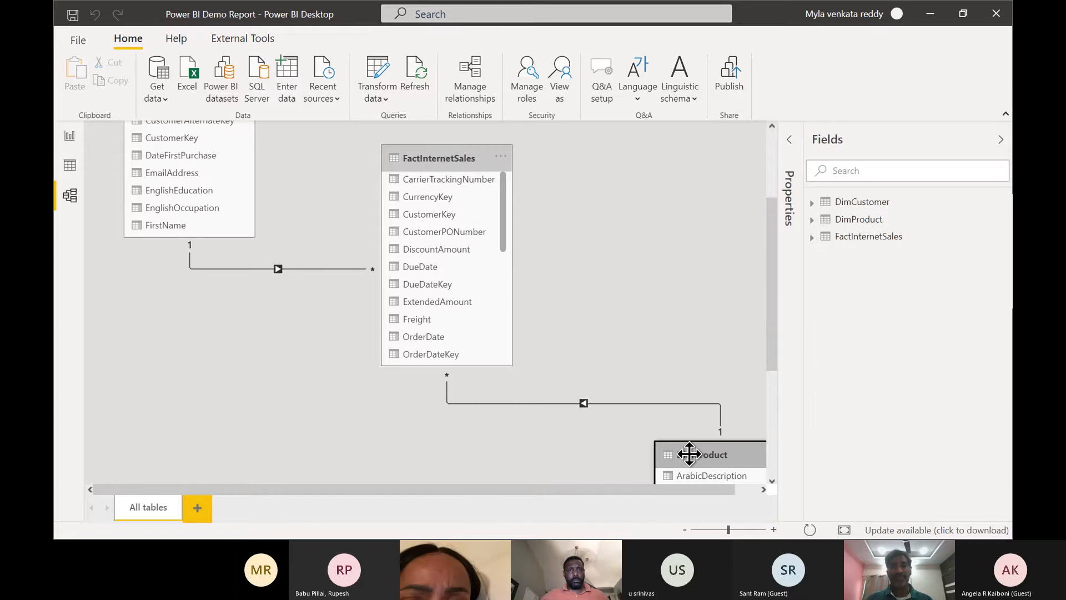
right_click(672, 321)
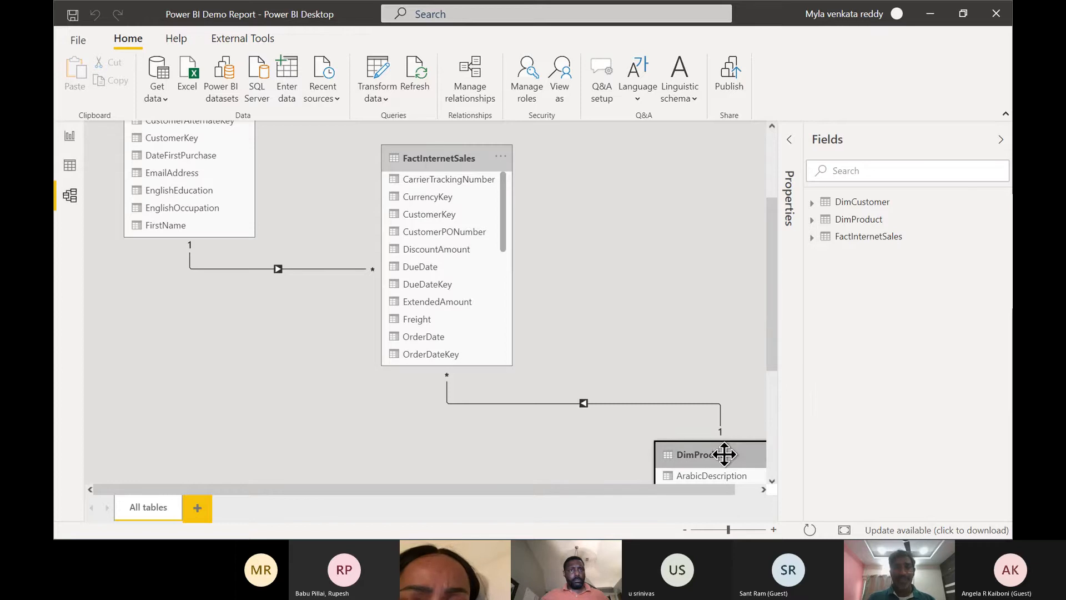
drag(726, 452, 645, 214)
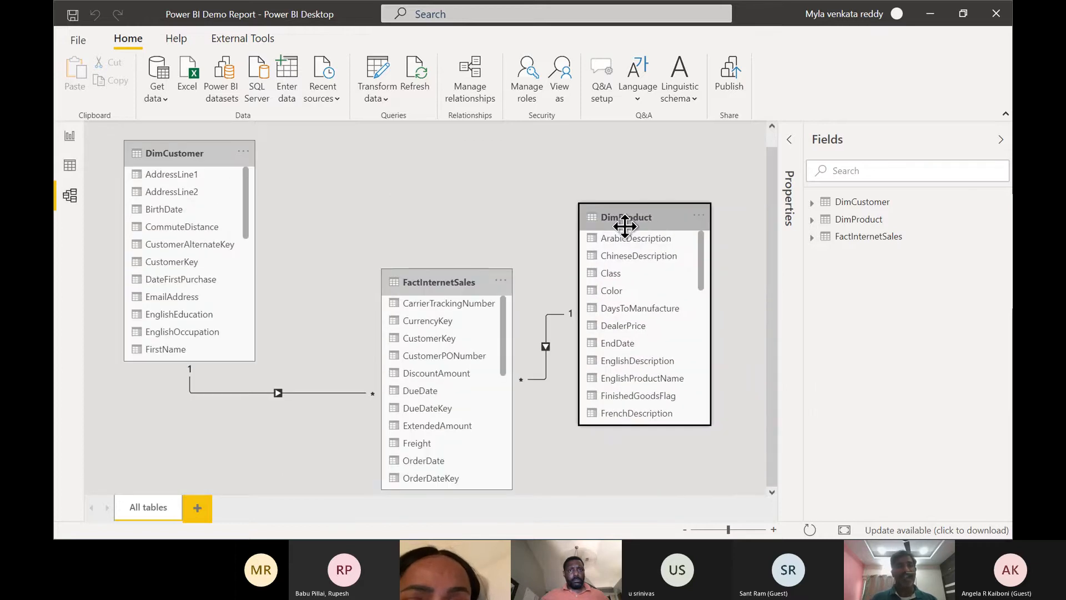
drag(467, 281, 452, 226)
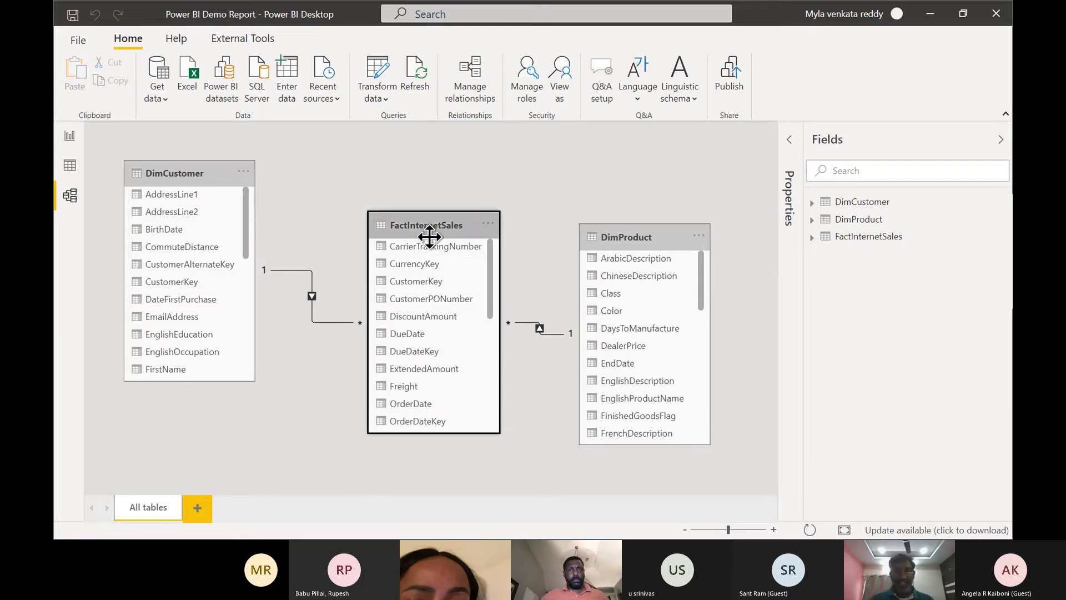
Inspect the FactInternetSales to DimProduct relationship settings without changes, and review the product and customer relationships in Manage relationships
double_click(529, 324)
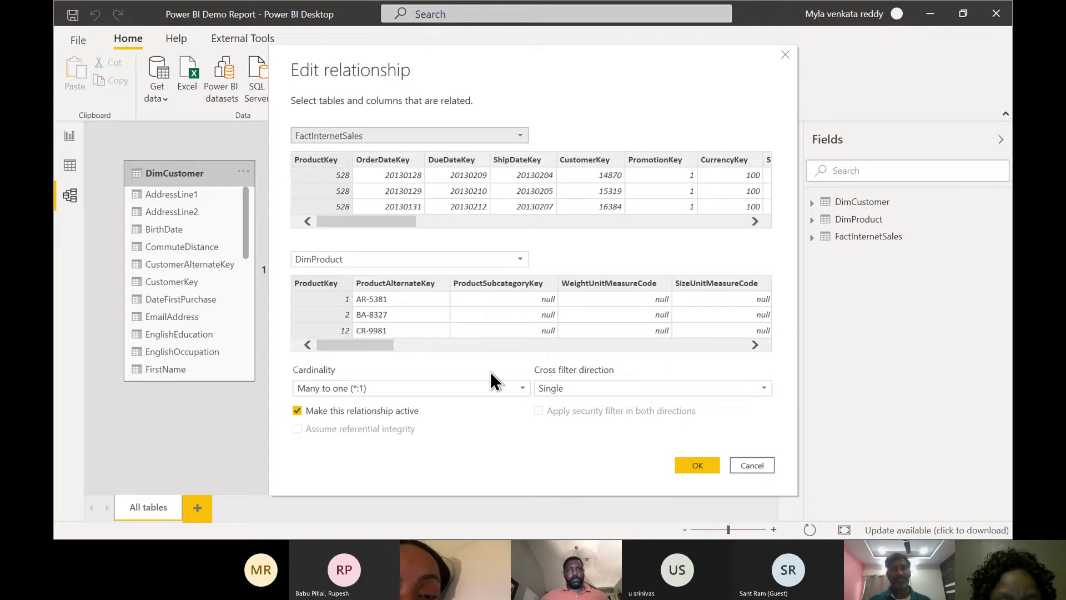
click(751, 465)
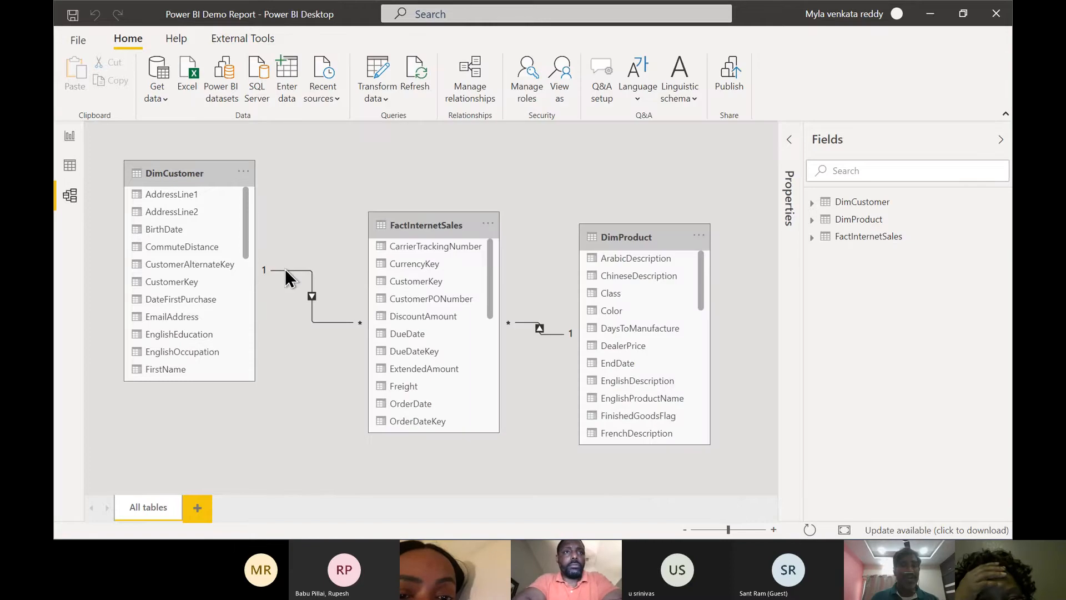
click(476, 86)
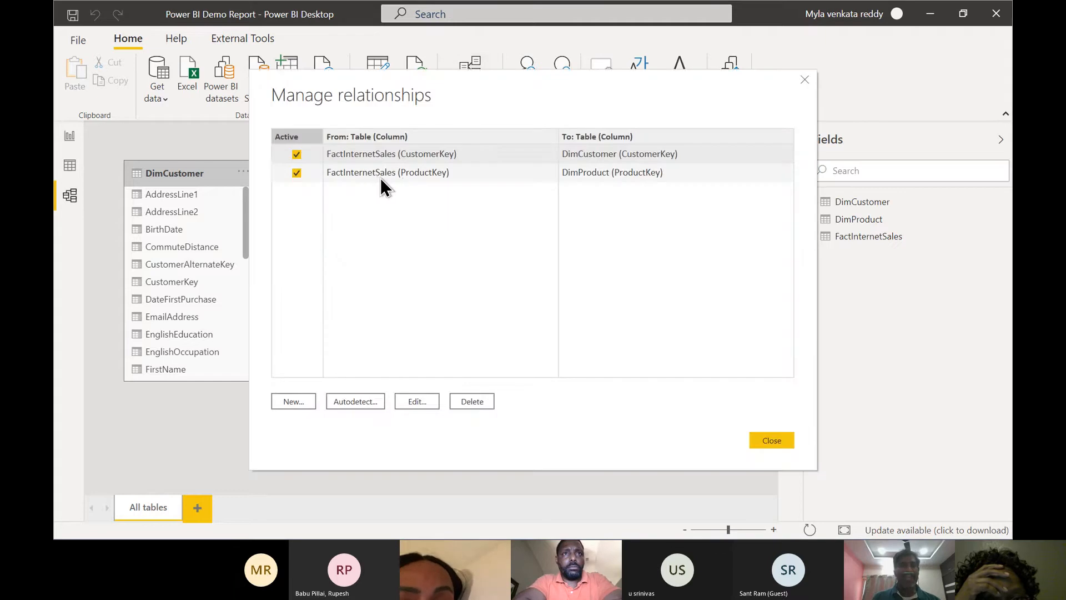
click(377, 179)
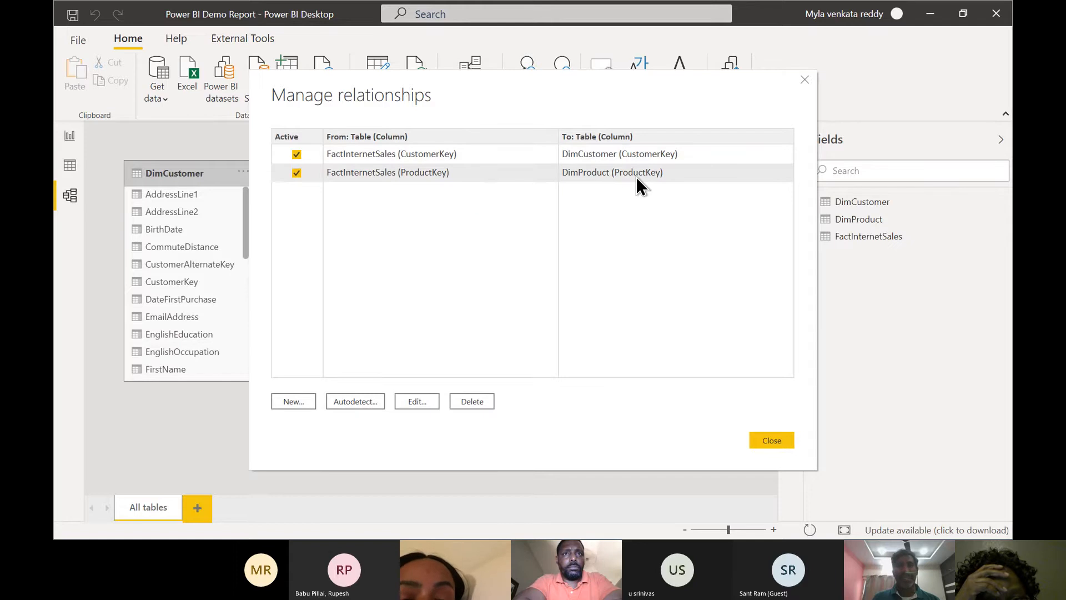
click(419, 151)
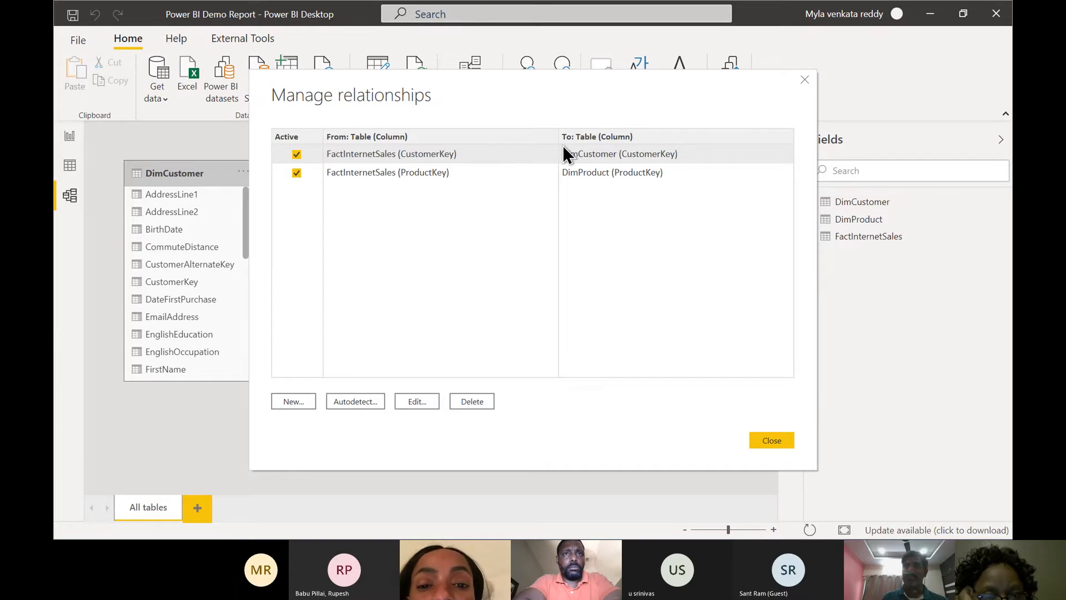
click(767, 442)
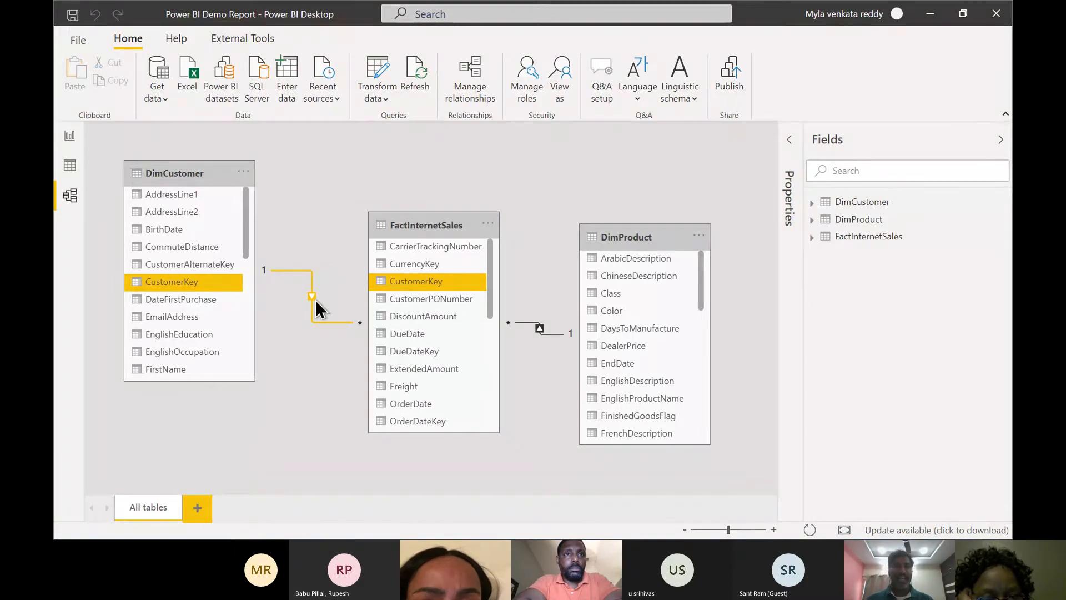
Switch to the README and highlight the Power Pivot - Modelling topics and the Data Analysis Expressions(DAX)- Calculations heading
key(alt+Tab)
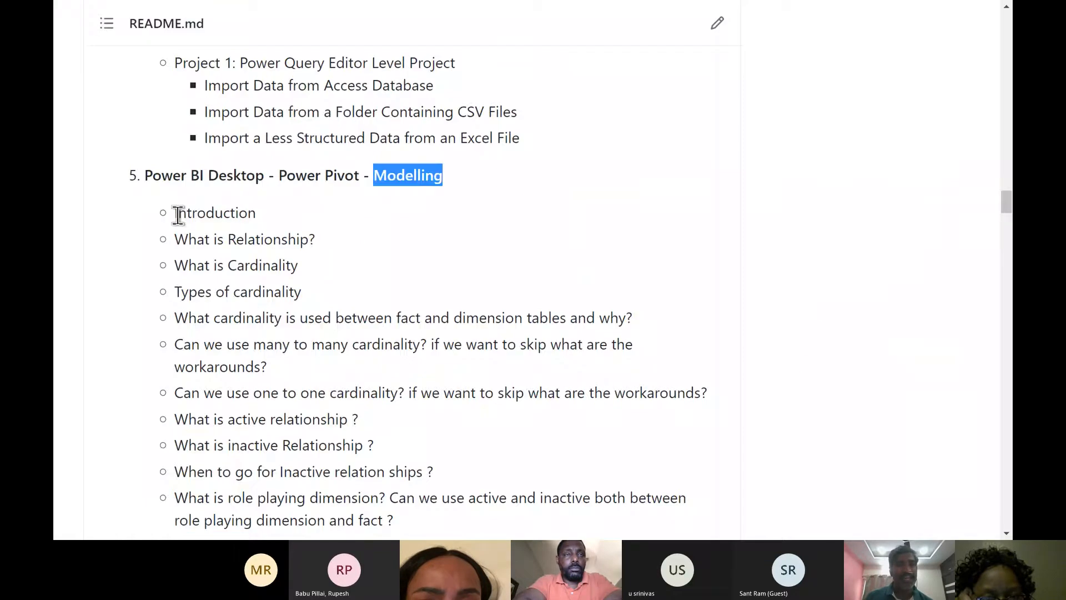
drag(178, 213, 398, 393)
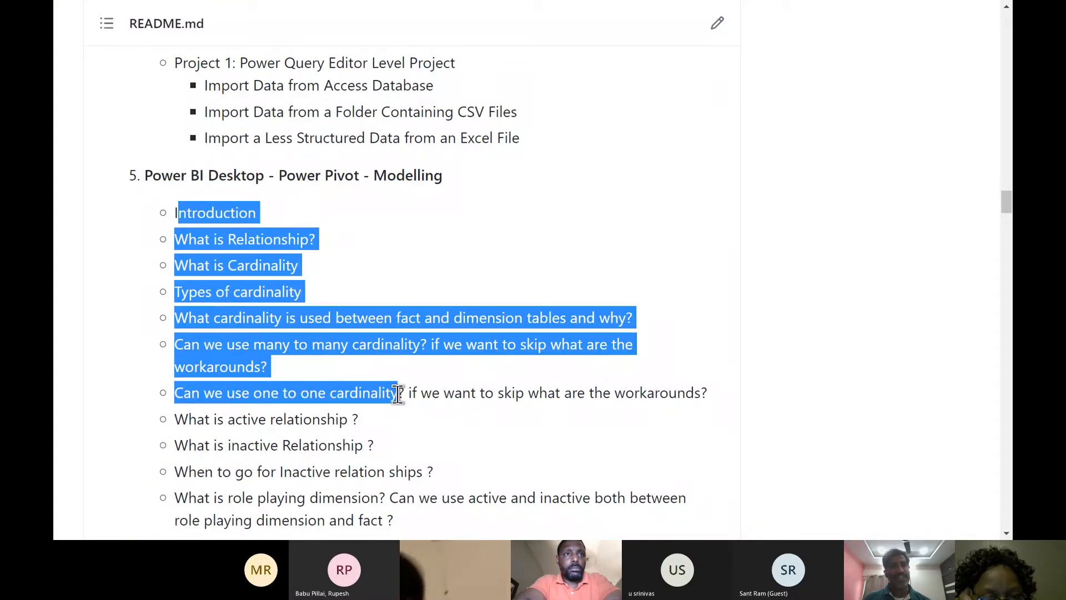
scroll(398, 394, down, 5)
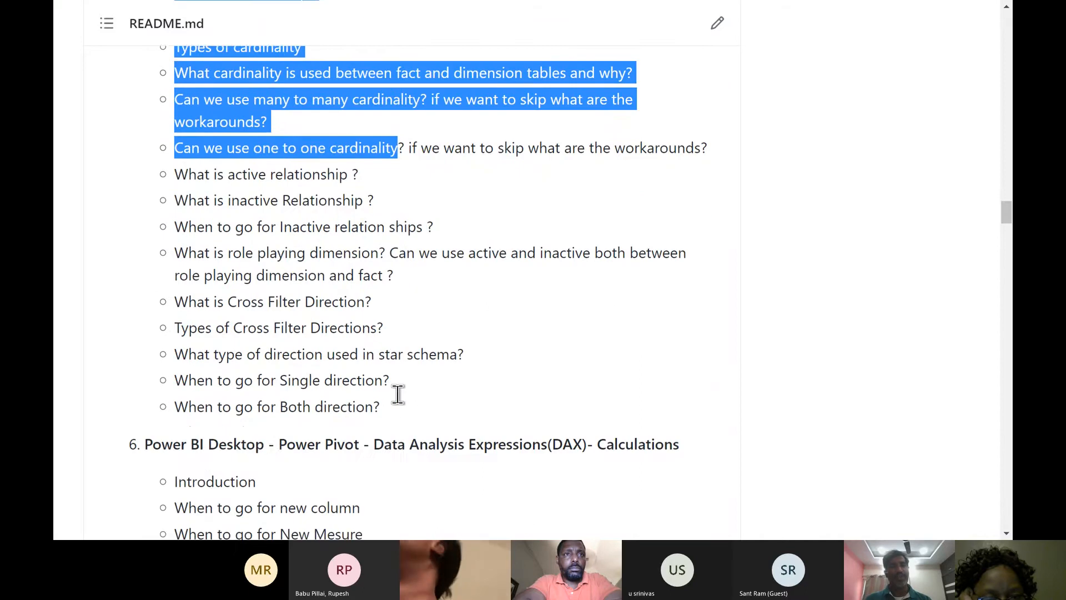
shift+click(383, 418)
scroll(383, 416, up, 3)
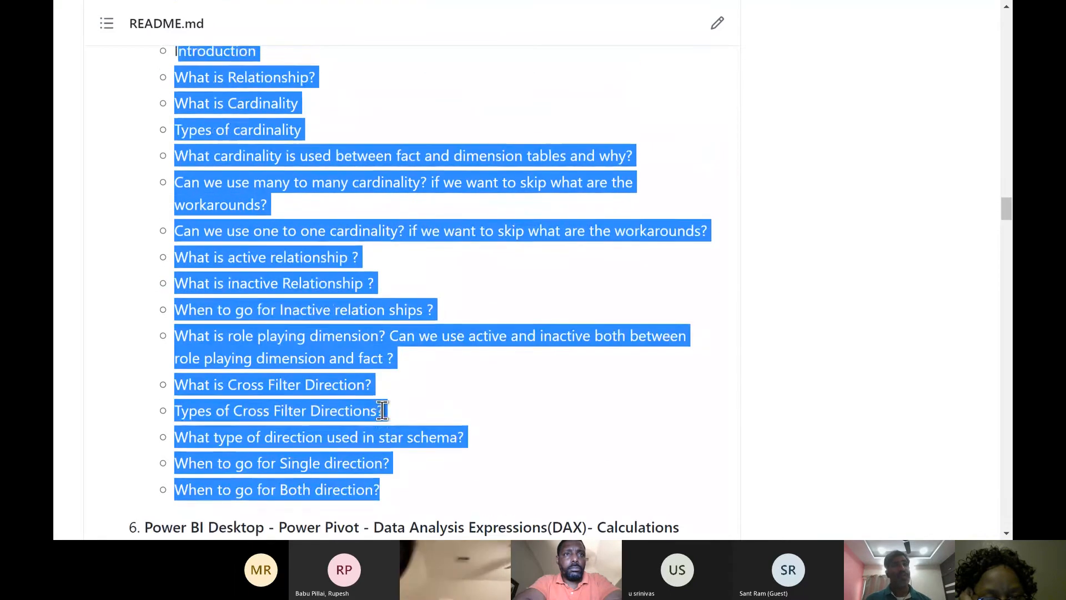
scroll(384, 414, down, 4)
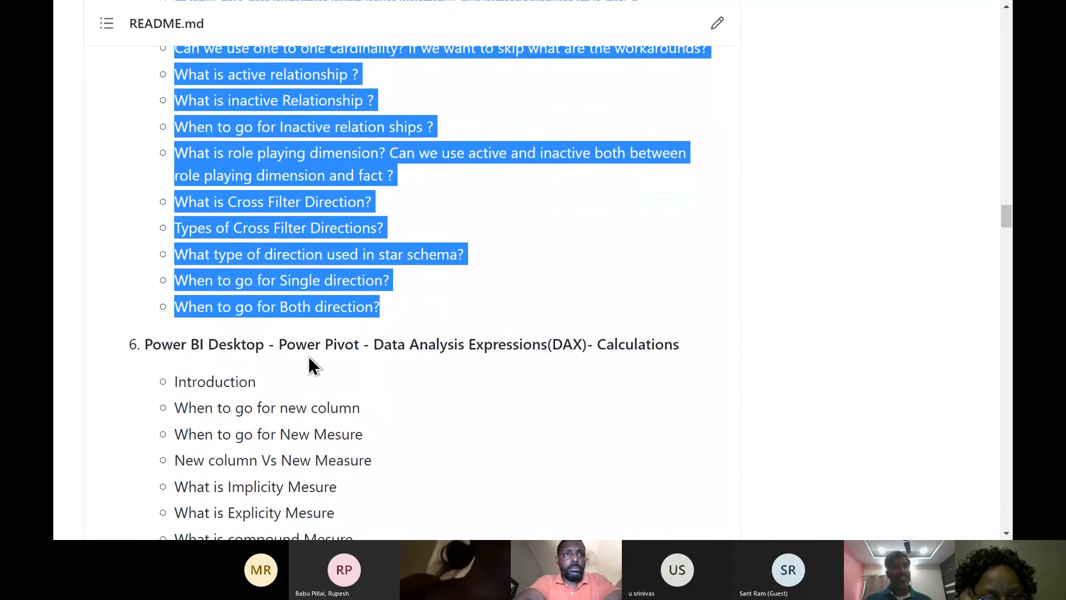
drag(150, 344, 679, 346)
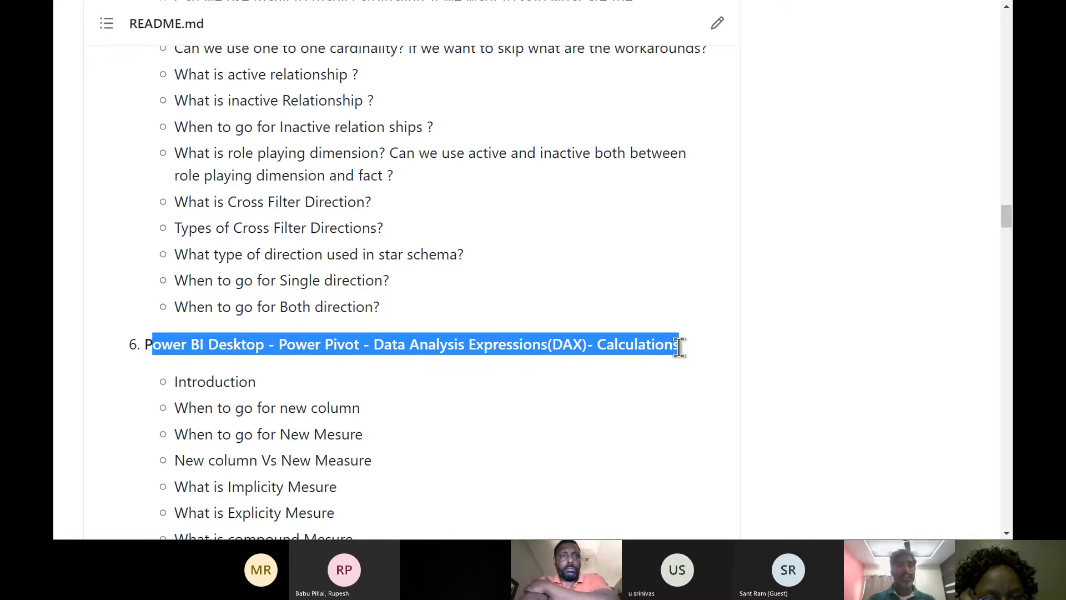
Return to the Power BI Desktop report and show the FactInternetSales table's rows in the Data view
key(alt+Tab)
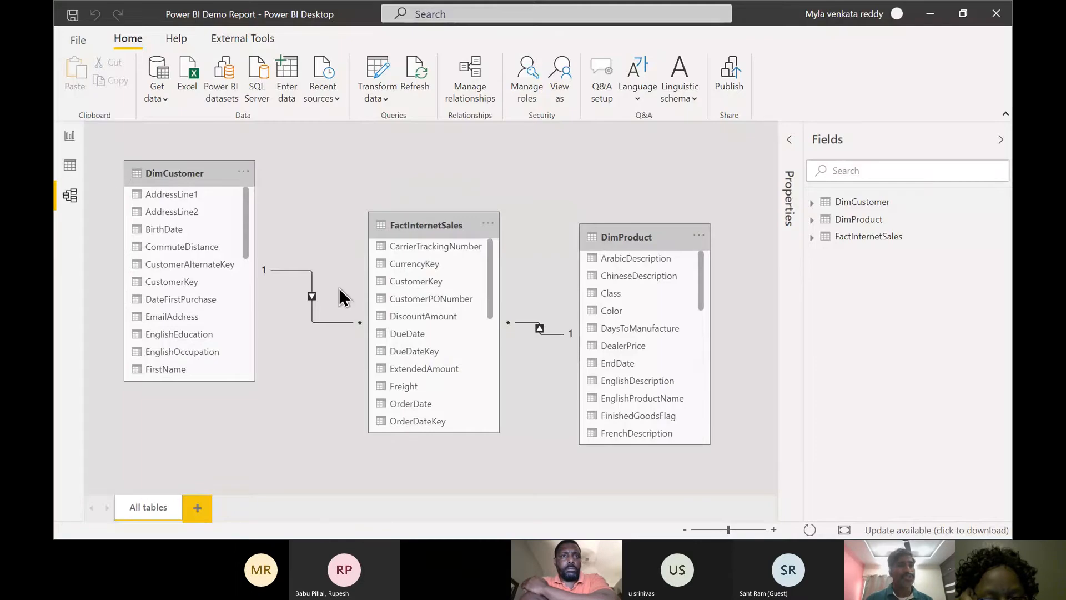
click(76, 168)
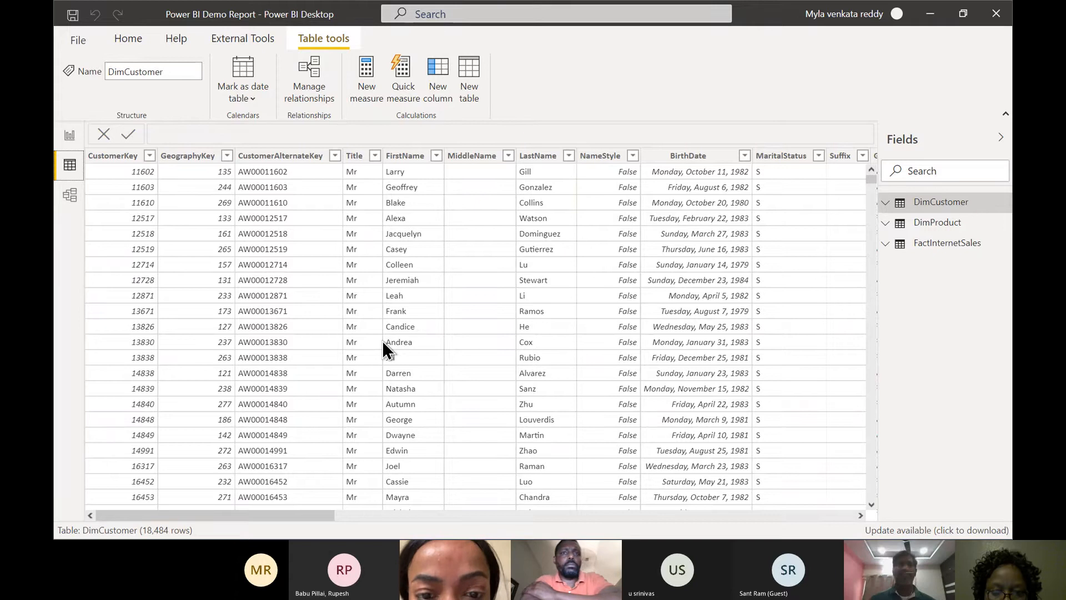
mouse_move(936, 253)
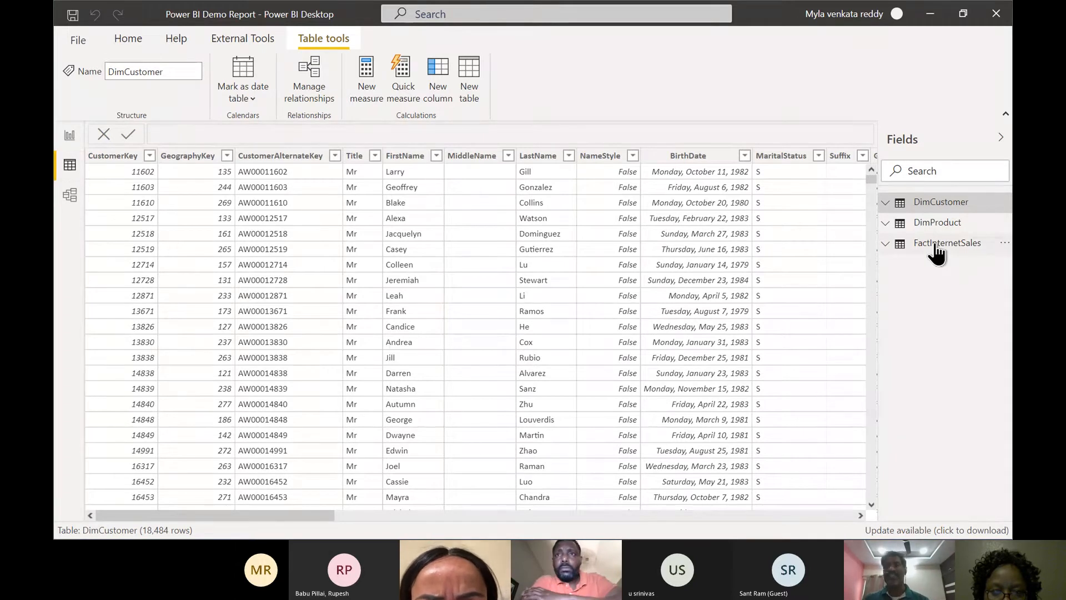
click(936, 245)
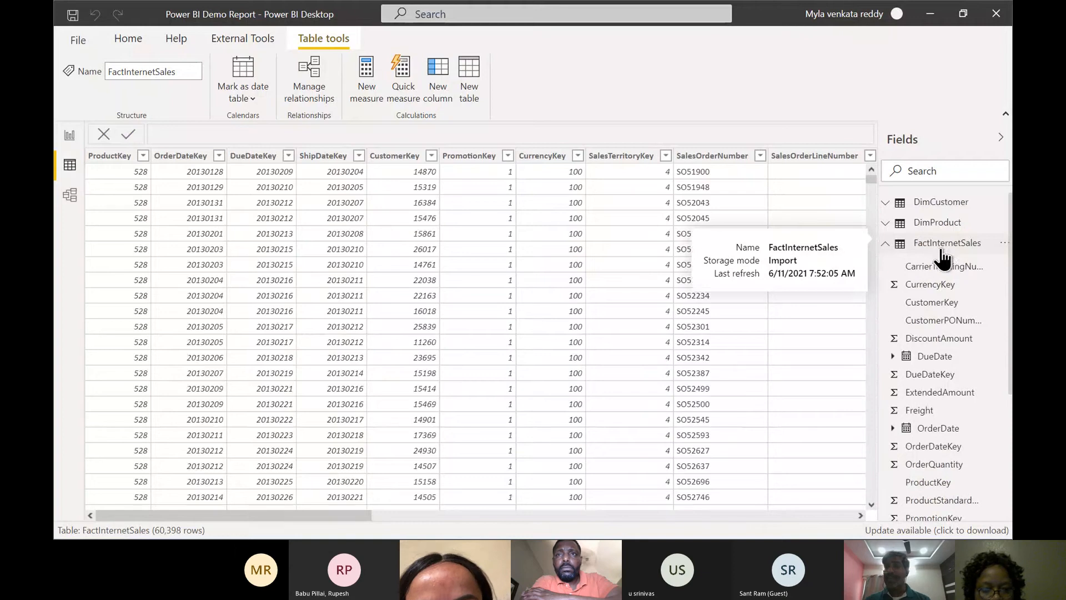
scroll(944, 333, down, 1)
scroll(971, 339, up, 1)
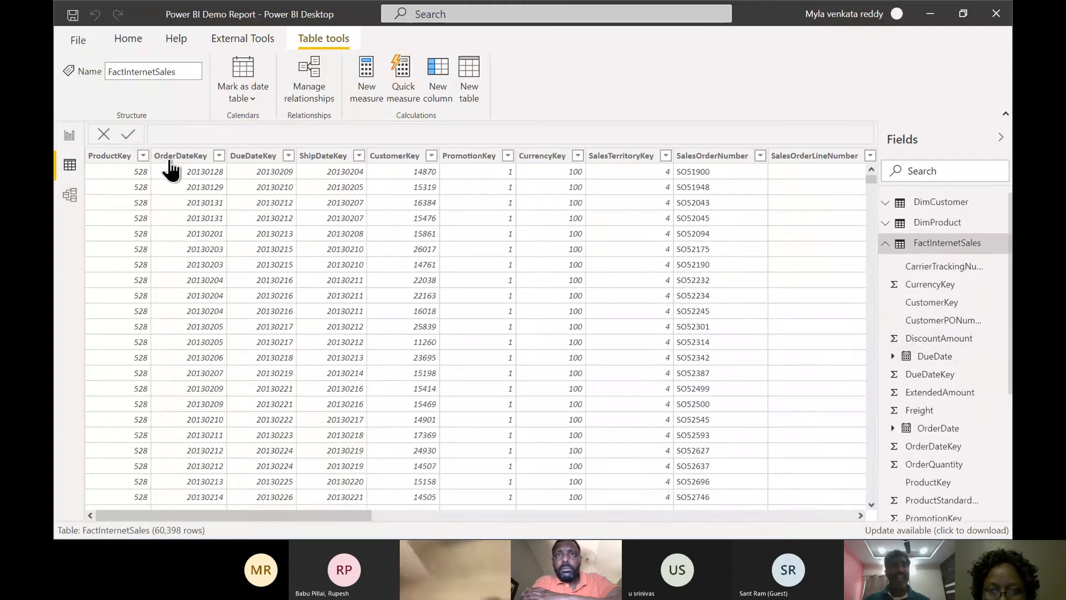
Add a new report page and build a table visual from DimProduct Color and FactInternetSales SalesAmount
click(67, 137)
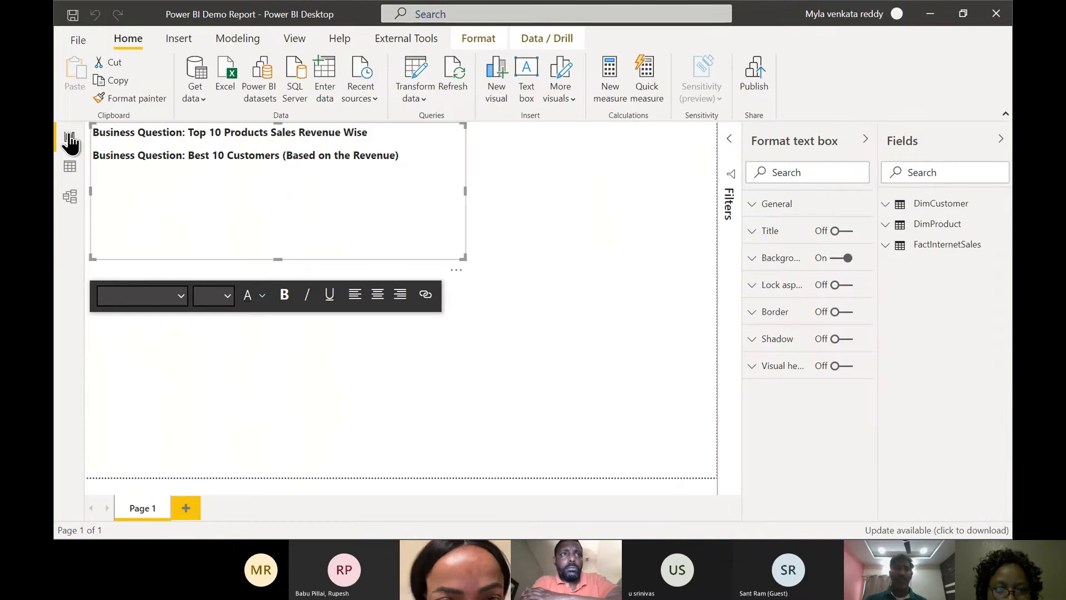
click(186, 508)
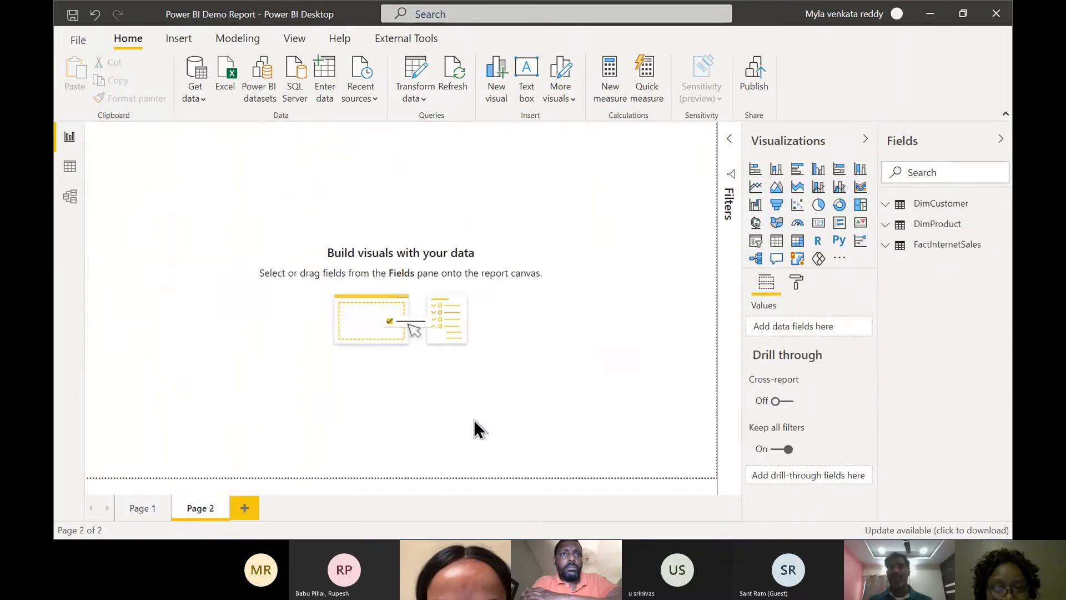
click(888, 229)
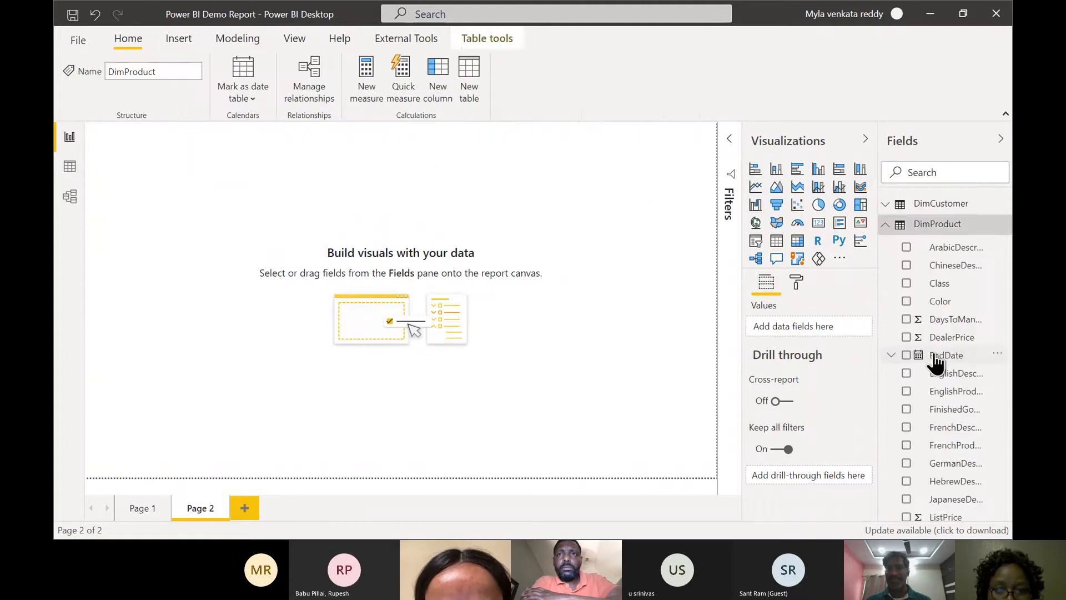
click(907, 301)
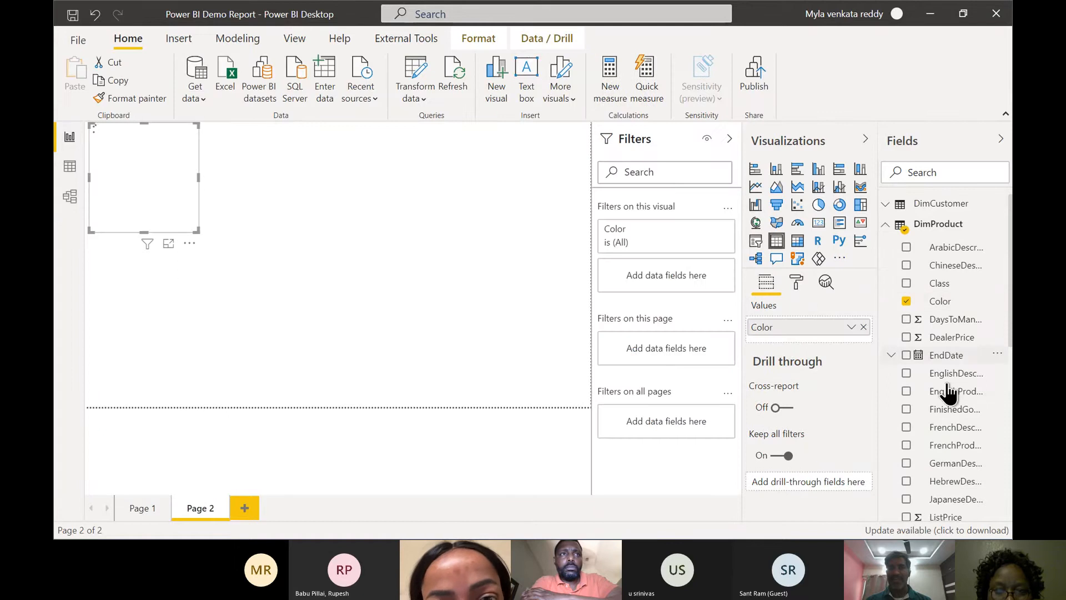
scroll(949, 392, down, 8)
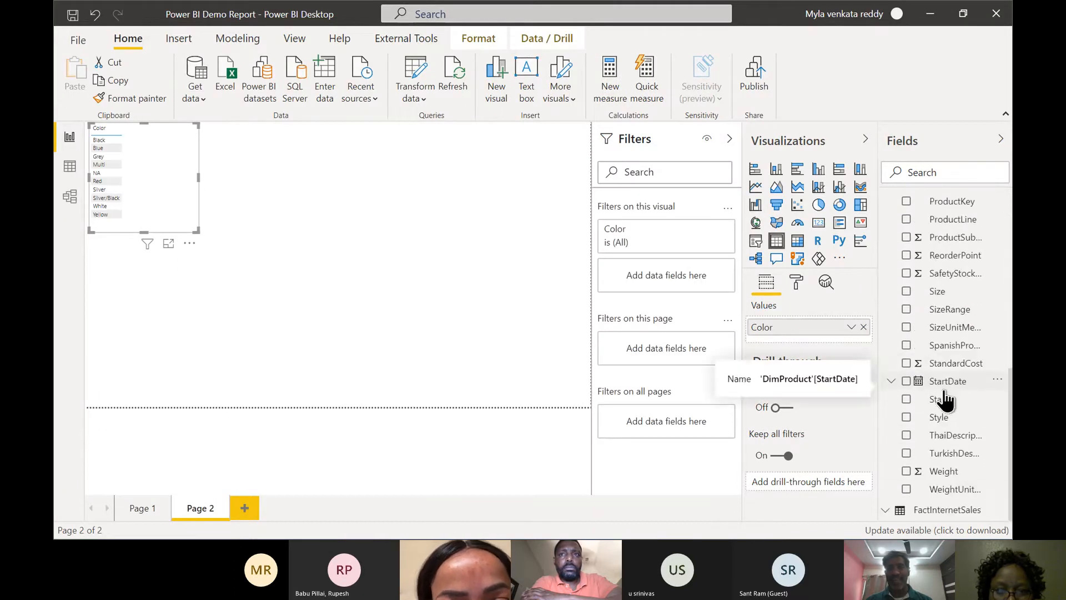
click(887, 512)
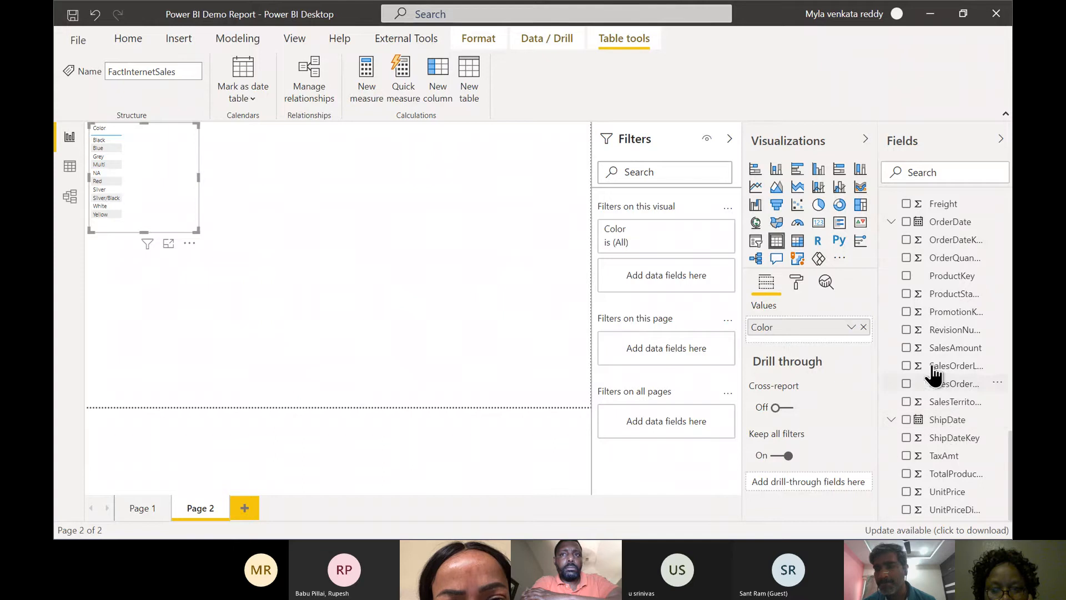
click(906, 349)
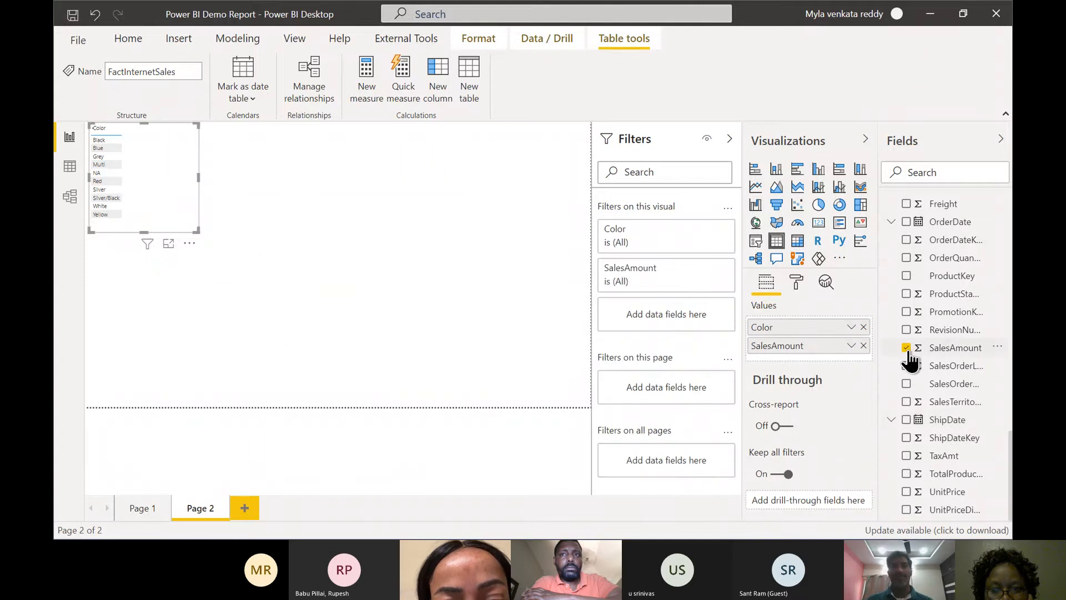
Set the page view to actual size and move the table slightly down and right on the canvas
click(303, 42)
click(452, 105)
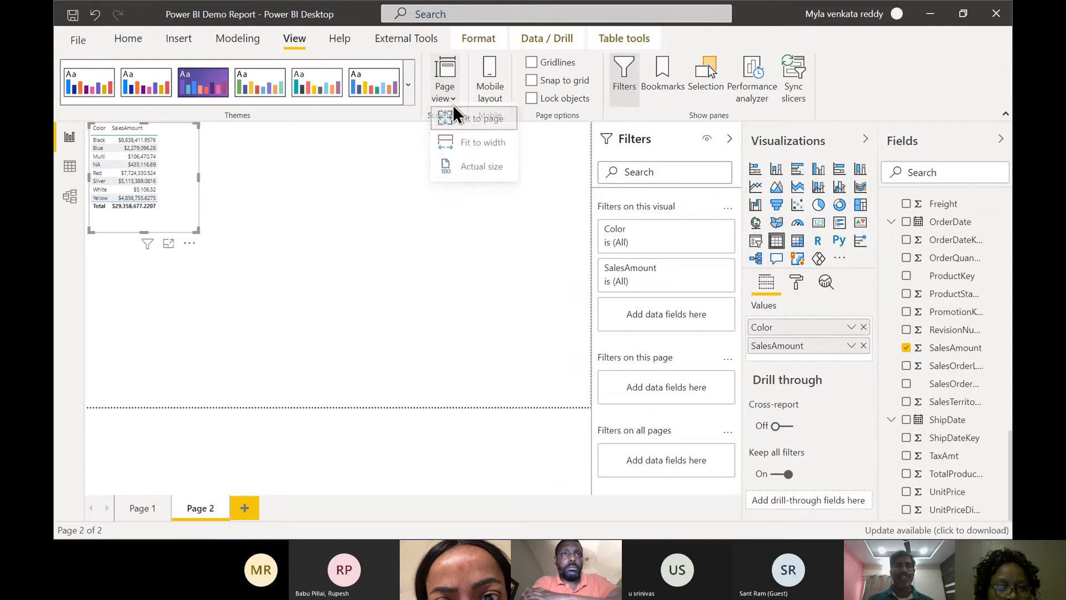
click(479, 170)
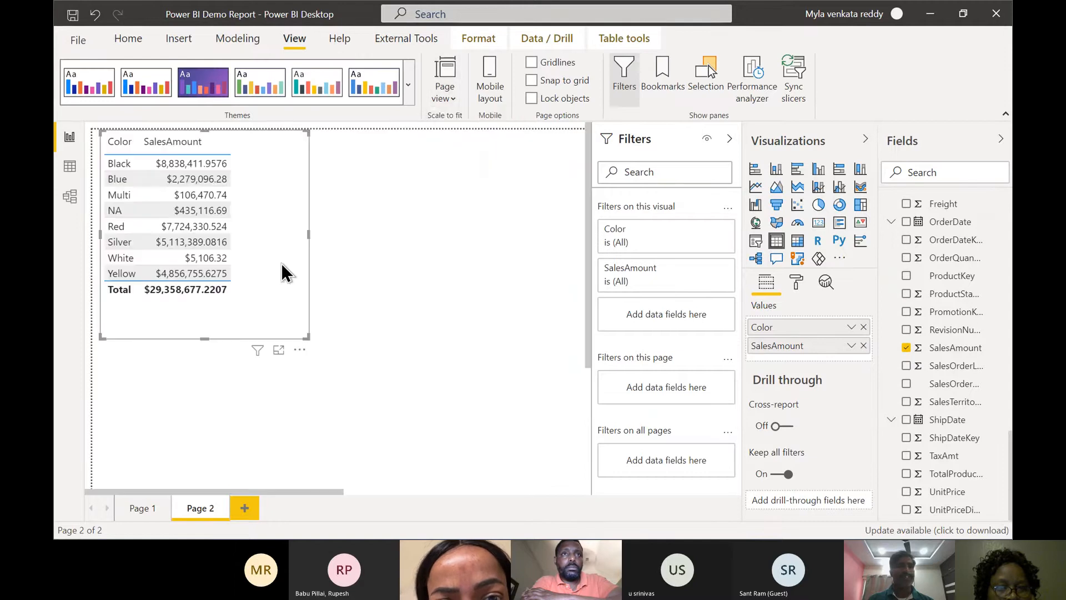
drag(281, 263, 291, 292)
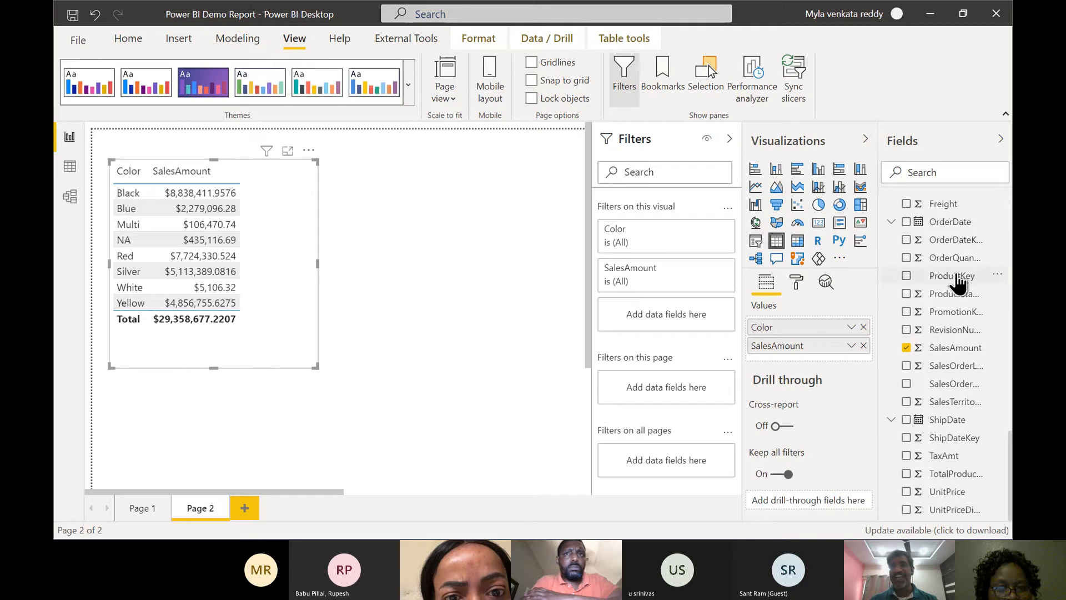
Create a new measure in the FactInternetSales table and name it Blue_color_sales_revenue in its formula
scroll(959, 278, up, 6)
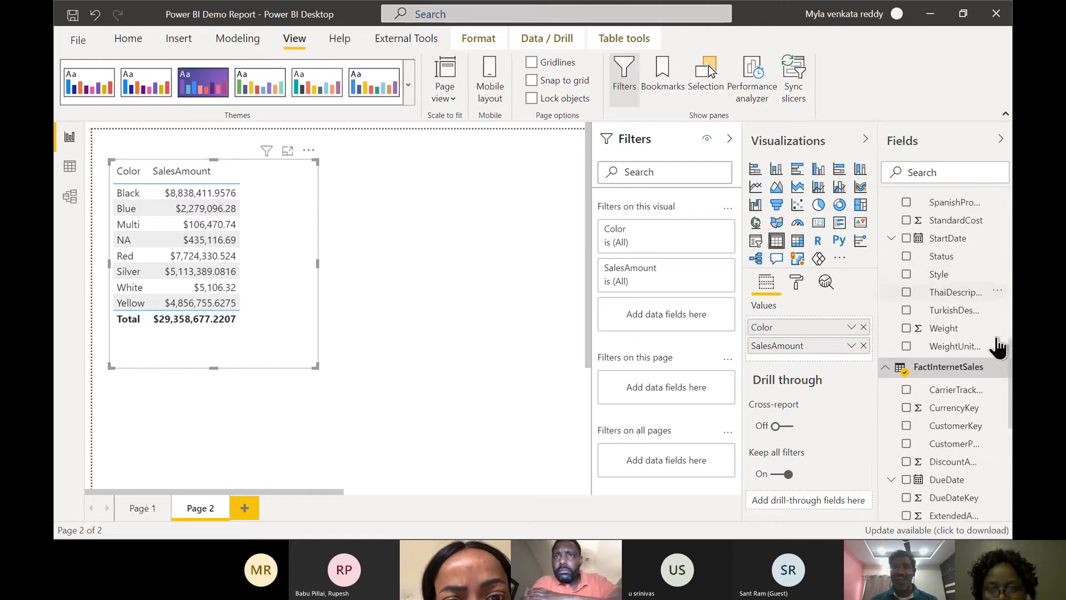
click(1001, 369)
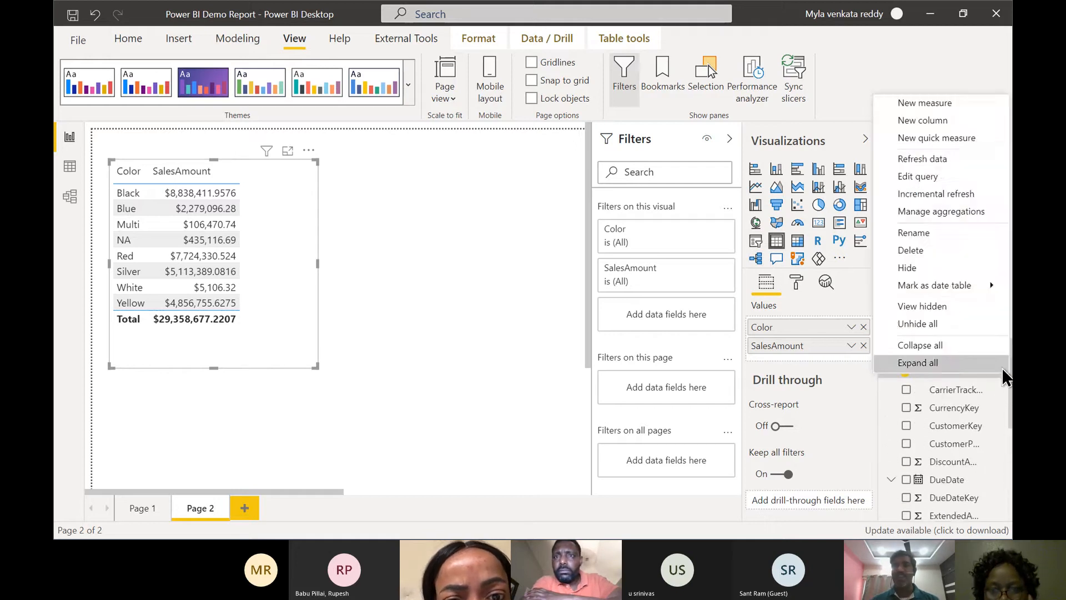
click(925, 107)
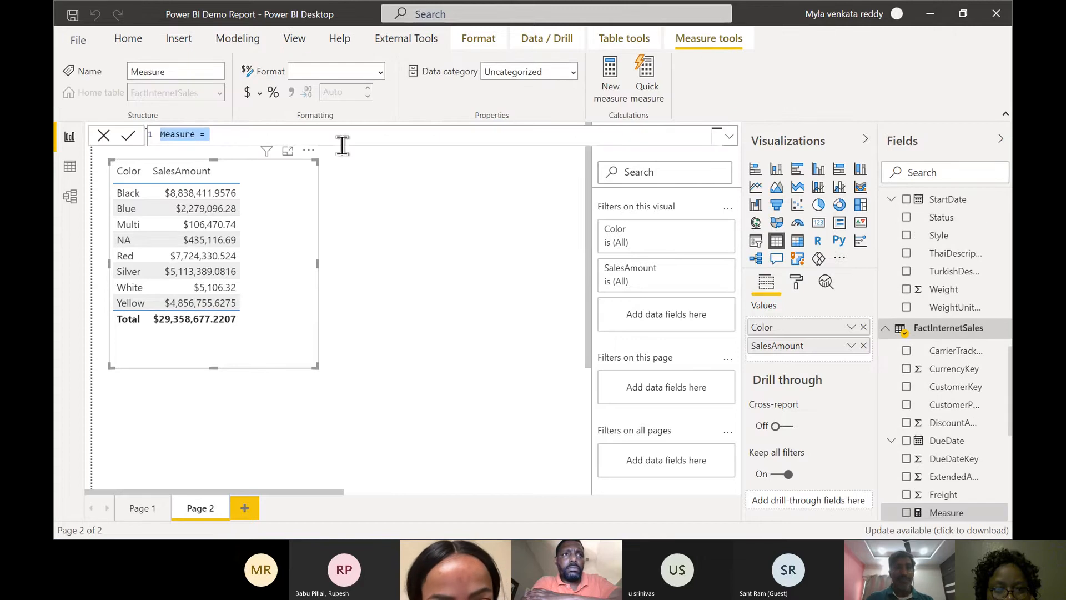
text(Blue)
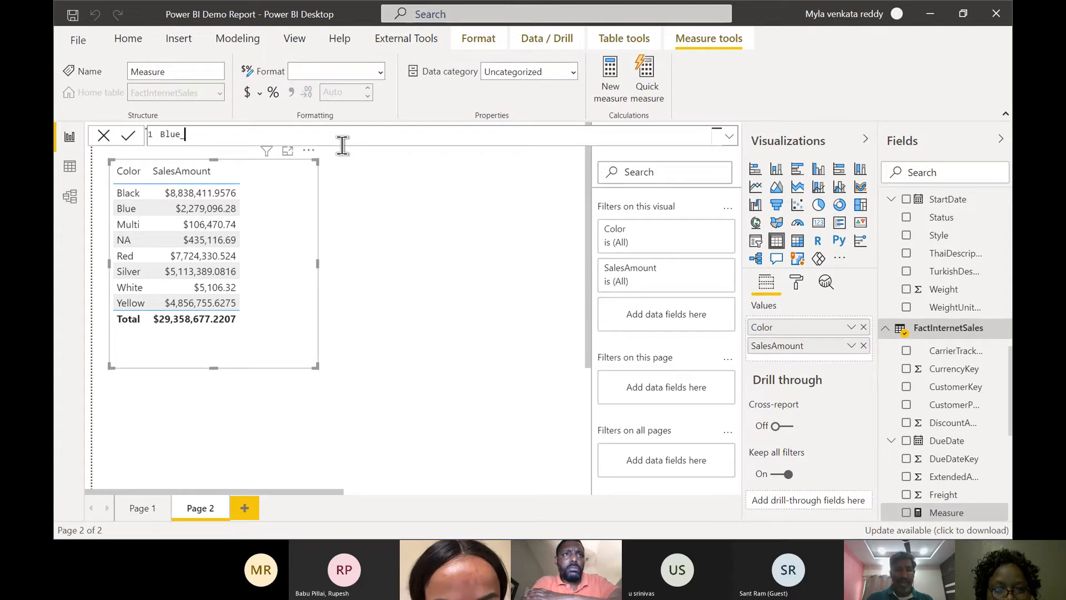
text(_color_s)
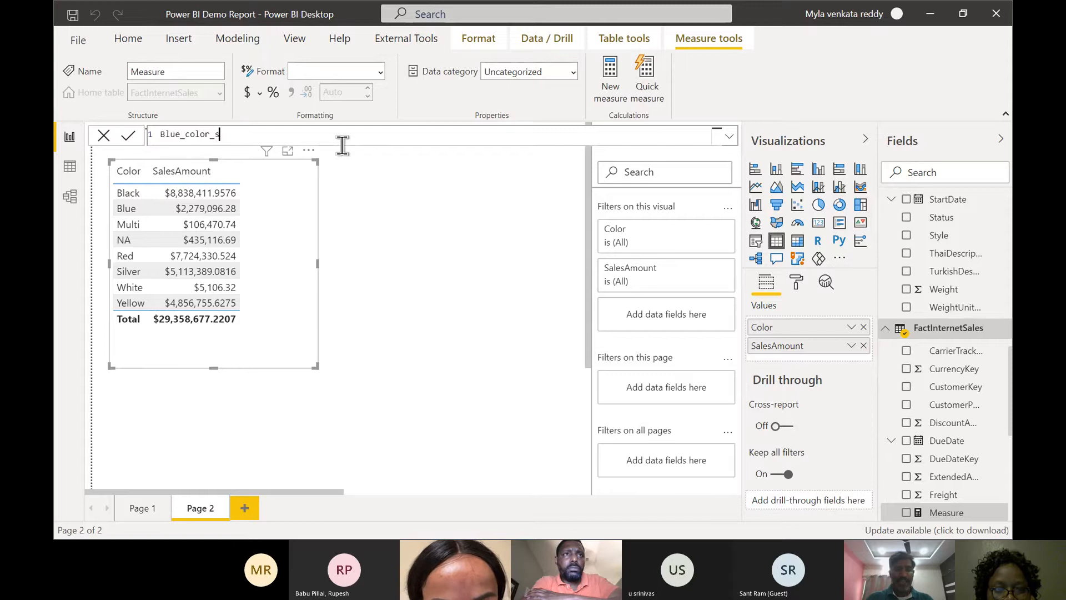
text(ales_revenue )
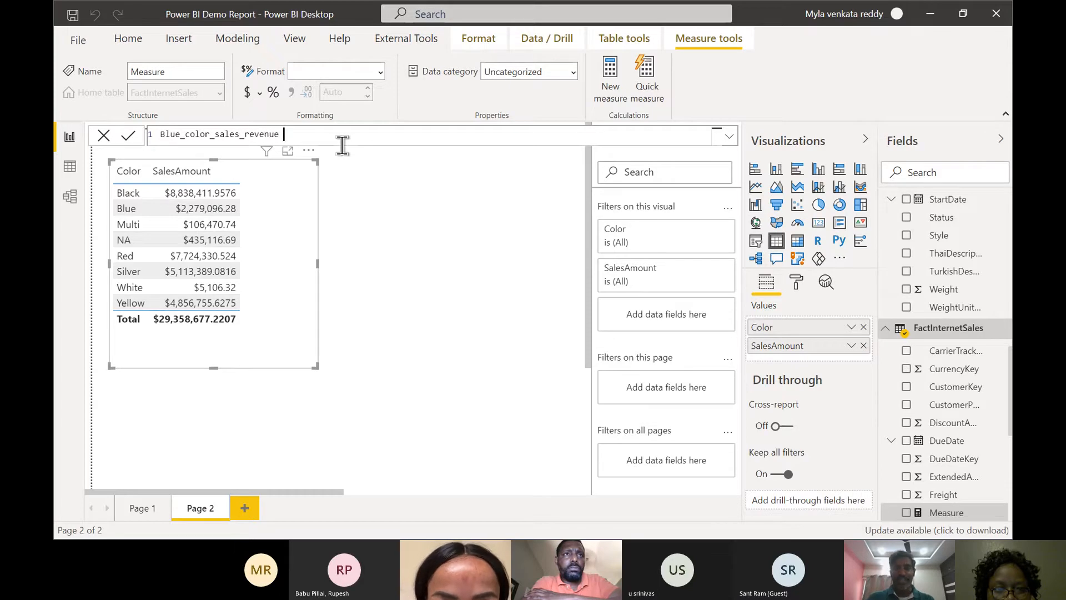
Begin the measure's expression with CALCULATE and the sum of FactInternetSales[SalesAmount] as its first argument
text(= CALC)
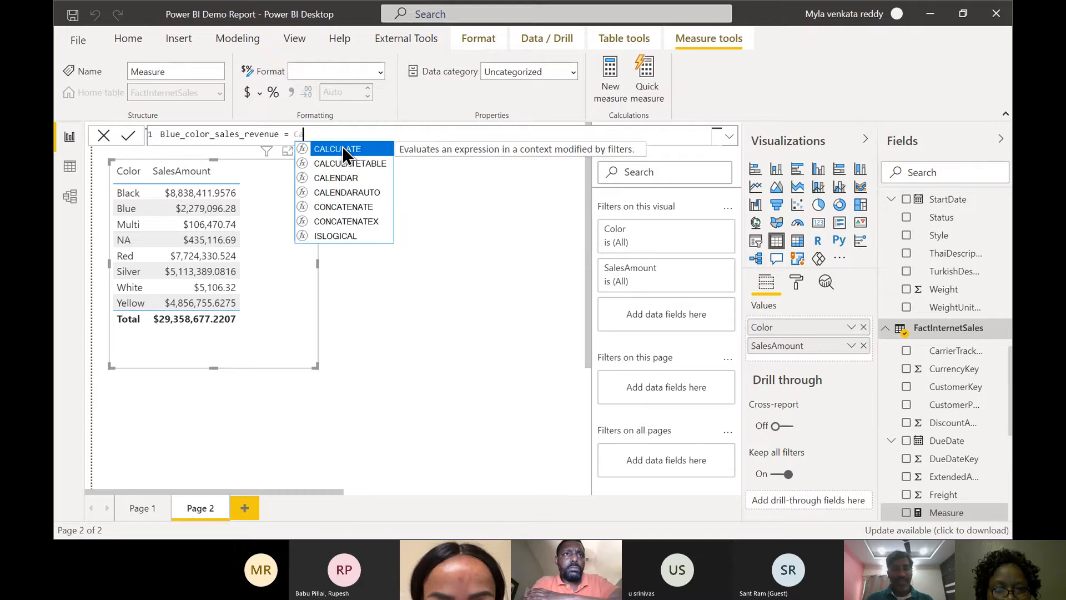
key(Tab)
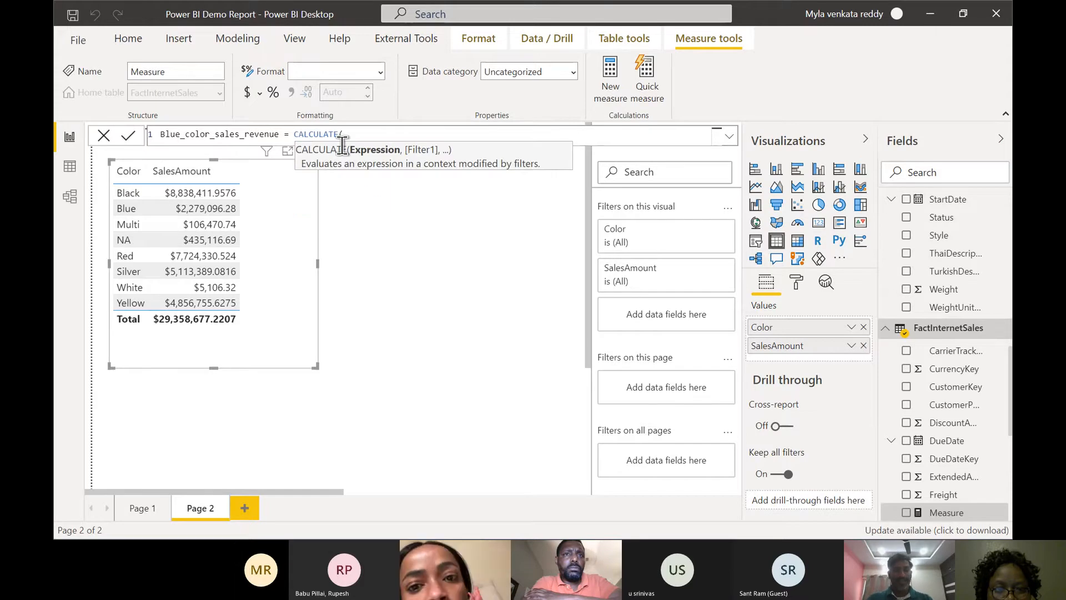
text(sum()
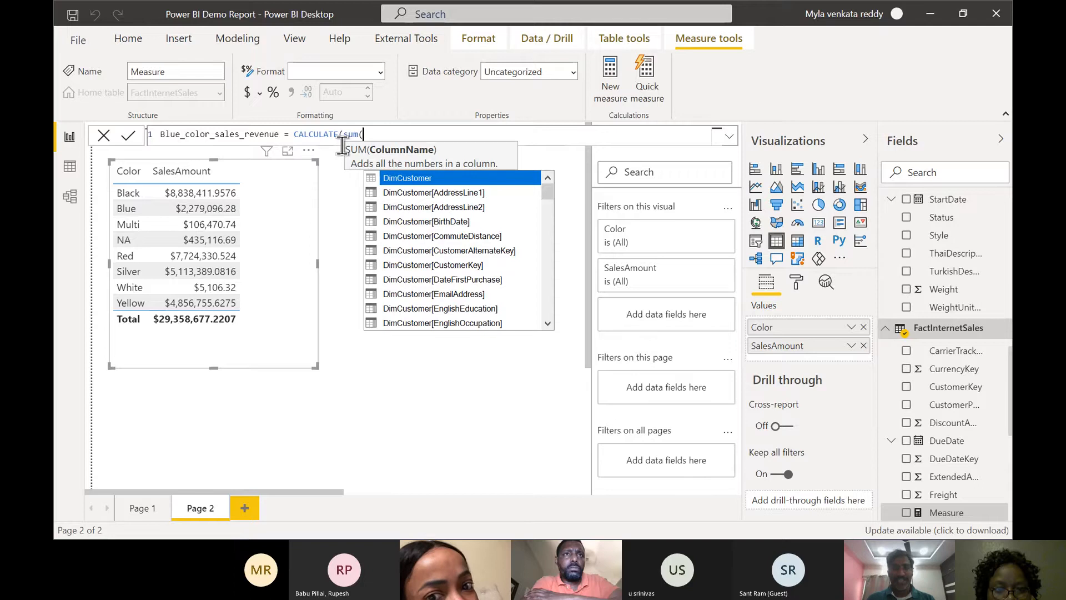
text(sales)
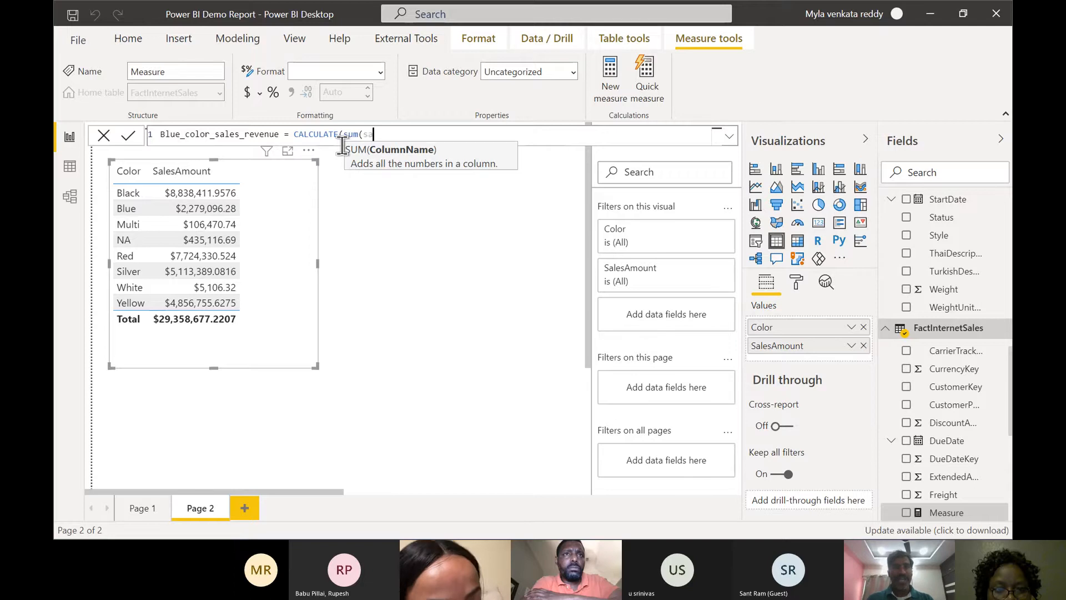
key(Tab)
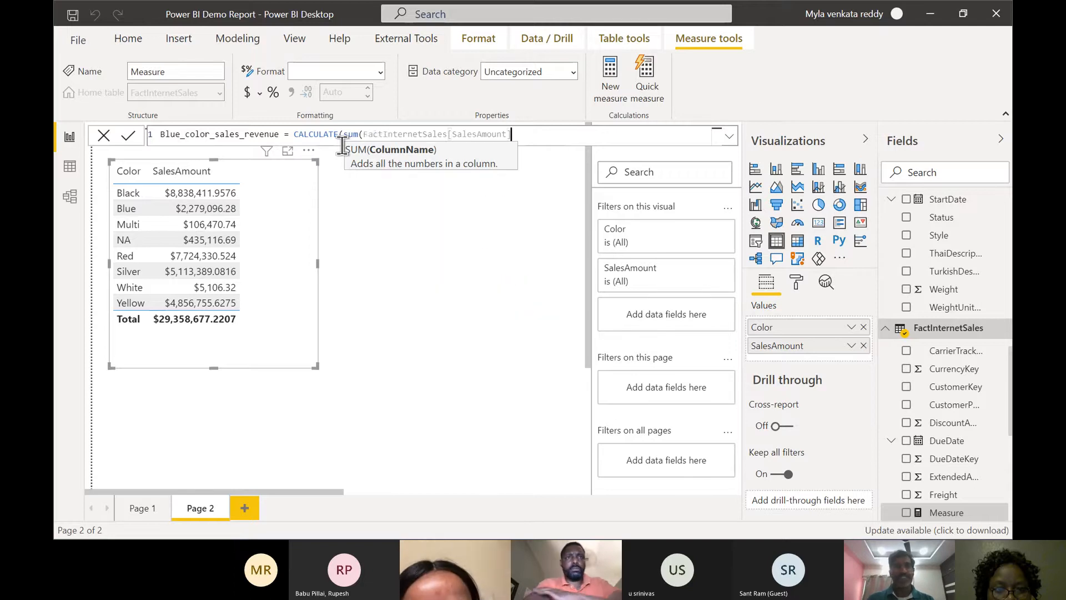
text())
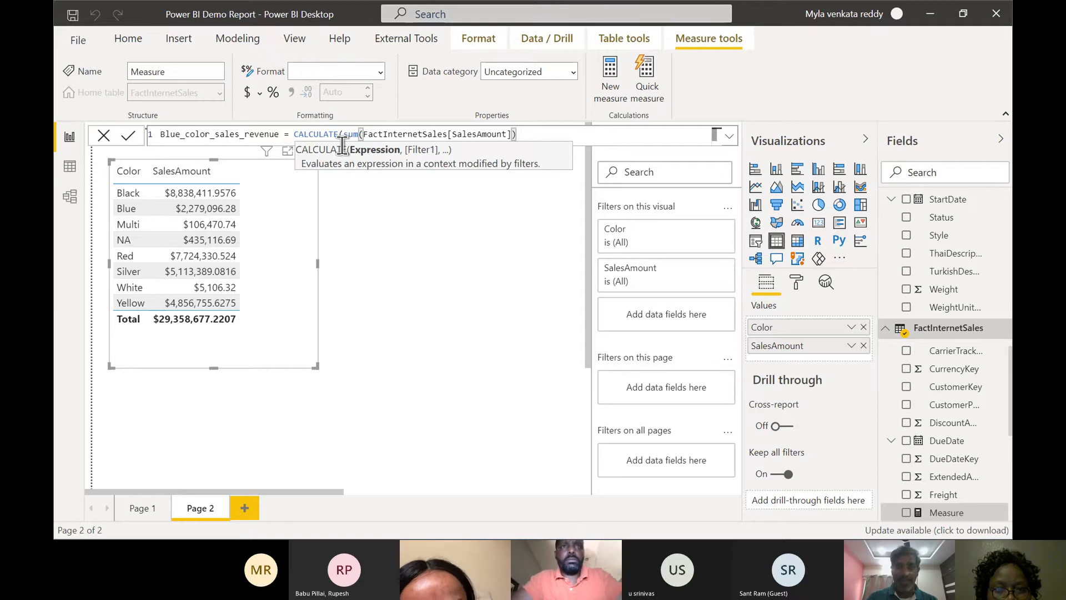
text(,)
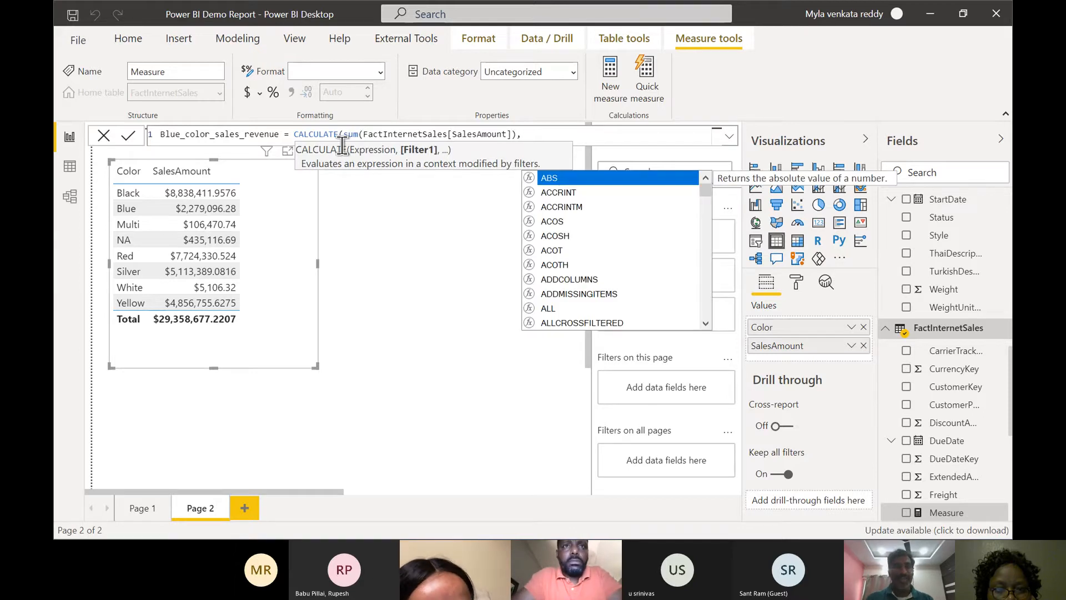
Complete the measure with the filter DimProduct[Color]="Blue" and commit the formula
text(produ)
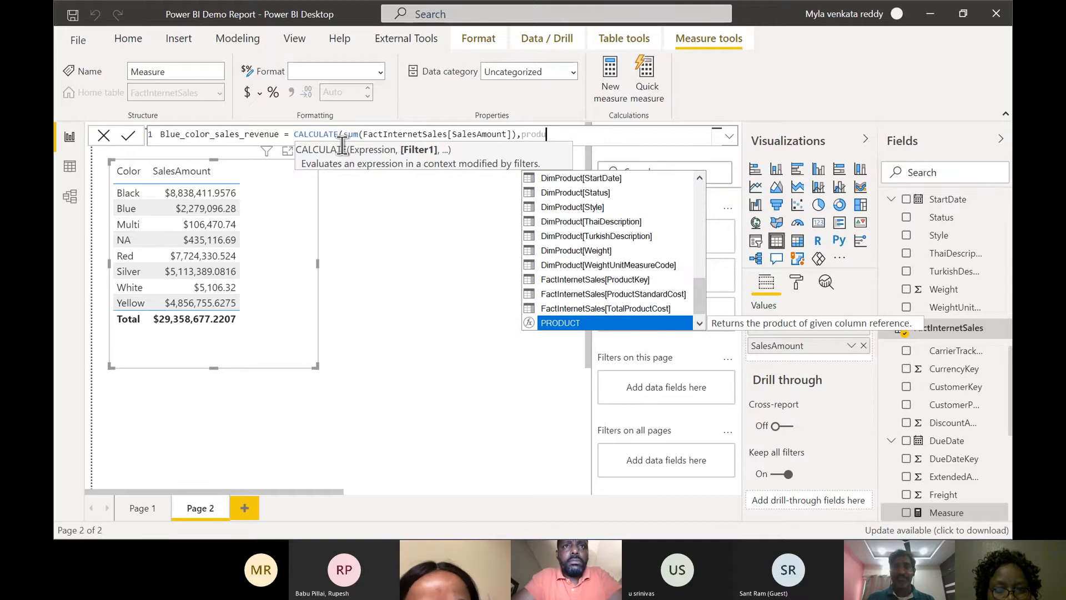
key(BackSpace)
key(BackSpace)
key(BackSpace)
key(BackSpace)
key(BackSpace)
text(colo)
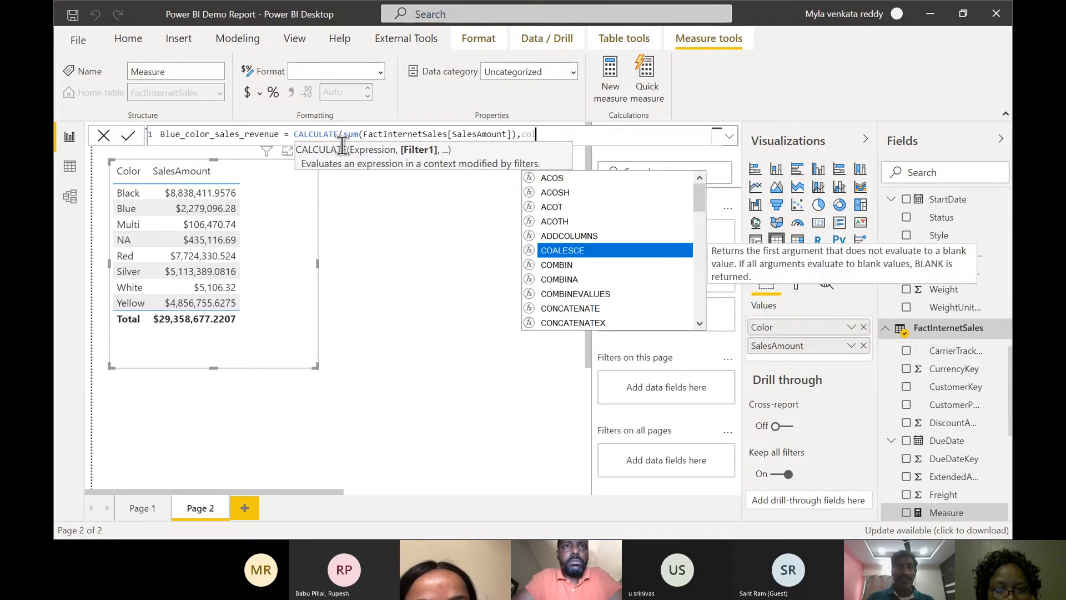
key(Tab)
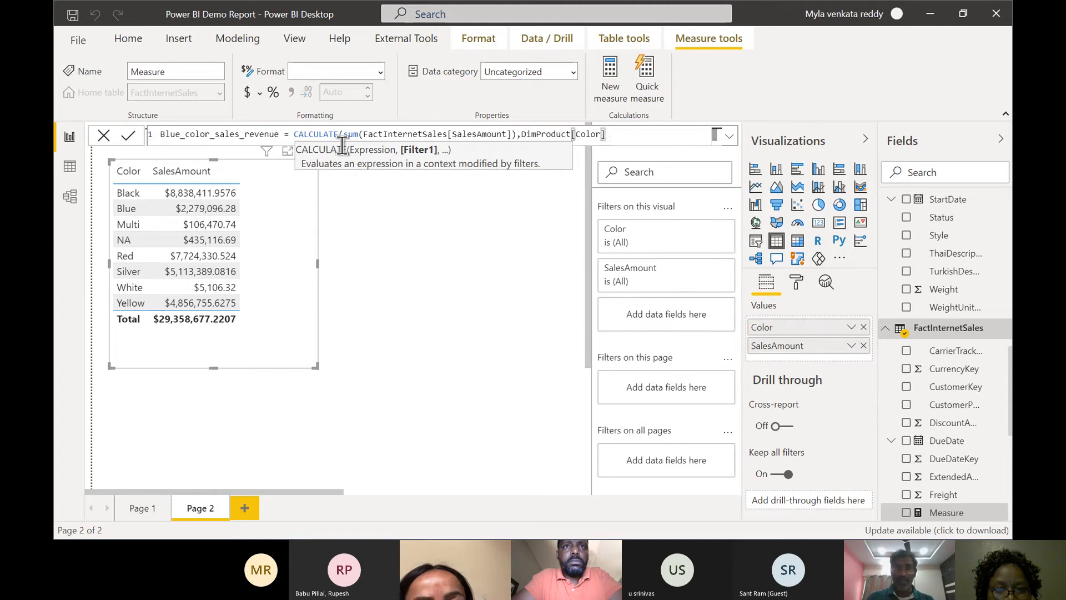
text(="Bl)
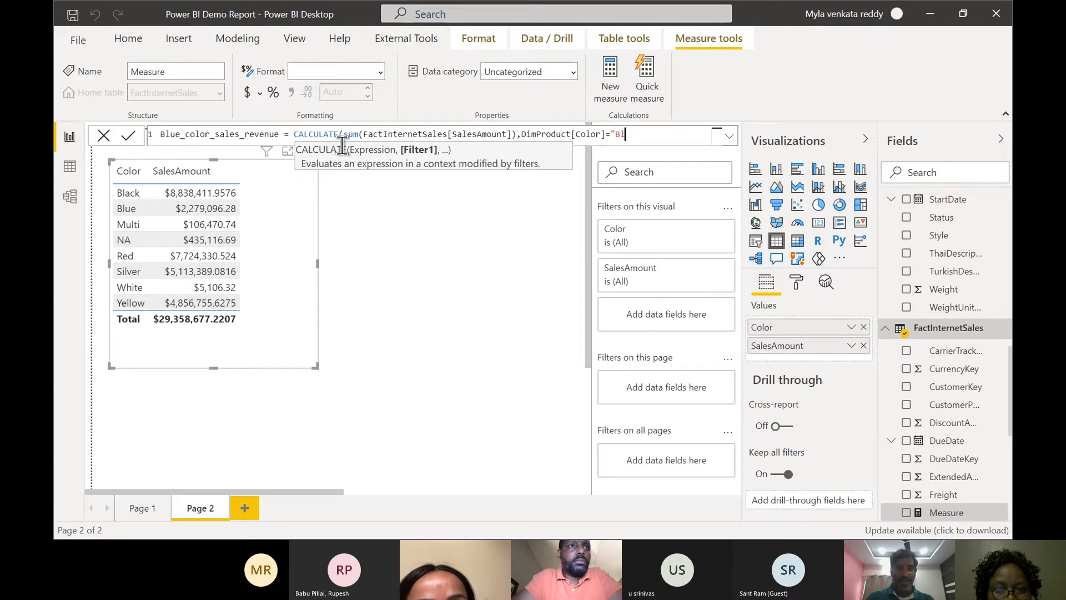
text(ue"))
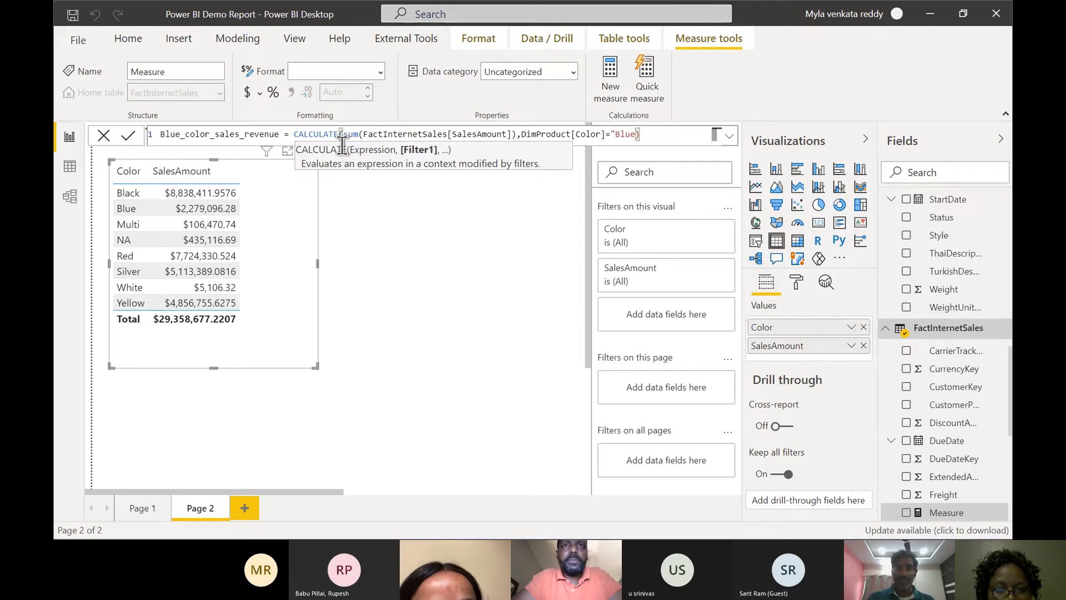
key(BackSpace)
key(BackSpace)
text("))
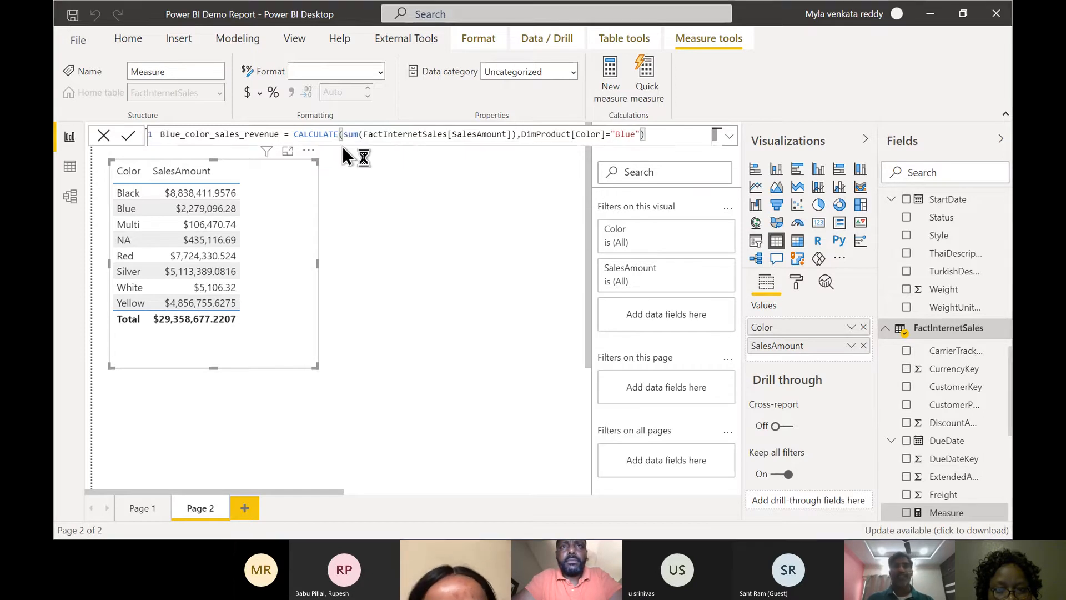
key(Return)
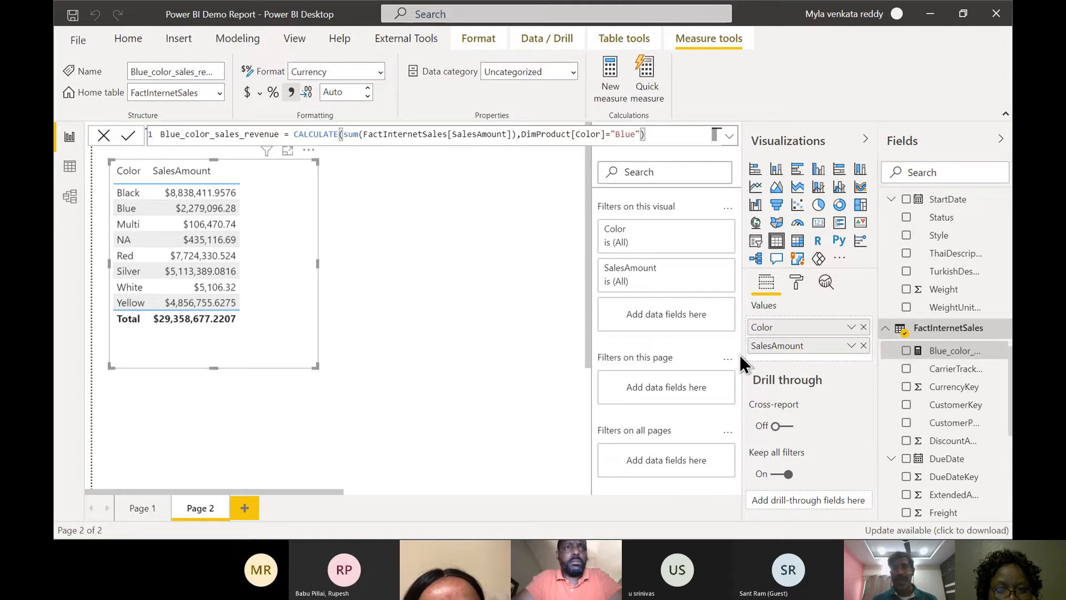
Add the Blue_color_sales_revenue measure to the table and widen the visual to fit all three columns
click(906, 351)
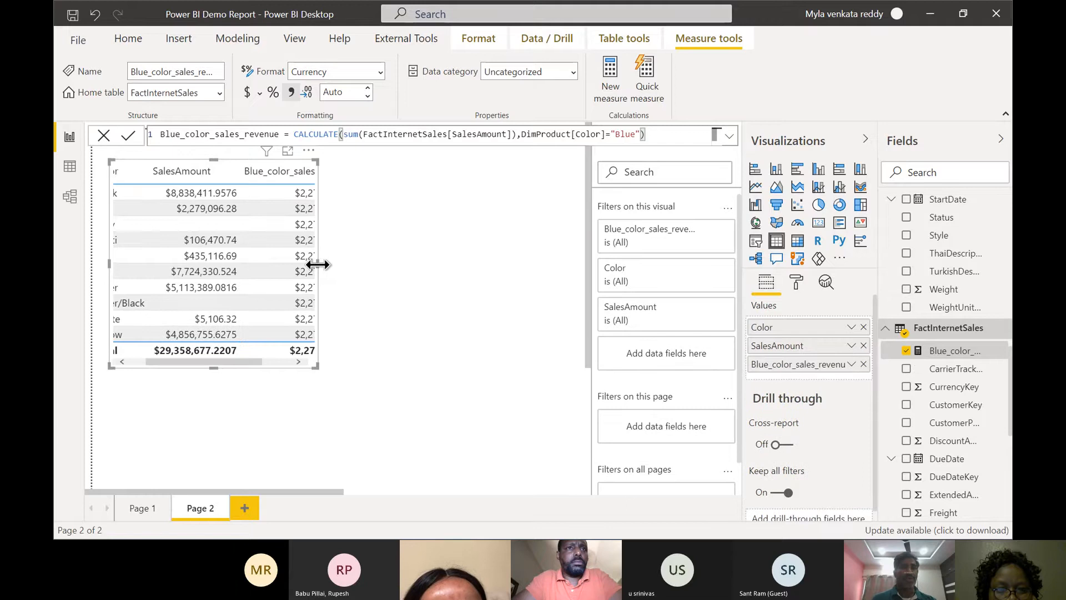
drag(318, 265, 438, 289)
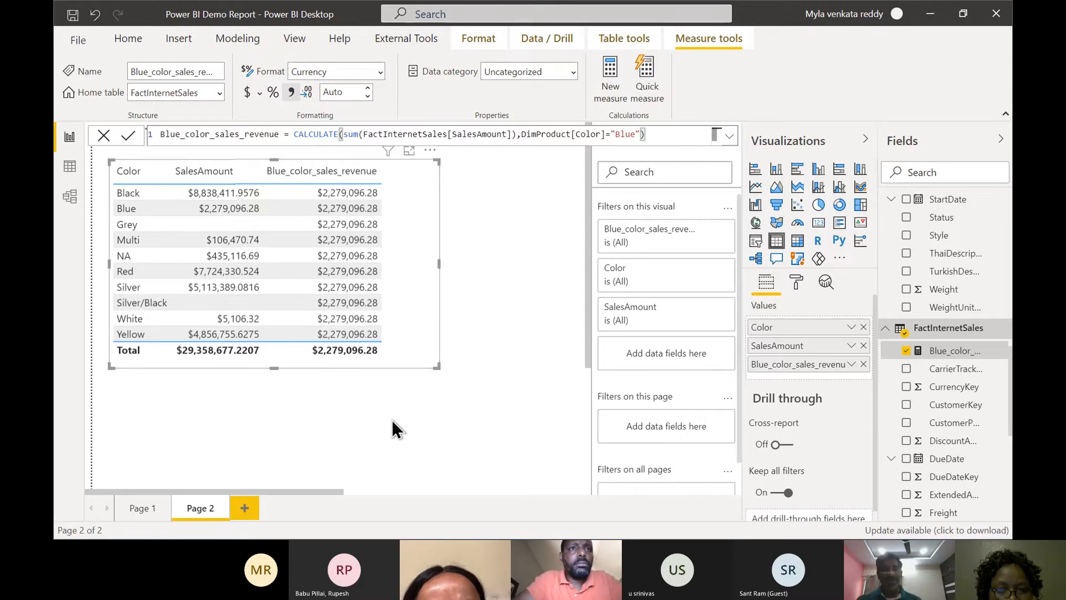
click(486, 362)
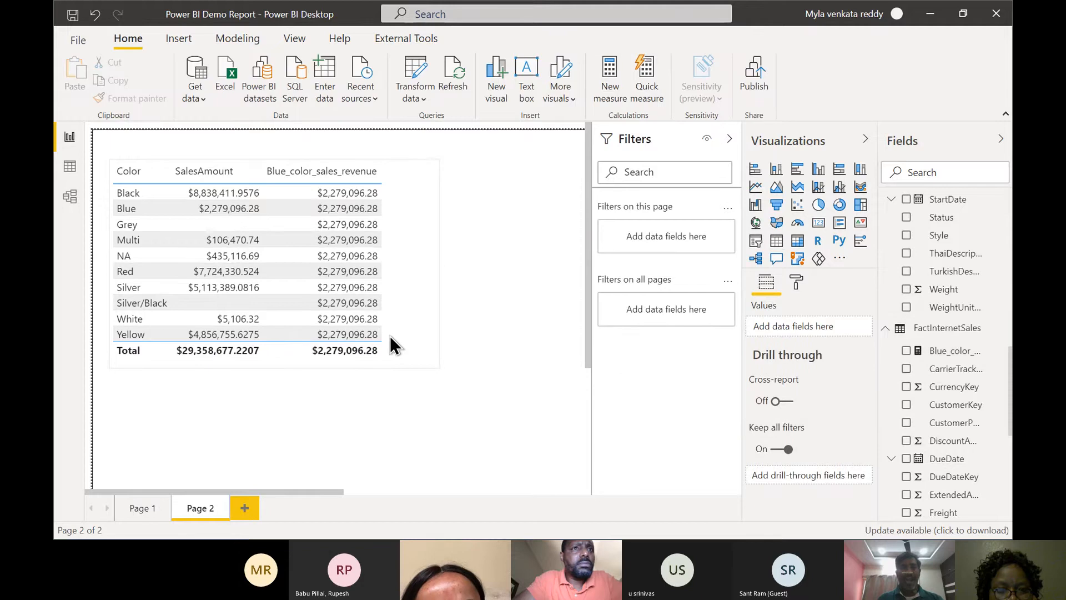
Add a new report page and place a card visual on it showing SalesAmount from FactInternetSales
click(249, 508)
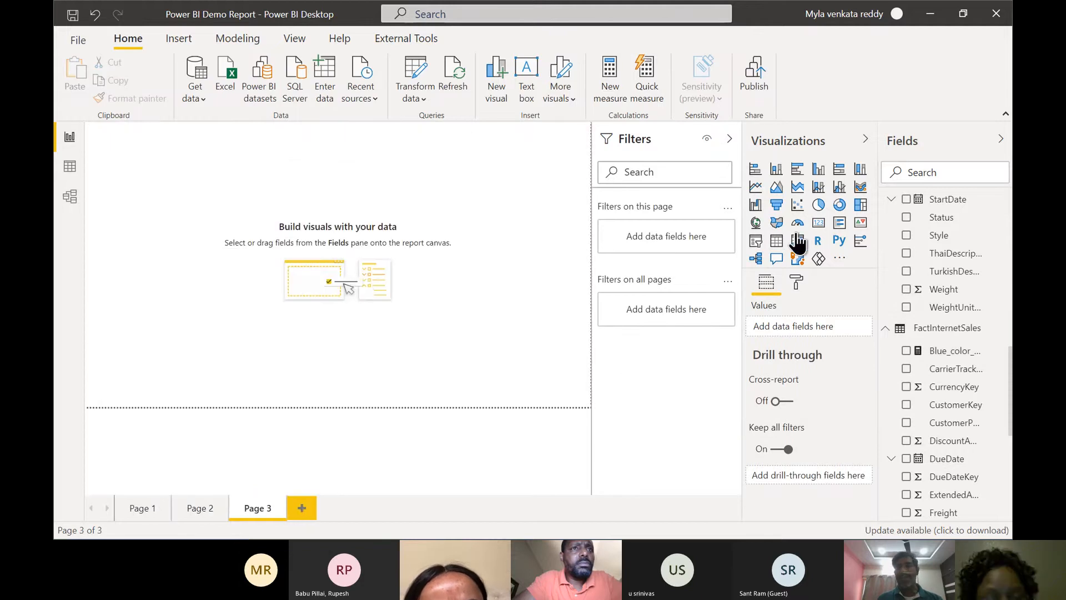
click(818, 223)
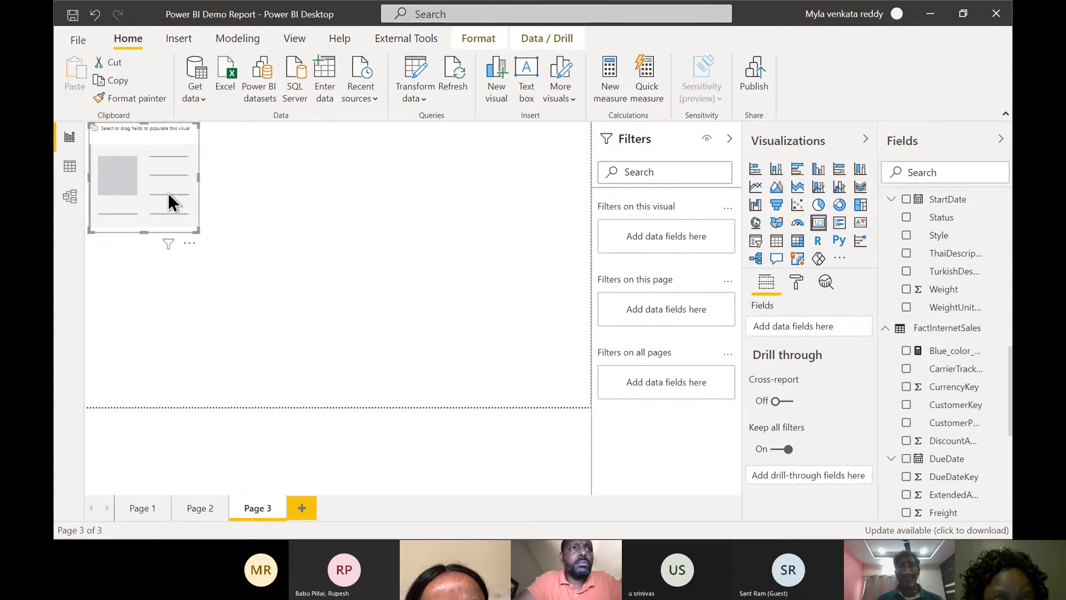
scroll(911, 406, down, 4)
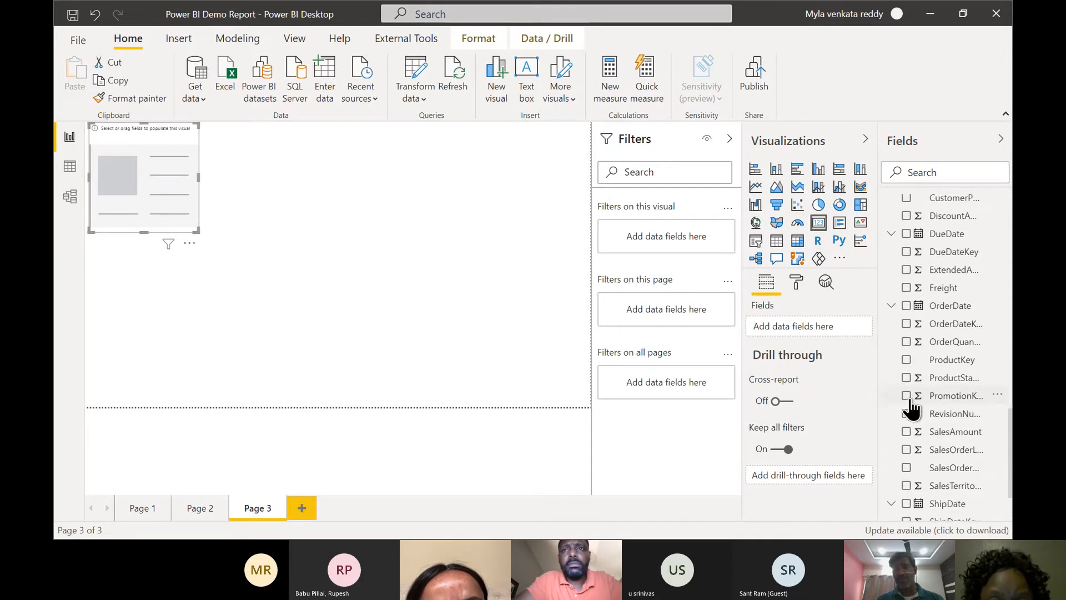
click(906, 431)
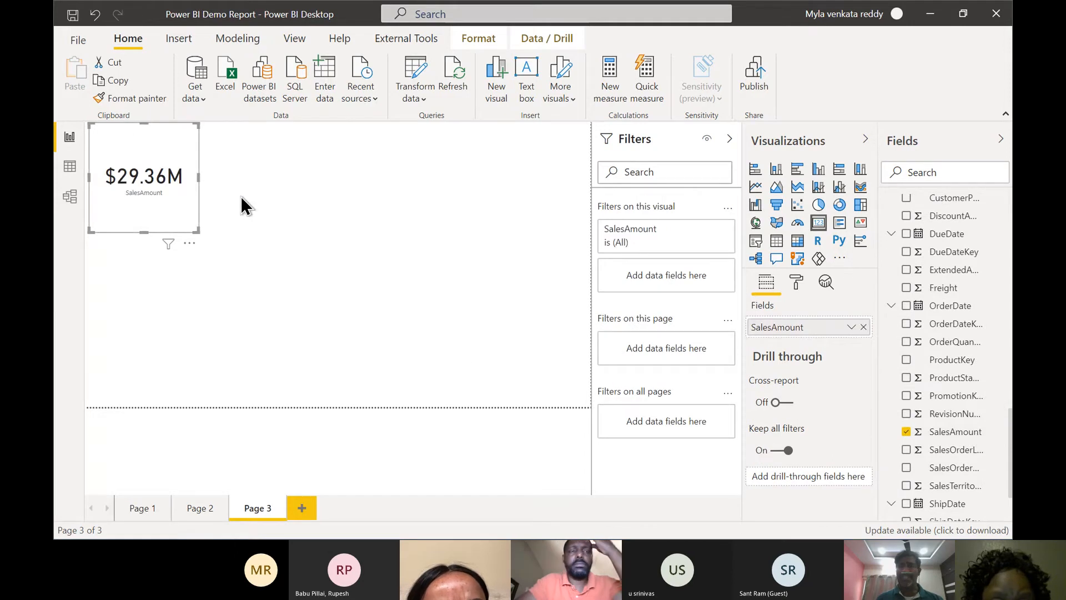
click(438, 246)
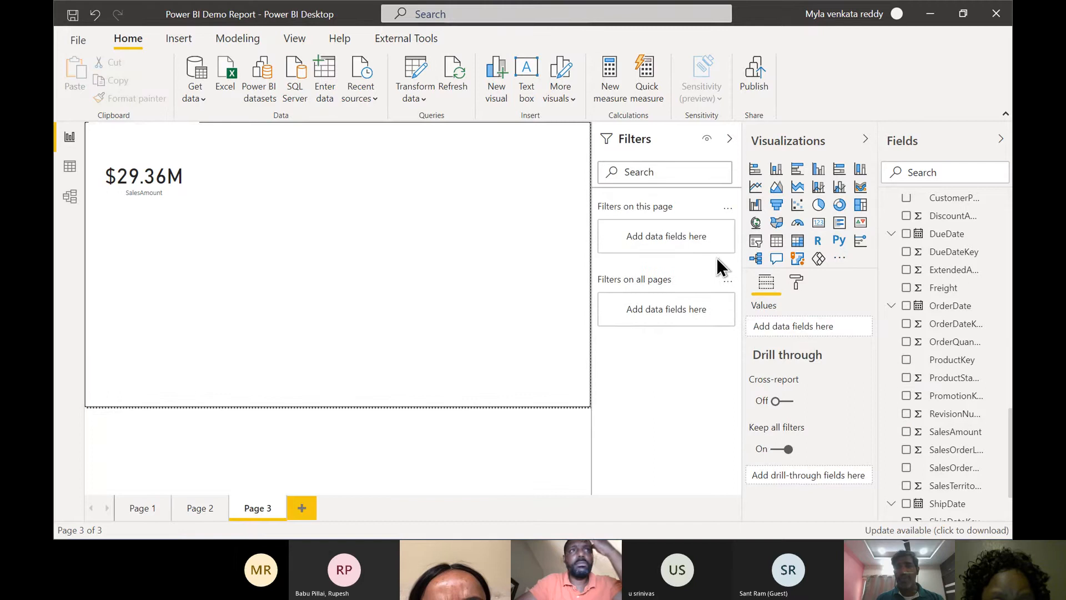
Add a second card showing the Blue_color_sales_revenue measure and move it beside the SalesAmount card
click(819, 225)
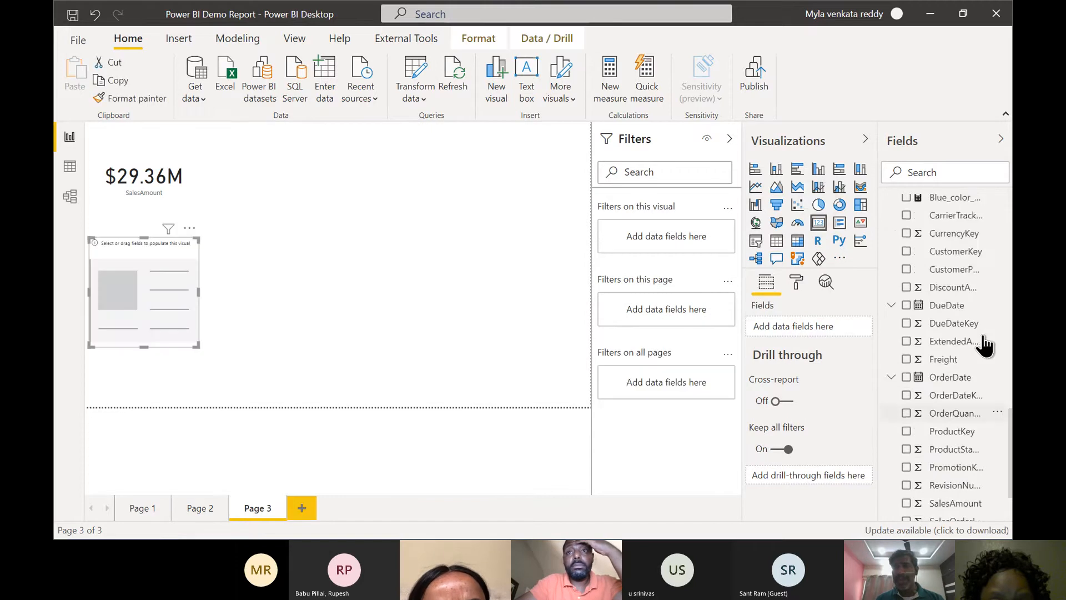
scroll(984, 344, up, 1)
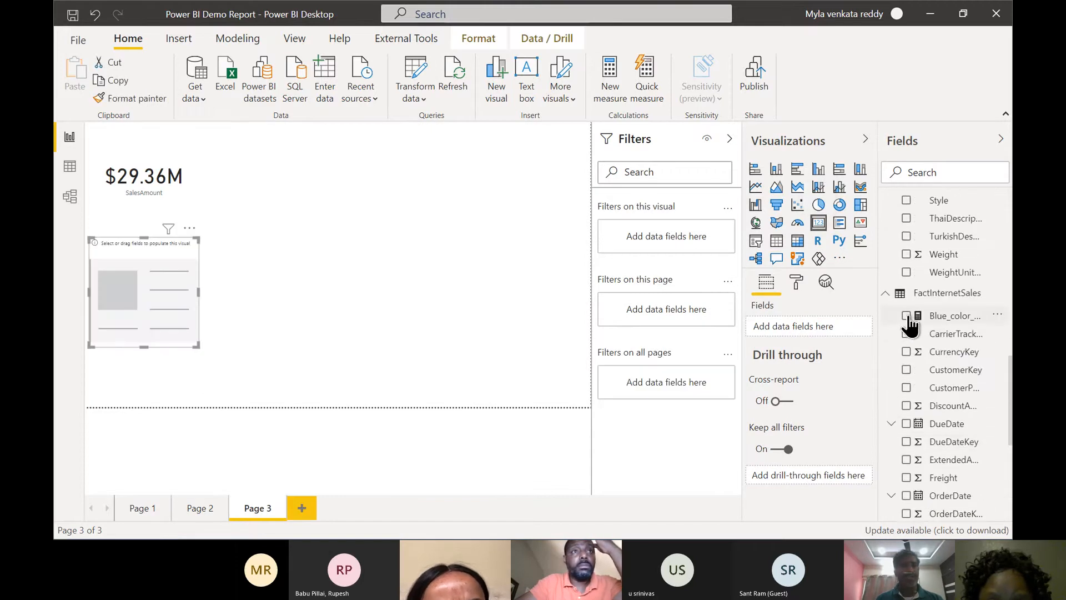
click(906, 316)
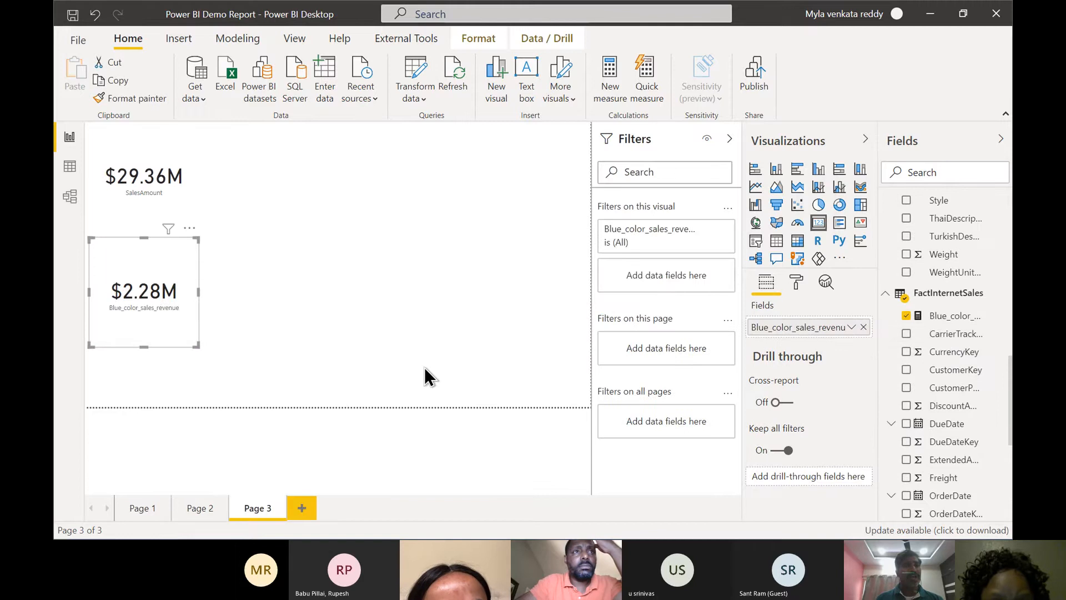
drag(156, 260, 368, 186)
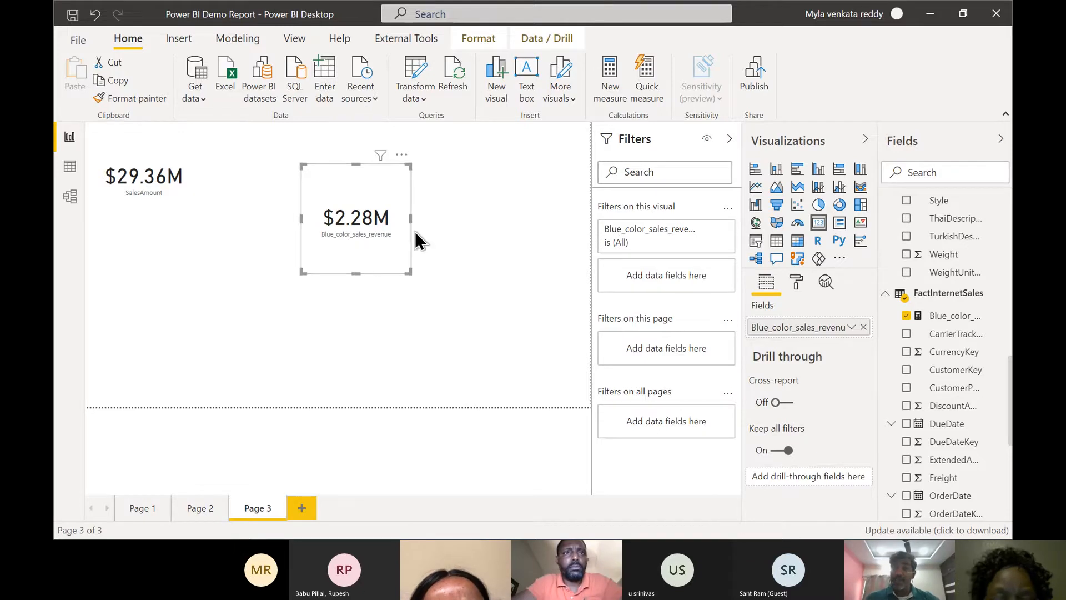
Open the Blue_color_sales_revenue measure's formula in the expanded formula editor
click(950, 327)
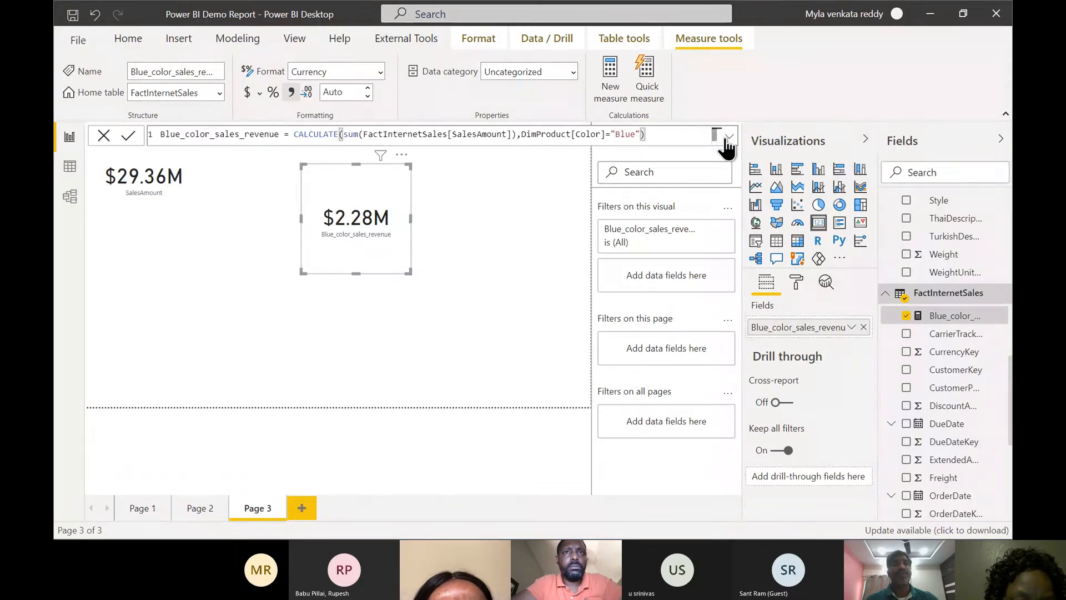
click(728, 138)
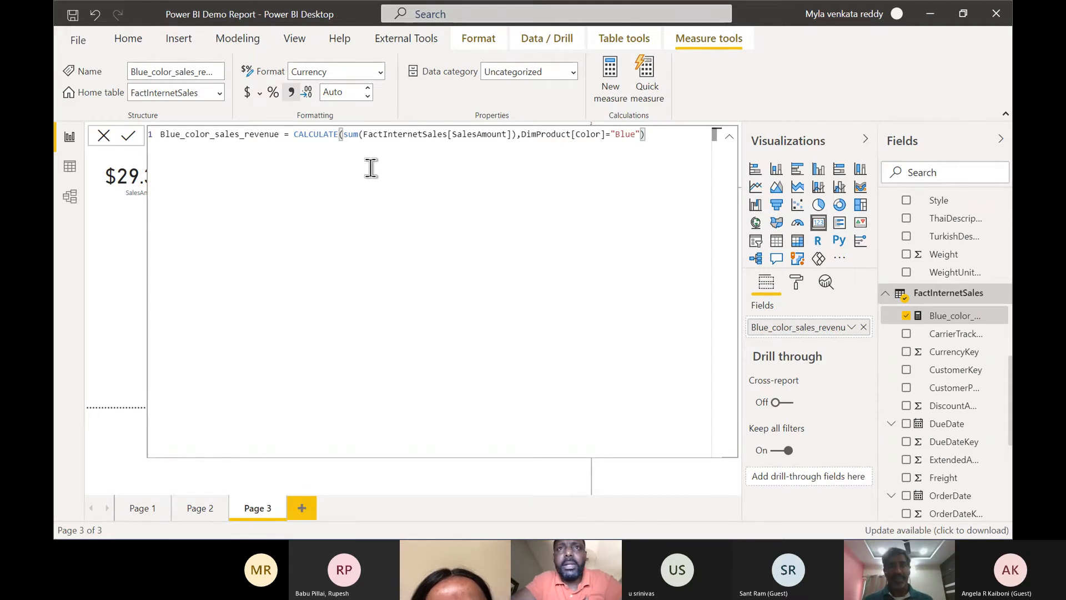
Switch to the README.md course outline and review its Data Analysis Expressions (DAX) section, highlighting CALCULATE under Filter functions
key(alt+Tab)
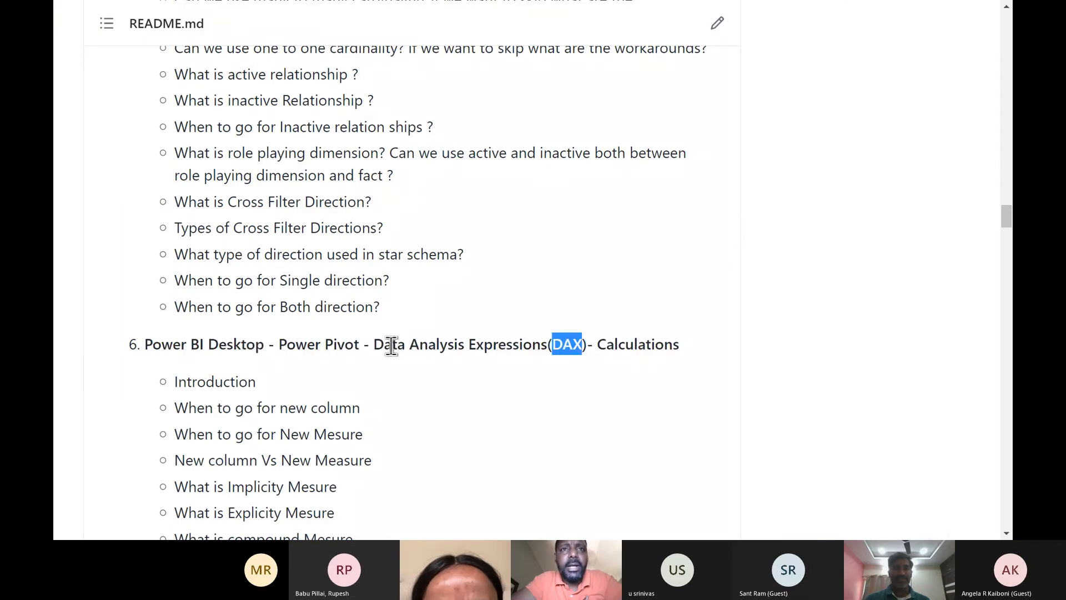
drag(374, 345, 580, 347)
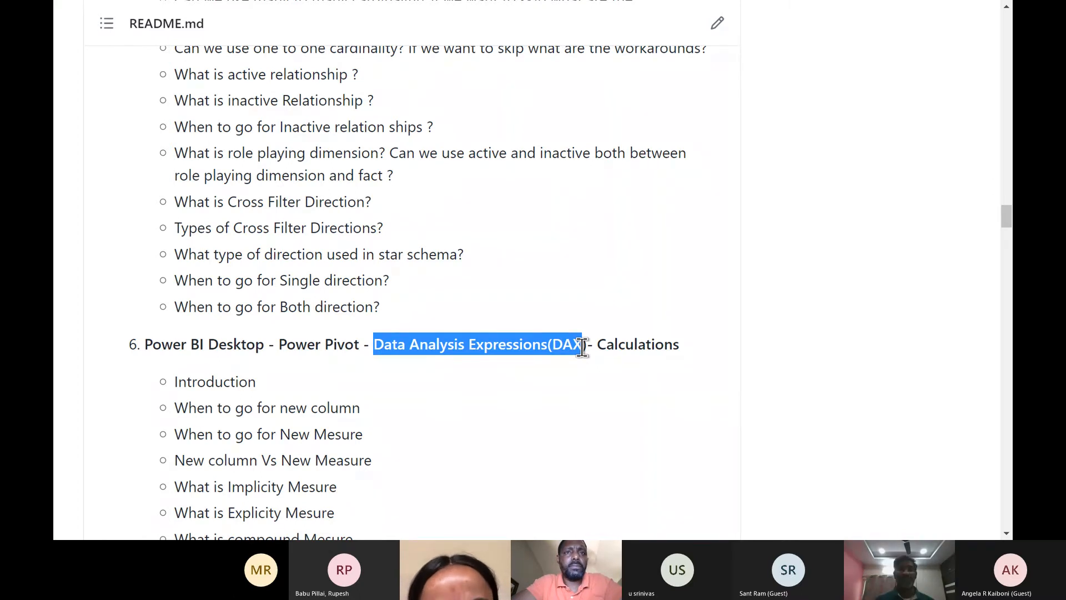
scroll(582, 348, down, 5)
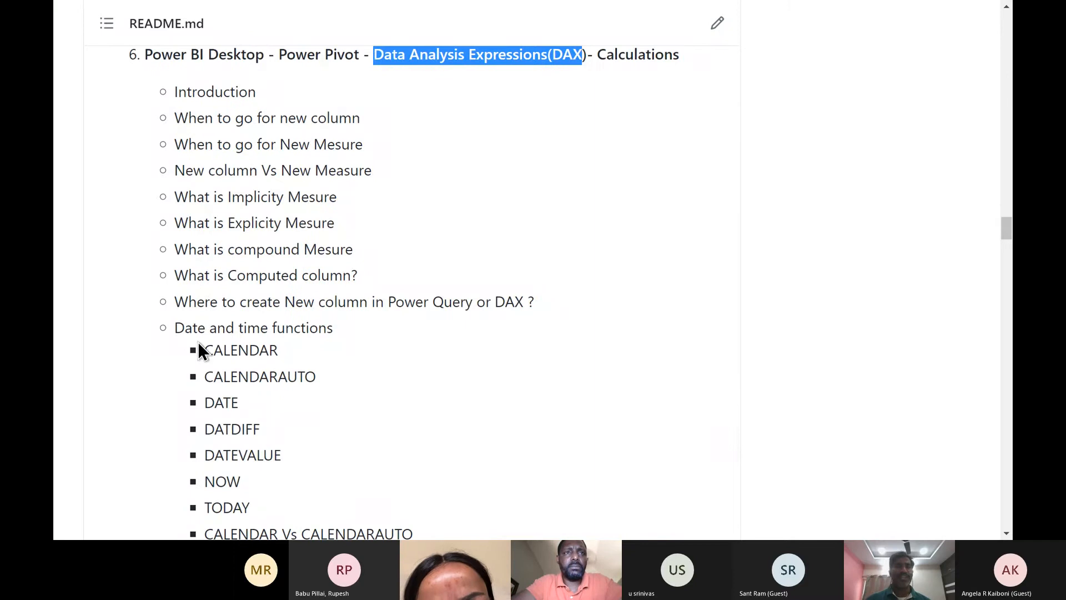
scroll(295, 346, down, 3)
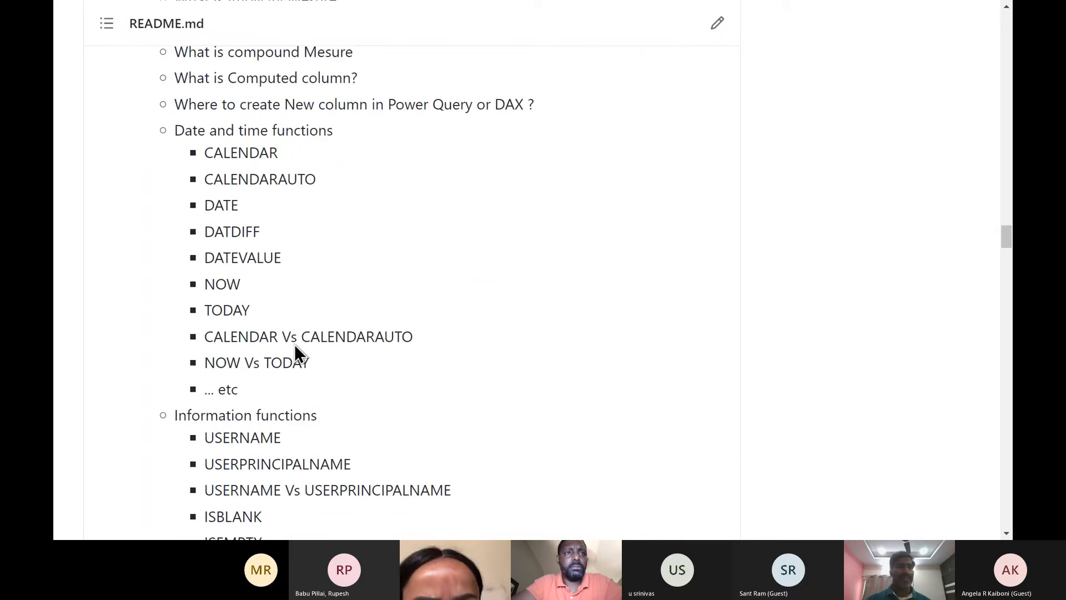
scroll(333, 328, down, 12)
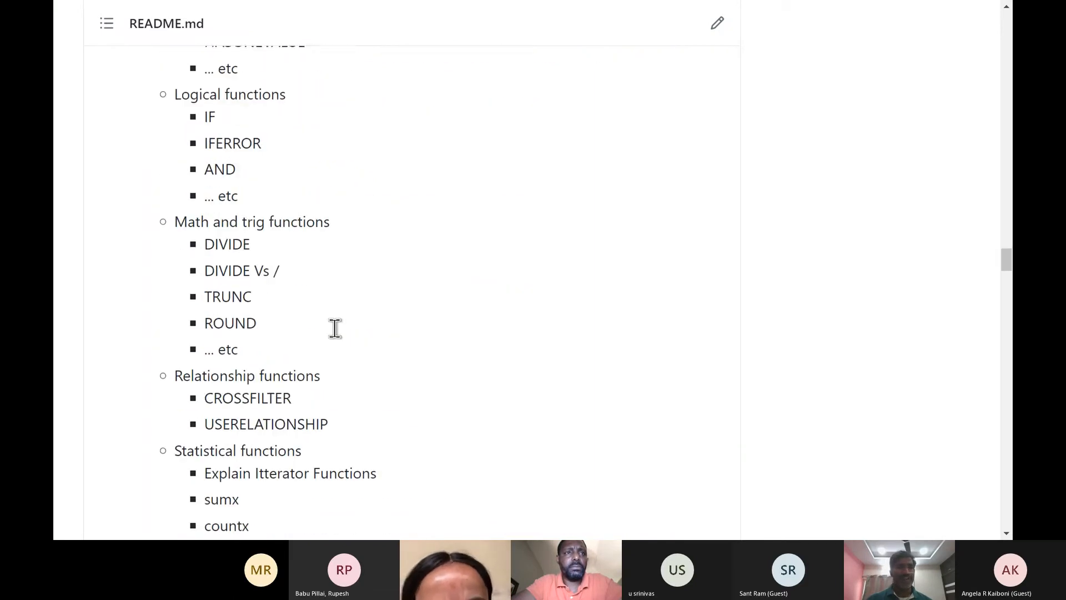
scroll(335, 328, down, 6)
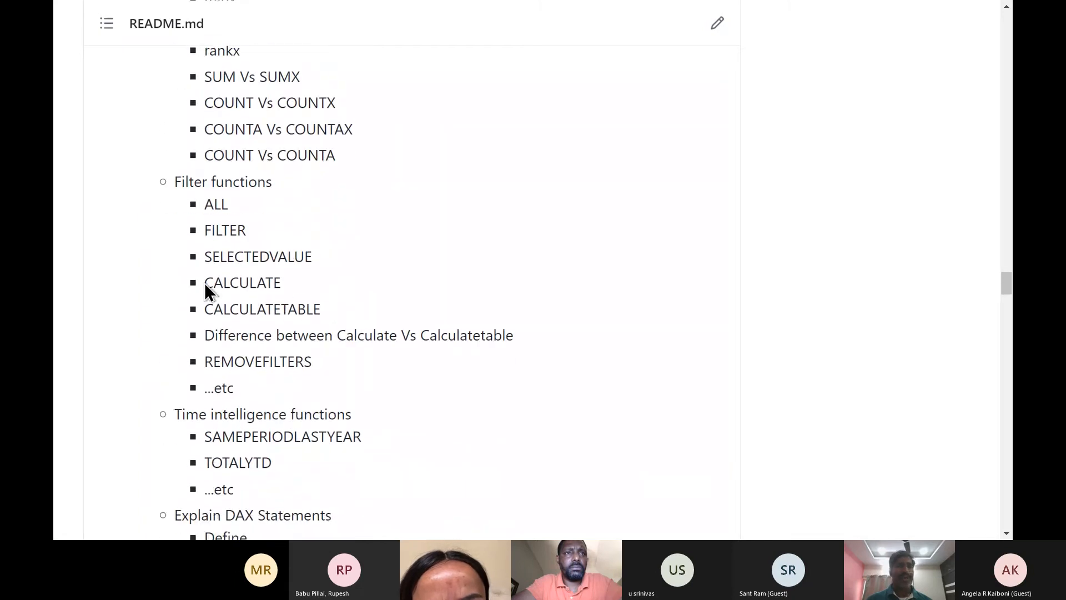
drag(205, 283, 284, 288)
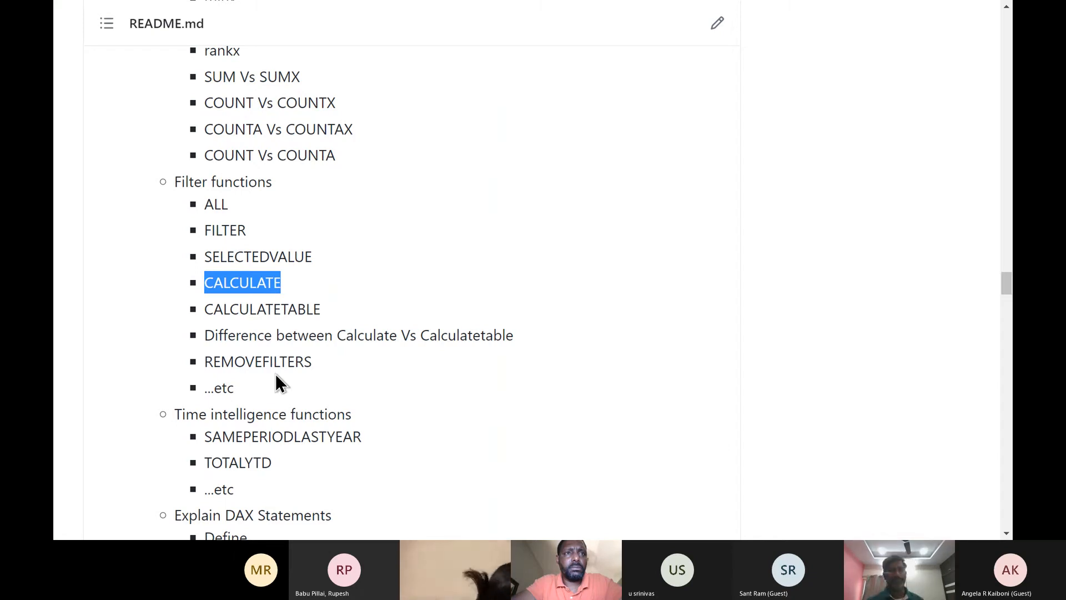
Review the DAX Studio section of the outline, highlighting its title and first query example, and dismiss the OneDrive sign-in dialog
scroll(276, 375, down, 7)
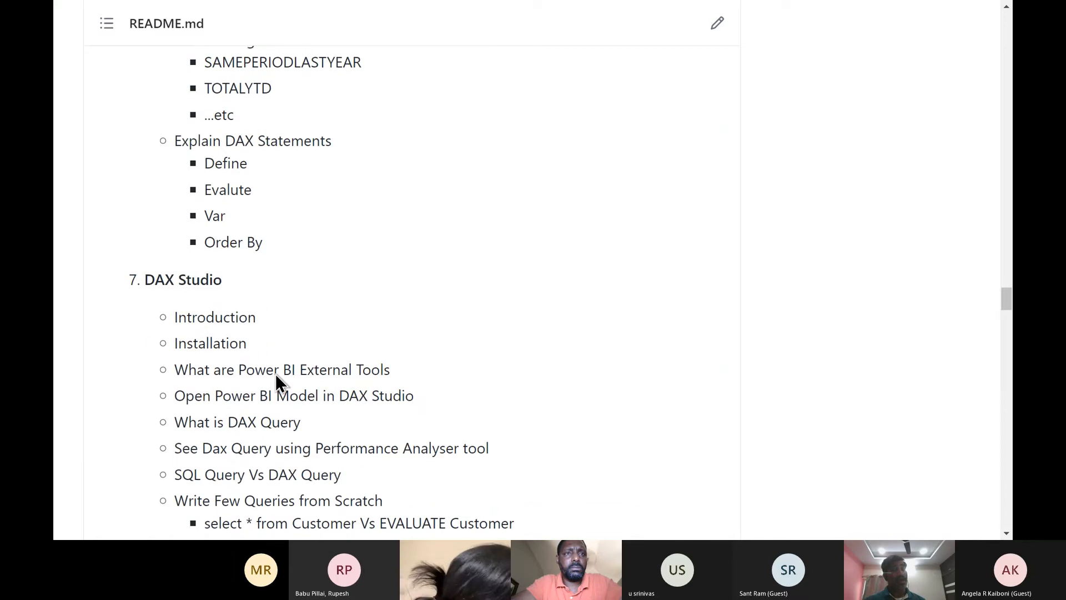
scroll(275, 374, down, 2)
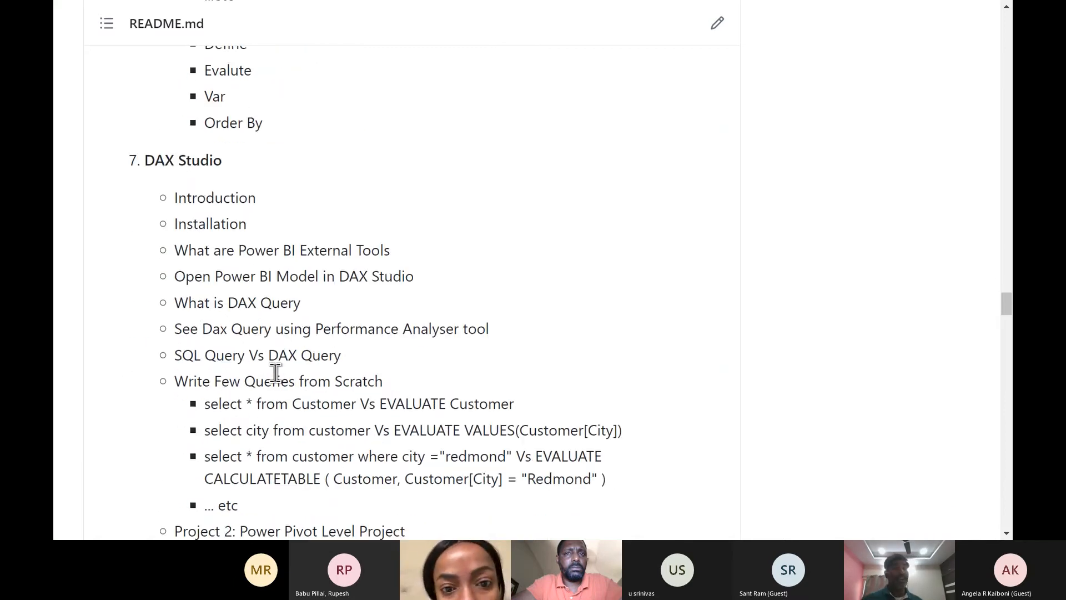
scroll(276, 374, down, 1)
drag(144, 123, 221, 123)
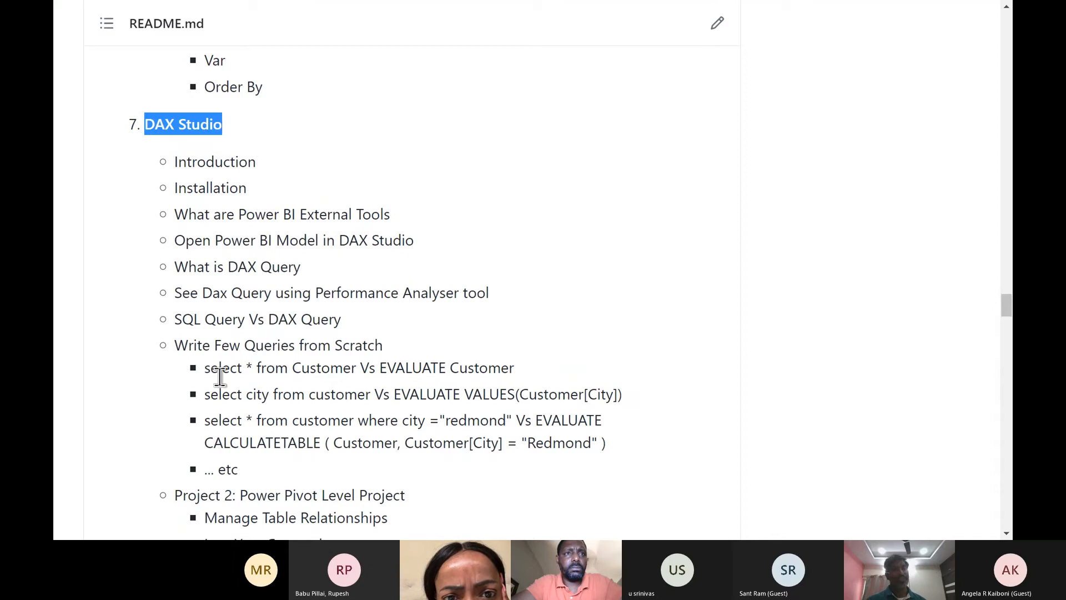
drag(211, 368, 482, 374)
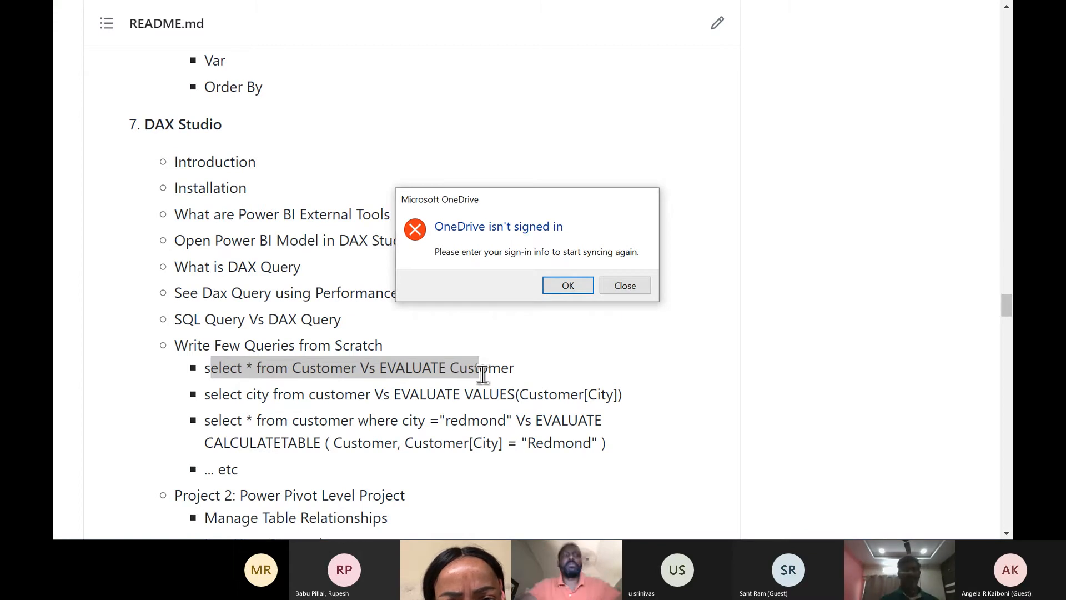
click(637, 290)
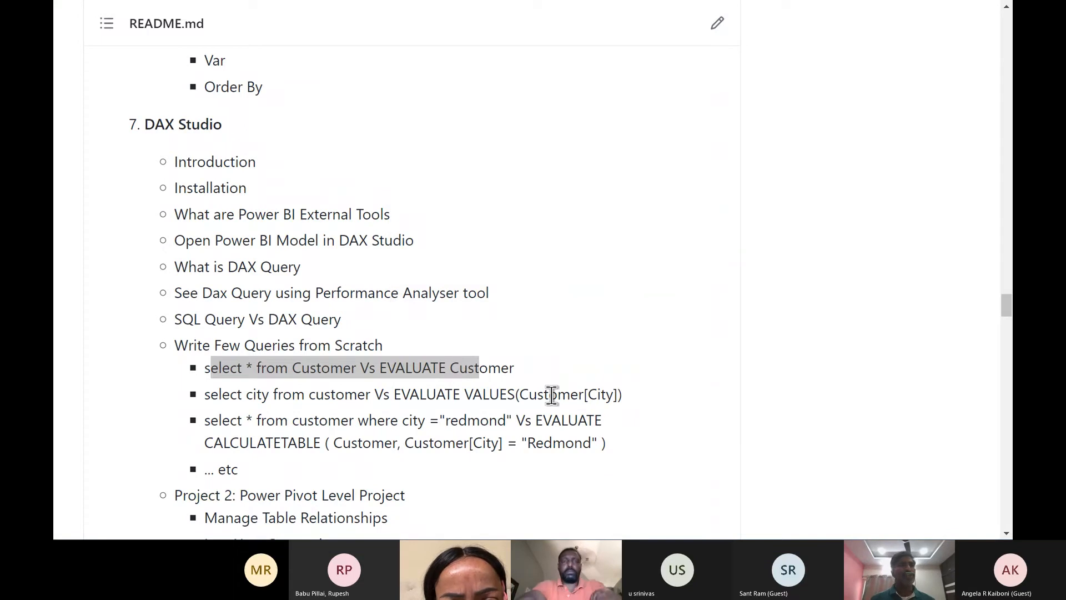
scroll(551, 395, up, 2)
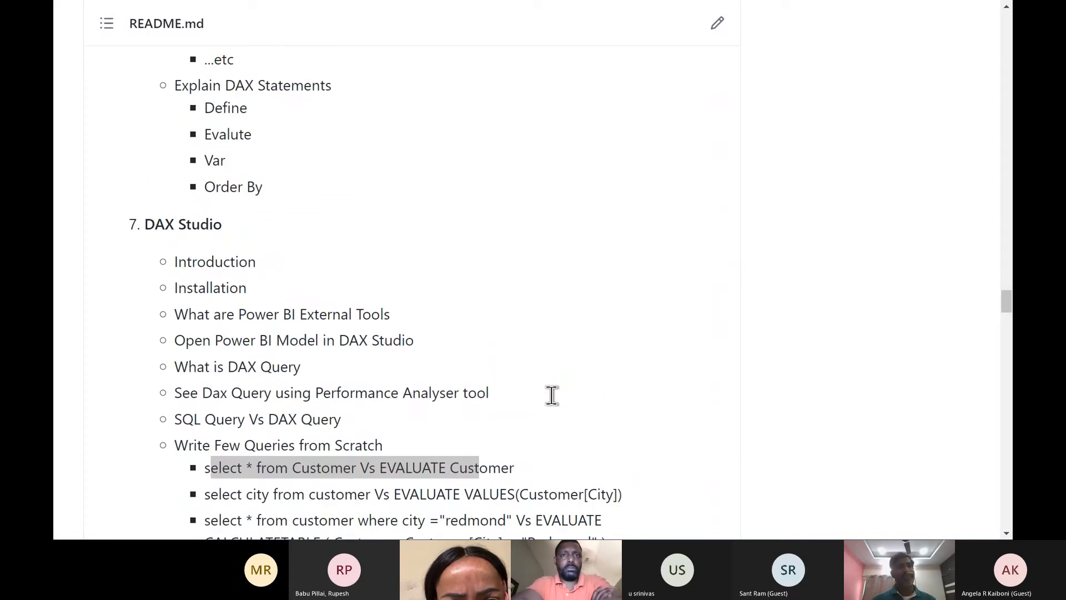
drag(145, 226, 182, 227)
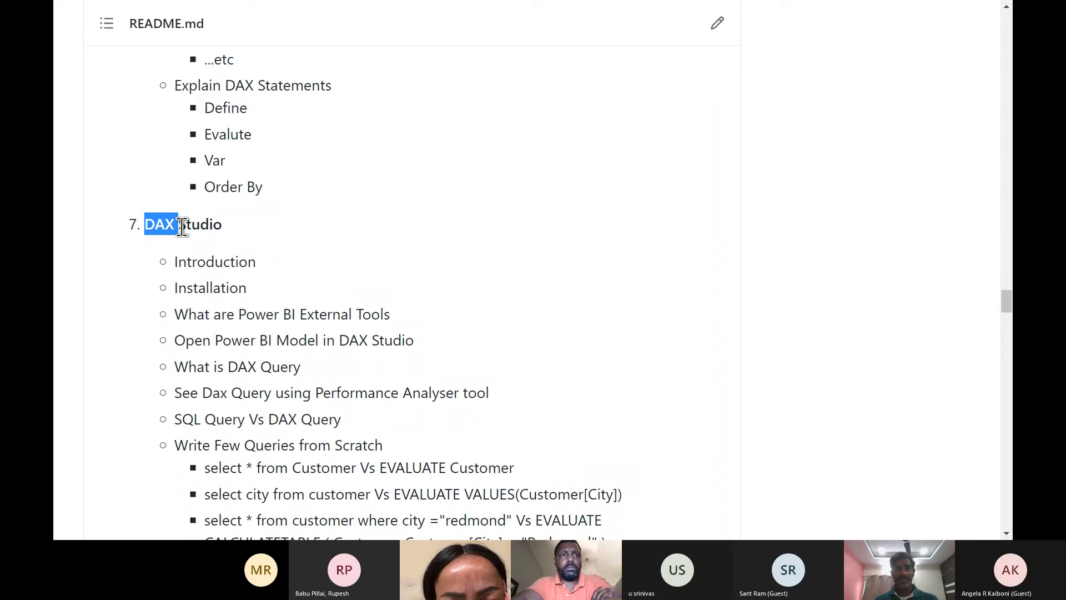
Review section 8 of the README.md outline, highlighting the Power BI Desktop - Power View - Report - Visualization heading
key(alt+Tab)
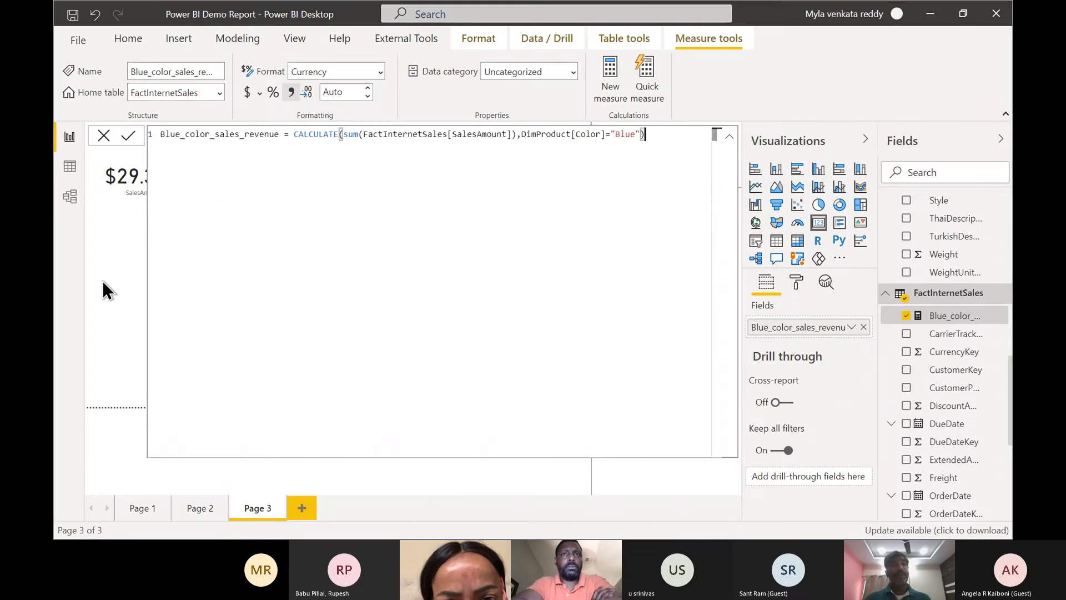
key(alt+Tab)
scroll(288, 317, down, 10)
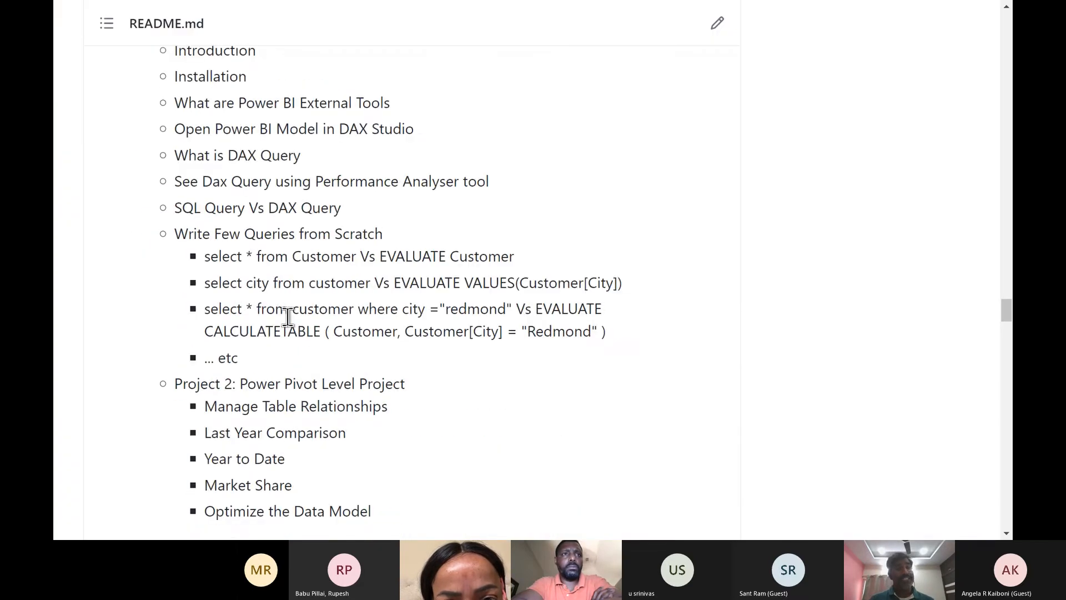
scroll(288, 317, down, 1)
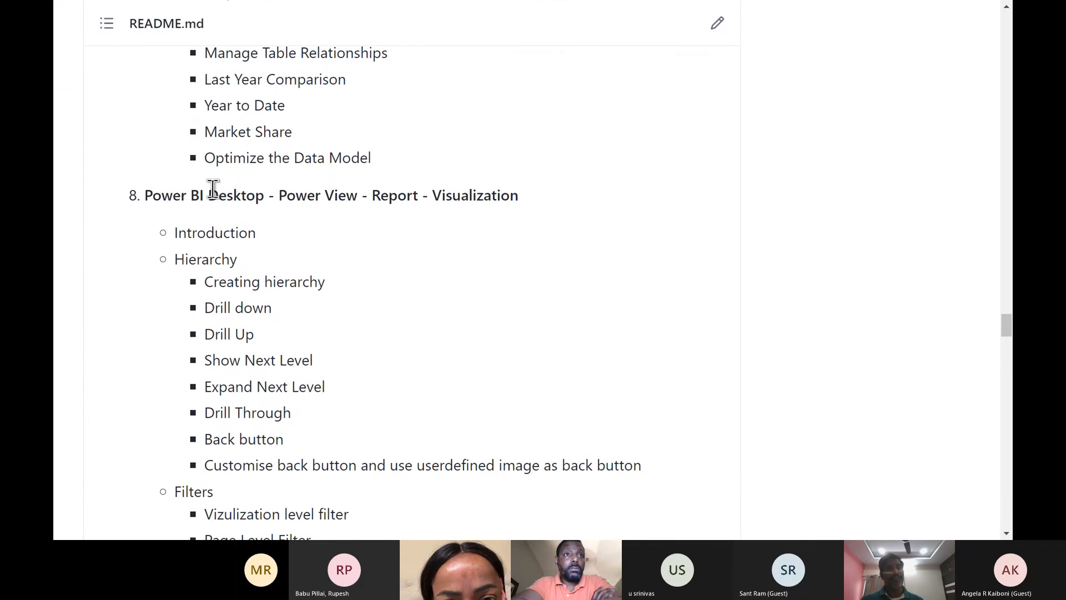
drag(153, 196, 513, 196)
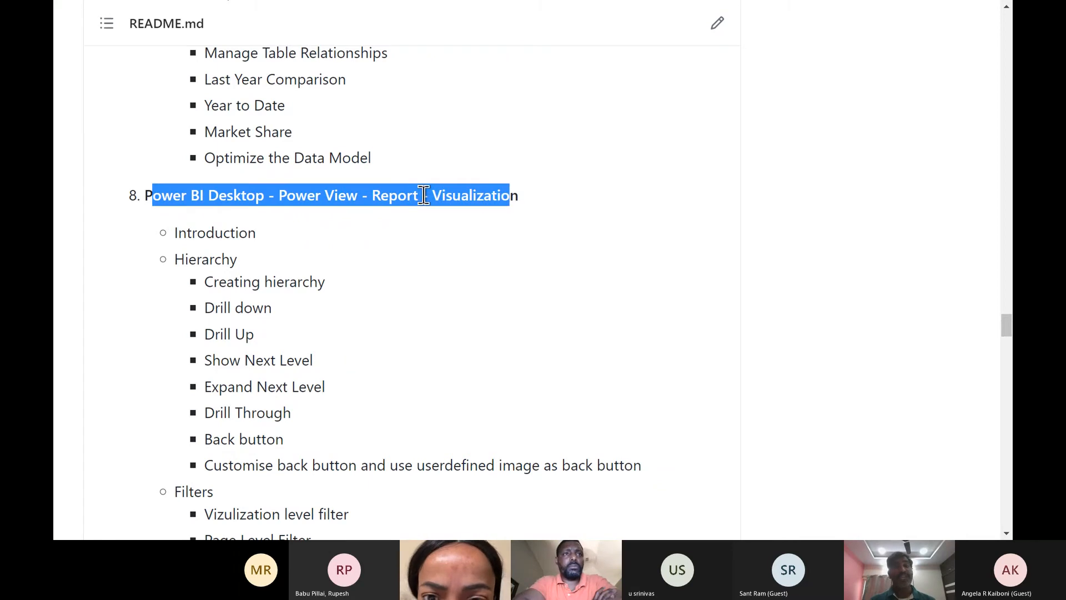
double_click(391, 196)
Return to Power BI Desktop, collapse the formula editor and look at the table on Page 2
key(alt+Tab)
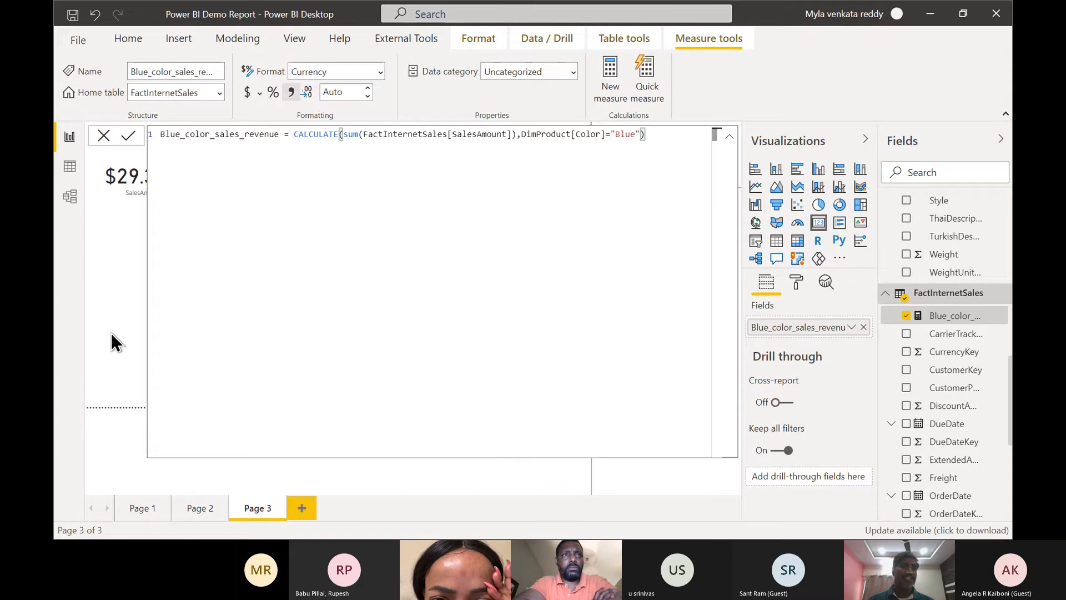
click(729, 137)
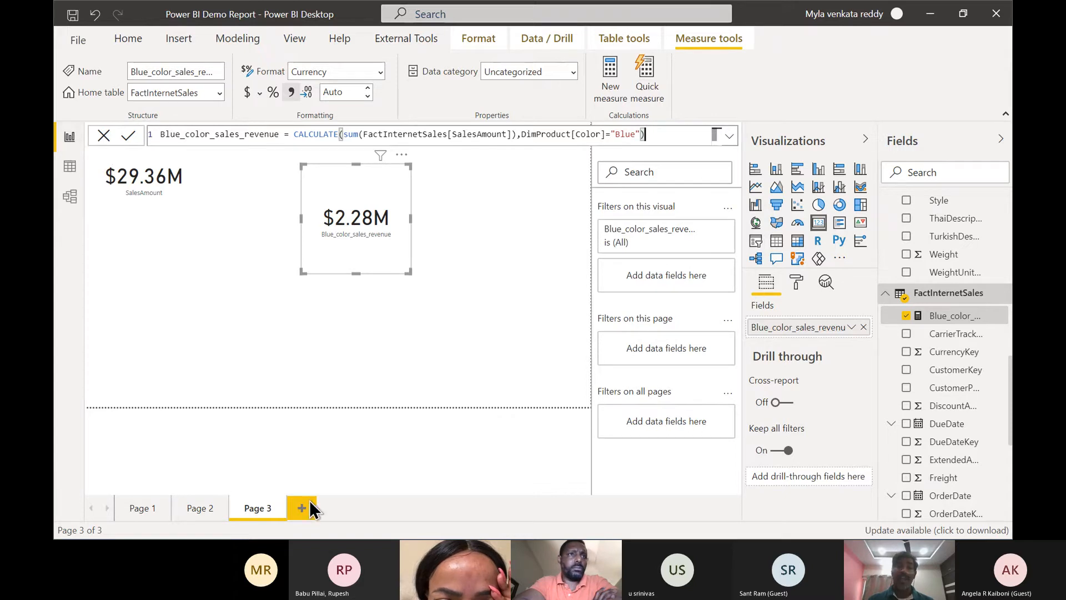
click(201, 509)
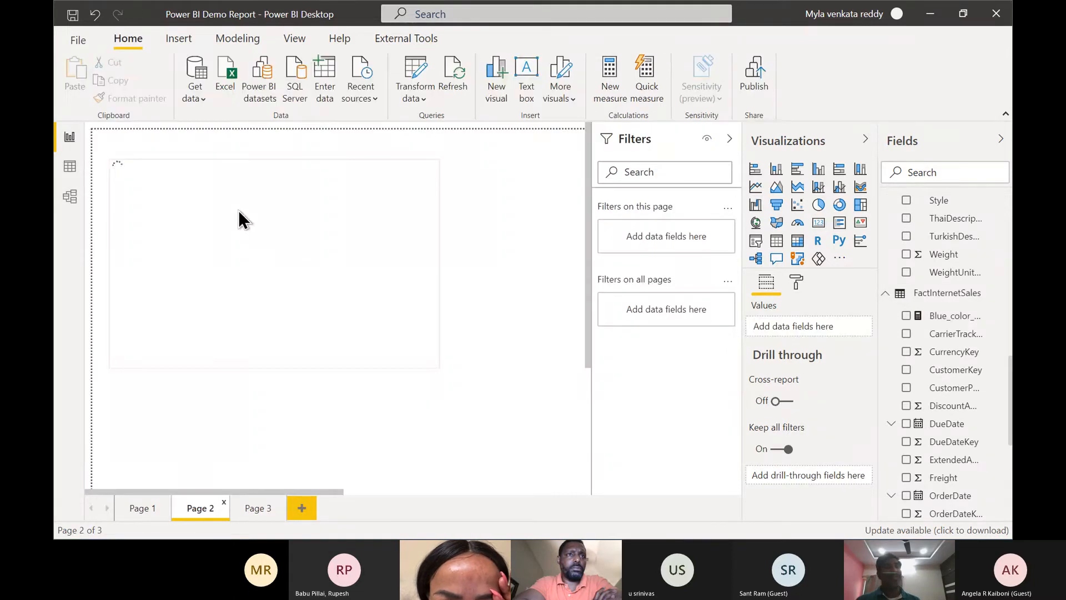
Add a table visual on Page 1 and fill it with the EnglishProductName field from DimProduct
click(141, 509)
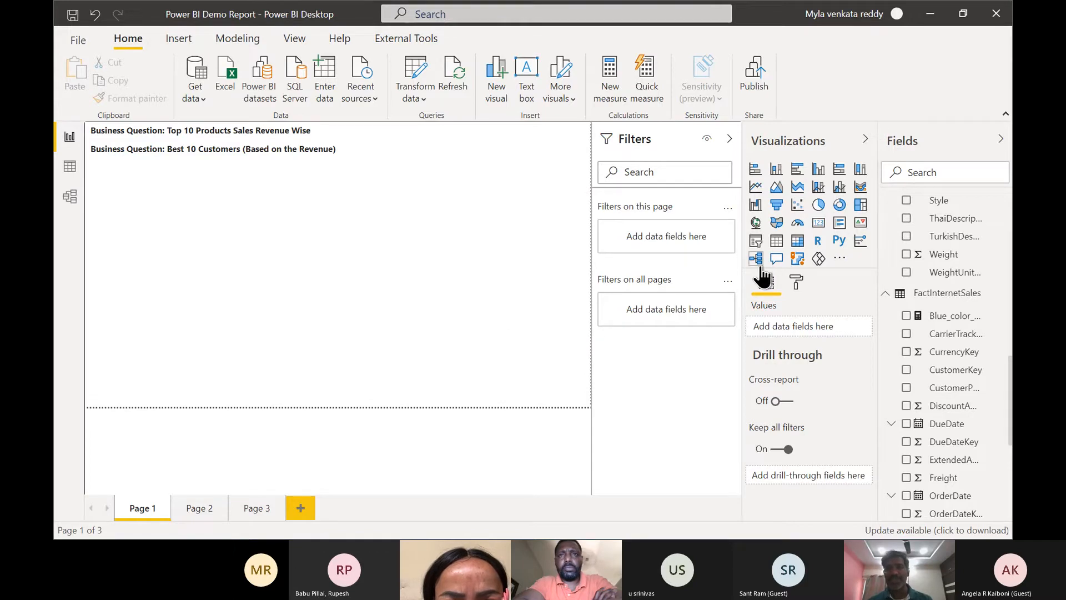
click(776, 239)
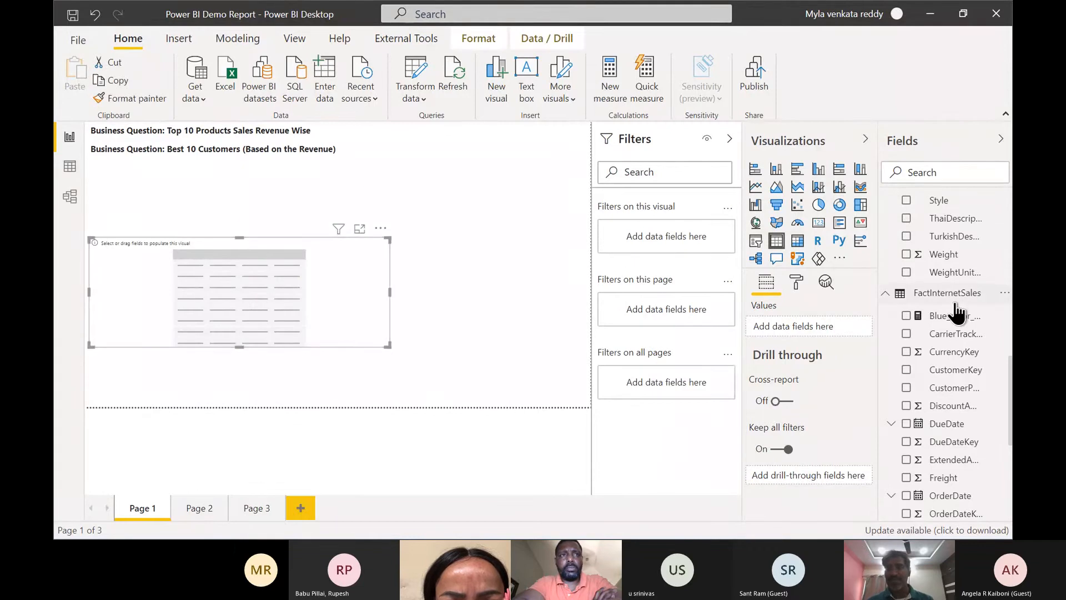
scroll(954, 310, up, 1)
scroll(958, 314, up, 8)
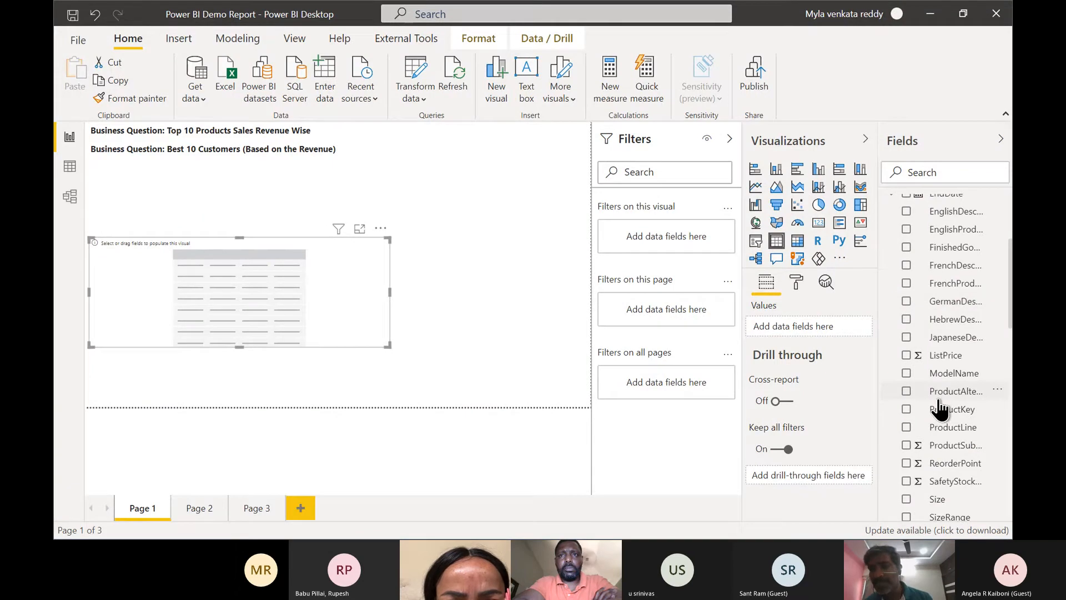
scroll(940, 409, up, 3)
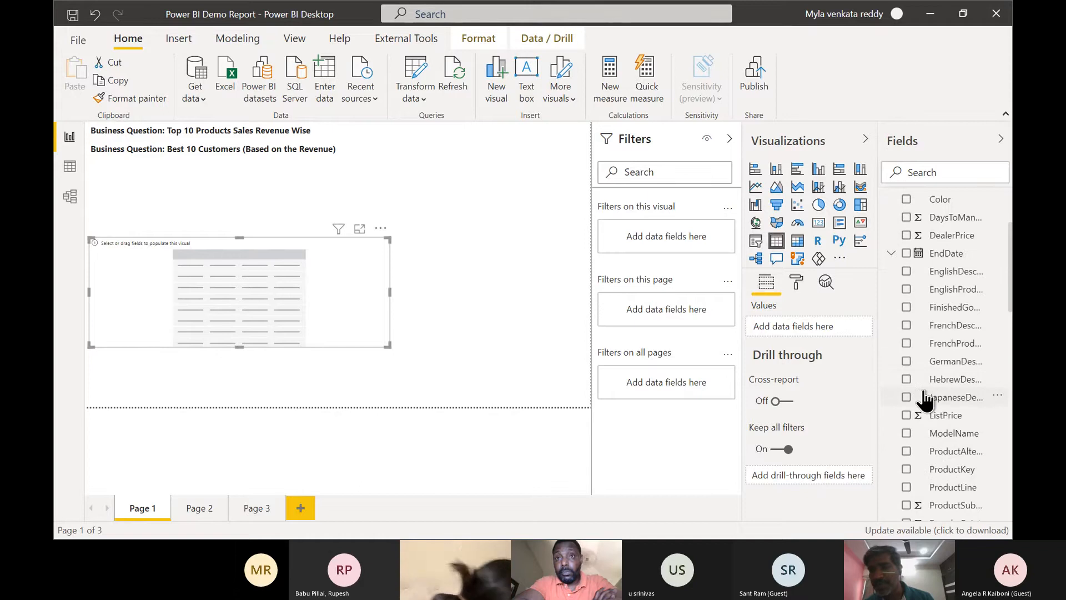
scroll(925, 399, down, 2)
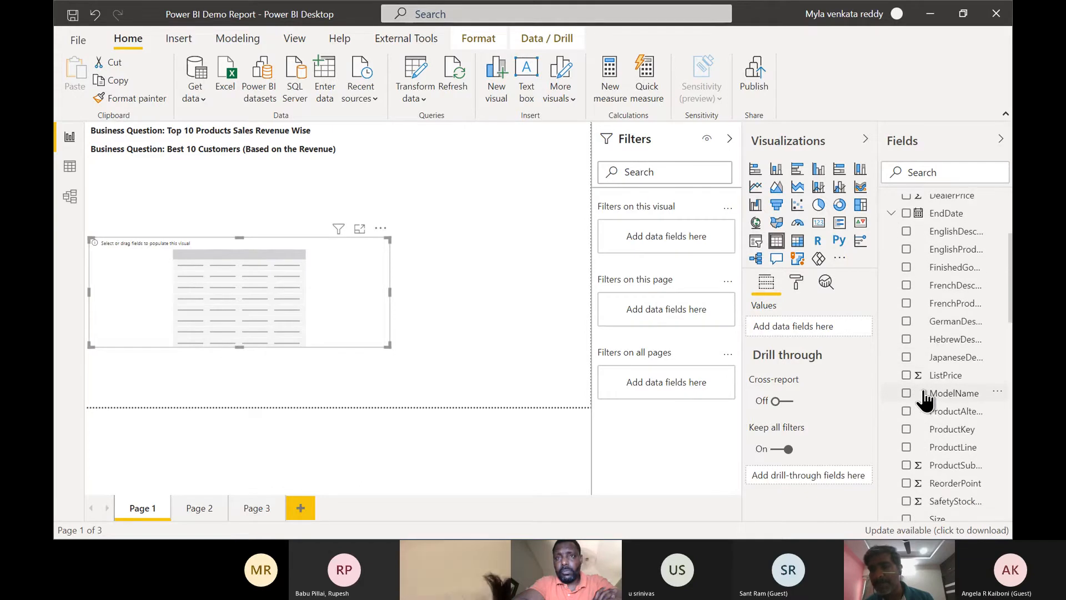
click(906, 250)
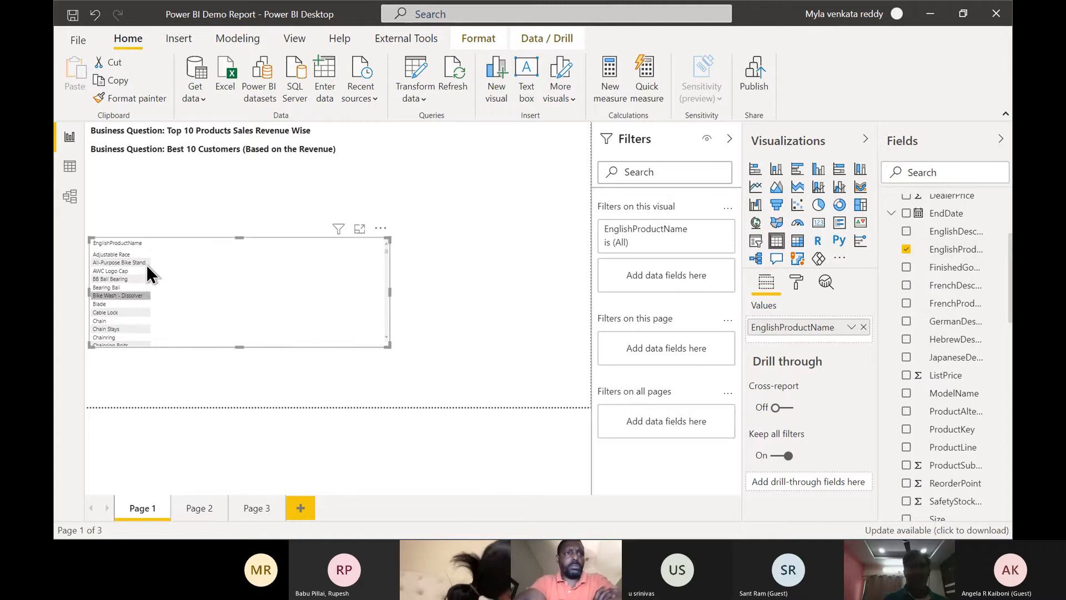
Add SalesAmount from FactInternetSales to the product table and make the table taller
scroll(954, 359, down, 6)
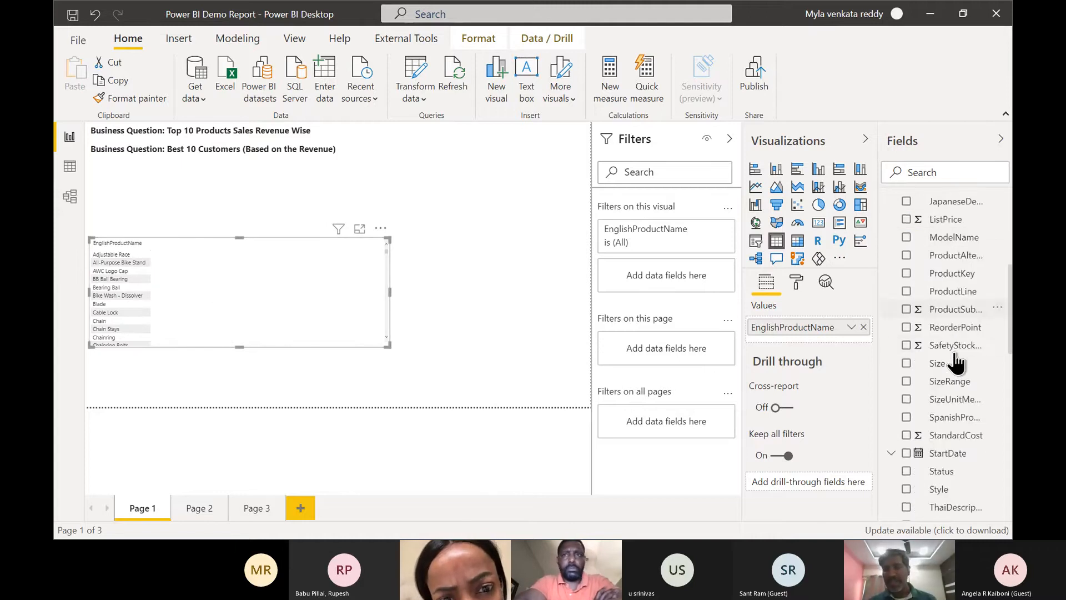
scroll(955, 361, down, 7)
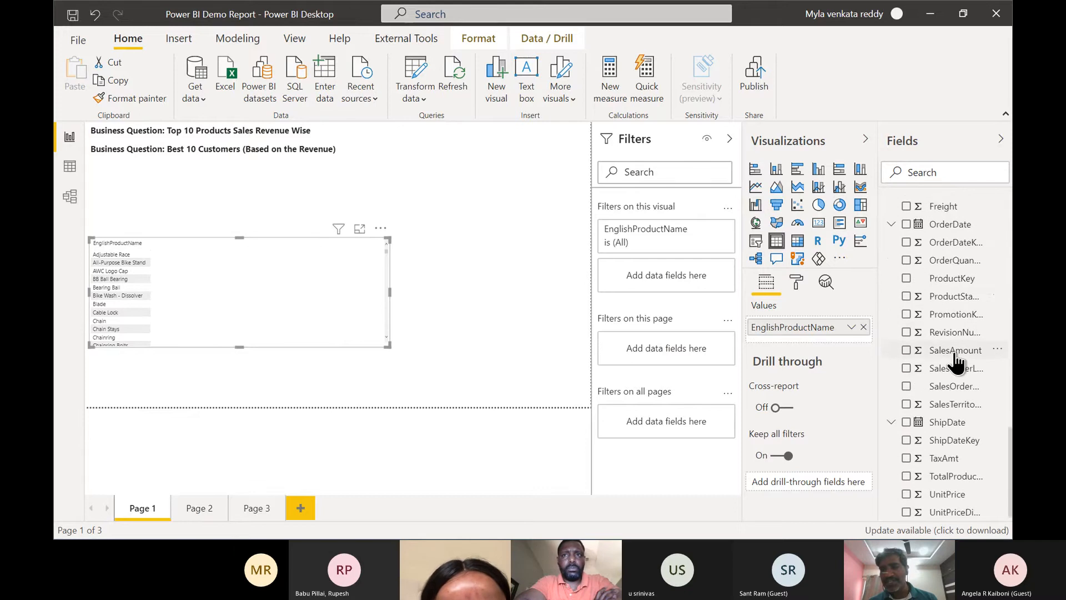
click(906, 348)
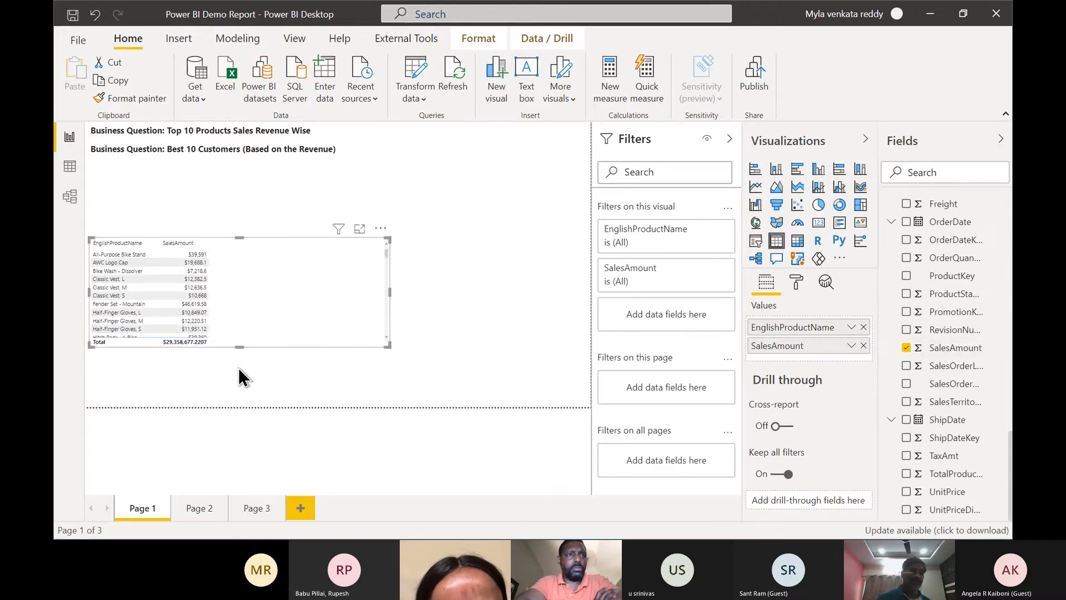
drag(239, 346, 234, 401)
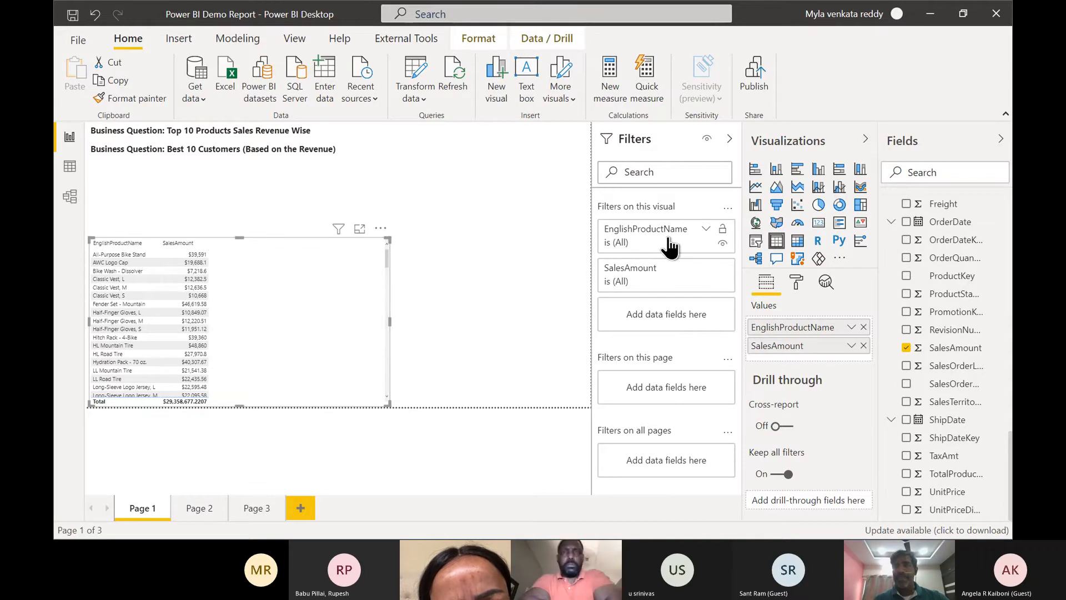
Apply a Top N filter on EnglishProductName that shows the top 10 items by SalesAmount
click(706, 230)
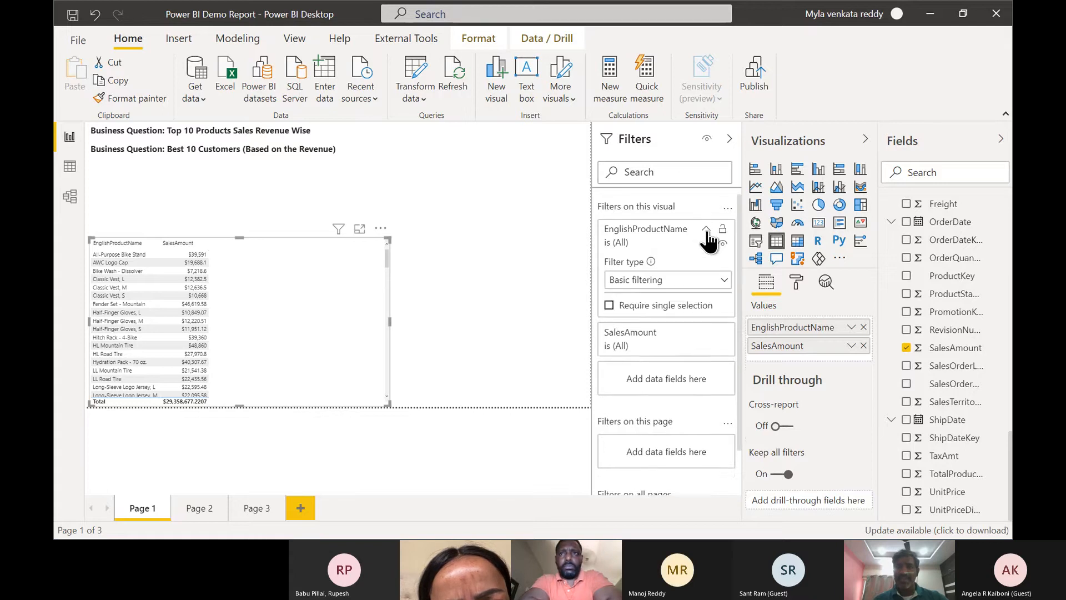
click(723, 280)
click(626, 336)
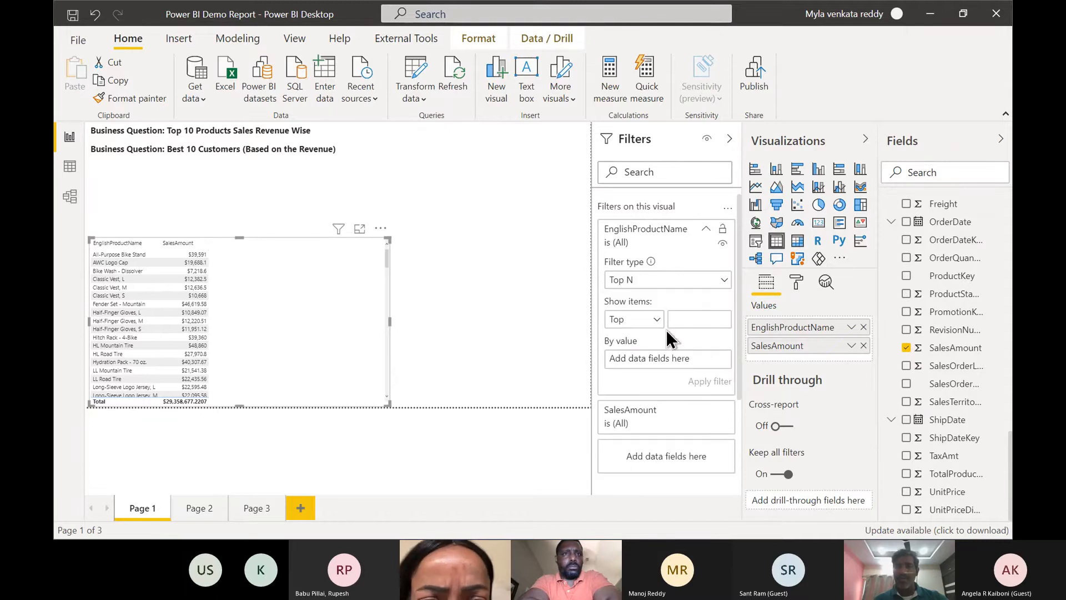
click(684, 321)
text(1)
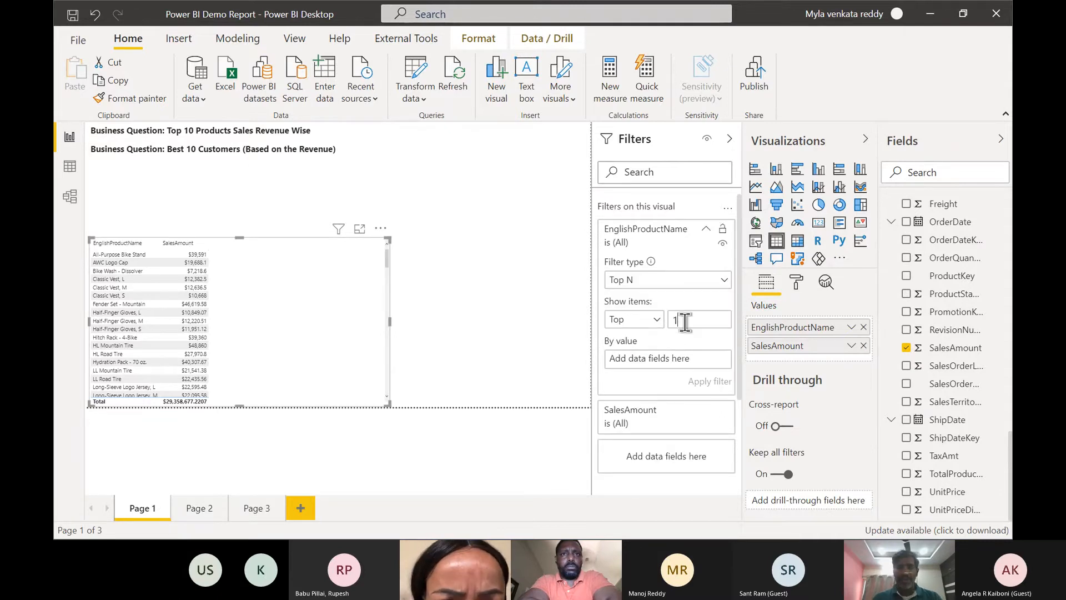
text(0)
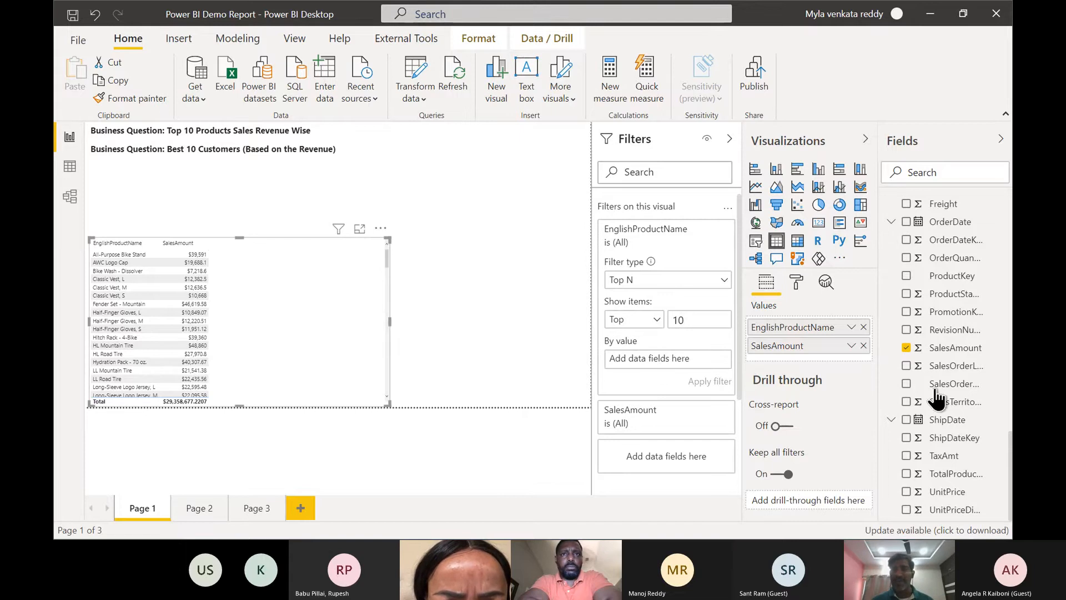
drag(957, 358, 689, 365)
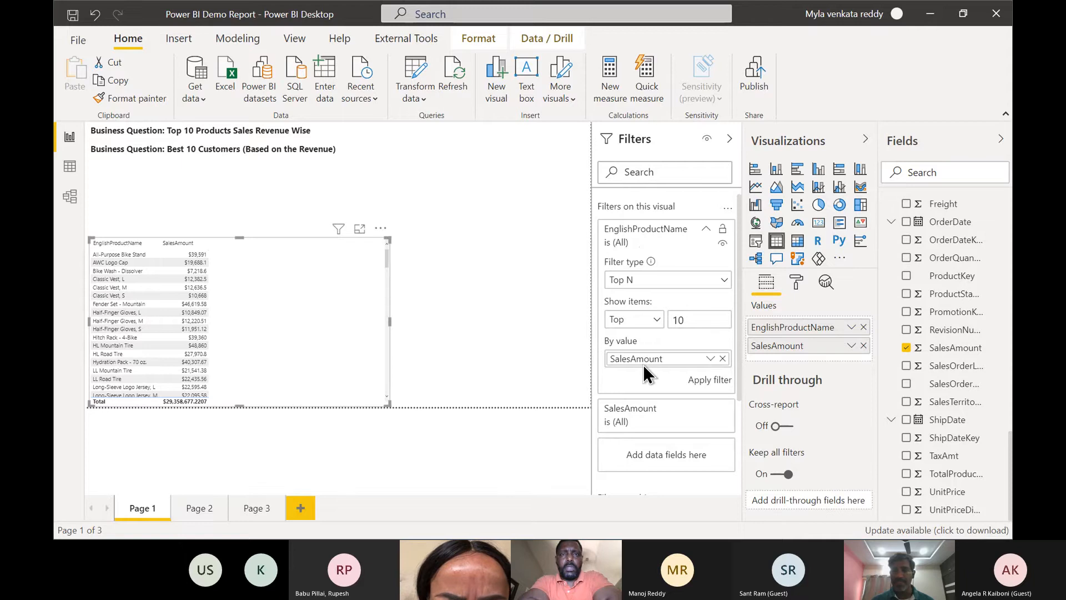
click(697, 383)
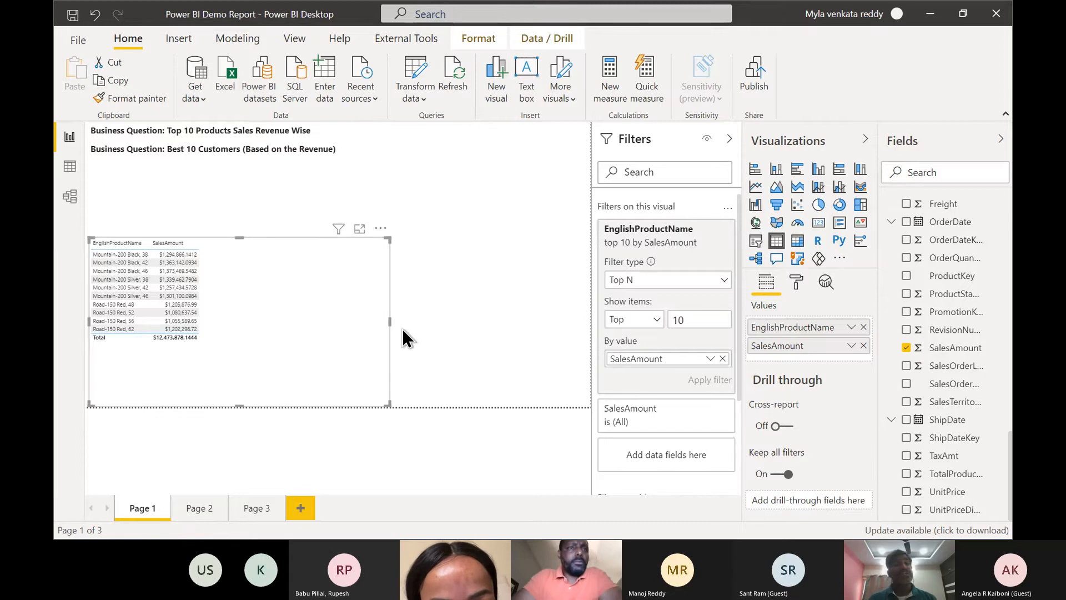
Shrink the product table's width and height closer to its contents and set the page view to Actual size
drag(388, 321, 261, 311)
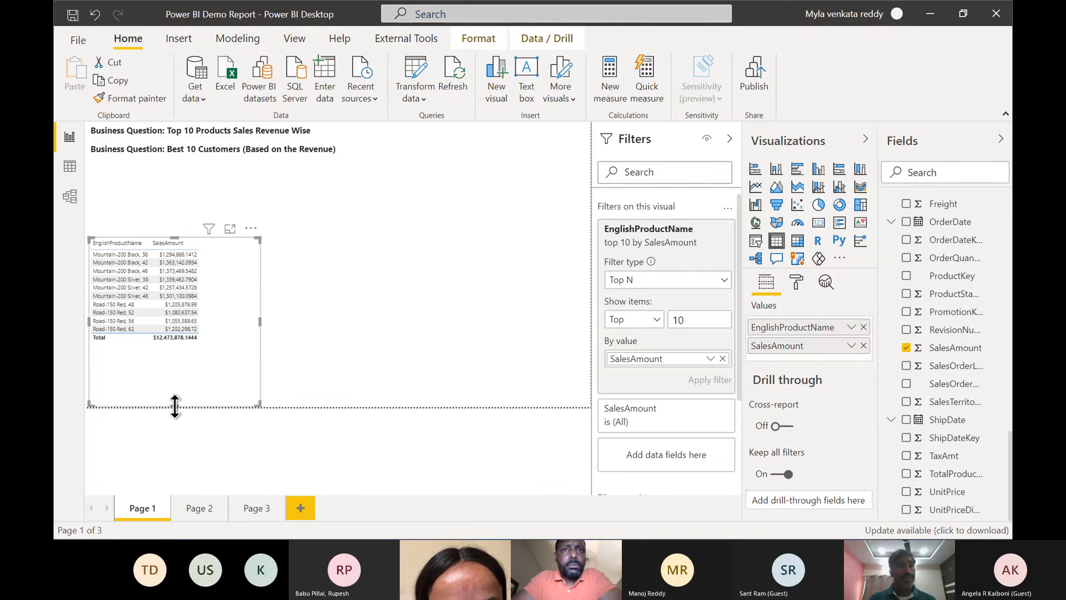
drag(175, 406, 174, 364)
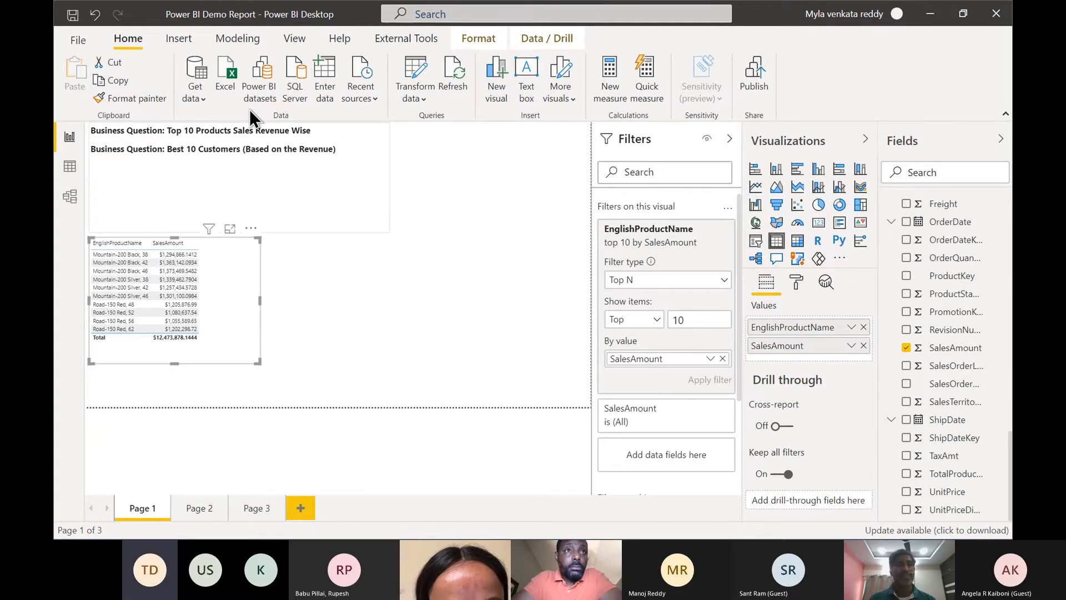
click(299, 38)
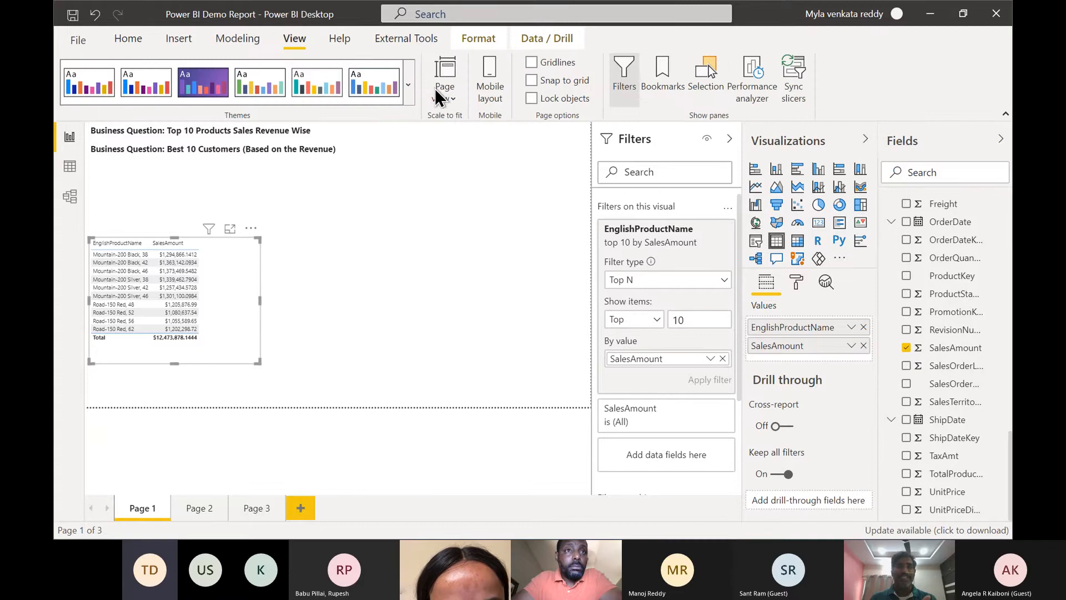
click(453, 101)
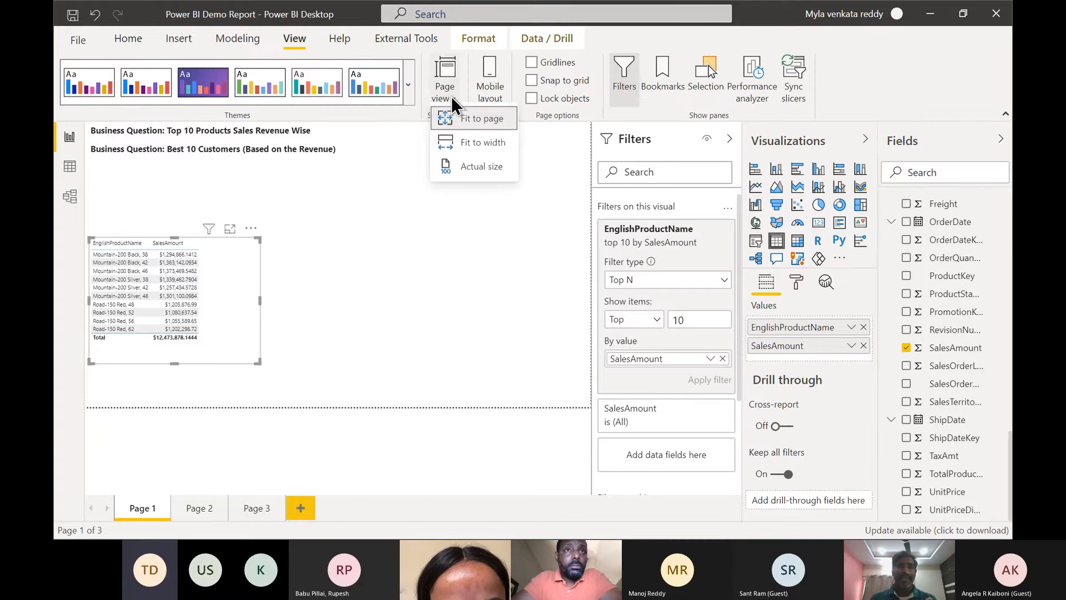
click(479, 170)
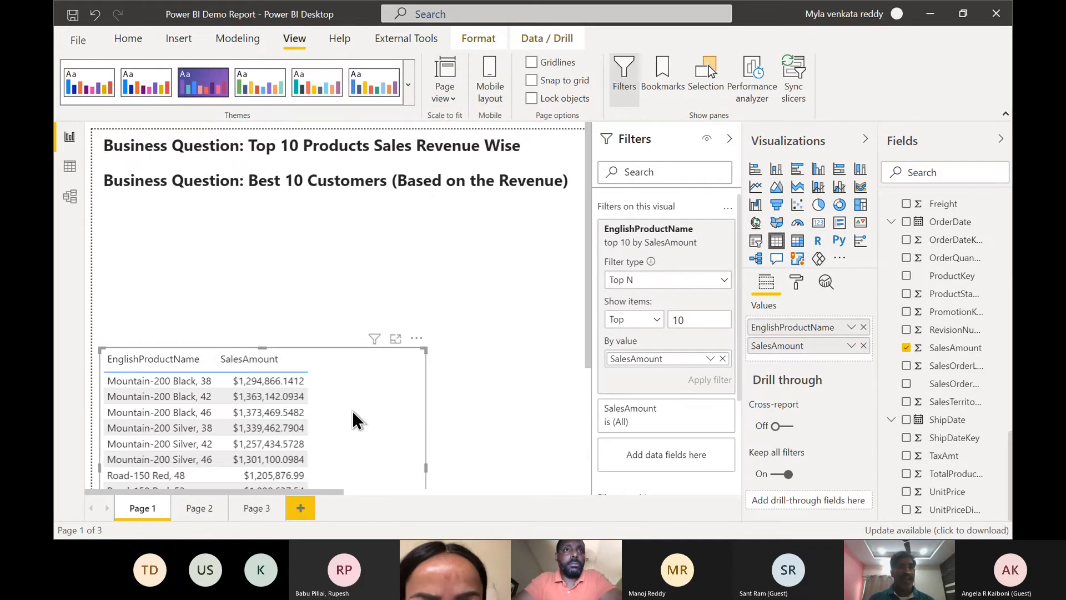
Move the product table up beneath the business question headings and narrow it towards its two columns
drag(341, 409, 331, 282)
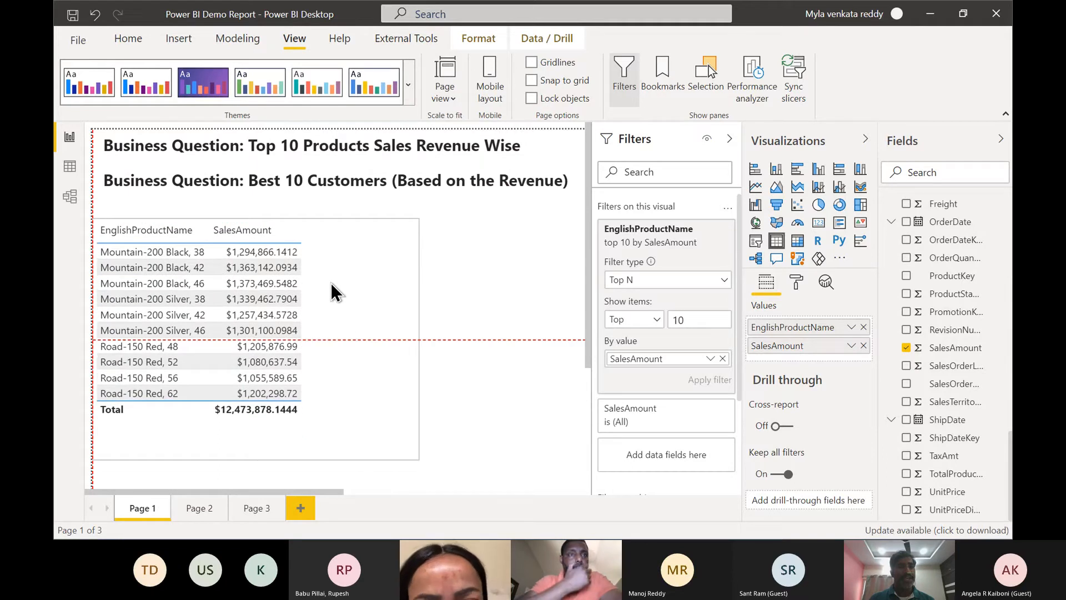
drag(331, 282, 331, 282)
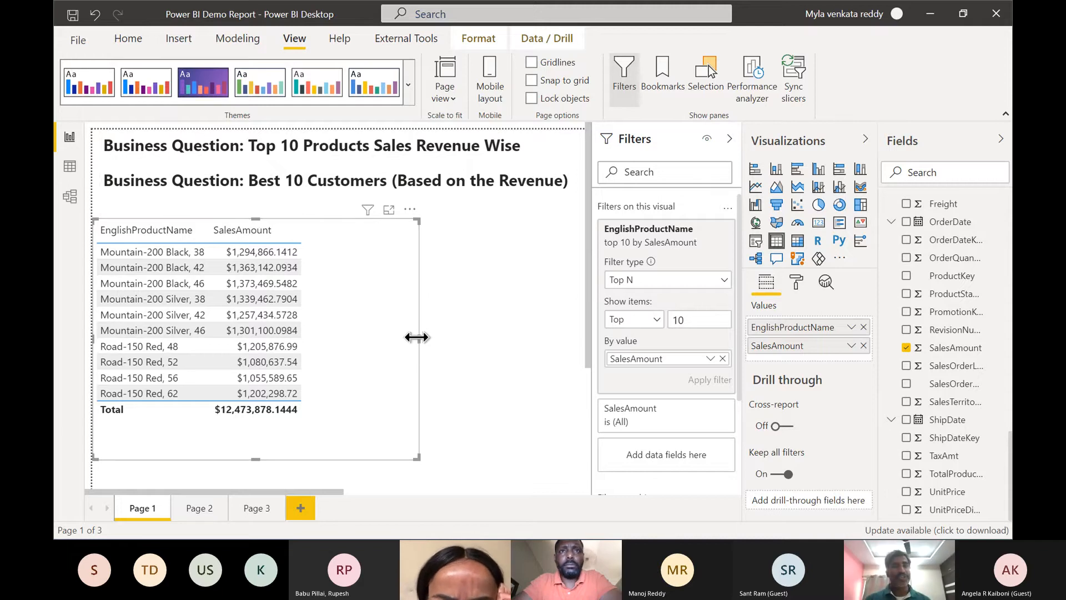
drag(416, 337, 336, 333)
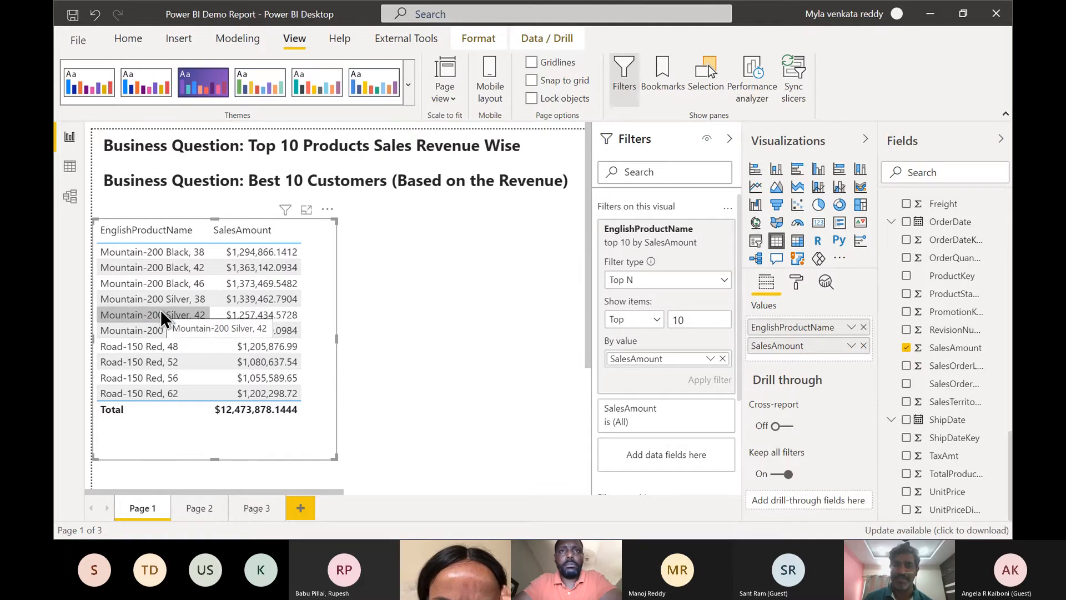
Deselect the product table and insert a second, empty table visual on Page 1
click(459, 302)
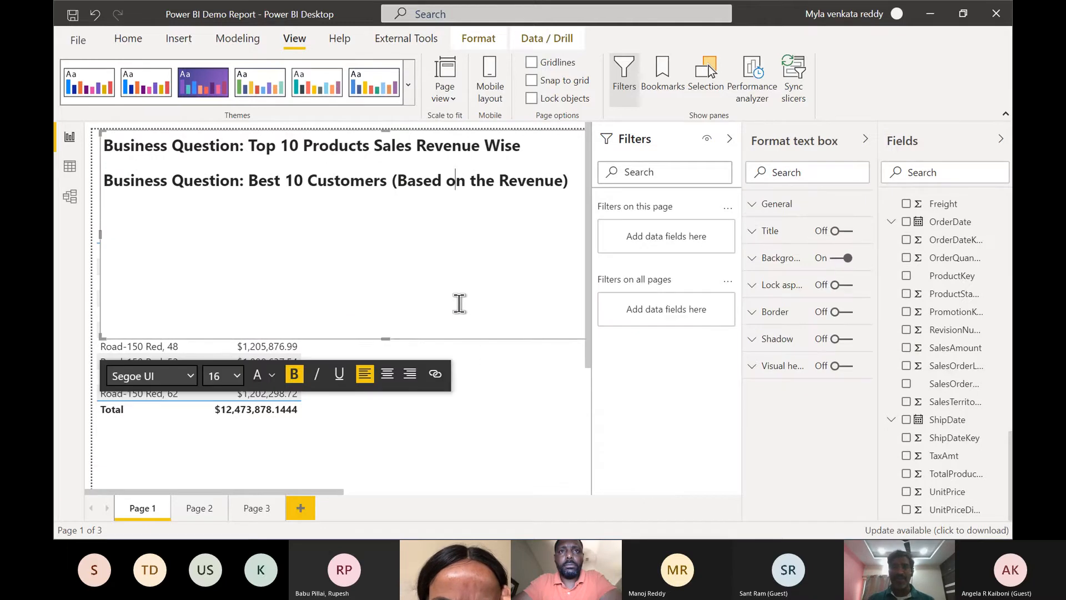
click(467, 425)
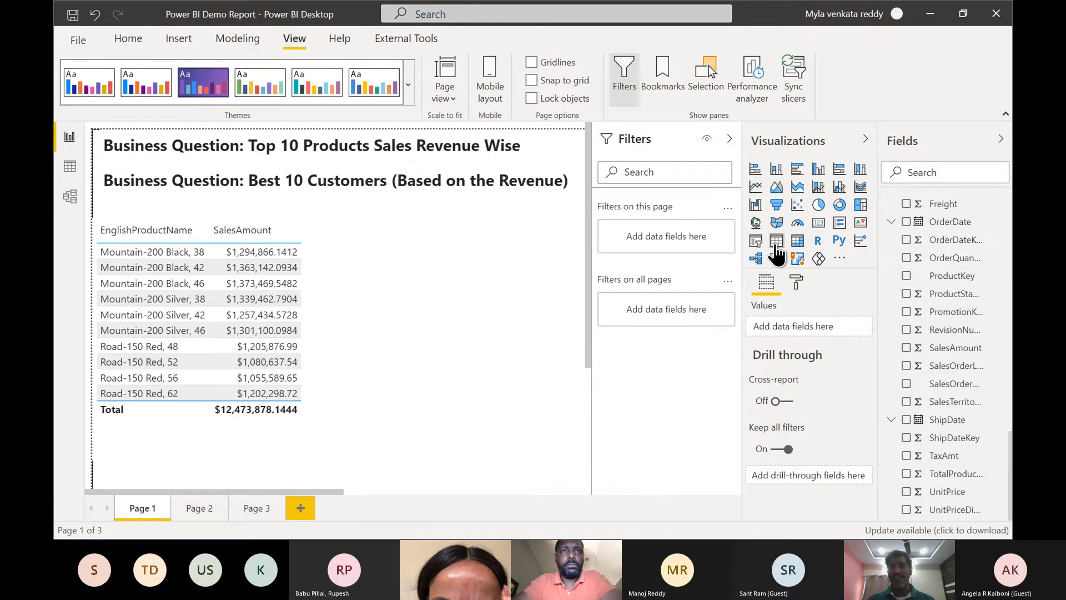
click(777, 245)
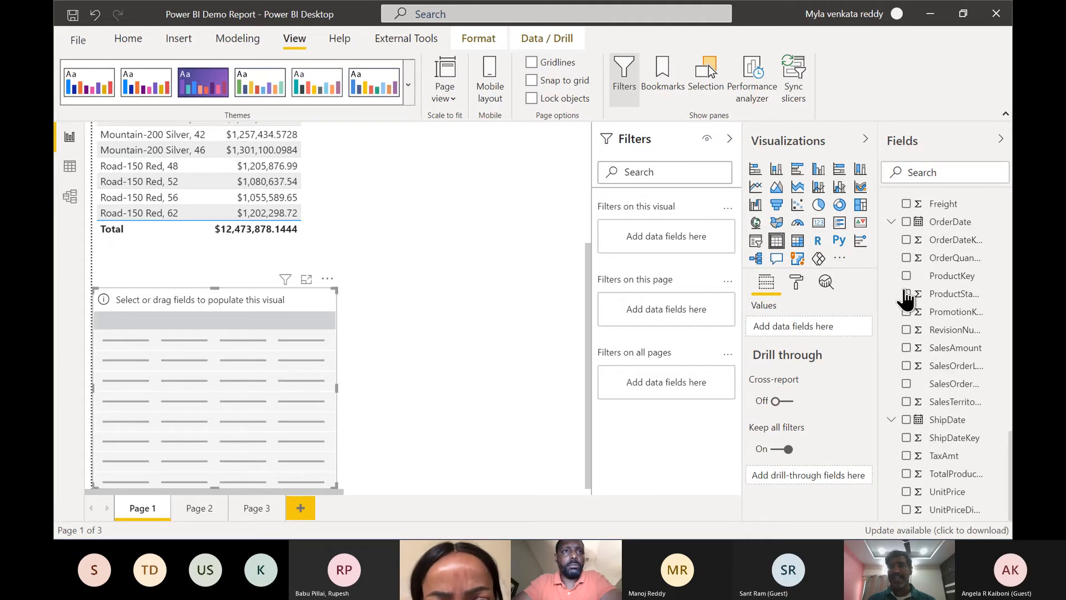
Look through the field list, from DimCustomer and DimProduct down to FactInternetSales, for customer columns
scroll(971, 328, up, 5)
scroll(971, 327, up, 10)
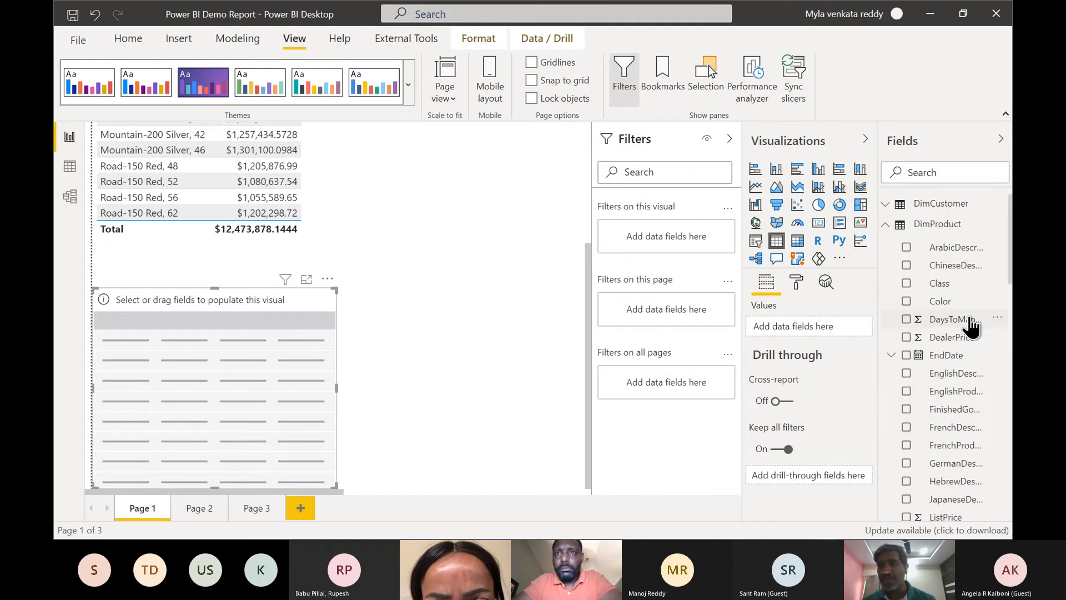
click(887, 205)
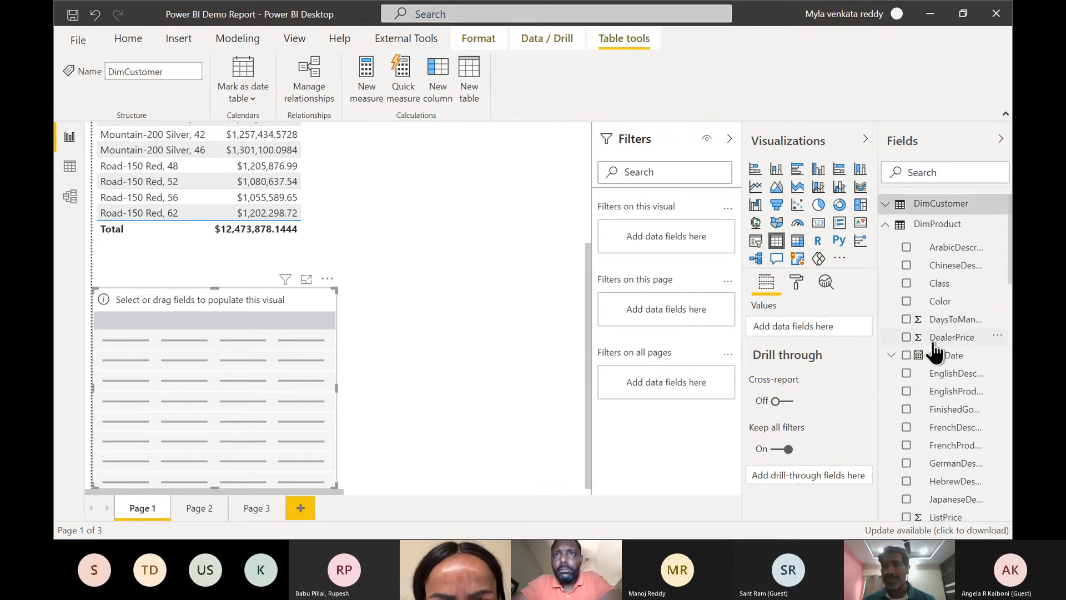
scroll(936, 352, down, 4)
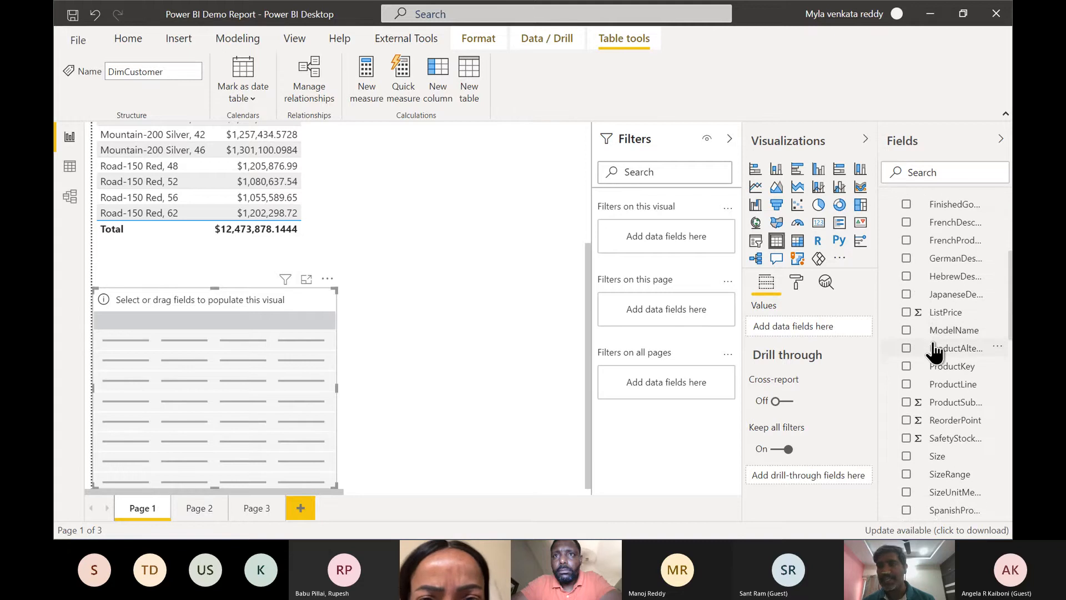
scroll(936, 353, up, 4)
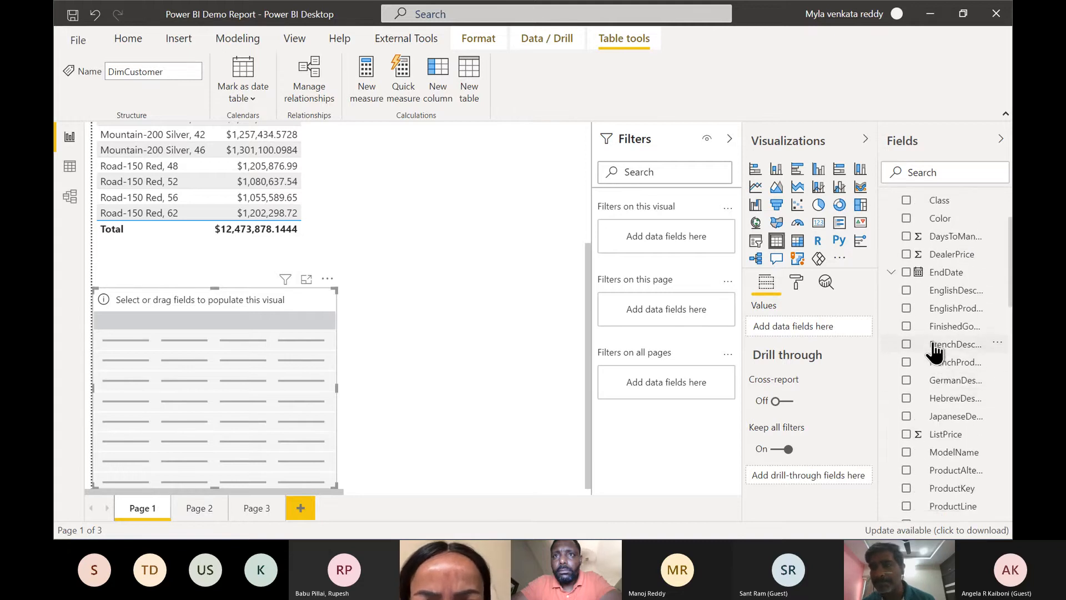
scroll(936, 352, down, 2)
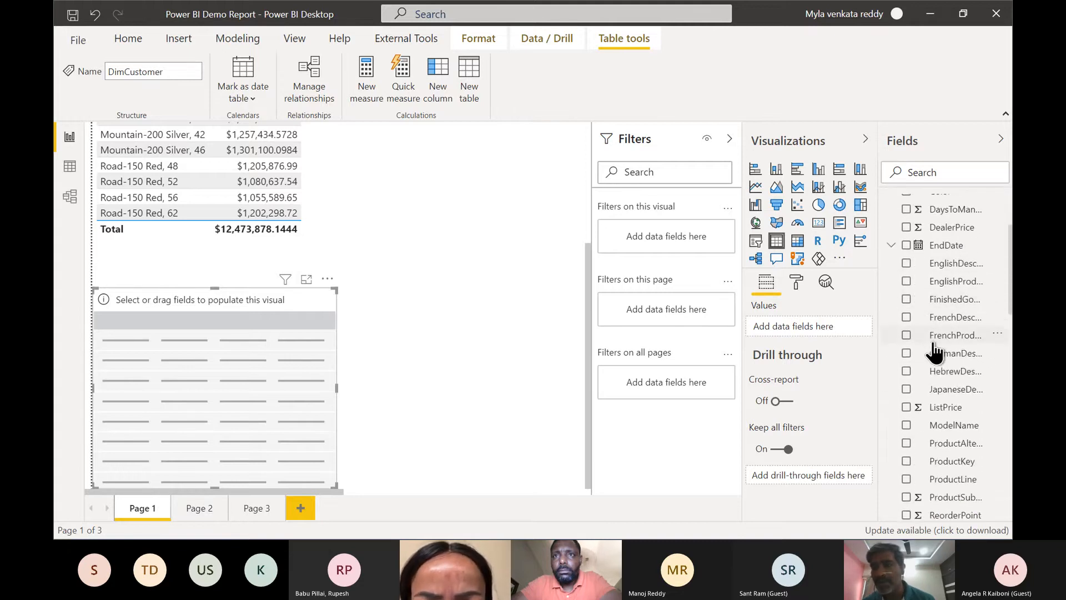
scroll(935, 352, down, 5)
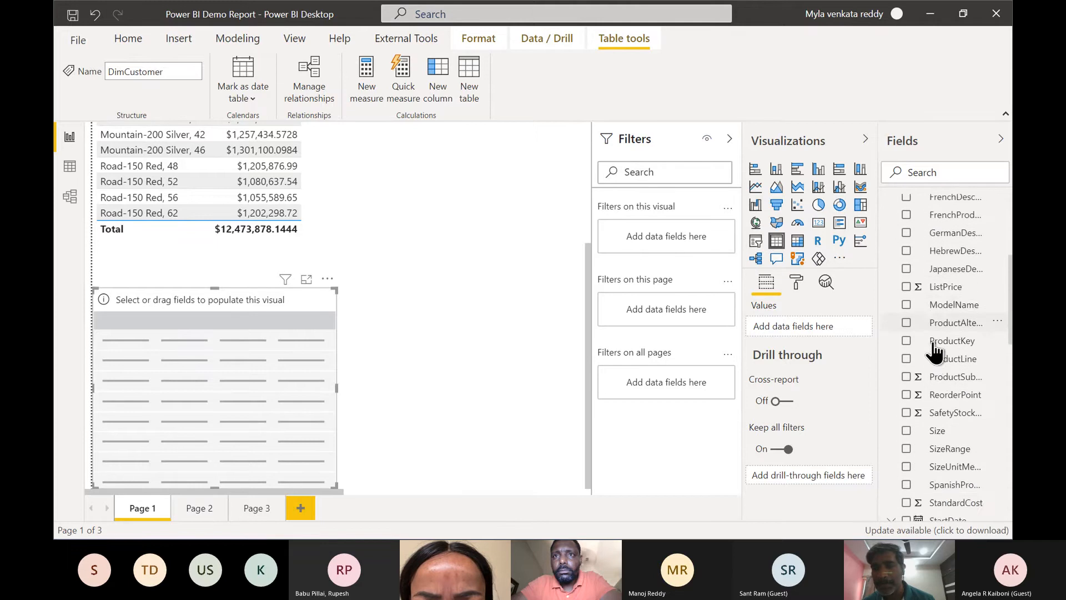
scroll(936, 352, down, 3)
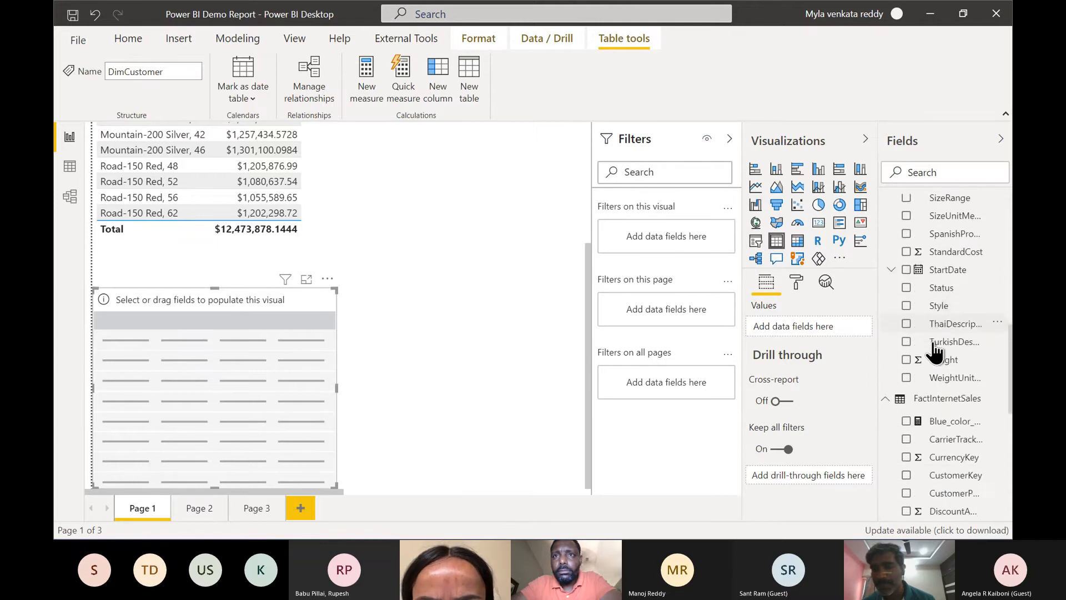
scroll(936, 352, up, 4)
scroll(936, 352, up, 6)
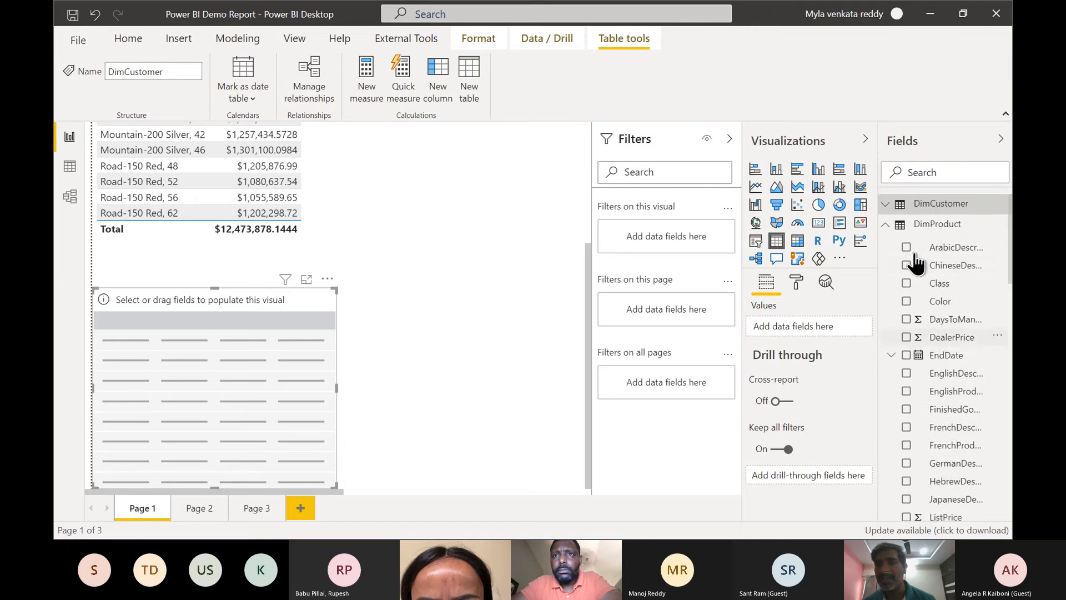
right_click(935, 353)
click(793, 47)
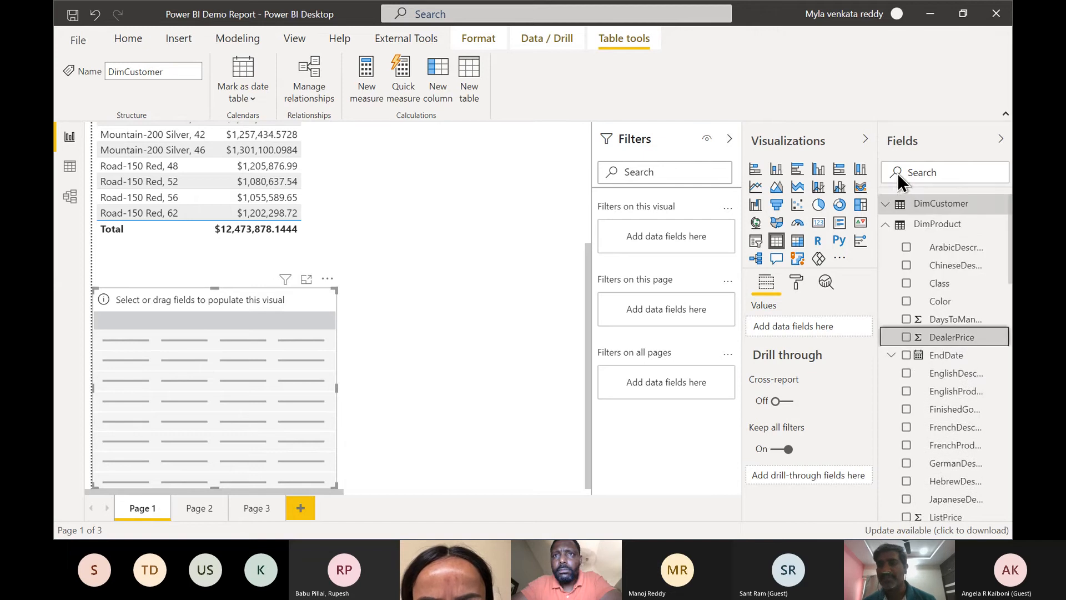
Expand the DimCustomer table, look through its columns and add LastName to the empty table visual
click(887, 205)
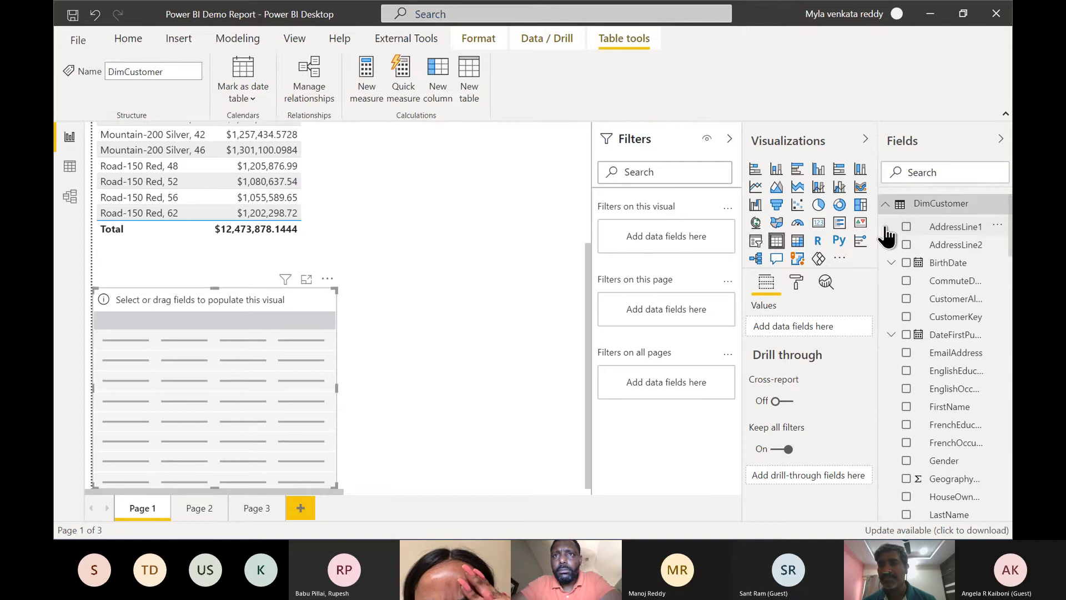
scroll(933, 250, down, 3)
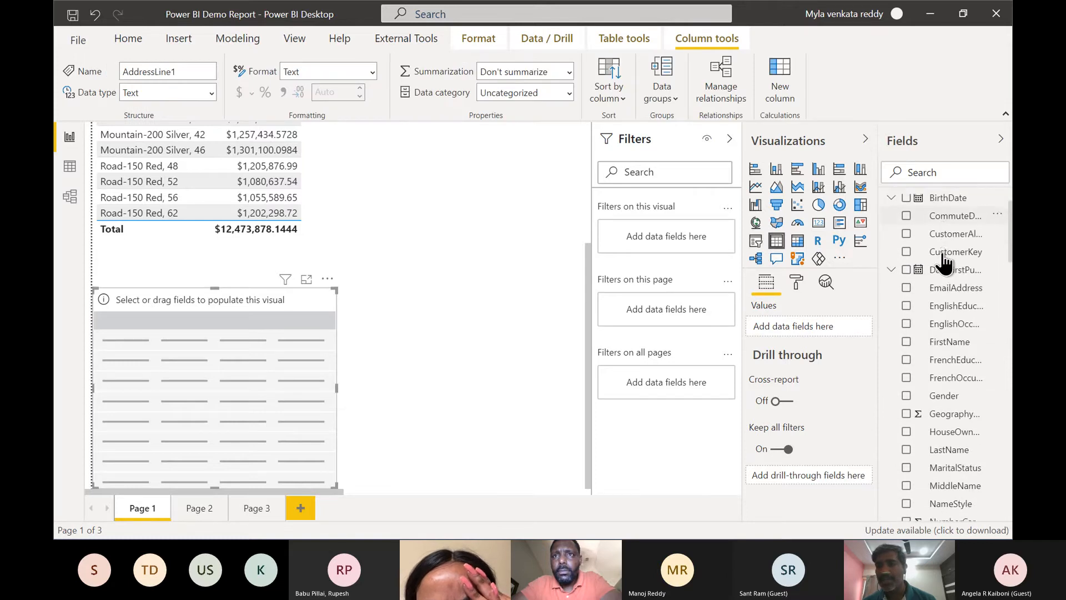
scroll(944, 263, down, 1)
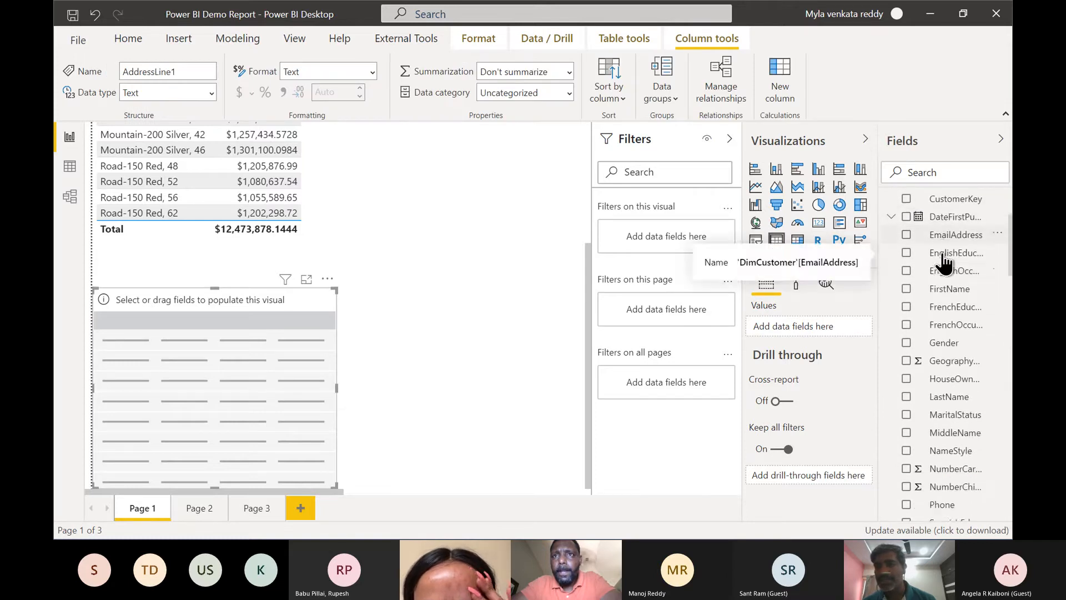
scroll(944, 263, down, 1)
scroll(944, 262, up, 3)
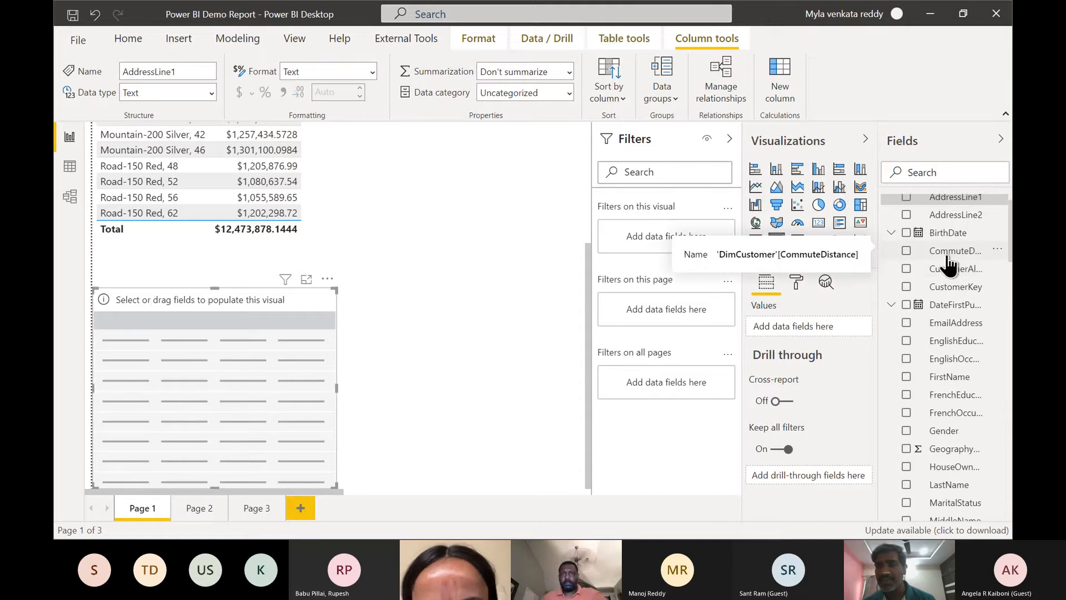
scroll(952, 286, up, 1)
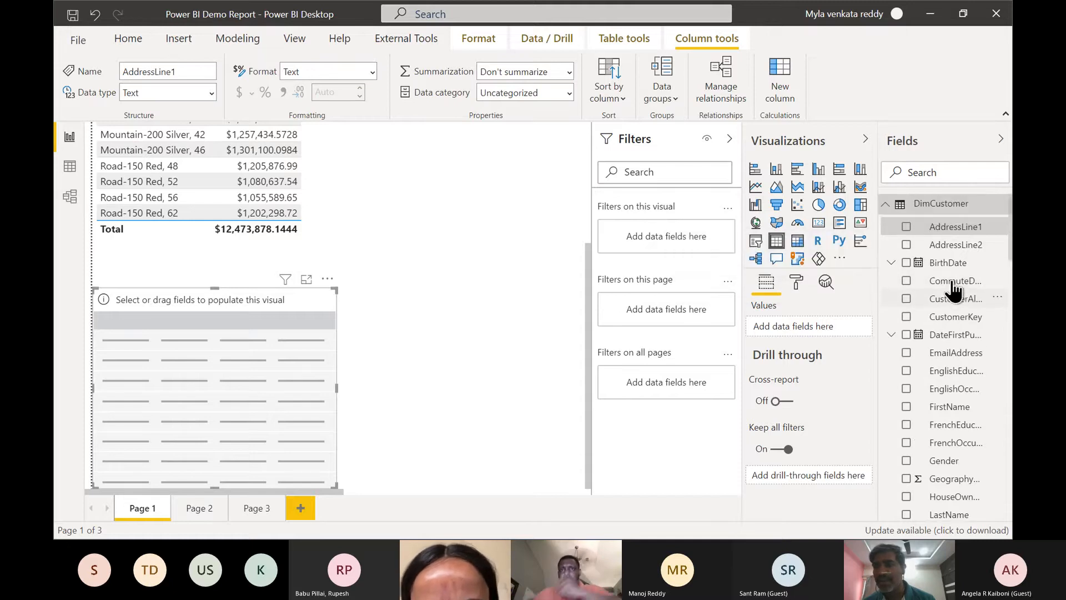
scroll(954, 290, down, 6)
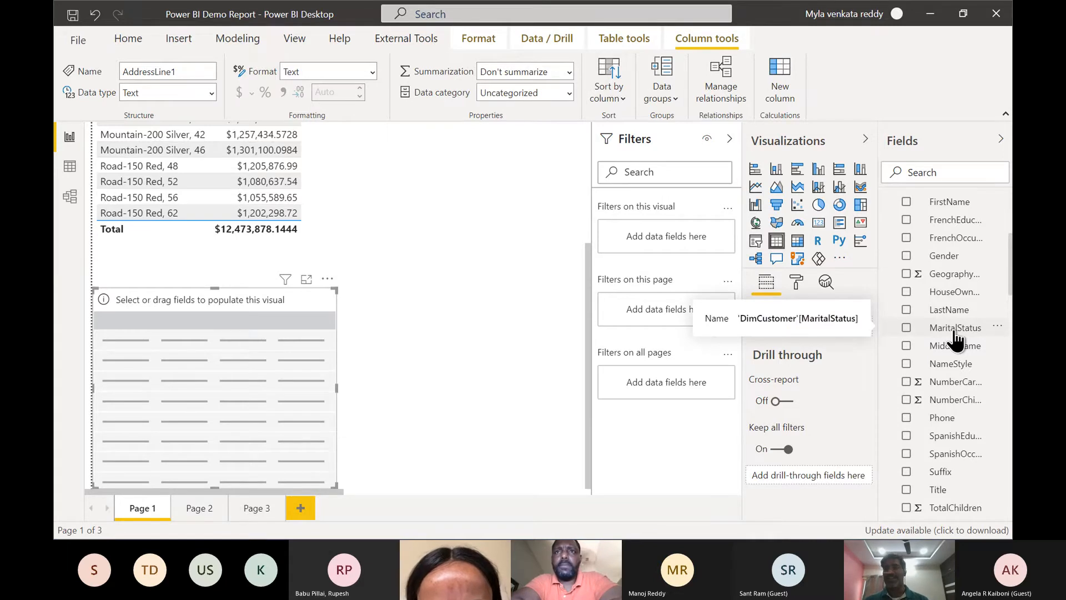
click(932, 172)
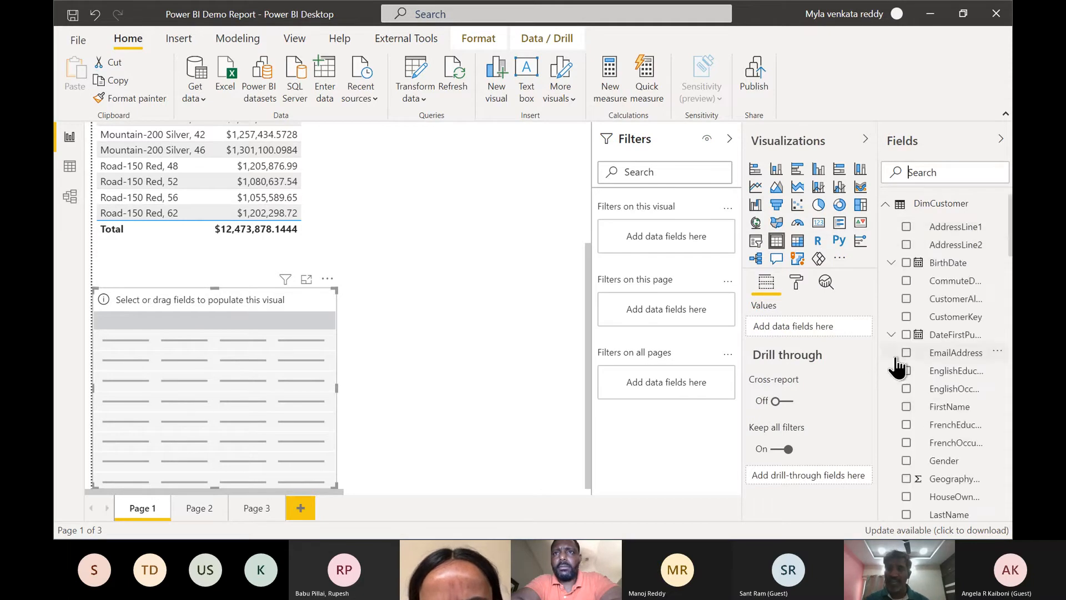
scroll(905, 408, down, 1)
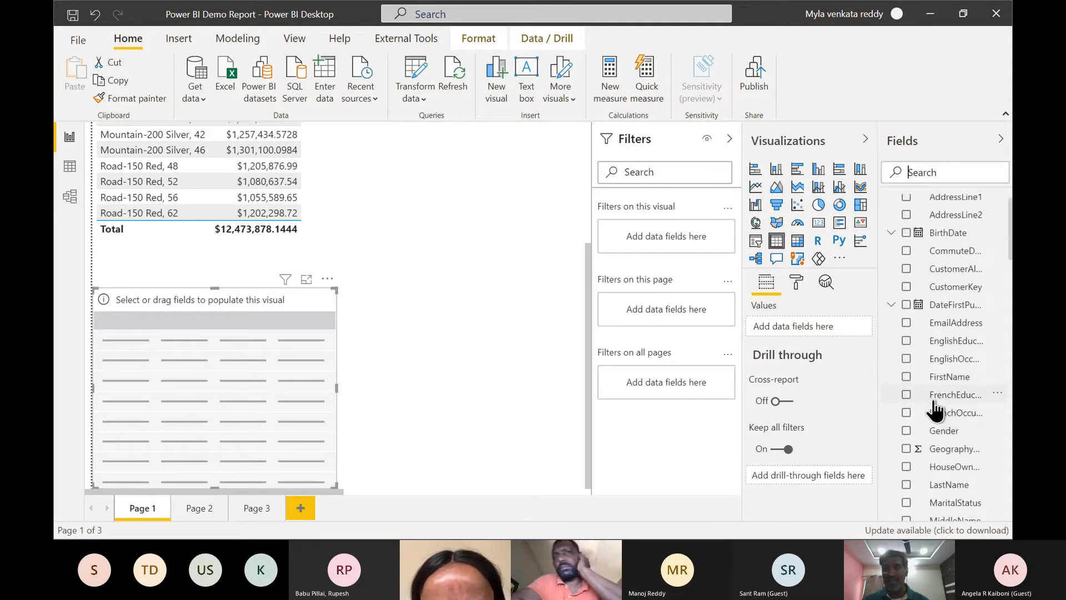
click(906, 479)
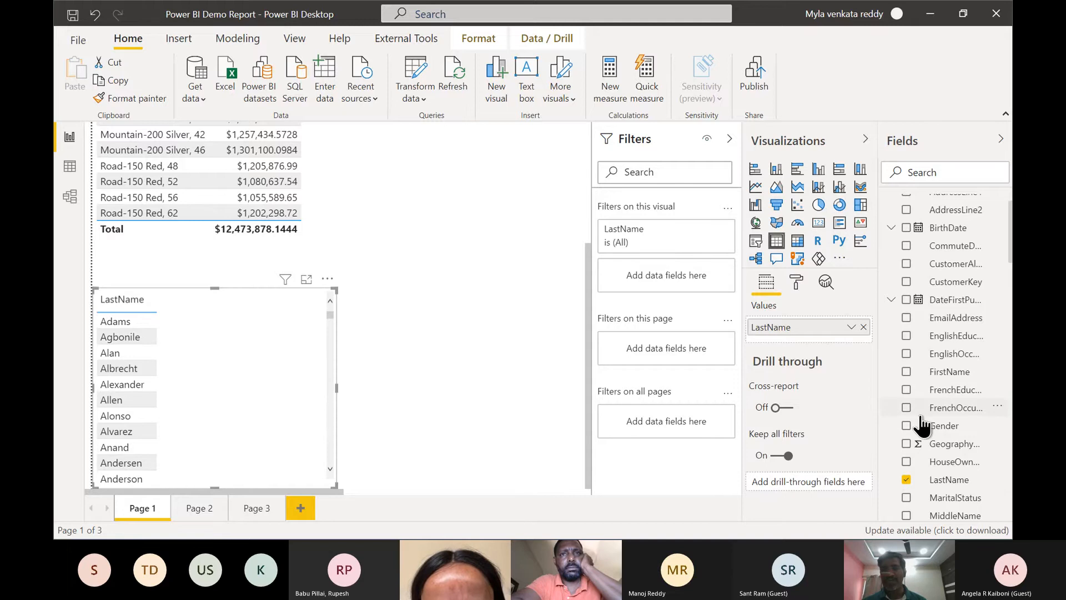
Add SalesAmount from FactInternetSales as the second column of the customer table
scroll(952, 441, down, 5)
scroll(952, 442, down, 7)
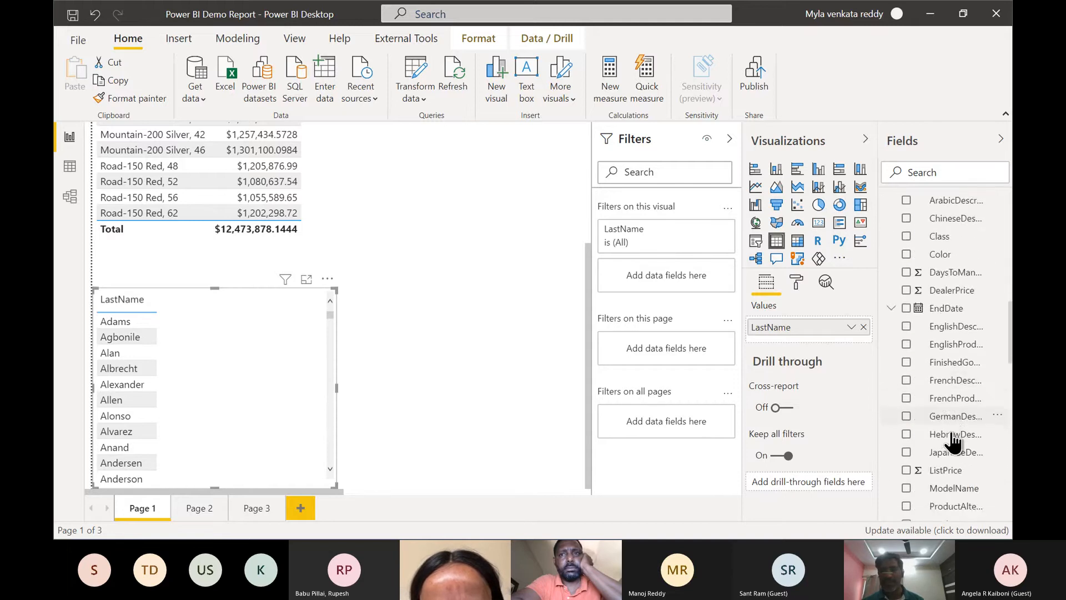
scroll(953, 442, down, 7)
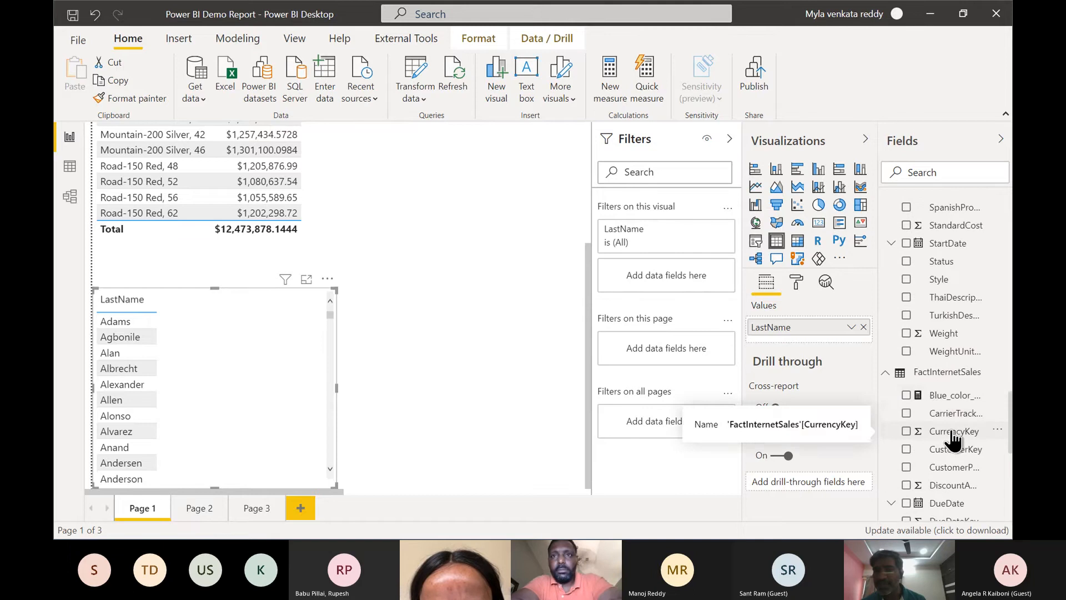
scroll(952, 442, down, 5)
scroll(953, 440, down, 3)
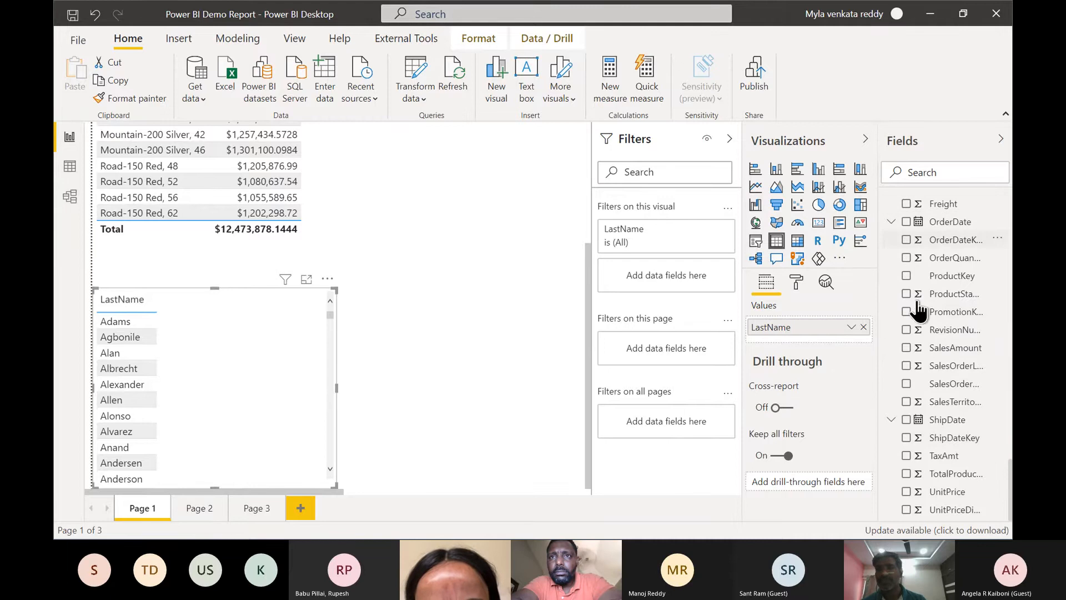
click(907, 348)
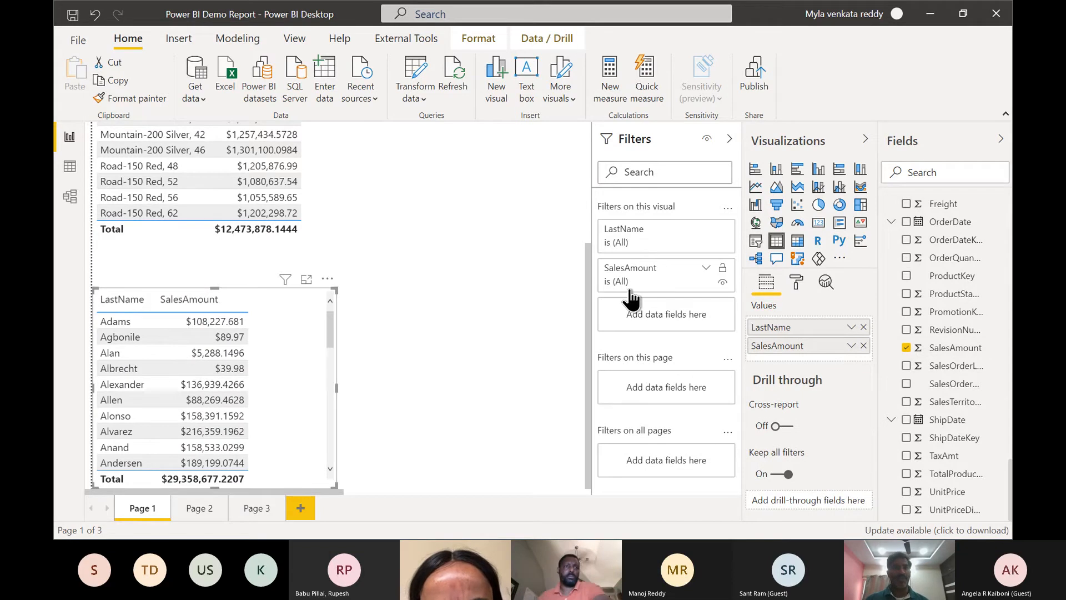
Apply a Top N filter on LastName that shows the top 10 items by SalesAmount
click(706, 230)
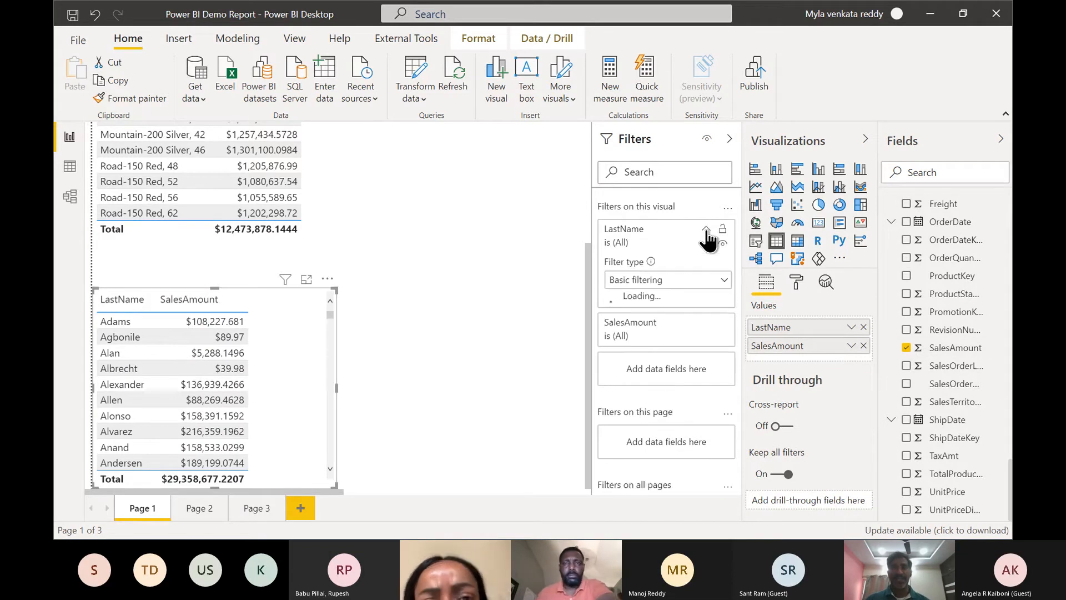
click(661, 282)
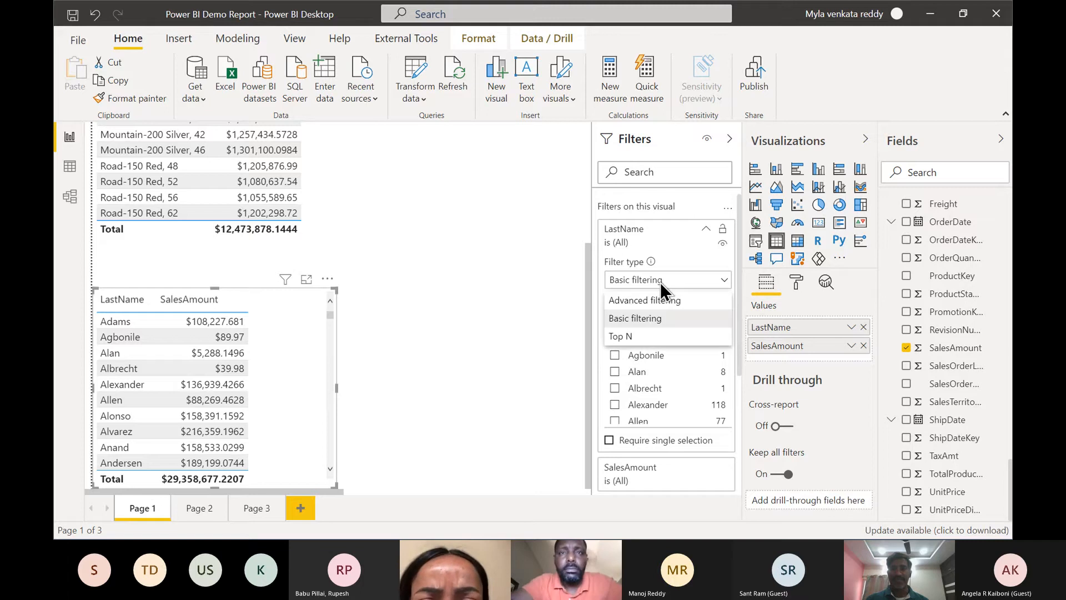
click(627, 337)
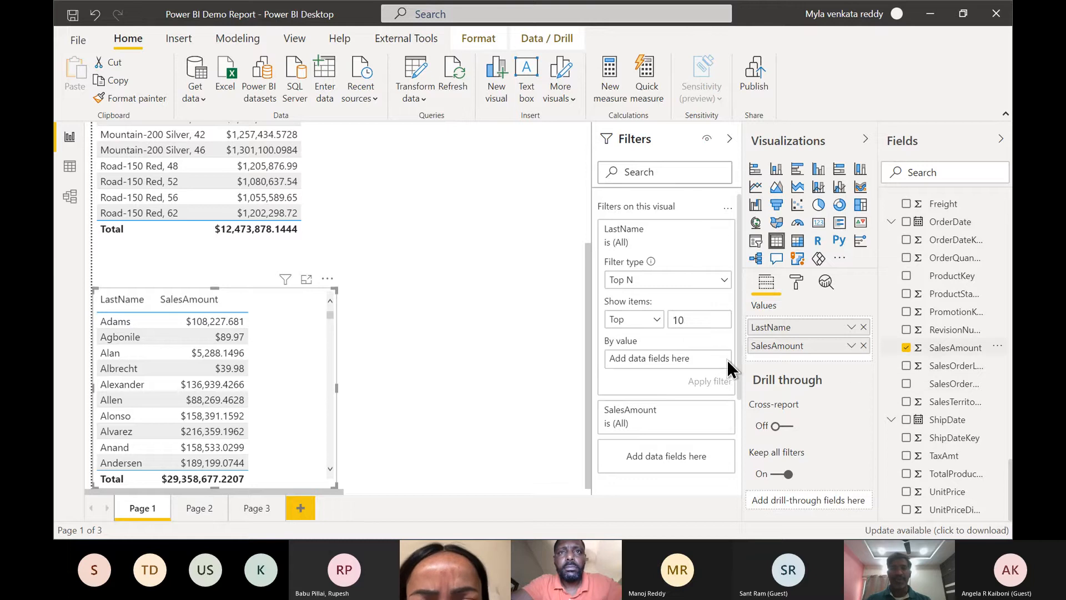
drag(783, 345, 692, 363)
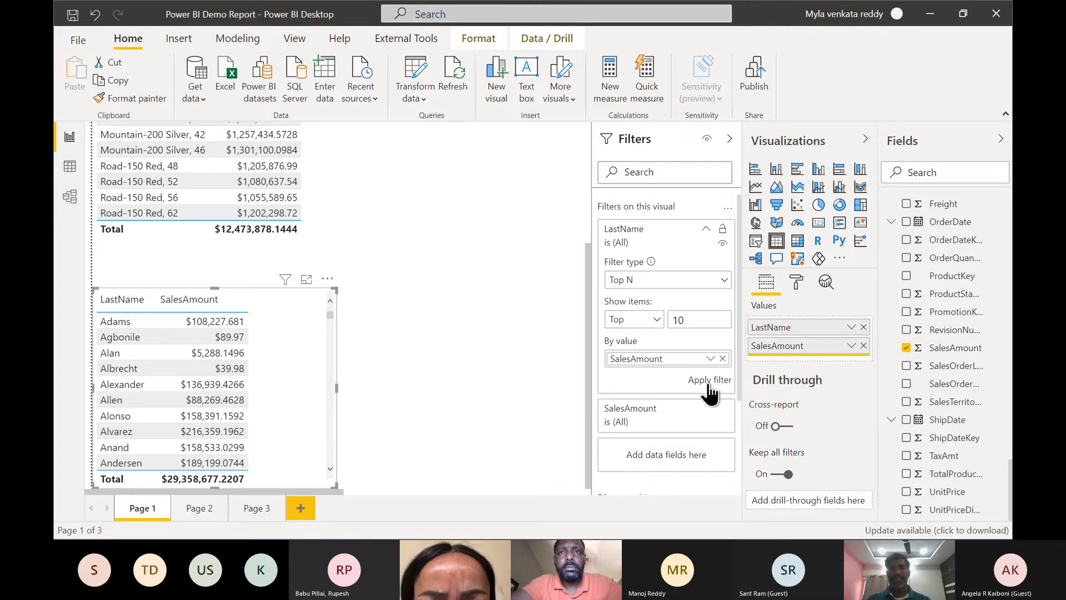
click(701, 382)
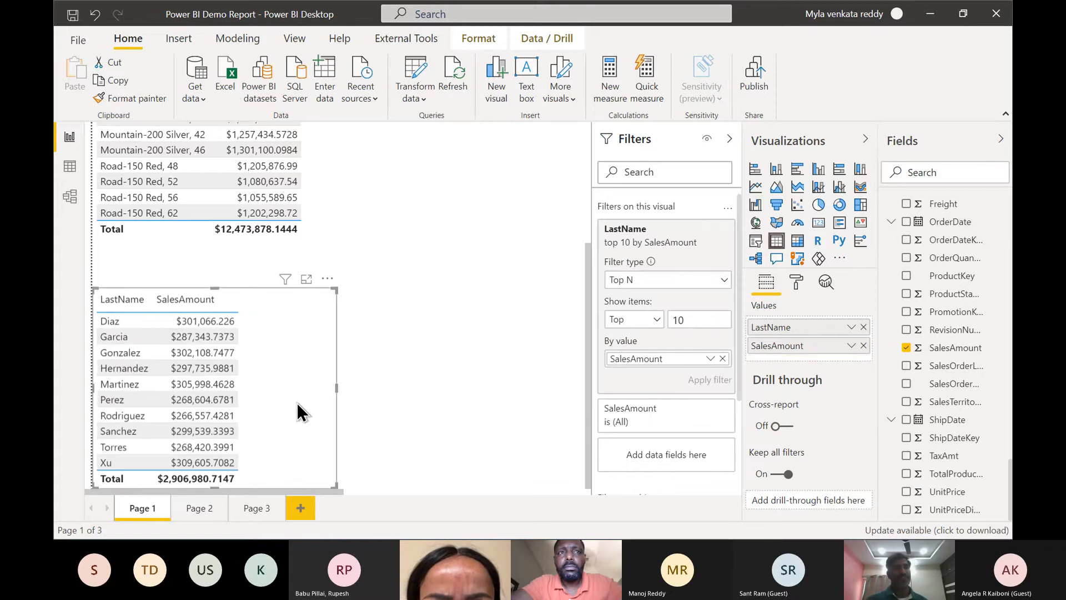
Move the customer table beside the product table, leaving a gap between them, and collapse the Filters pane
drag(315, 349, 531, 255)
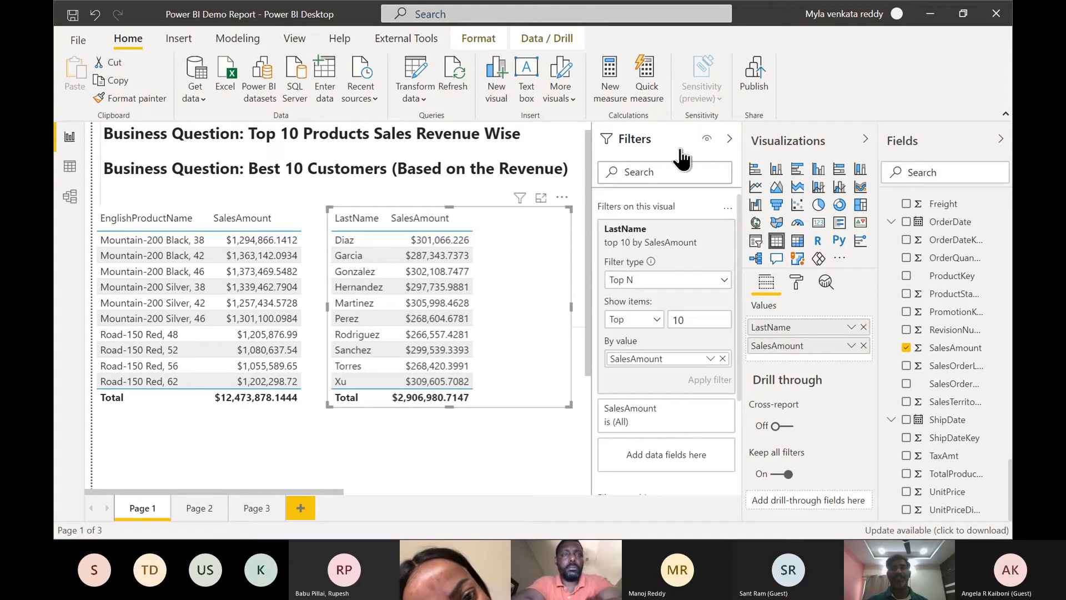
click(729, 140)
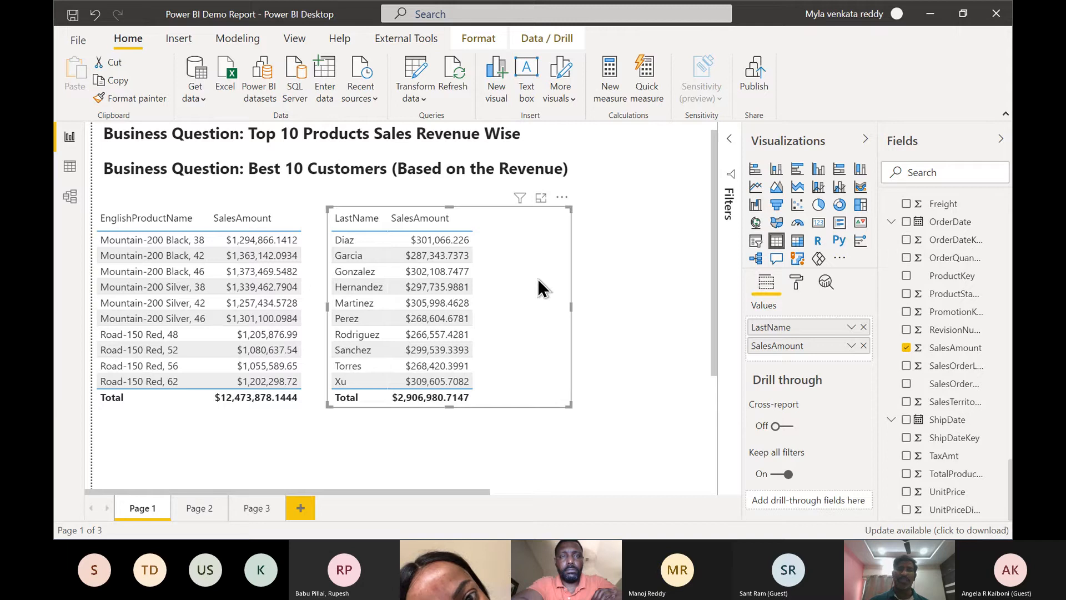
drag(545, 278, 561, 280)
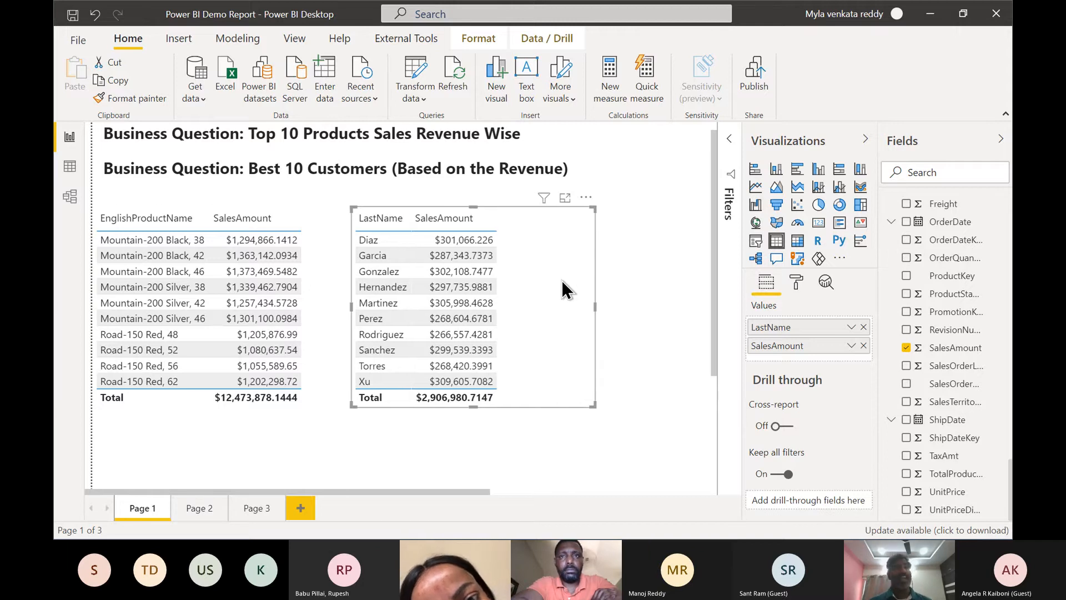
Save the Power BI Demo Report
click(80, 43)
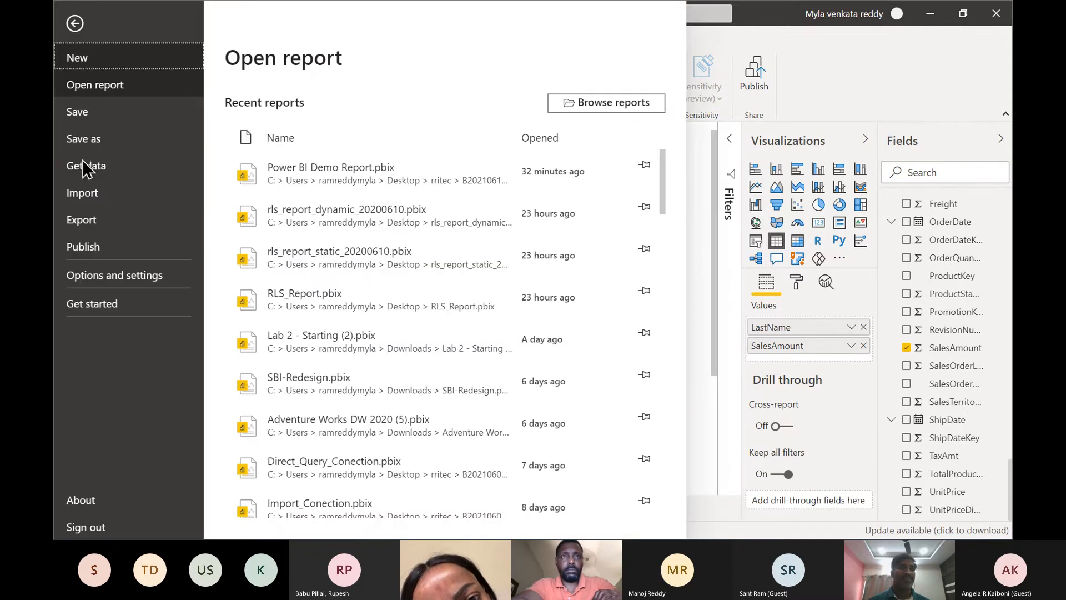
click(82, 117)
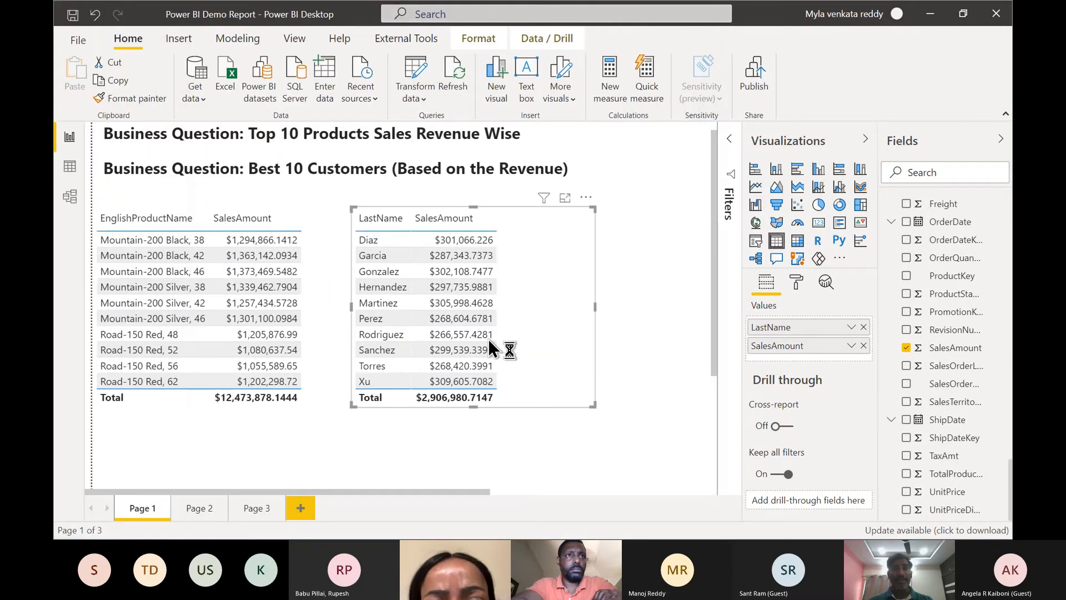
key(alt+Tab)
key(Escape)
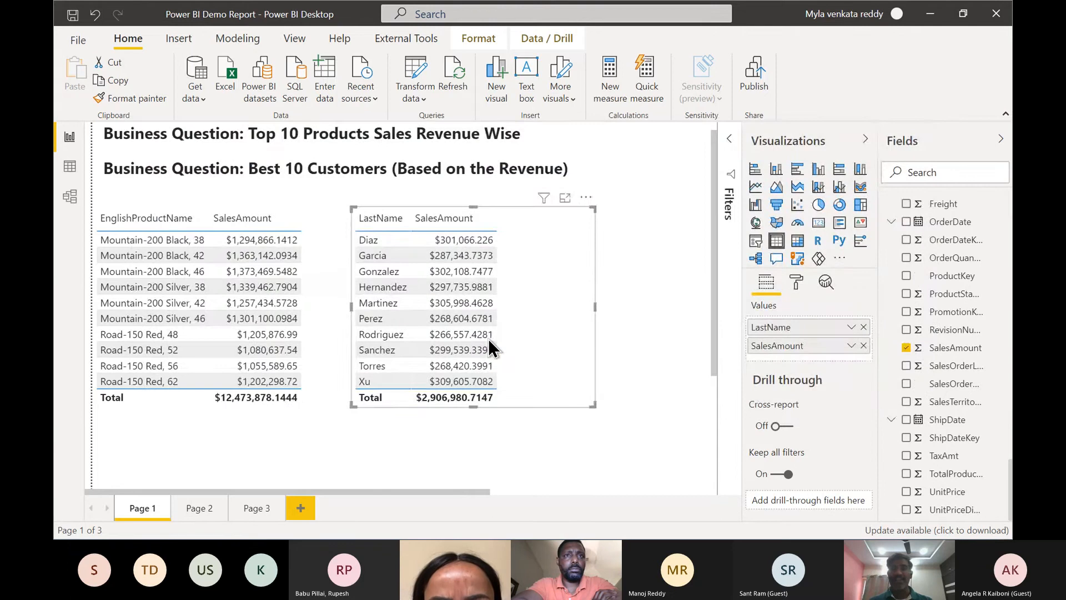
Switch to File Explorer to view Power BI Demo Report.pbix in the B20210611 folder, and return to Power BI Desktop
key(alt+Tab)
key(alt+Tab)
key(alt+Tab)
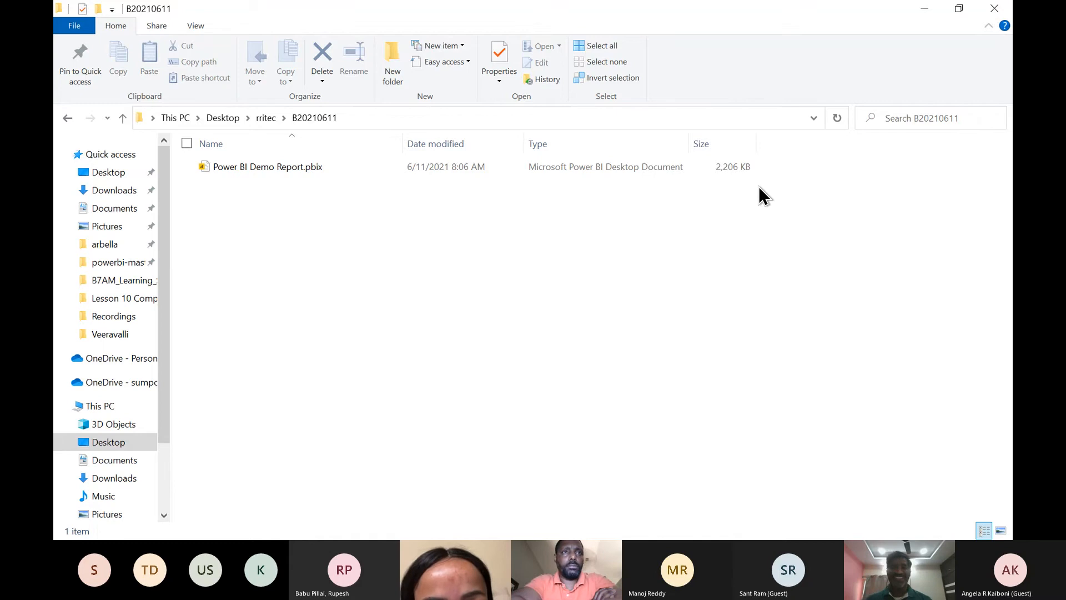
key(alt+Tab)
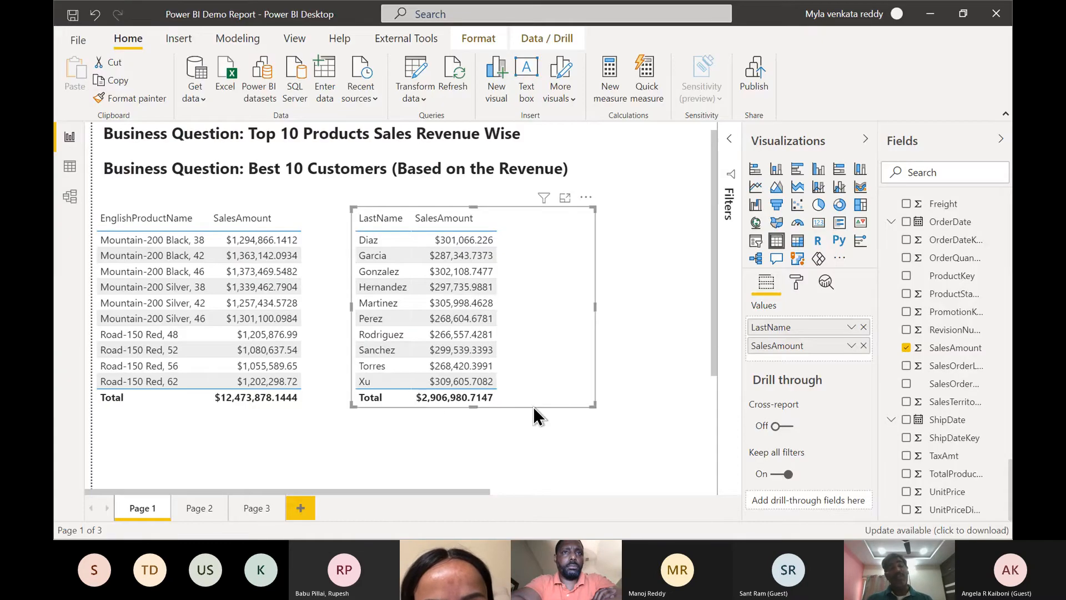
Glance at the report's folder in File Explorer, and switch to the course README in Chrome to examine the Power BI Flow diagram
key(alt+Tab)
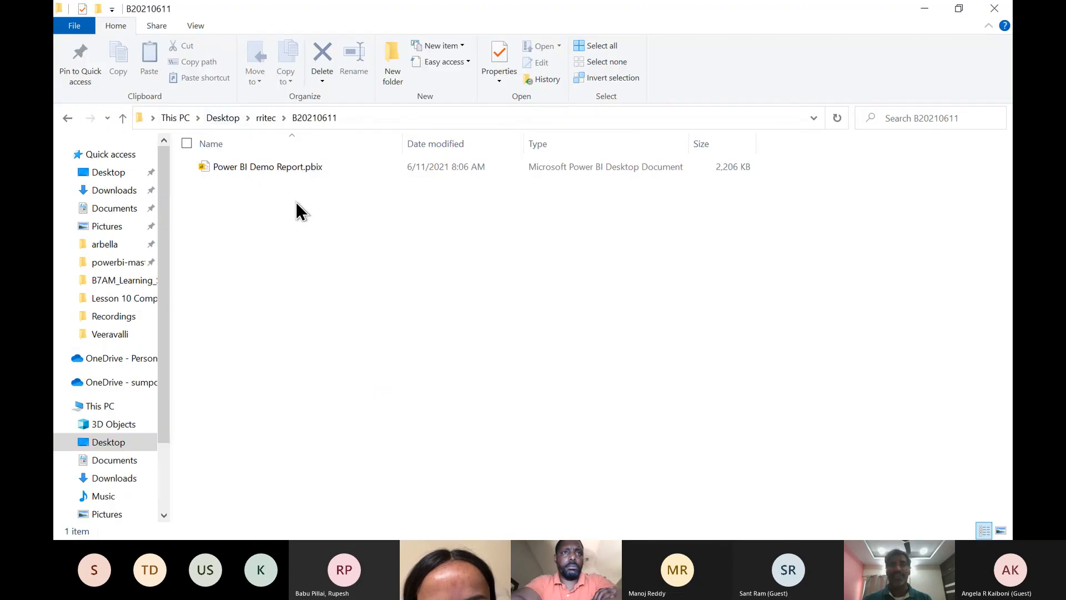
key(alt+Tab)
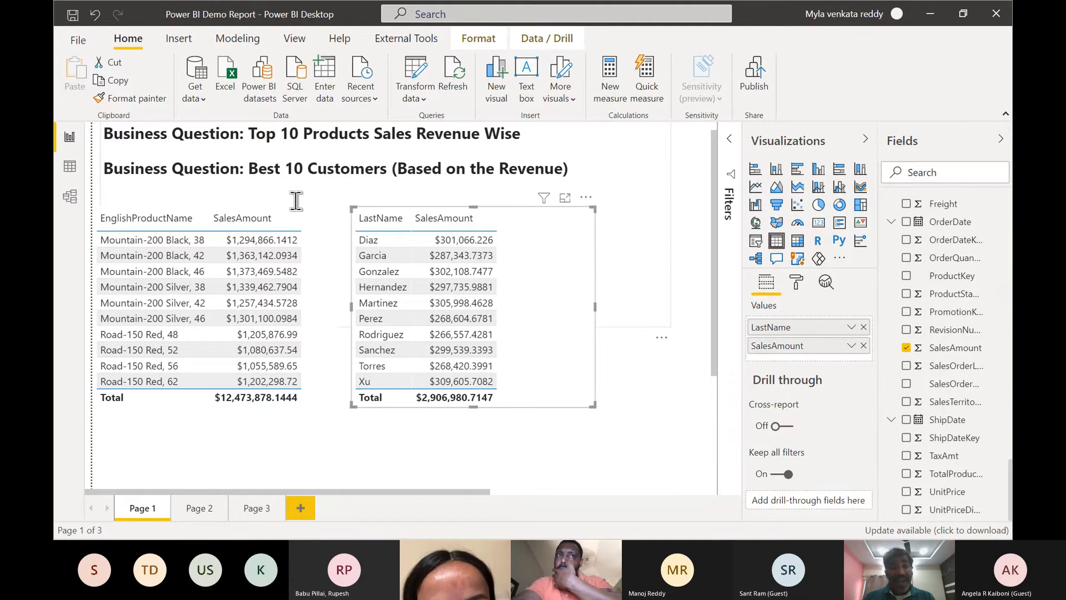
key(alt+Tab)
key(Tab)
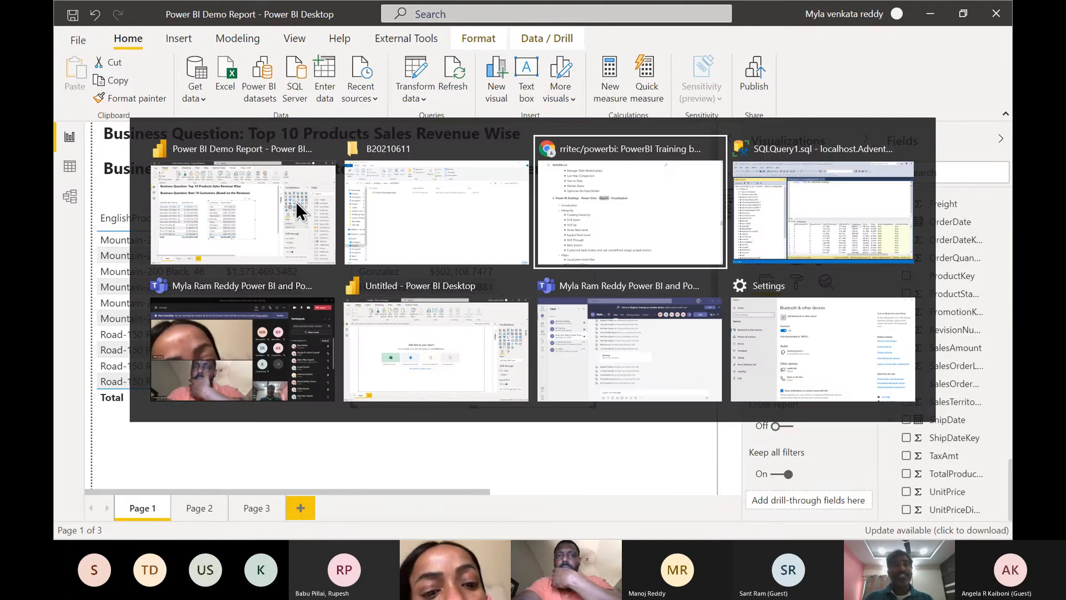
scroll(401, 249, up, 20)
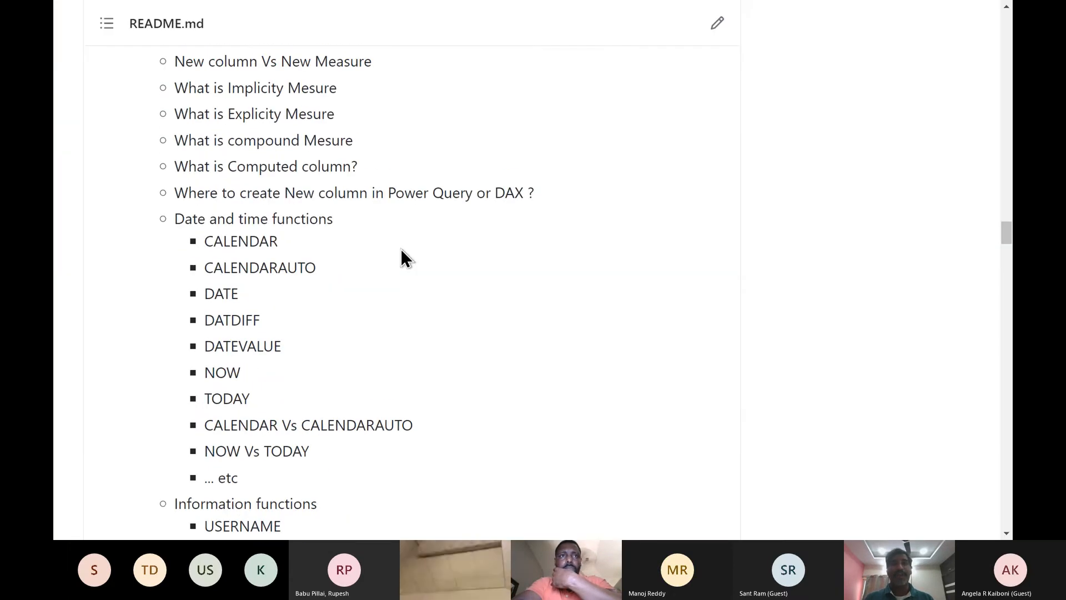
scroll(401, 249, up, 15)
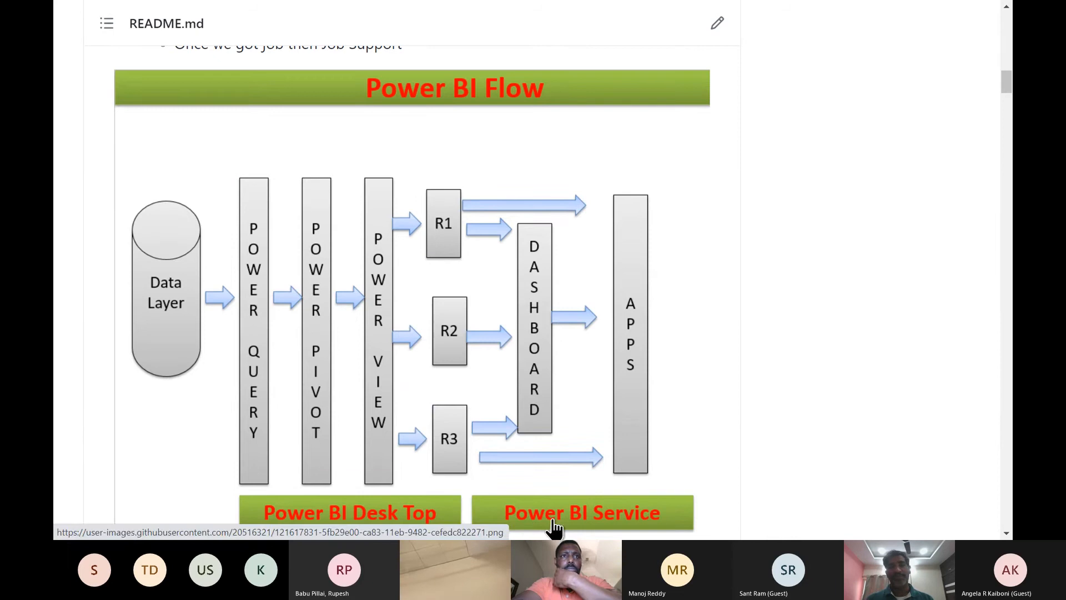
scroll(554, 528, down, 2)
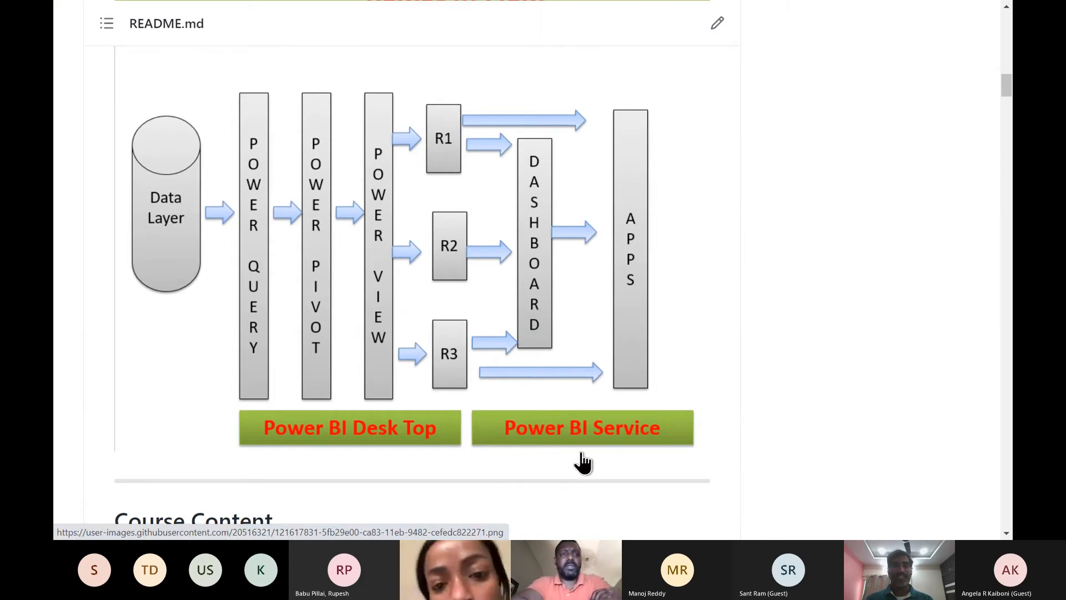
Go through the README course outline to section 9 and highlight its Power BI Service heading
scroll(583, 463, down, 20)
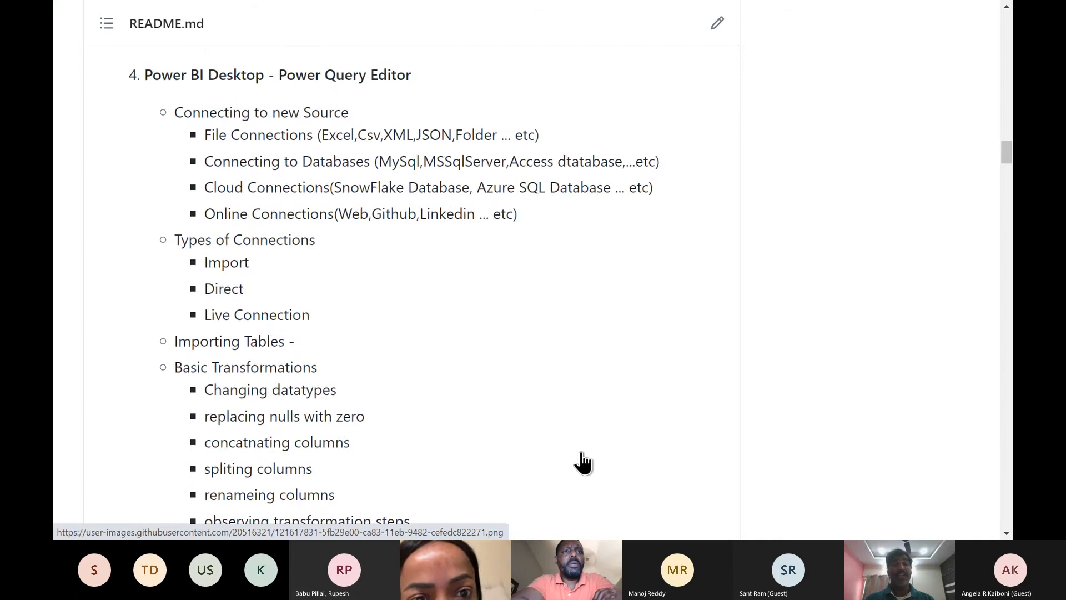
scroll(583, 464, down, 20)
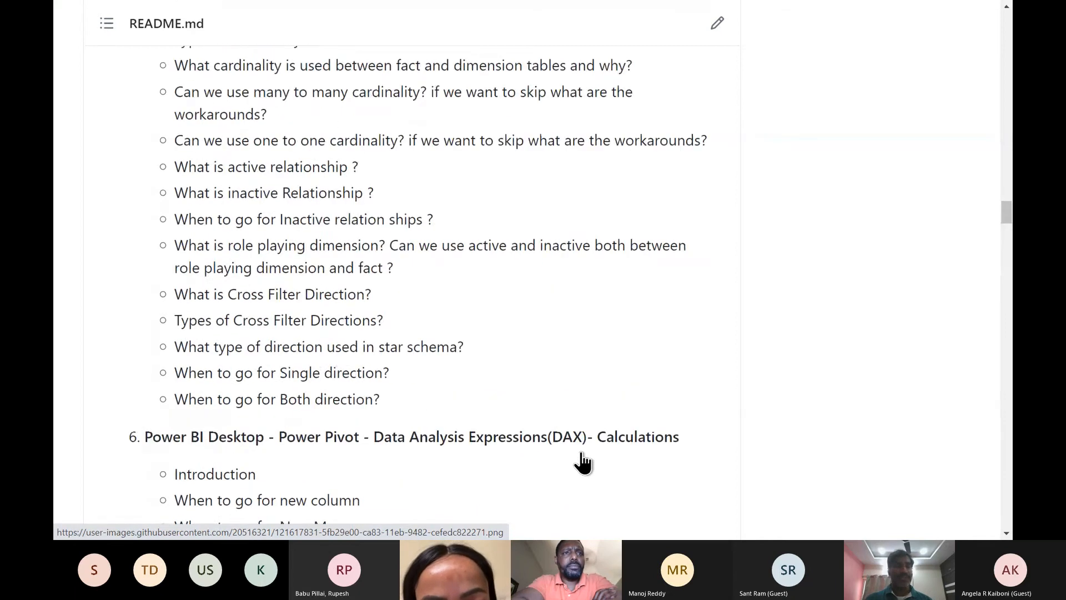
scroll(583, 463, down, 20)
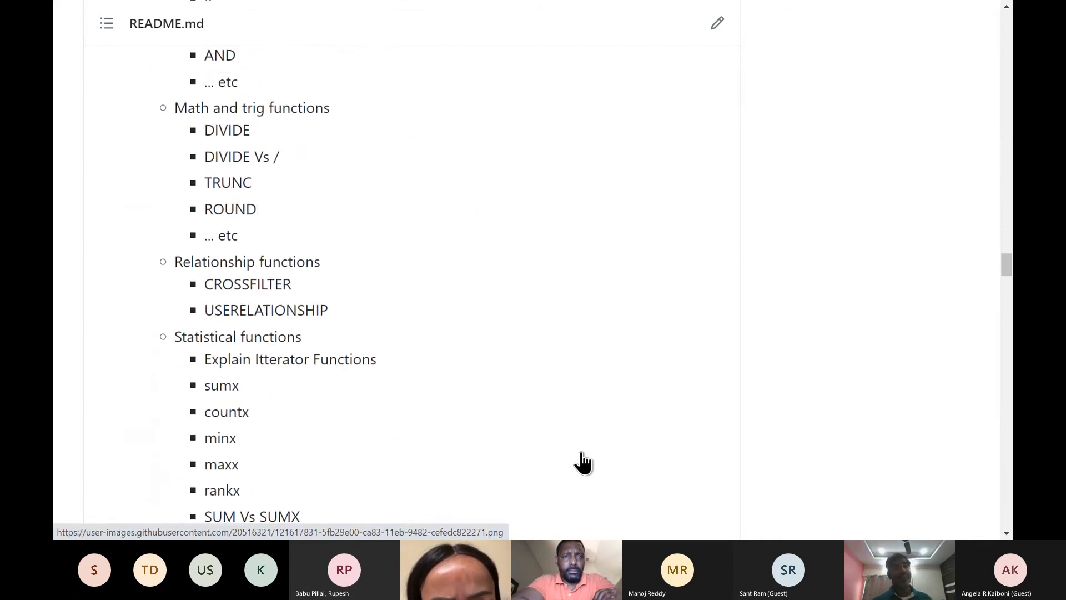
scroll(583, 464, down, 20)
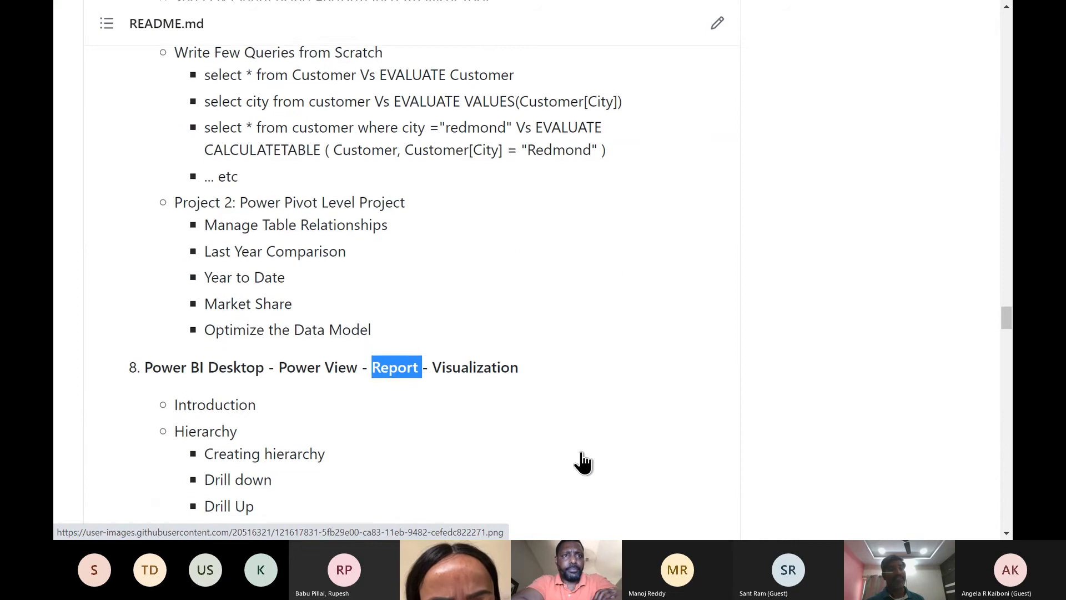
scroll(584, 463, down, 20)
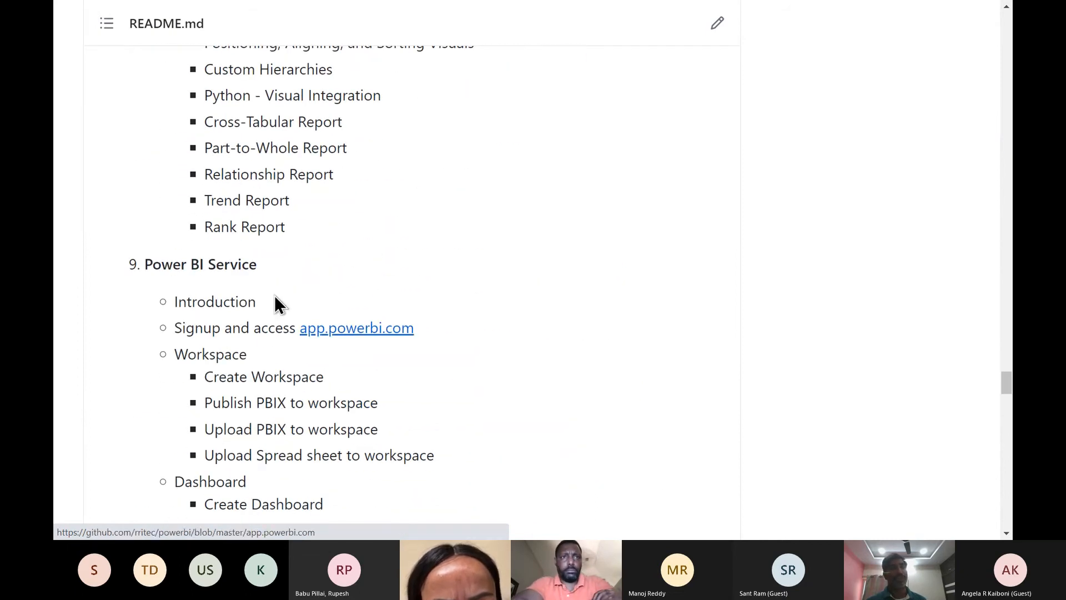
drag(144, 264, 306, 269)
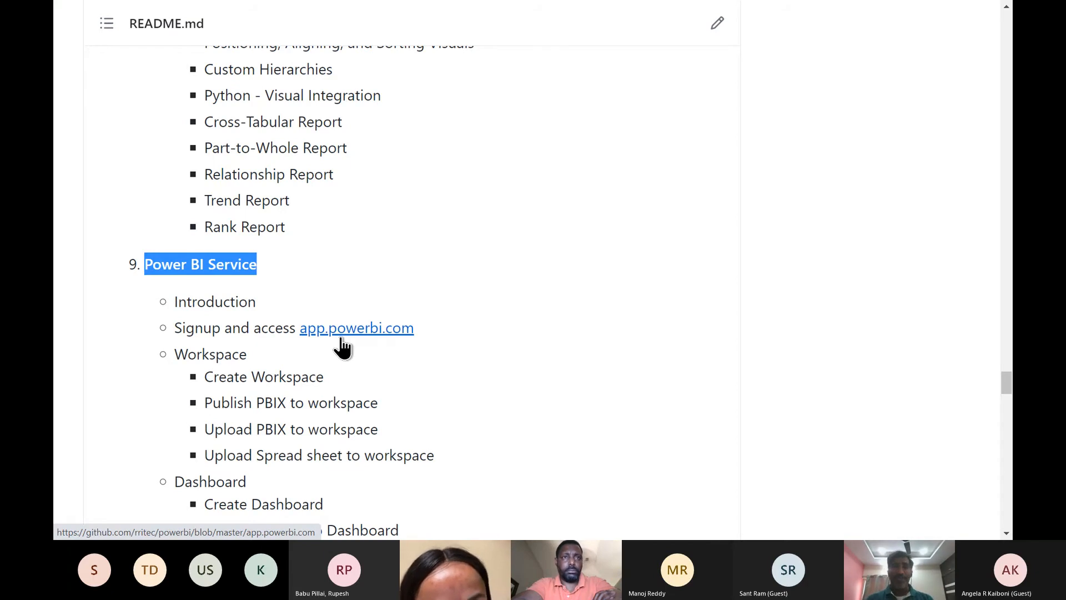
Exit the browser's full-screen view and load app.powerbi.com in a new incognito window
key(alt+Tab)
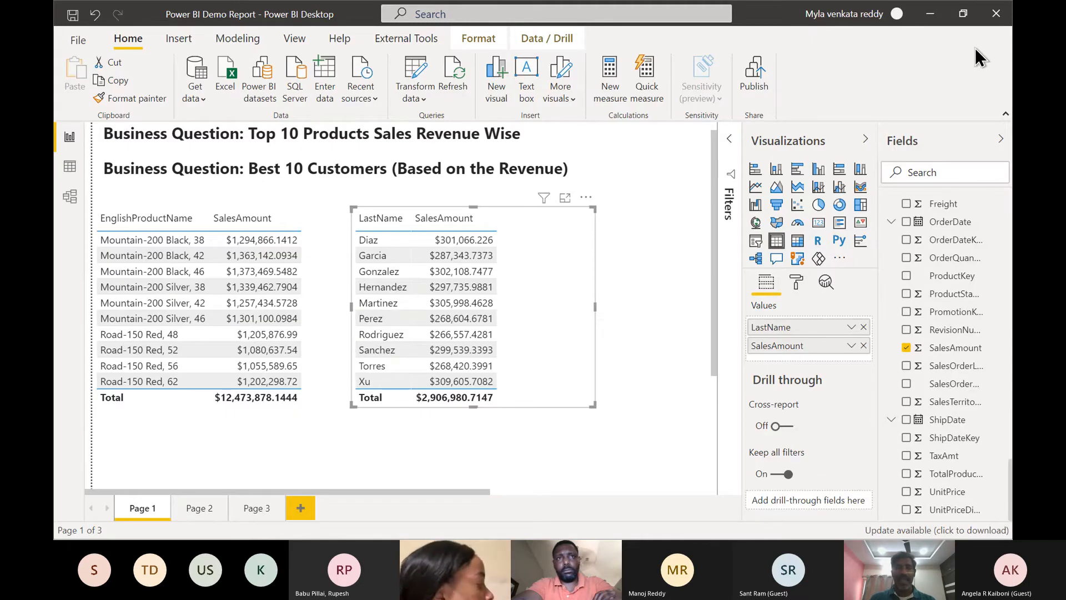
key(alt+Tab)
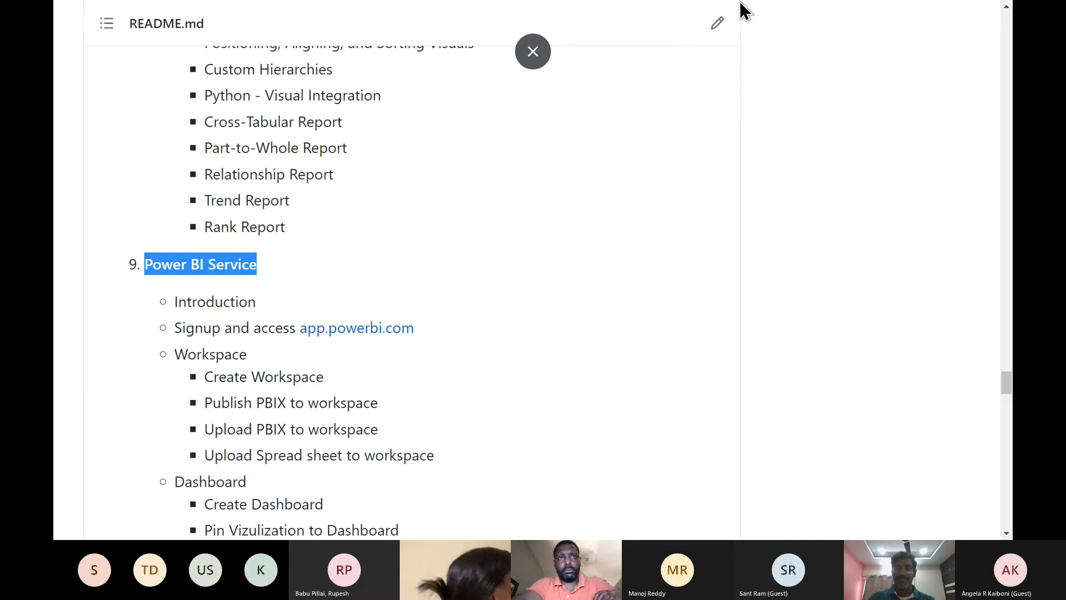
key(F11)
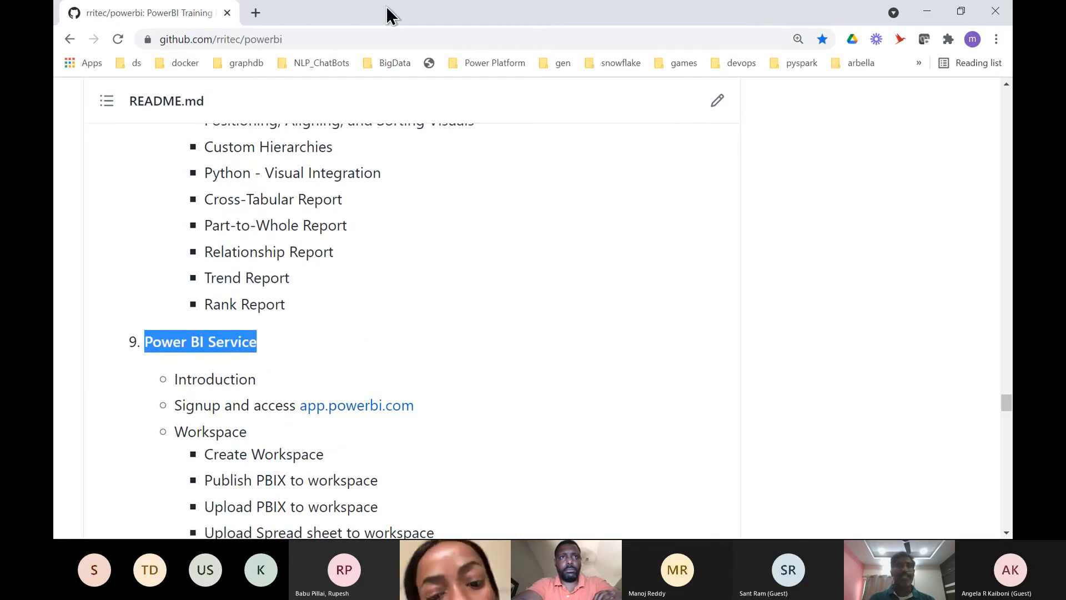
click(255, 12)
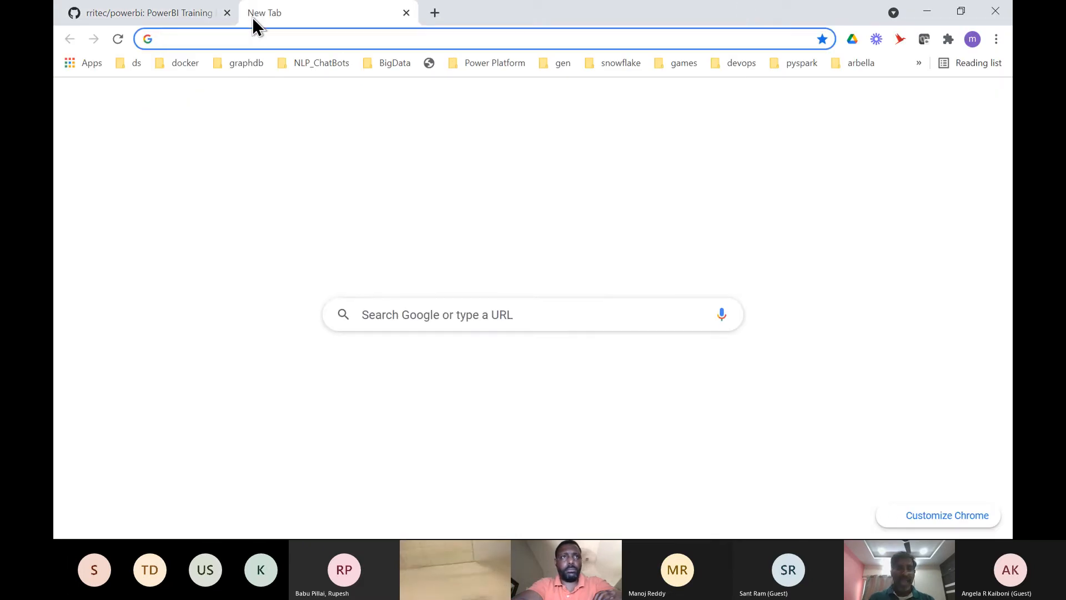
click(997, 39)
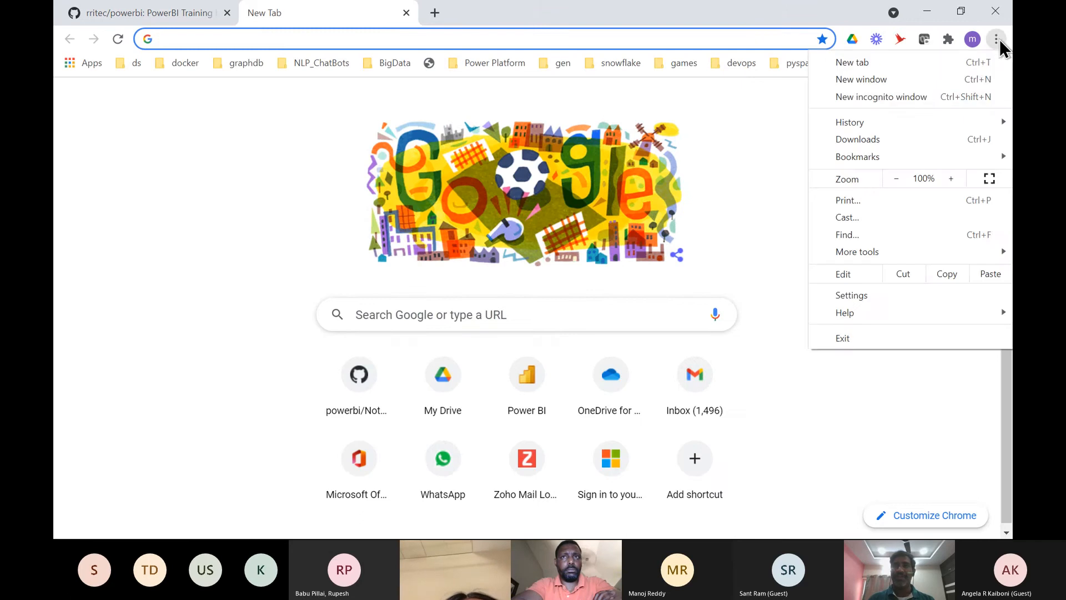
click(898, 99)
text(app.powerbi.com)
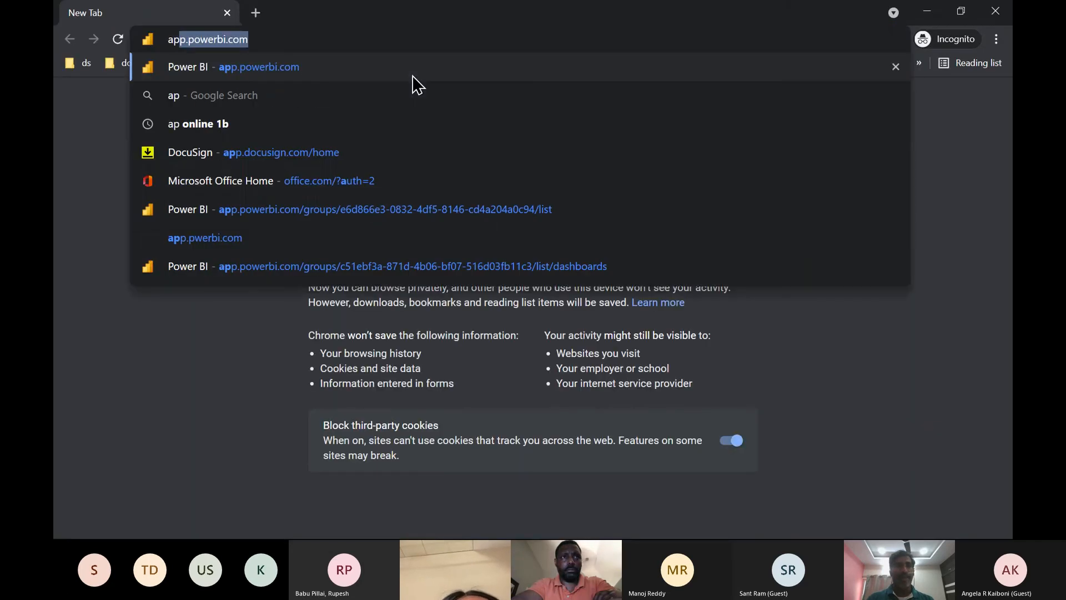
key(Right)
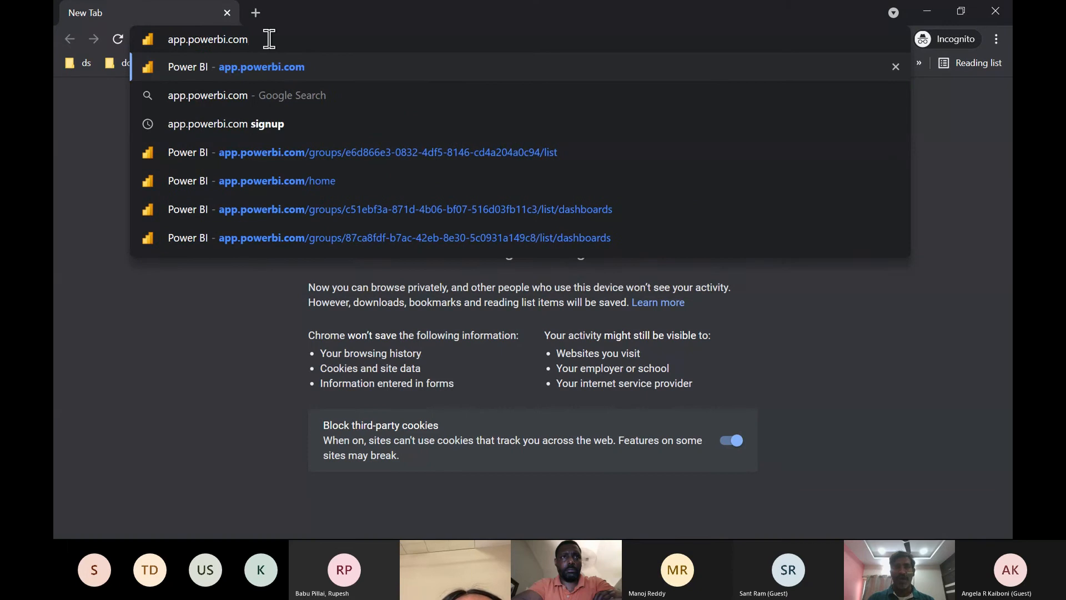
key(Return)
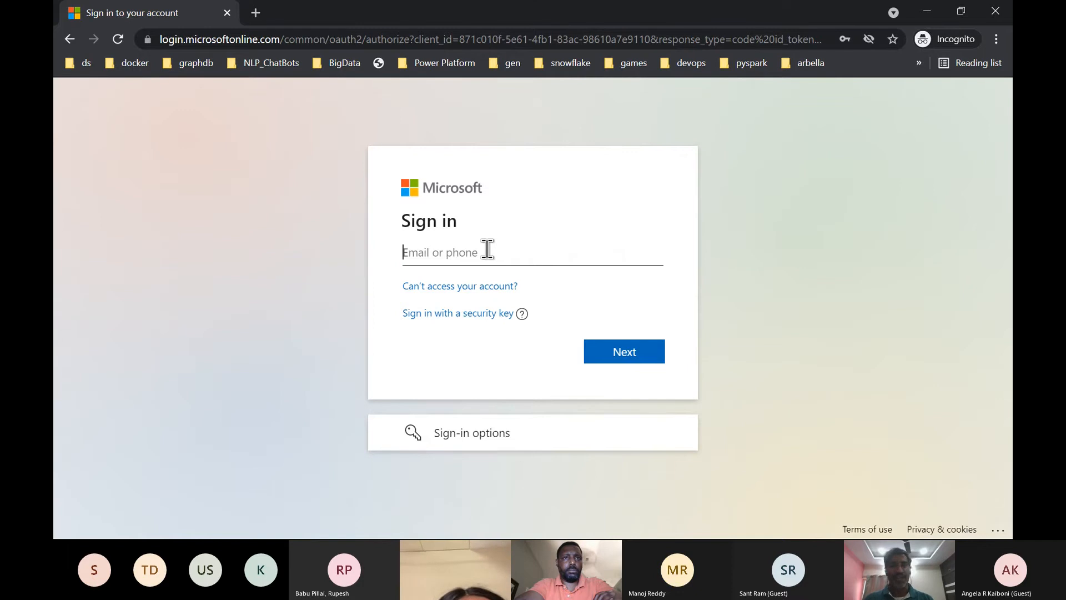
Sign in to the Power BI service with the saved account e-mail and password, and choose to stay signed in
click(485, 266)
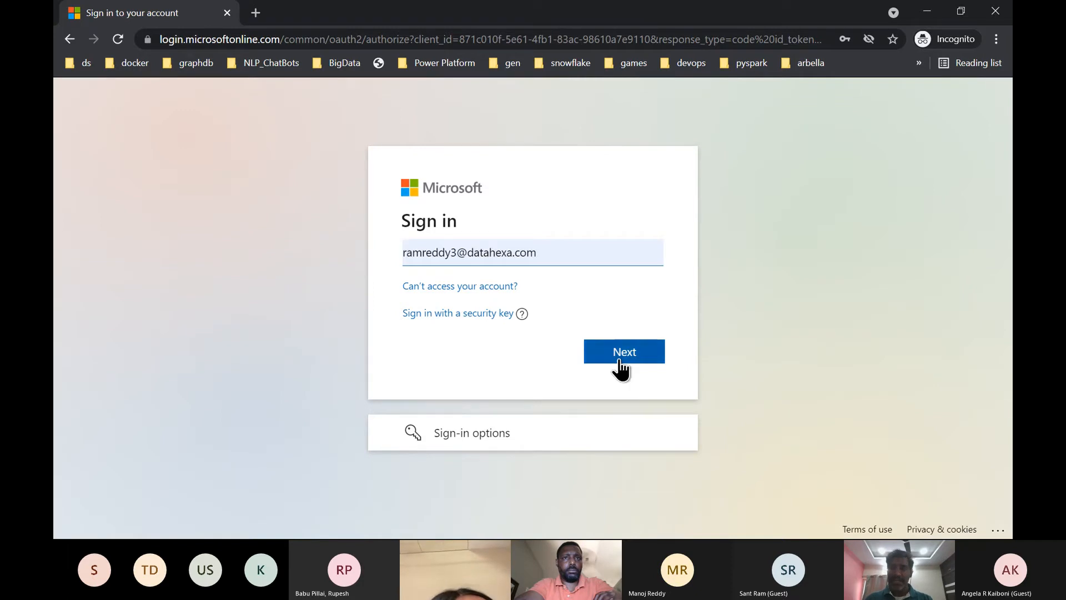
click(619, 361)
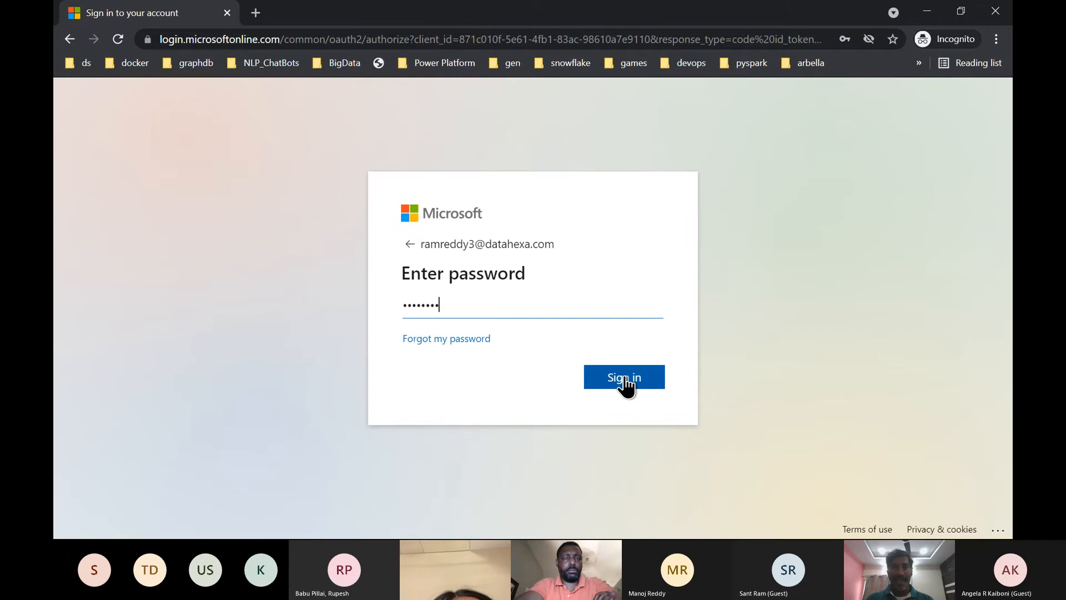
click(624, 378)
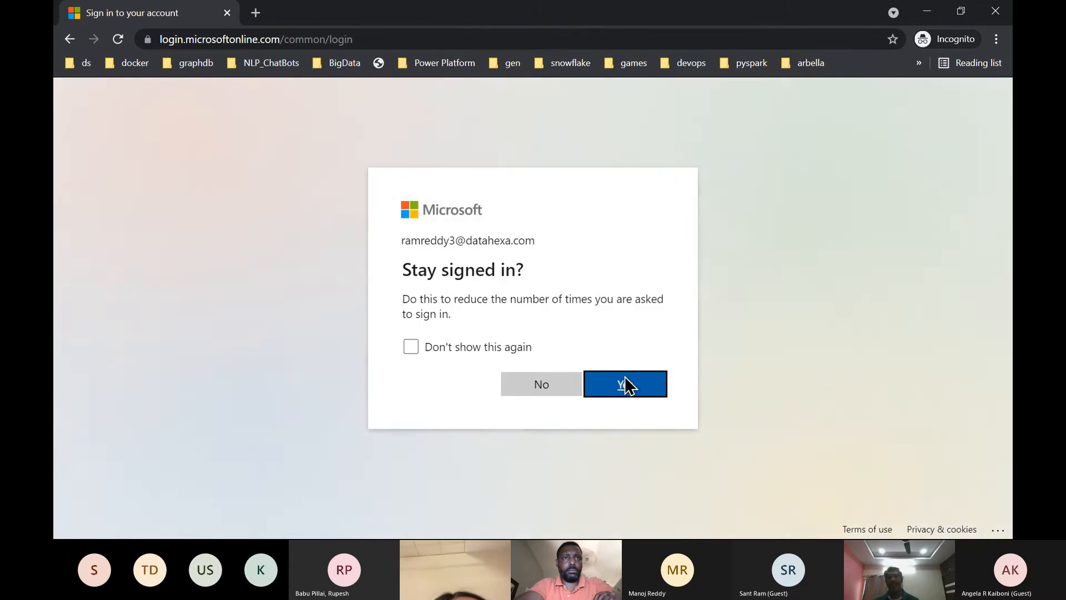
click(626, 378)
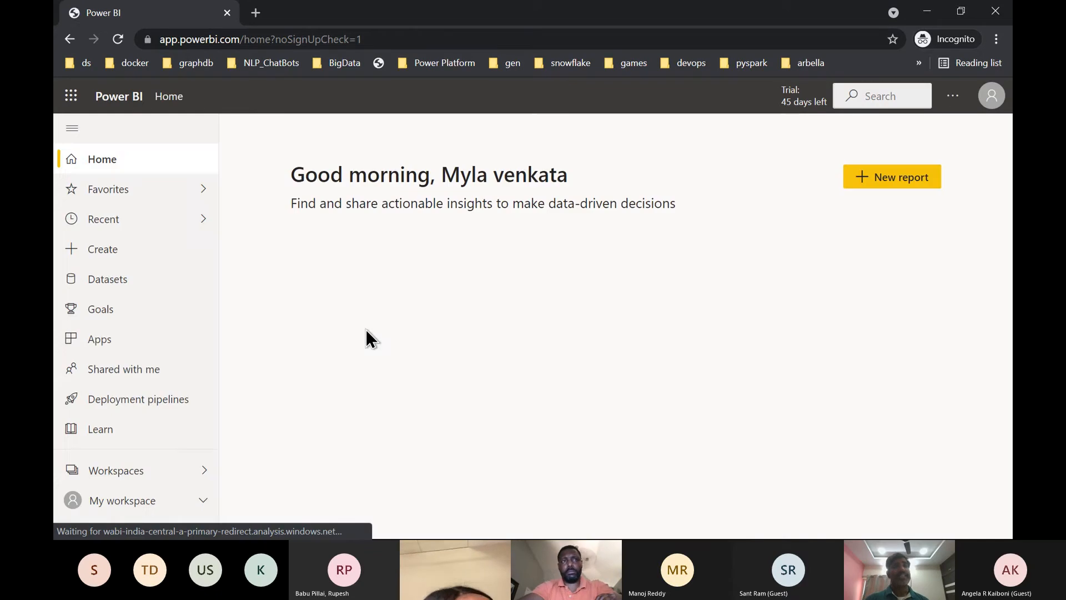
Look through the list of existing workspaces and begin creating a new one, ready for its name
click(146, 482)
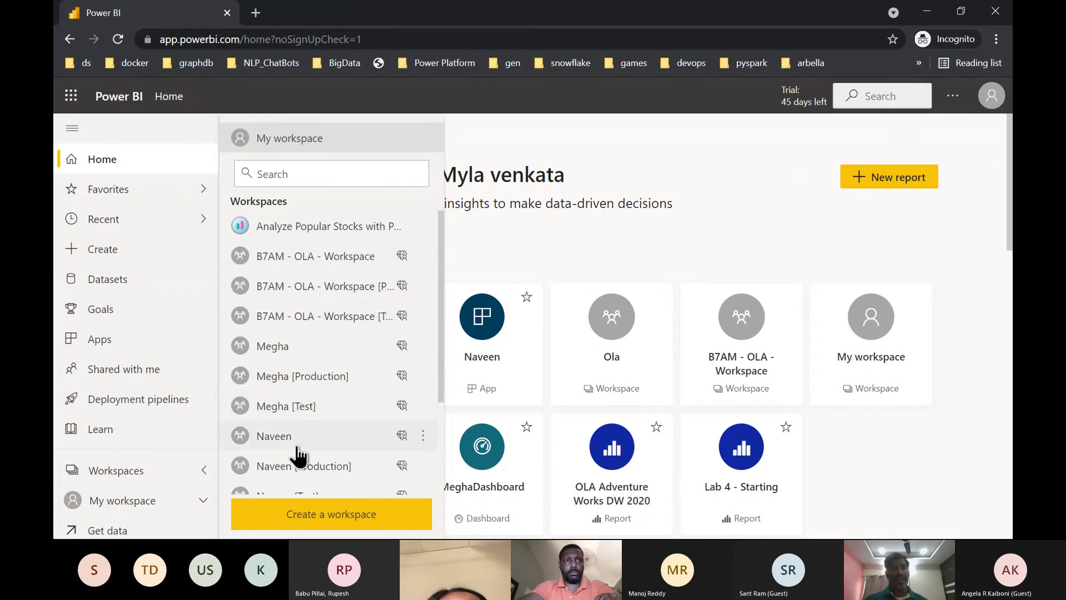
scroll(300, 454, down, 3)
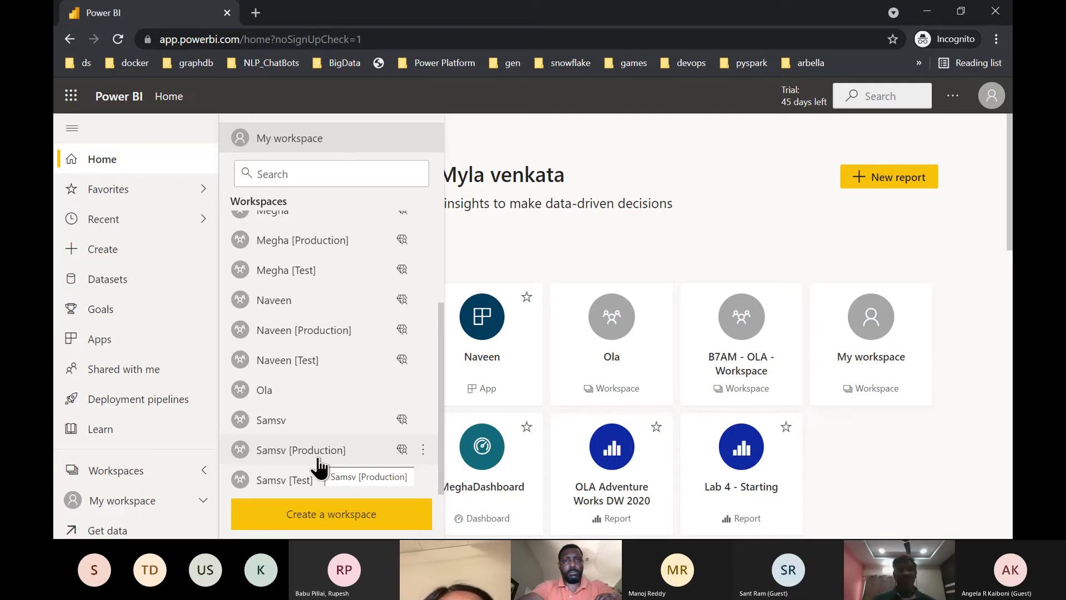
click(351, 521)
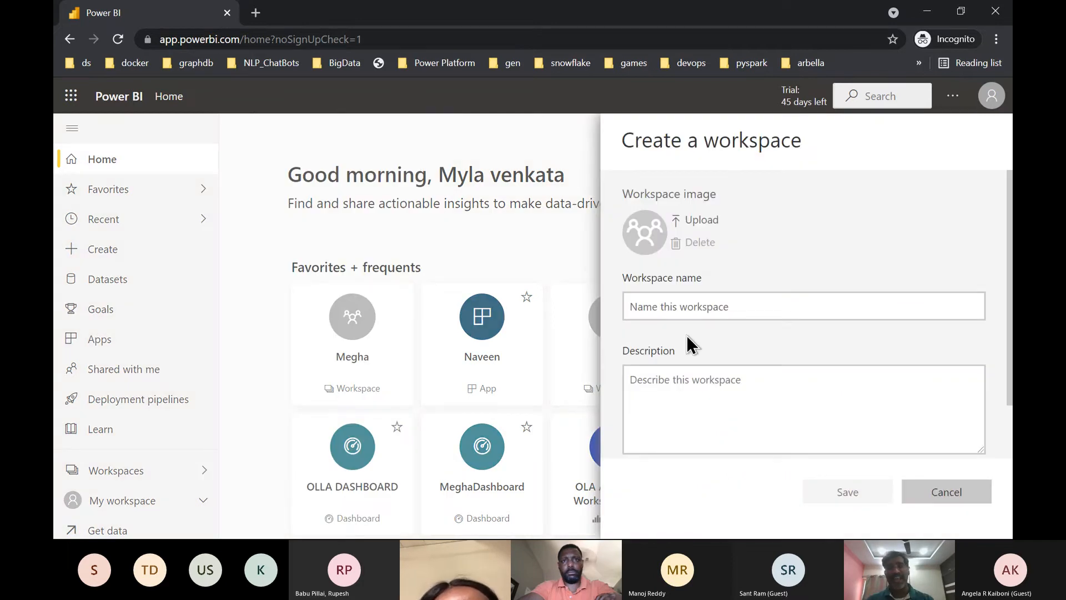
click(655, 306)
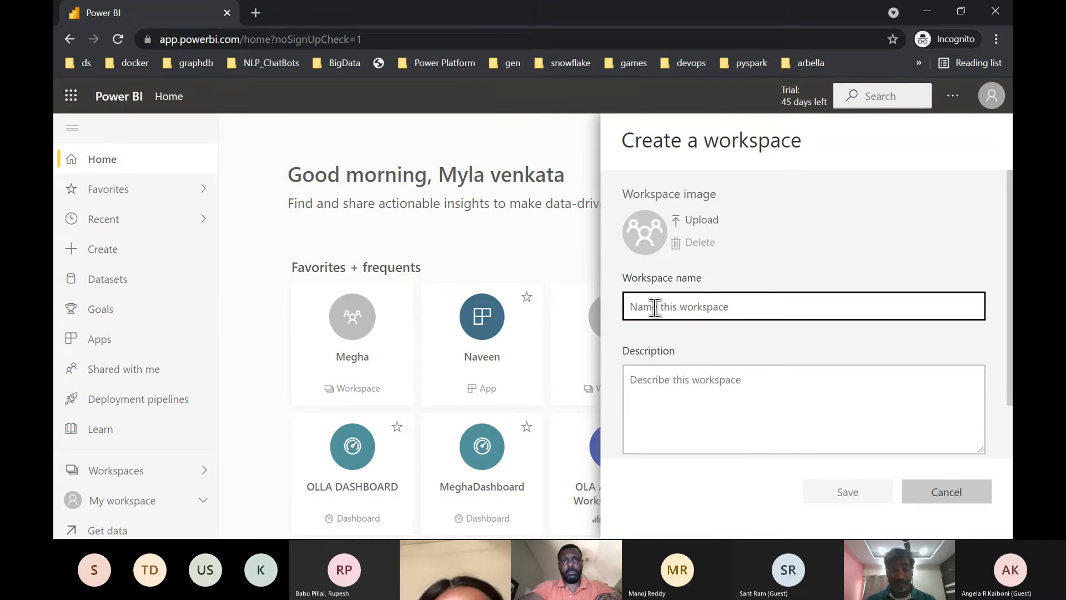
Switch to the Teams meeting to check the participants' names, and return to the workspace form in the browser
key(alt+Tab)
key(alt+Tab)
key(alt+Tab)
key(alt+Tab)
key(alt+Tab)
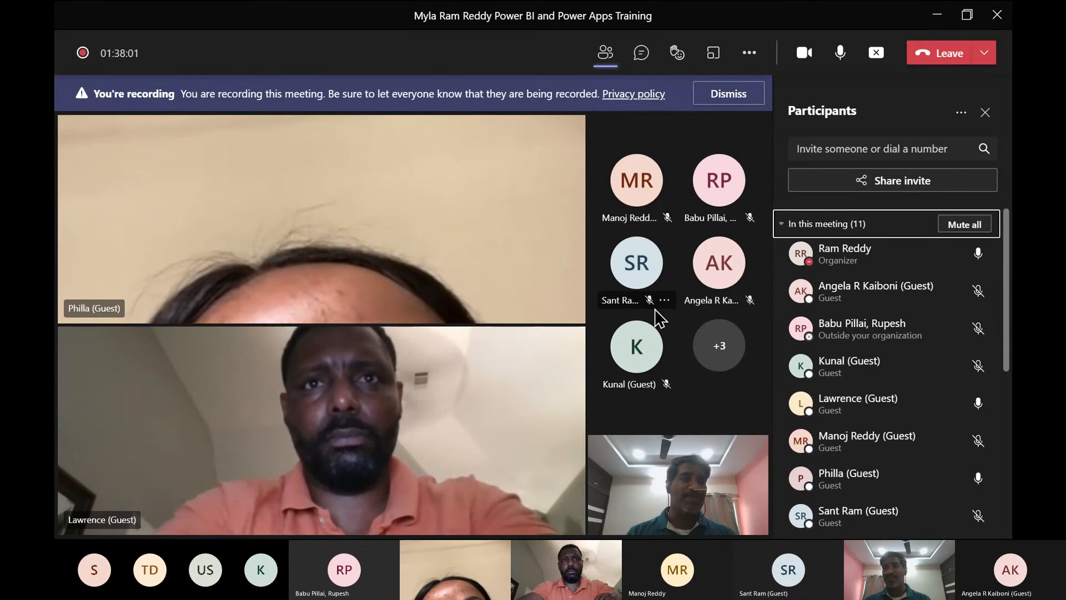
key(alt+Tab)
Name the workspace with a participant's first name followed by "- Workspace", save it, and highlight the add-content text on its empty page
text(A)
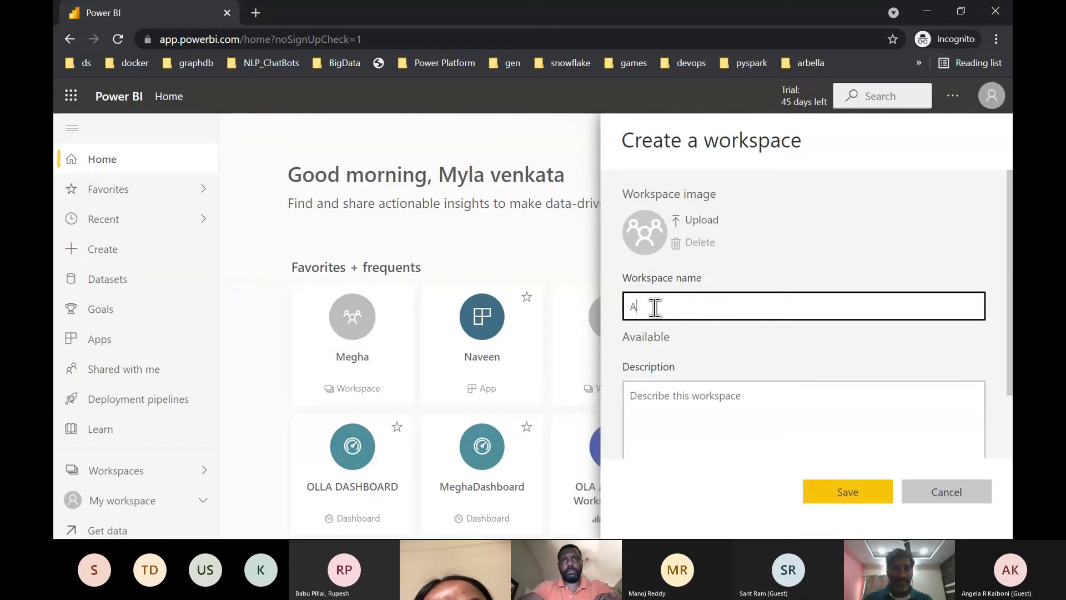
text(ngela - Wor)
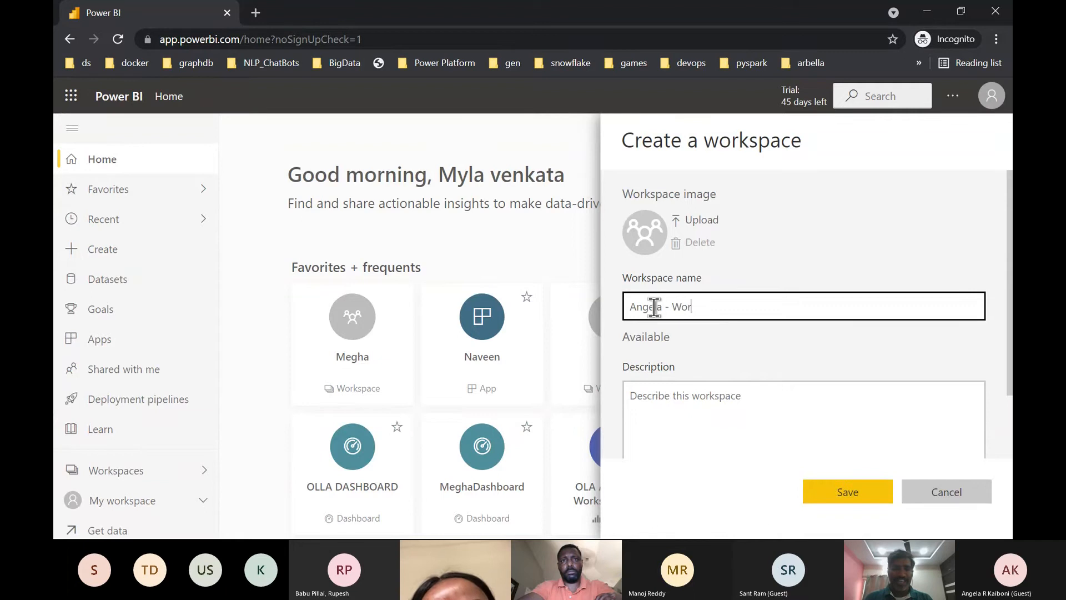
text(kspace)
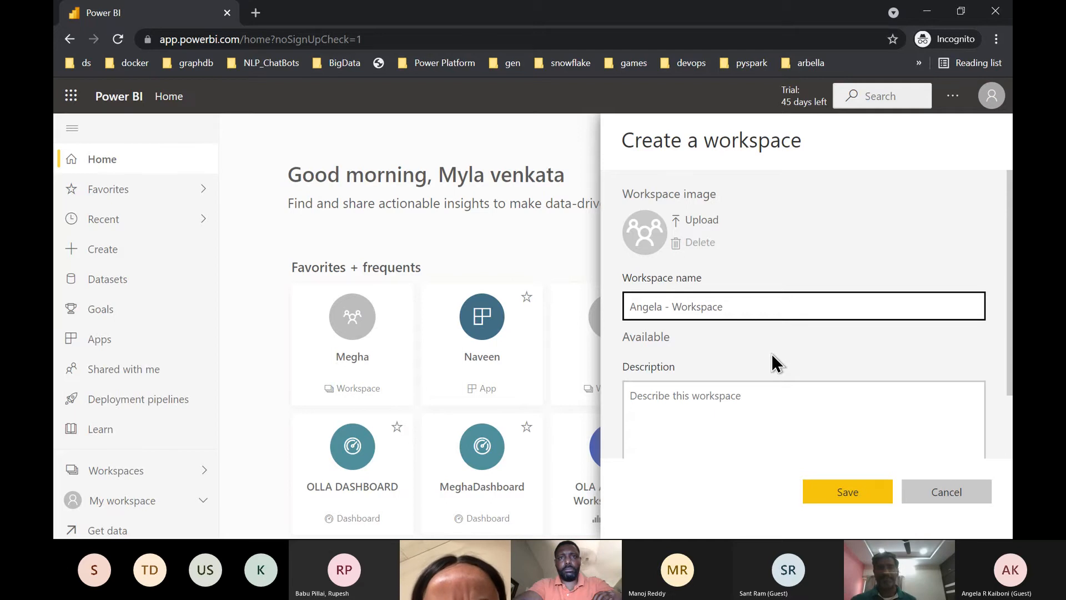
scroll(771, 353, down, 1)
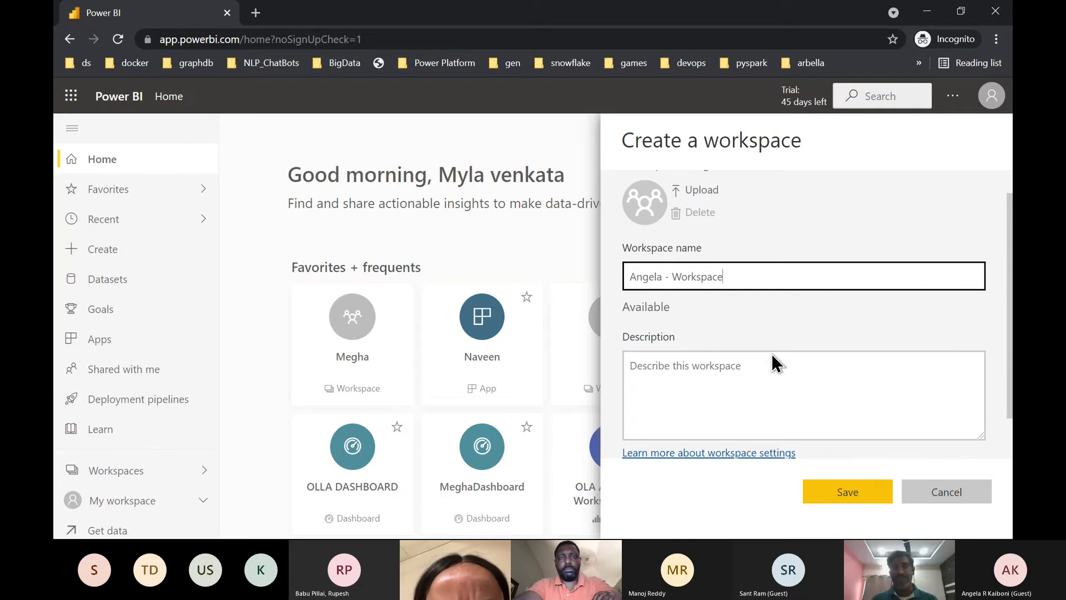
click(838, 490)
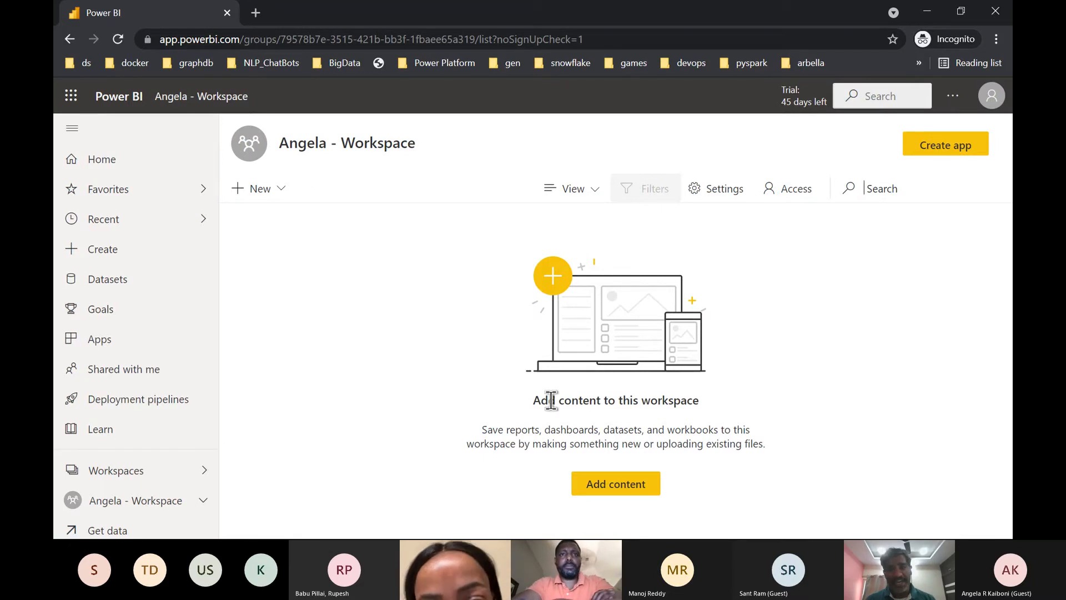
drag(535, 401, 653, 415)
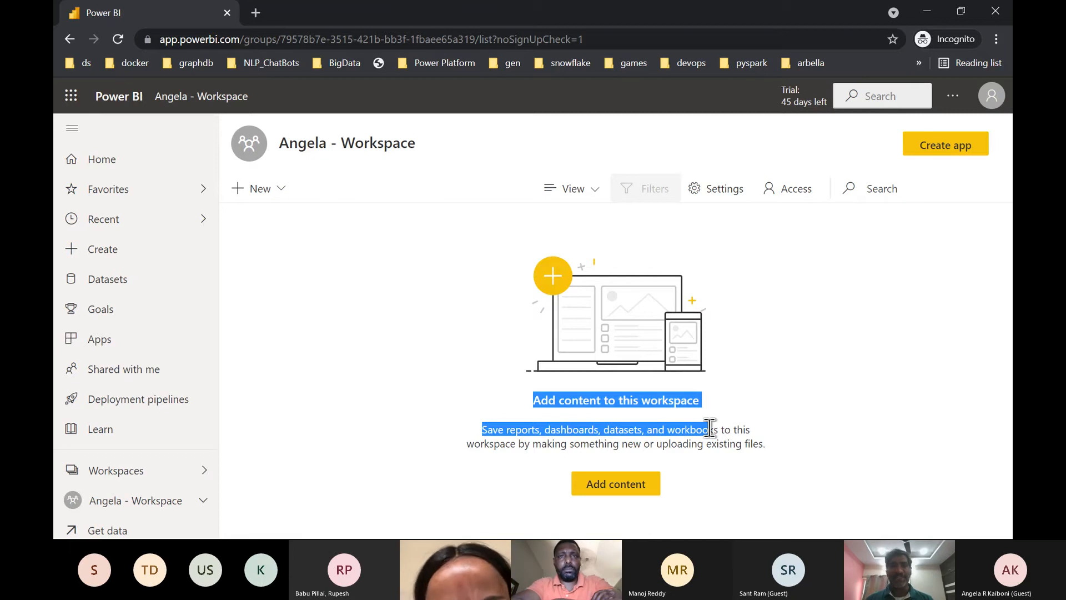
Switch to Power BI Desktop and publish the Power BI Demo Report to the workspace named after the participant
drag(710, 429, 747, 429)
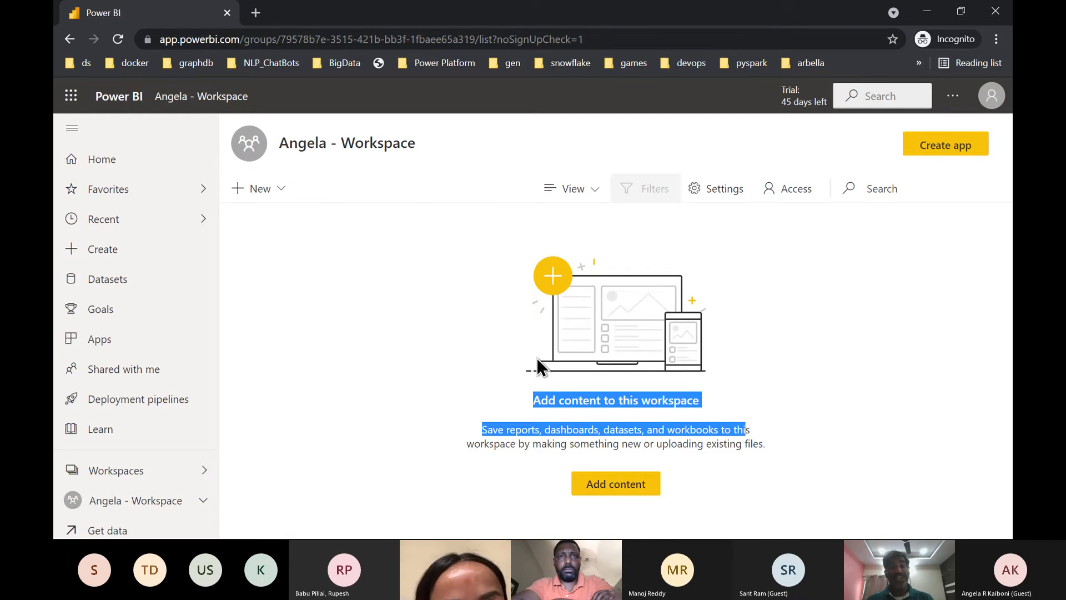
key(alt+Tab)
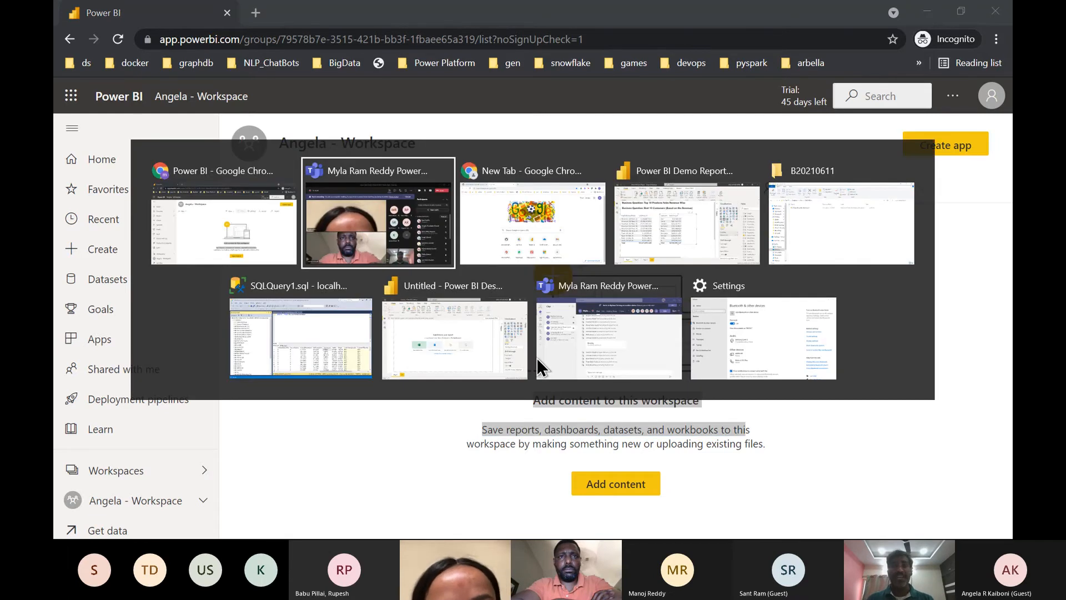
key(Tab)
key(Tab)
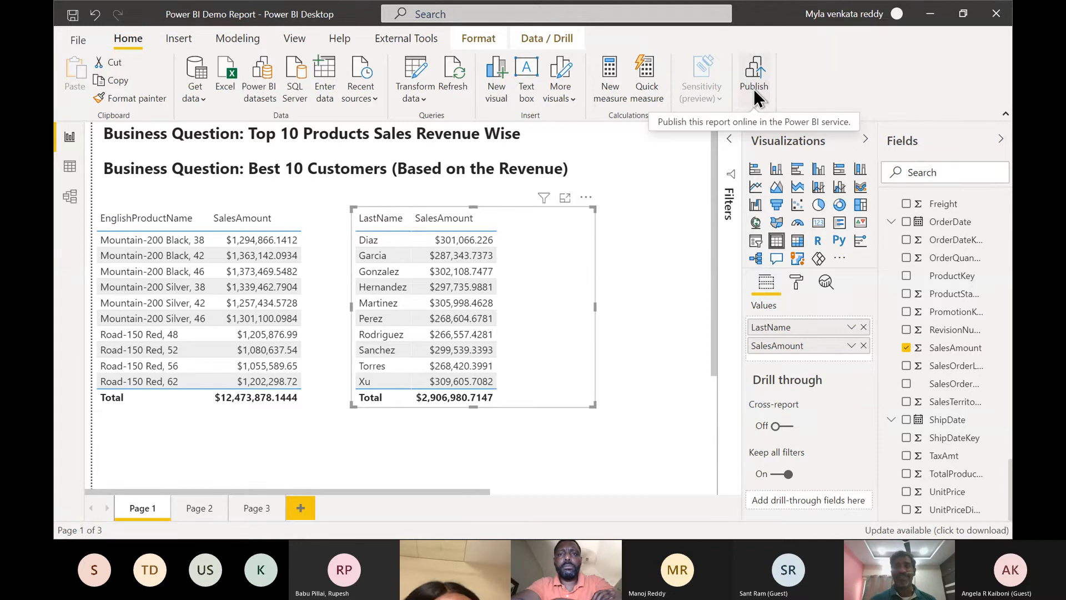
click(754, 89)
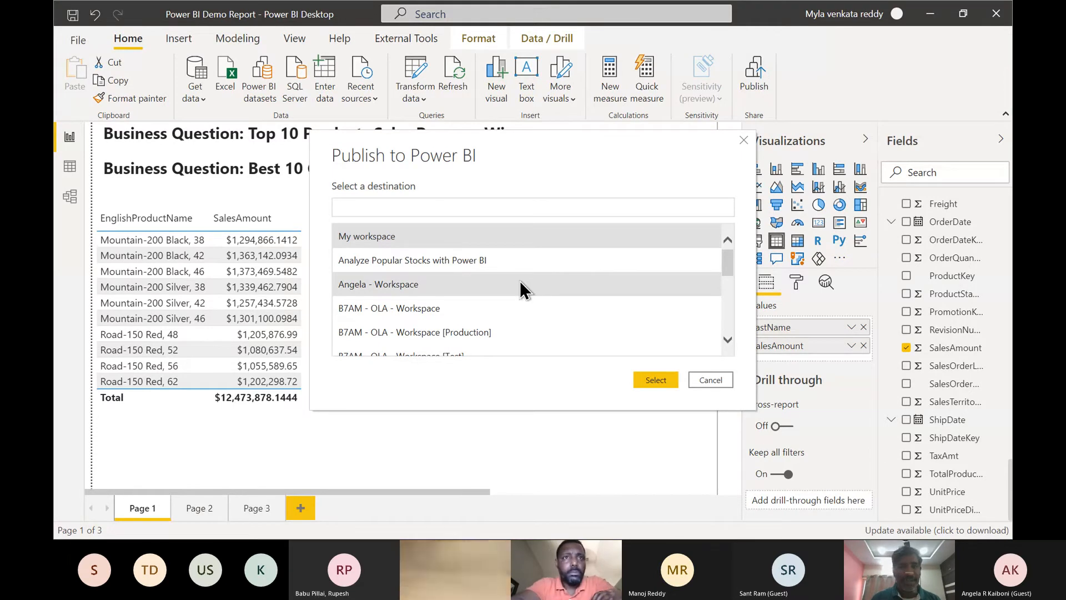
scroll(520, 281, down, 10)
scroll(520, 281, up, 10)
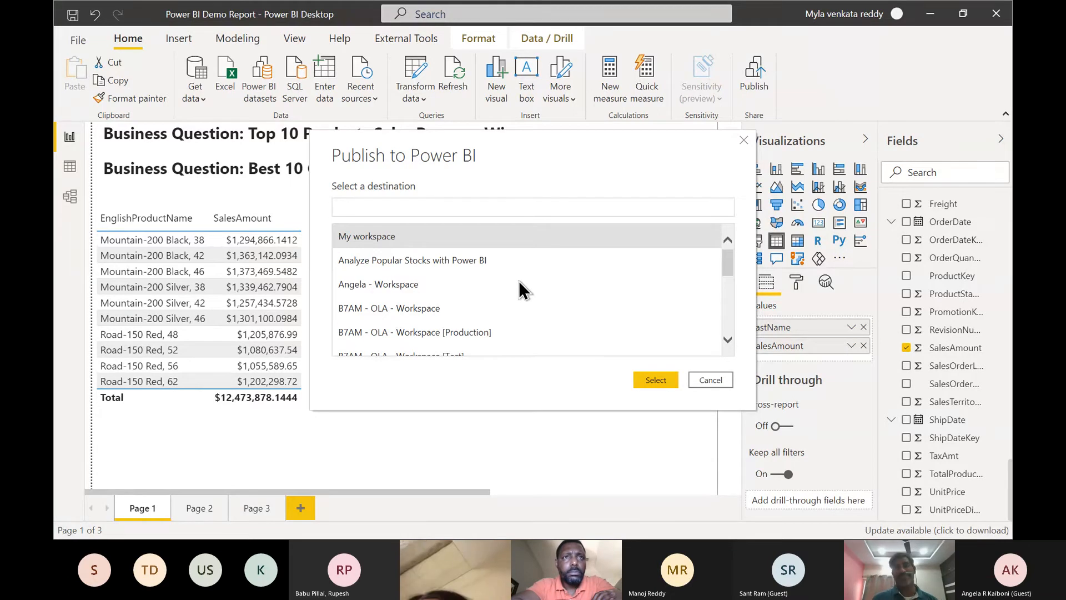
click(407, 285)
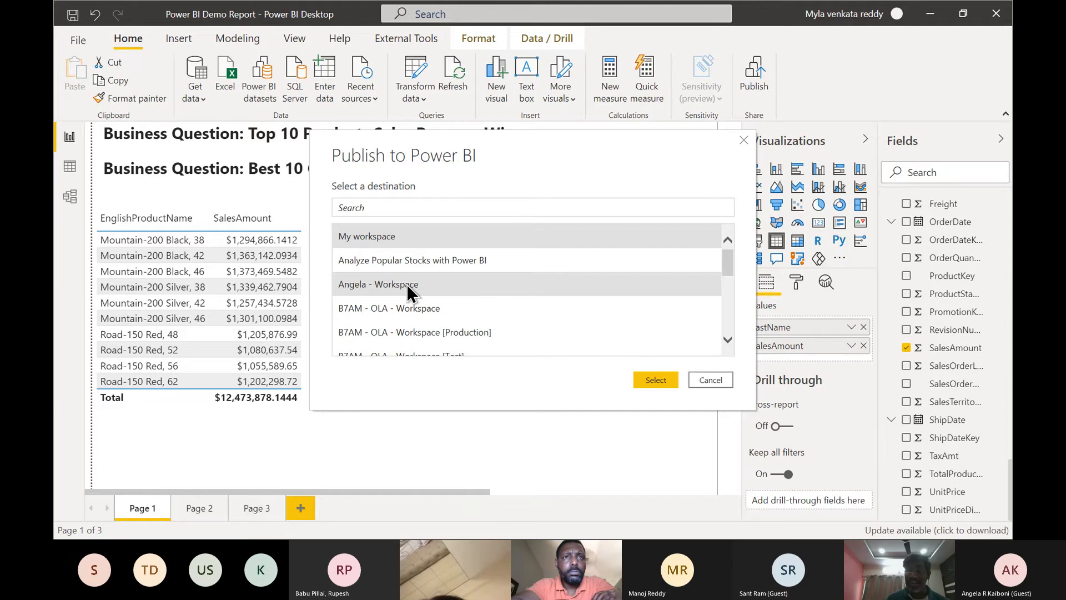
click(656, 381)
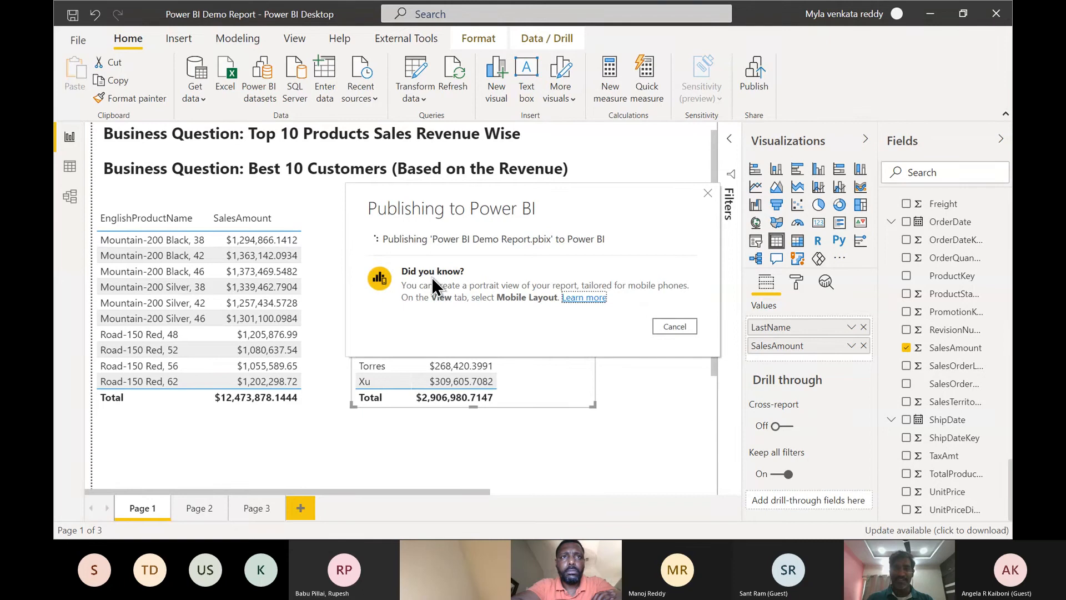
Check the size of Power BI Demo Report.pbix in the B20210611 folder, and return to Power BI Desktop
key(alt+Tab)
key(alt+Tab)
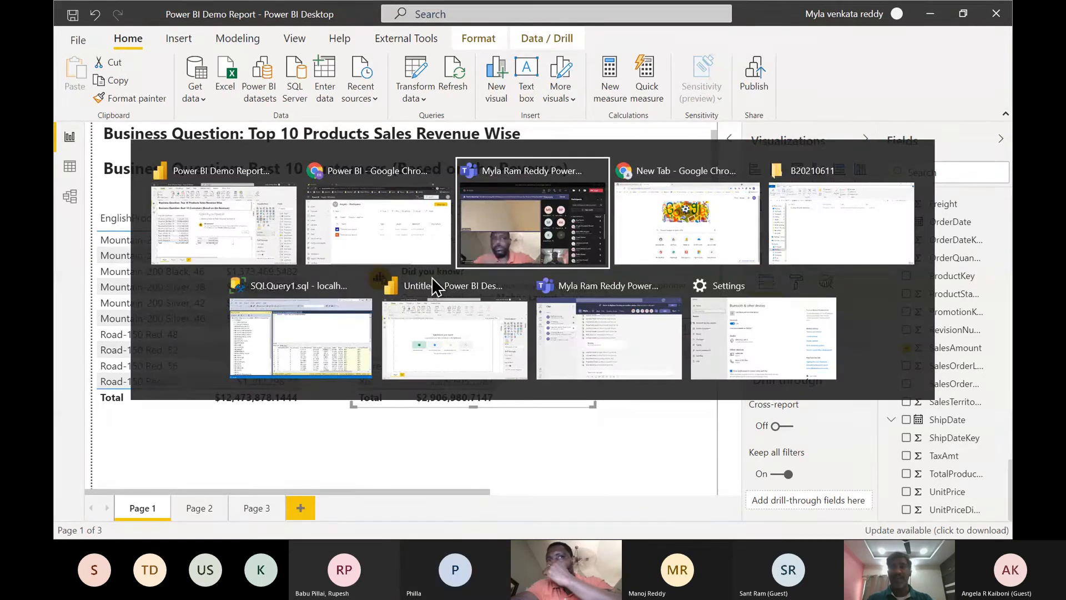
key(alt+Tab)
key(alt+Tab)
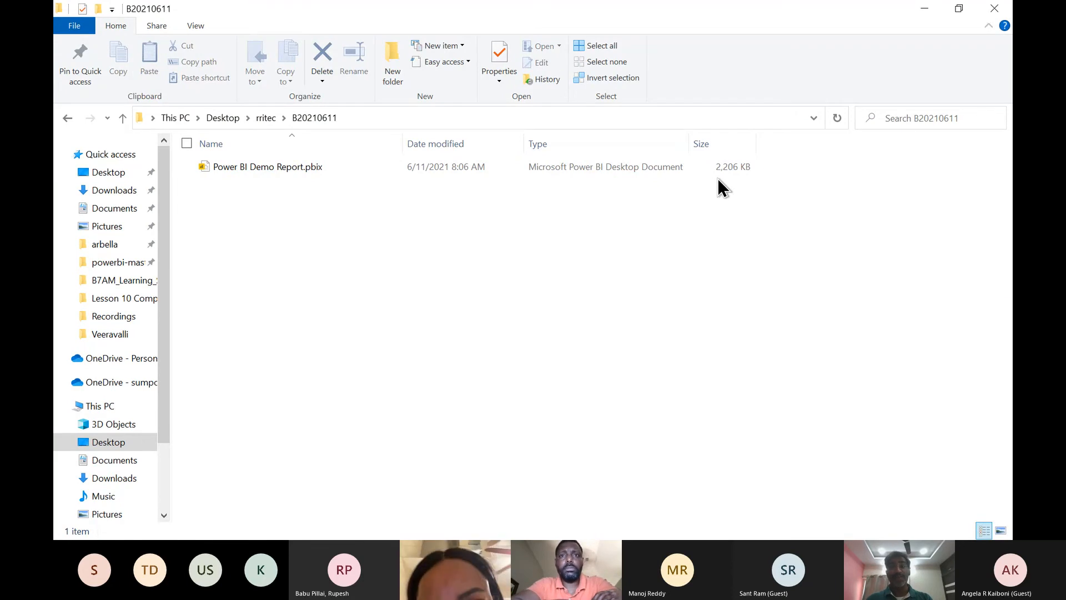
key(alt+Tab)
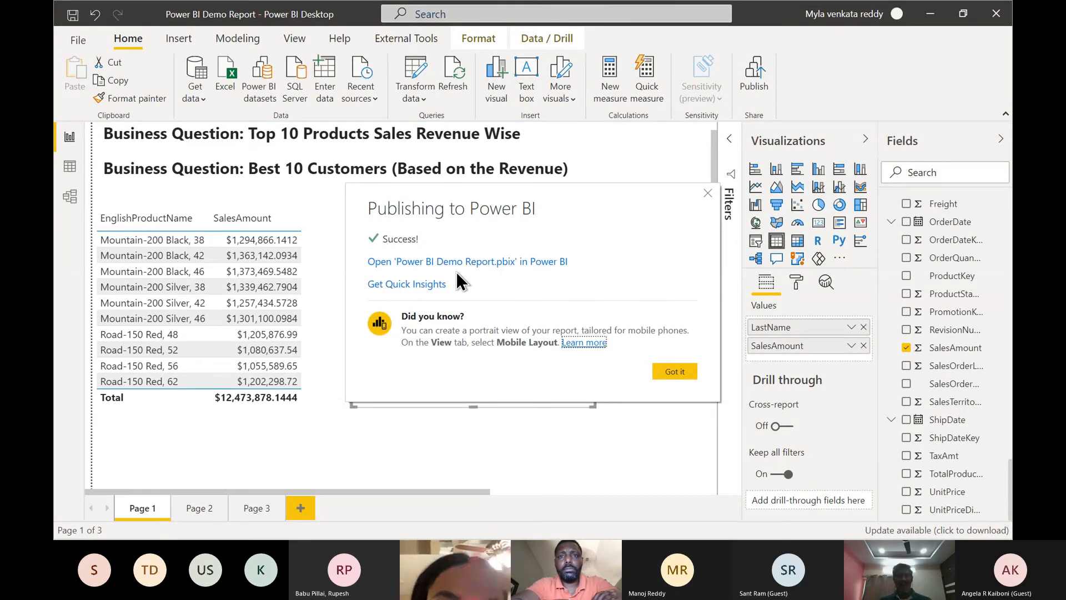
Dismiss the publishing confirmation and switch to the workspace in the browser to display its content in Lineage view
click(664, 368)
key(alt+Tab)
key(alt+Tab)
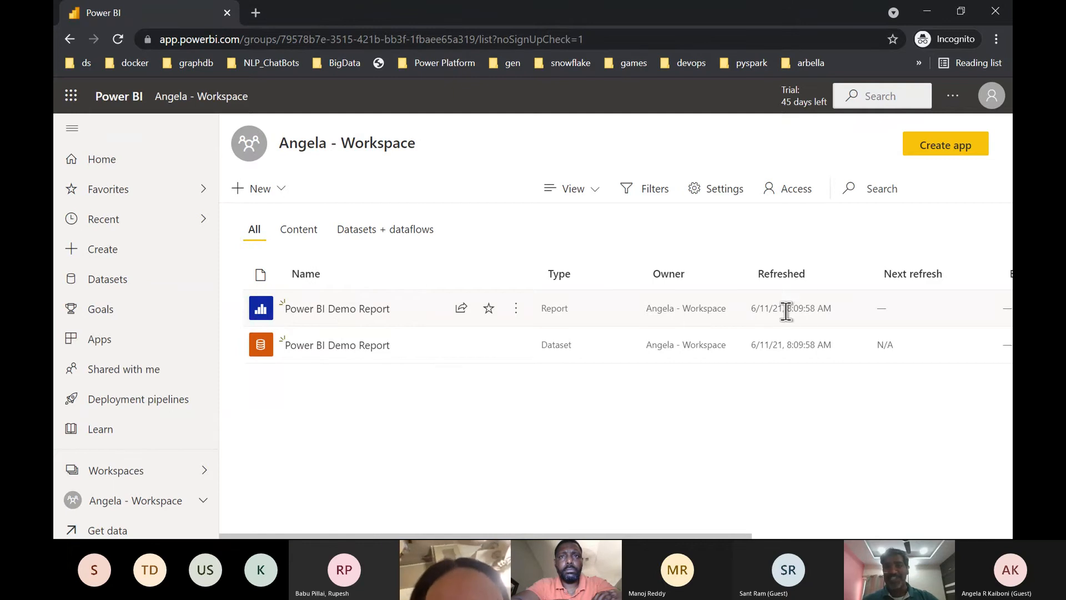
right_click(824, 310)
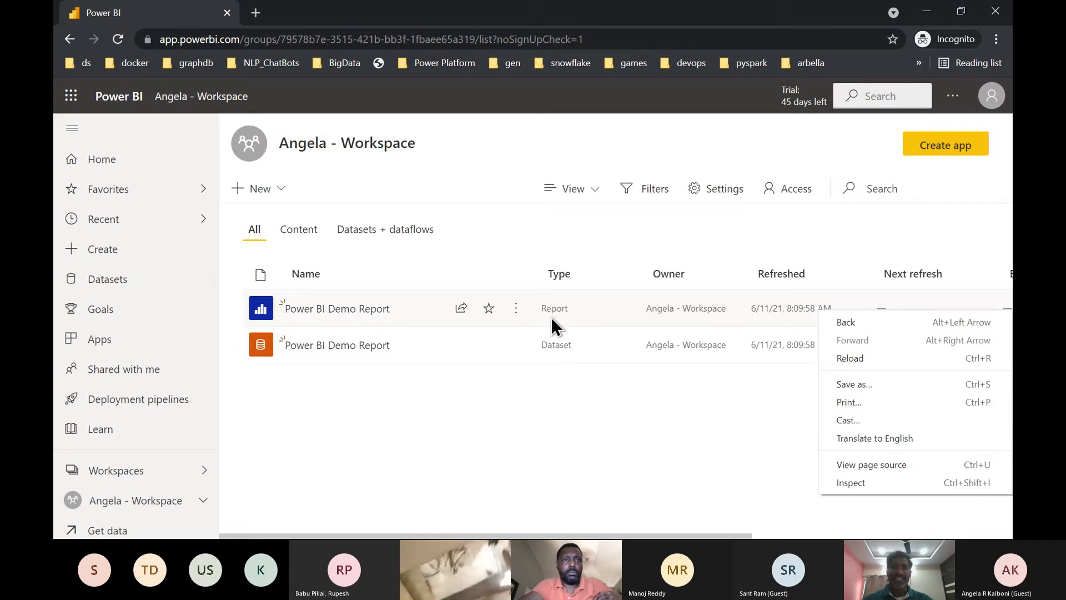
click(591, 191)
click(591, 192)
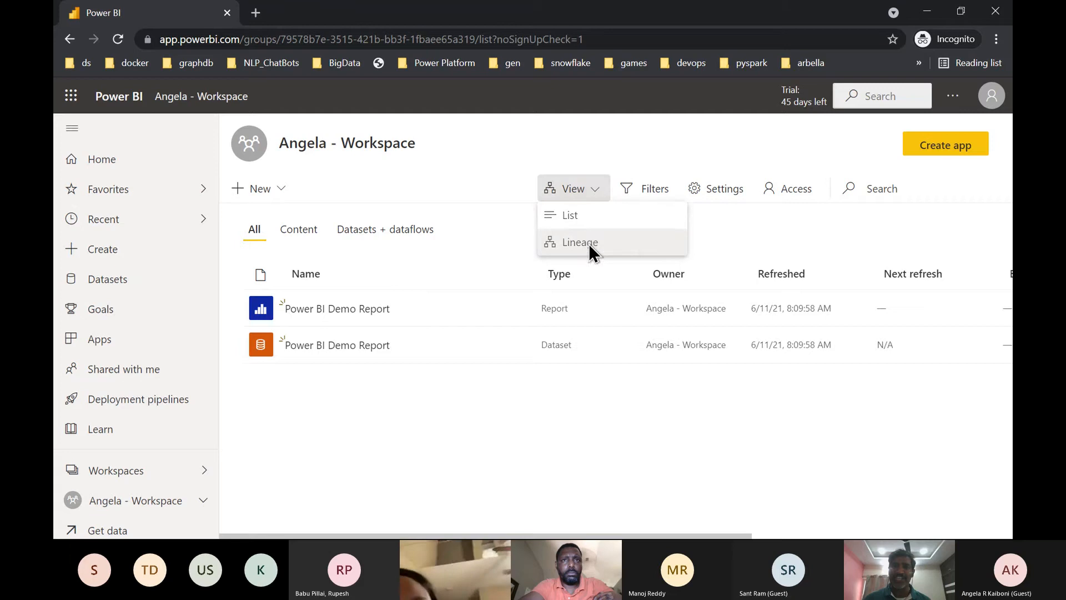
click(589, 245)
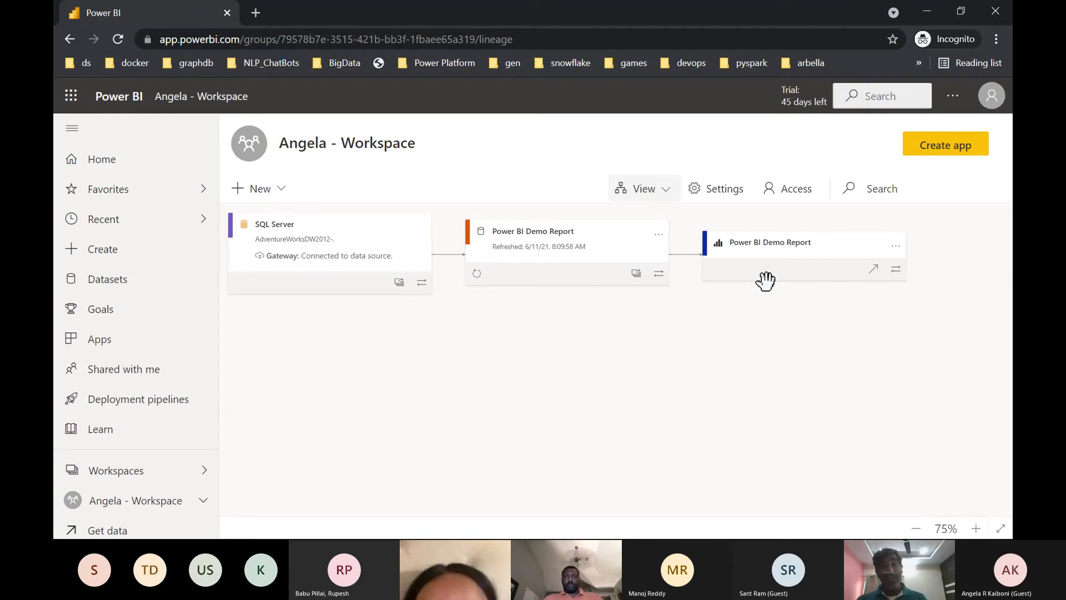
Switch to Power BI Desktop and save the report in the B20210611 folder as Power BI Demo Report_copy.pbix
key(alt+Tab)
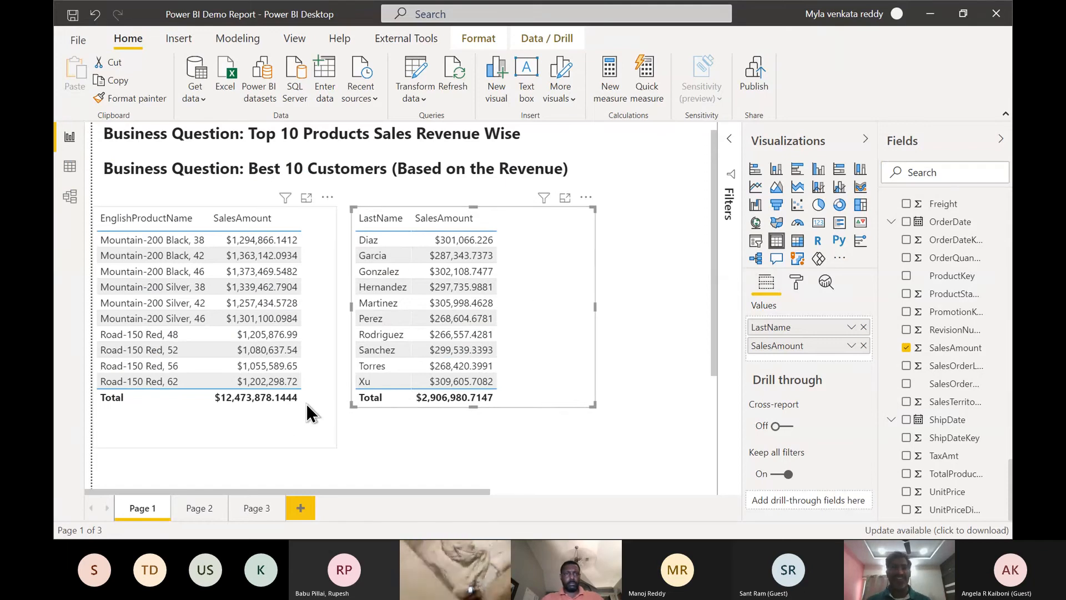
click(85, 44)
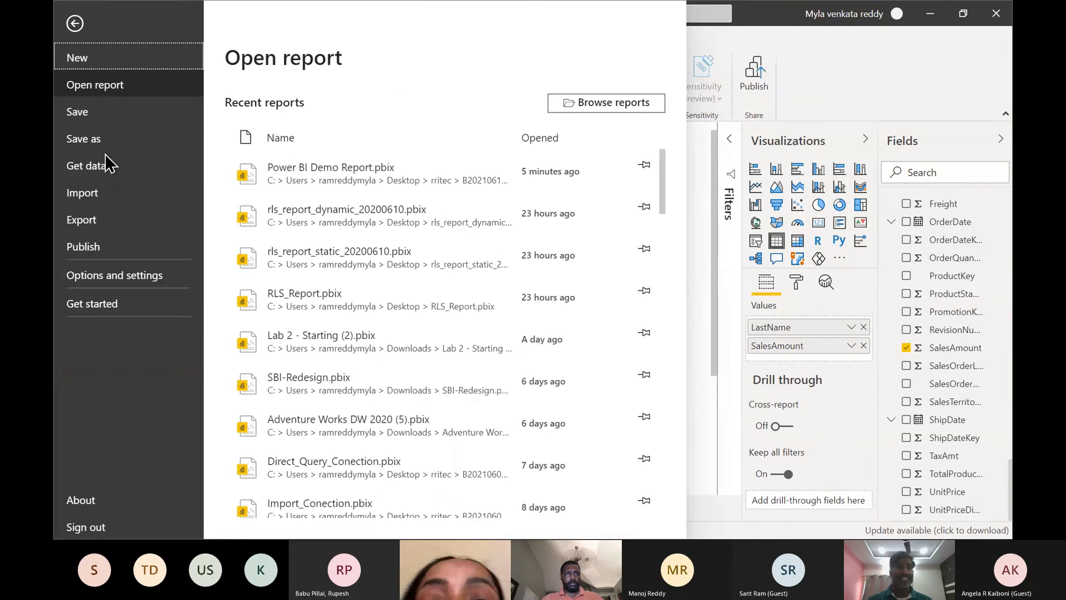
click(83, 139)
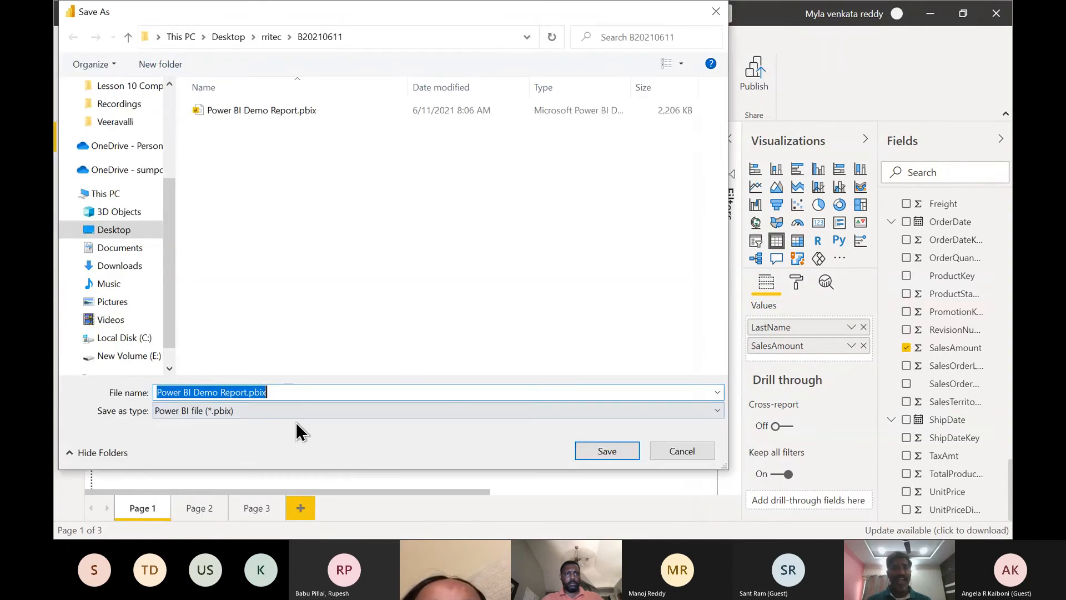
click(247, 392)
text(_co)
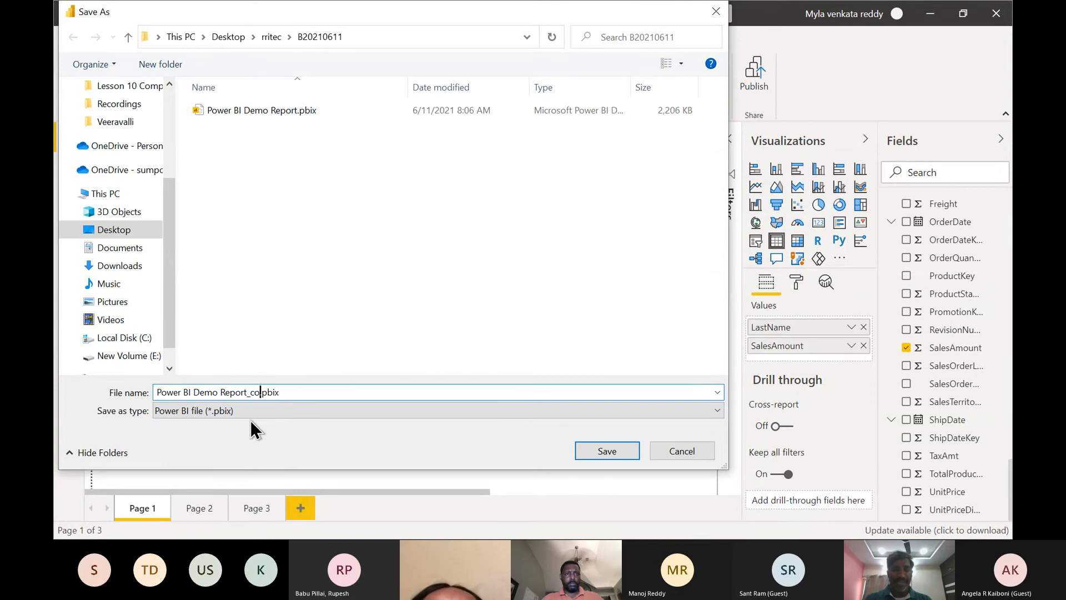
text(py)
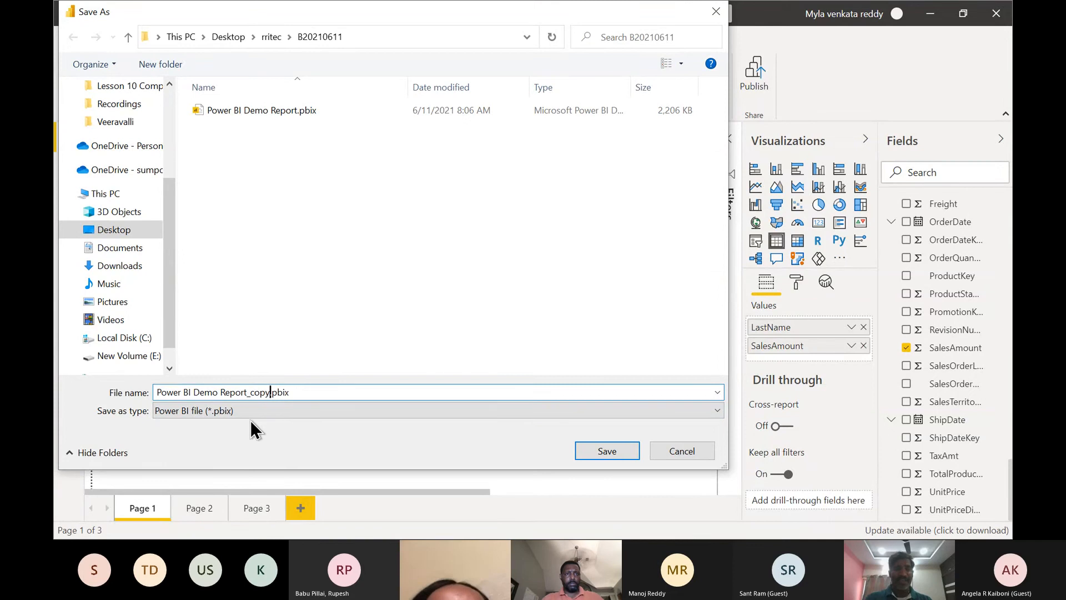
click(606, 451)
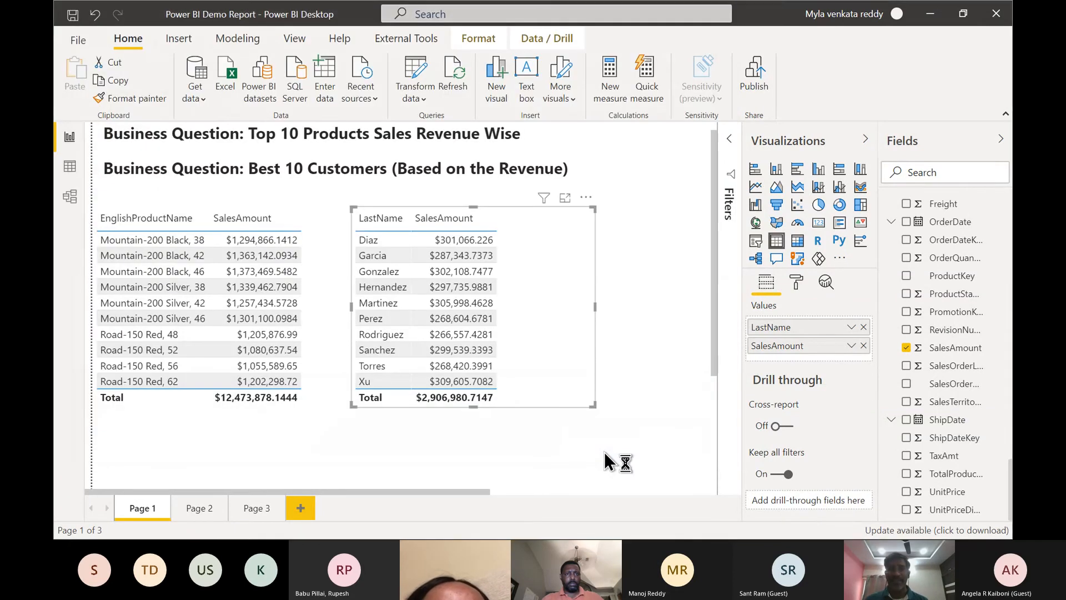
Publish the copied report to the same participant's workspace and return to the workspace in the browser
click(754, 81)
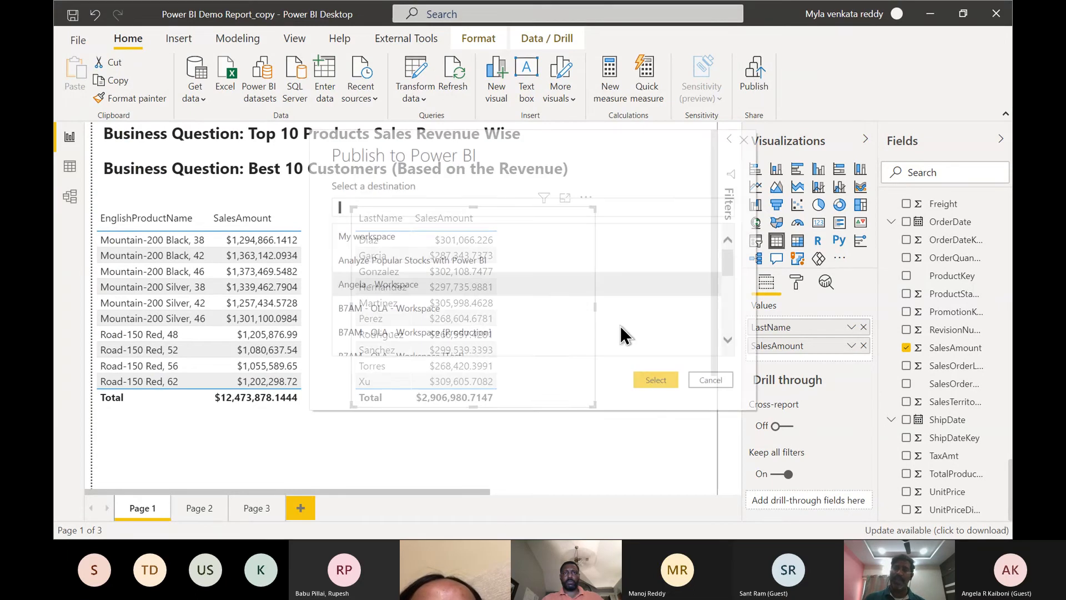
click(655, 380)
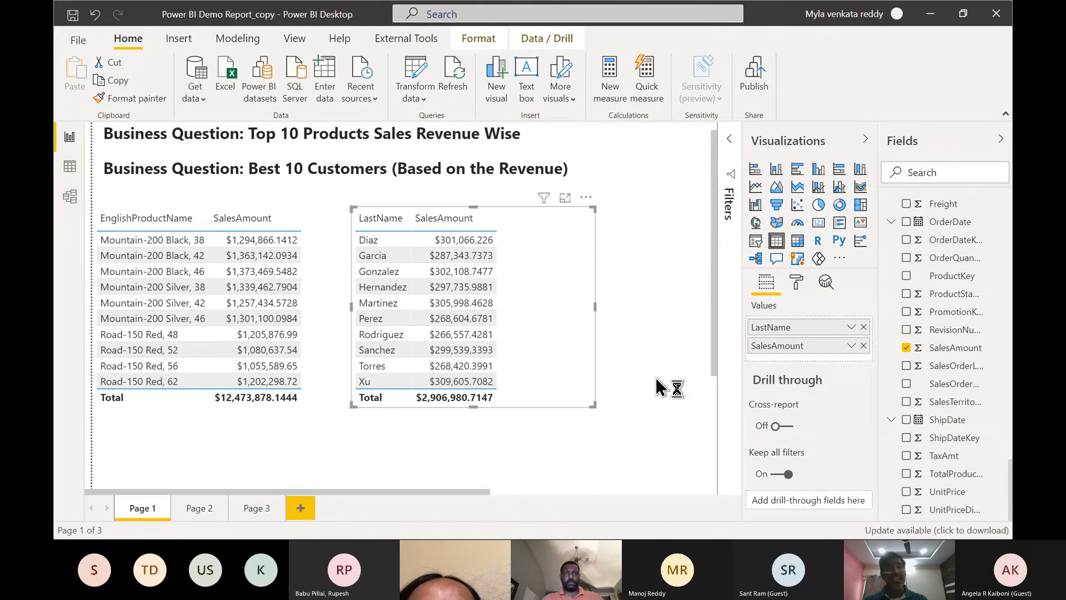
key(alt+Tab)
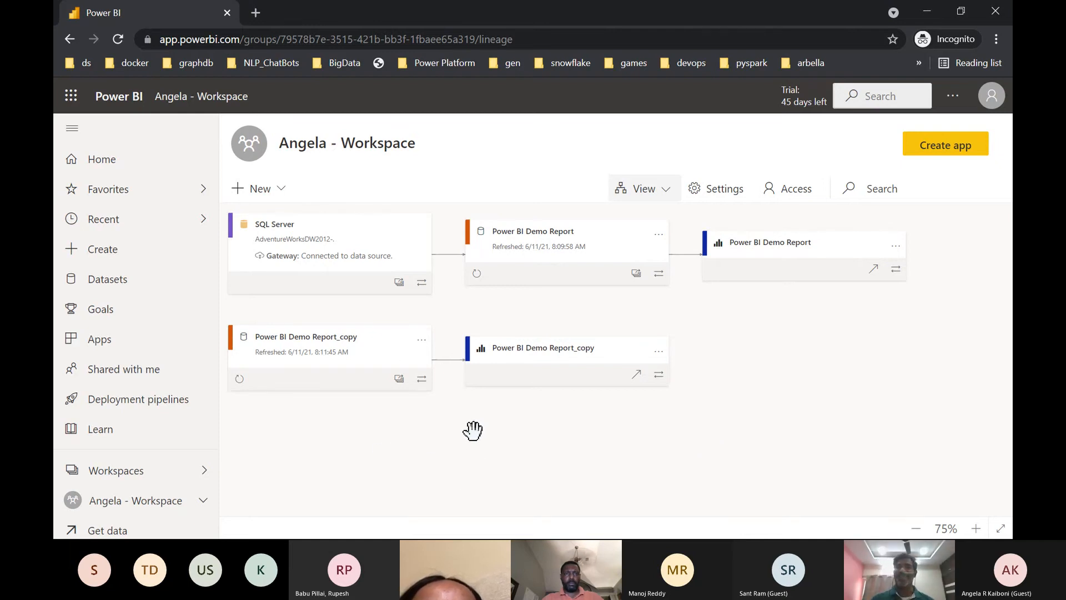
Examine the published reports and datasets in List view, and return the workspace to Lineage view
click(669, 190)
click(649, 215)
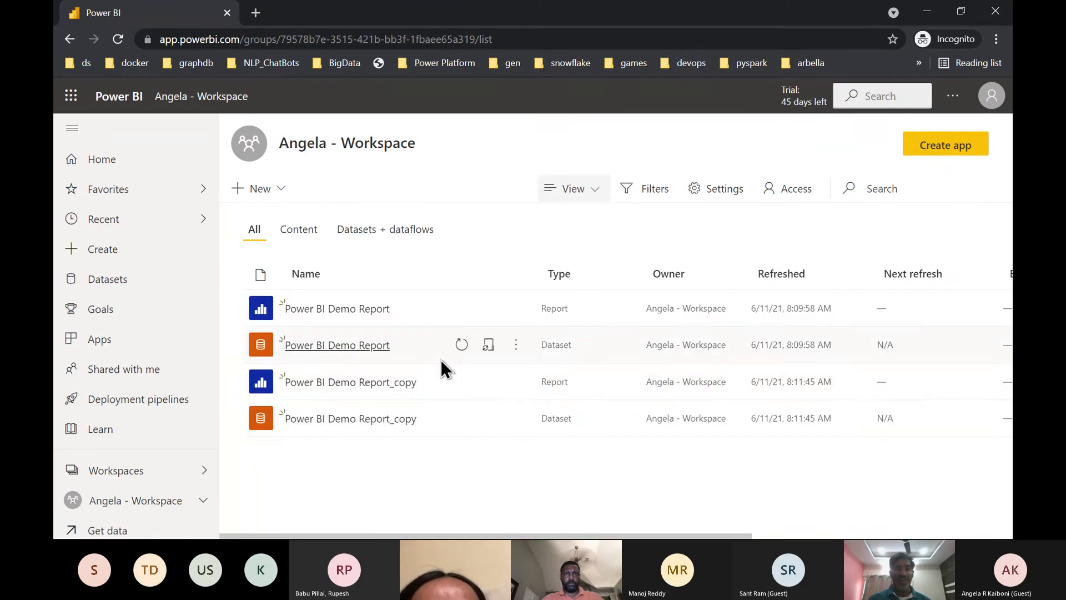
click(588, 202)
click(583, 250)
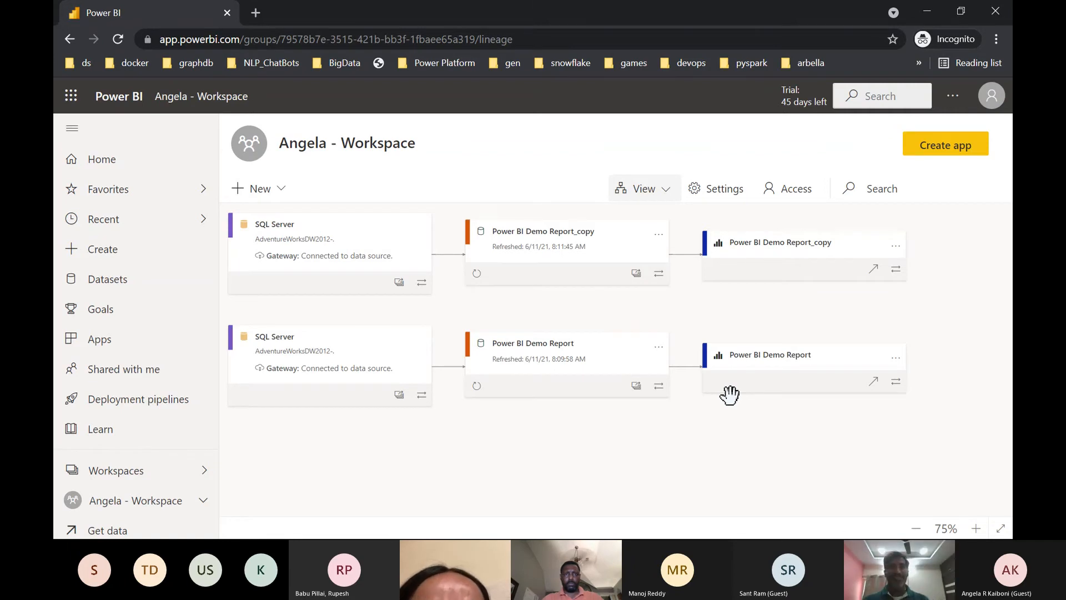
Switch to the GitHub README course outline and highlight "Publish" and the "Dashboard" heading in the Power BI Service section
key(alt+Tab)
key(alt+Tab)
key(alt+Tab)
key(alt+Tab)
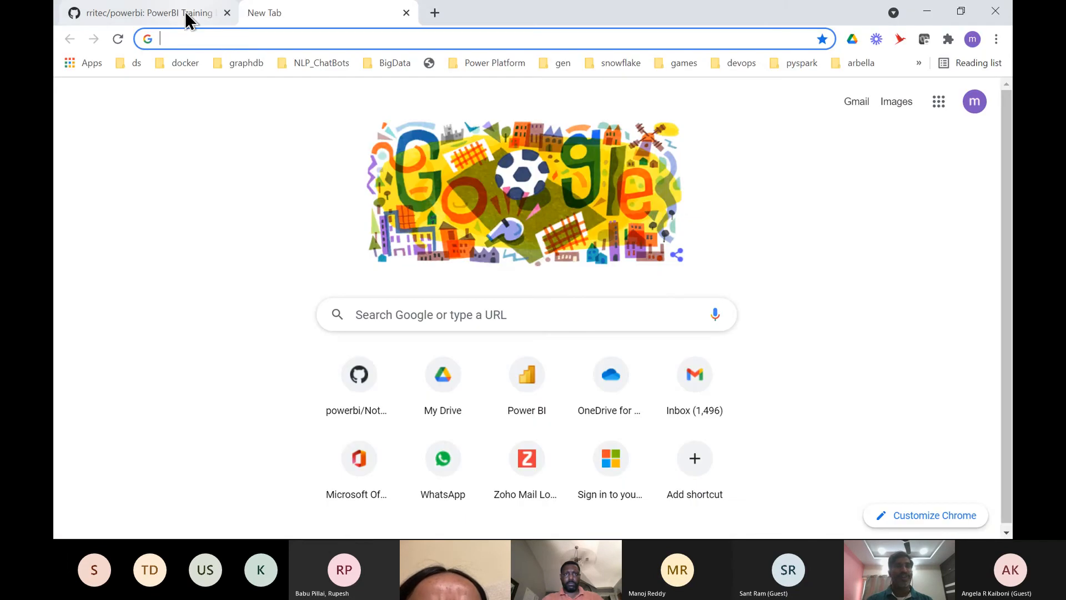
click(189, 21)
scroll(374, 274, down, 3)
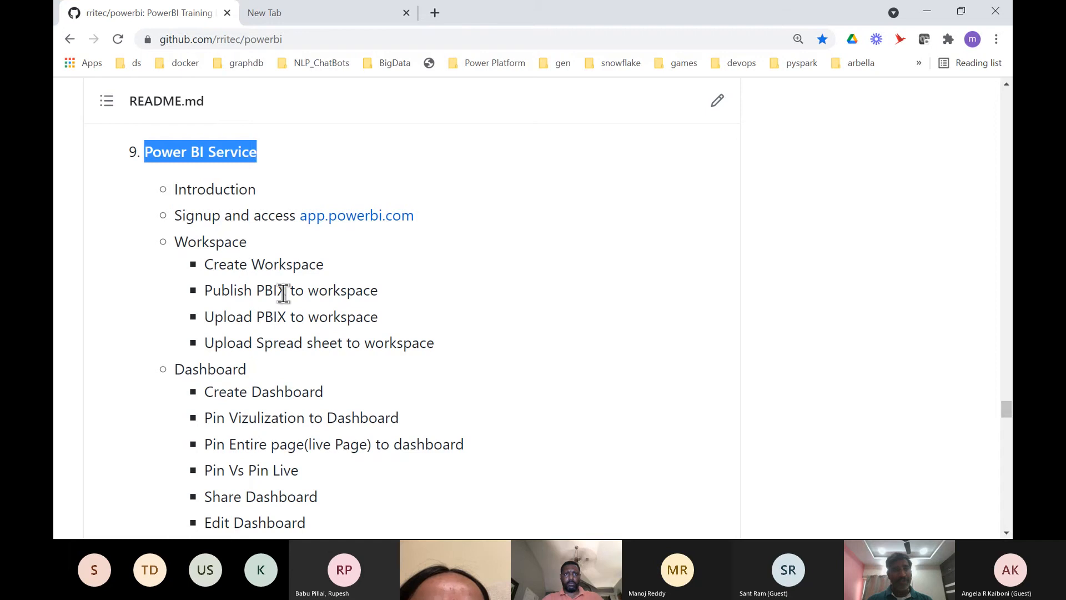
double_click(228, 291)
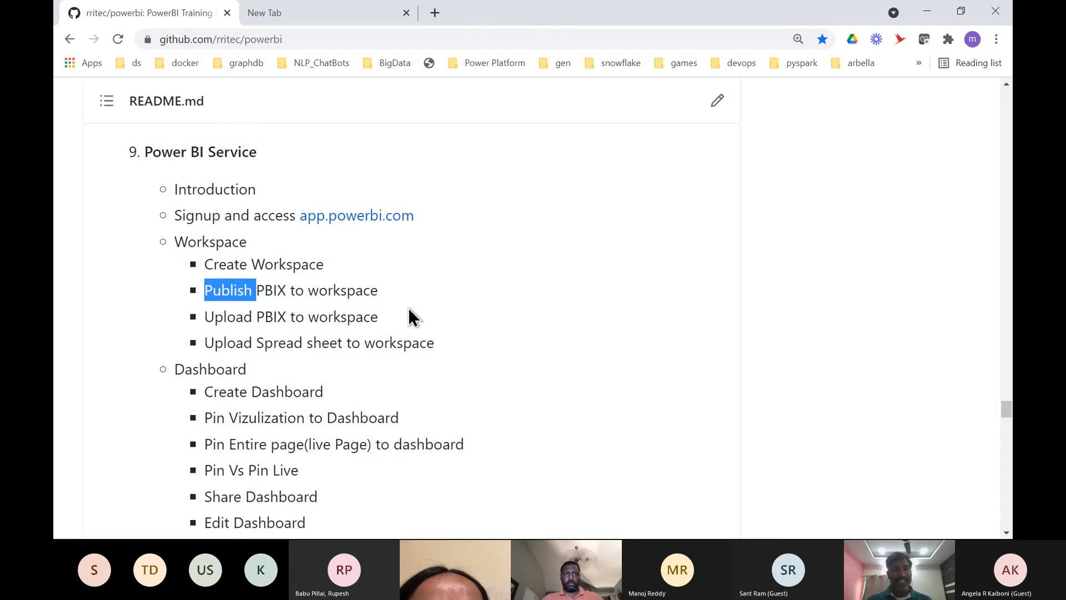
scroll(409, 317, down, 3)
double_click(203, 203)
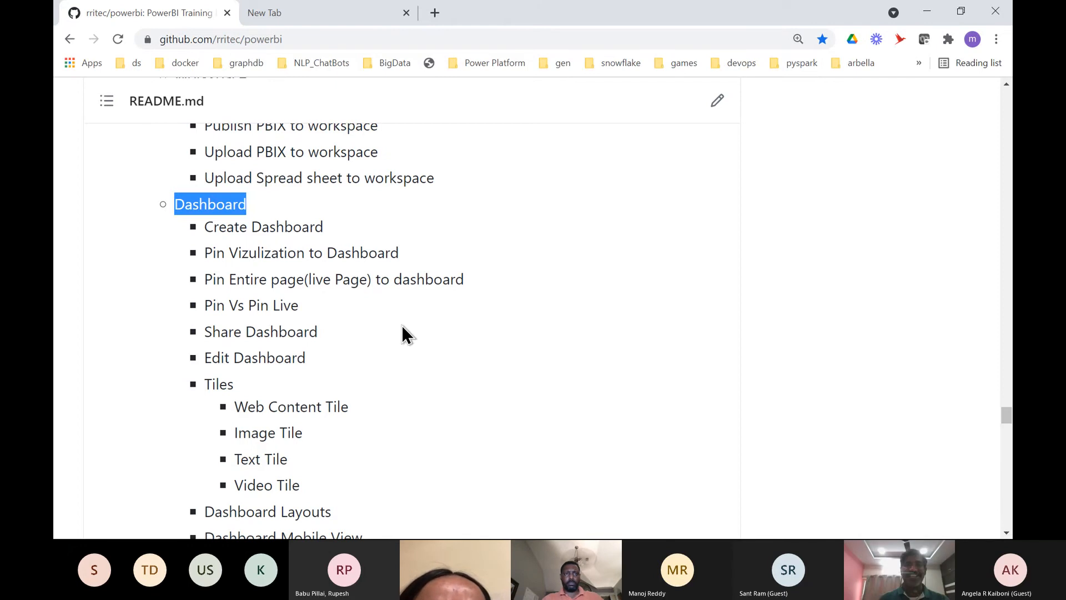
Return to the workspace lineage in the browser and open the Power BI Demo Report_copy report
key(alt+Tab)
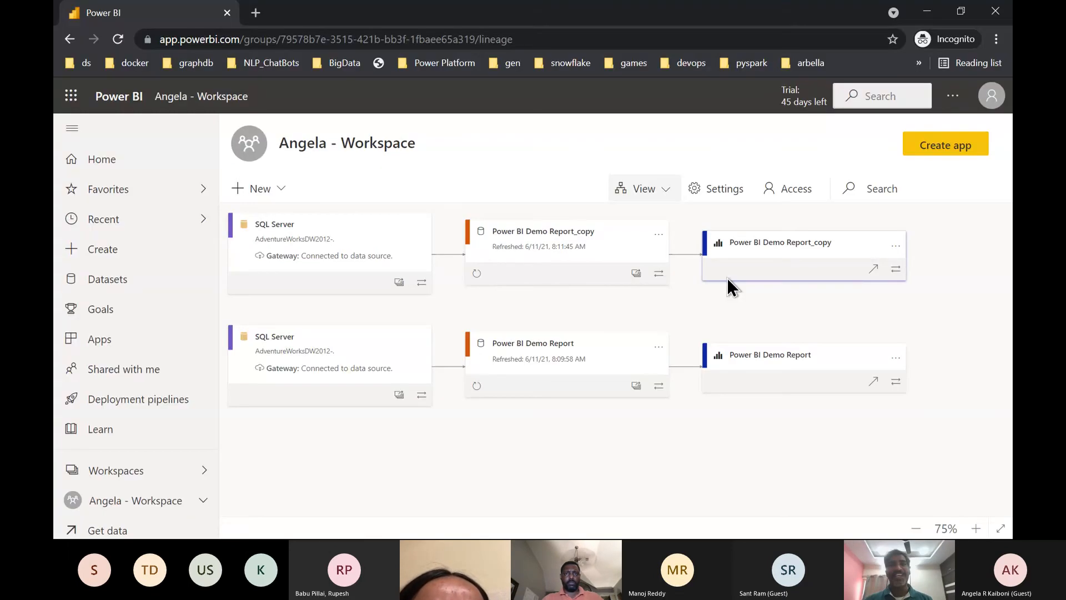
click(769, 249)
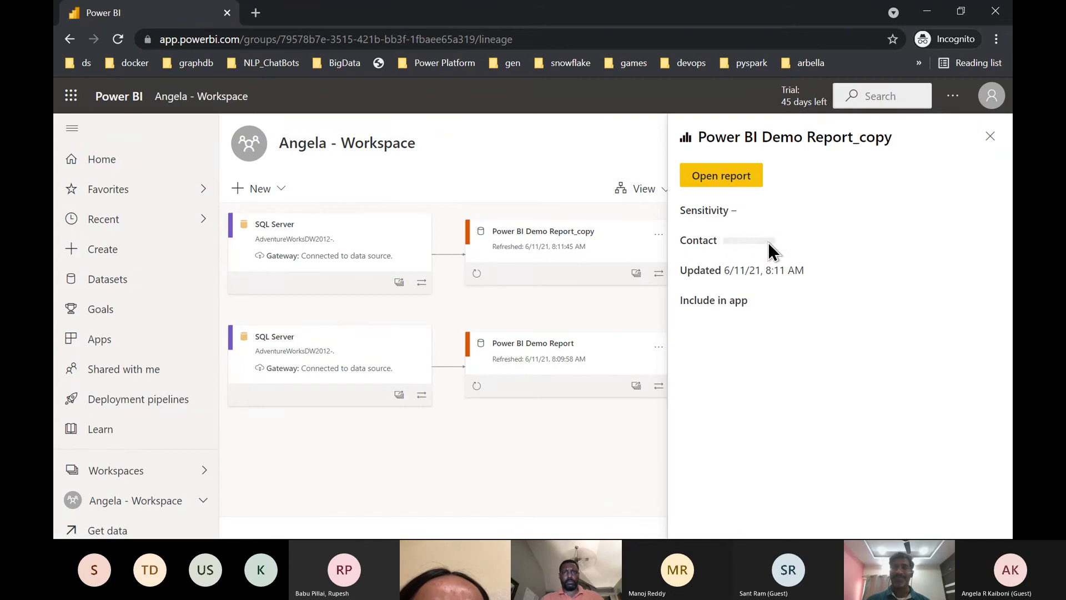
click(730, 186)
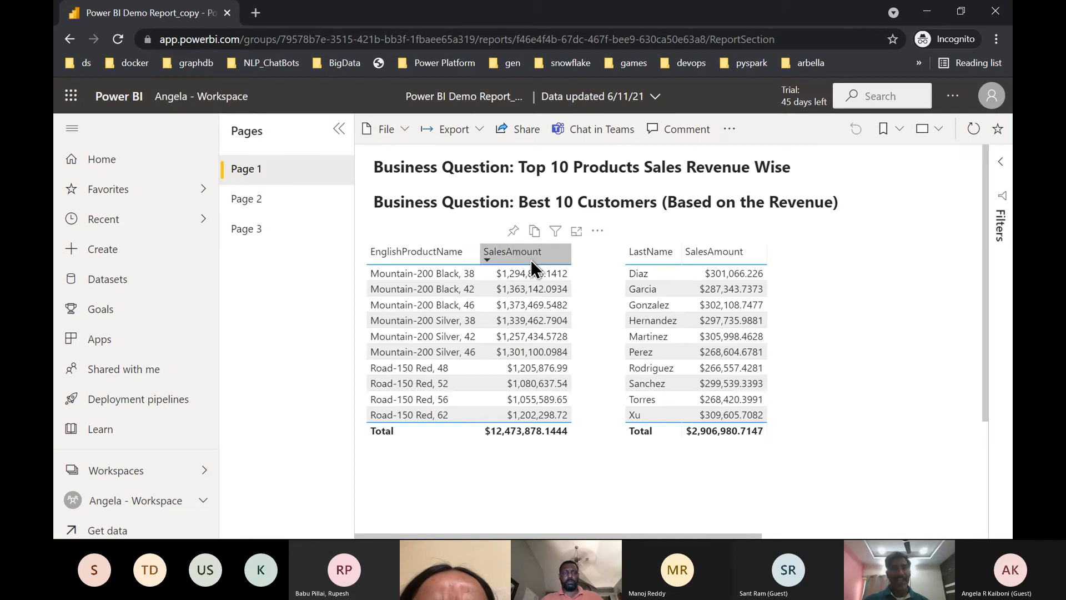
Pin the product SalesAmount table to a new dashboard named with the participant's first name followed by "- Dashboard"
click(514, 234)
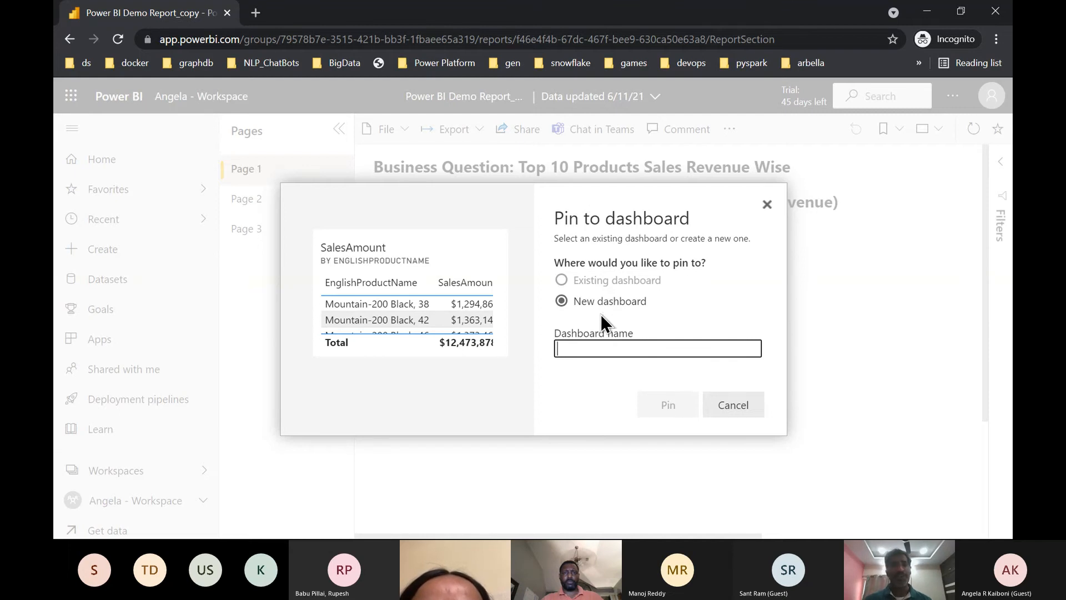
text(Angela - Dashbo)
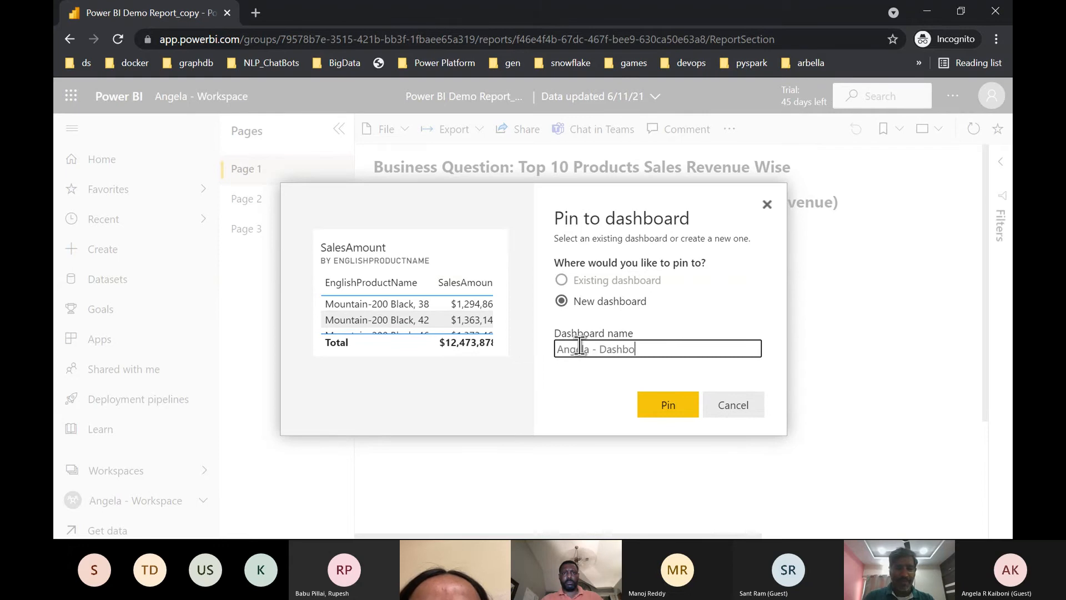
text(ard)
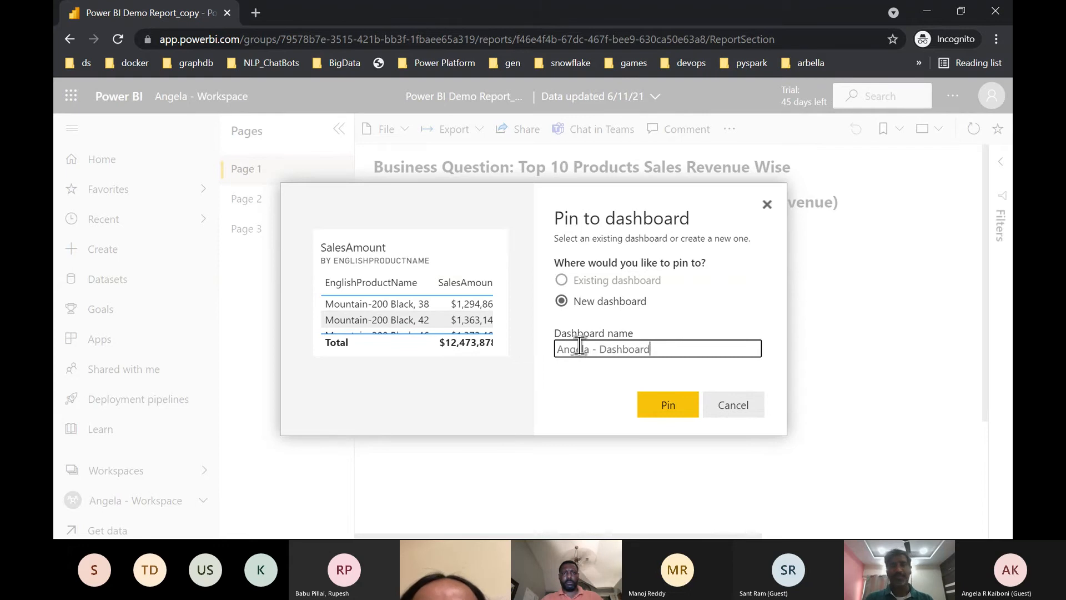
click(661, 421)
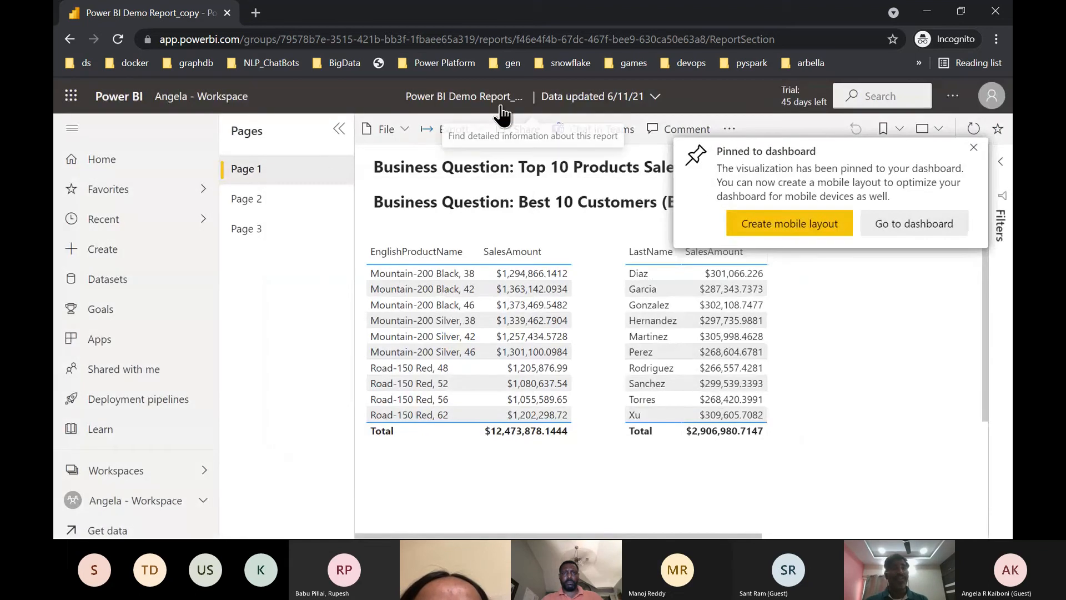
Return to the workspace, dismiss the pin notification, and examine the new dashboard's entry in both List and Lineage views
click(226, 100)
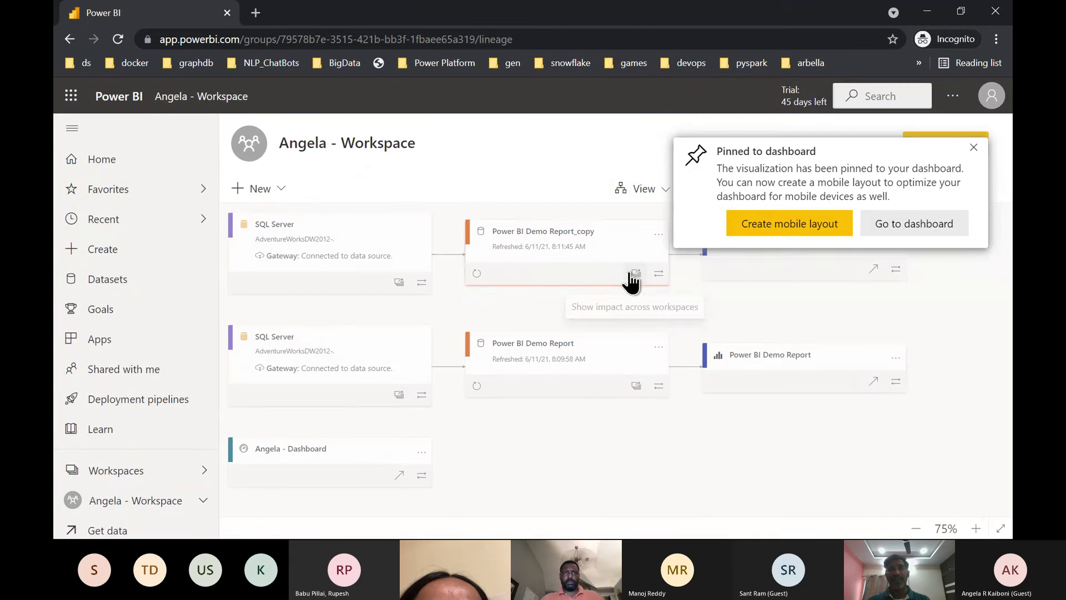
click(974, 149)
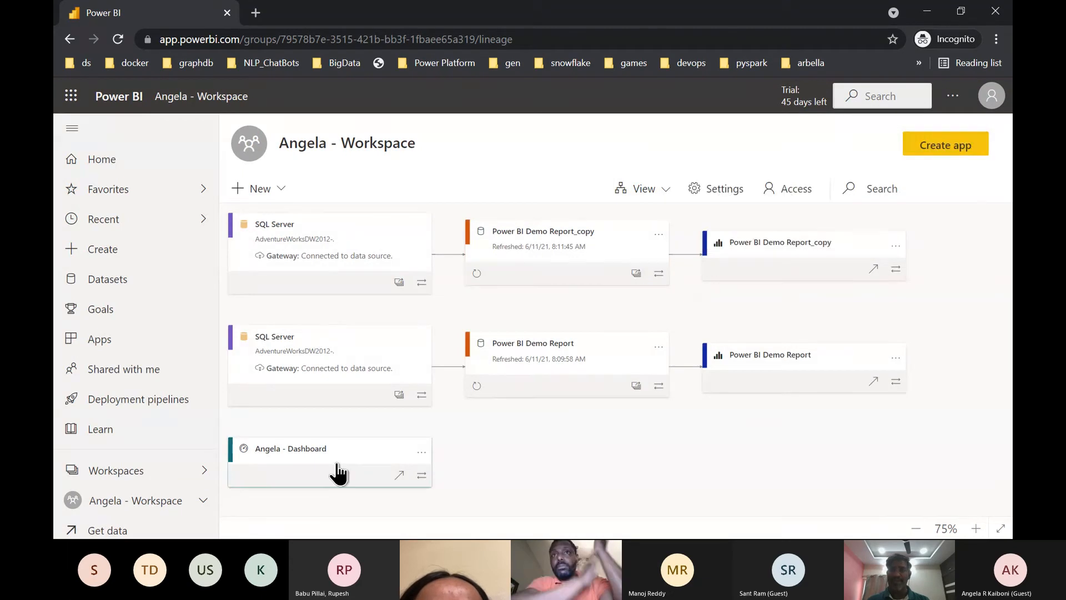
click(658, 196)
click(645, 217)
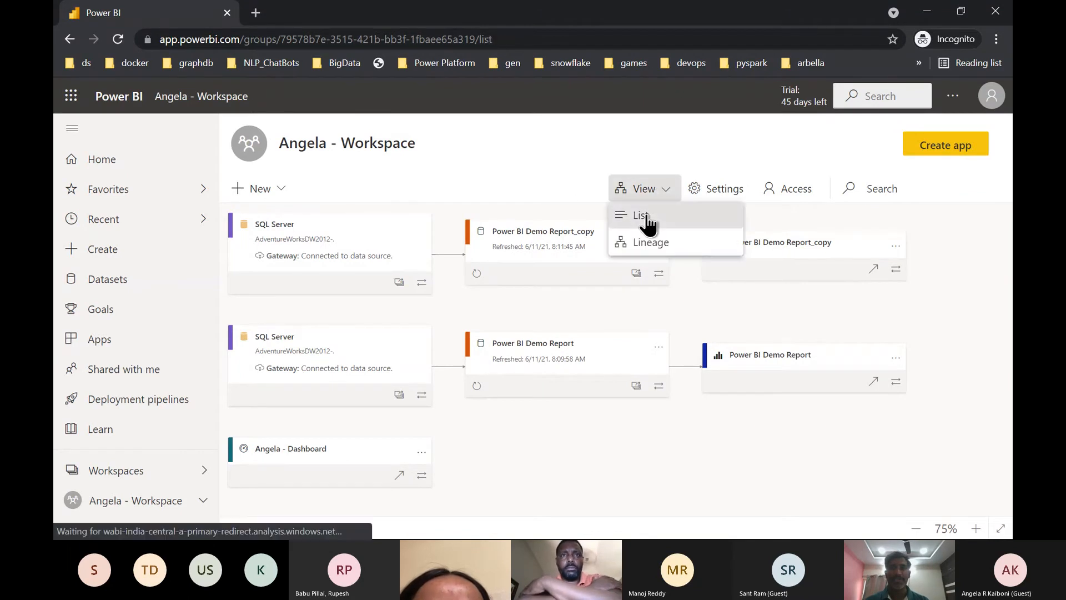
click(589, 197)
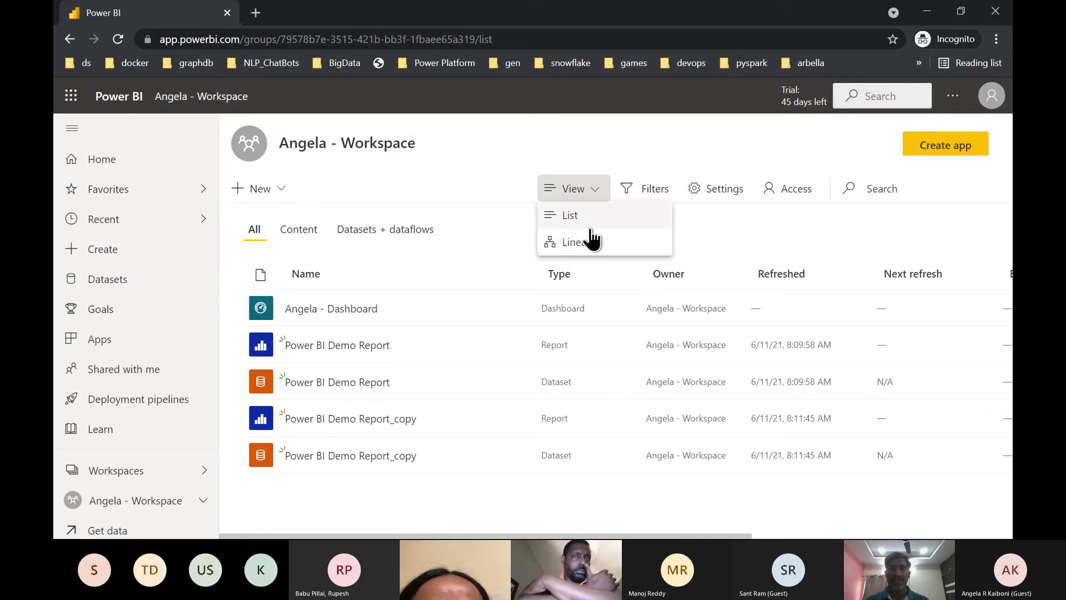
click(581, 242)
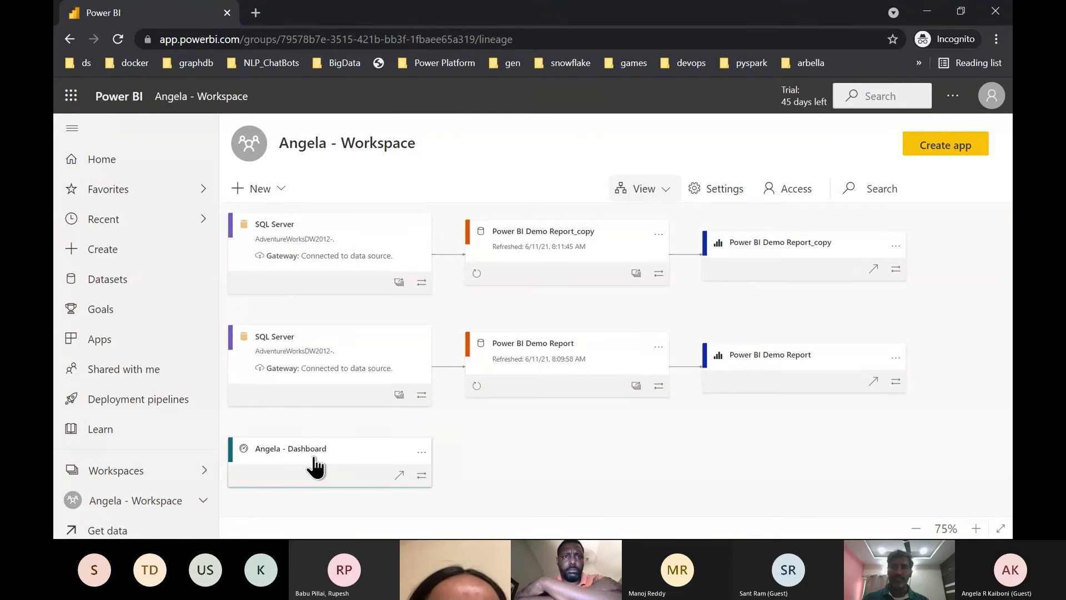
click(669, 192)
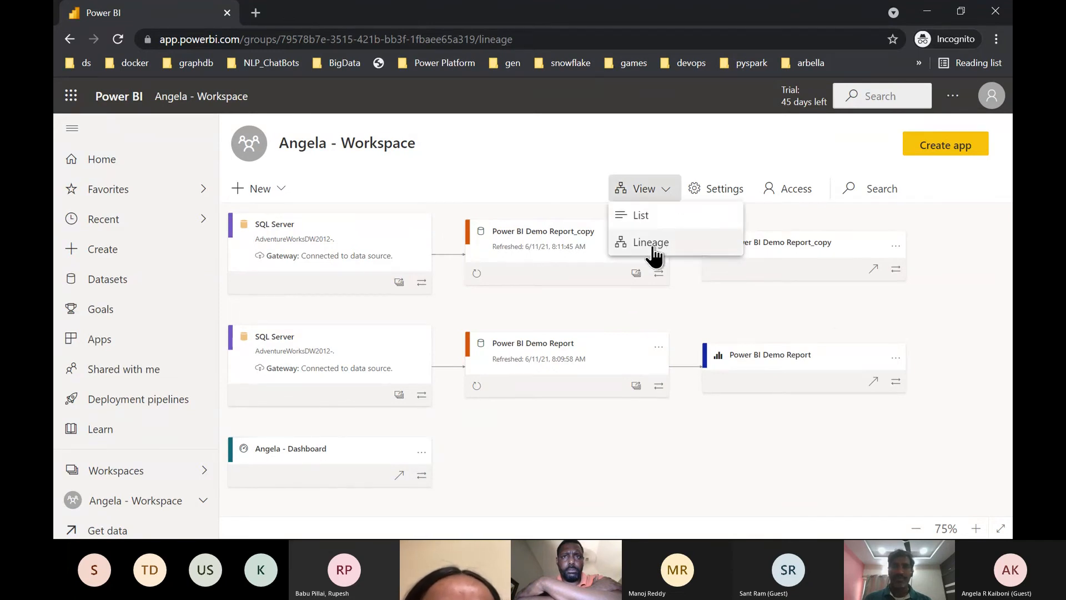
click(655, 251)
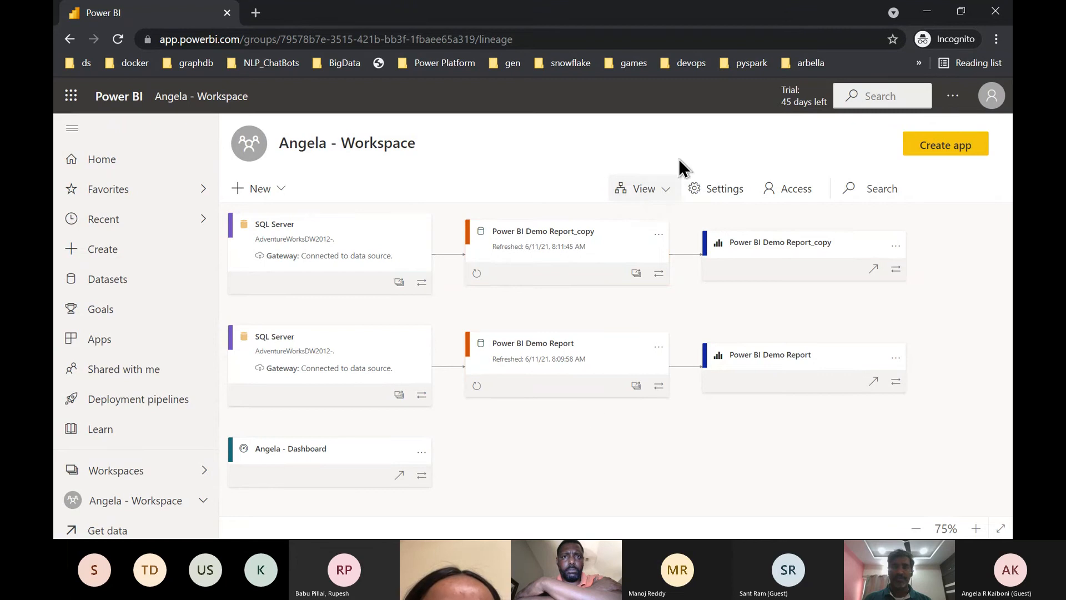
Open the dashboard from the workspace's List view to inspect its pinned tile, and return to the workspace's Lineage view
click(645, 196)
click(644, 216)
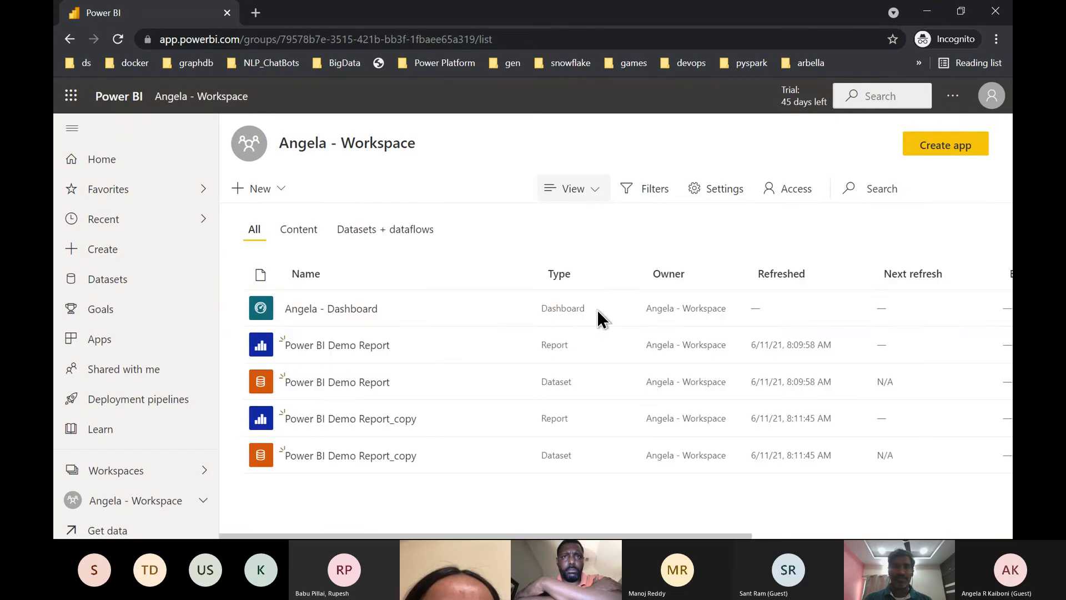
click(371, 314)
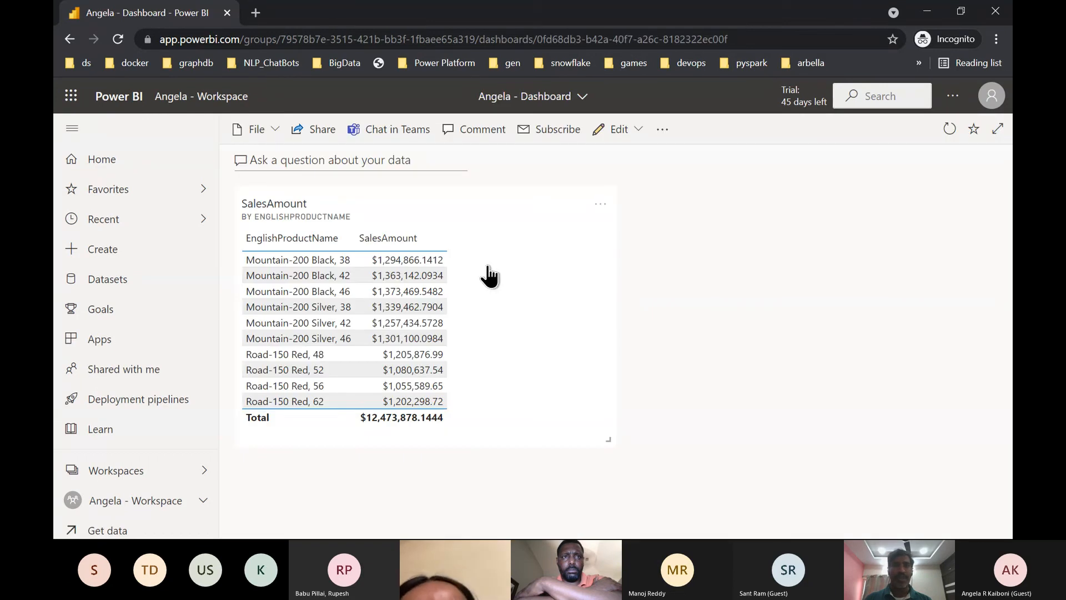
click(225, 99)
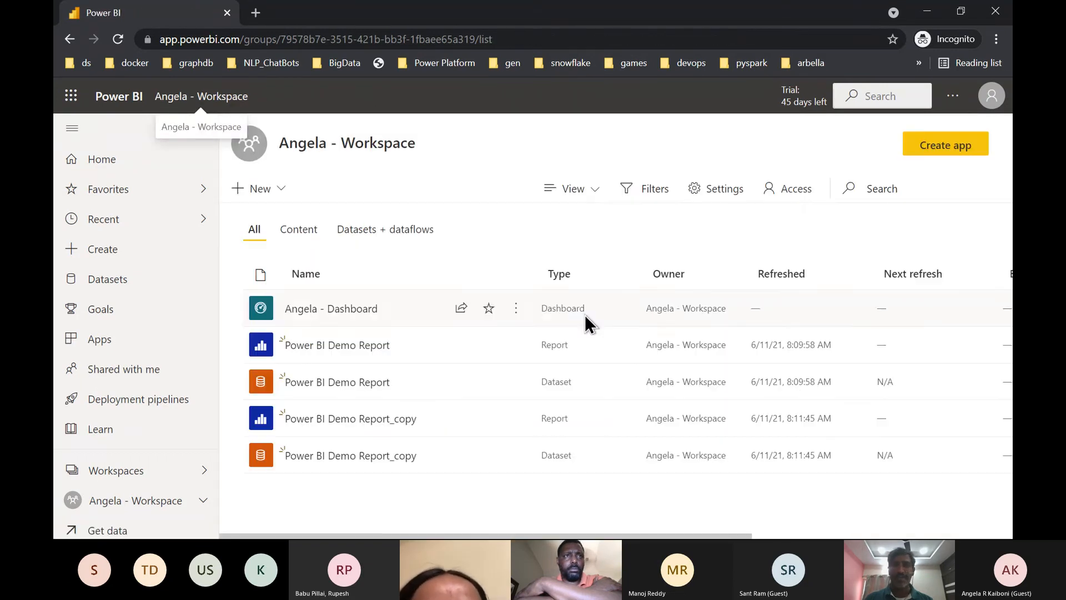
click(600, 189)
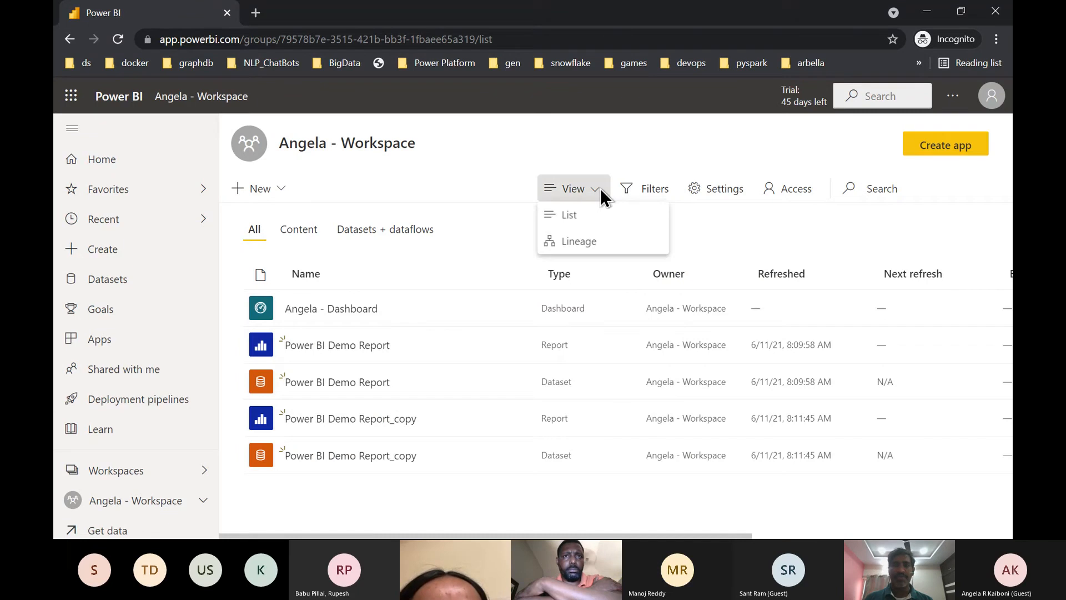
click(587, 242)
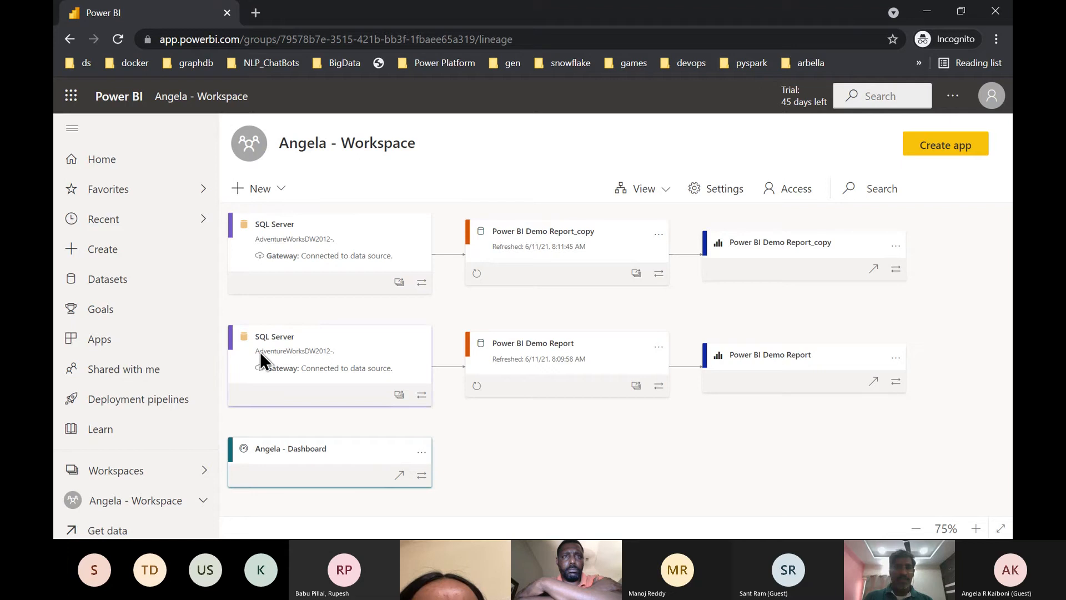
Collapse the navigation pane, and view and close the dashboard's details in the lineage
click(72, 131)
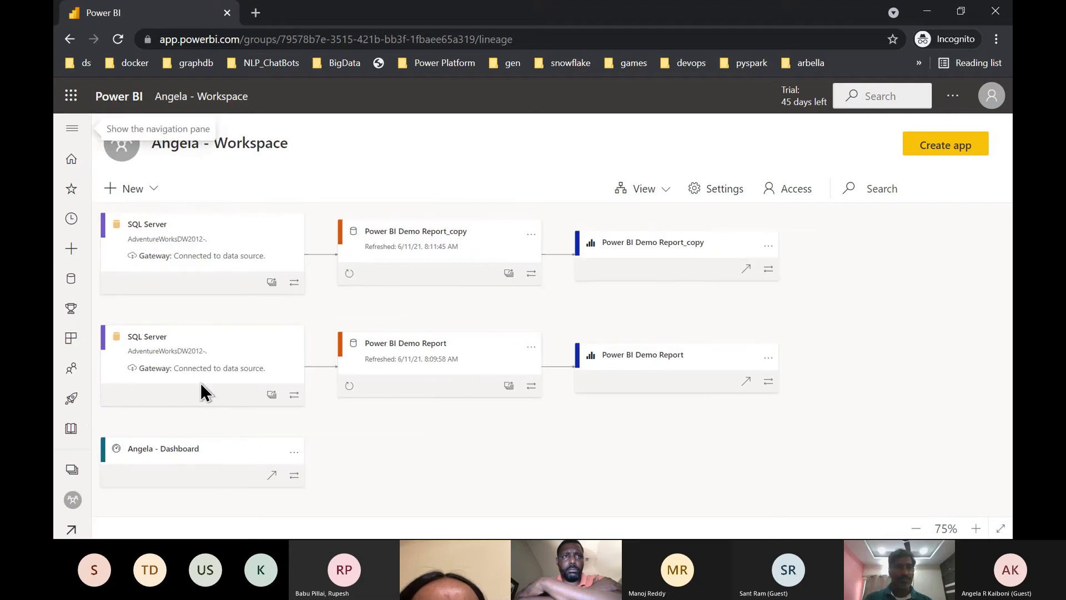
click(291, 461)
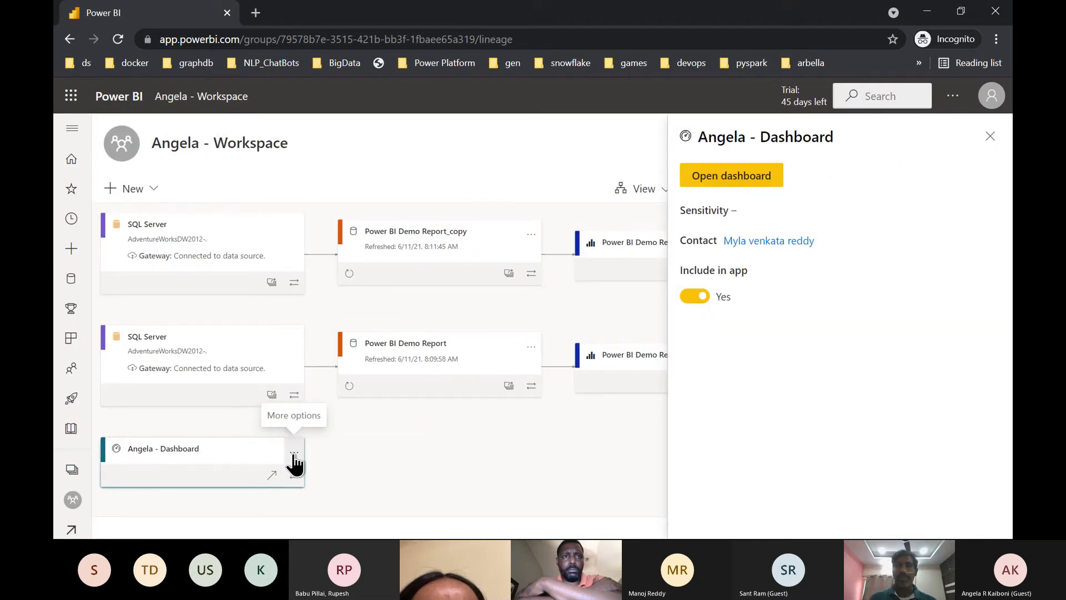
click(539, 449)
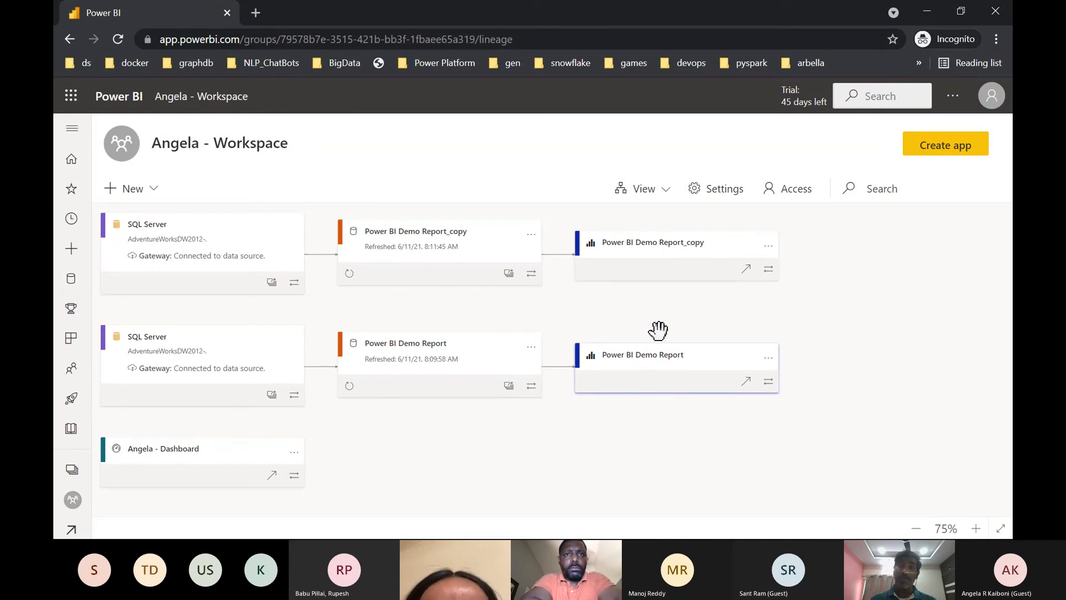
Open the Power BI Demo Report_copy report and pin the LastName SalesAmount table to the existing dashboard
click(634, 254)
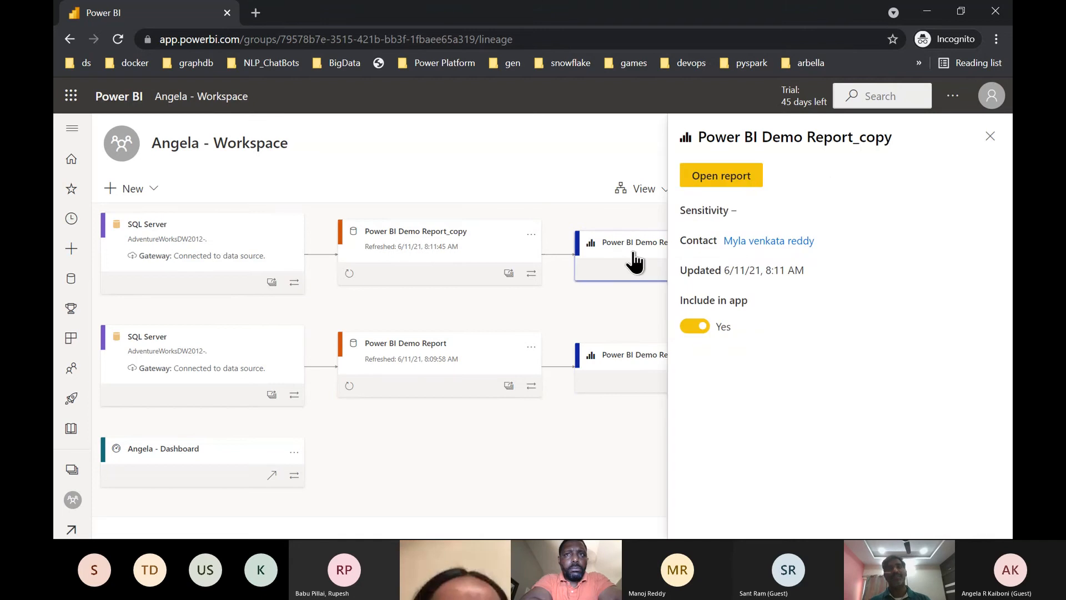
click(725, 170)
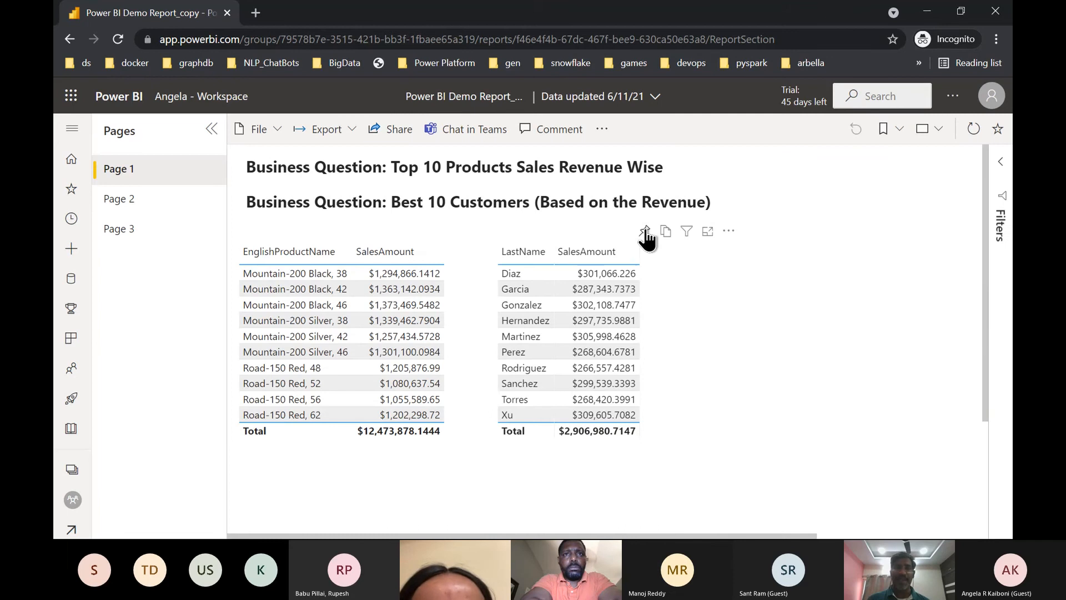
click(645, 231)
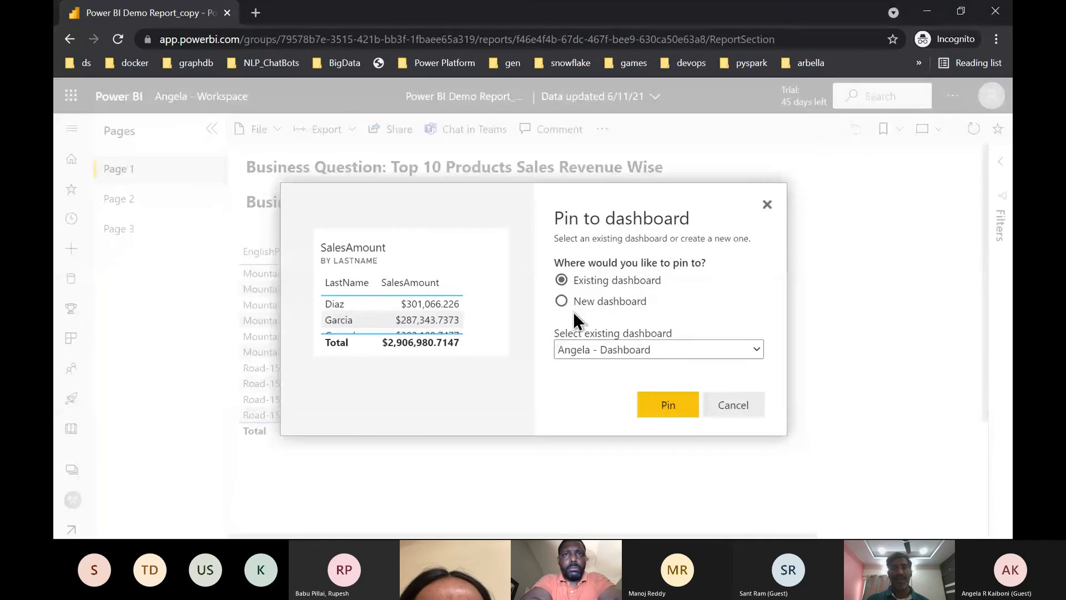
click(672, 409)
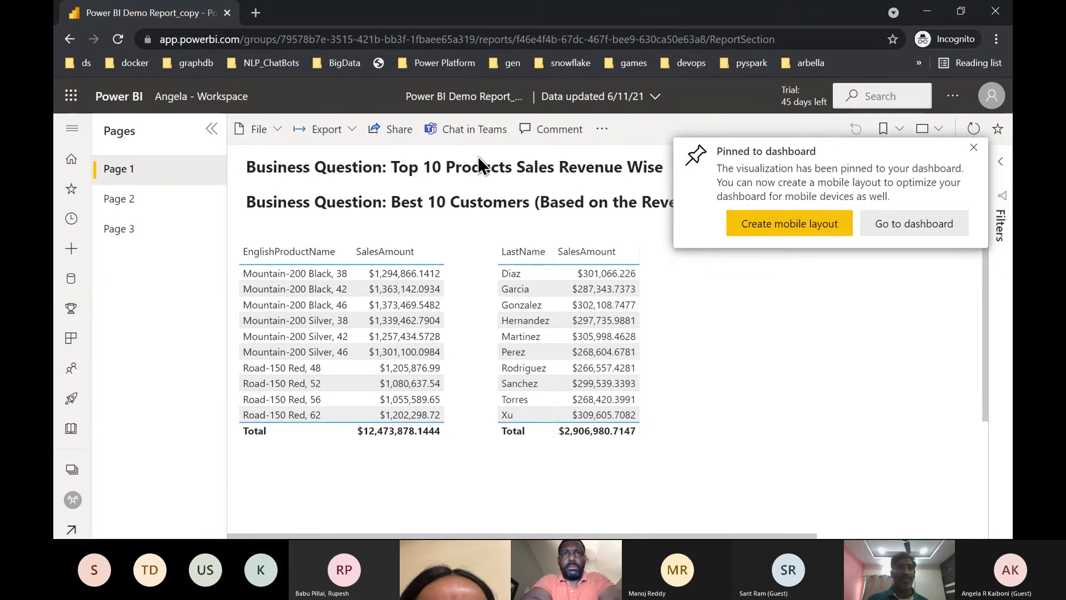
Return to the workspace lineage and open the dashboard to view both pinned tables
click(203, 97)
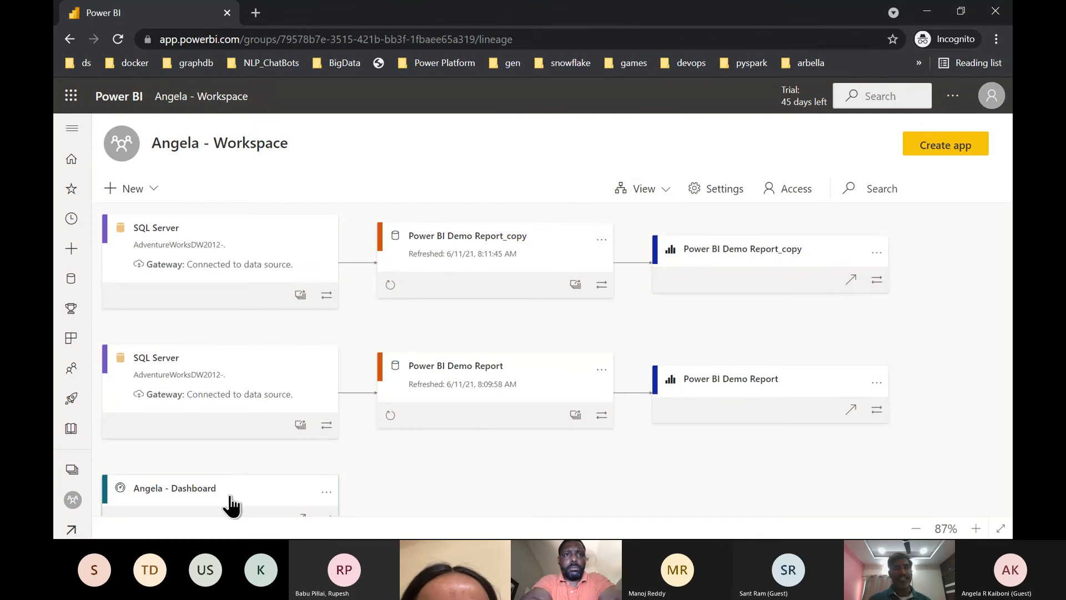
scroll(259, 480, down, 4)
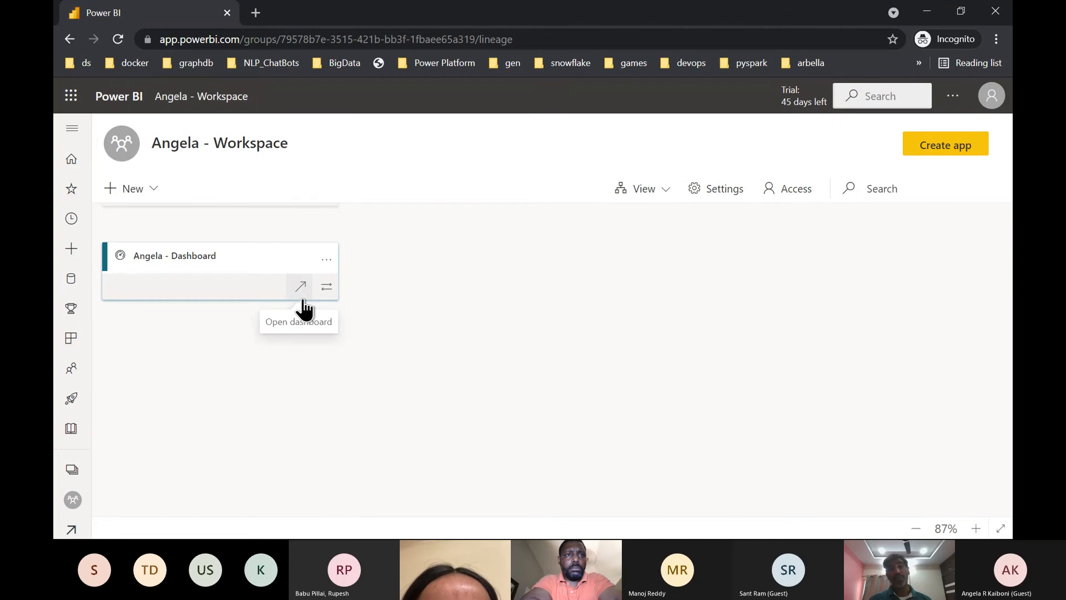
click(192, 269)
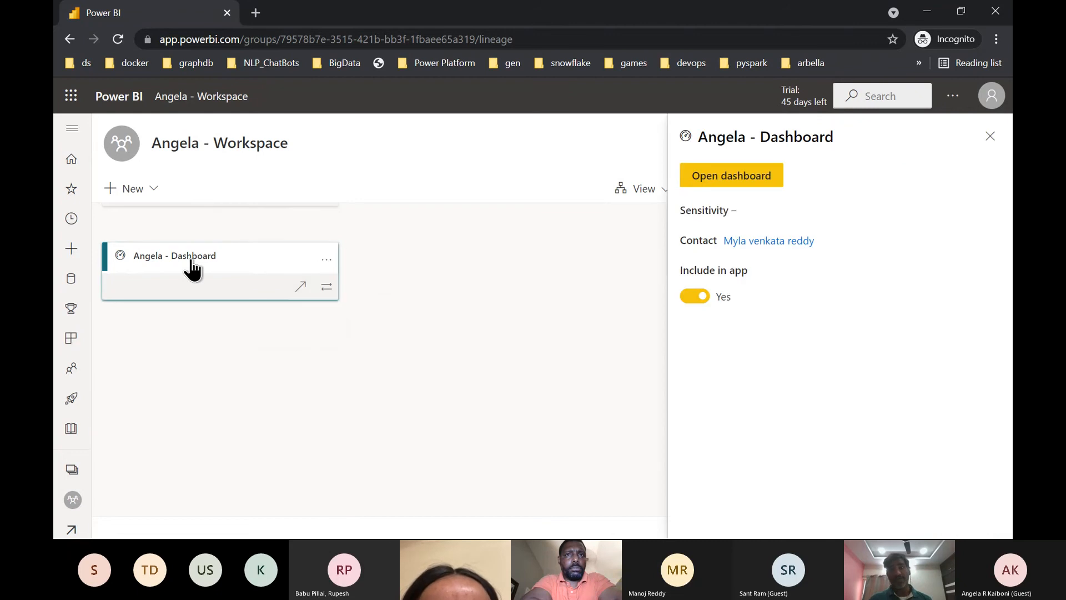
click(723, 181)
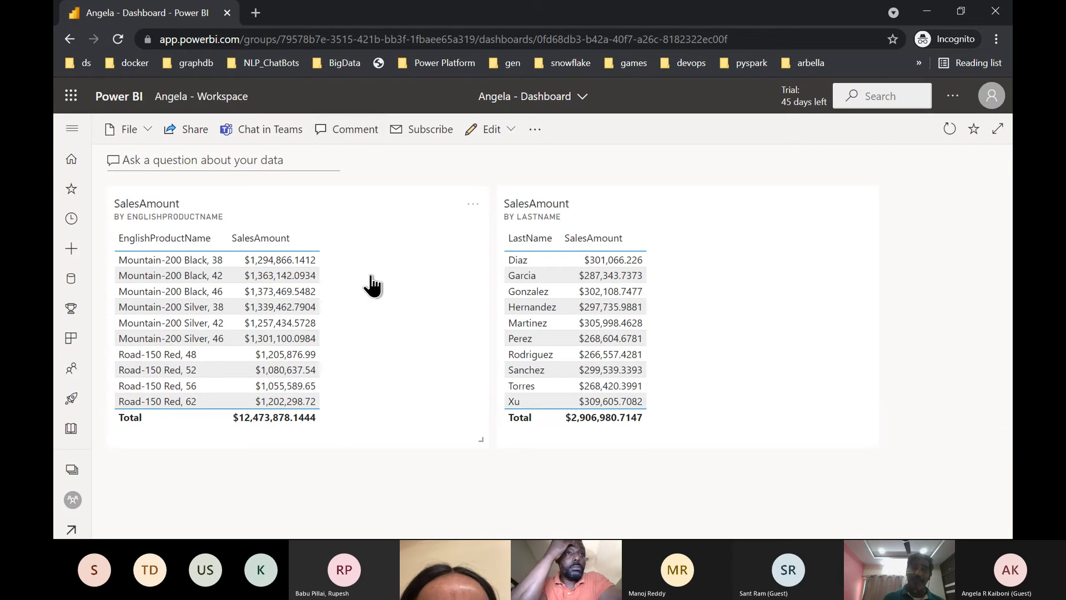
Return to the workspace, start creating an app from it, review the setup options, and try to publish without a description
click(174, 109)
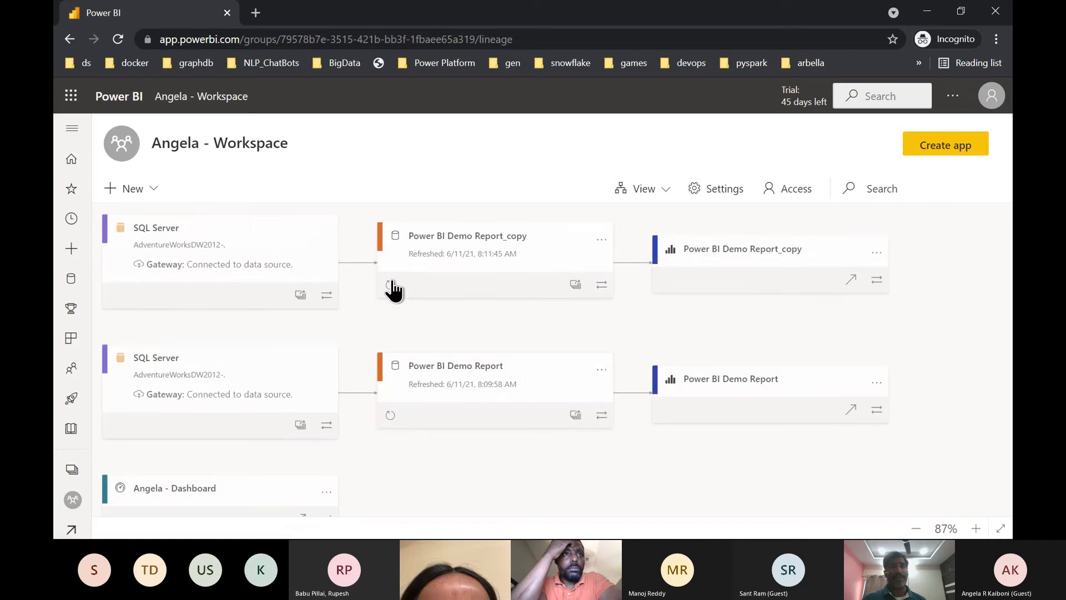
click(947, 147)
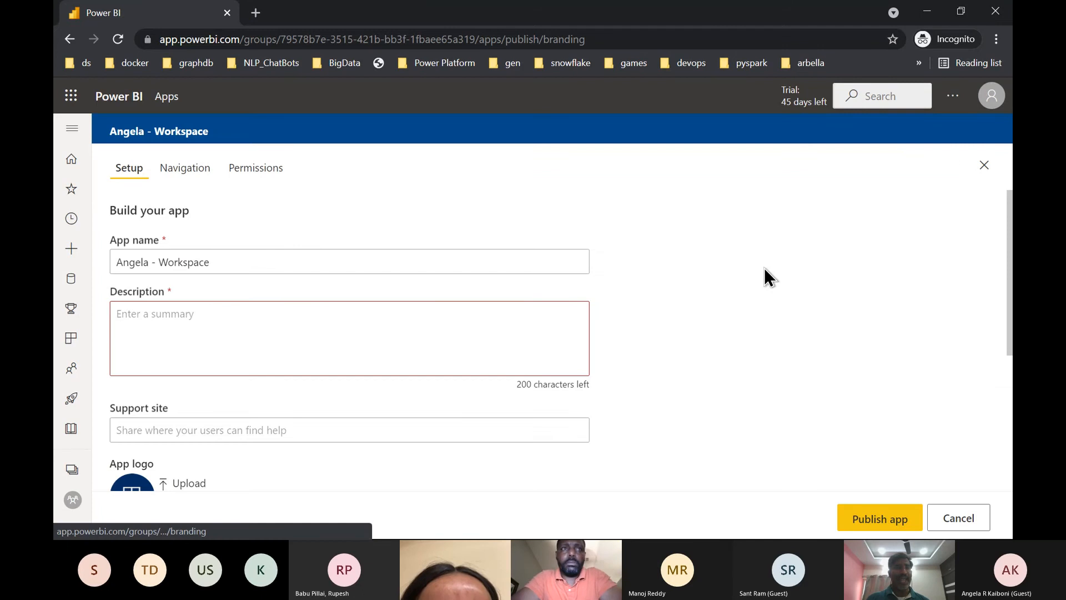
scroll(376, 364, down, 5)
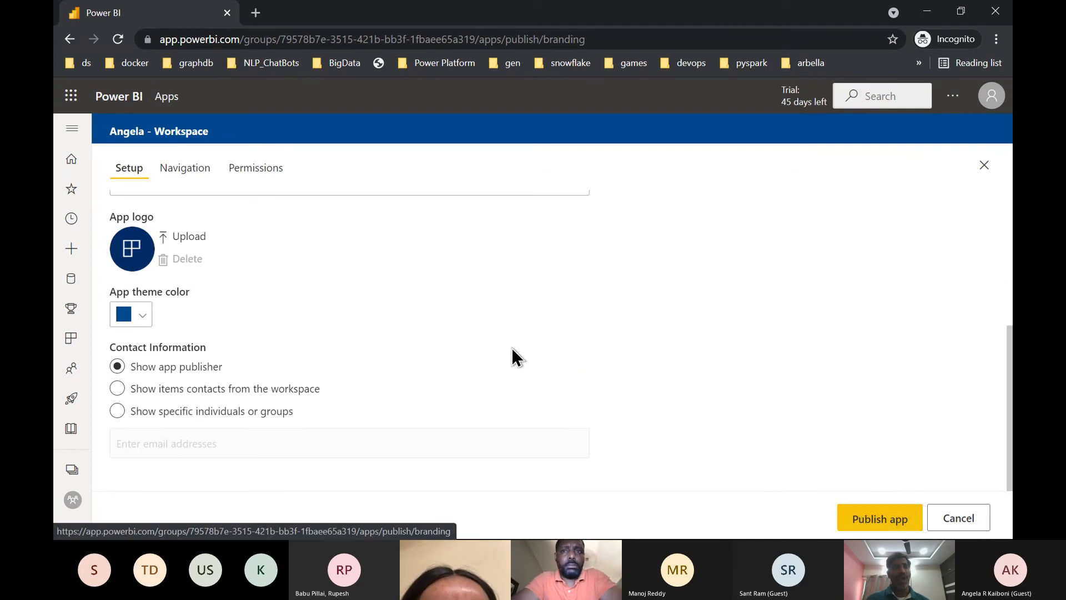
click(857, 523)
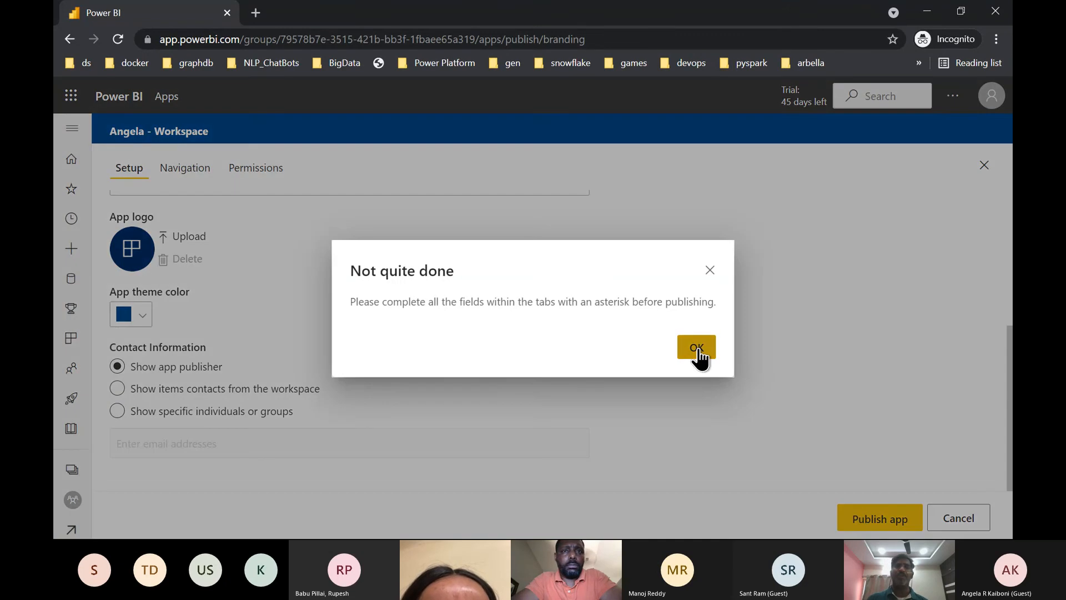
click(698, 351)
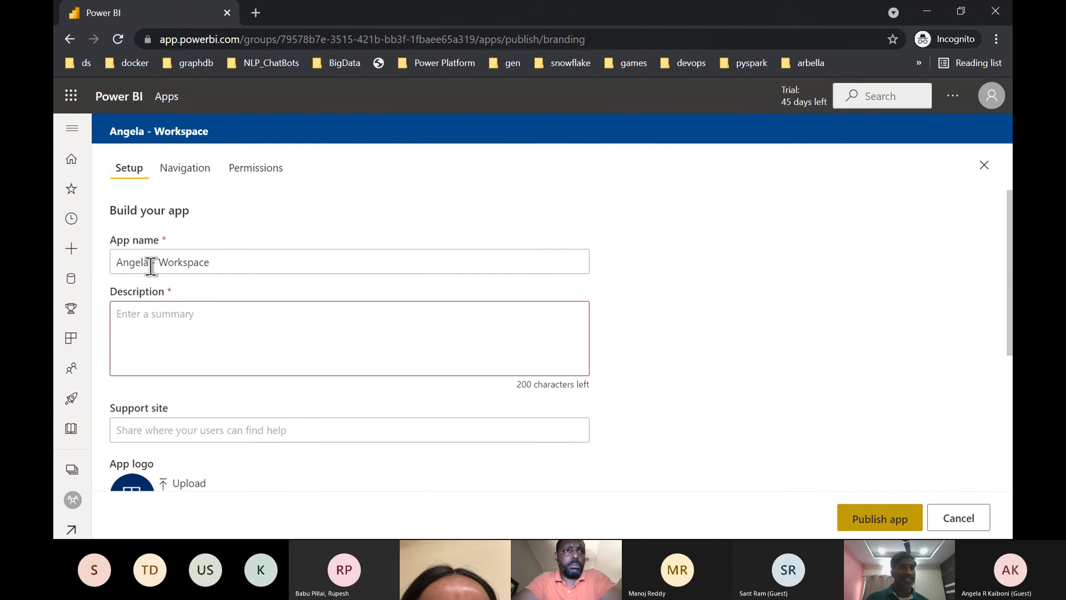
Append "- app" to the app name, enter "learning" as the description, and publish the app
click(221, 261)
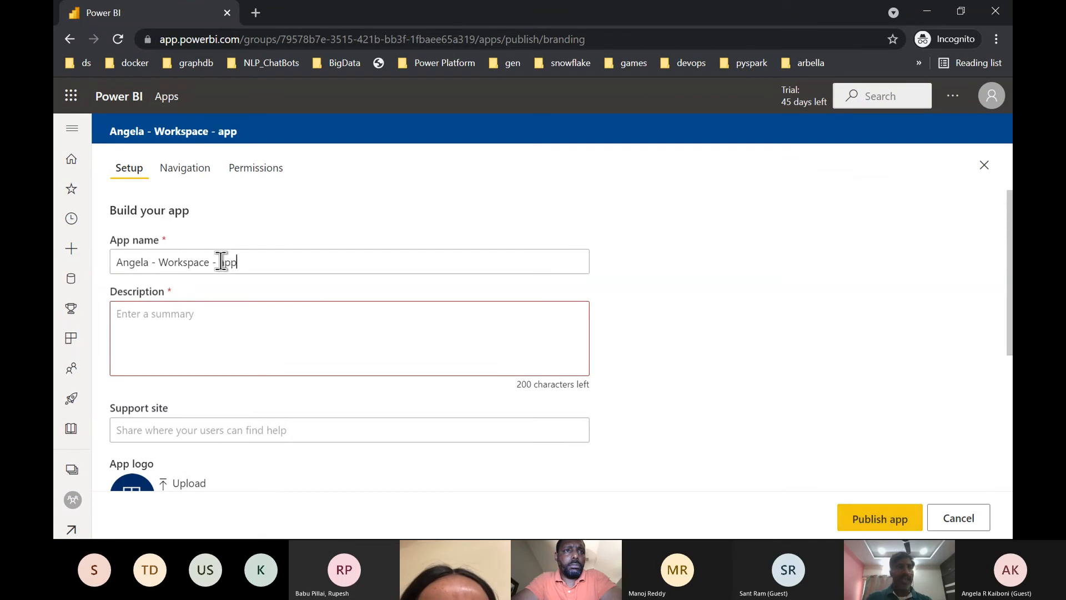
text(I)
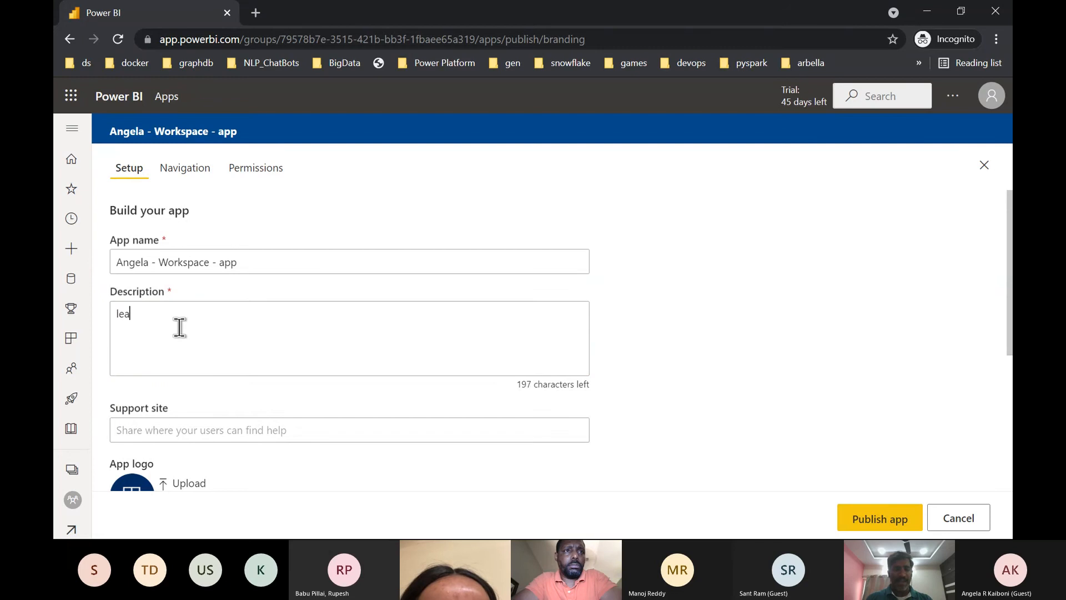
click(867, 517)
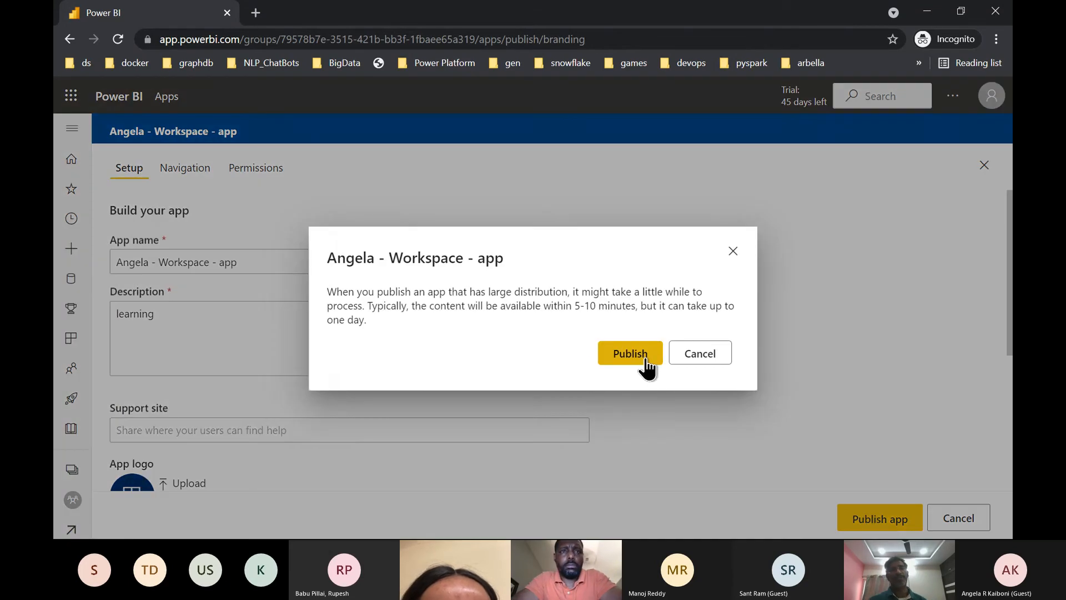
click(645, 360)
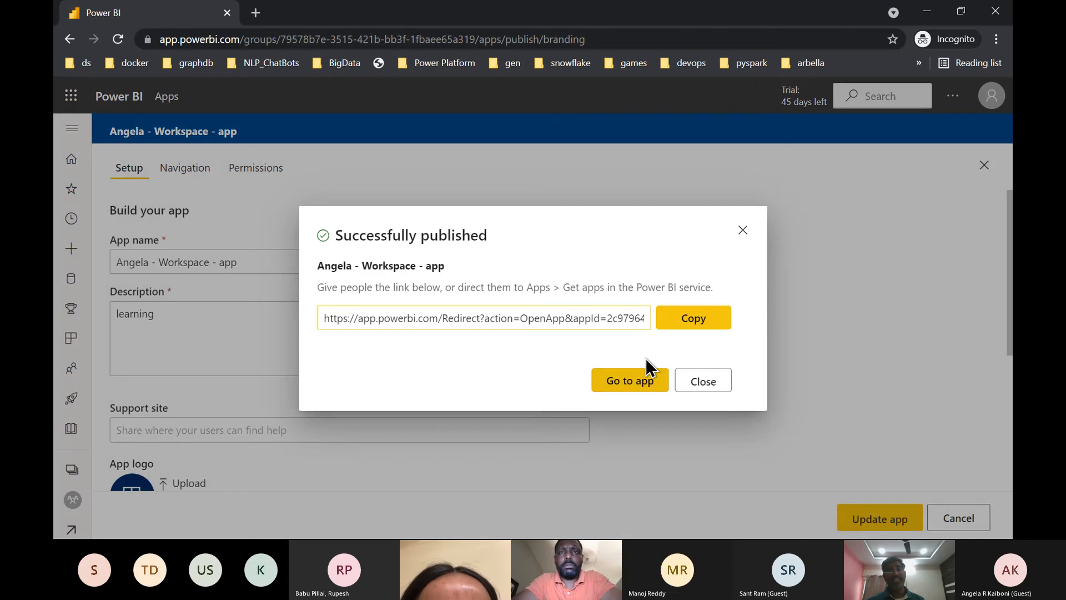
Copy the published app's link and open it in a new browser tab
click(692, 321)
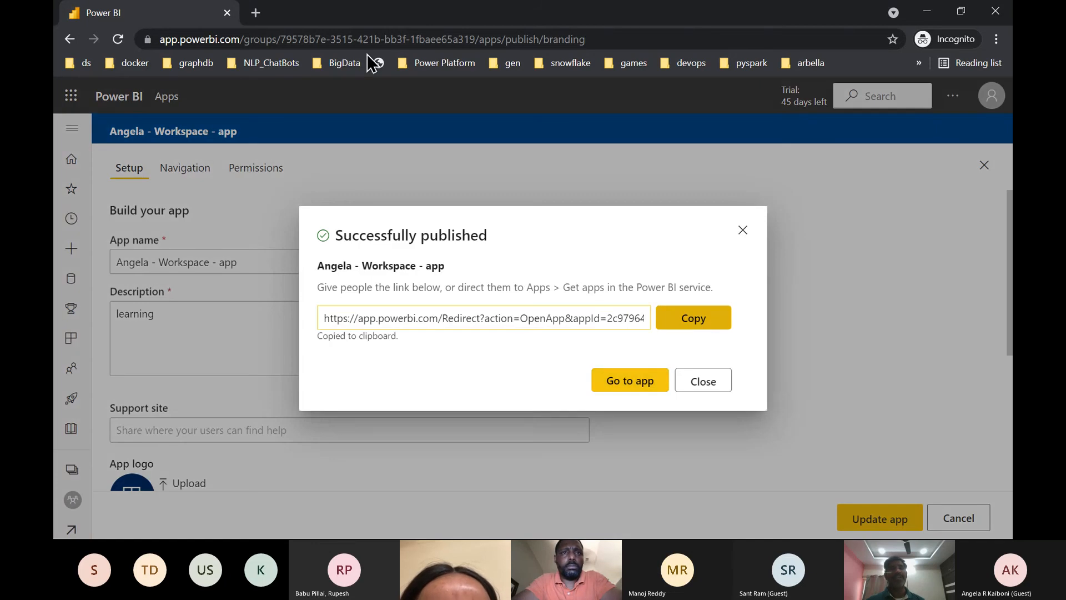
click(256, 12)
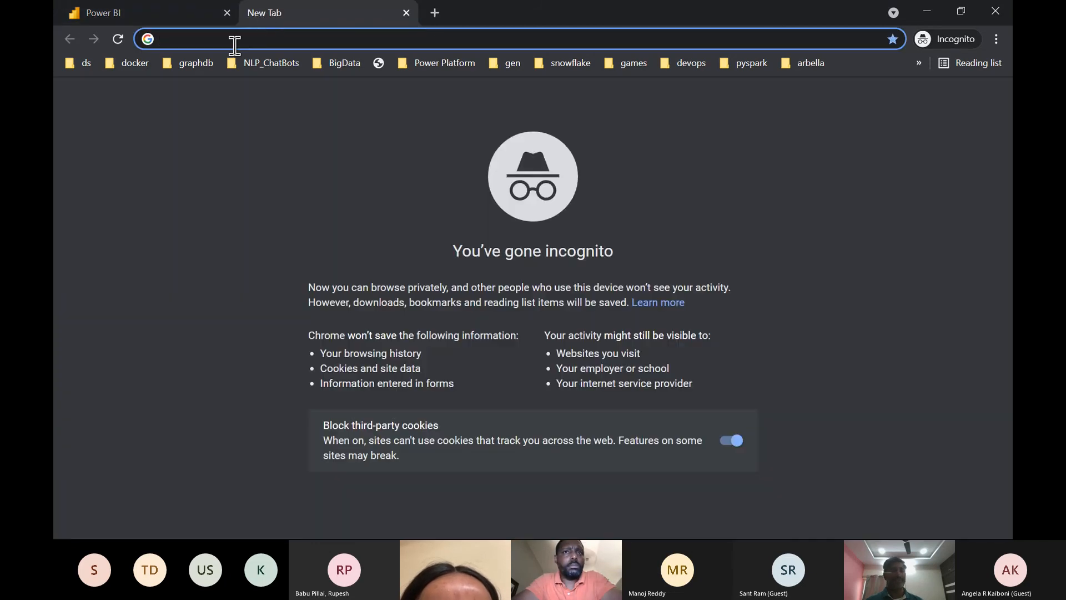
key(ctrl+v)
key(Return)
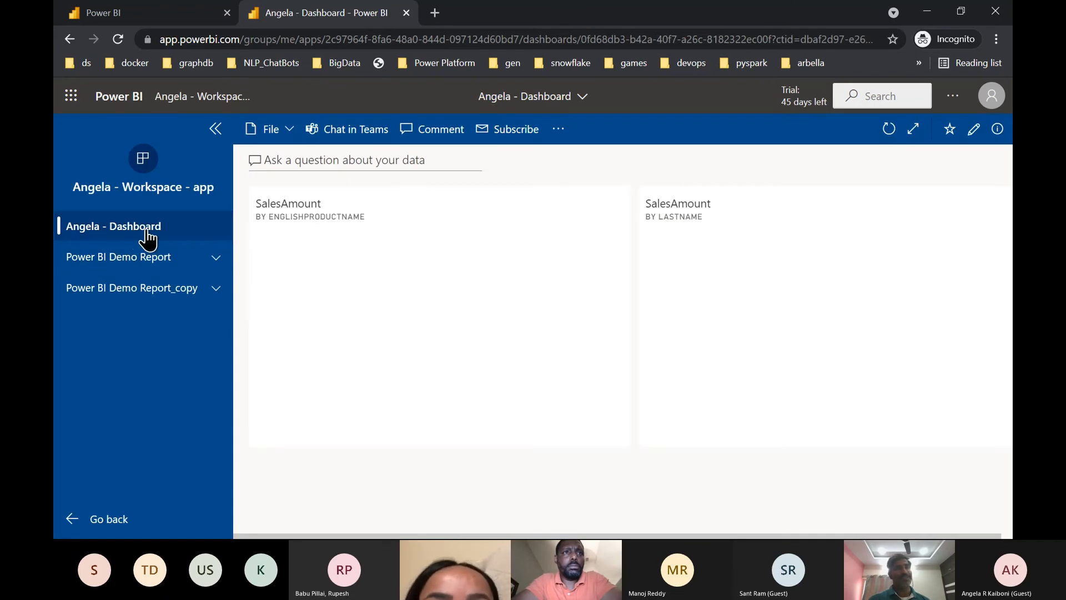
View Power BI Demo Report and Power BI Demo Report_copy in the app, and return to the dashboard
click(138, 270)
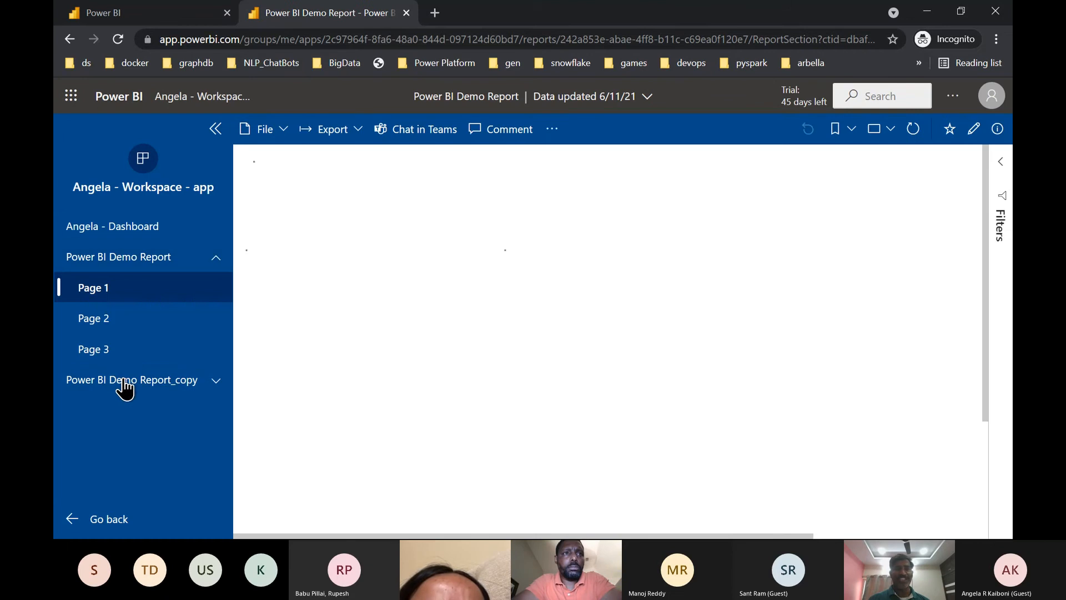
click(125, 383)
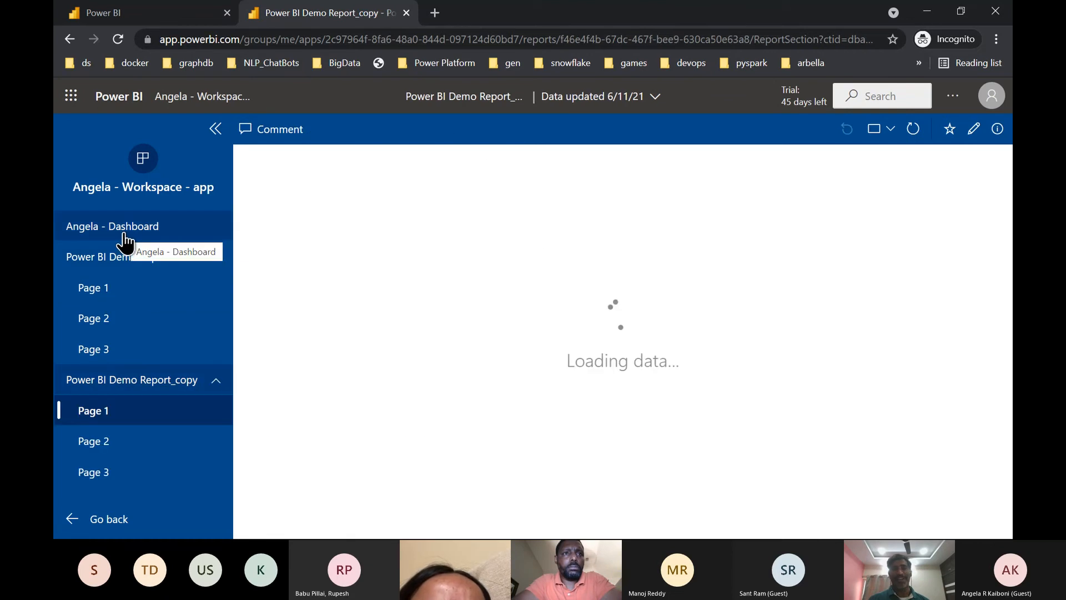
click(124, 233)
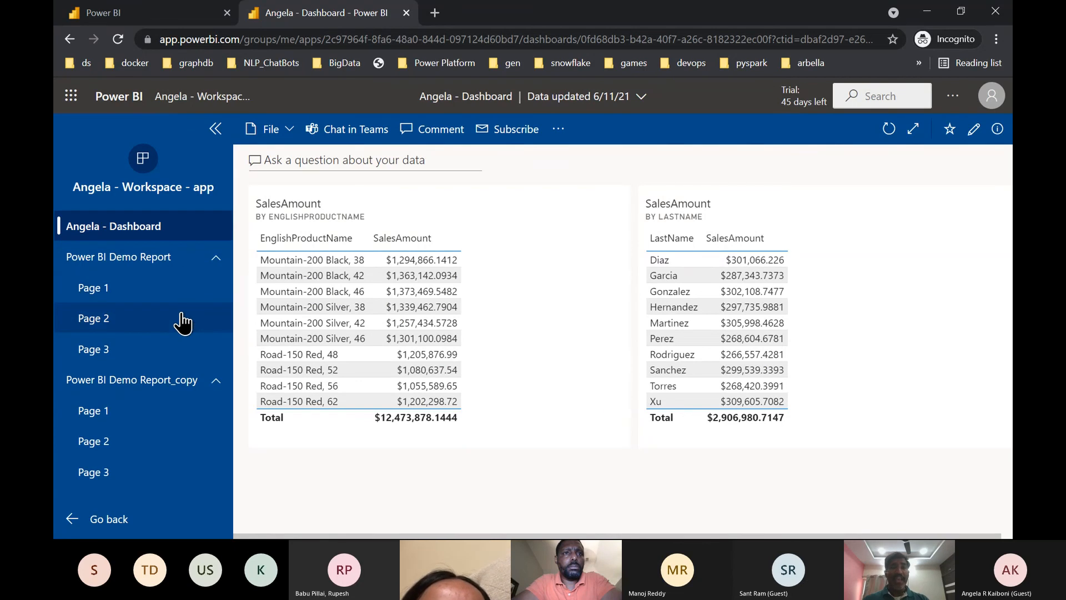
Switch to the rritec/powerbi README on GitHub and review the course topics from Apps and Power BI Gateways through Marketing CV
key(alt+Tab)
scroll(347, 399, down, 9)
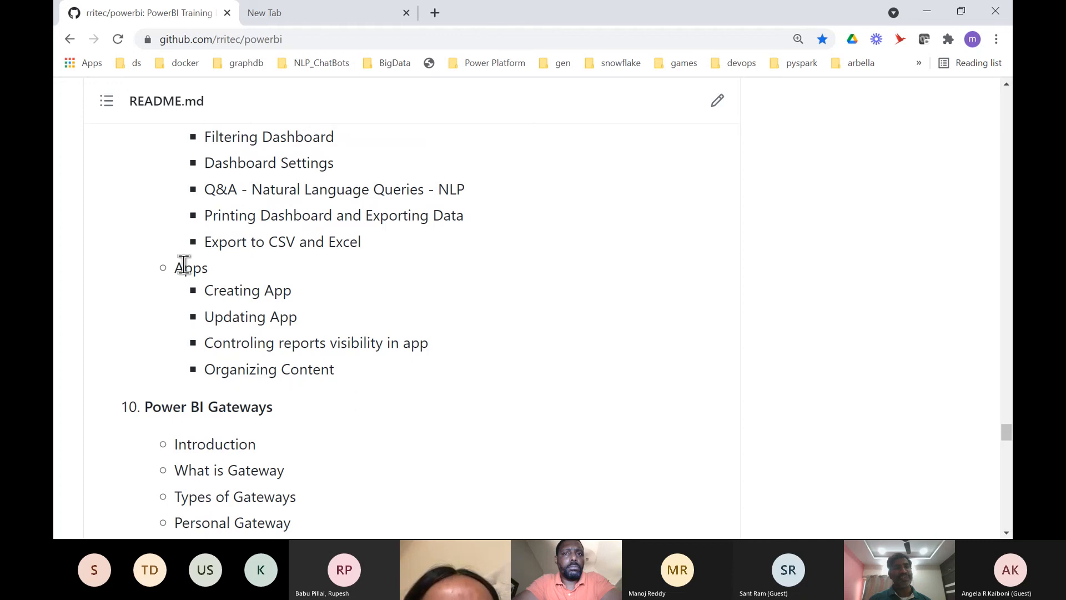
drag(180, 270, 328, 343)
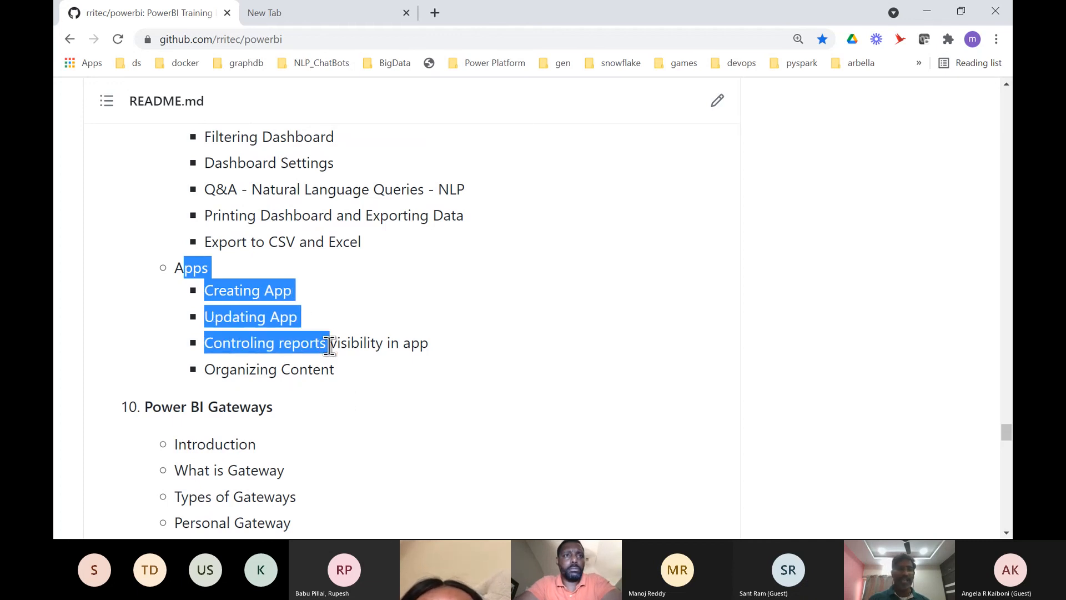
scroll(328, 345, down, 2)
drag(159, 278, 254, 278)
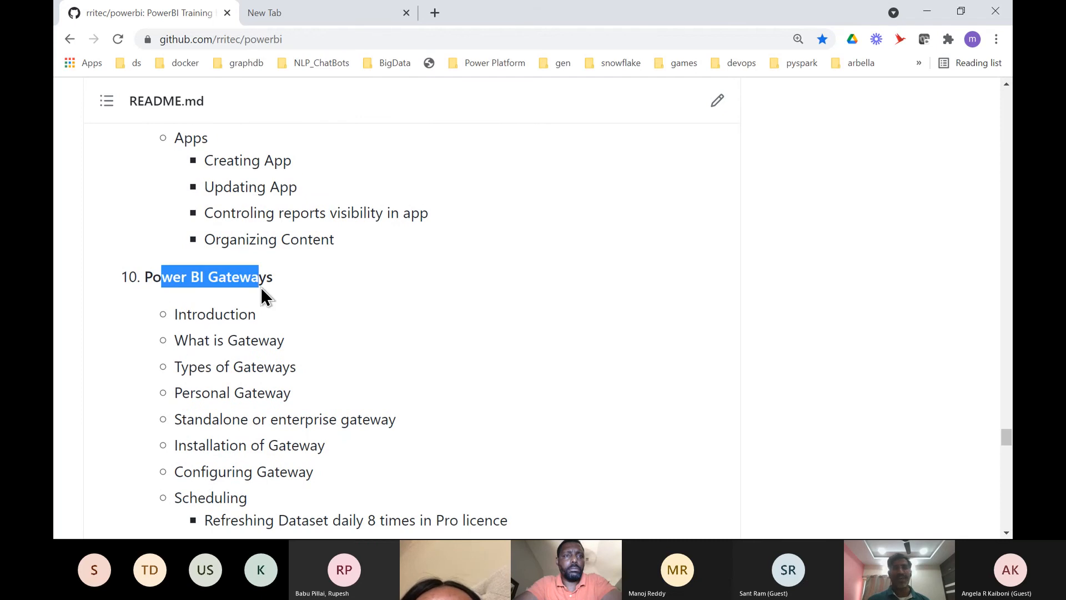
click(261, 296)
scroll(257, 405, down, 7)
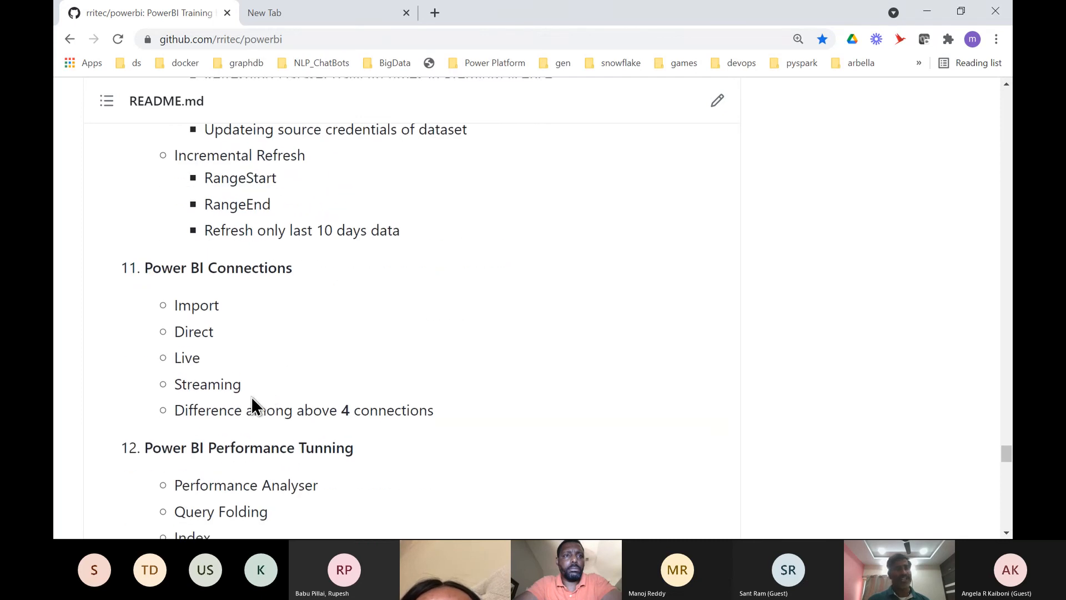
scroll(253, 404, down, 3)
scroll(265, 361, down, 5)
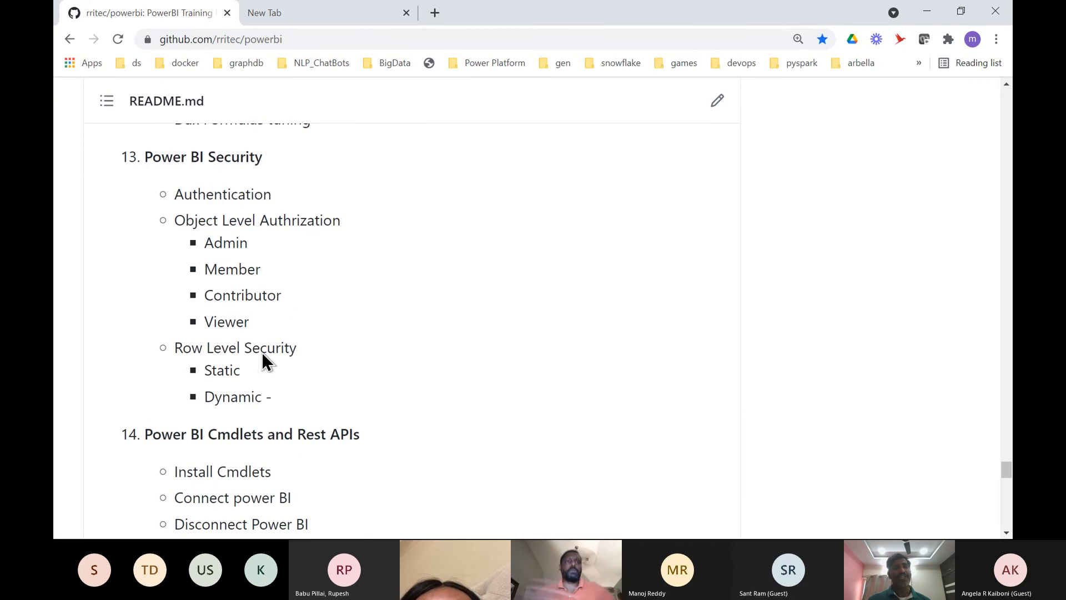
scroll(246, 369, down, 5)
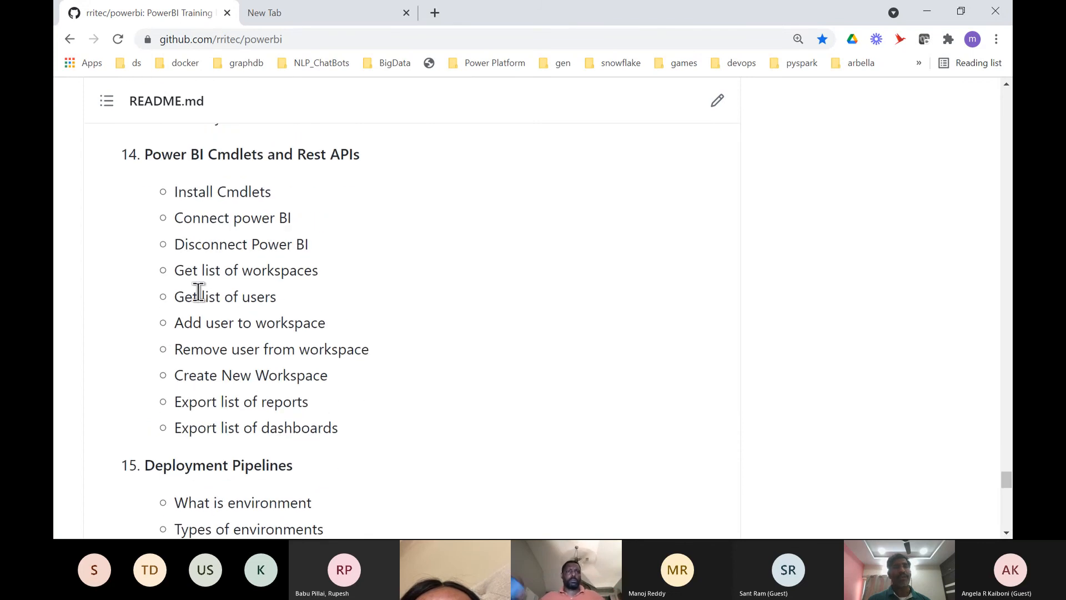
scroll(301, 320, down, 1)
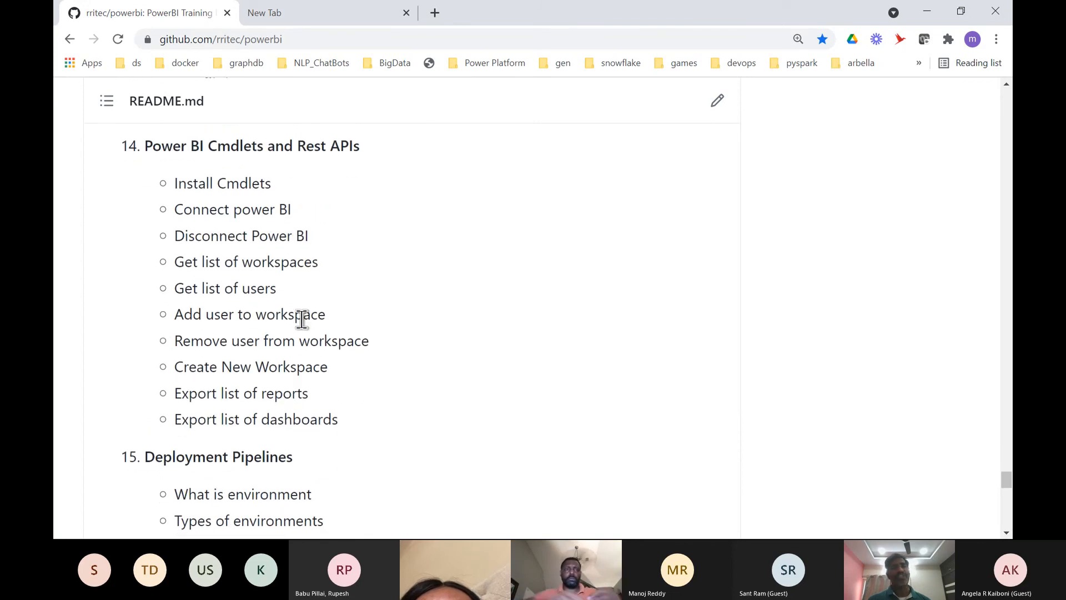
scroll(302, 319, down, 20)
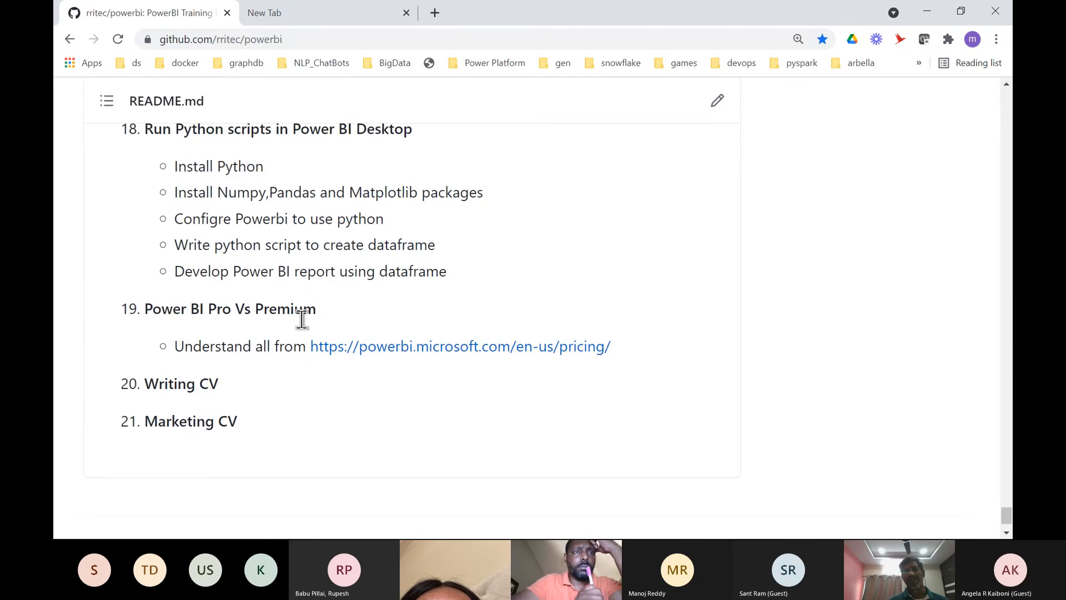
scroll(302, 320, down, 2)
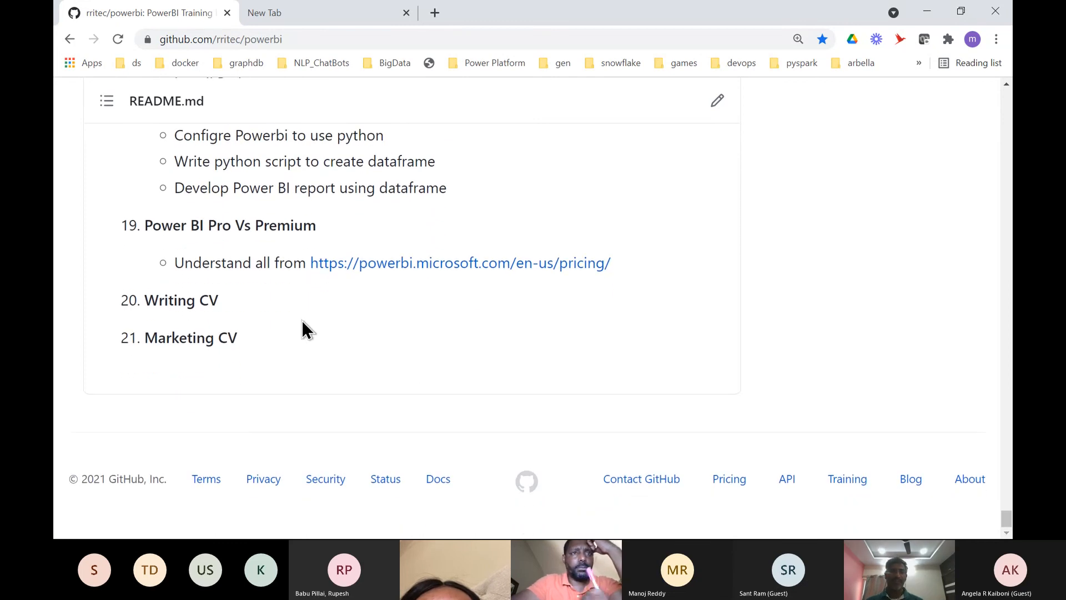
Go back to the Power BI Flow diagram in the README and examine it from Data Layer to Apps
scroll(620, 197, up, 20)
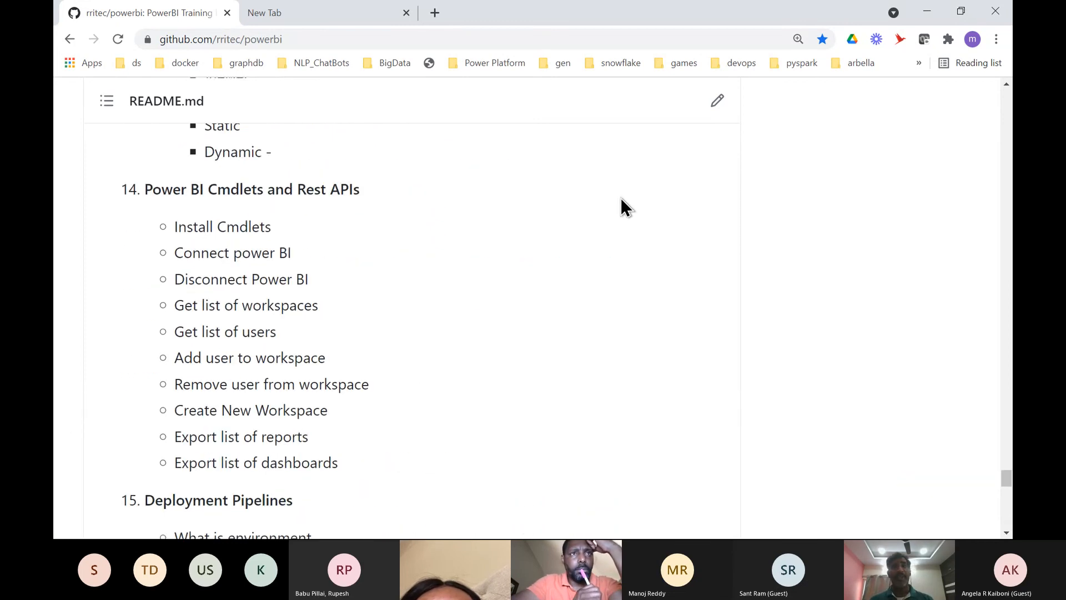
scroll(621, 199, up, 20)
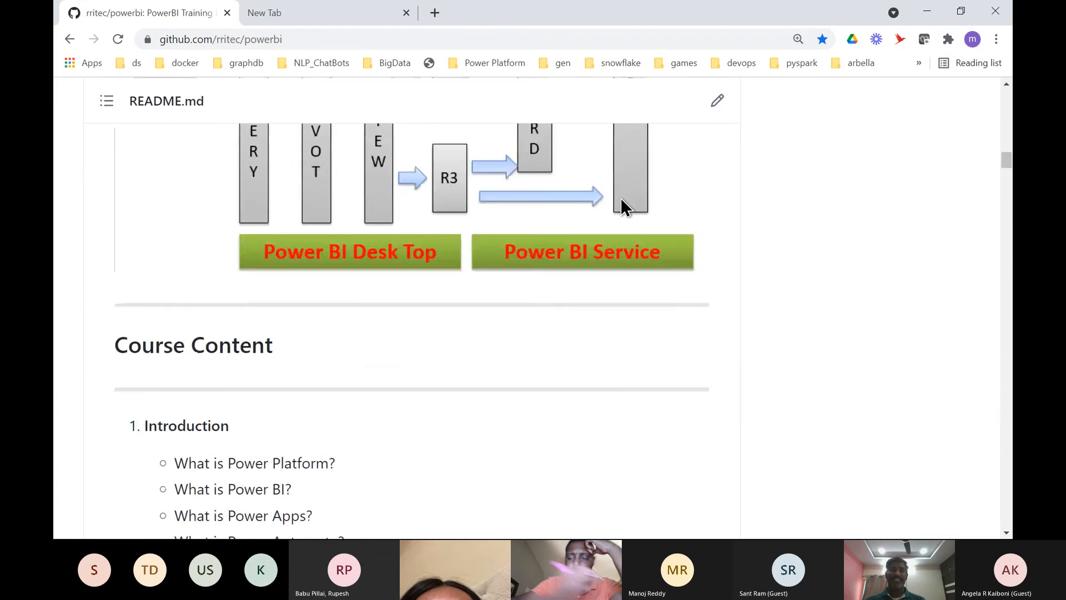
scroll(621, 197, up, 15)
scroll(621, 198, down, 15)
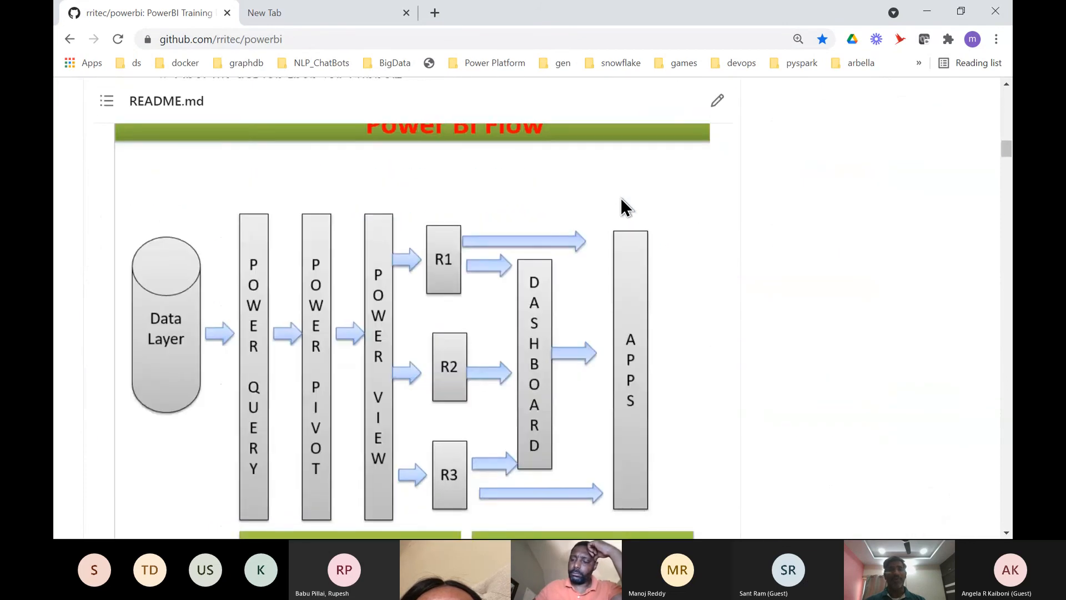
scroll(622, 202, down, 1)
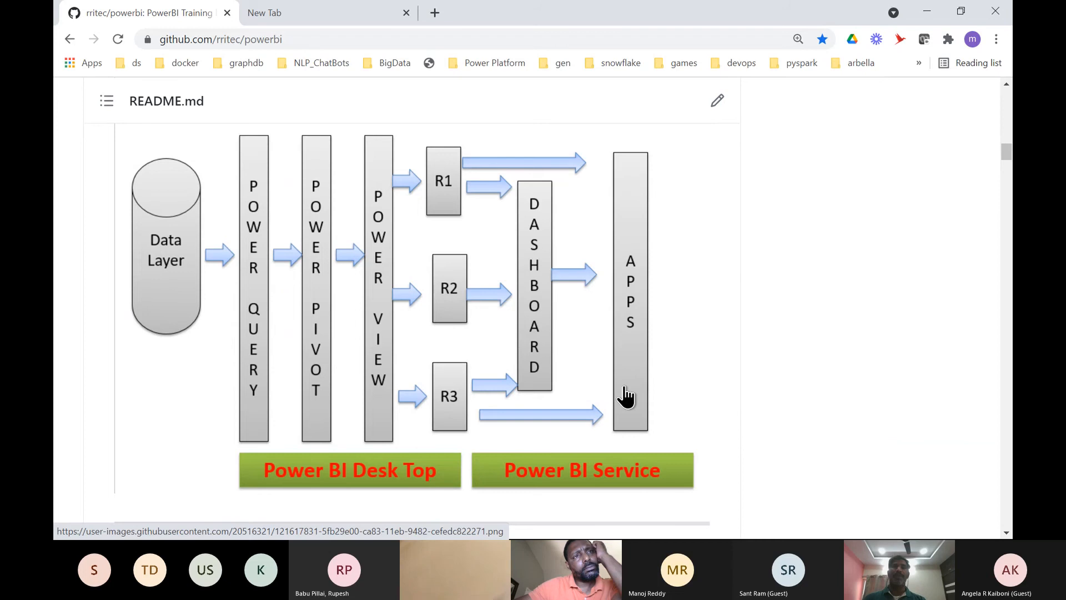
Switch to the Power BI Demo Report_copy file in Power BI Desktop and dismiss the publishing message
key(alt+Tab)
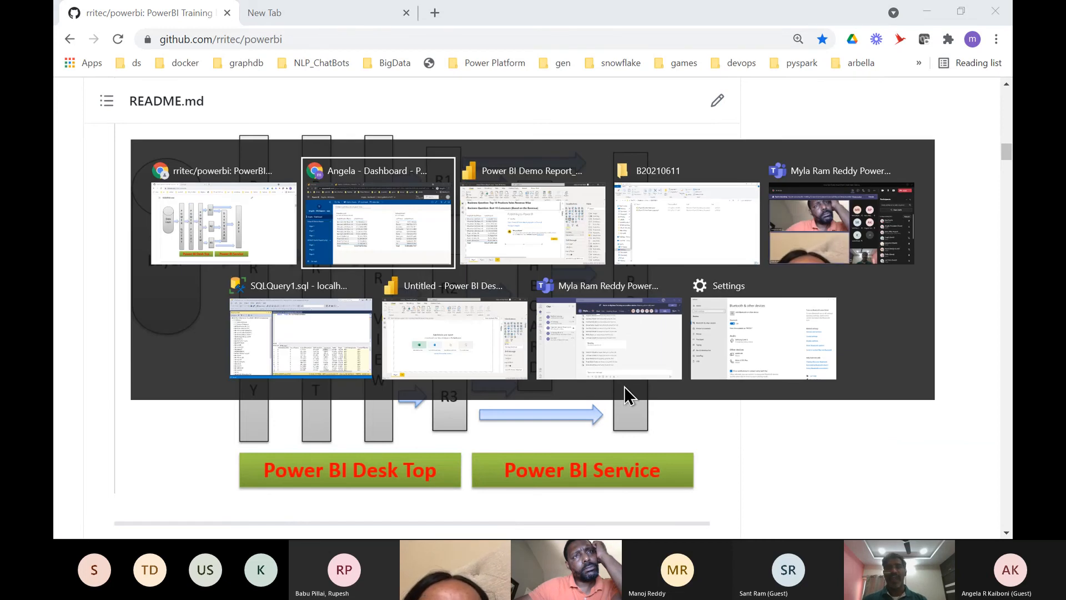
key(alt+Tab)
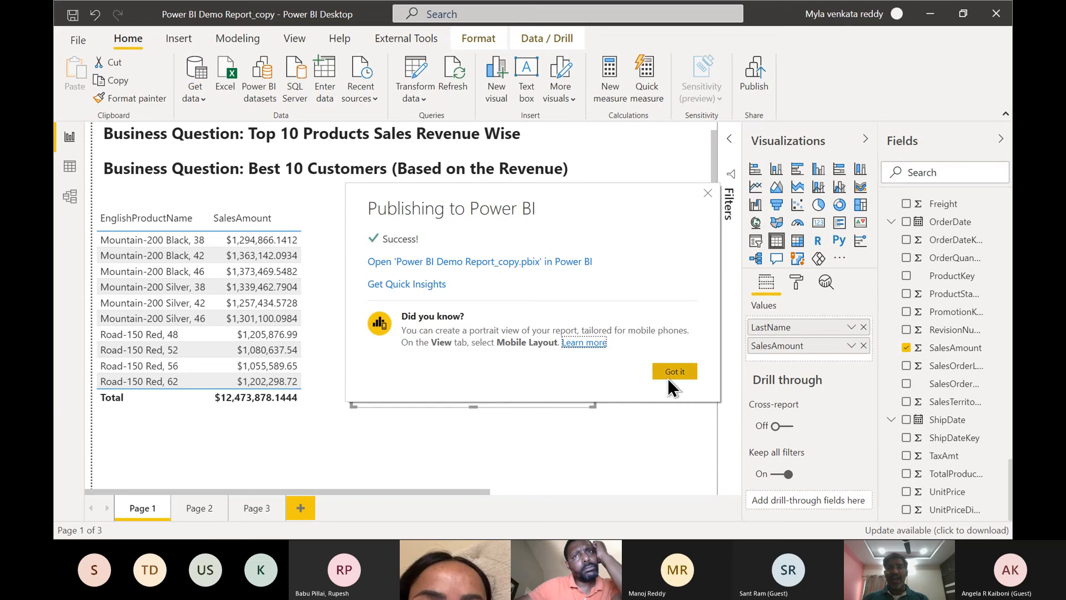
click(668, 379)
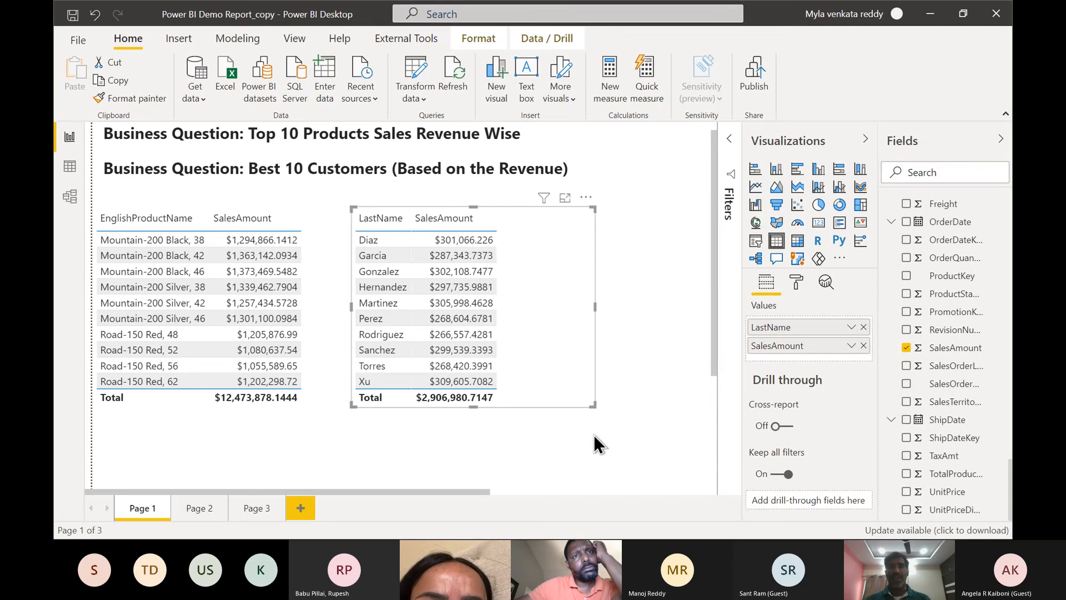
Switch back to the GitHub README and review the On Boarding Questions section
key(alt+Tab)
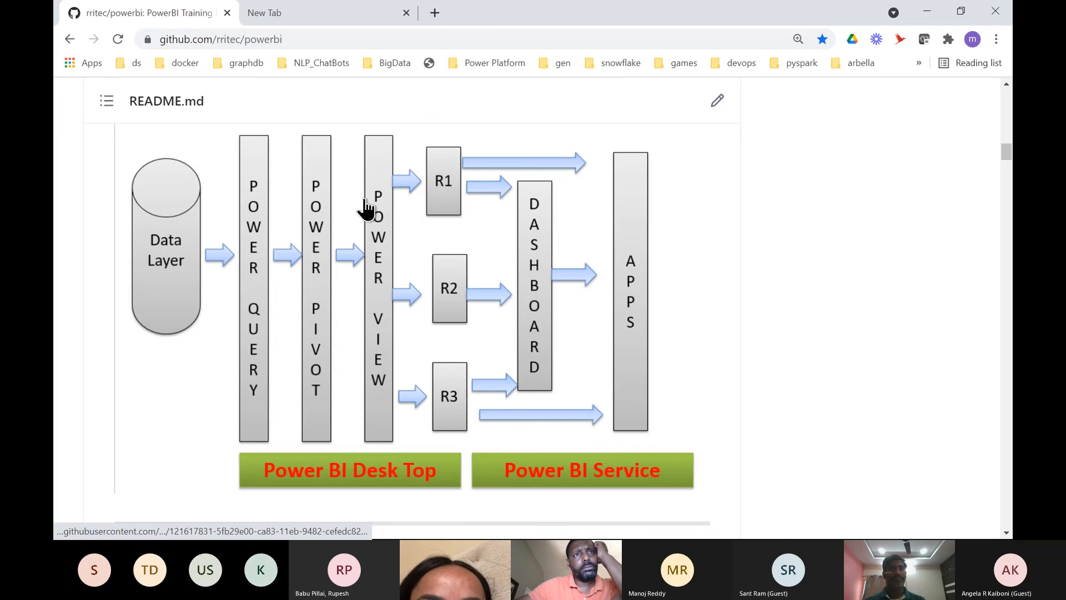
scroll(377, 217, up, 10)
scroll(365, 210, up, 1)
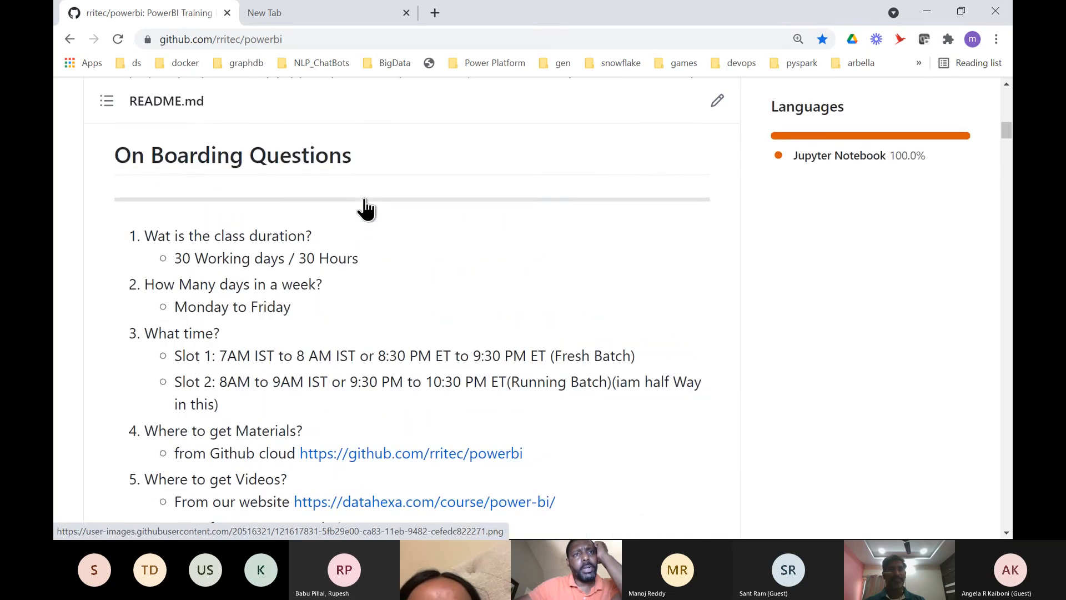
scroll(366, 210, down, 3)
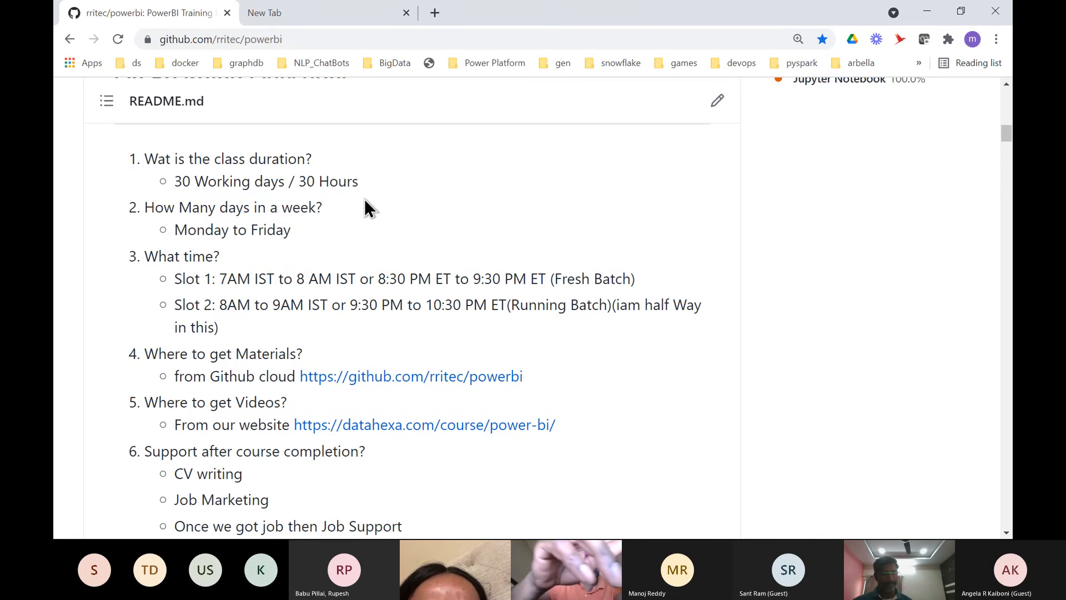
Return to the published app in the browser, reopen its dashboard, and view Power BI Demo Report and Power BI Demo Report_copy
key(alt+Tab)
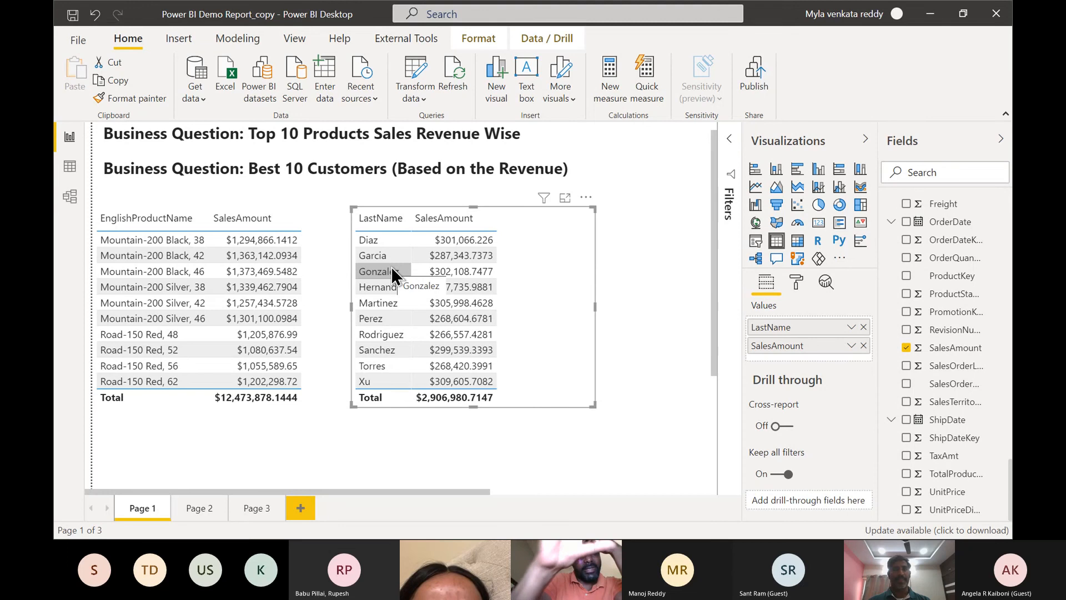
key(alt+Tab)
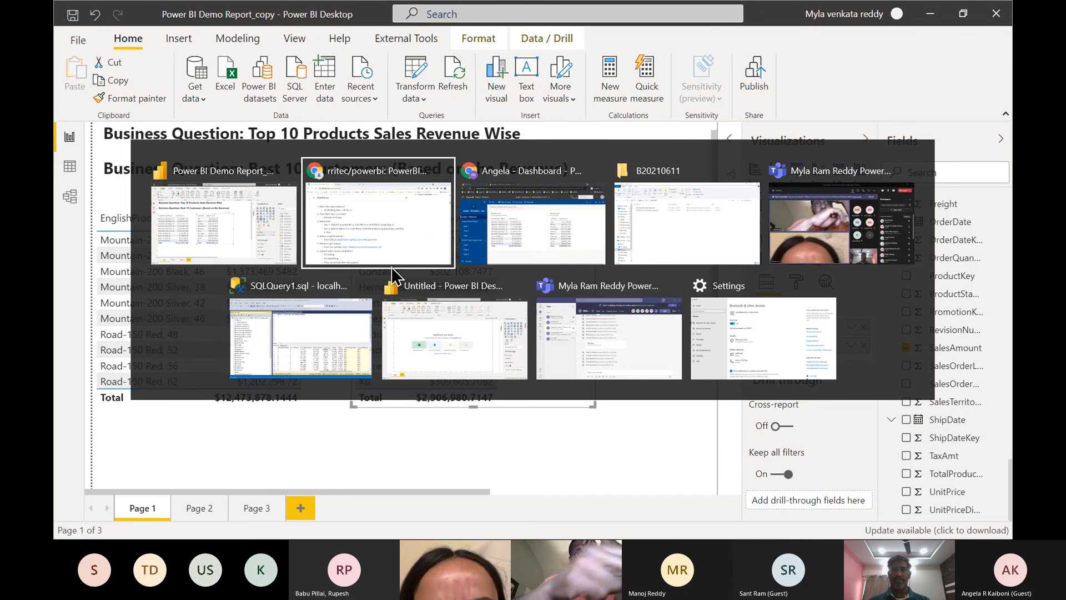
key(alt+Tab)
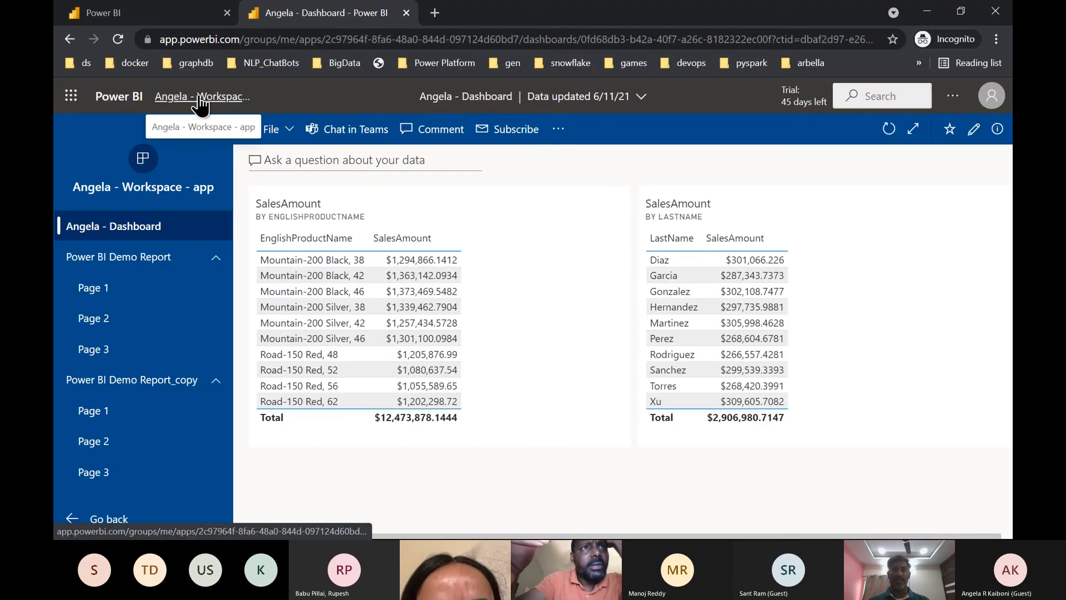
click(201, 98)
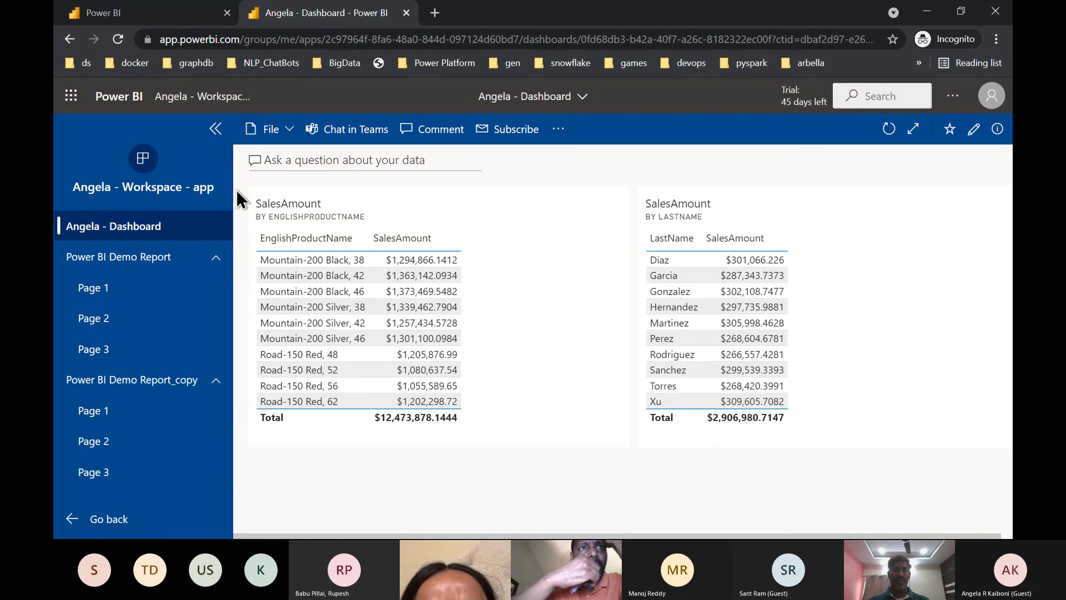
click(127, 265)
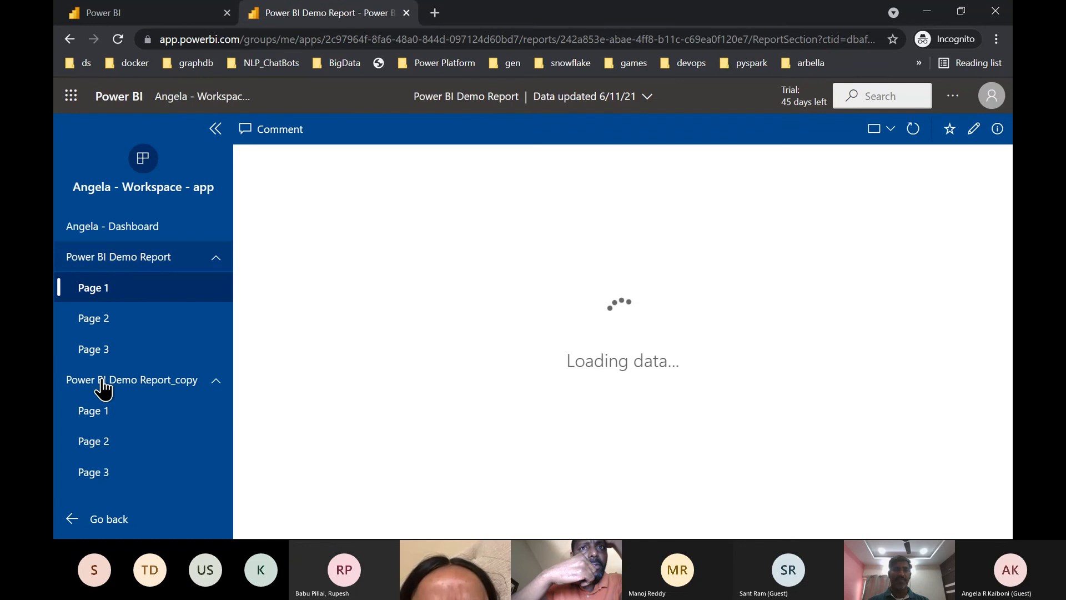
click(73, 388)
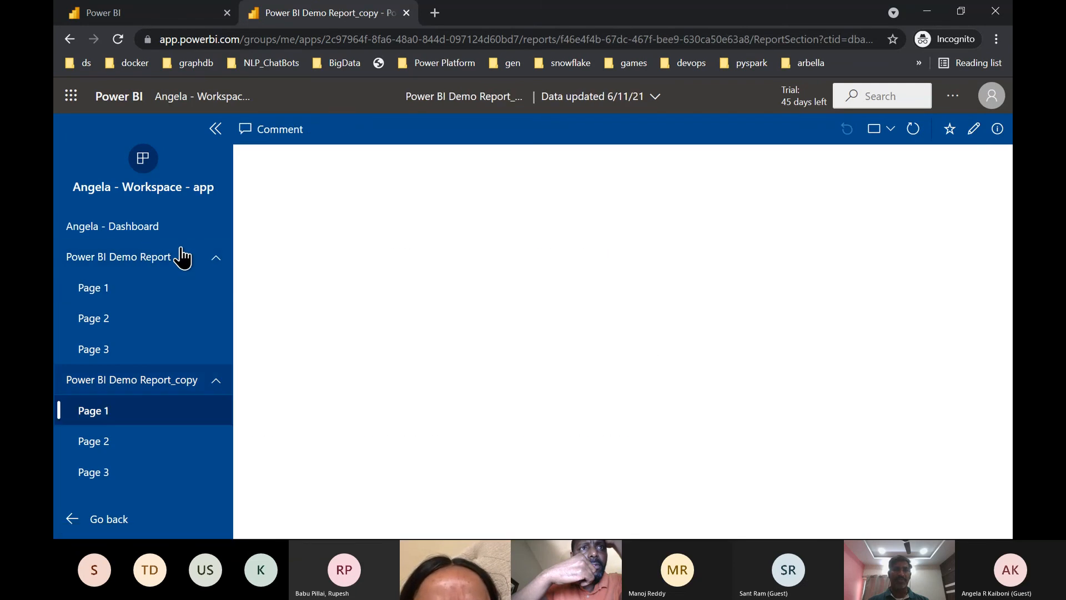
Collapse the page lists of Power BI Demo Report and Power BI Demo Report_copy in the app navigation, then expand both again
click(214, 259)
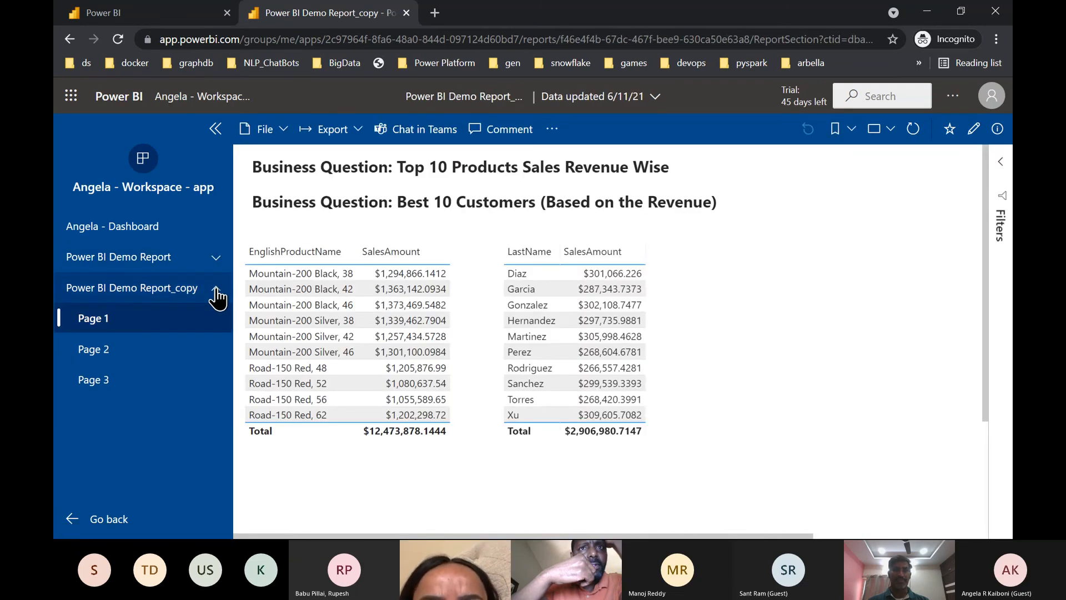
click(216, 289)
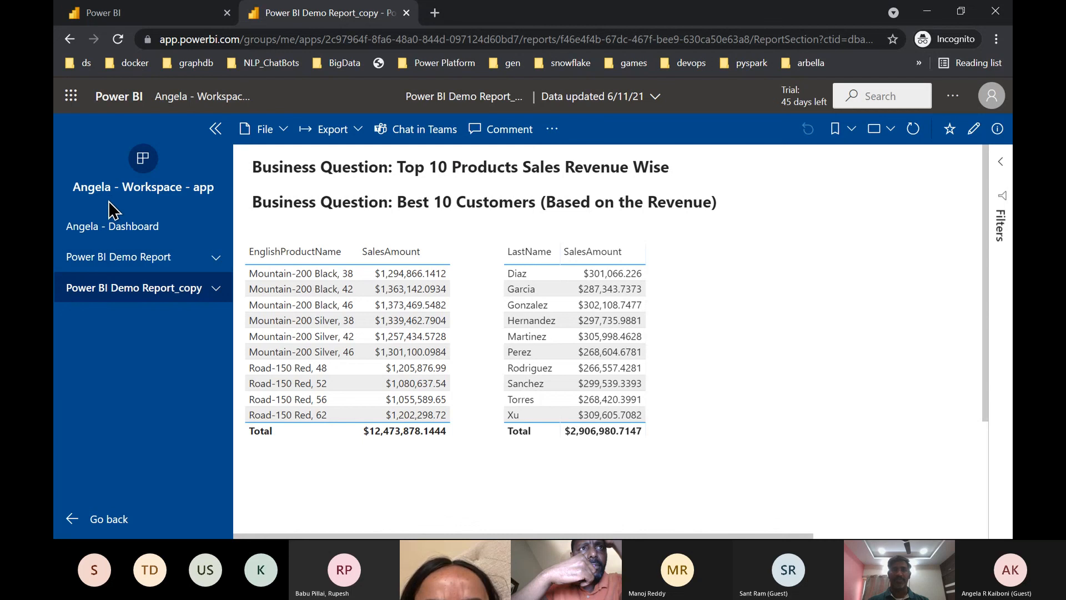
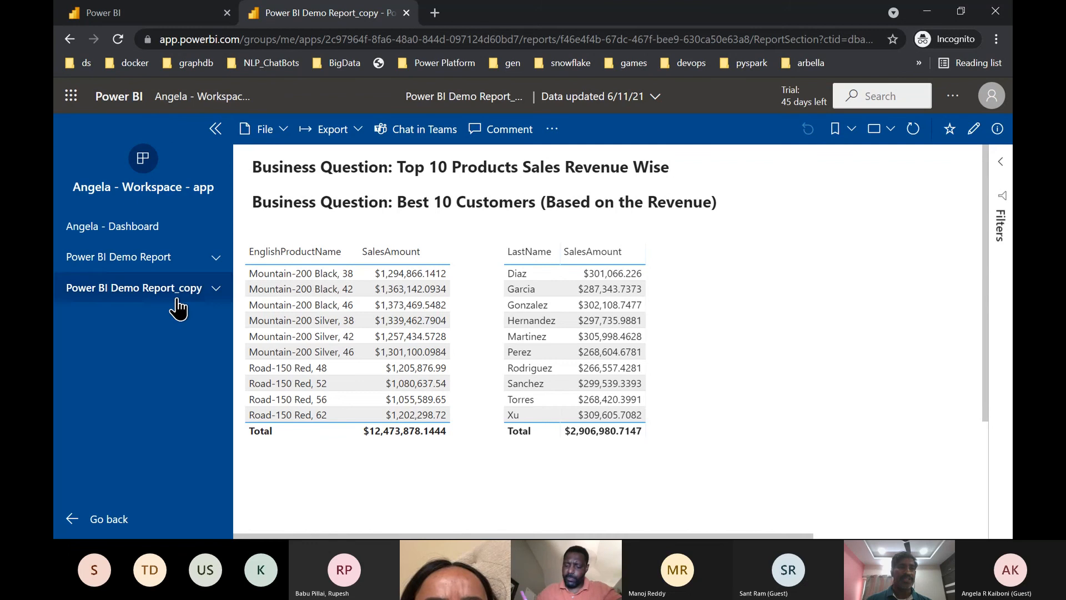
click(217, 263)
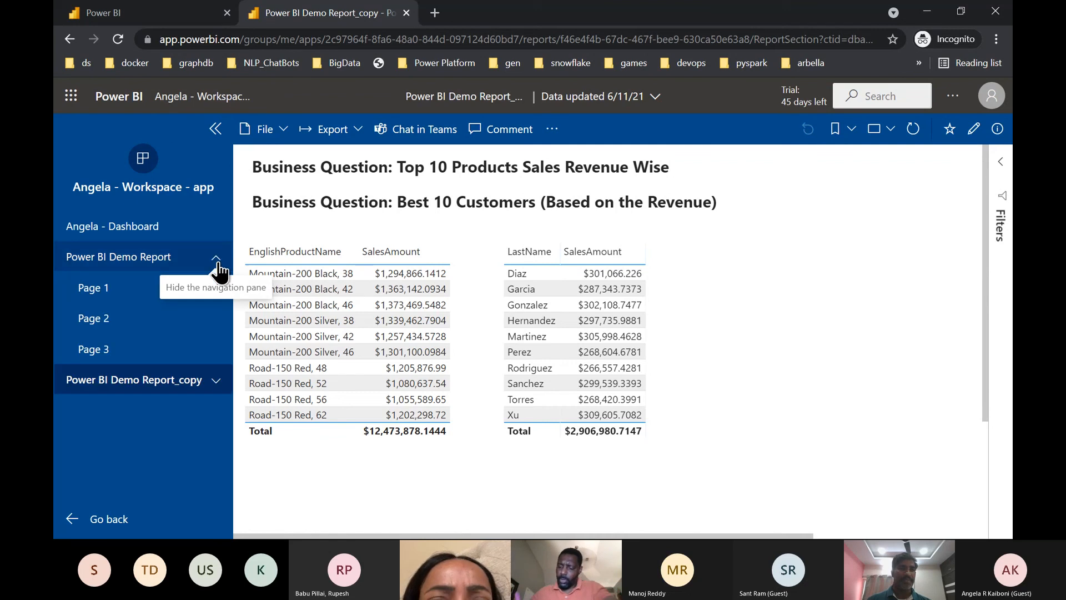
click(216, 382)
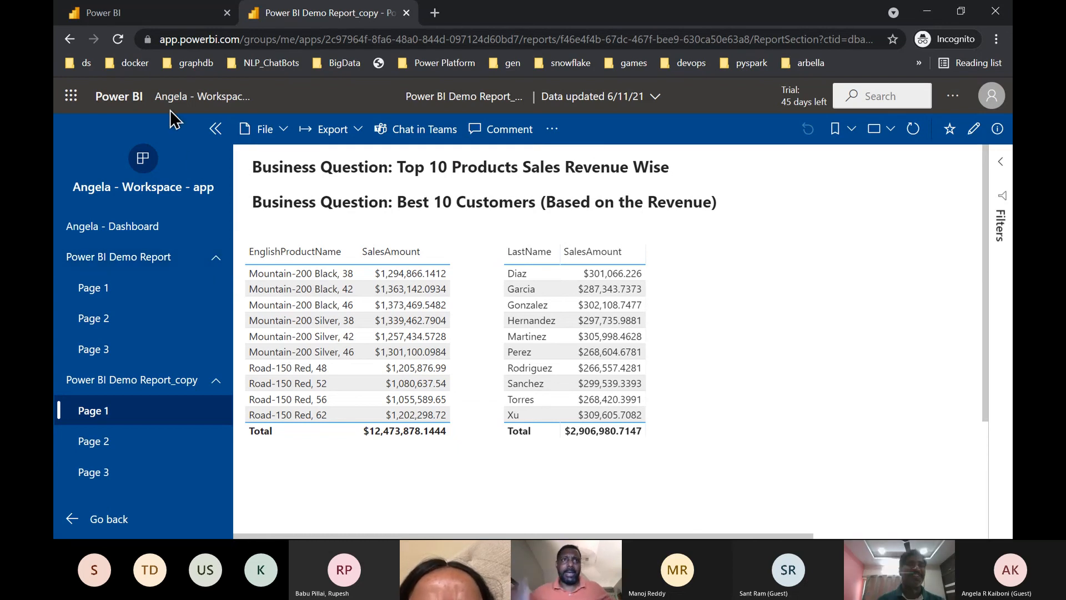
Return to the Power BI Service app setup, dismiss the publishing confirmation, and open the demo workspace's lineage with both demo reports and the dashboard
click(185, 16)
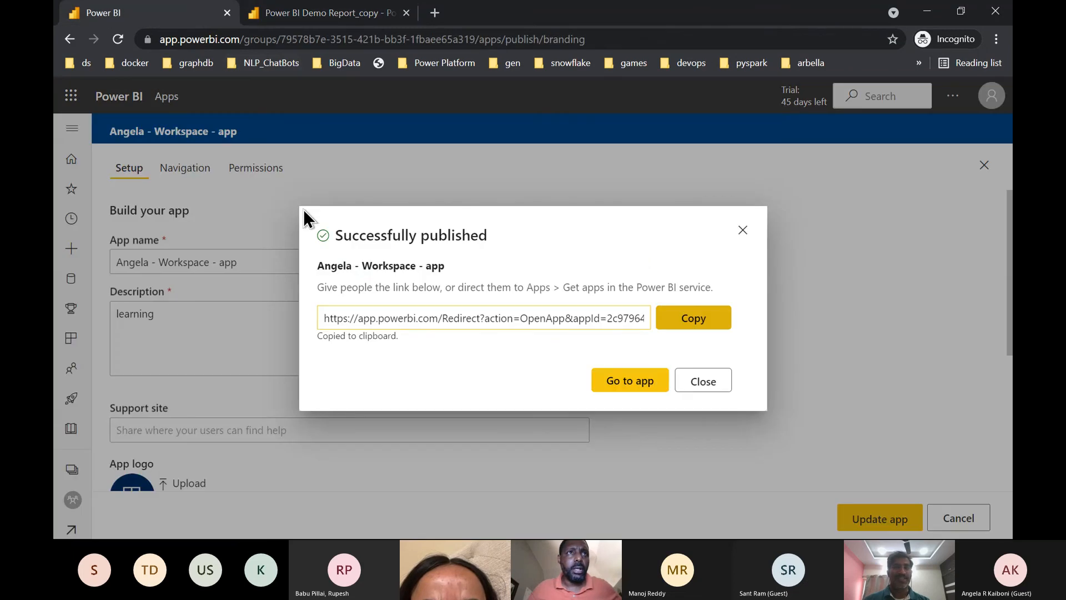
click(743, 231)
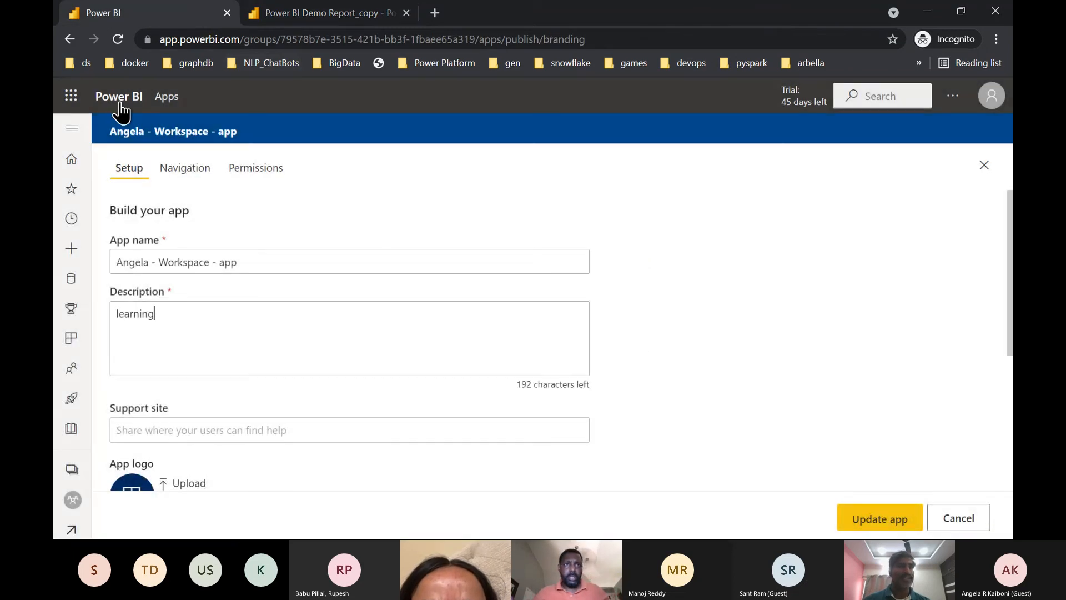
click(118, 99)
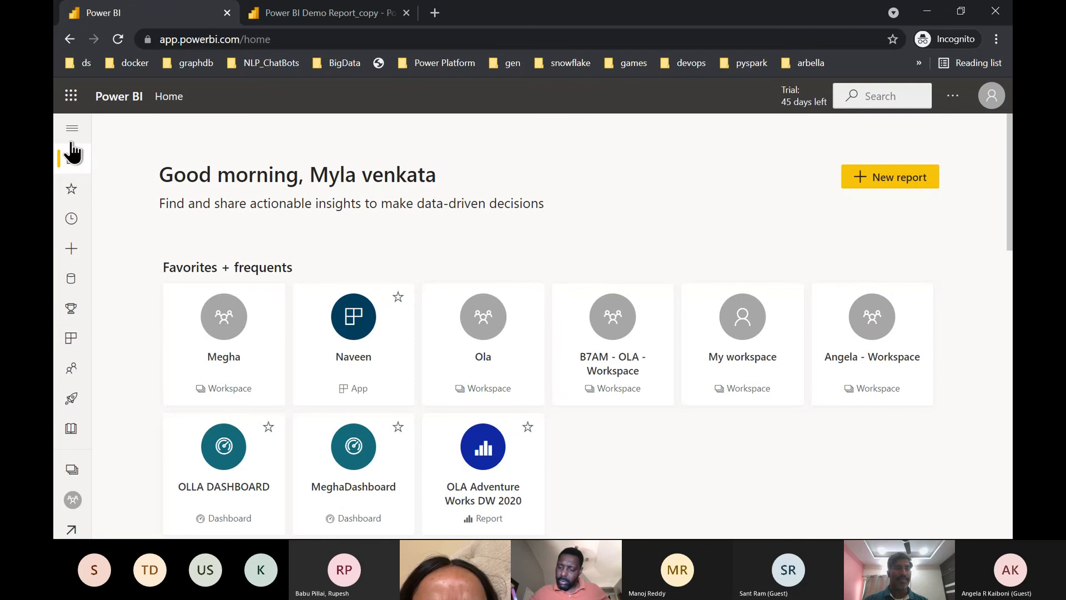
click(72, 469)
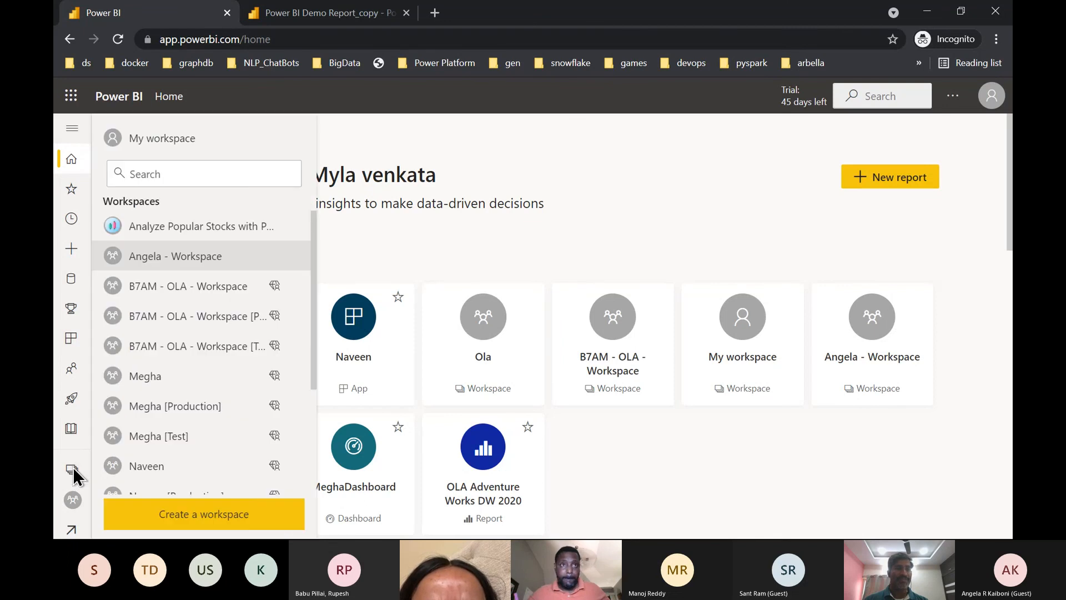
click(189, 257)
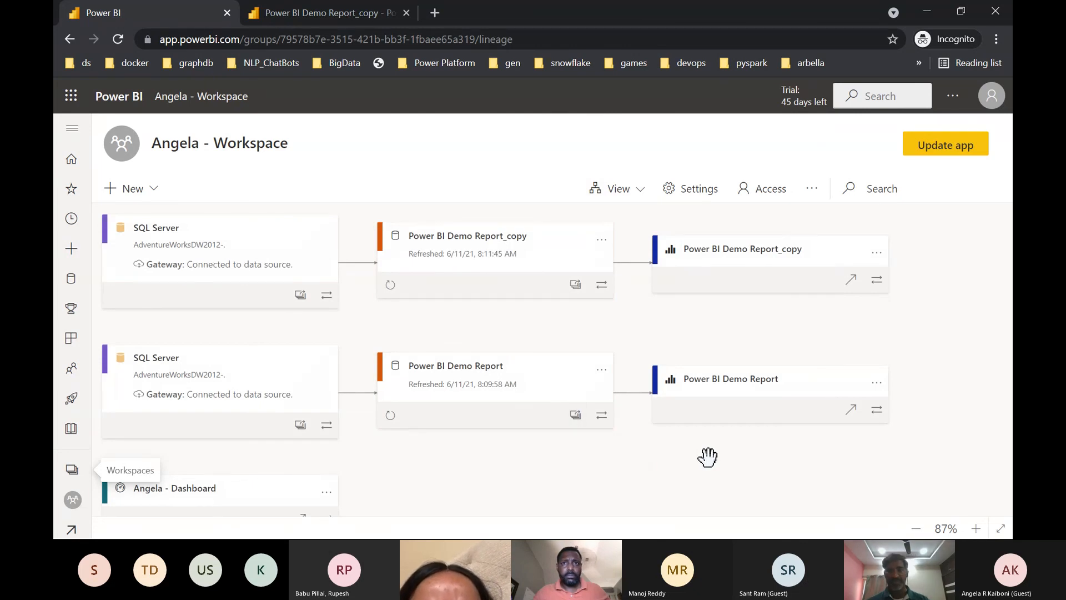
click(976, 528)
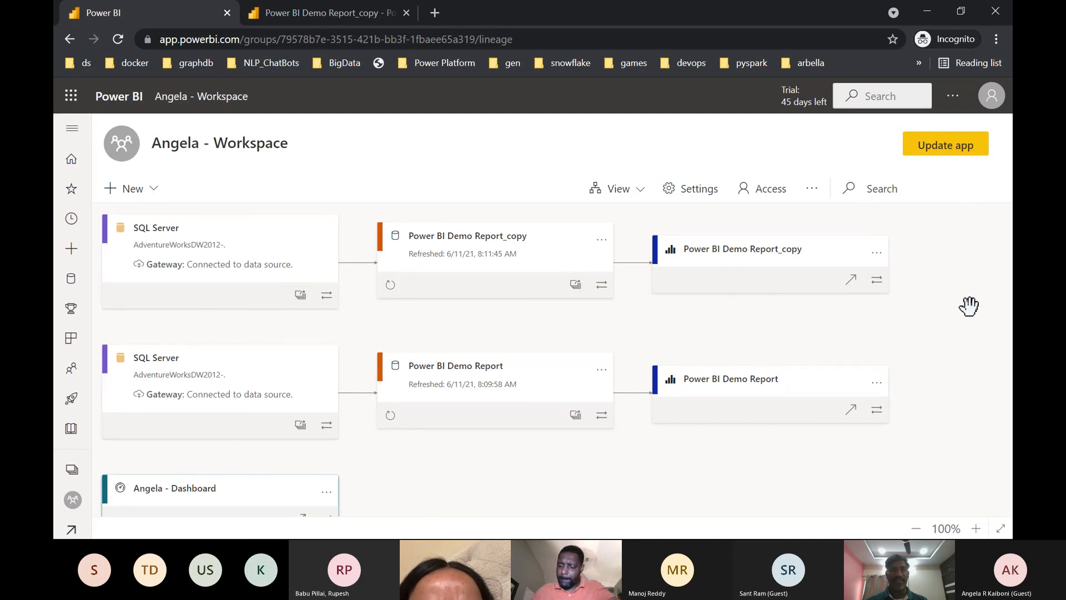
Open B7AM - OLA - Workspace and switch its content to the Lineage view
click(73, 471)
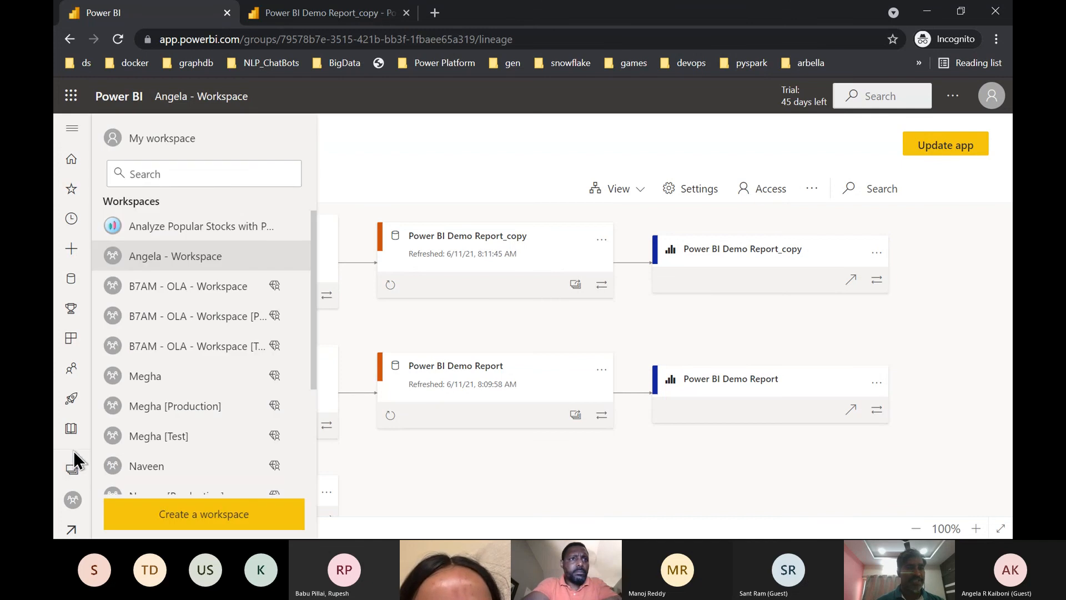
click(219, 289)
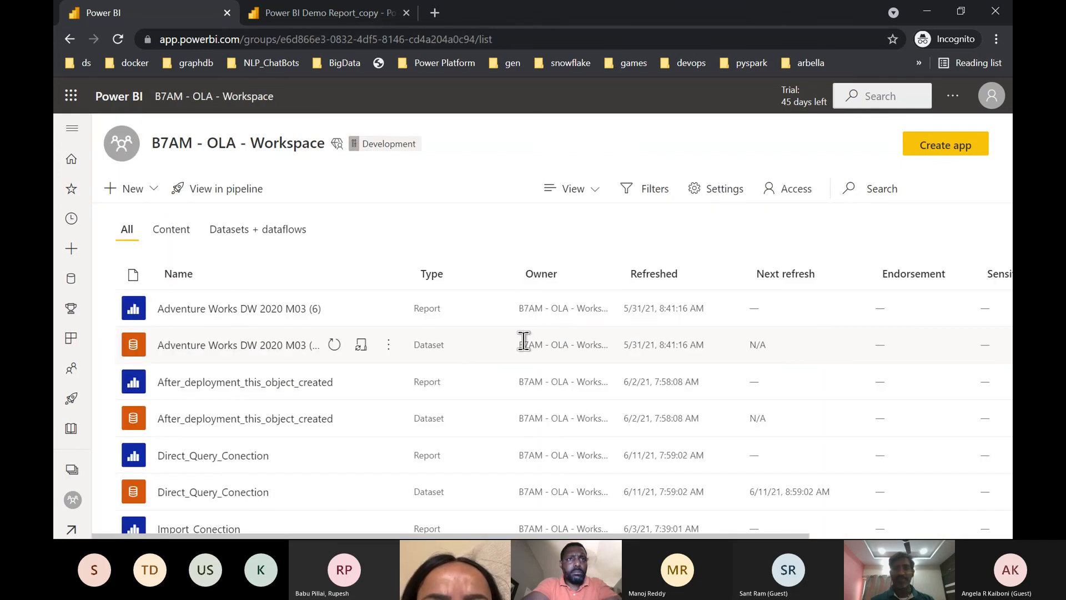
click(596, 194)
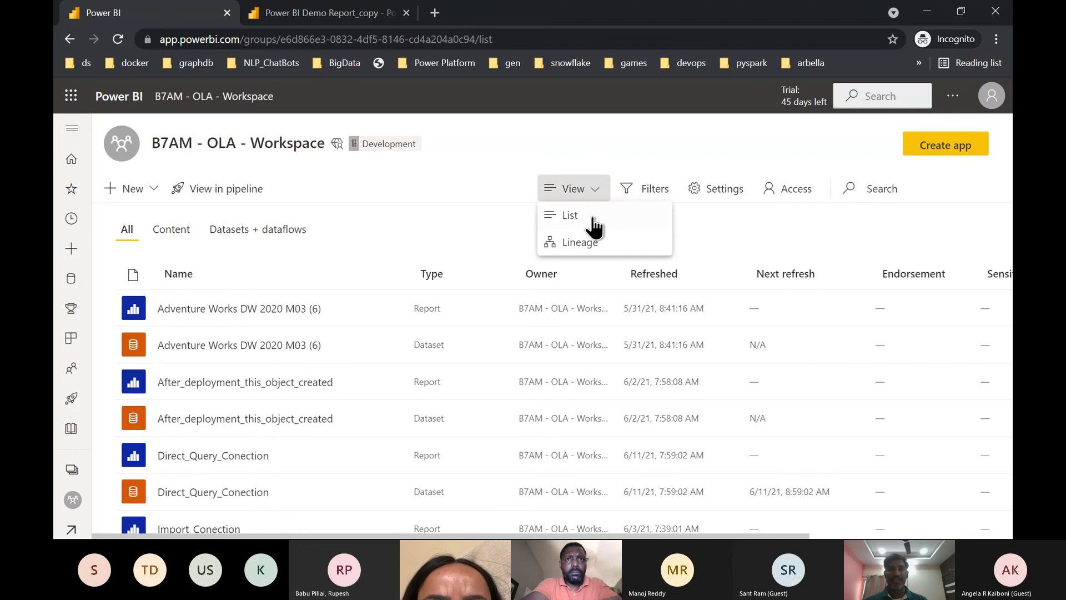
click(586, 239)
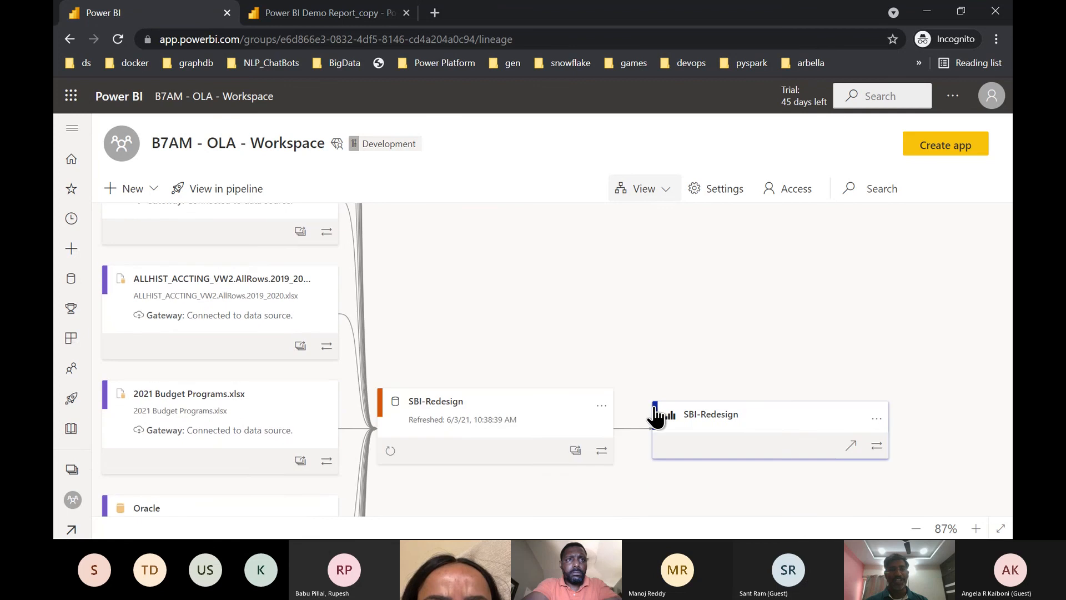
Examine the lineage of B7AM - OLA - Workspace, from the SBI-Redesign data sources to the OLA - Report1.pbix dashboard
scroll(654, 409, down, 2)
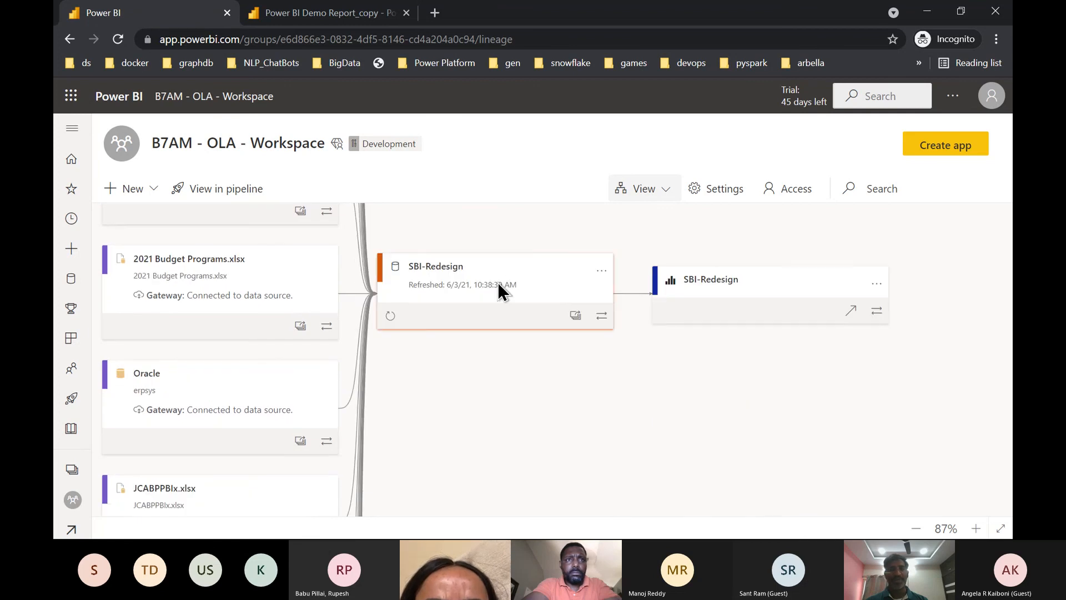
scroll(496, 281, down, 5)
scroll(496, 281, down, 10)
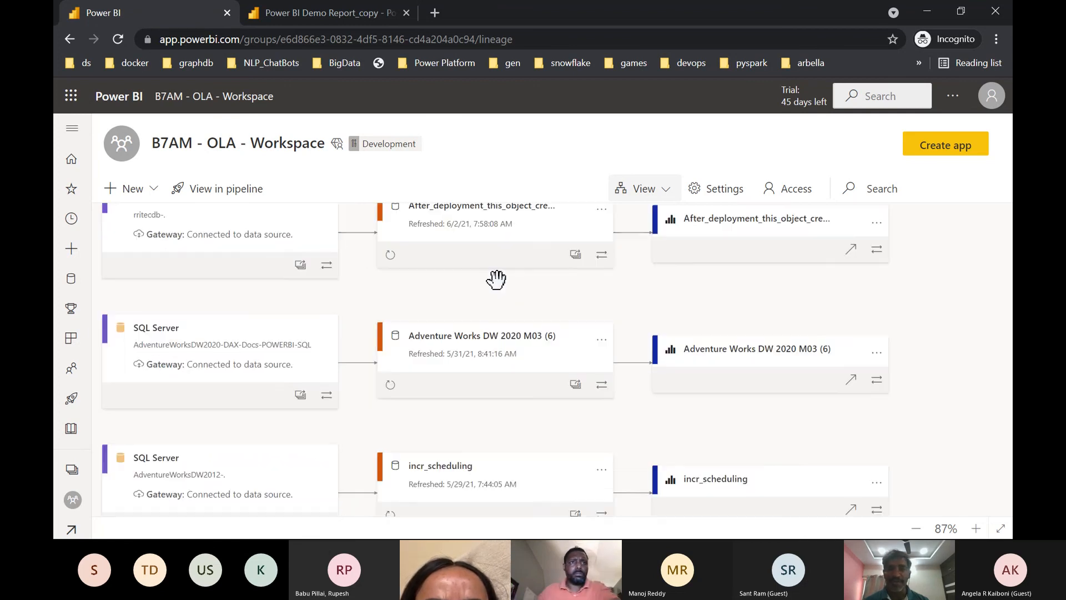
scroll(498, 282, down, 1)
scroll(497, 282, up, 2)
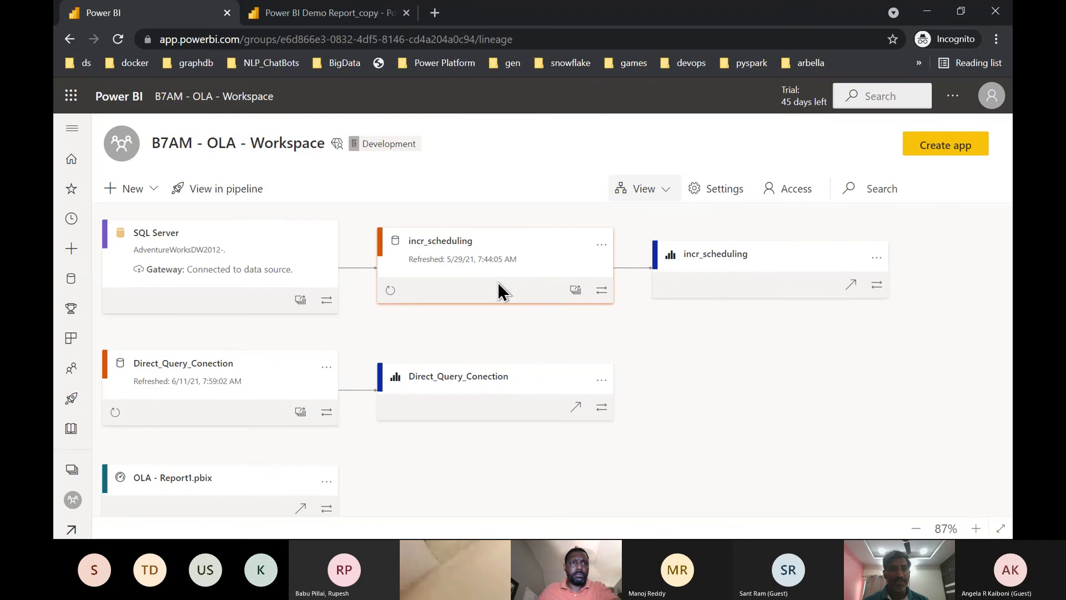
scroll(497, 282, down, 1)
scroll(497, 282, up, 10)
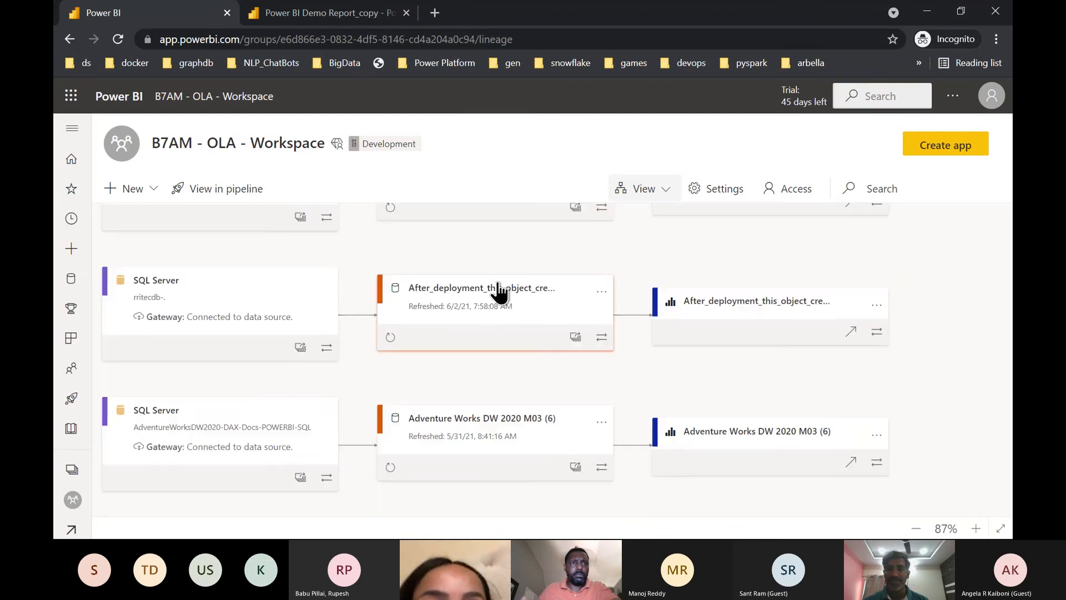
scroll(498, 282, up, 10)
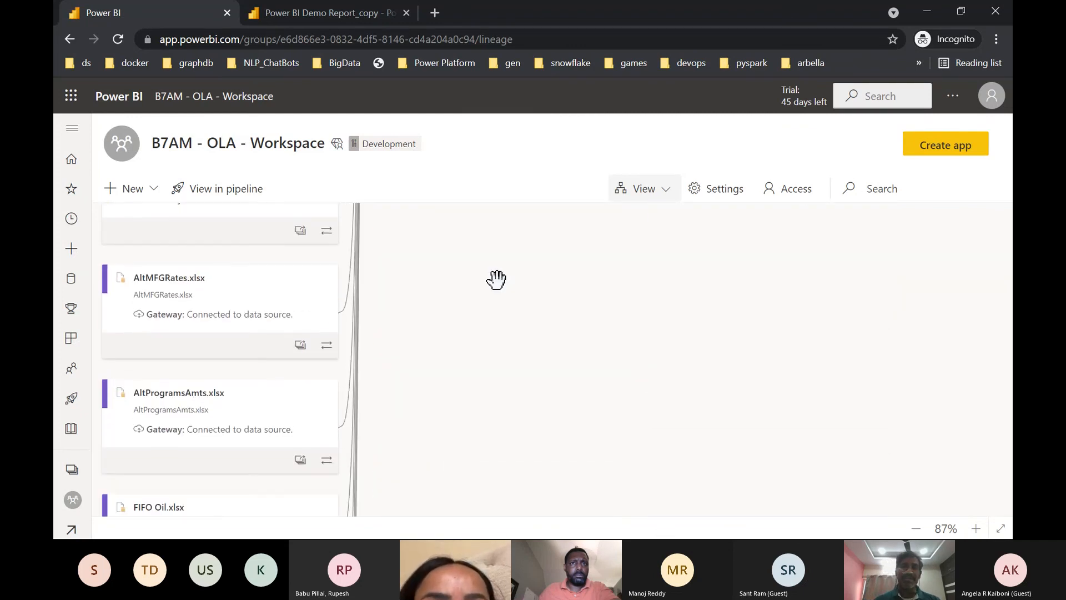
scroll(497, 282, down, 3)
scroll(496, 280, down, 4)
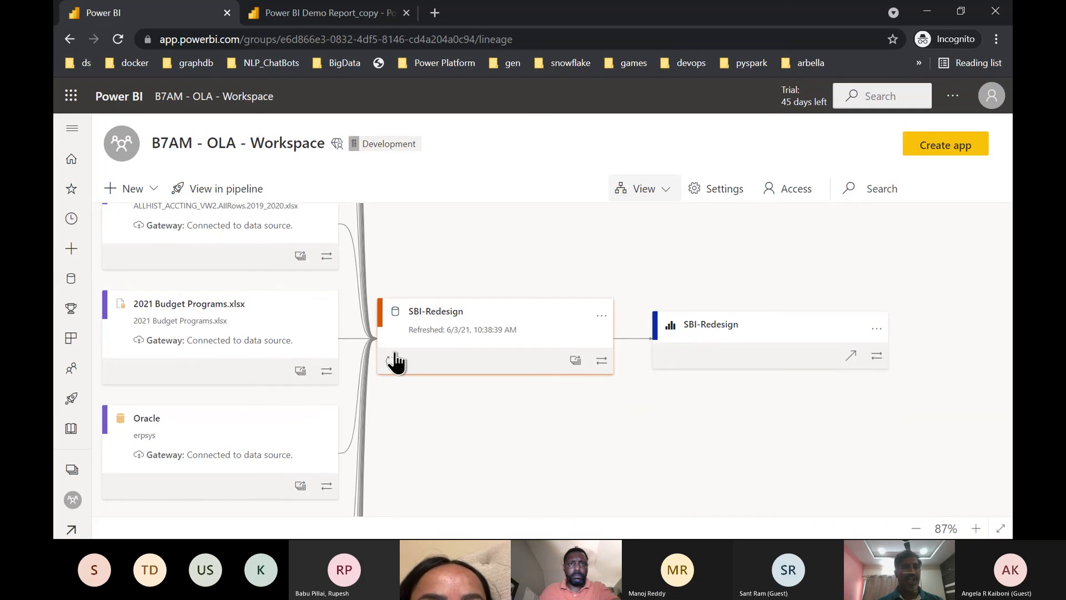
scroll(291, 371, down, 5)
scroll(291, 371, down, 6)
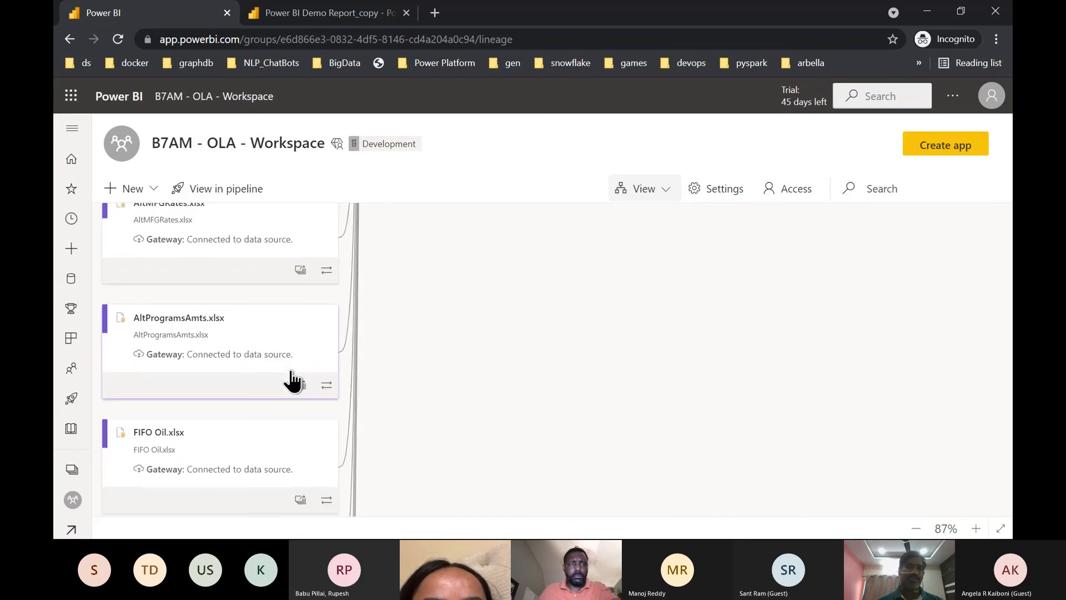
scroll(290, 368, down, 1)
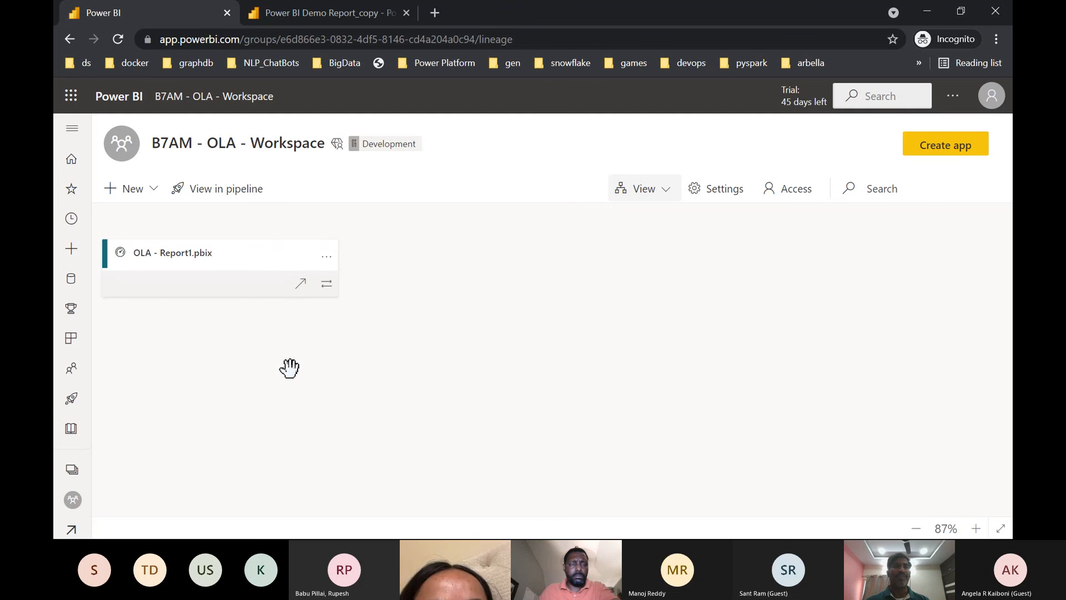
Open the development workspace that holds AdventureWorks Report and Linecolumnchart, and switch it to the Lineage view
click(77, 488)
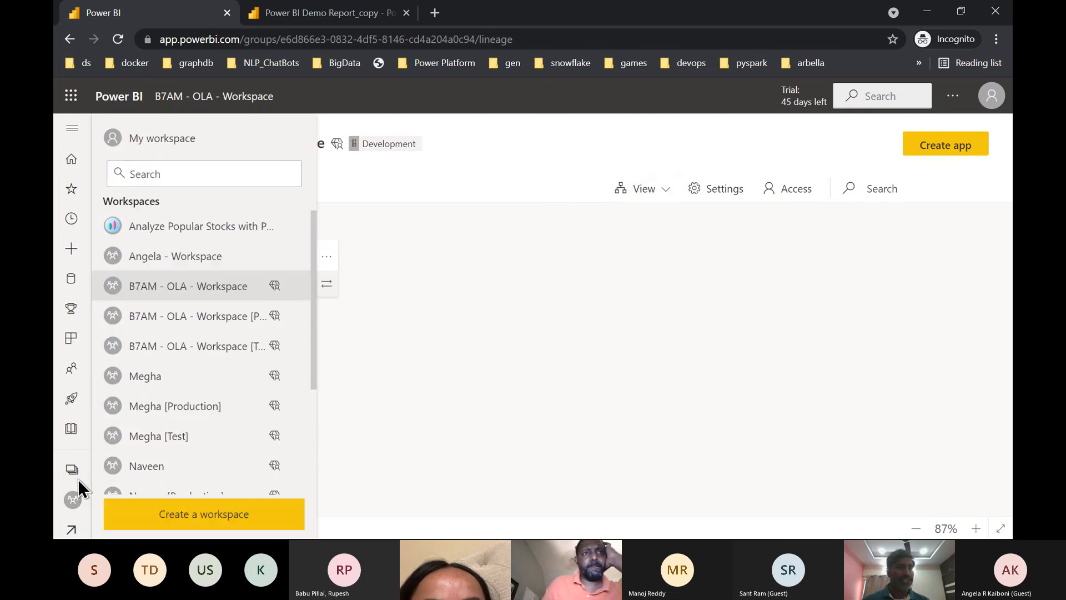
click(180, 383)
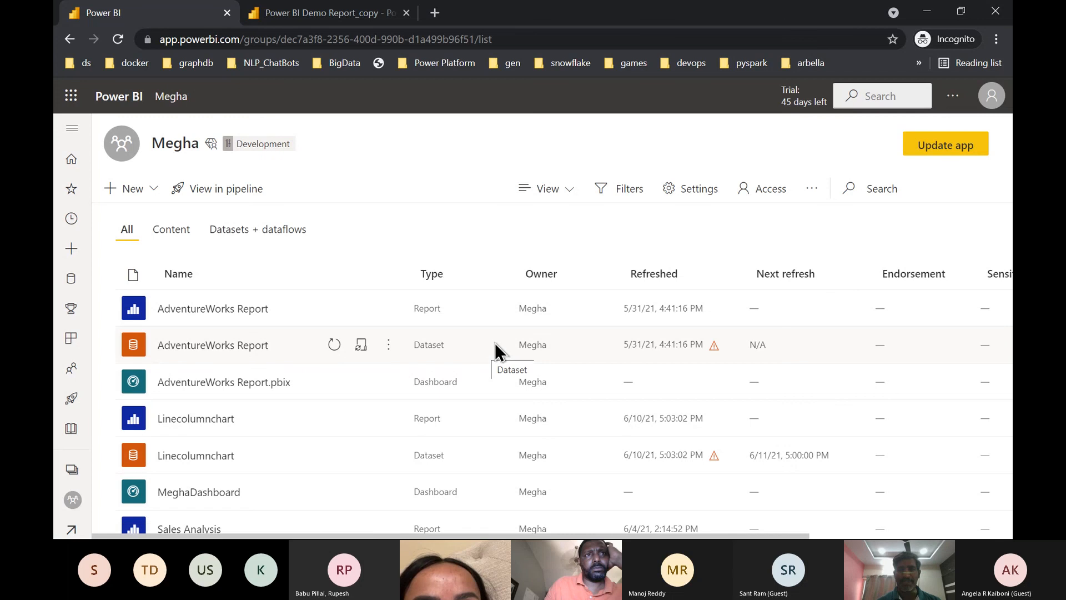
click(575, 197)
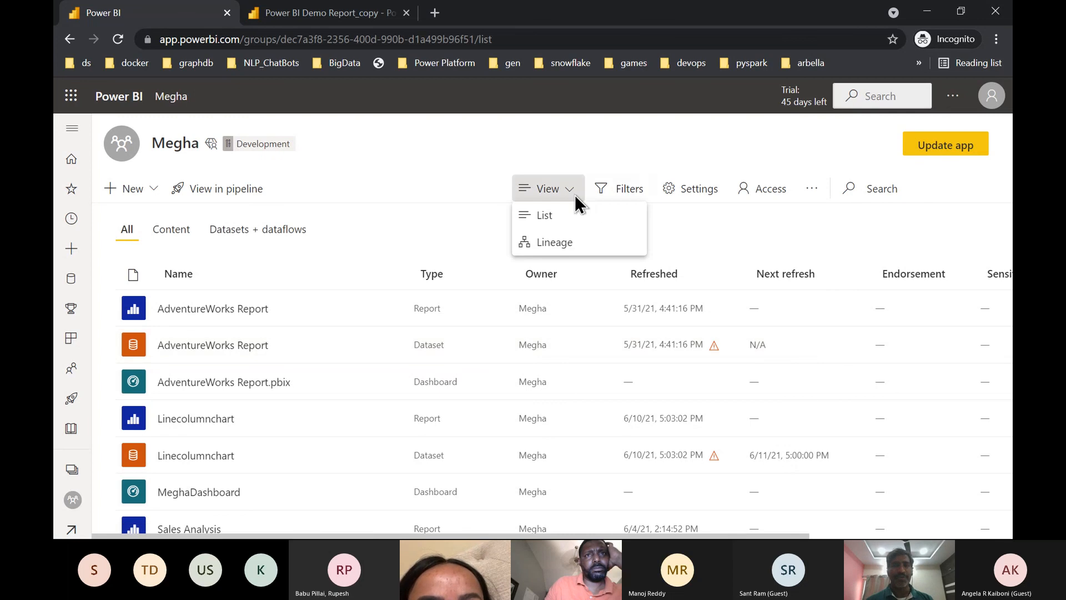
click(561, 247)
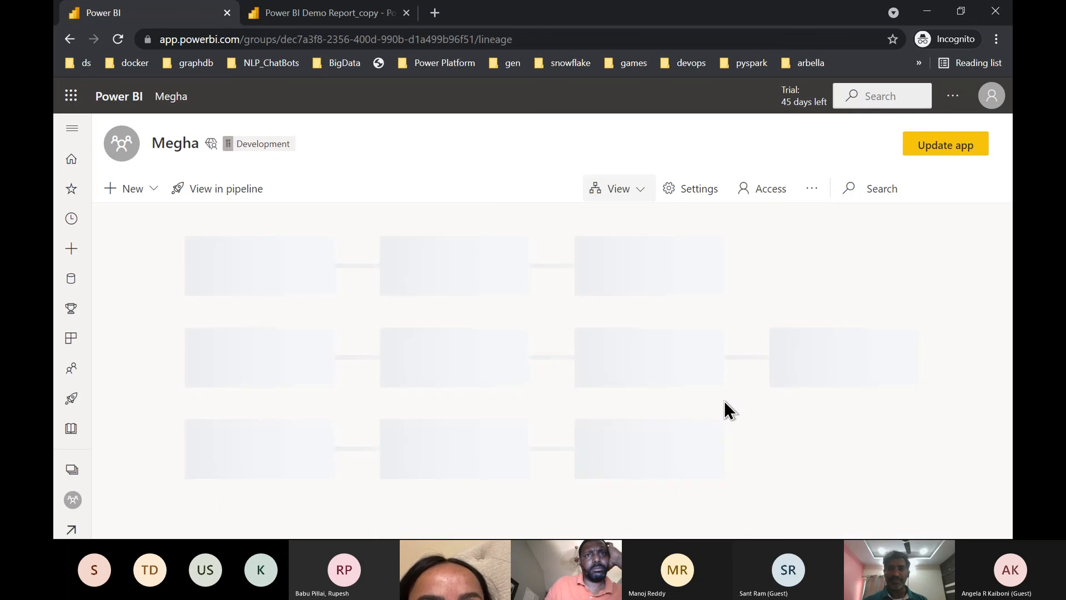
Examine how the data sources feed the Linecolumnchart, Sales Analysis and AdventureWorks Report datasets, reports and their dashboards in the lineage
scroll(781, 433, down, 5)
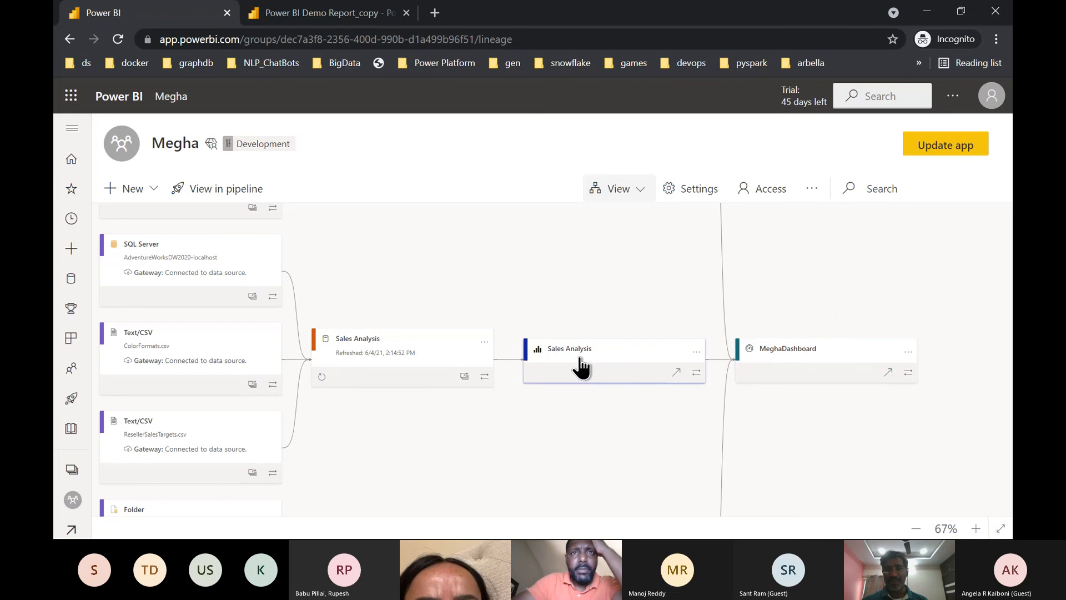
scroll(580, 361, up, 5)
scroll(578, 354, up, 2)
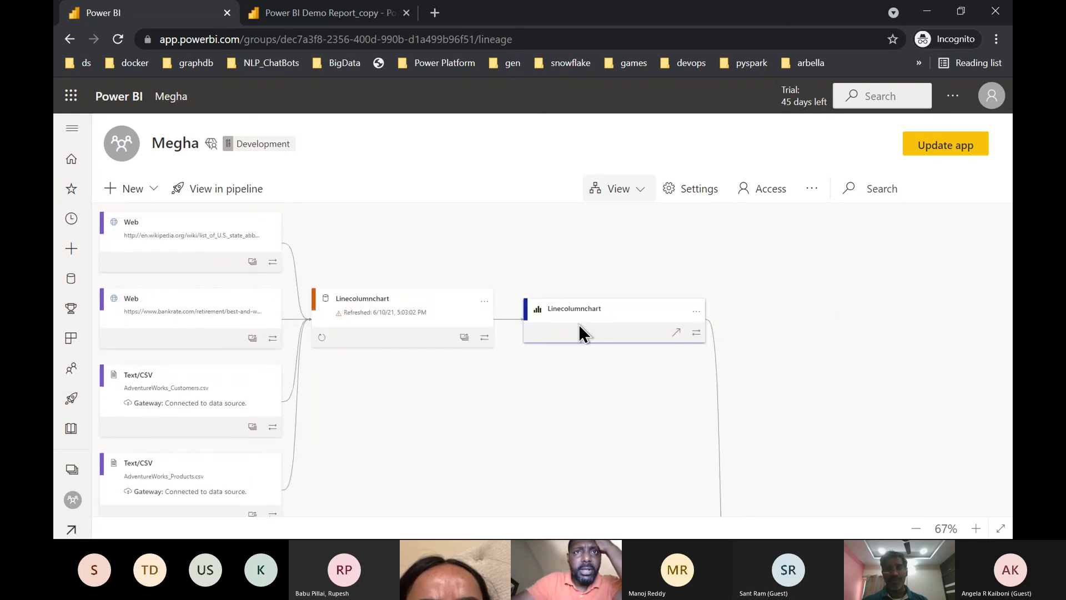
scroll(577, 322, down, 6)
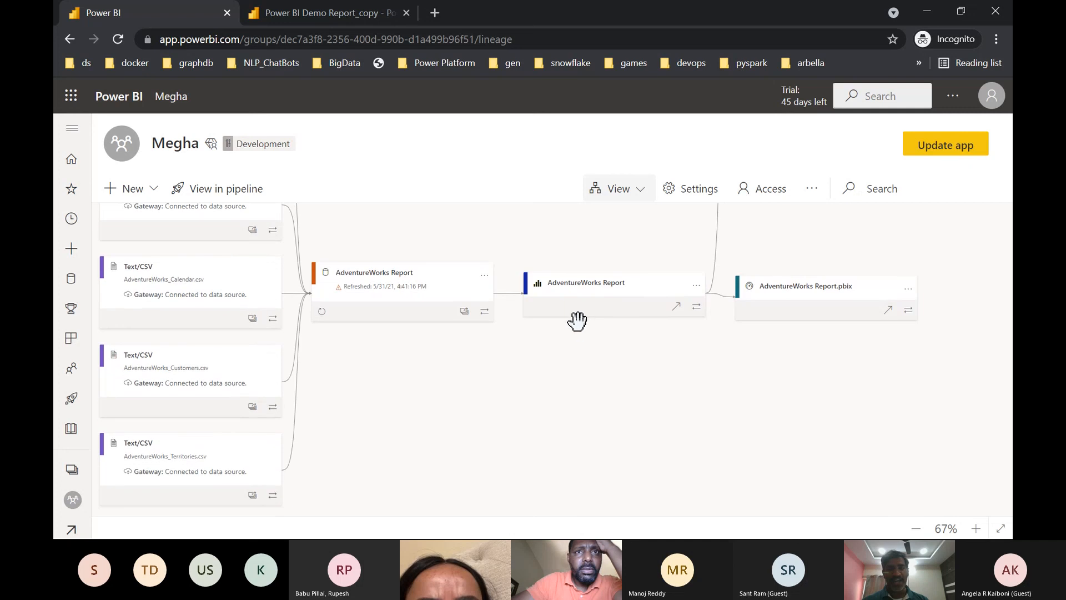
scroll(586, 288, up, 10)
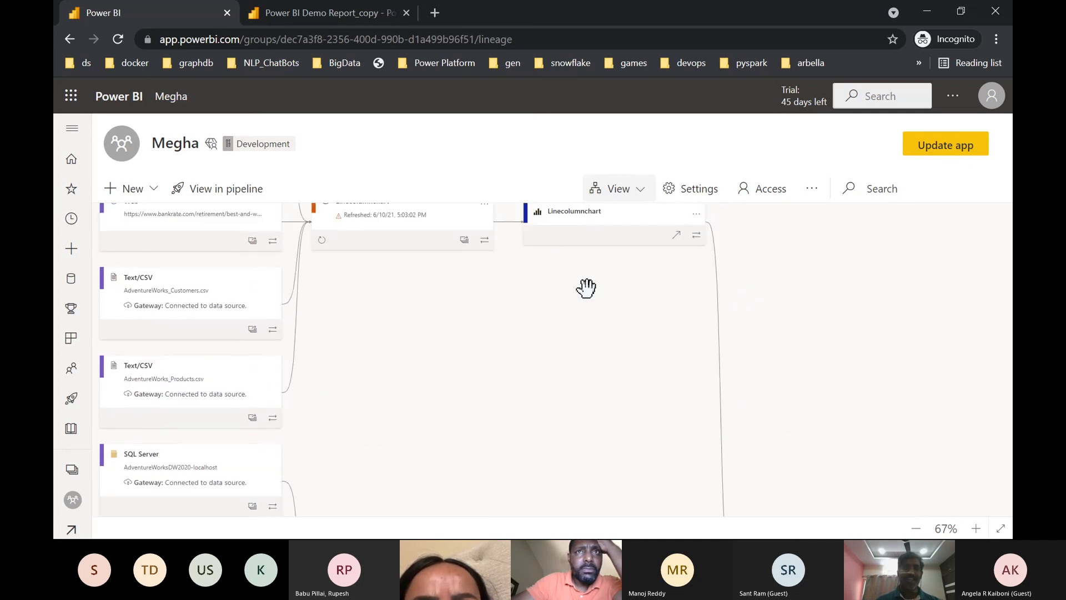
scroll(408, 244, up, 3)
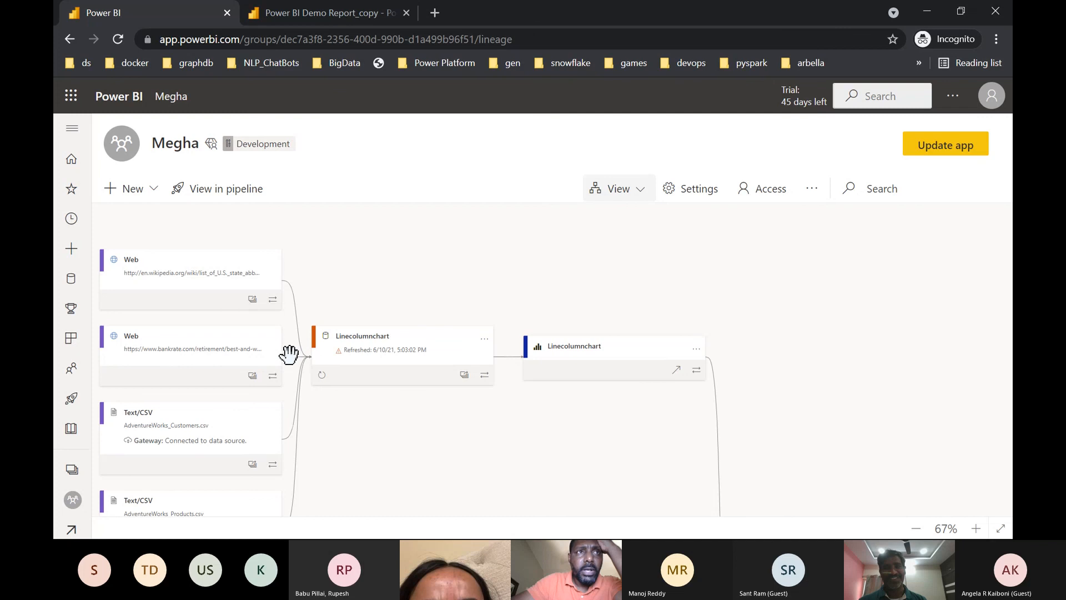
Switch to the GitHub README, highlight the Slot 1 time "7AM IST to 8 AM IST", and review the materials, videos and support answers
key(alt+Tab)
key(alt+Tab)
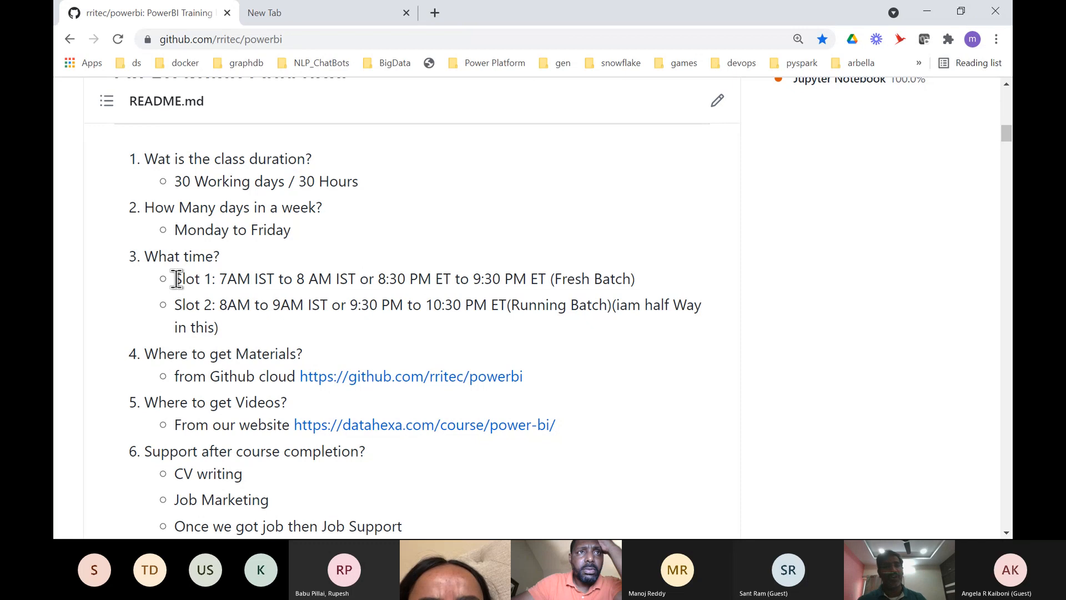
drag(177, 279, 353, 276)
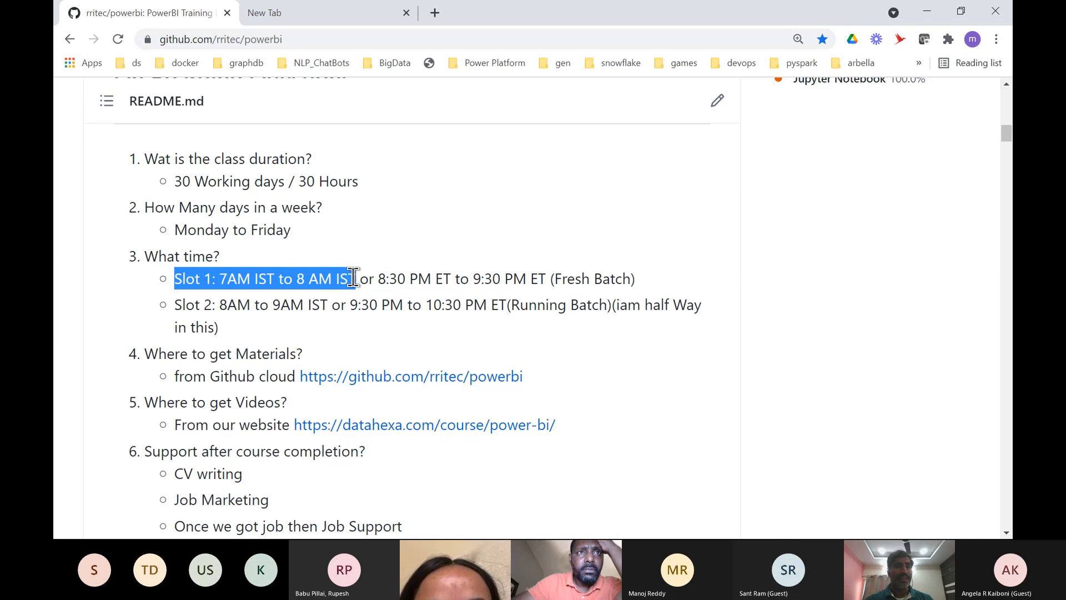
scroll(353, 277, down, 3)
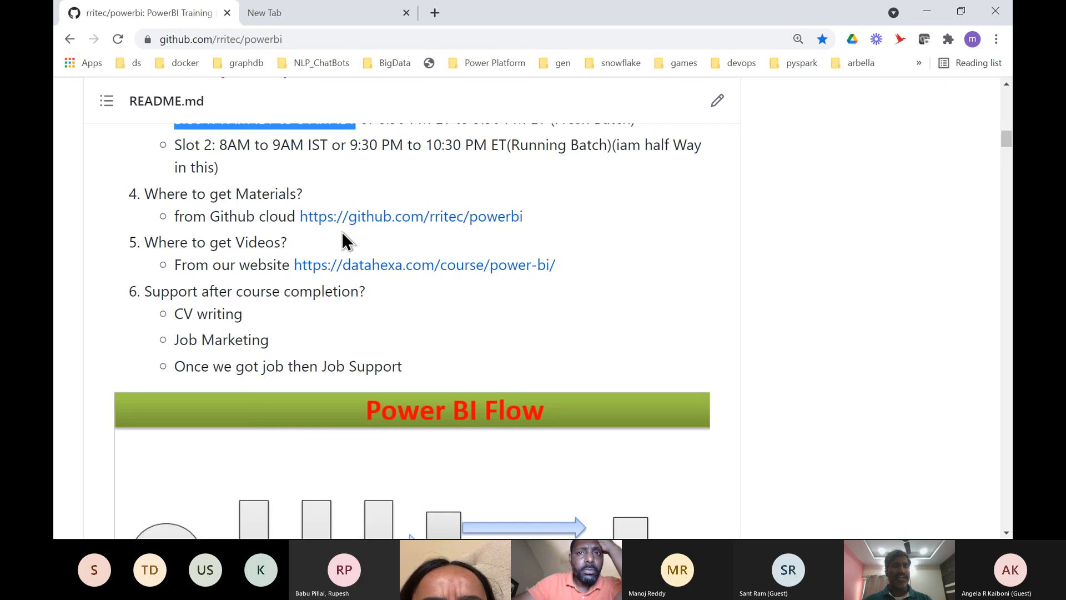
Switch to the Teams training meeting and open its additional meeting options
key(alt+Tab)
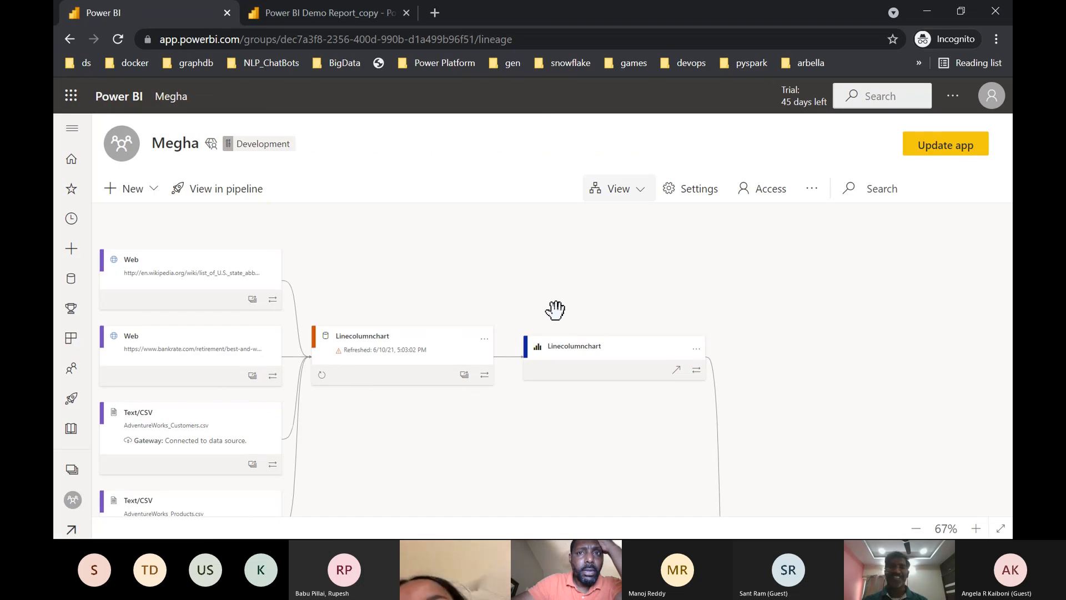
key(alt+Tab)
key(alt+Tab)
key(alt+Tab)
key(alt+Tab)
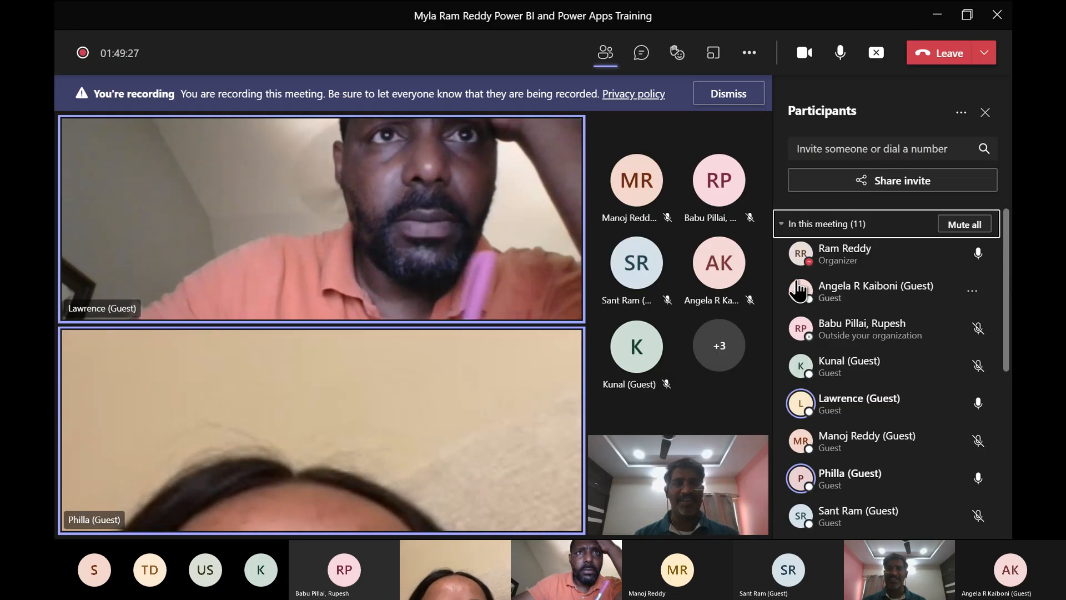
click(751, 64)
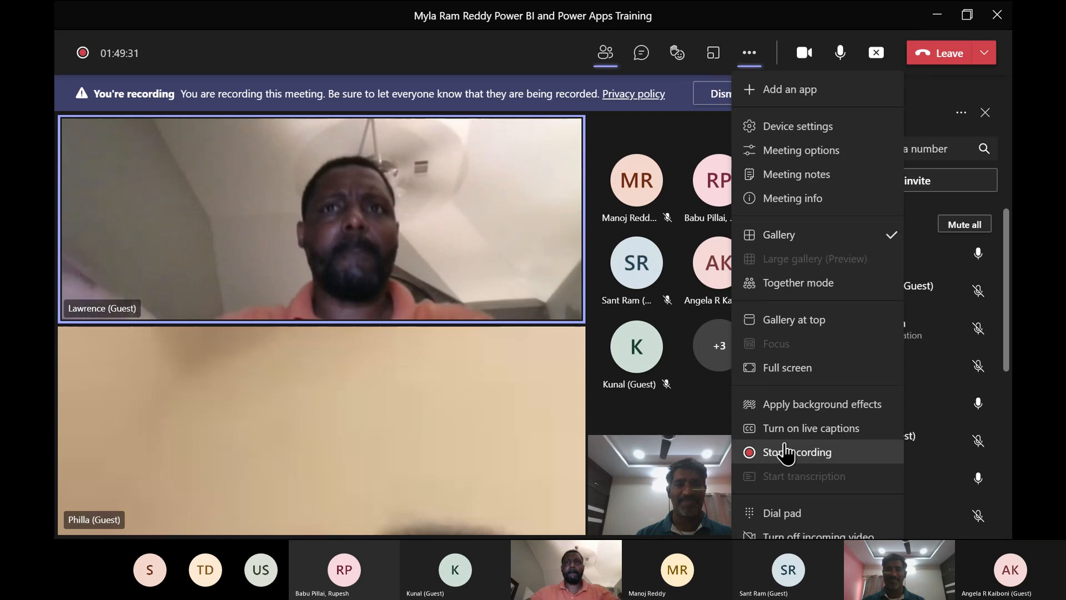